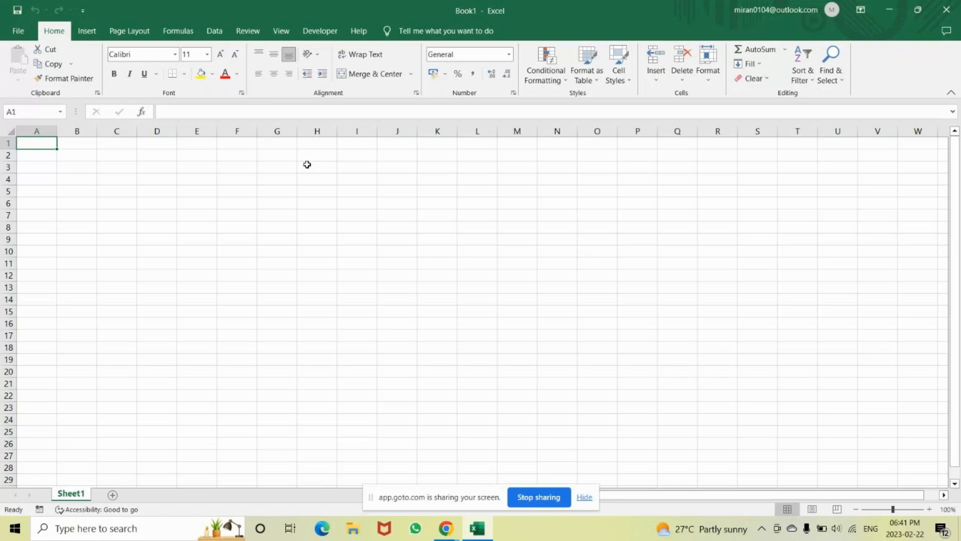
Enter the column headers "Names", "Age" and "Qualification" in cells A1 to C1.
type("Nu")
key("BackSpace")
key("BackSpace")
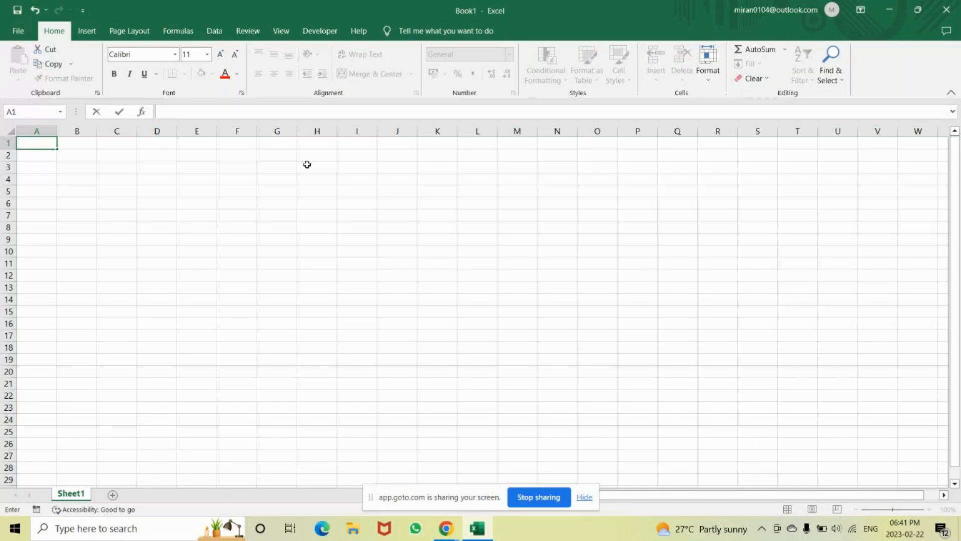
type("Names")
key("Tab")
type("Age")
key("Tab")
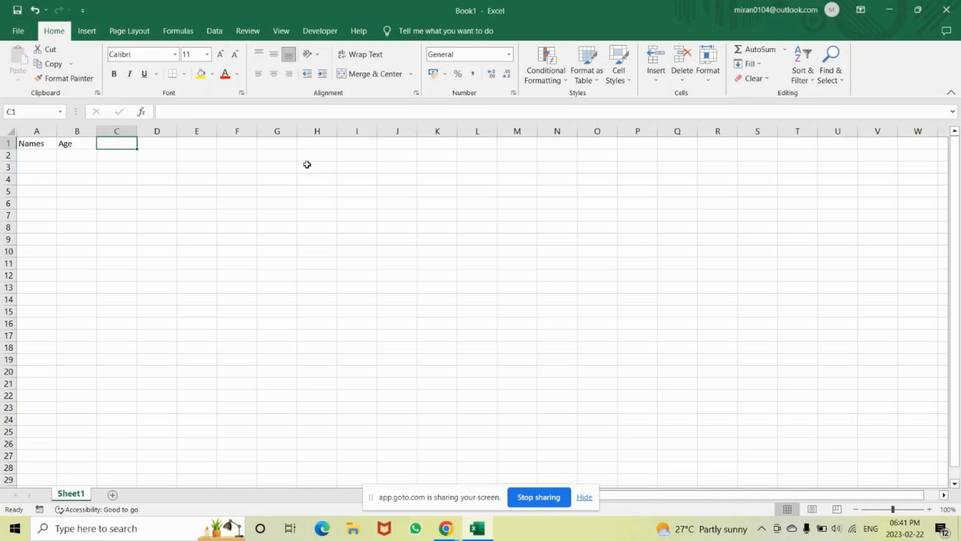
type("Qualificatio")
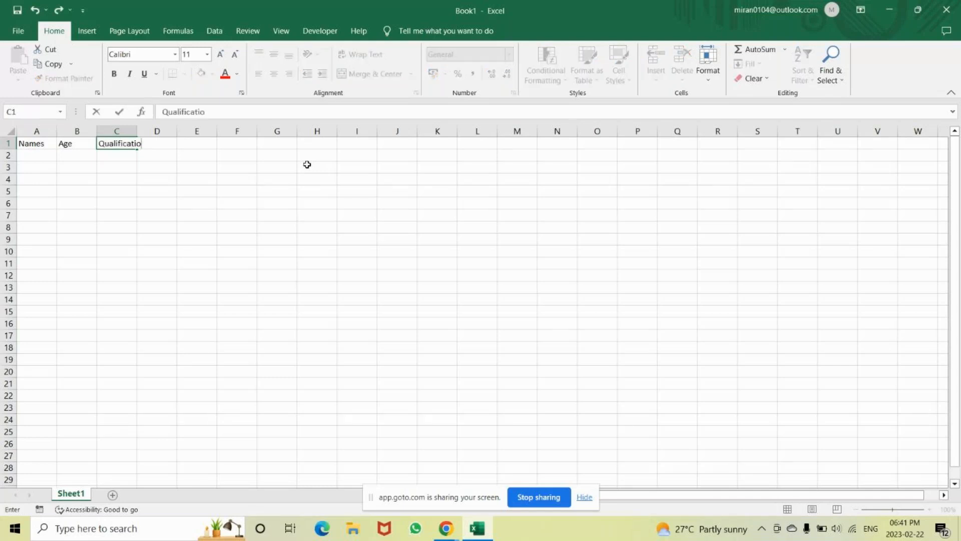
type("n")
key("Tab")
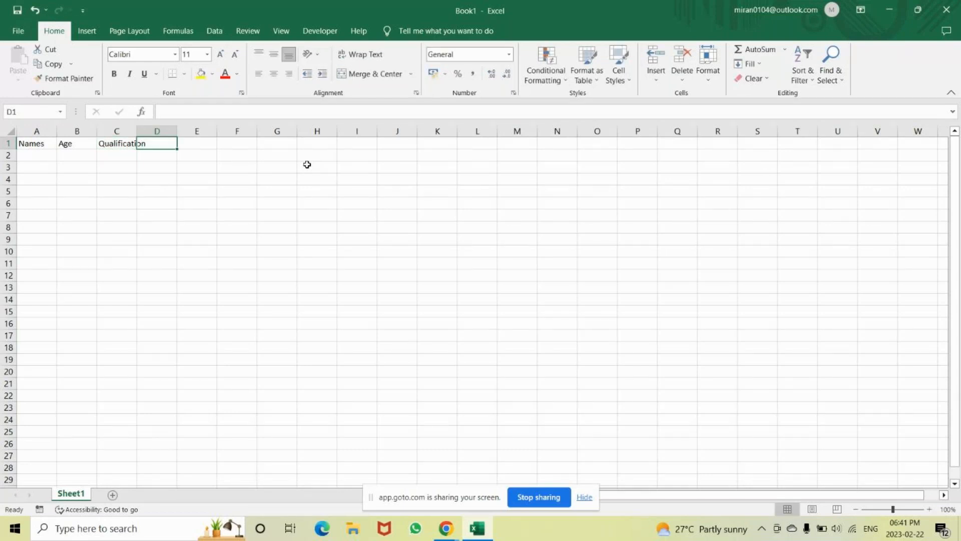
Add the headers "Experience" in D1 and "Status" in E1.
type("Expe")
key("BackSpace")
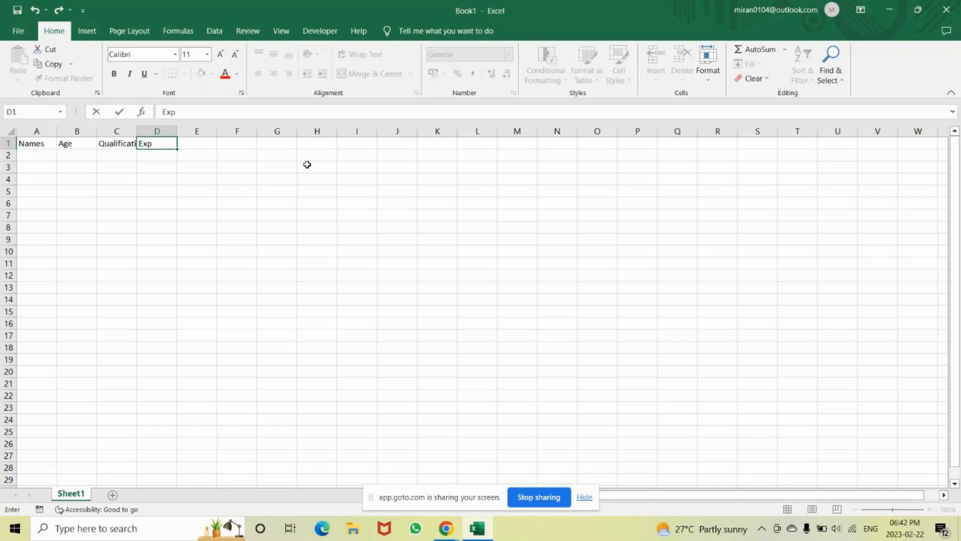
type("erience")
key("Tab")
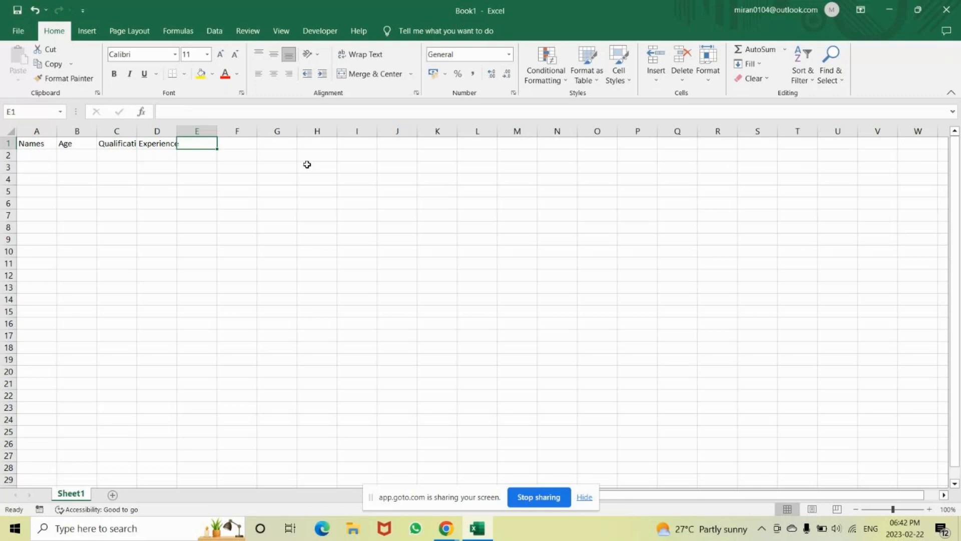
type("Stati")
key("BackSpace")
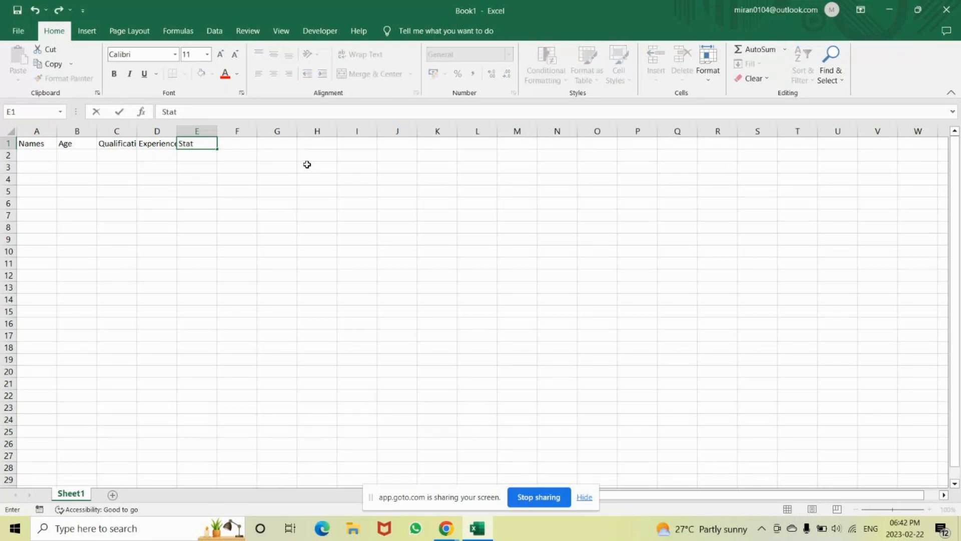
type("us")
key("Return")
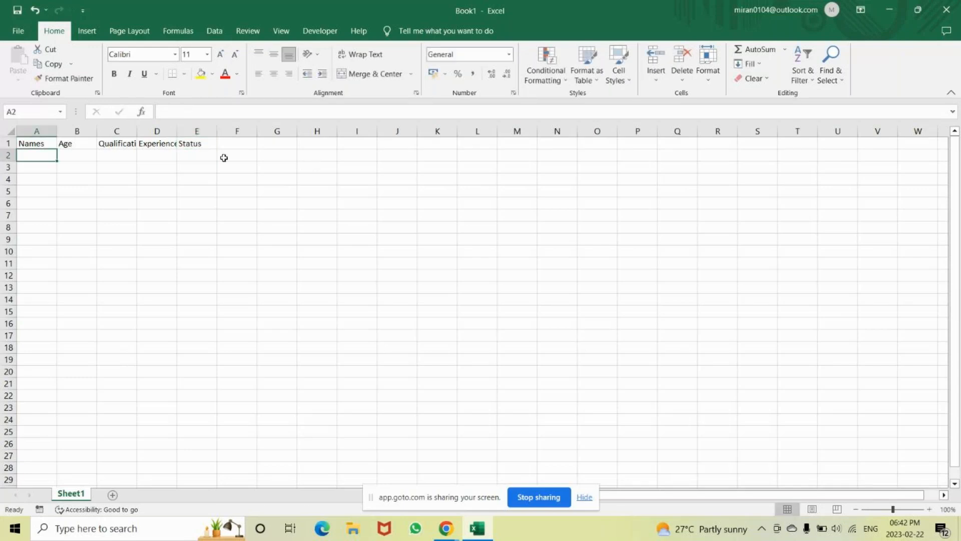
Insert a blank row above the header row.
left_click(6, 144)
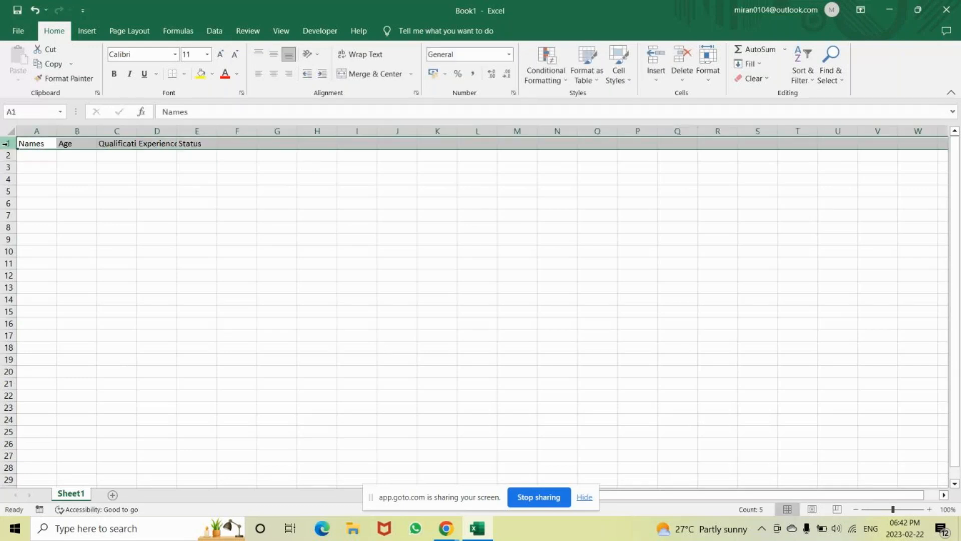
left_click(46, 190)
left_click(43, 144)
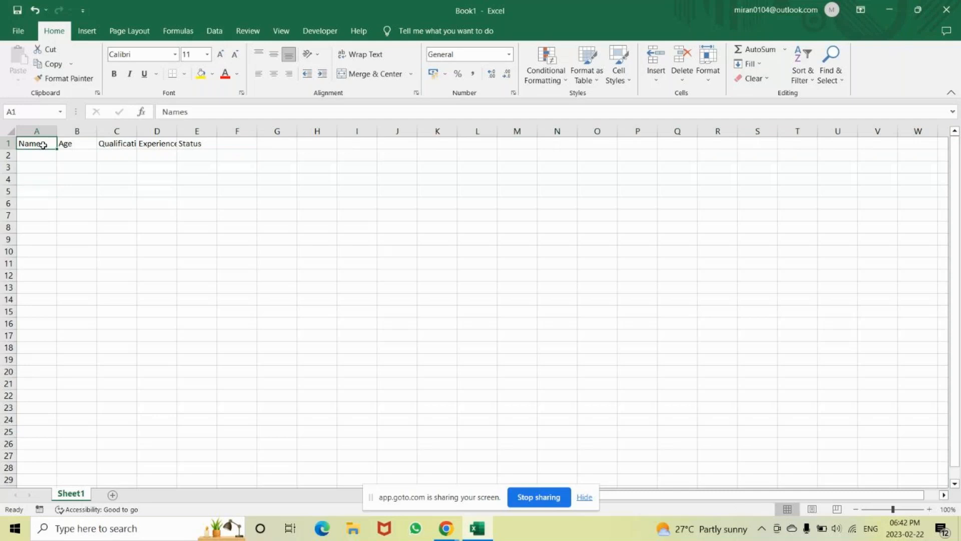
key("shift+space")
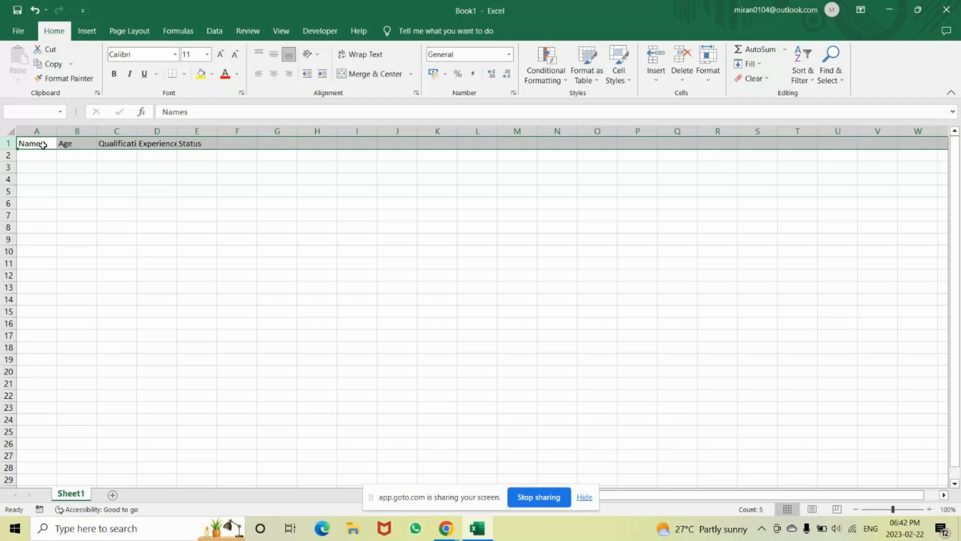
key("ctrl+shift+equal")
Enter the title "Interview Report" in cell A1.
left_click(42, 144)
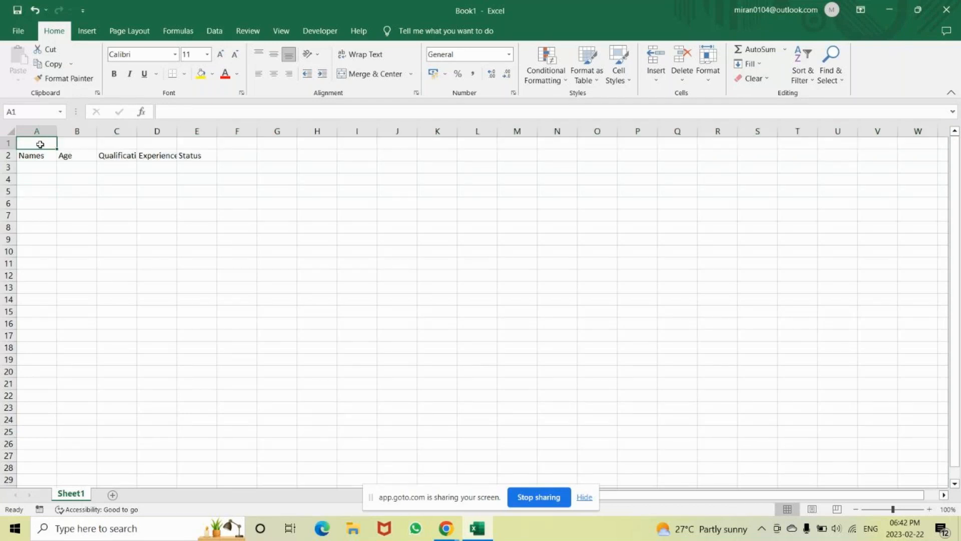
type("I")
type("n")
type("trv")
type("ie")
key("BackSpace")
key("BackSpace")
key("BackSpace")
key("BackSpace")
type("er")
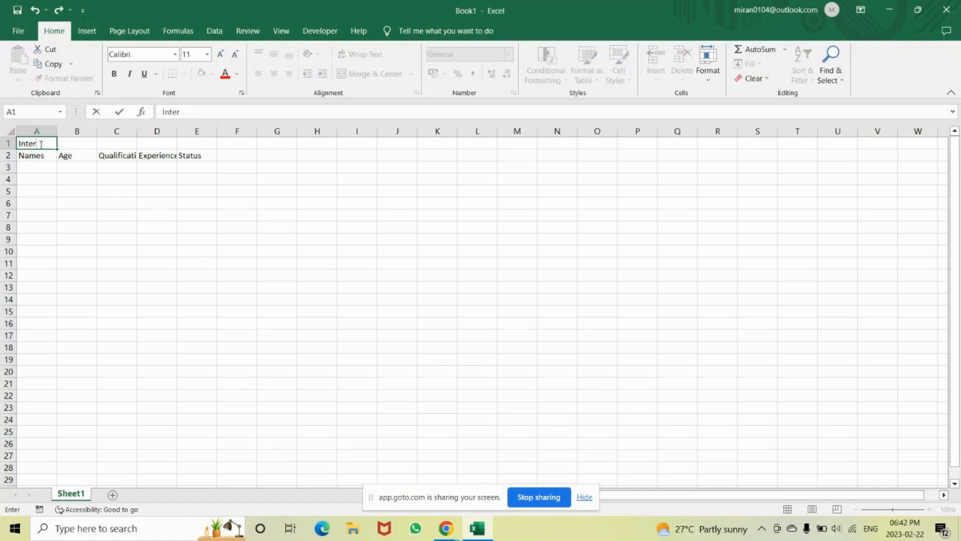
type("view Repor")
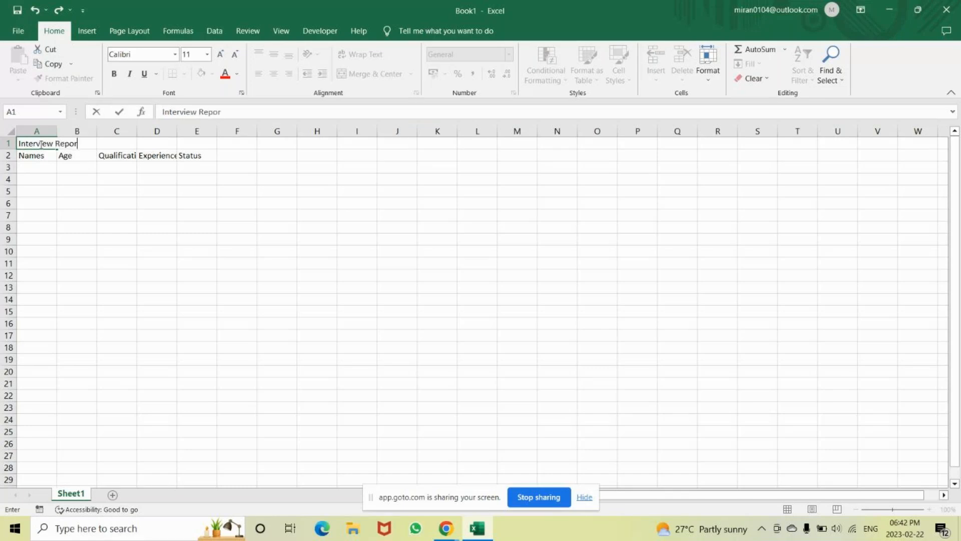
type("t")
key("Return")
Merge and center the title across A1:E1 and fill it with yellow.
scroll(250, 200, "down", 1)
left_click(929, 509)
left_click(929, 509)
left_click(929, 509)
left_click(929, 509)
left_click(929, 509)
left_click(929, 509)
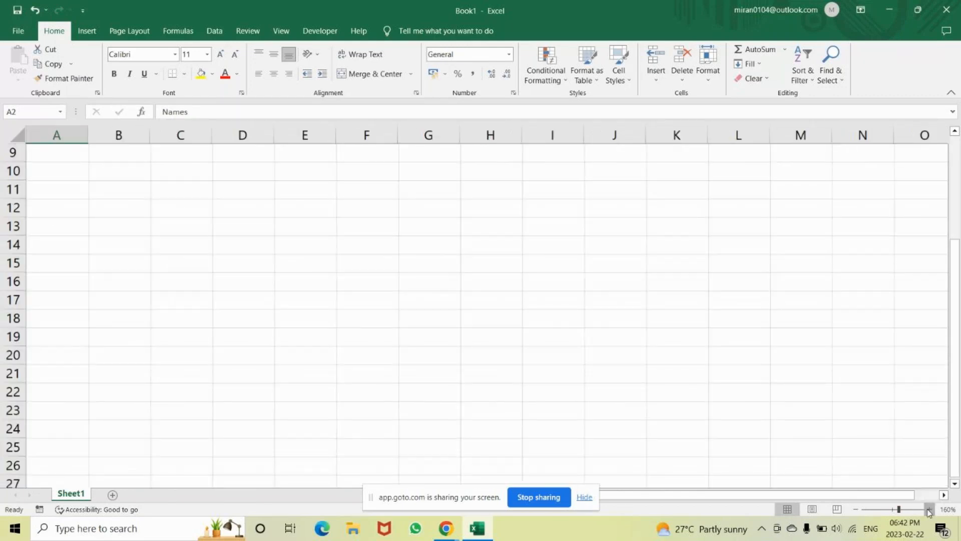
left_click(929, 509)
left_click_drag(956, 303, 956, 181)
left_click(75, 154)
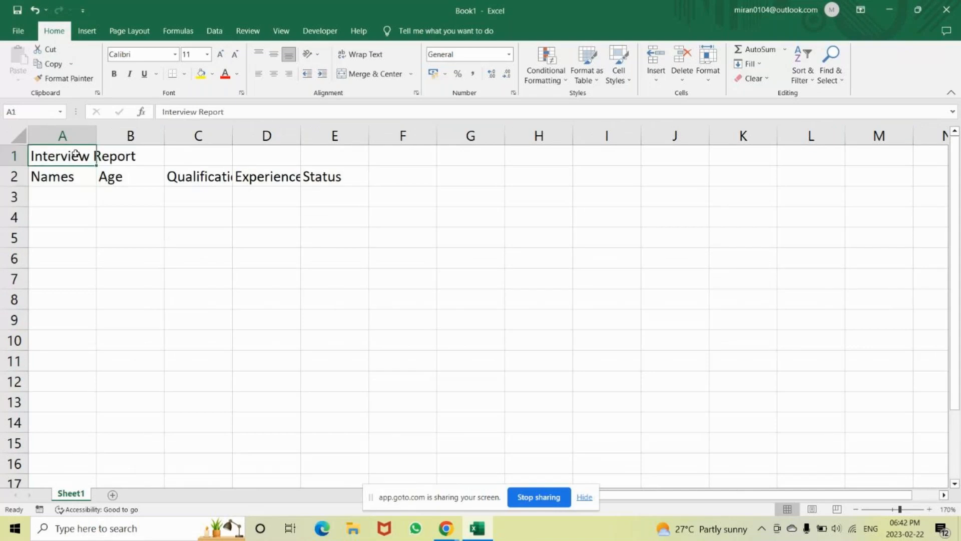
key("shift+Right")
key("shift+Right")
key("shift+Right")
key("shift+Right")
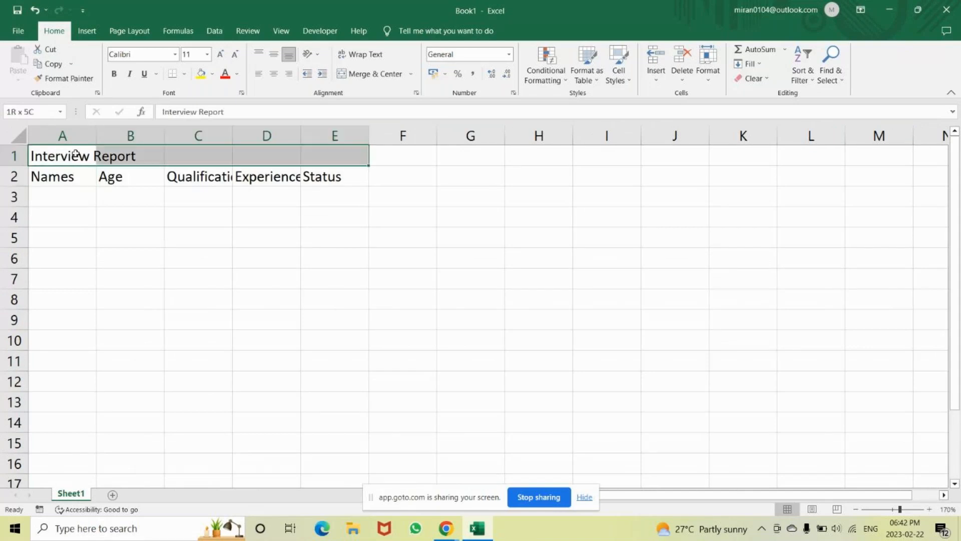
left_click(394, 82)
left_click(201, 75)
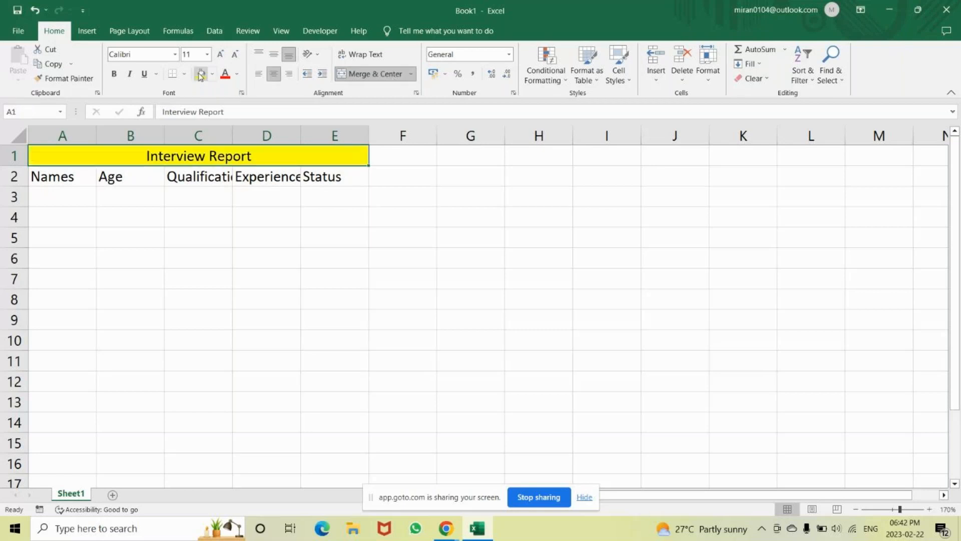
Enter the sample entries "a" in A4 and "b" in A5.
left_click(35, 222)
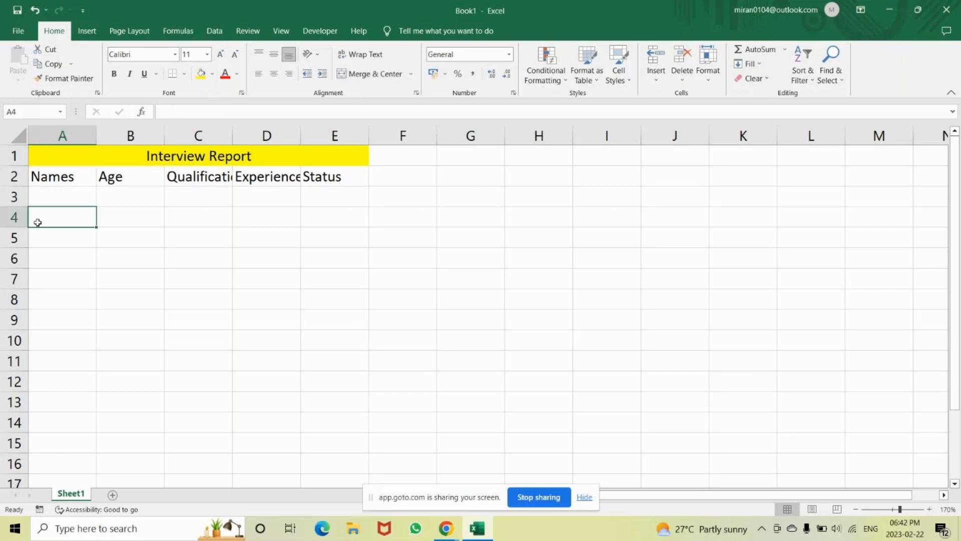
type("a")
key("Return")
type("b")
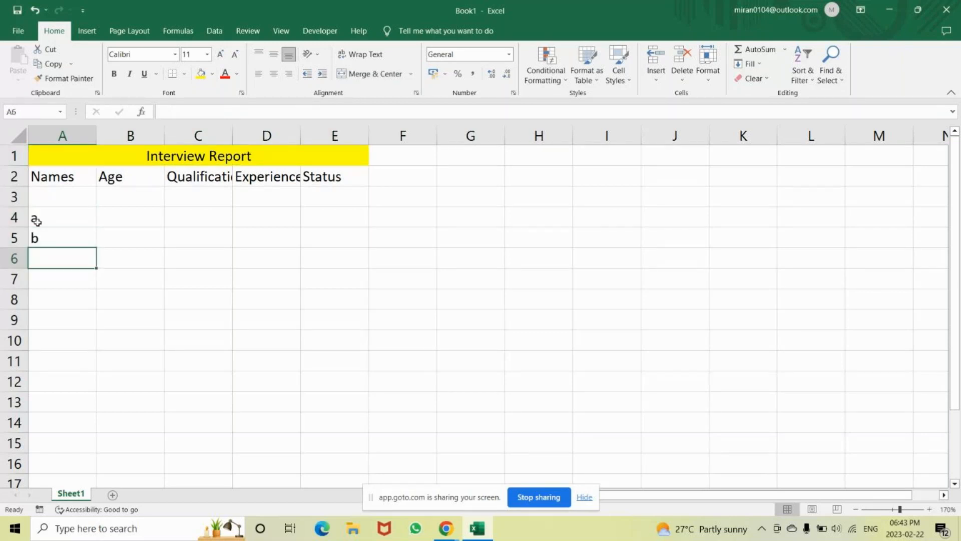
Insert a blank row between the "a" and "b" entries, above row 5.
left_click(15, 237)
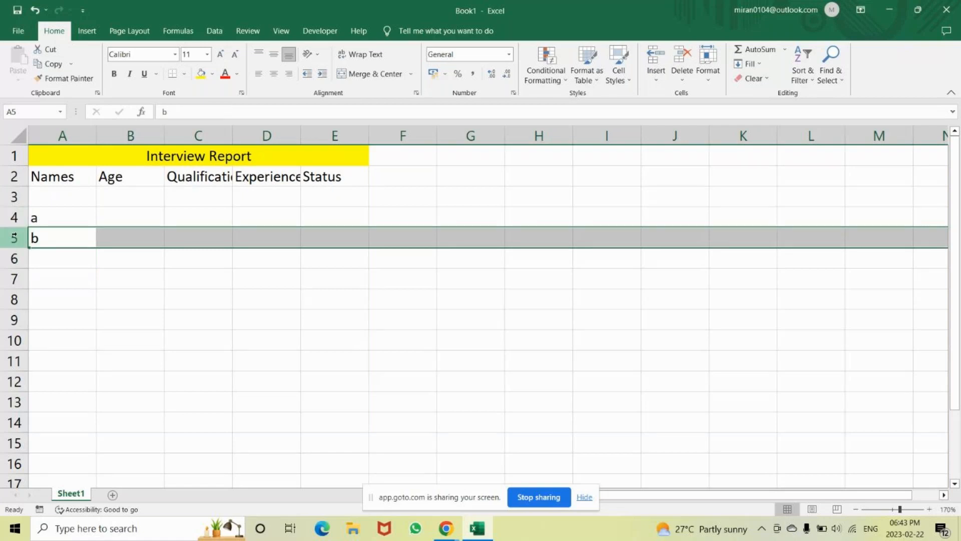
left_click(15, 215)
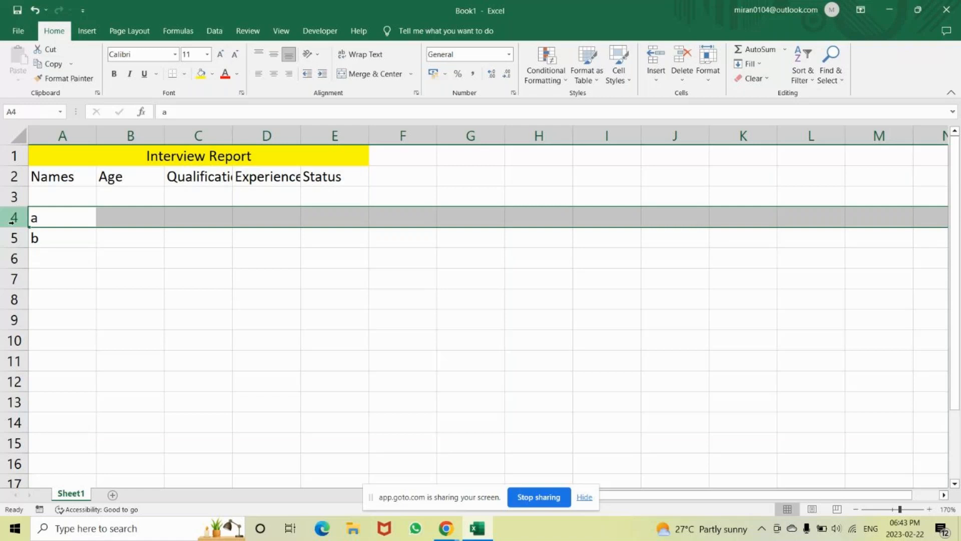
left_click(7, 235)
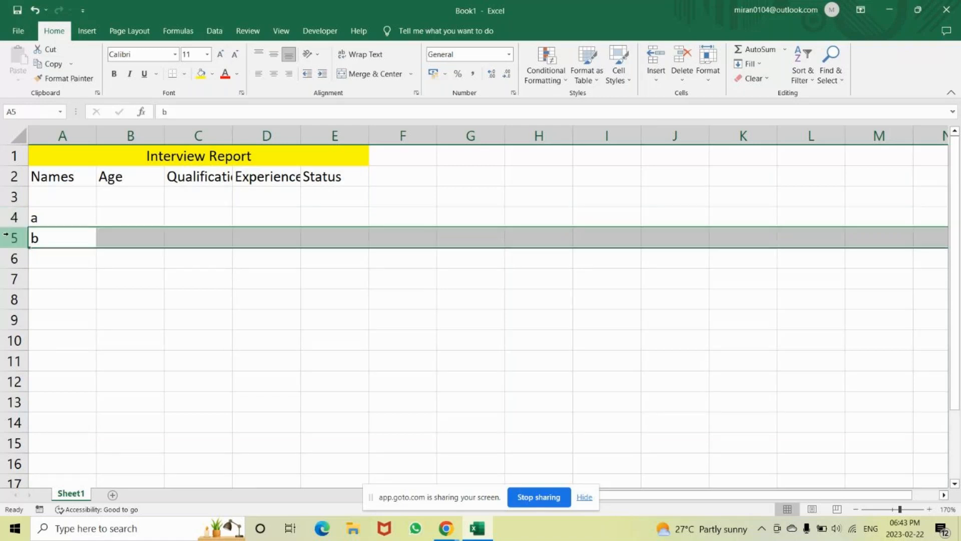
left_click(73, 237)
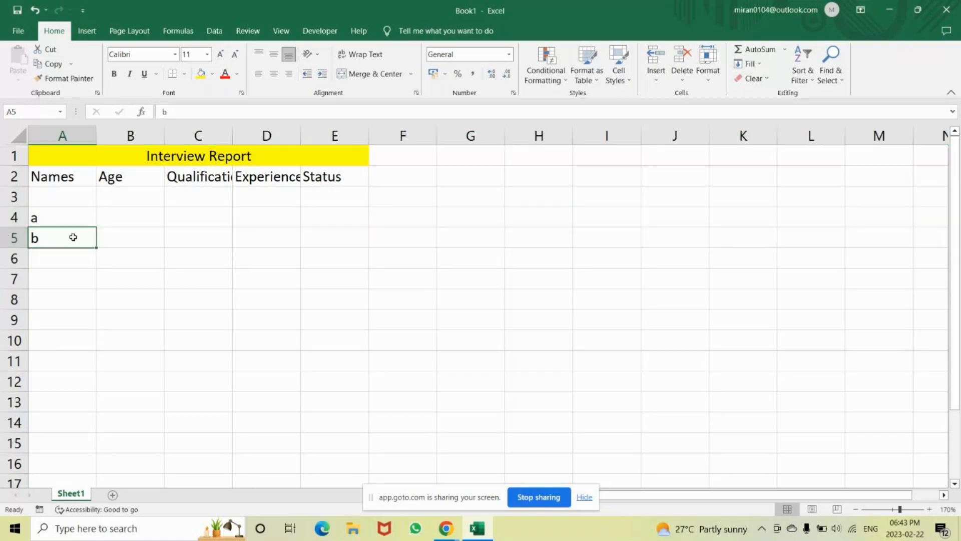
key("shift+space")
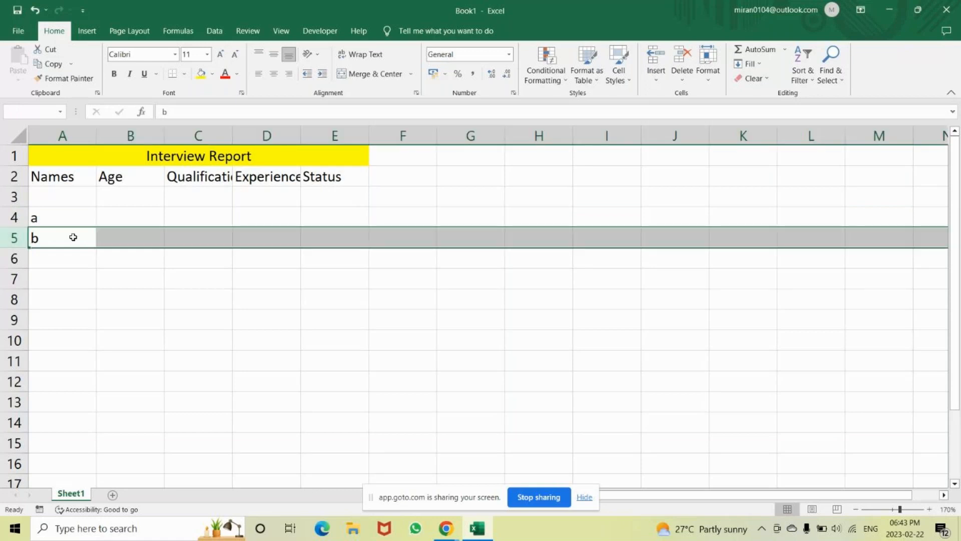
key("ctrl+shift+plus")
Enter 1 in cell H1 and 3 in cell I1.
double_click(559, 162)
type("1")
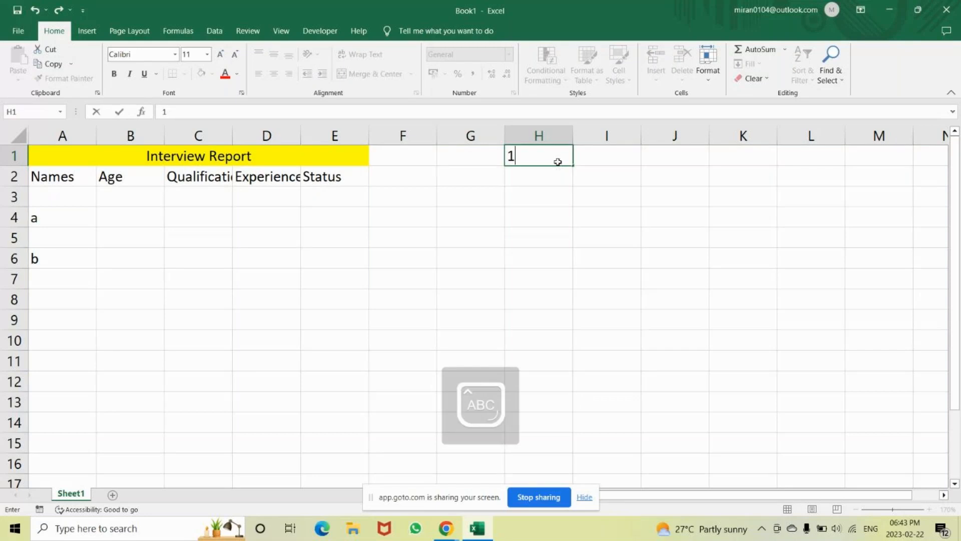
key("Tab")
type("3")
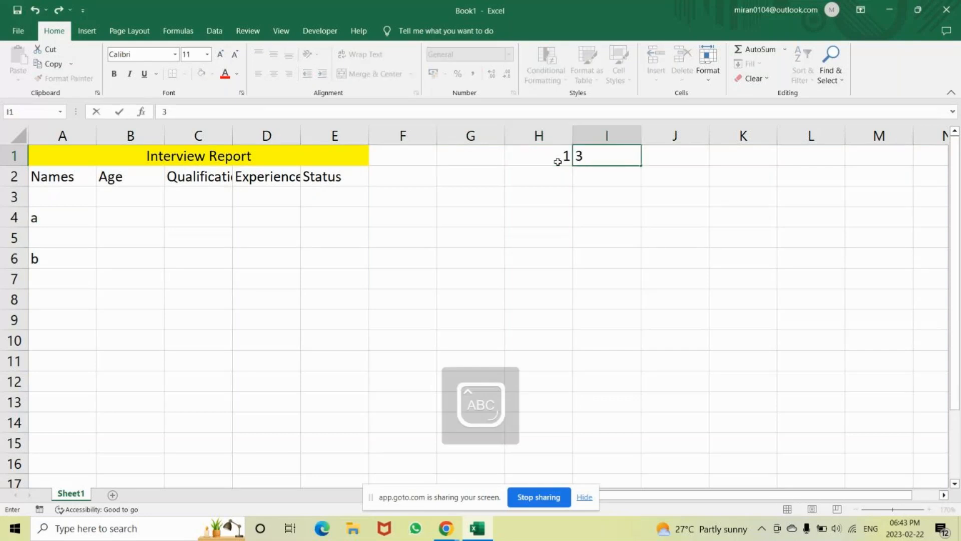
key("Return")
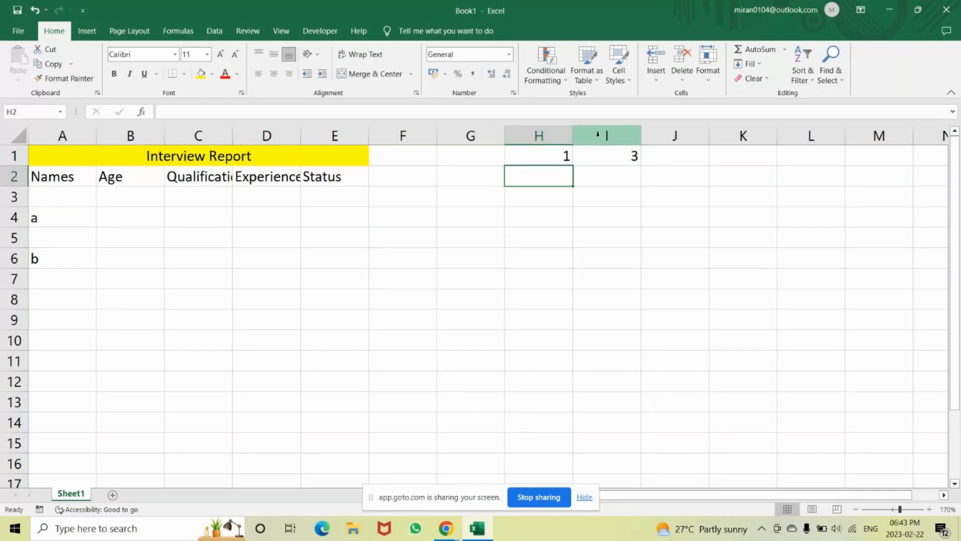
Insert a blank column between the 1 and the 3 and enter 2 in its first cell, I1.
left_click(607, 183)
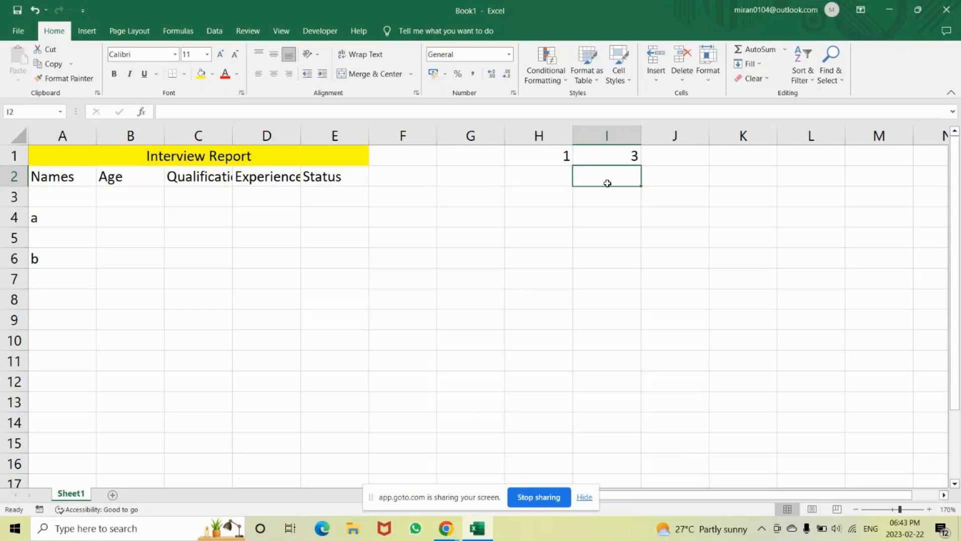
key("ctrl+space")
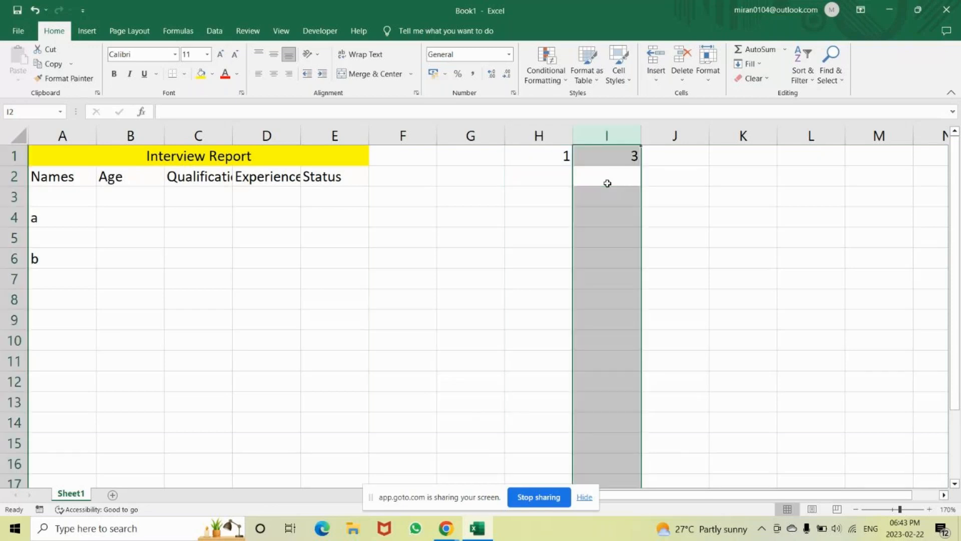
key("ctrl+shift+plus")
left_click(610, 156)
type("2")
key("Return")
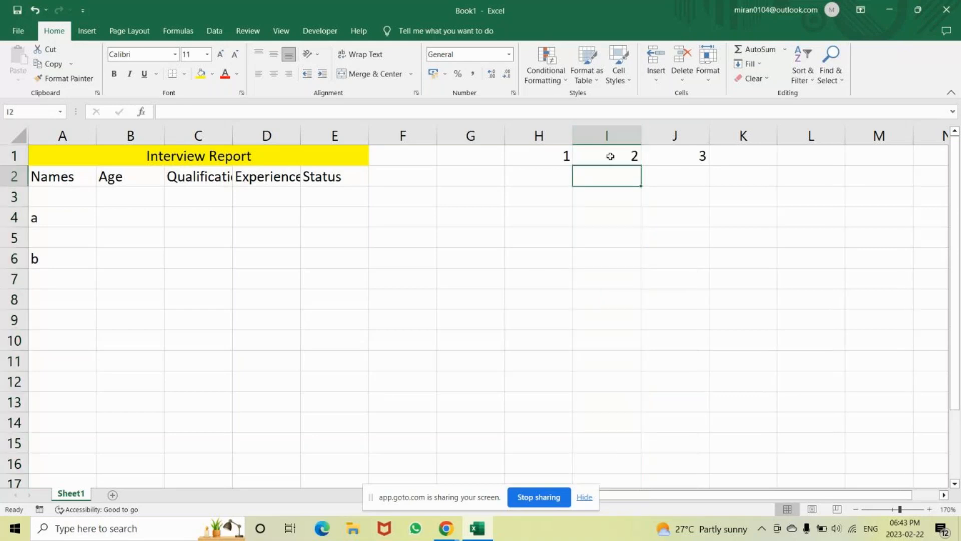
Enter the note "select Row" in I4 with its shortcut "Shift + space" in J4.
left_click(618, 220)
type("sELE")
key("BackSpace")
key("BackSpace")
key("BackSpace")
key("BackSpace")
key("Caps_Lock")
type("select Row")
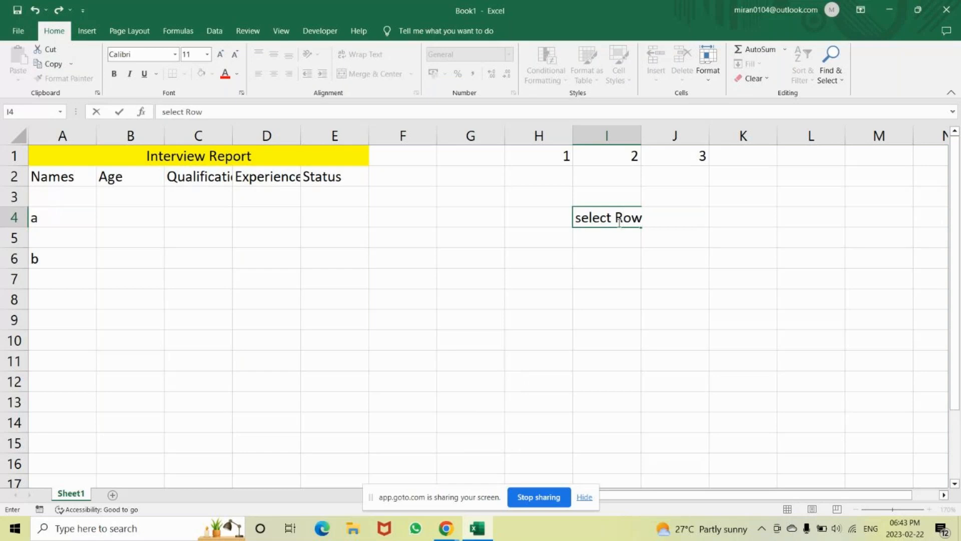
key("Tab")
type("S")
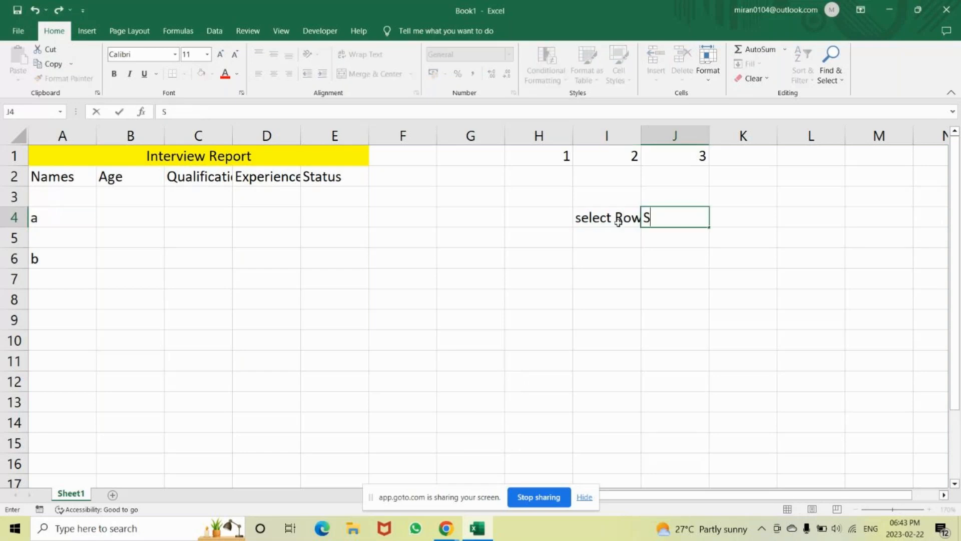
type("hift + space")
key("Return")
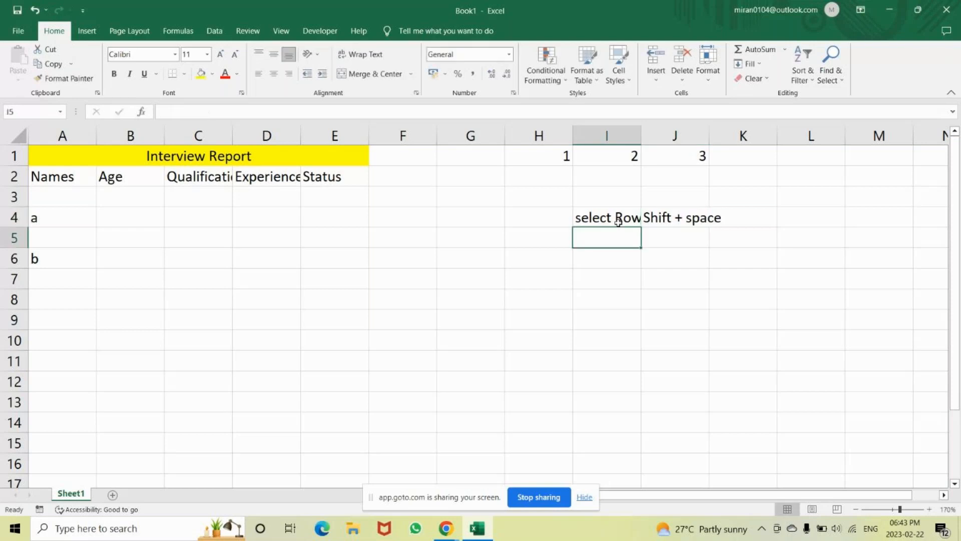
Enter the note "select column" in cell I5, below the row-selection note.
type("Sw")
key("BackSpace")
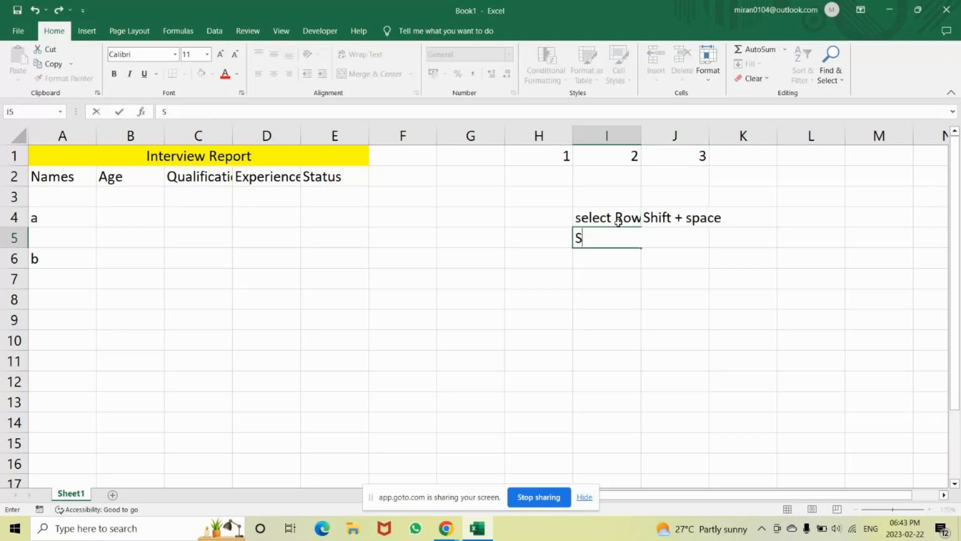
type("elect Row")
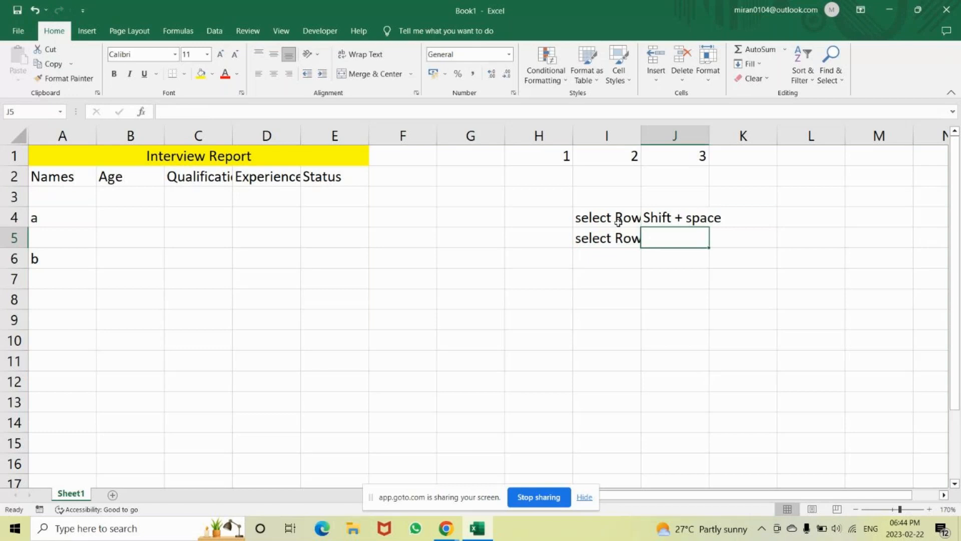
key("Left")
key("F2")
key("BackSpace")
key("BackSpace")
key("BackSpace")
type("column")
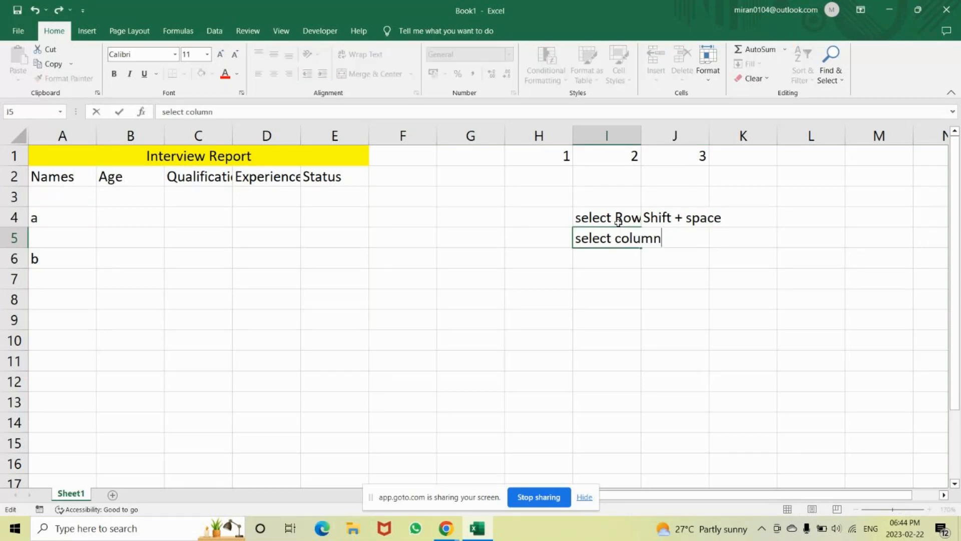
Enter the column-selection shortcut "Ctrl + Space" in cell J5.
key("Tab")
type("Ct")
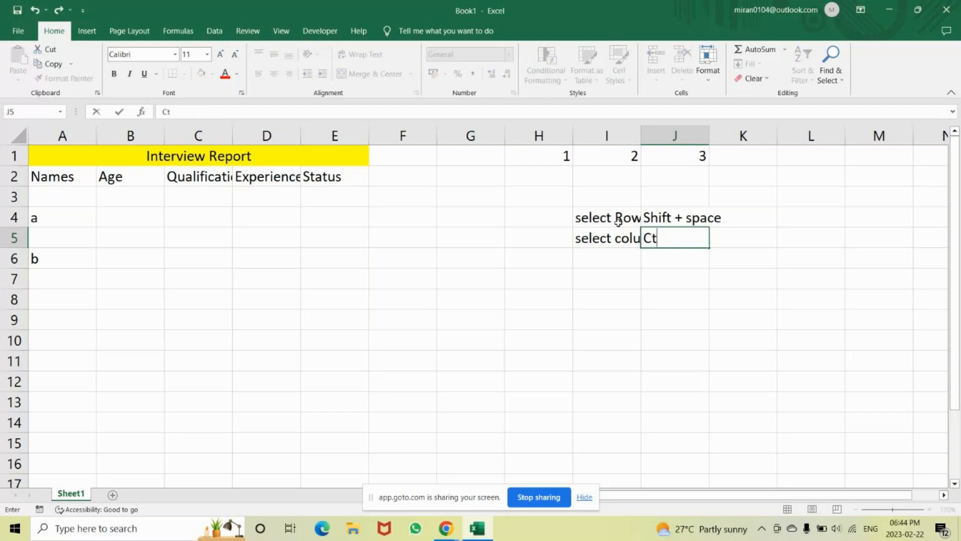
type("rl + Space")
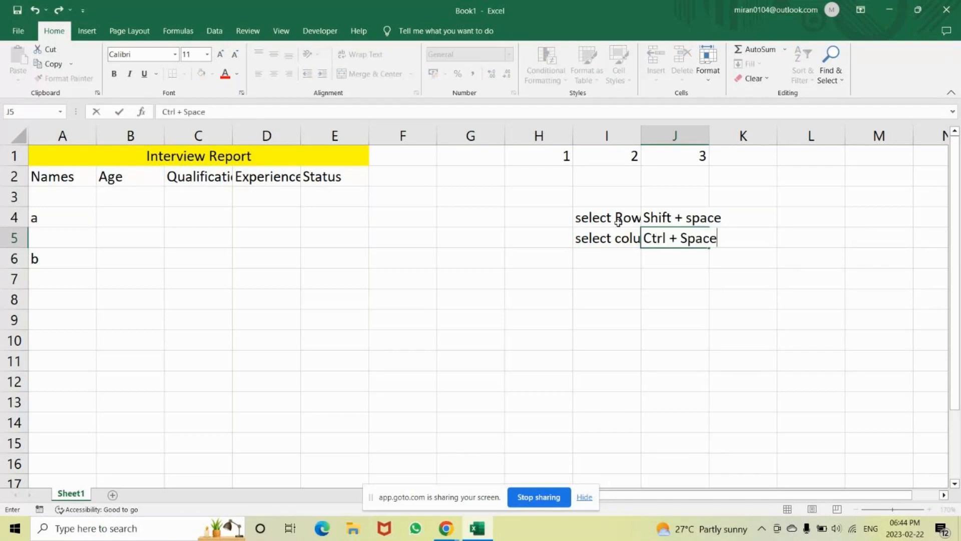
key("Return")
key("Return")
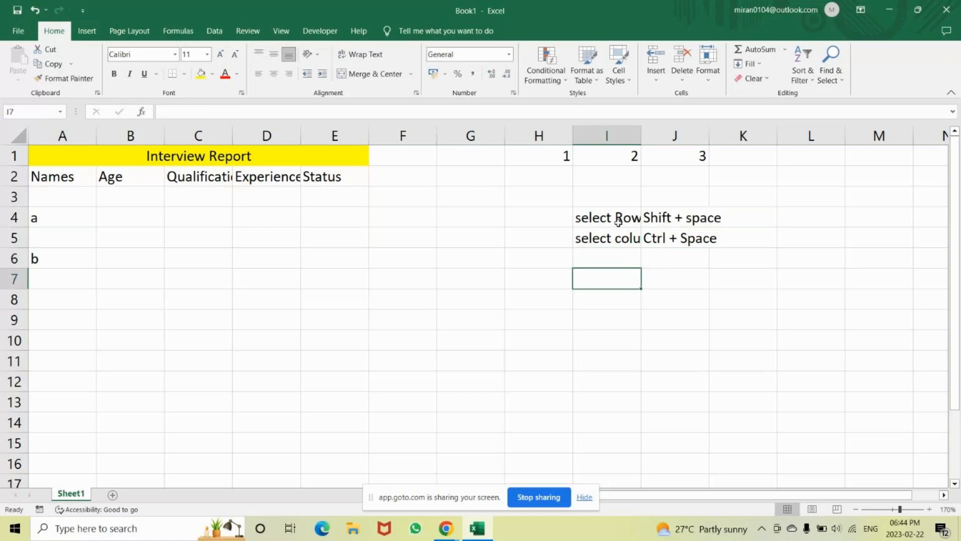
Enter the note "to insert" in cell I7, leaving row 6 of the shortcut list empty.
type("I")
key("BackSpace")
type("to ")
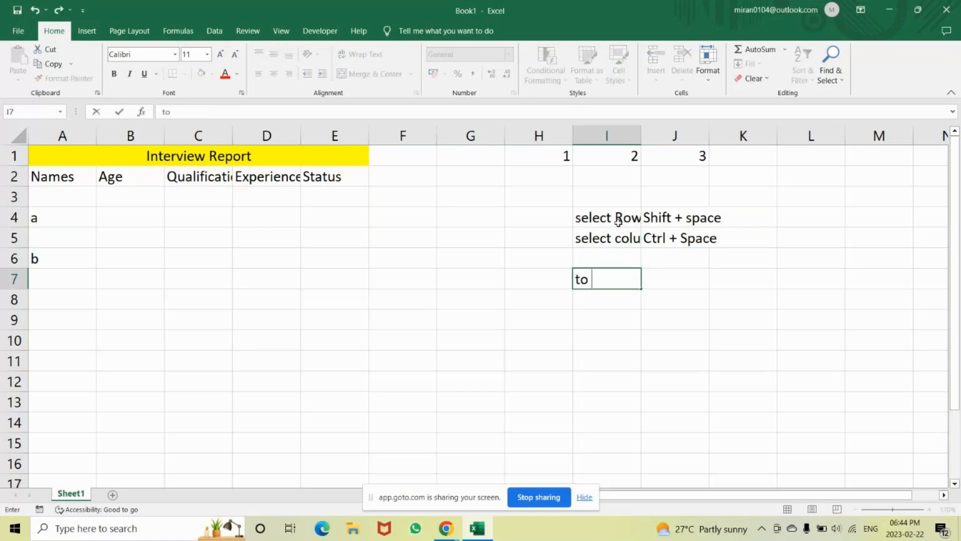
type("inter")
key("BackSpace")
key("BackSpace")
key("BackSpace")
type("sert")
Enter the insert shortcut in cell J7, spaced as "Ctrl + +".
key("Tab")
type("C")
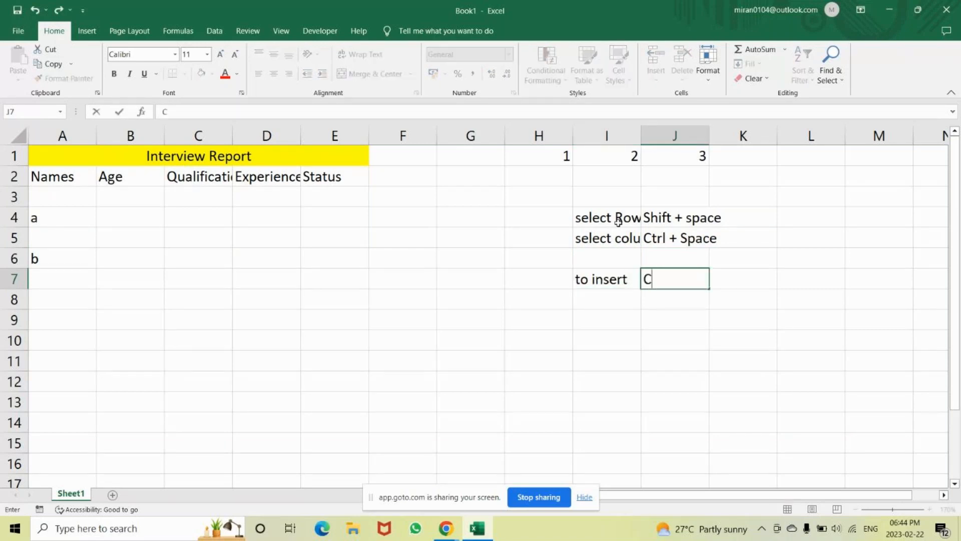
type("trl ++")
key("Left")
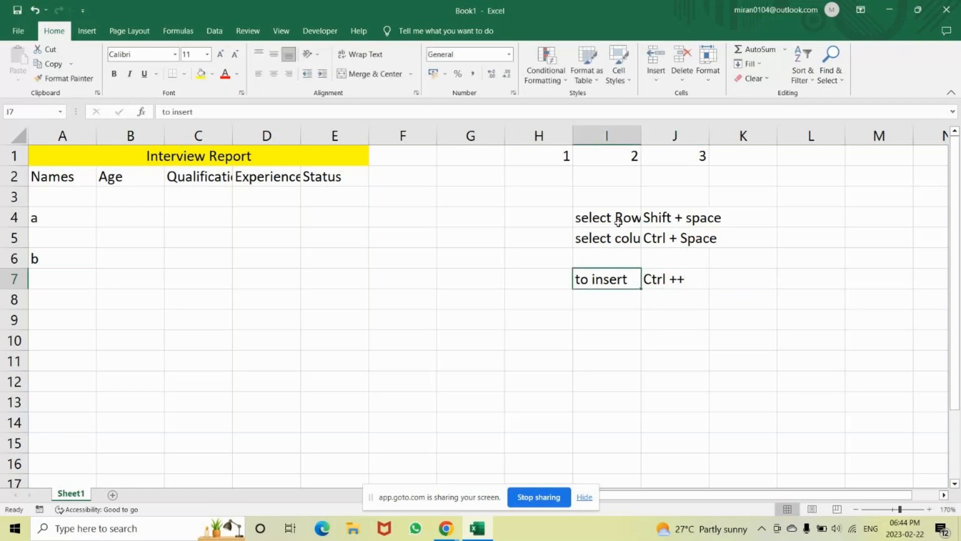
left_click(675, 280)
double_click(676, 281)
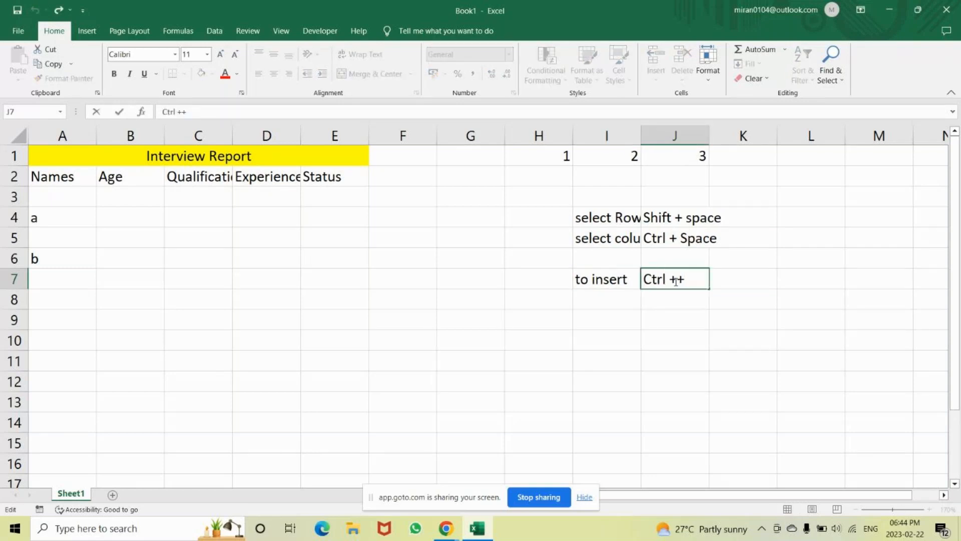
key("Return")
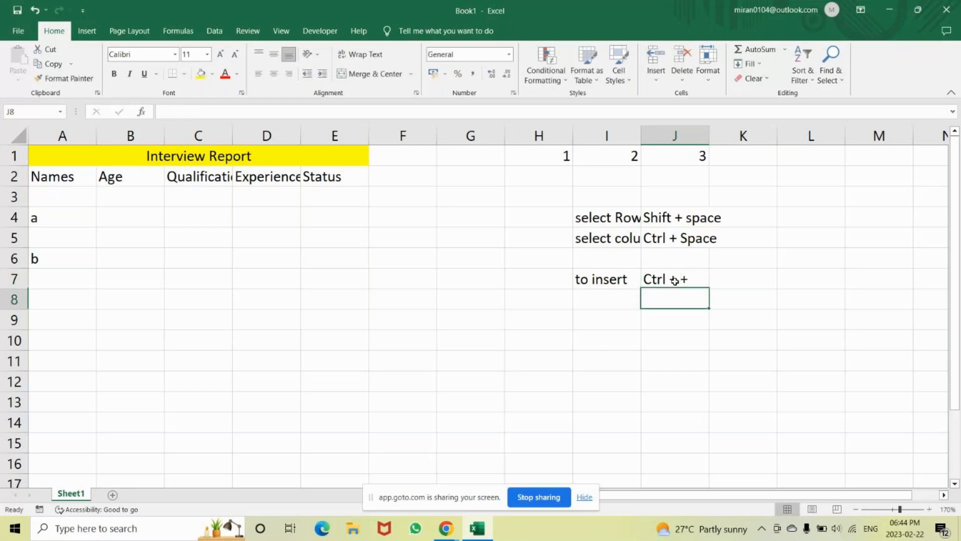
Enter the note "to delete" in I8 with its shortcut "Ctrl + -" in J8.
key("Left")
type("to ")
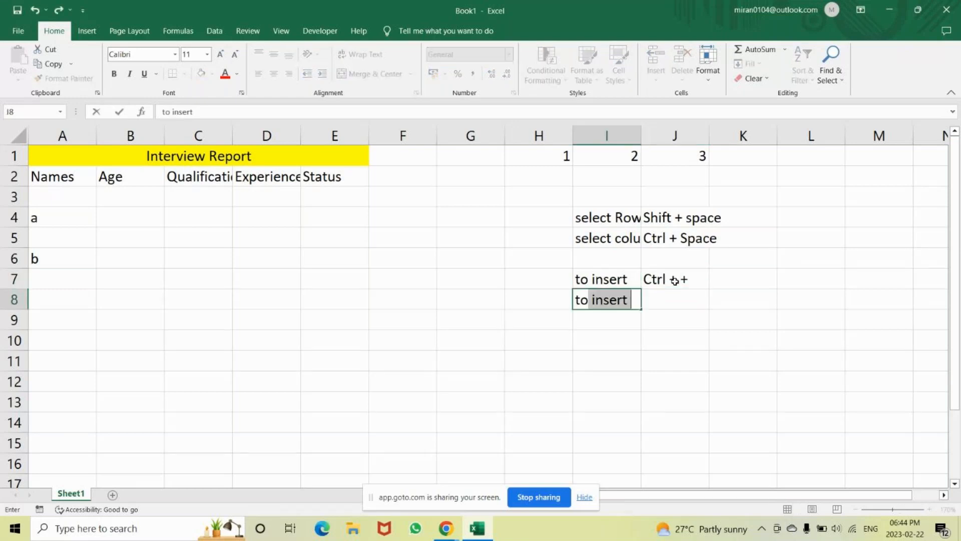
type("delet")
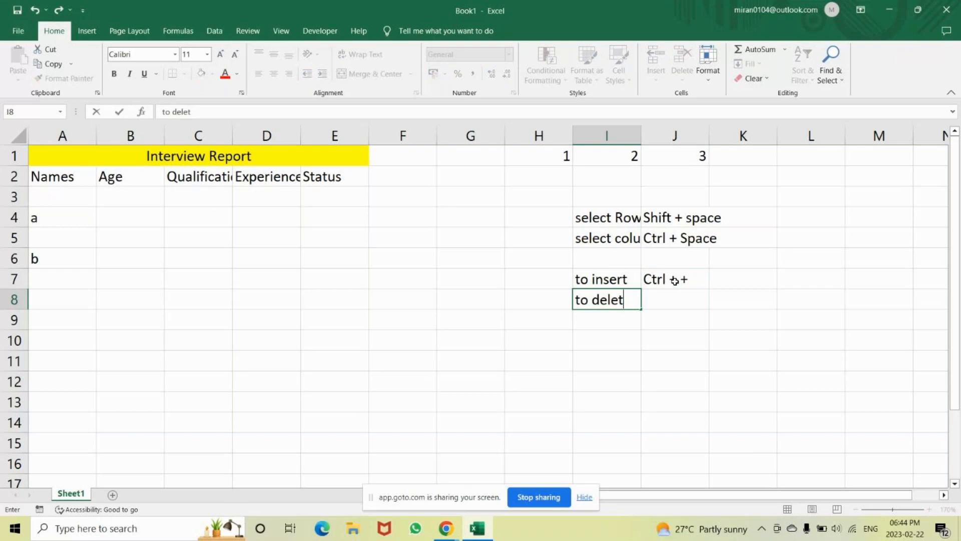
type("e")
key("Tab")
type("Ctrl + ")
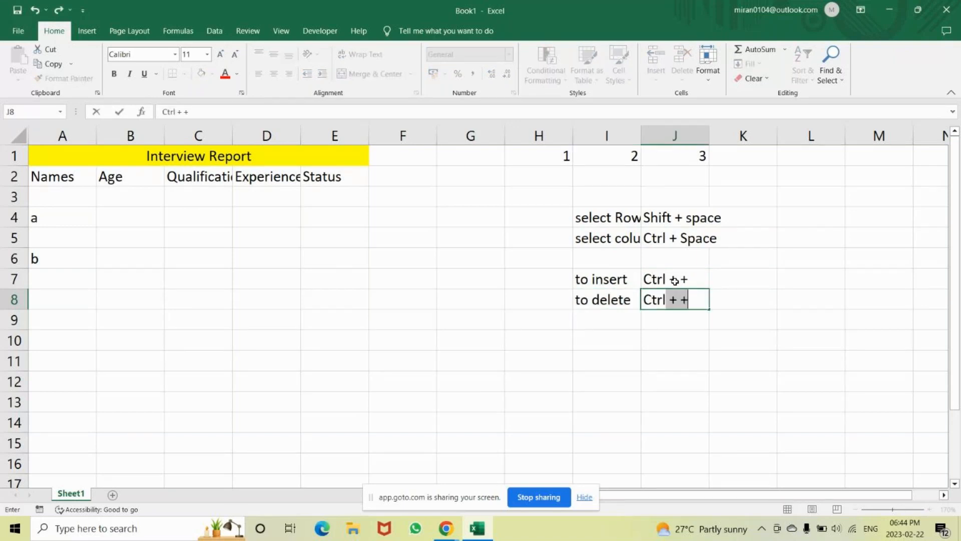
type("-")
key("Return")
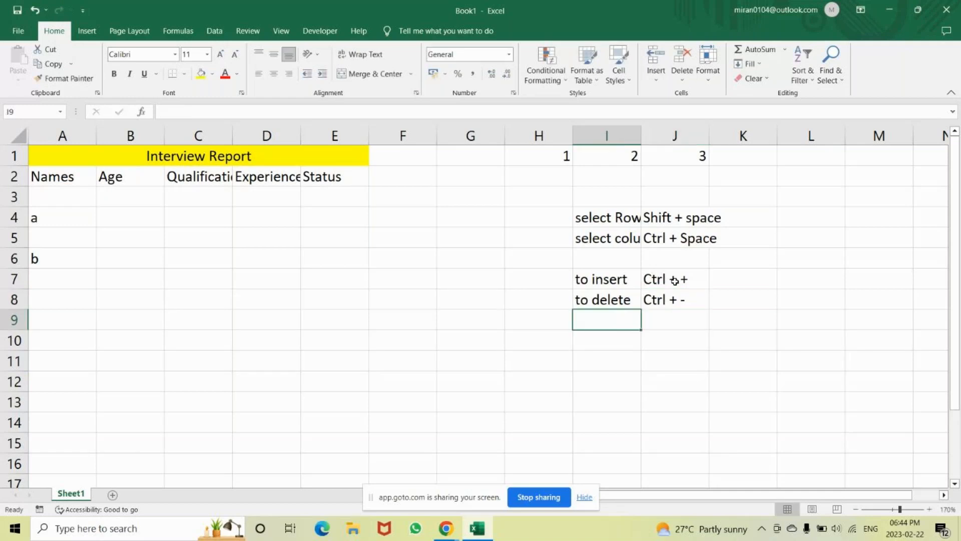
Auto-fit the width of column I to its notes and select columns H to K.
double_click(640, 136)
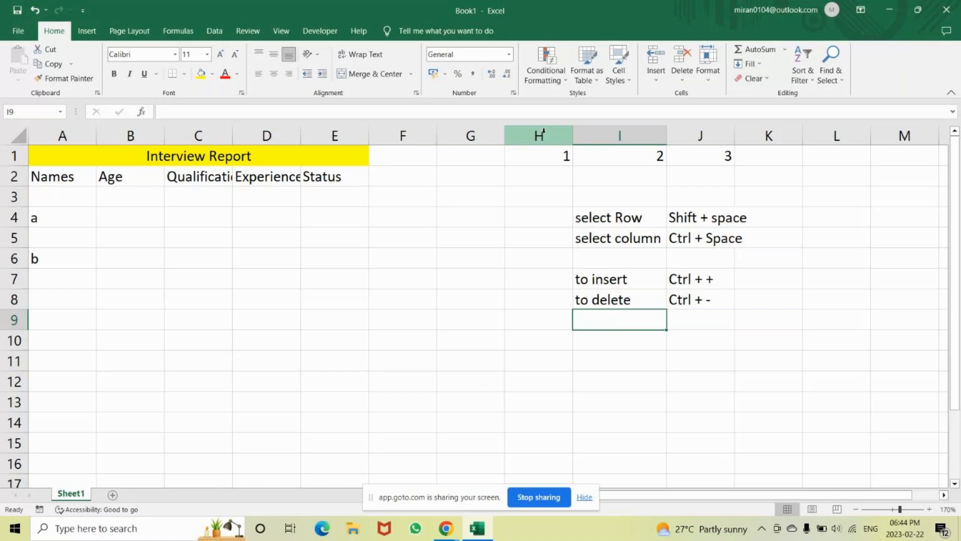
left_click_drag(543, 131, 800, 109)
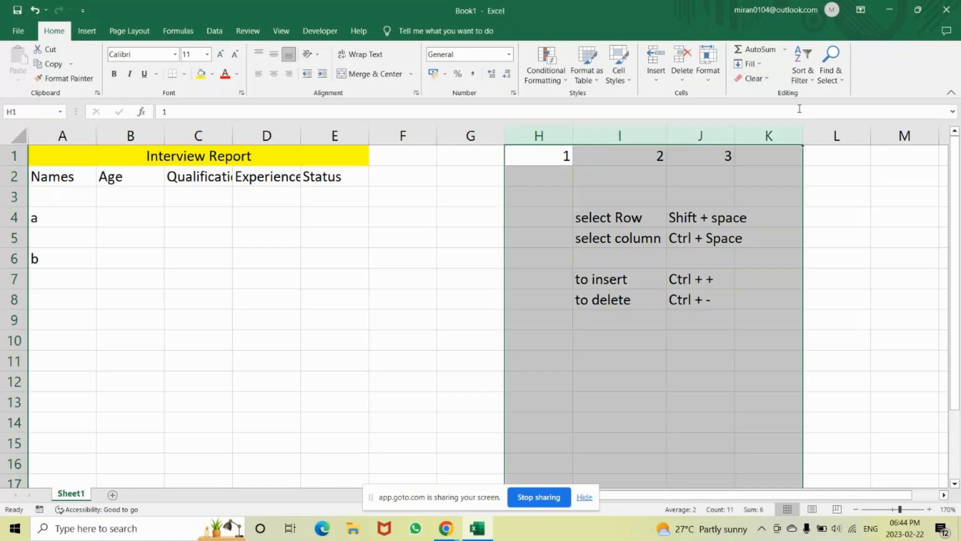
Clear the "a" and "b" entries from cells A4 and A6.
left_click(70, 222)
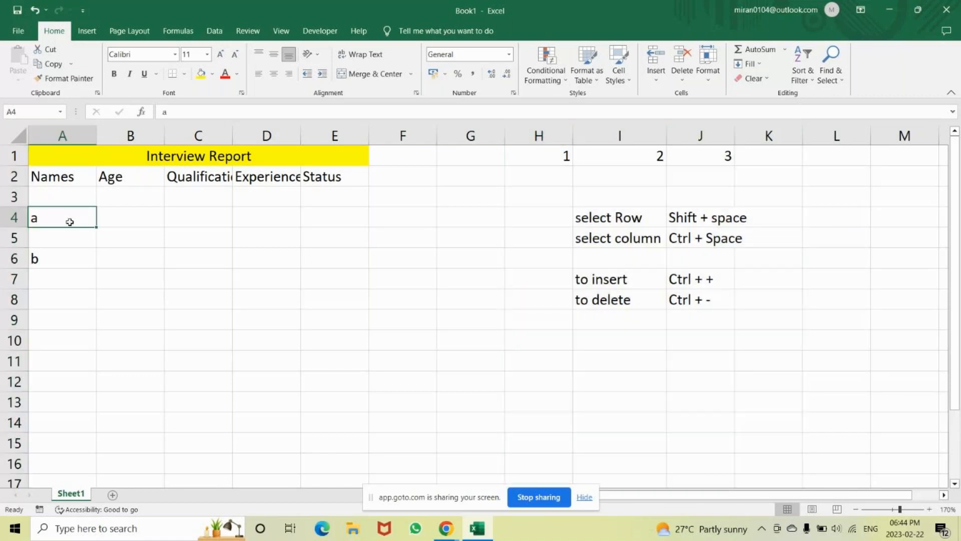
key("BackSpace")
key("Return")
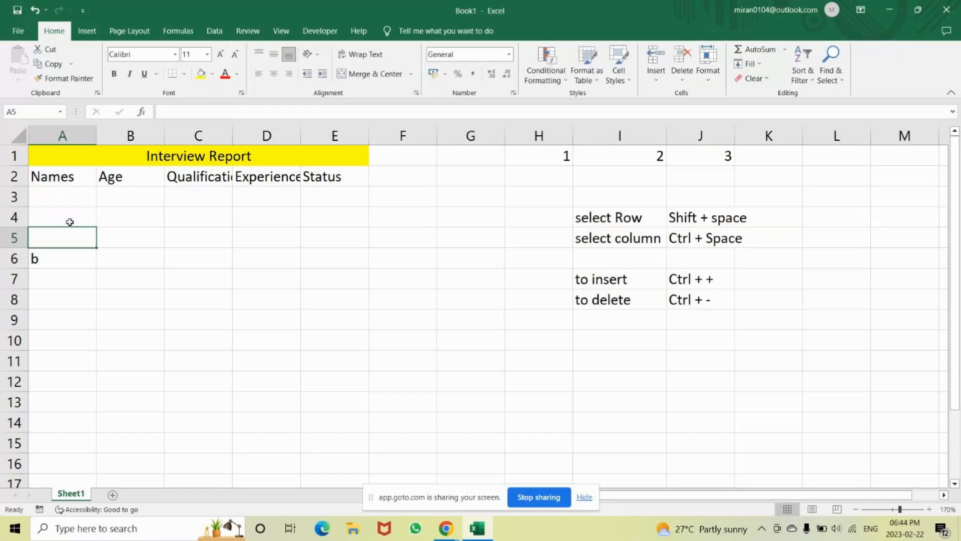
key("Return")
key("BackSpace")
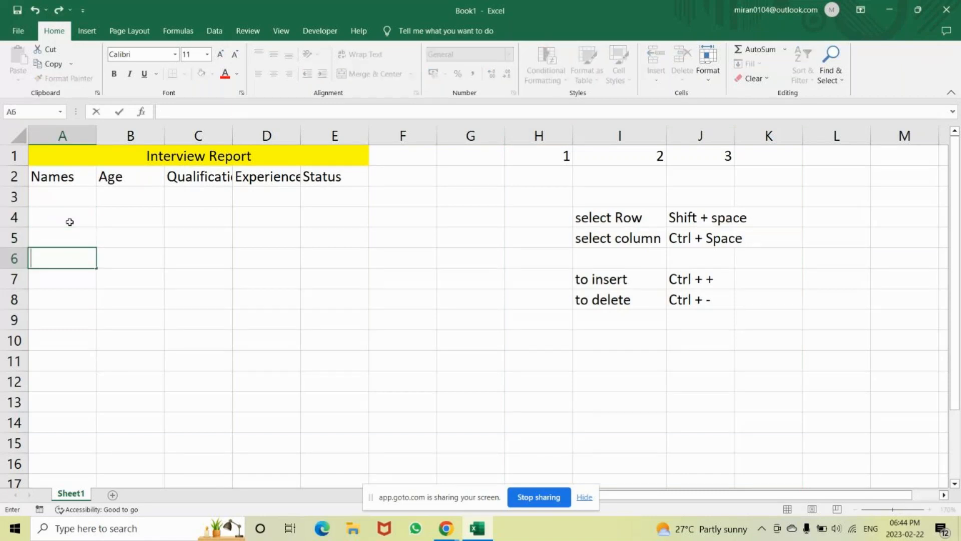
Enter the first two candidates' names in cells A3 and A4 under the Names heading.
left_click(56, 199)
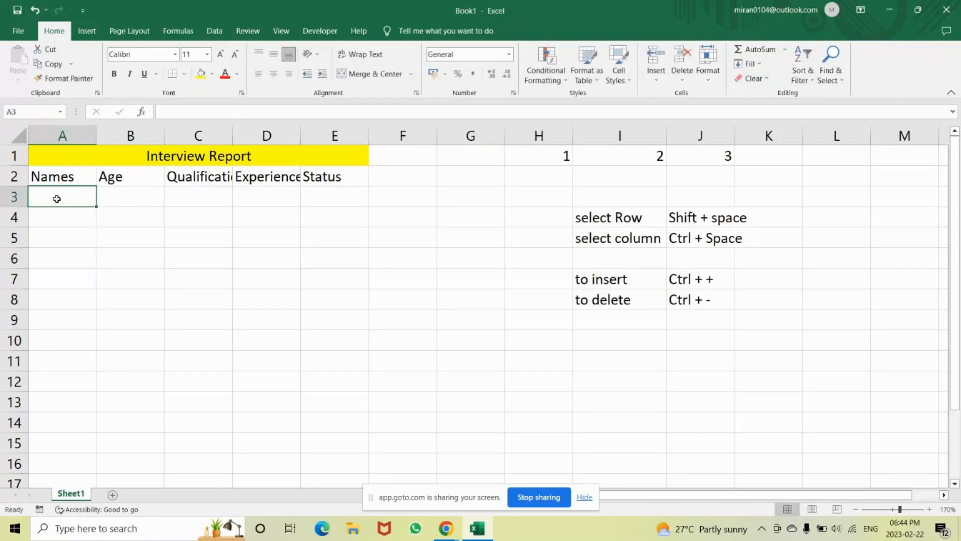
type("S")
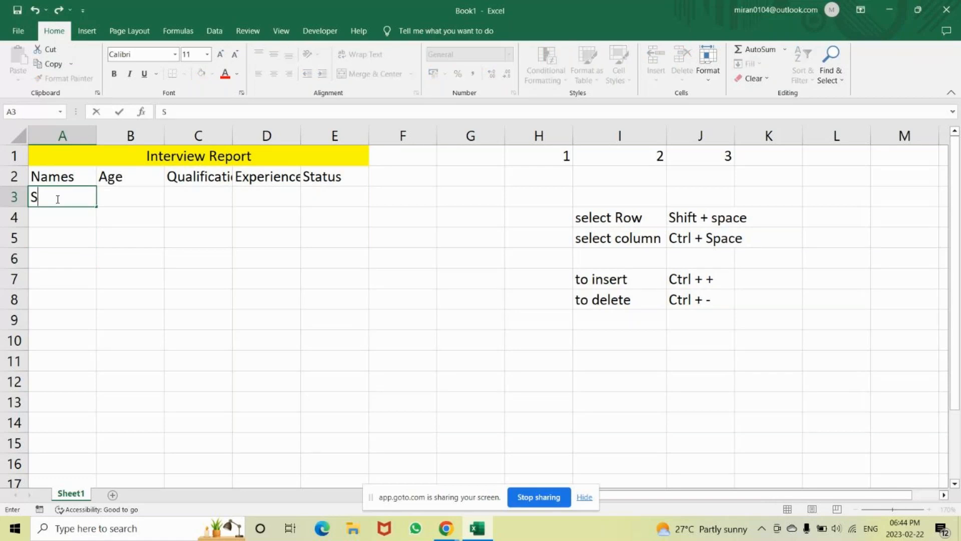
type("umaiya")
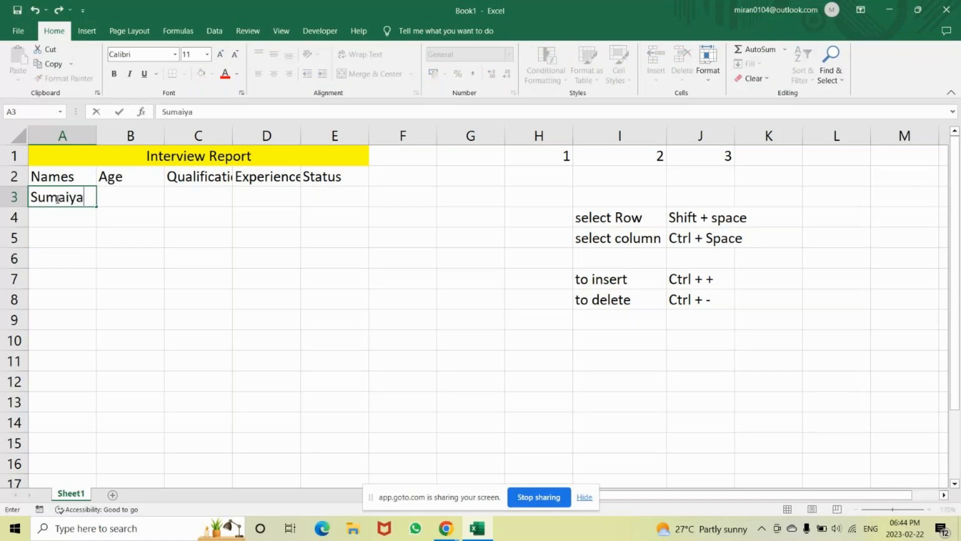
key("Return")
type("sowmau")
key("BackSpace")
key("BackSpace")
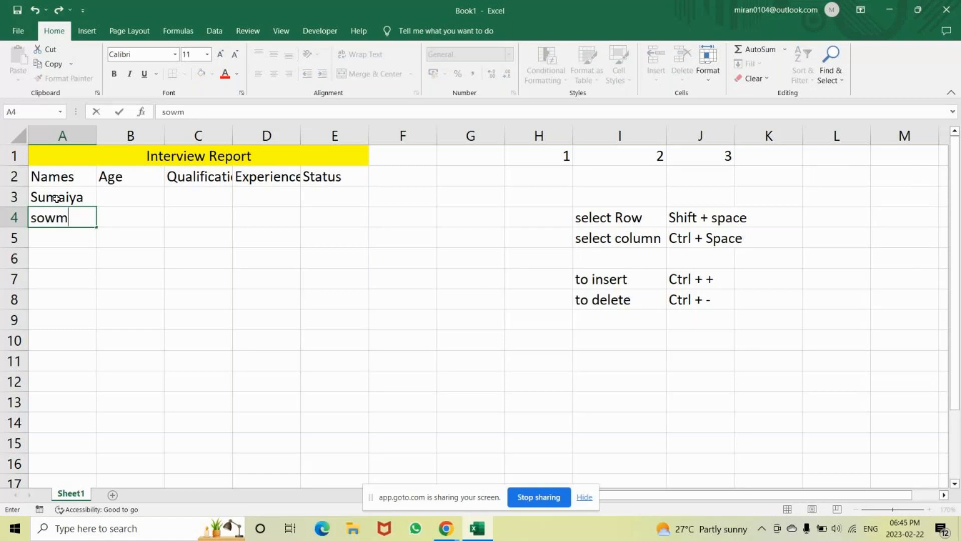
type("ya")
key("Return")
Capitalize the first letter of the candidate's name in cell A4.
type("man")
key("BackSpace")
key("BackSpace")
key("BackSpace")
key("Up")
key("F2")
key("Left")
key("Left")
key("Left")
key("Left")
key("Left")
key("BackSpace")
type("S")
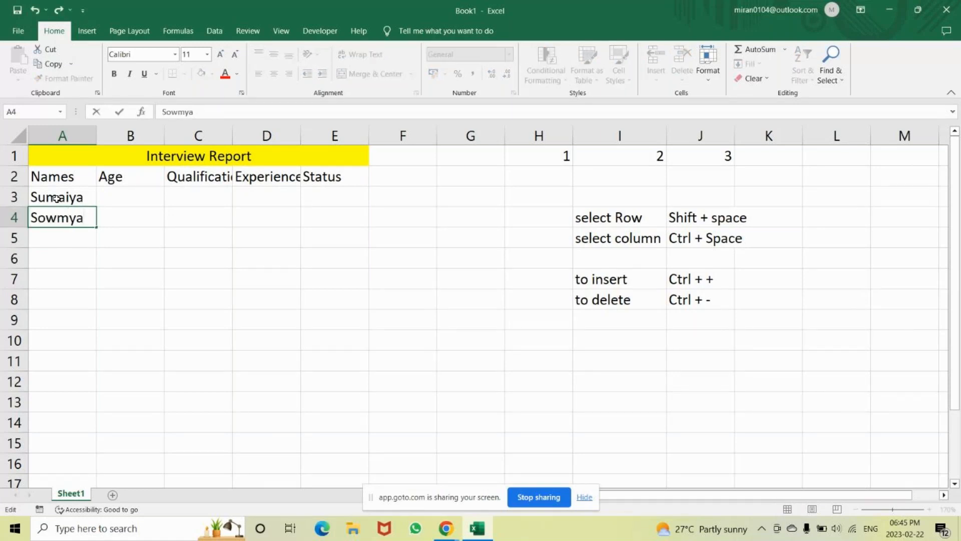
key("Return")
Enter the next three candidates' names in cells A5 to A7.
type("mansi")
key("Return")
type("Ru")
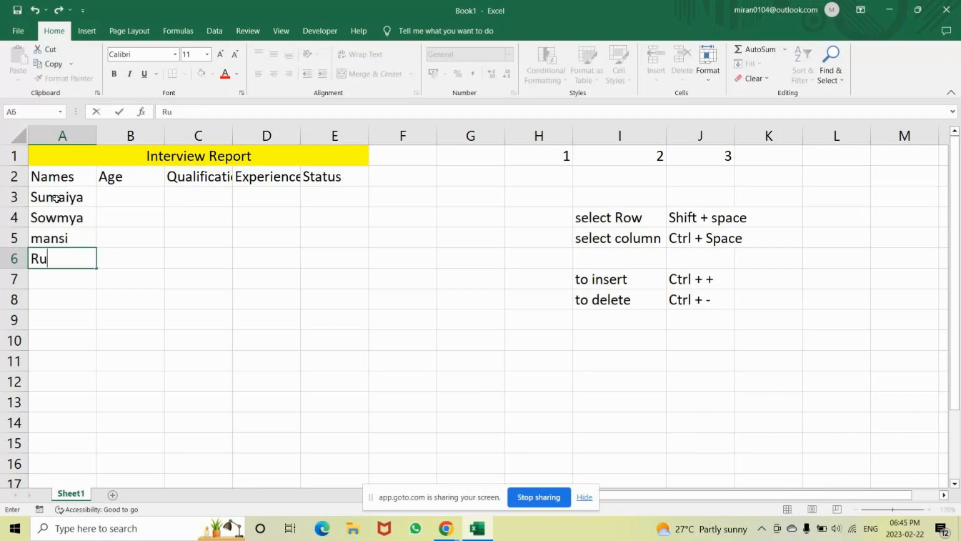
type("dra'")
key("BackSpace")
key("Return")
type("Chitra")
key("Return")
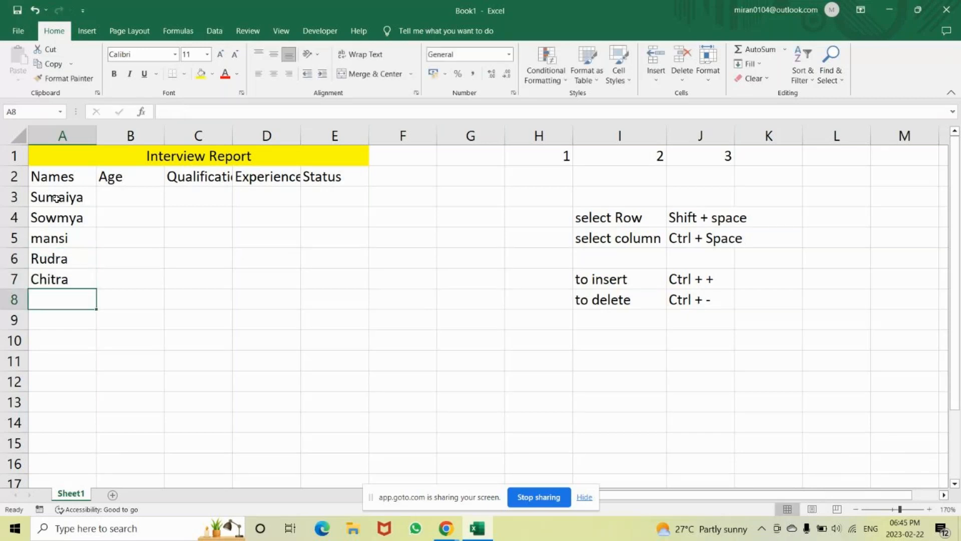
Enter the sixth candidate's name in cell A8, starting with a capital letter.
type("bala")
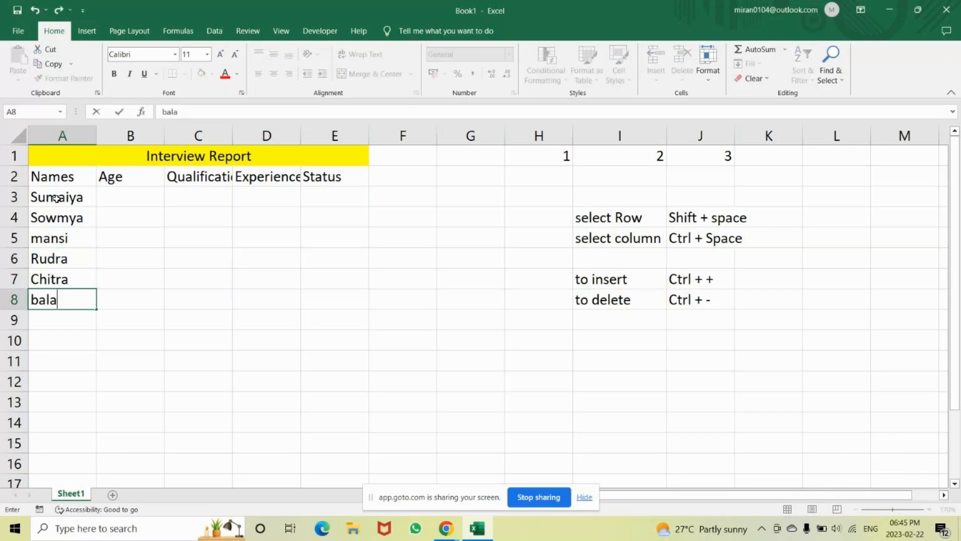
key("Return")
key("Up")
type("bala")
key("BackSpace")
key("BackSpace")
key("BackSpace")
key("BackSpace")
type("Bala")
key("Return")
Enter the last three candidates' names in cells A9 to A11.
type("Ban")
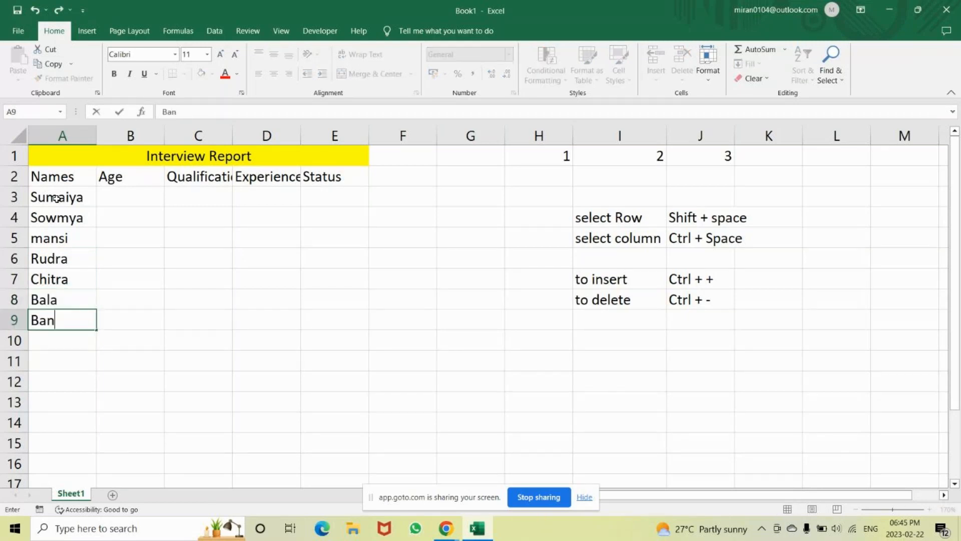
type("u")
key("Return")
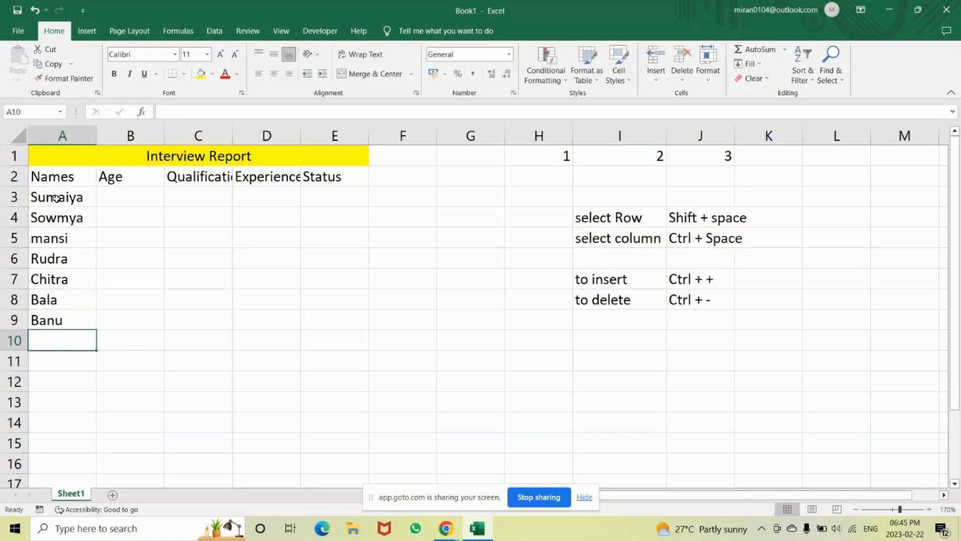
type("Tejas")
key("Return")
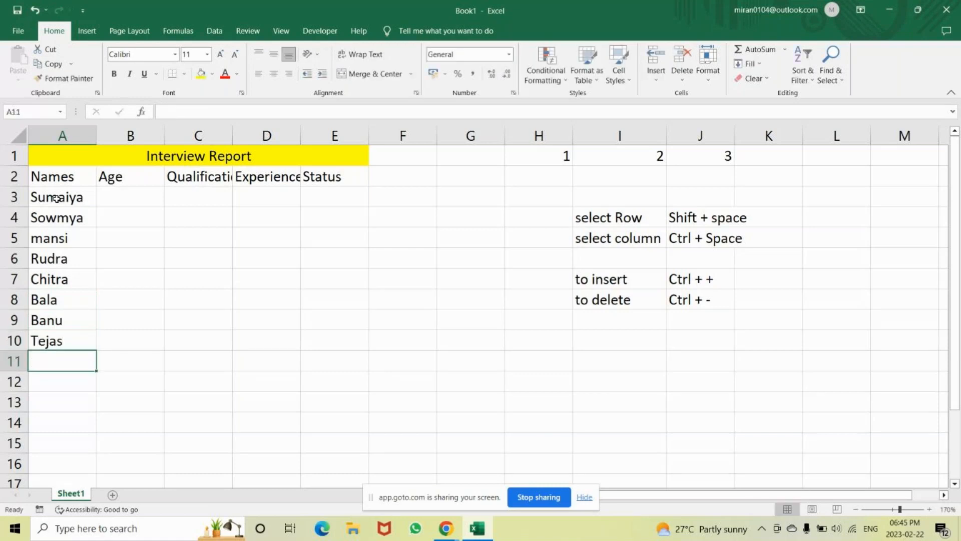
type("Amit")
key("Return")
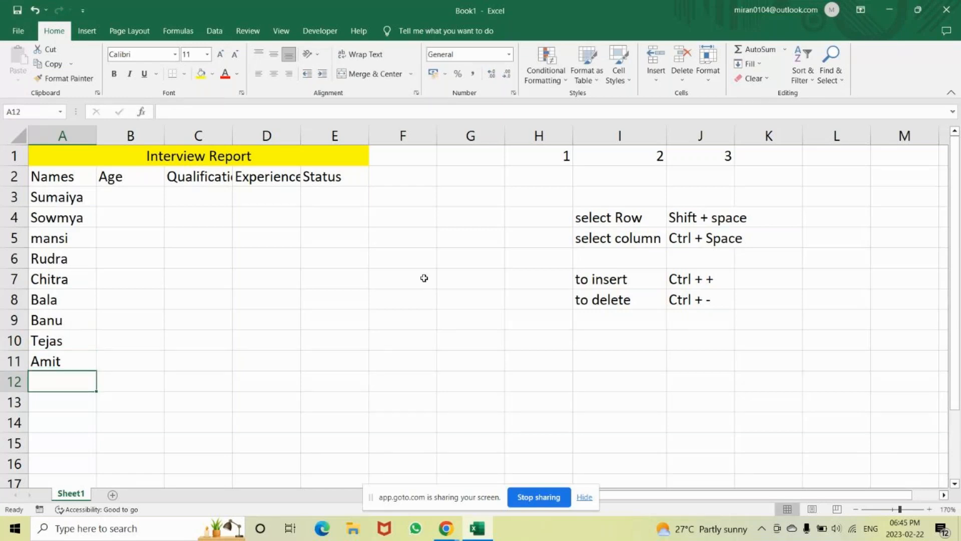
Select columns H to K, and clear the selection by returning to cell H3.
left_click(522, 137)
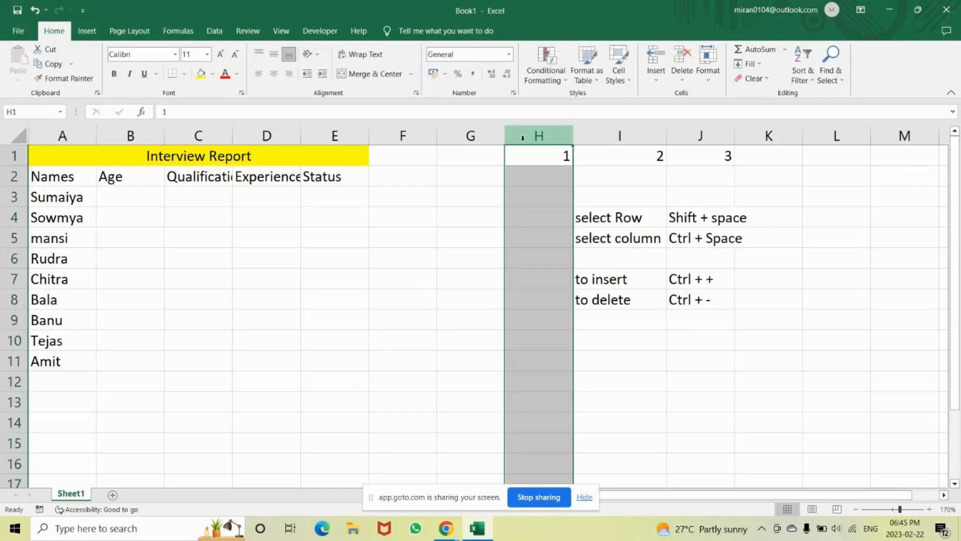
key("shift+Right")
key("shift+Right")
key("shift+Right")
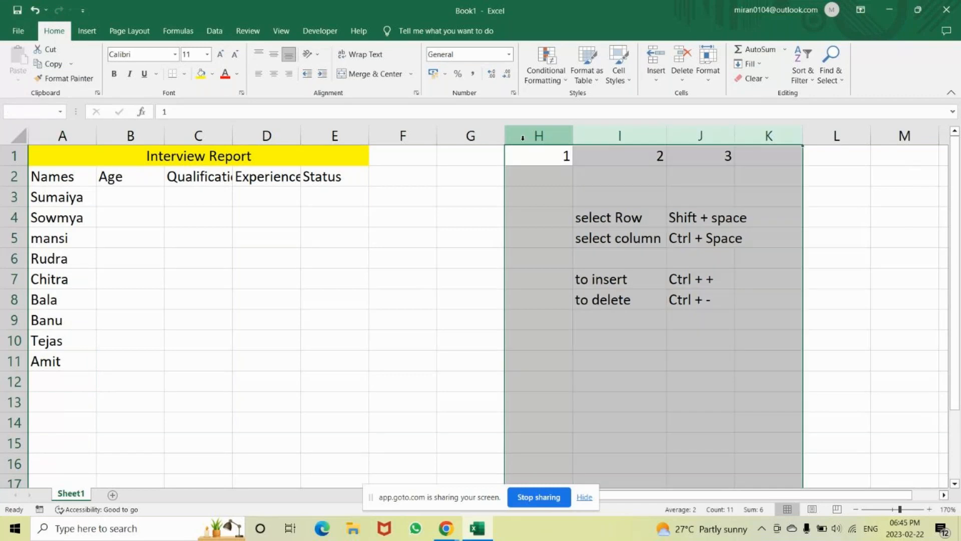
left_click(533, 189)
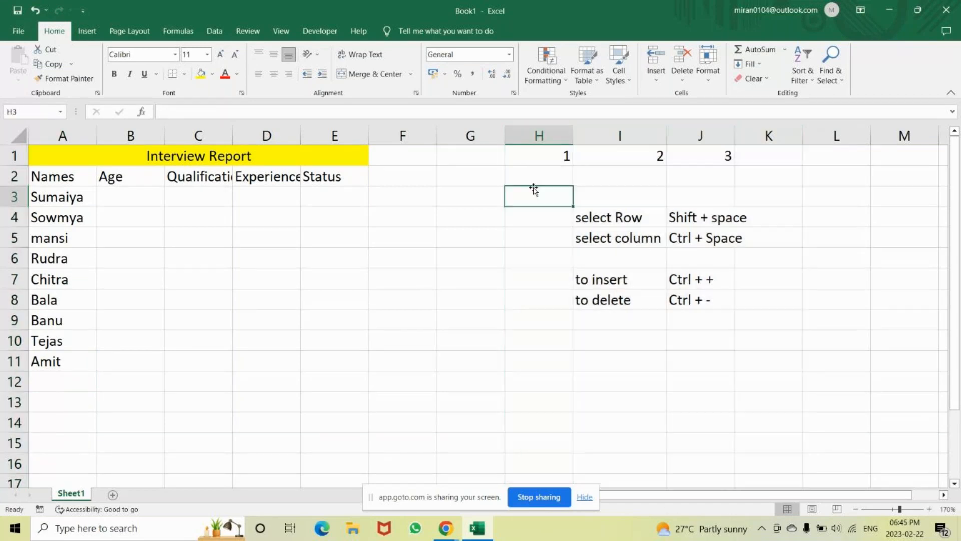
Delete columns H to K, which hold the numbers and the shortcut list, and clear the selection by going to cell H6.
key("ctrl+space")
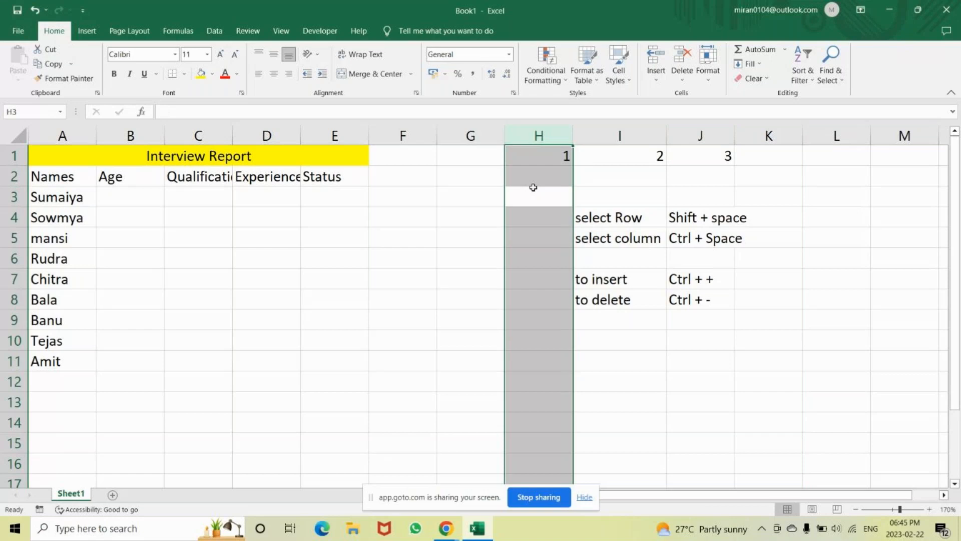
key("shift+Right")
key("shift+Right")
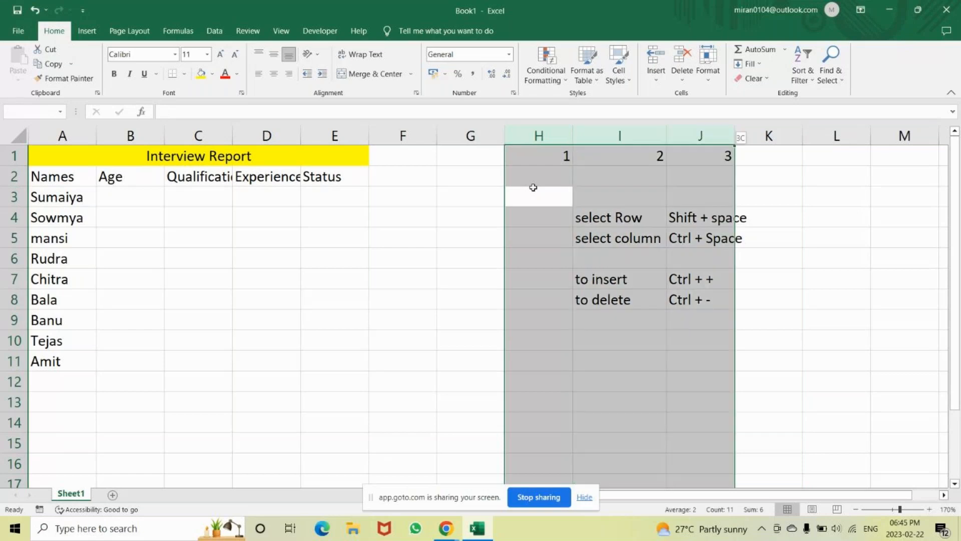
key("shift+Right")
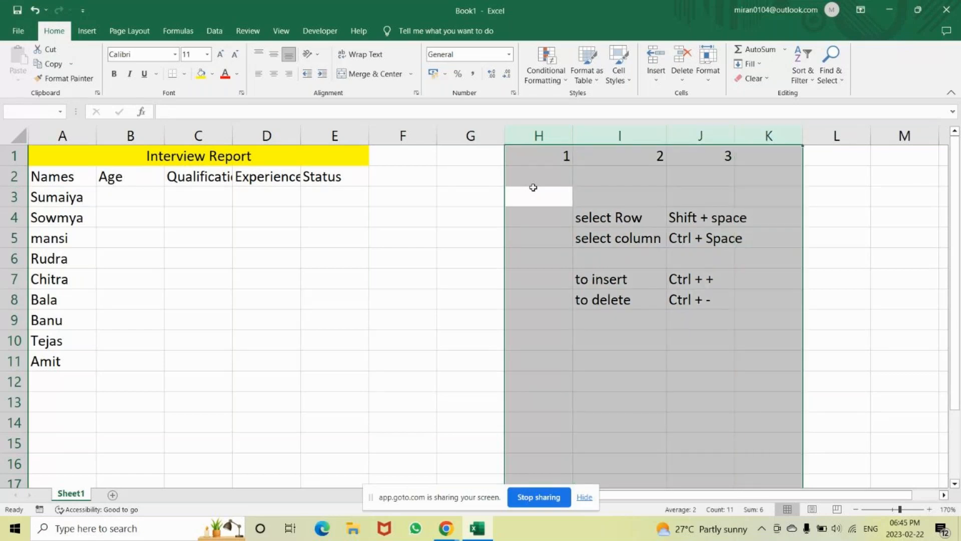
key("ctrl+minus")
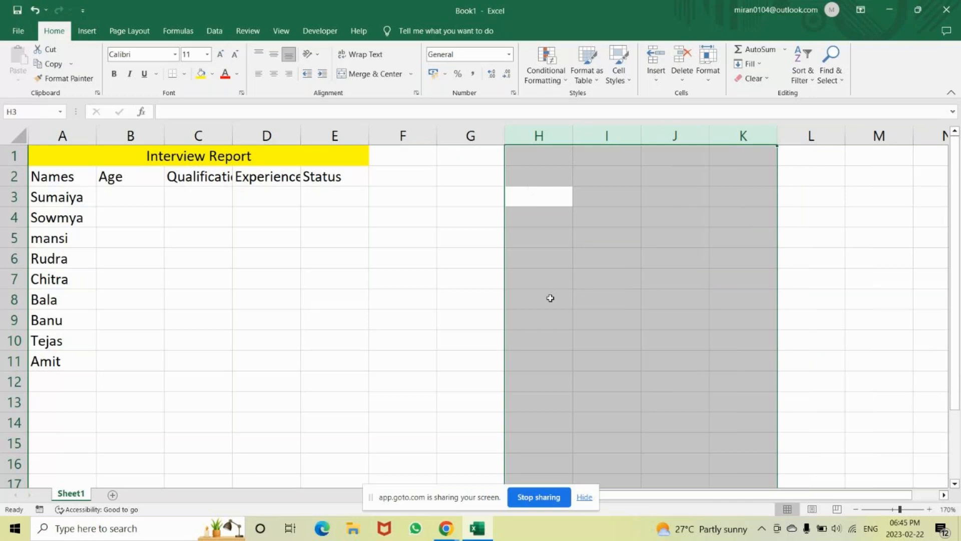
left_click(542, 258)
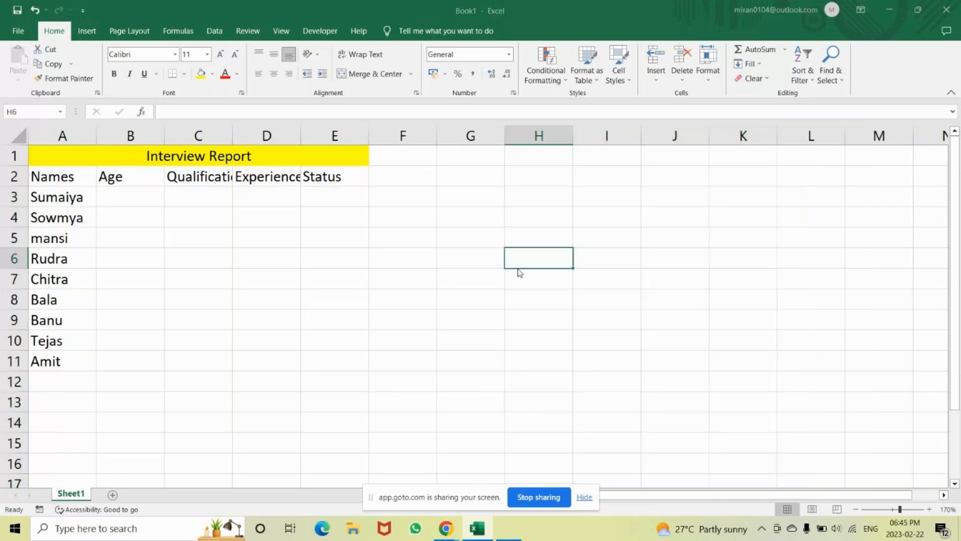
Launch Notepad from the Windows Run dialog and maximize its blank document.
key("super+r")
type("note")
key("Down")
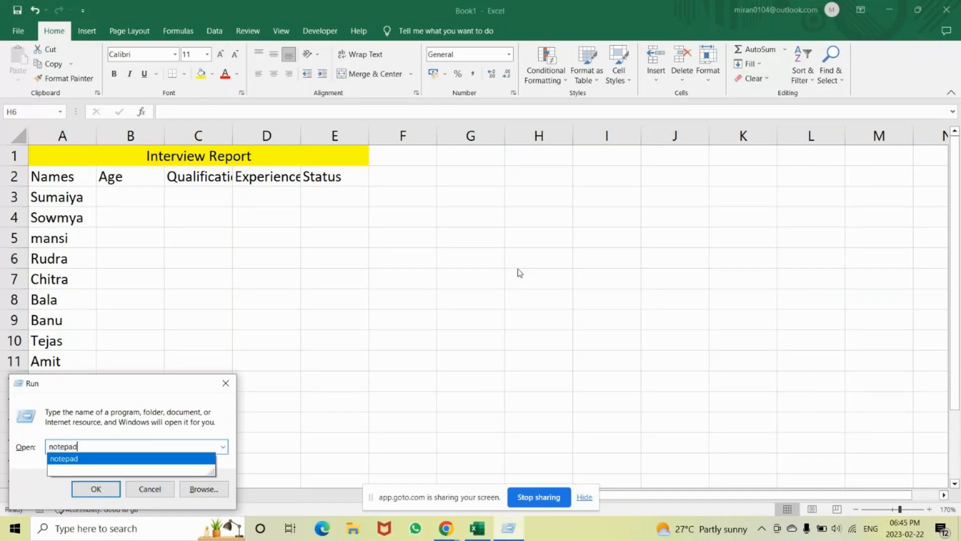
key("Return")
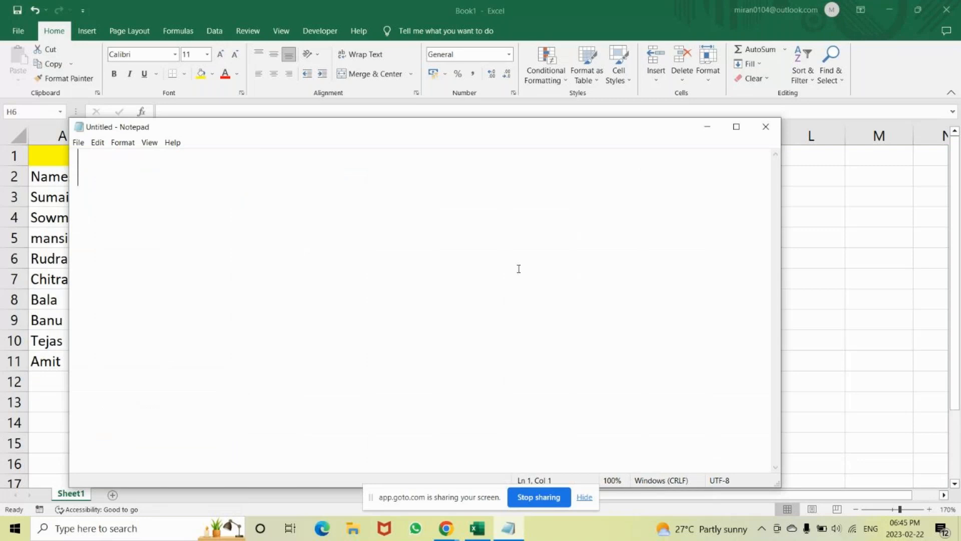
left_click(737, 127)
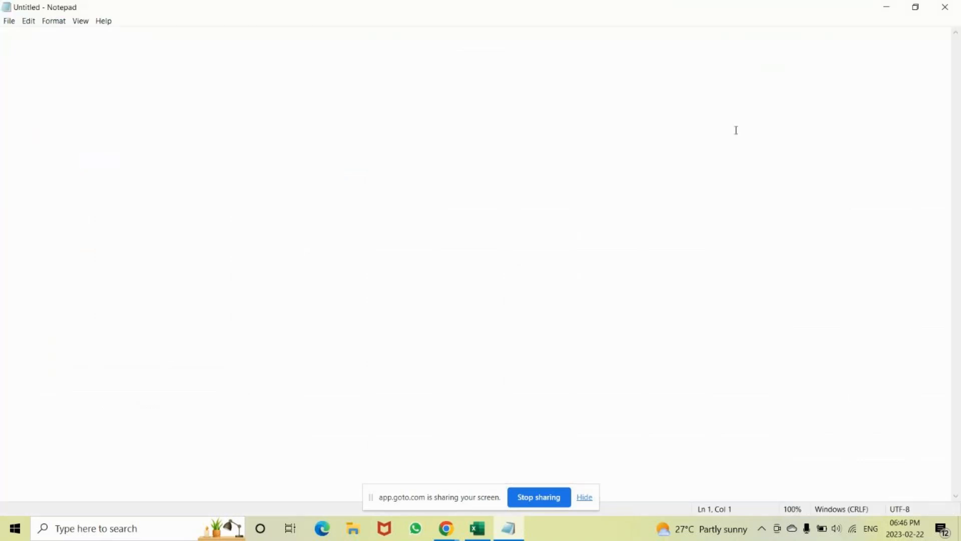
Write the age criterion "age >20 and <45" on the first line of the note.
type("age ")
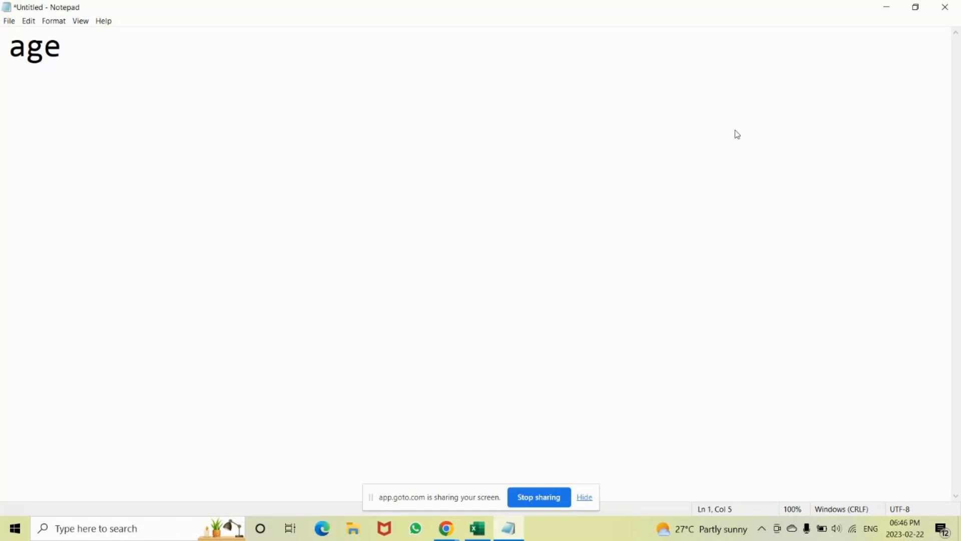
type(">20 ")
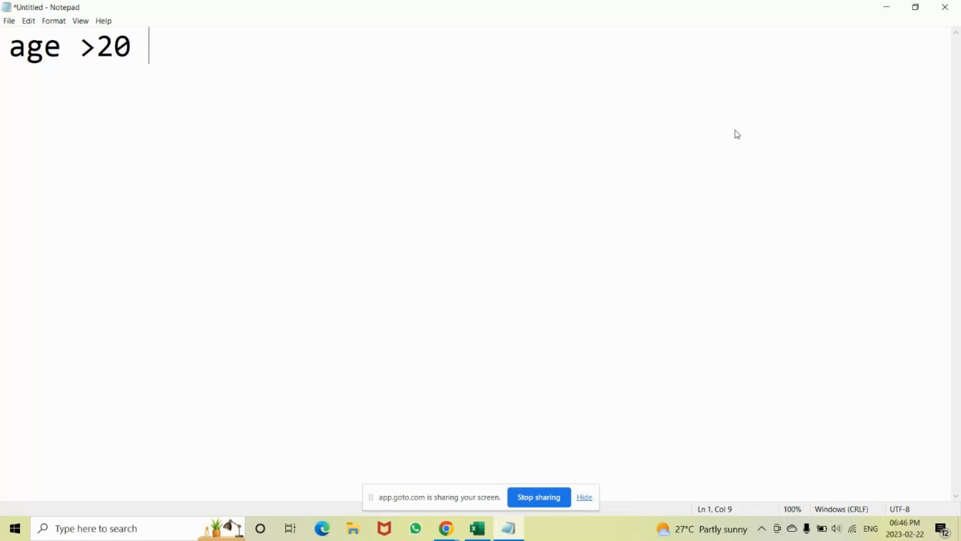
type("and <")
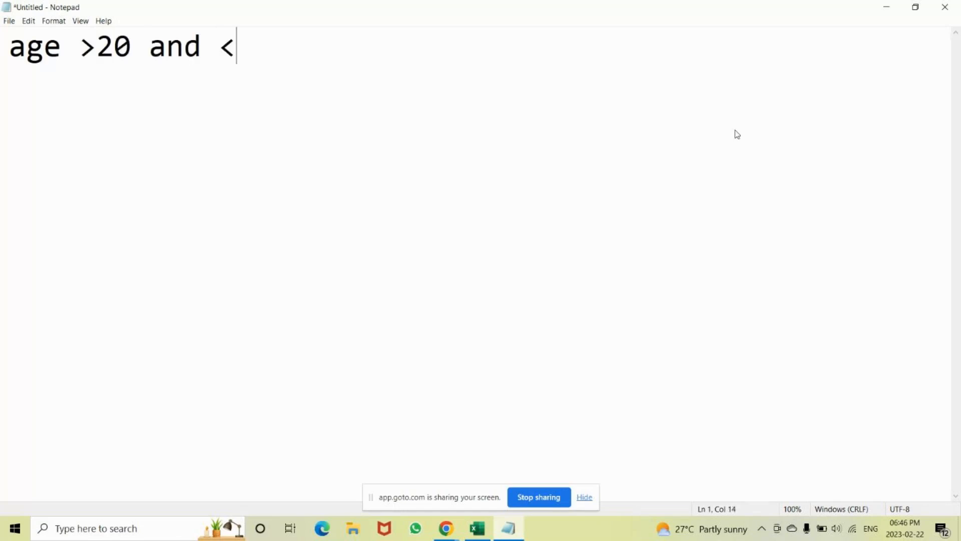
type("45")
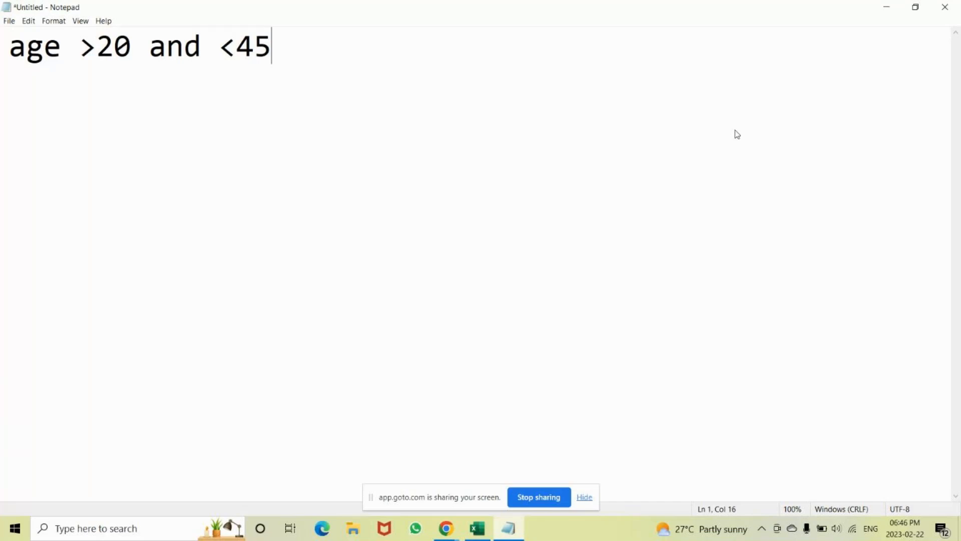
Switch to Excel, autofit column C to its Qualification heading, and return to Notepad.
key("alt+Tab")
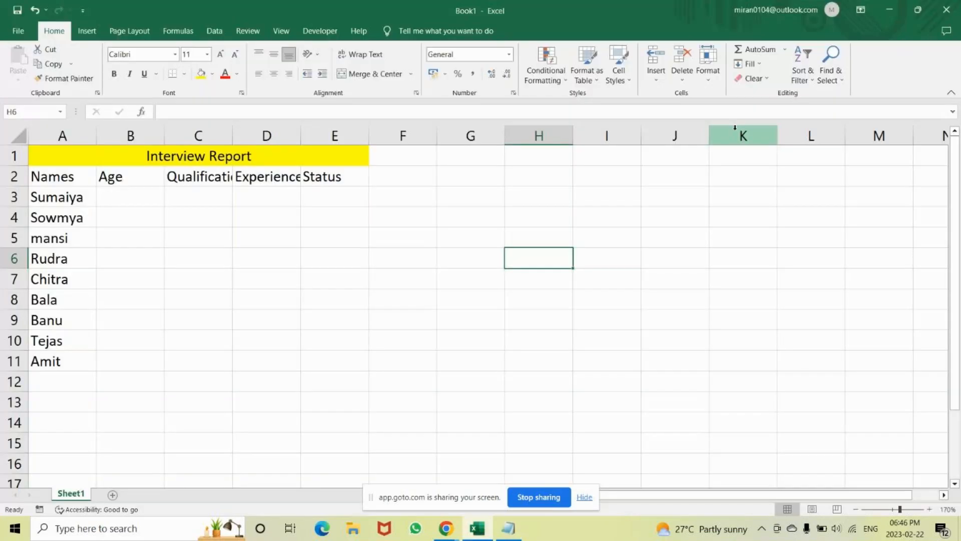
double_click(231, 139)
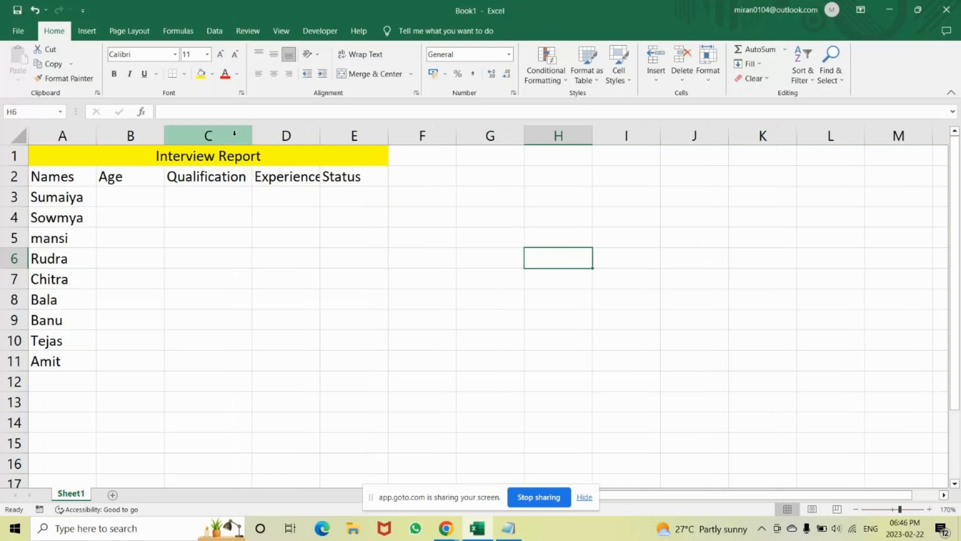
key("alt+Tab")
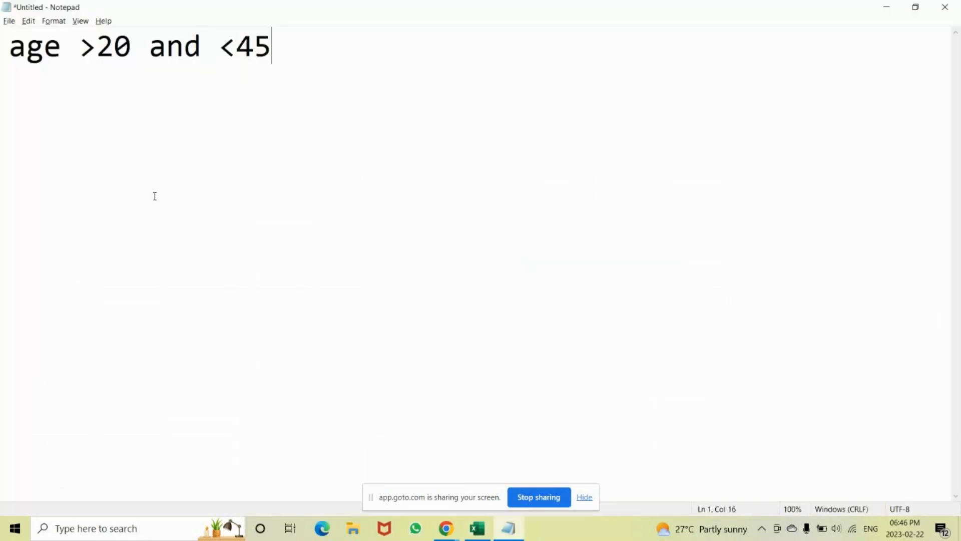
Start a second line with "Qualification" and insert "=" after "age" on the first line.
key("Return")
key("Return")
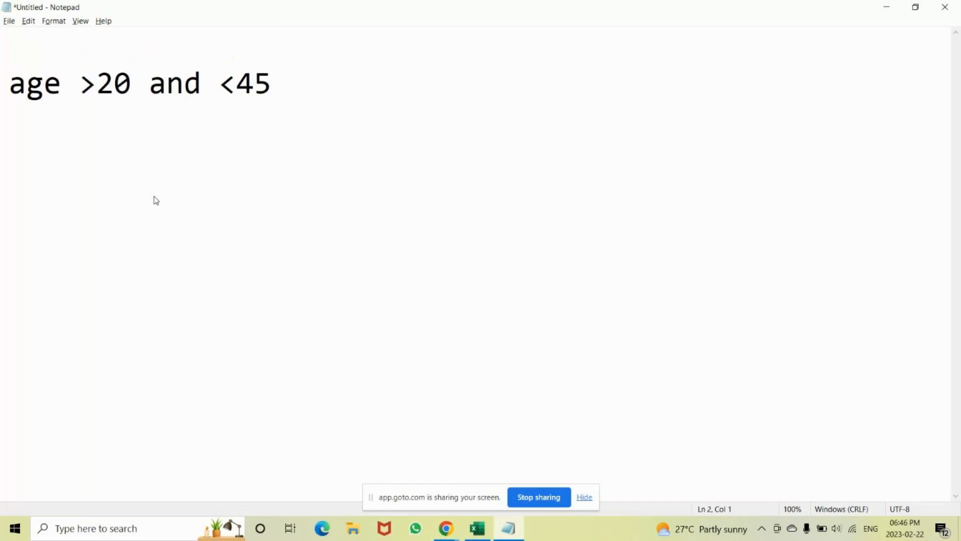
scroll(156, 200, "down", 1)
type("Quali")
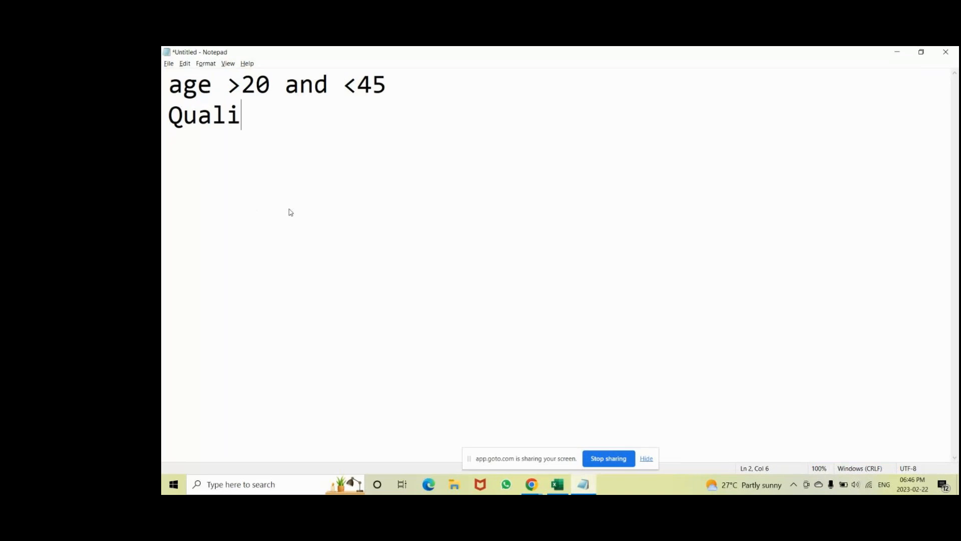
type("fication")
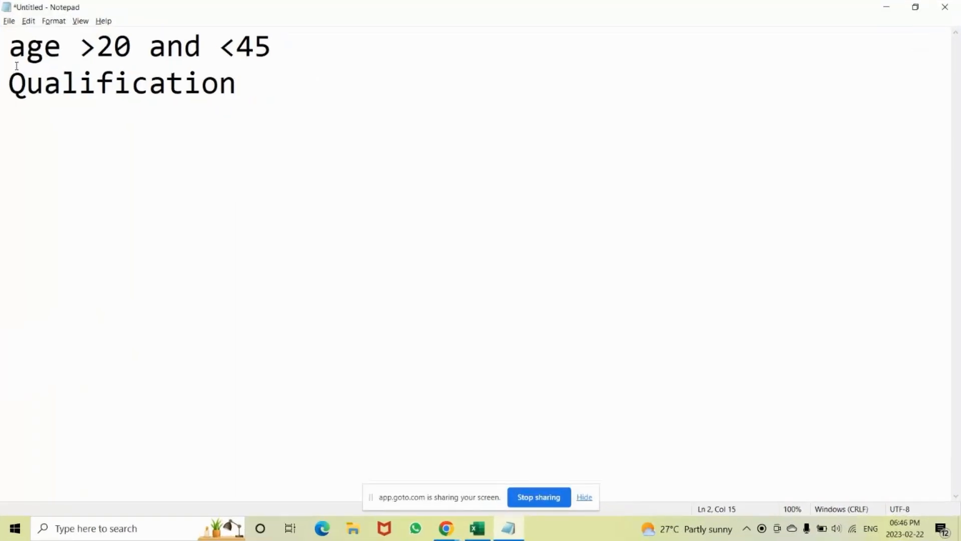
left_click(62, 48)
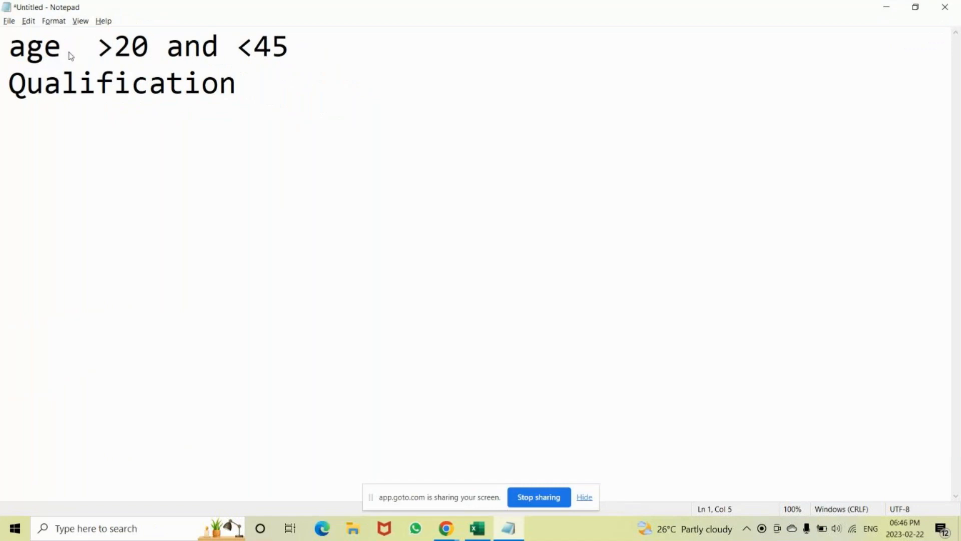
type("=")
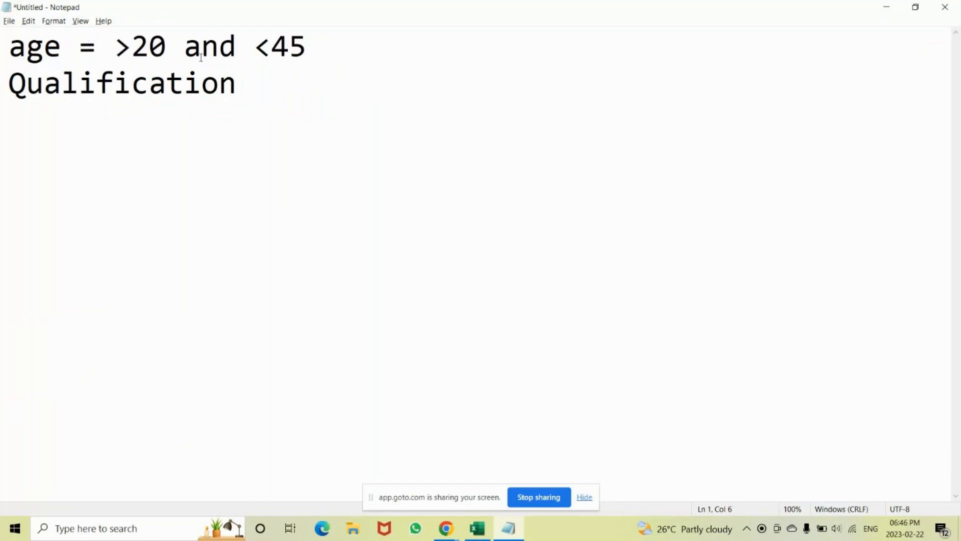
Complete the Qualification line with "= B.com or BBM".
left_click(265, 89)
type("B")
key("BackSpace")
type("= B.com")
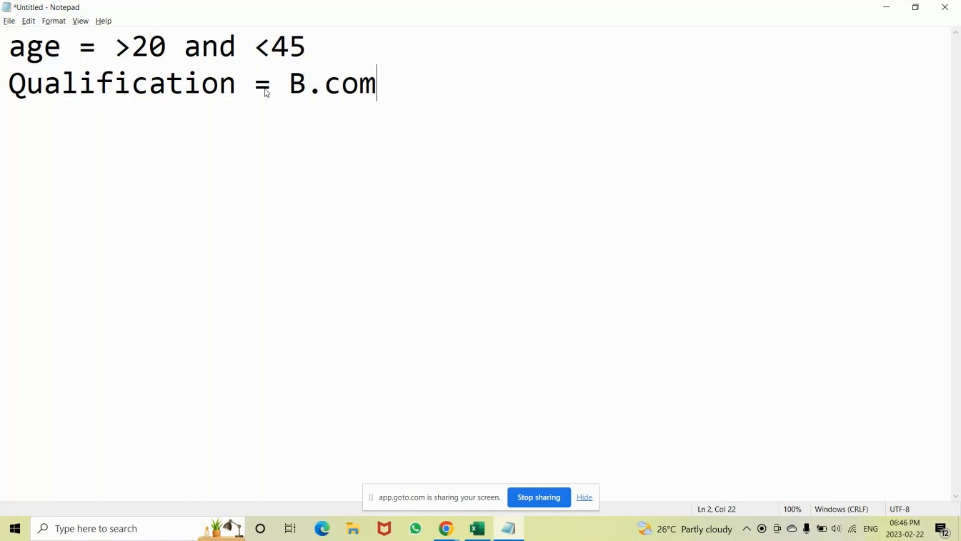
type(" or ")
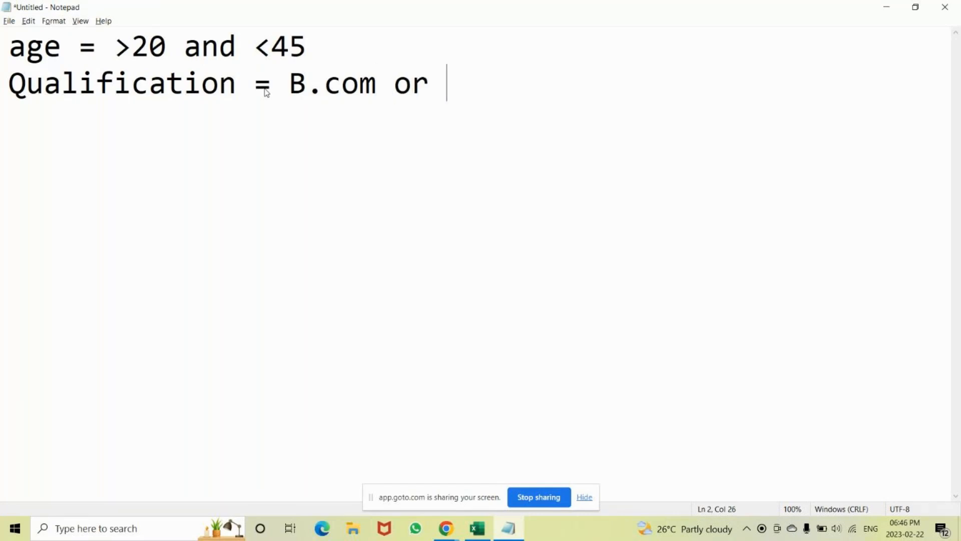
type("BB")
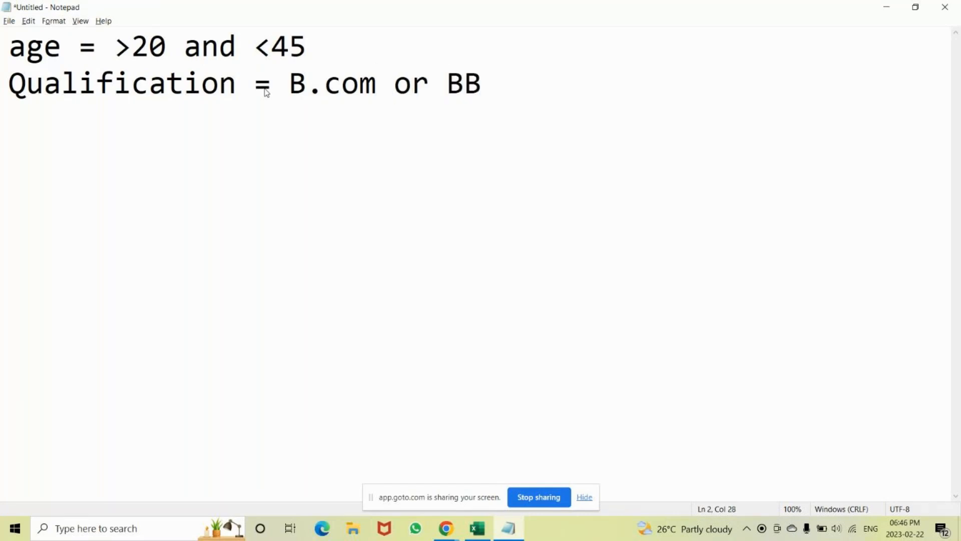
type("M")
Add a third line to the note reading "Experience = >1".
key("Return")
type("Ex")
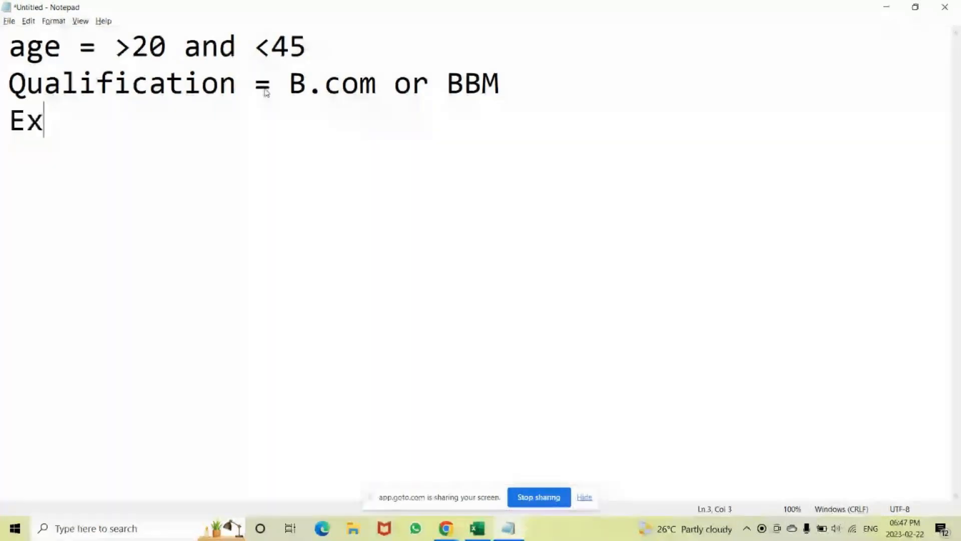
type("perienc")
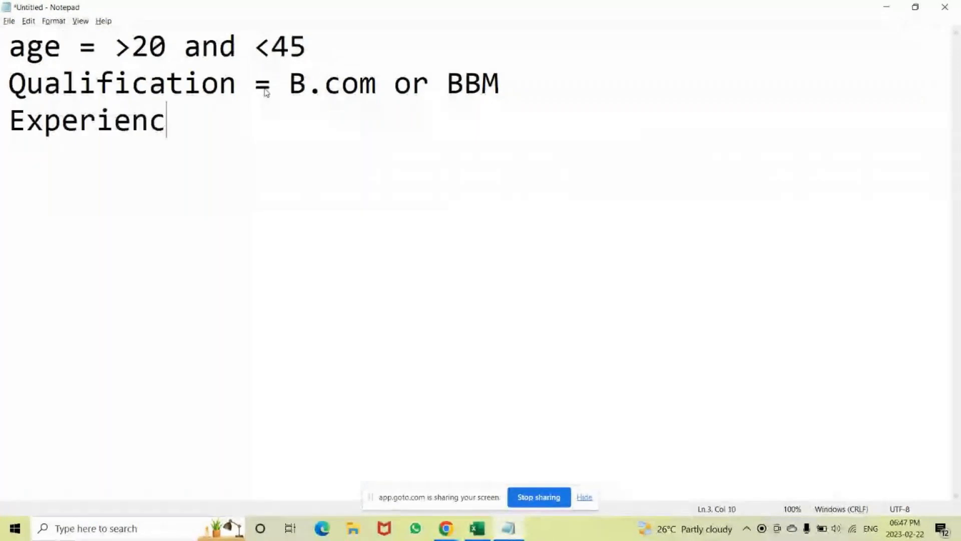
type("e ")
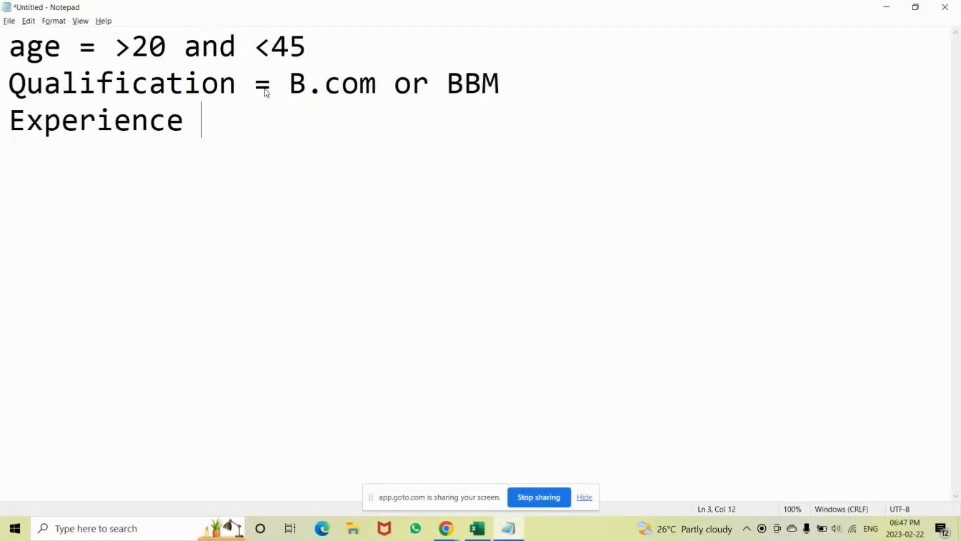
type("=")
key("alt+Tab")
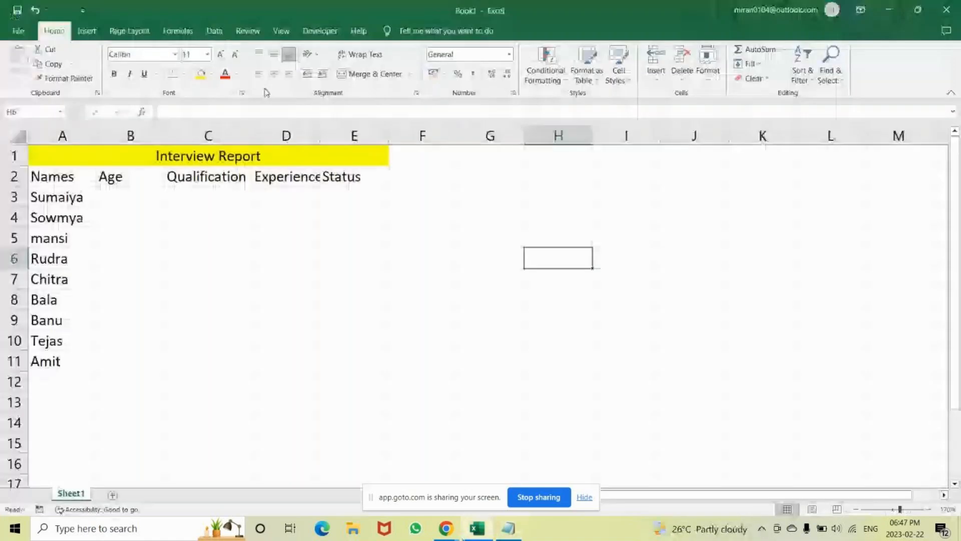
key("alt+Tab")
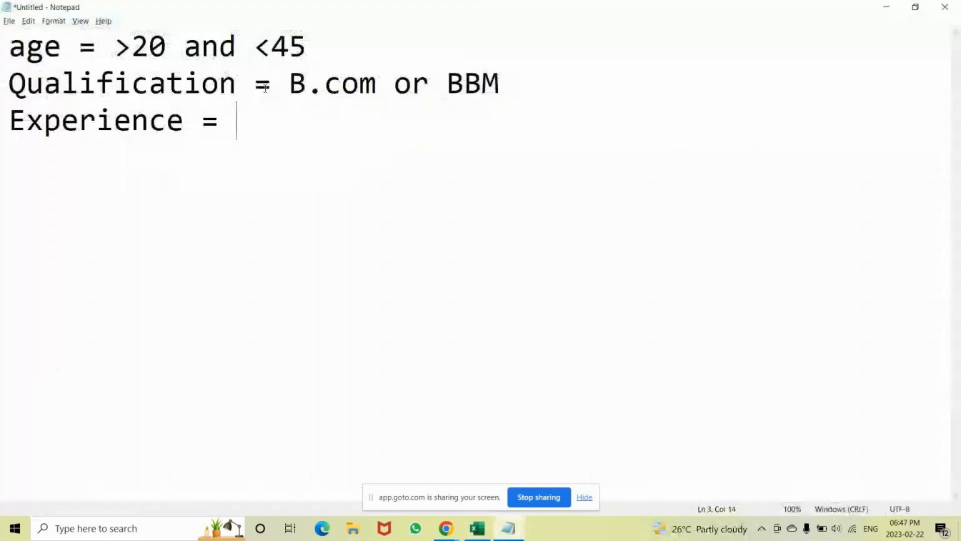
type(">1")
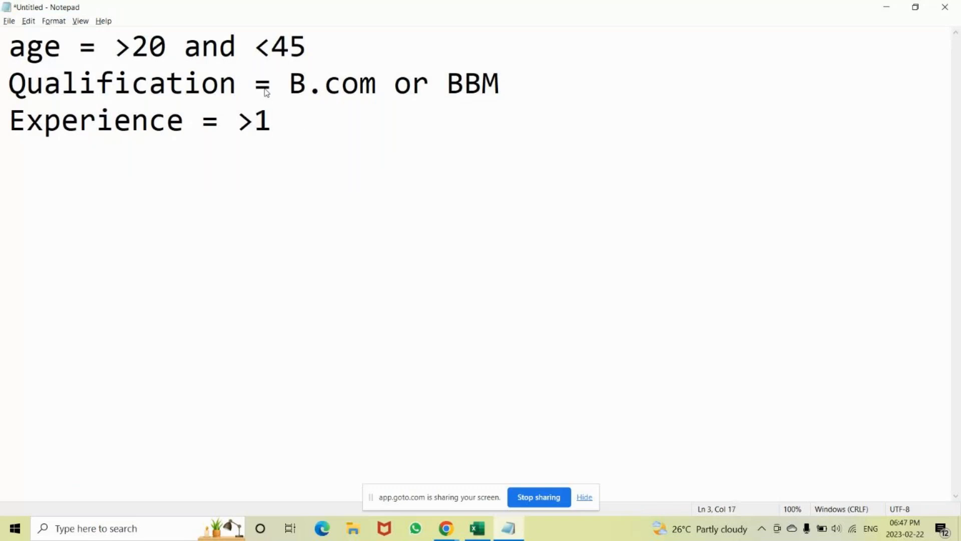
type(" an")
Make the limits inclusive by changing them to ">=1" for experience and ">=20 and <=45" for age.
key("BackSpace")
key("BackSpace")
key("BackSpace")
key("BackSpace")
type("=1=")
left_click(131, 47)
type("=")
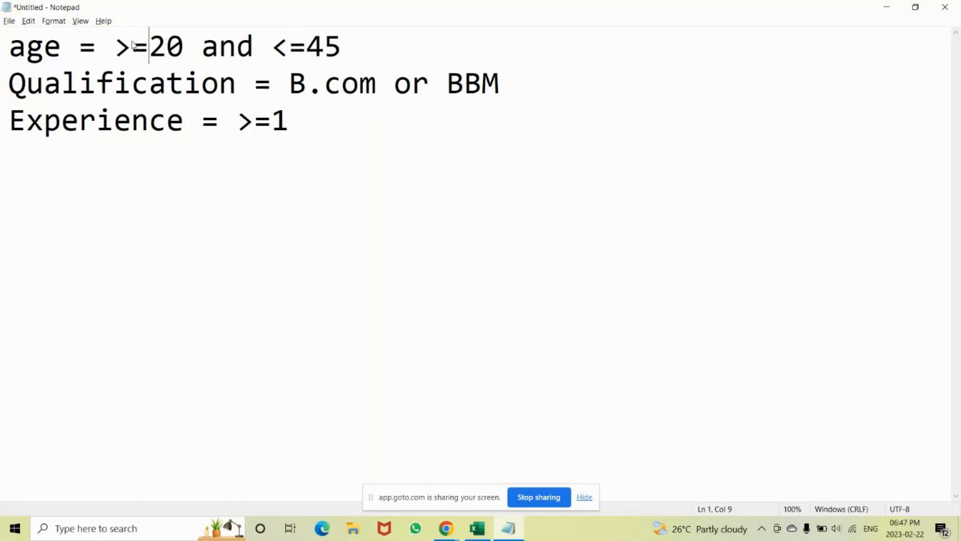
Append the upper limit "and <=5" to the Experience line.
left_click(294, 125)
type("and")
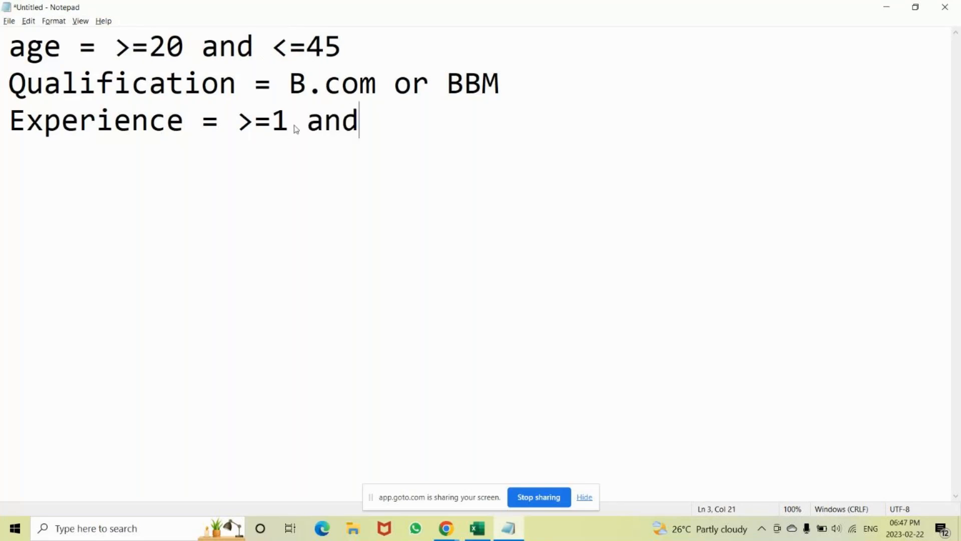
type(" <=5")
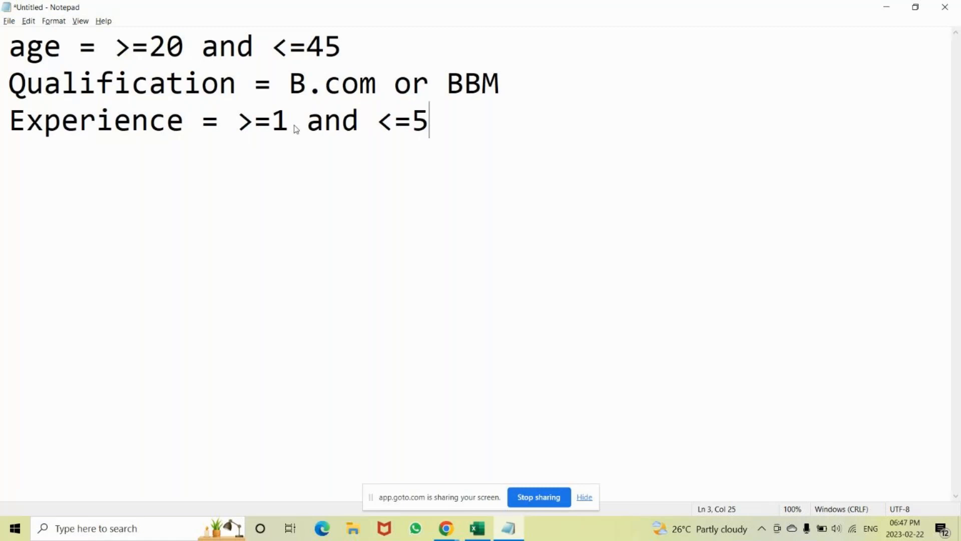
Switch to Excel and enter the age 20 for the first candidate in cell B3.
key("alt+Tab")
left_click(126, 198)
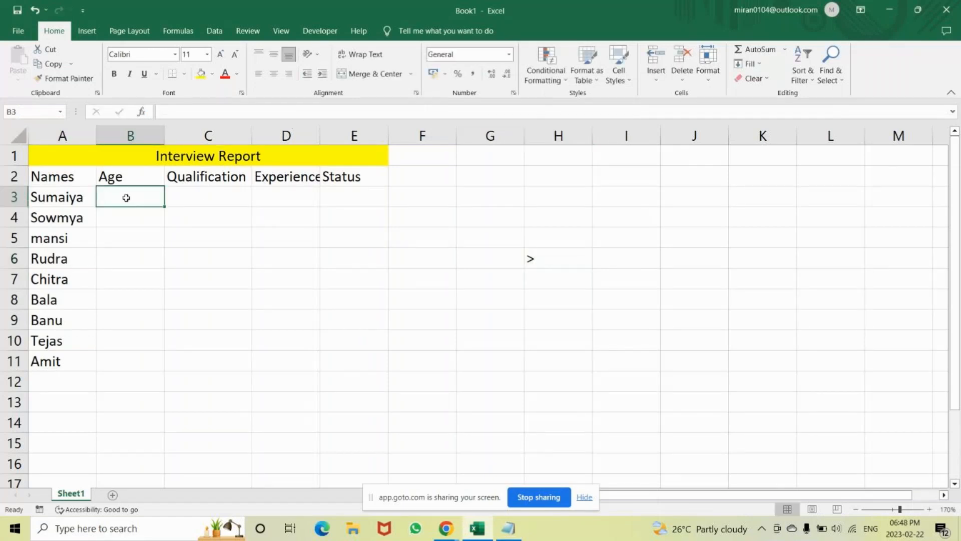
type("21")
key("BackSpace")
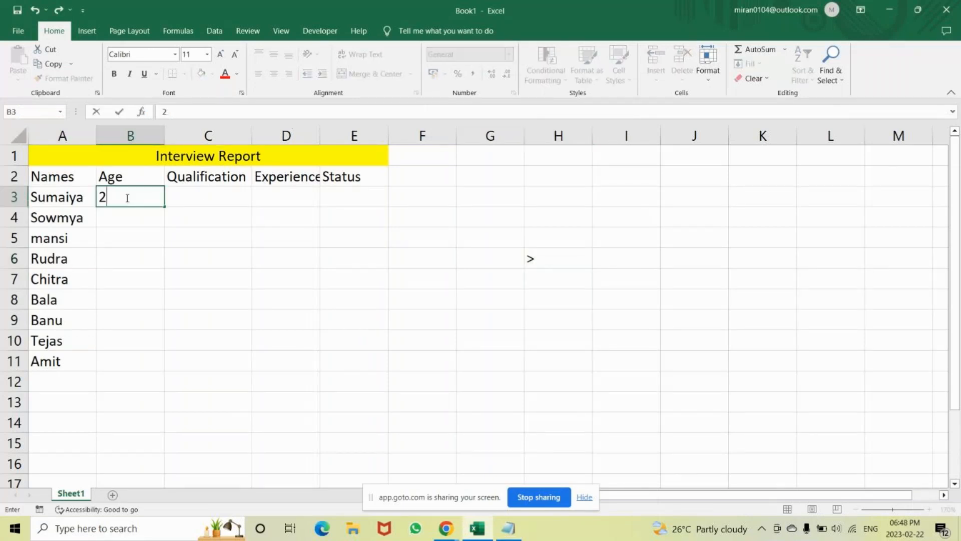
type("0")
Enter the qualification B.com in cell C3 and the experience 3 in cell D3 for the first candidate.
key("Tab")
type("B.co")
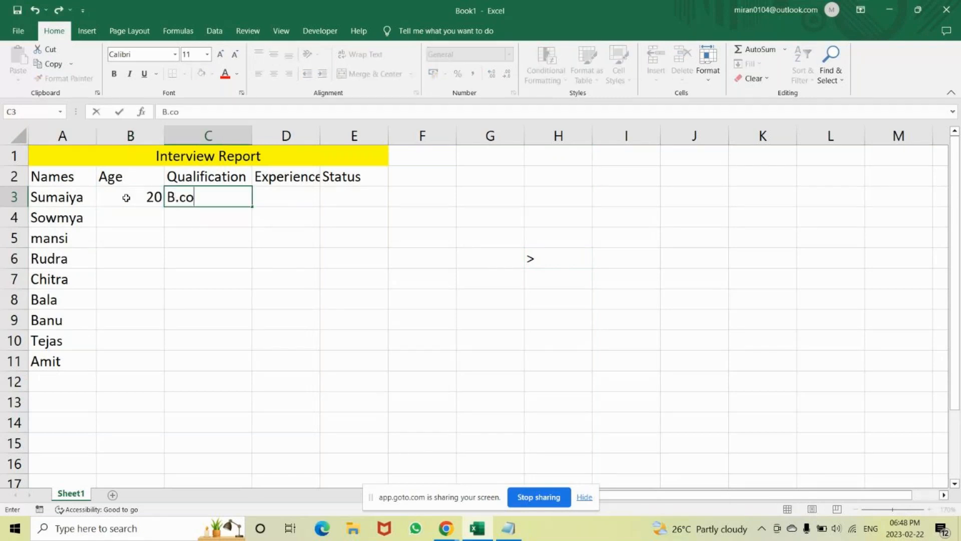
type("m")
key("Tab")
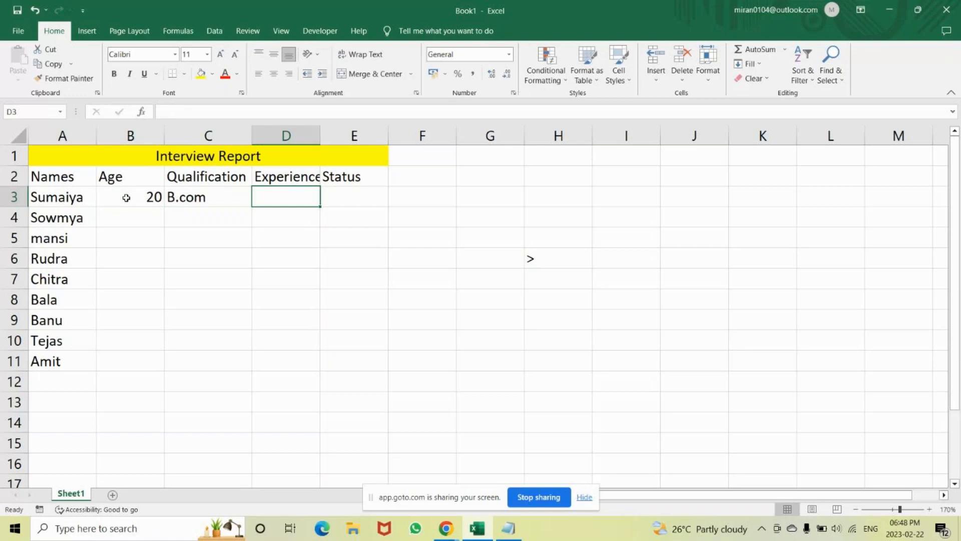
type("3")
key("Tab")
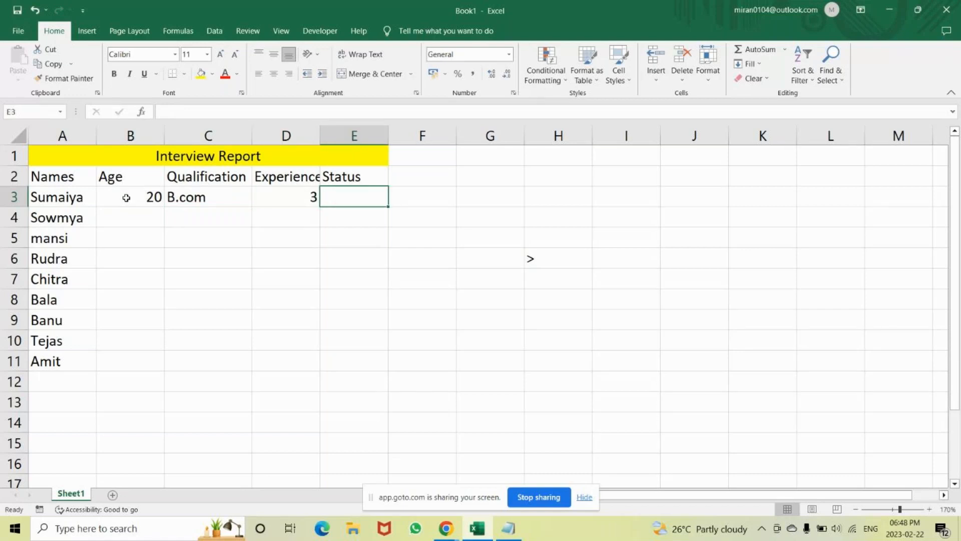
Enter the status "Accepted" for the first candidate in cell E3.
type("Acc")
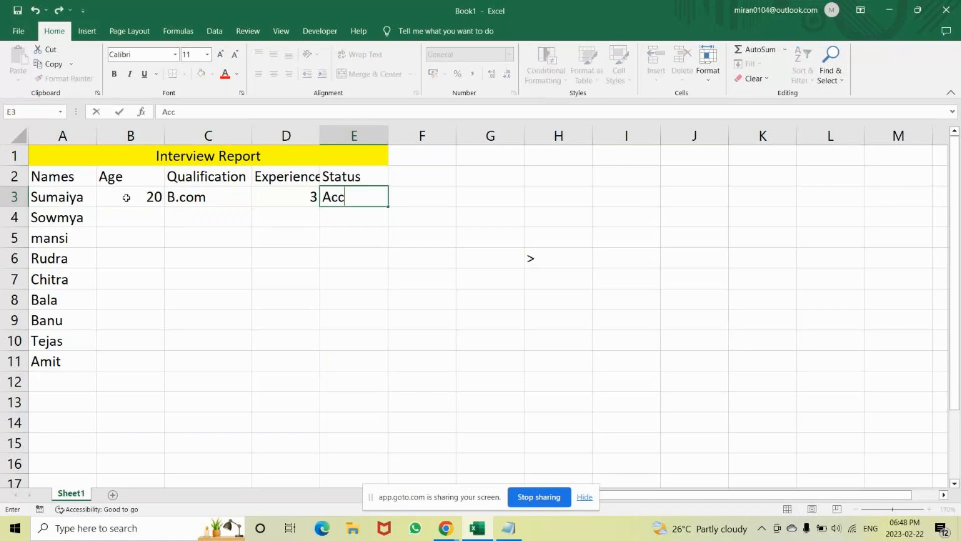
type("epted")
key("Return")
key("Up")
key("Right")
key("Right")
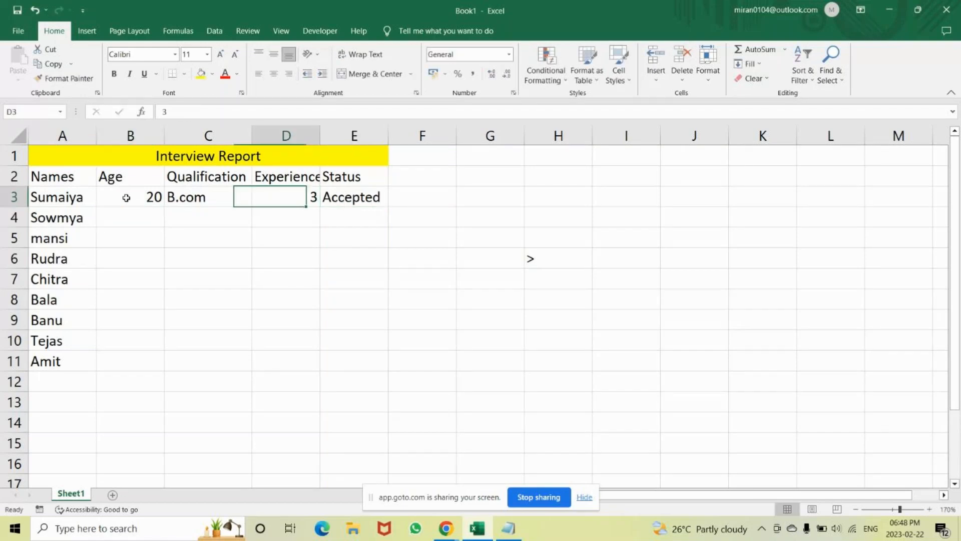
key("Right")
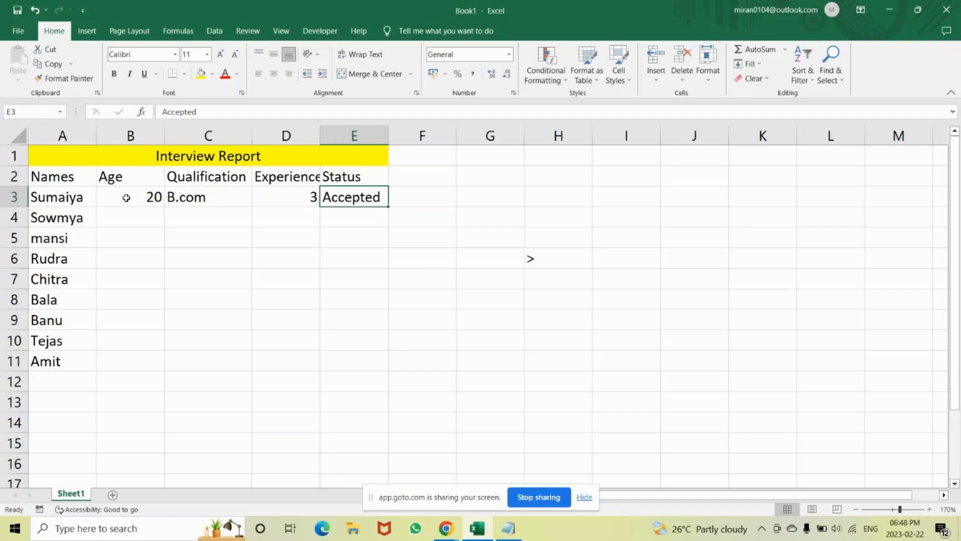
Change the first candidate's qualification in cell C3 to BBM, checking the criteria in the Notepad note.
key("Left")
key("Left")
type("B.")
key("alt+Tab")
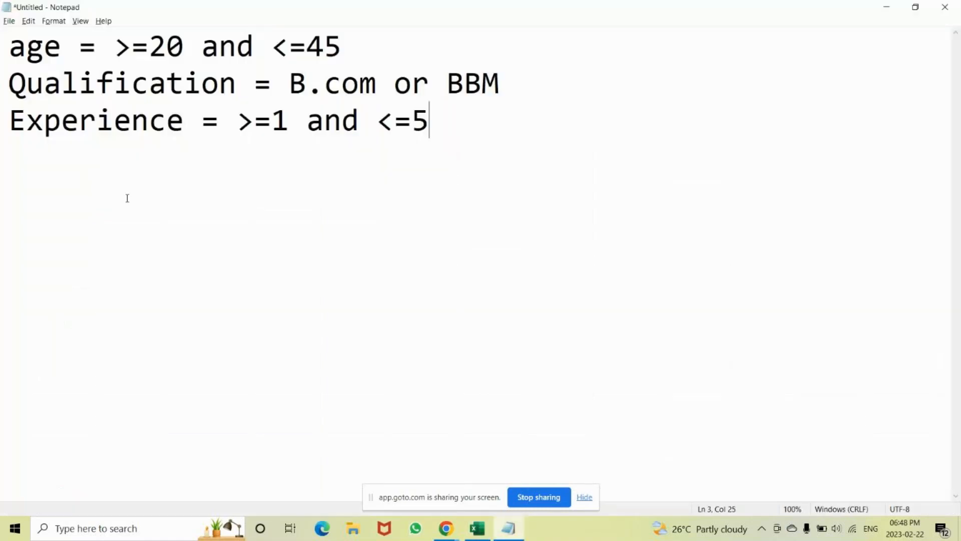
key("alt+Tab")
type("M")
key("BackSpace")
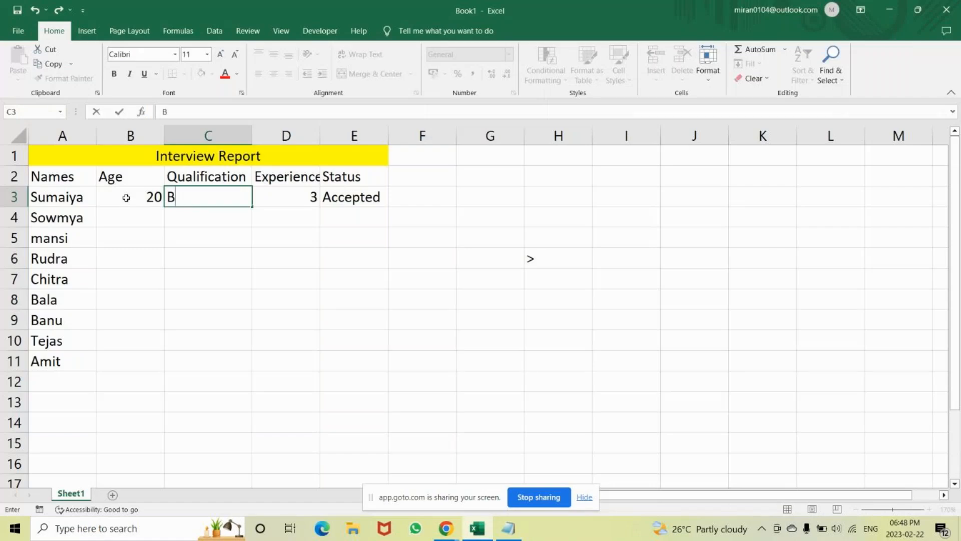
type("BM")
key("Tab")
key("Tab")
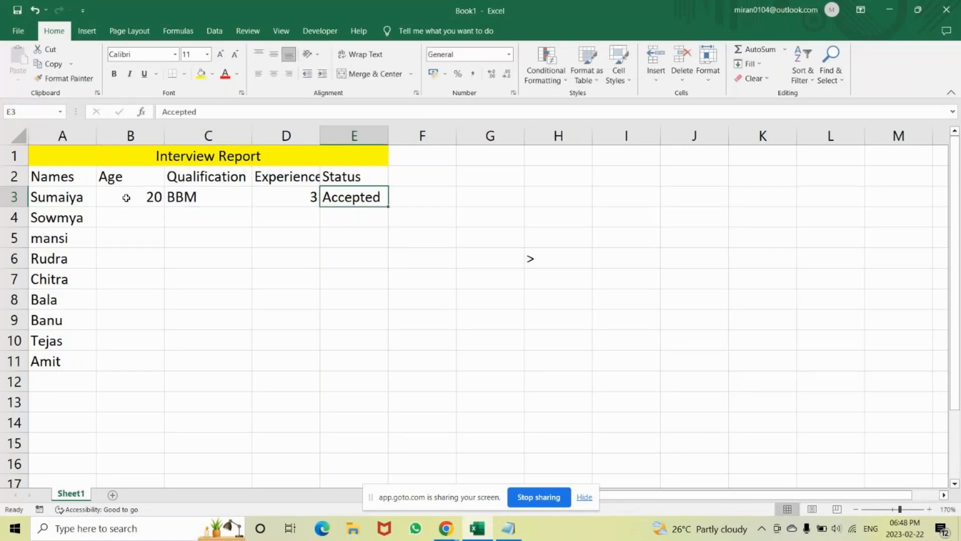
Replace the first candidate's qualification in cell C3 with B.Sc.
key("Left")
key("Left")
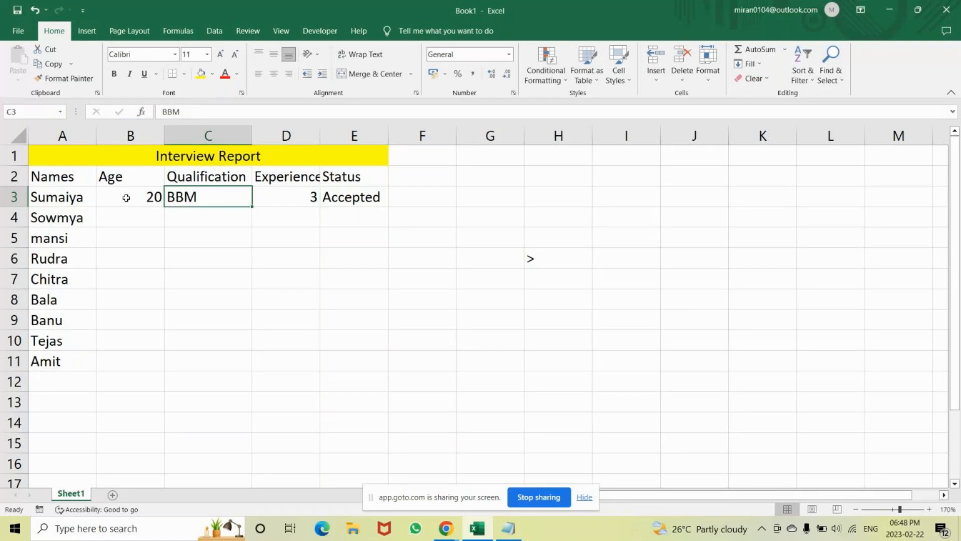
key("BackSpace")
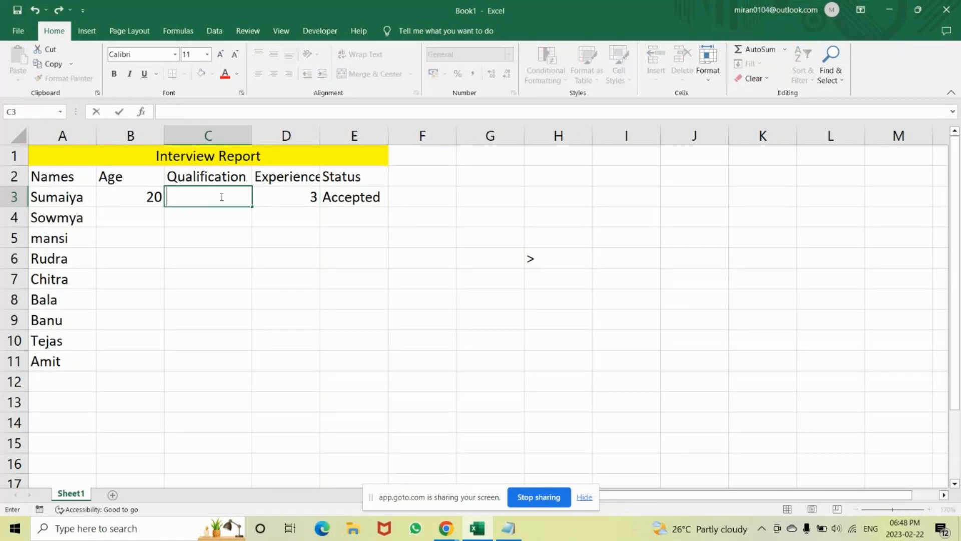
type("B.Sc")
key("Return")
Change the first candidate's status in cell E3 to "Rejected".
left_click(130, 189)
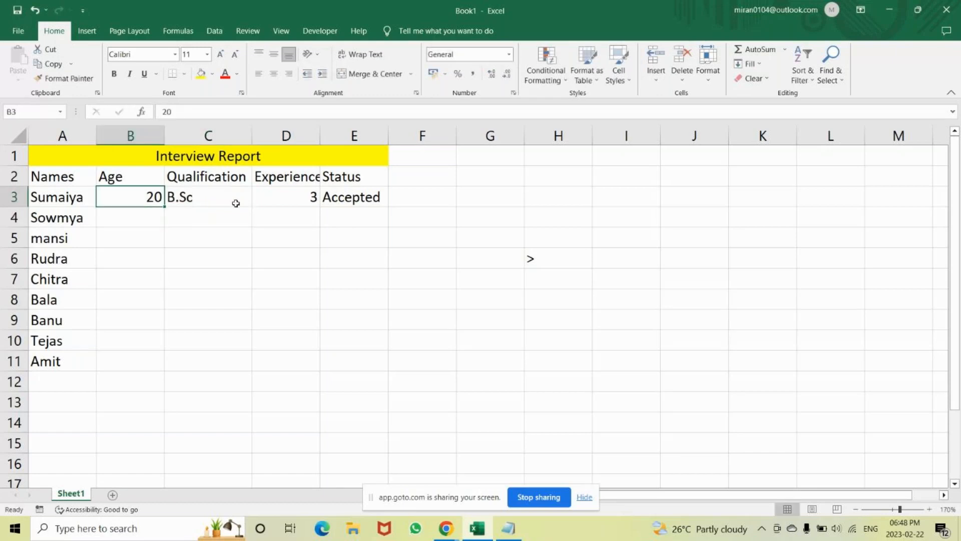
left_click(279, 196)
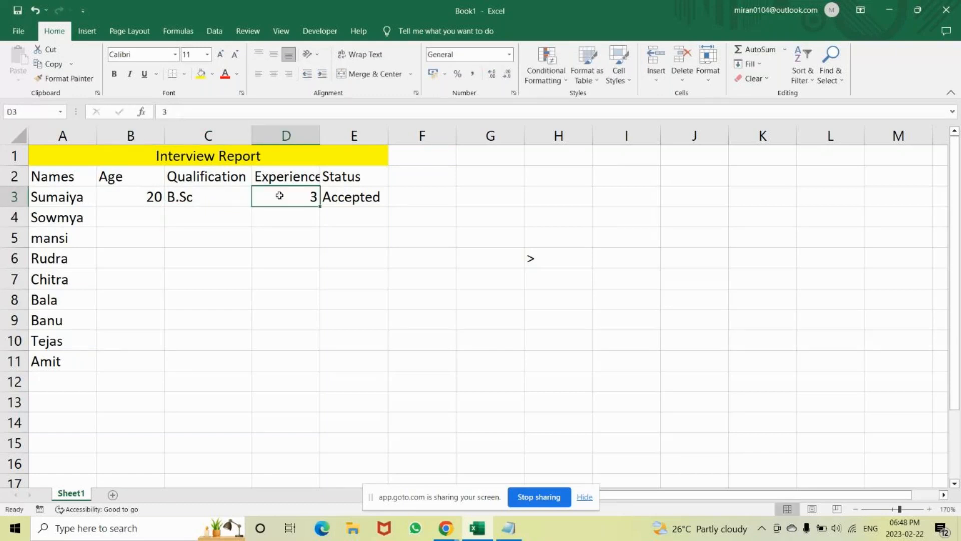
left_click(202, 196)
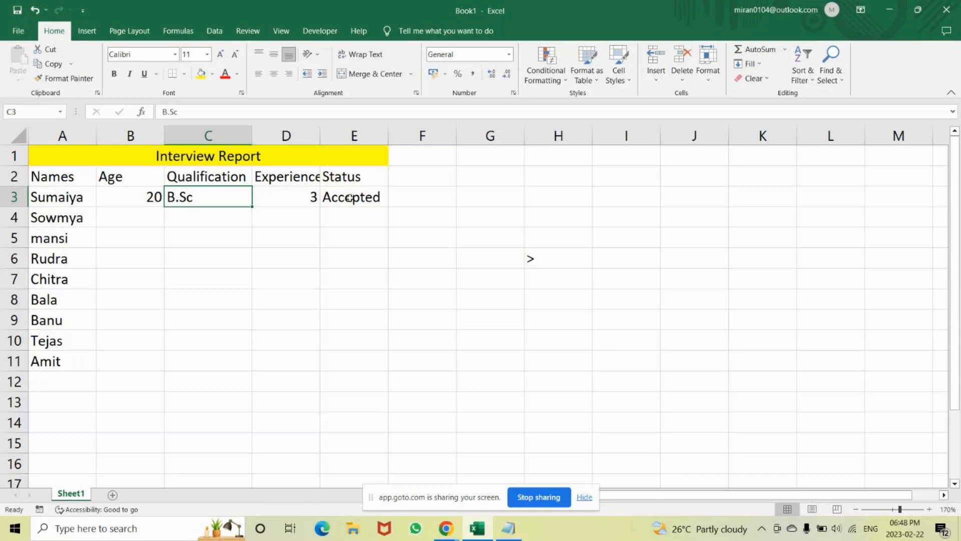
left_click(350, 198)
type("Re")
type("jex")
key("BackSpace")
type("cted")
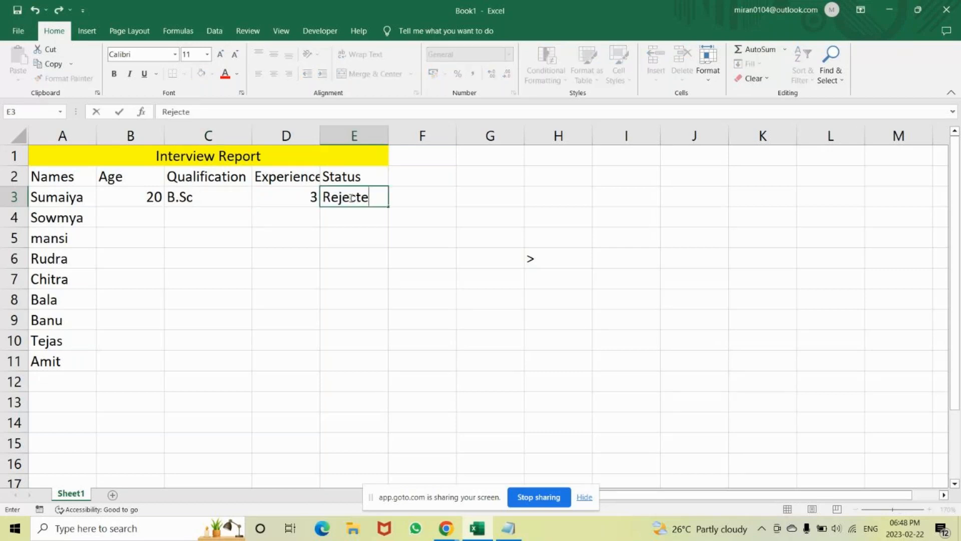
key("Return")
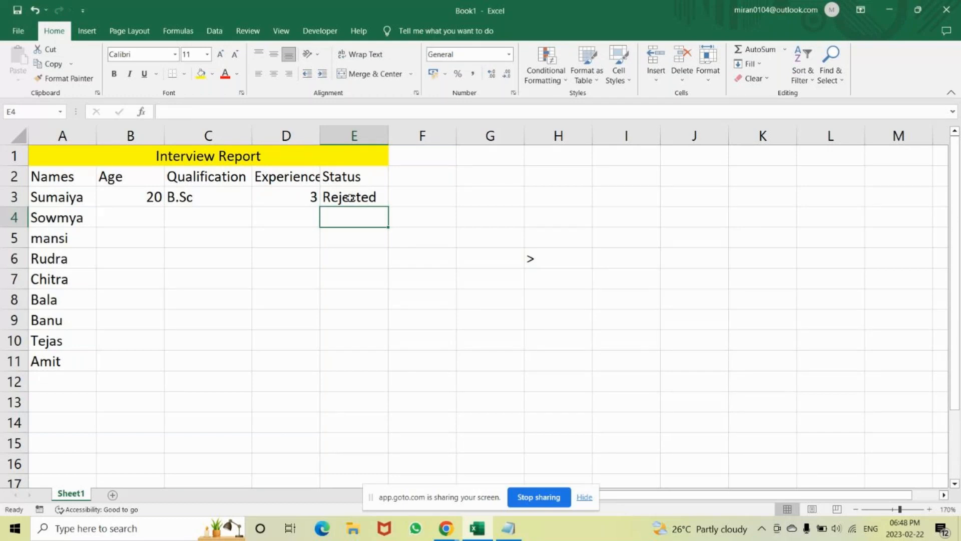
Set the first candidate's qualification in cell C3 to BBM and the experience in cell D3 to 5.1.
left_click(203, 189)
type("BB")
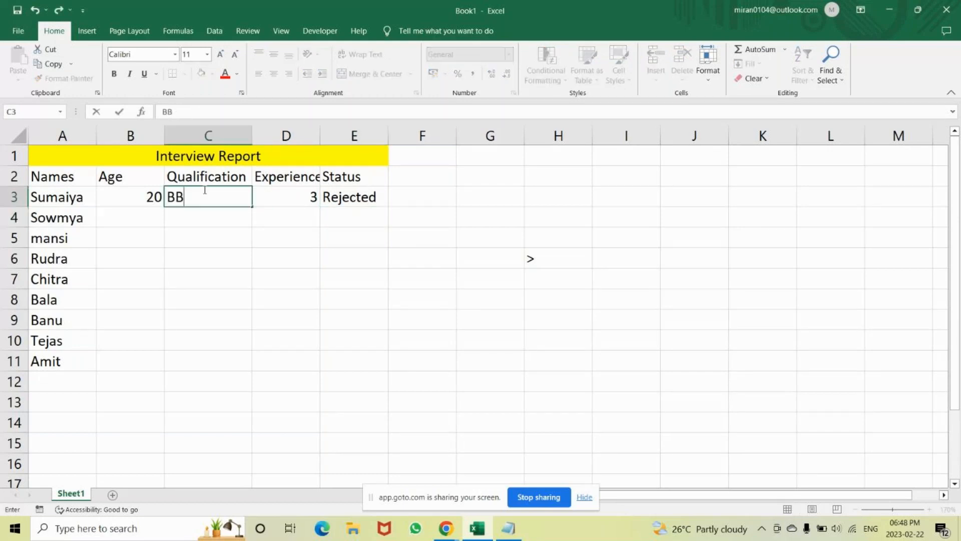
type("M")
key("Tab")
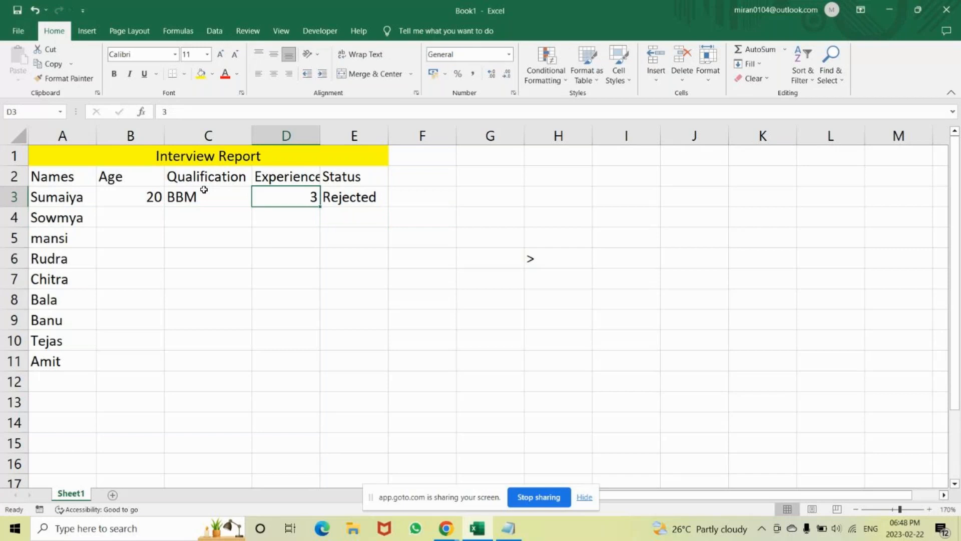
type("5.")
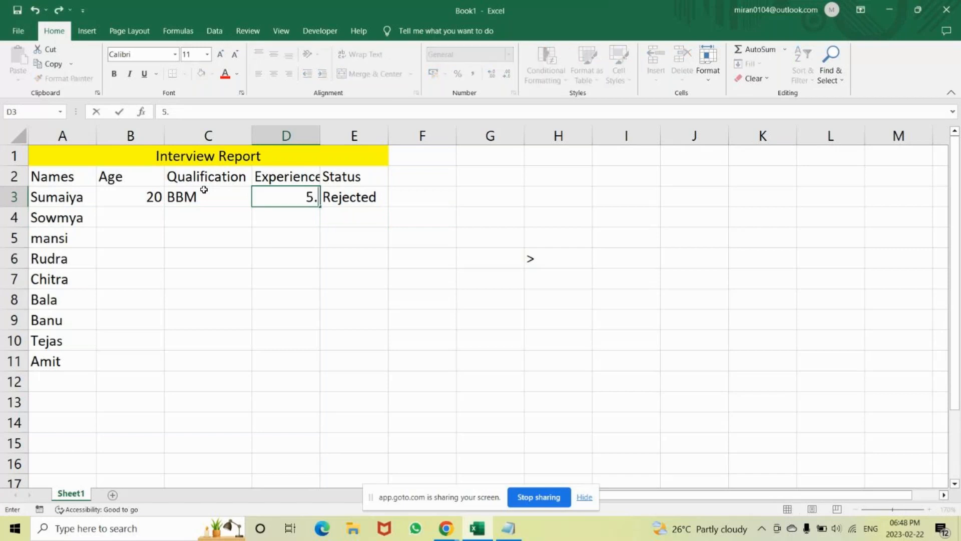
type("1")
key("Return")
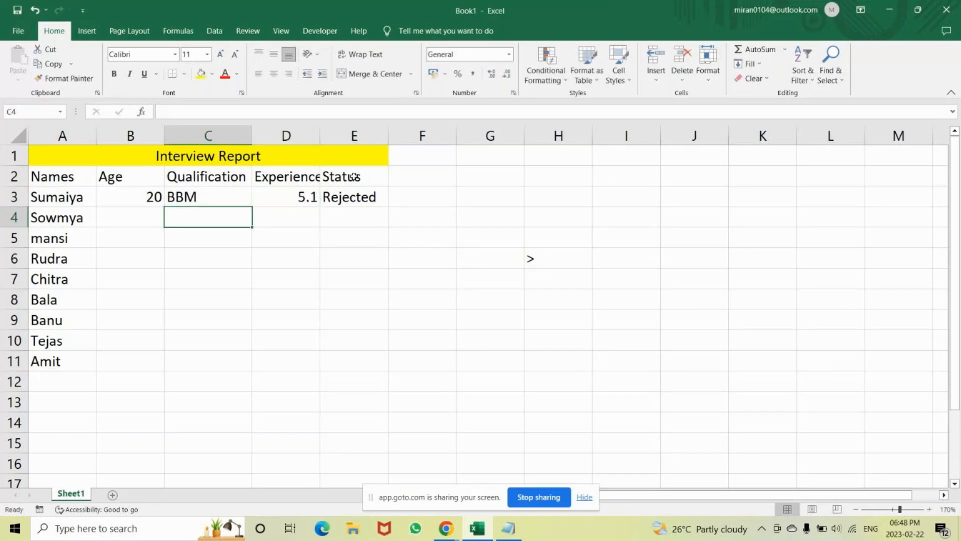
Clear the first candidate's status in cell E3.
left_click(279, 198)
left_click(346, 192)
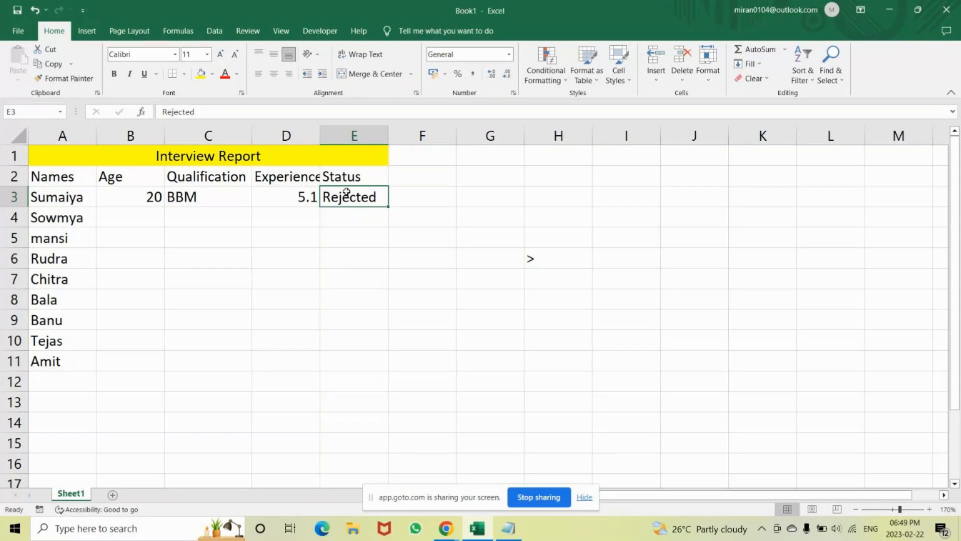
key("BackSpace")
Switch to Notepad and add a separator line of equals signs below the Experience criterion.
key("alt+Tab")
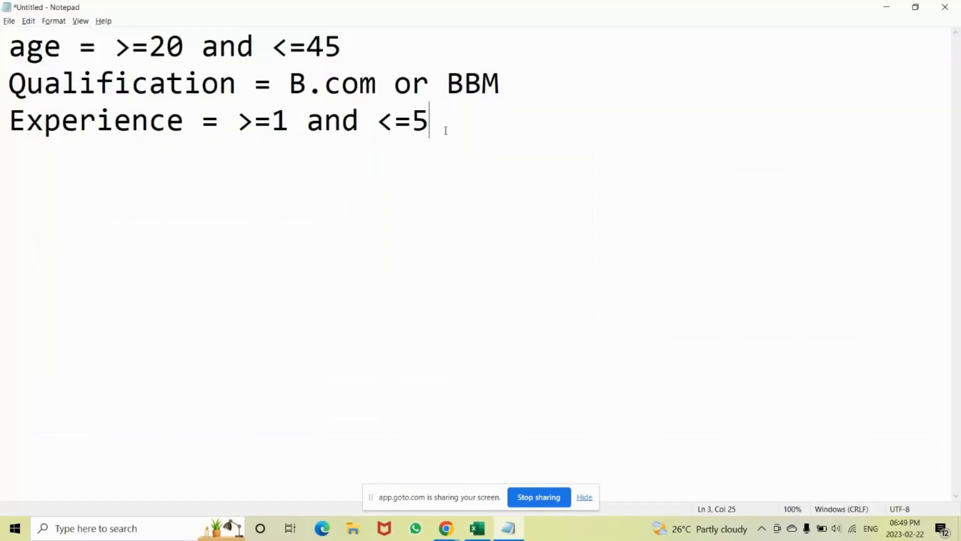
key("Return")
type("==============================")
key("Return")
Write the function names "if", "and" and "or", spaced apart by tabs, on the line below the separator.
type("if")
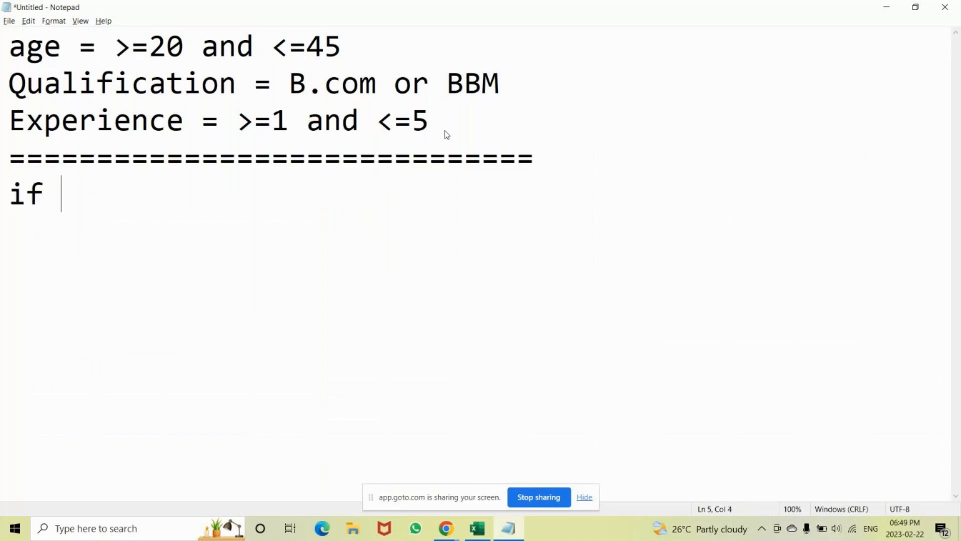
key("BackSpace")
key("Tab")
type("and")
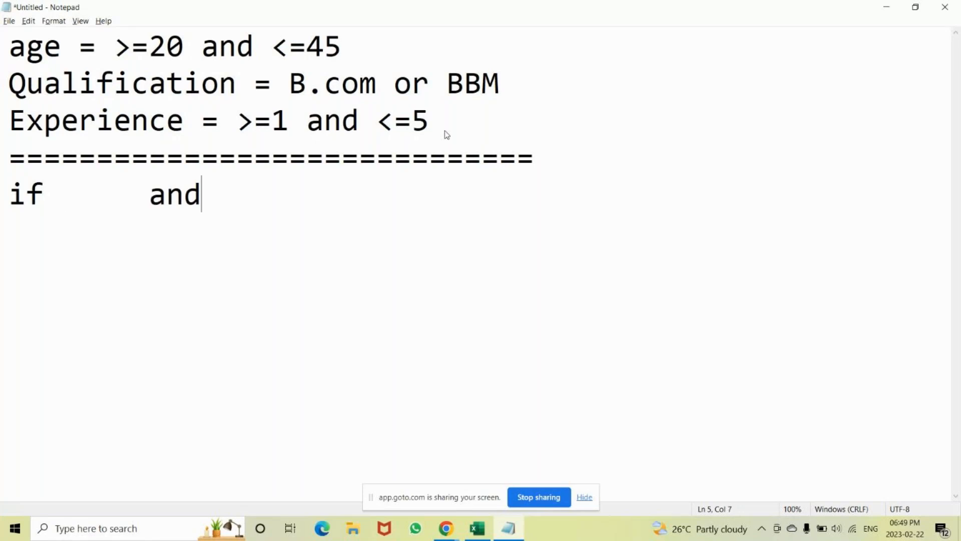
type(" ord")
key("BackSpace")
key("Return")
key("Return")
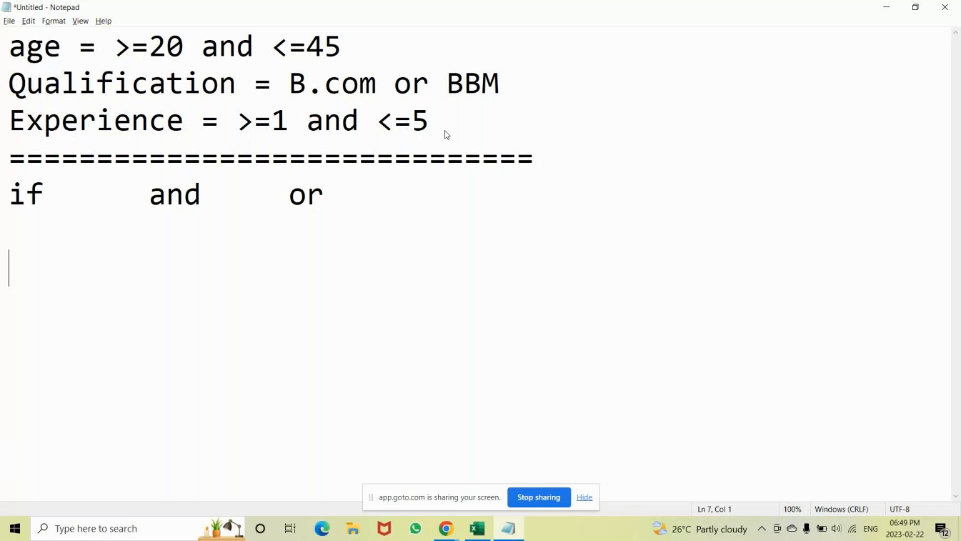
Review the age criterion line in the Notepad note and return to Excel.
key("alt+Tab")
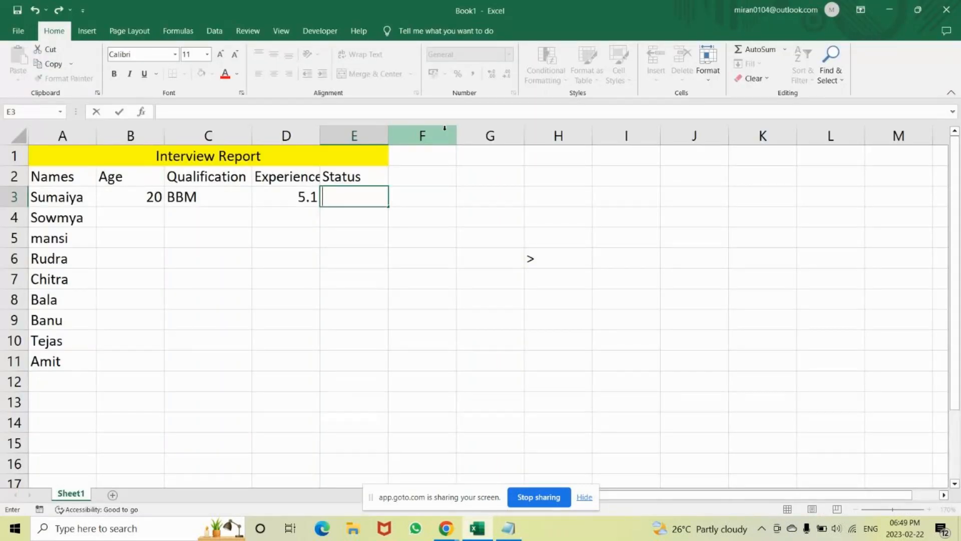
key("alt+Tab")
left_click_drag(342, 47, 9, 48)
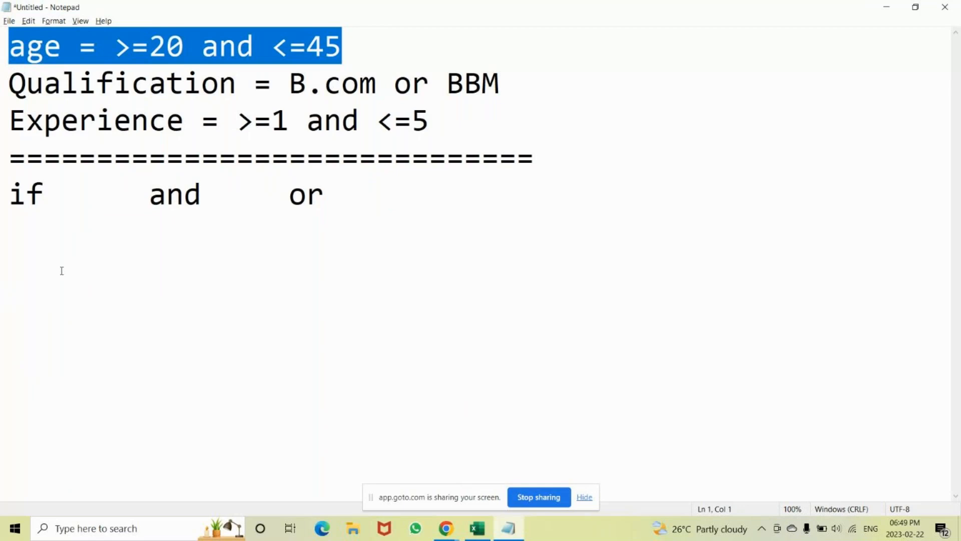
key("alt+Tab")
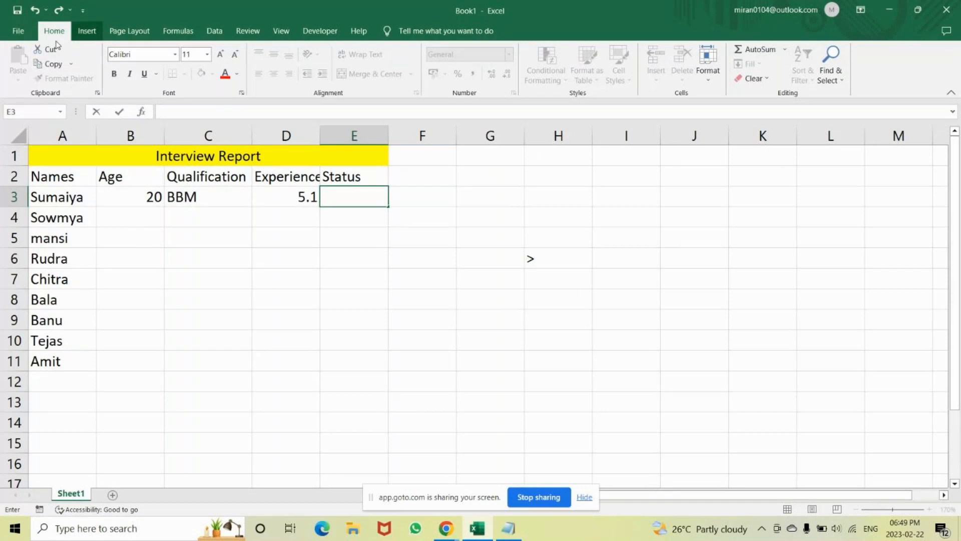
Insert a large text box on the empty area beside the table, spanning about columns G to K and rows 1 to 12.
left_click(86, 33)
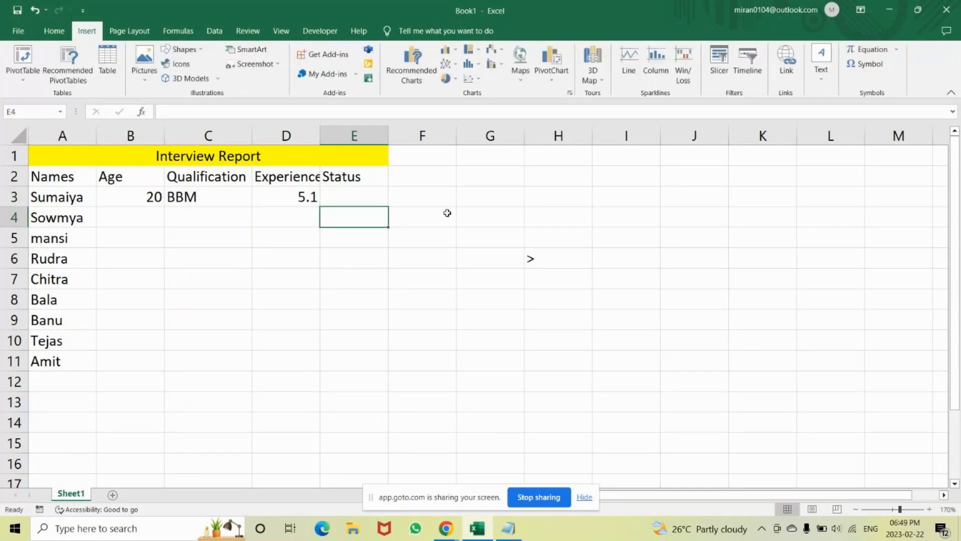
left_click(465, 188)
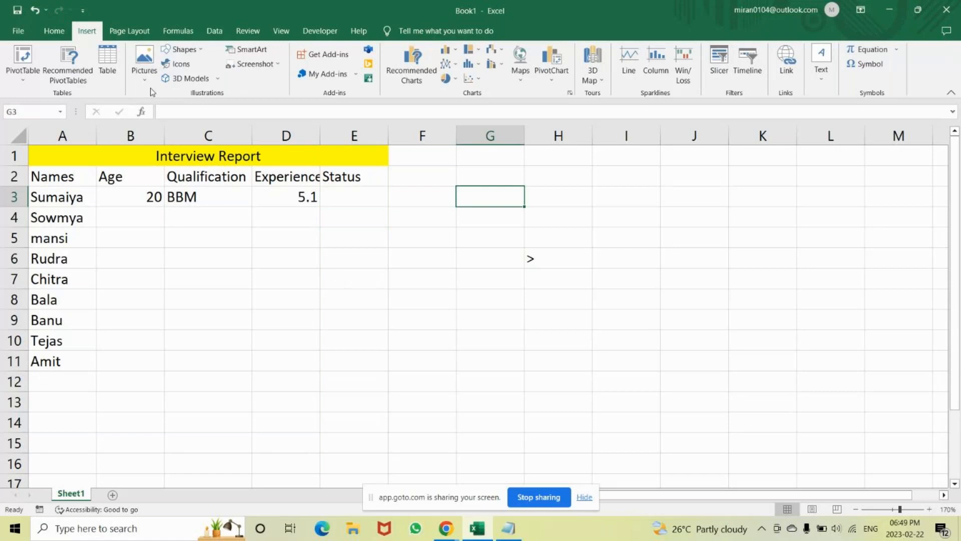
left_click(195, 51)
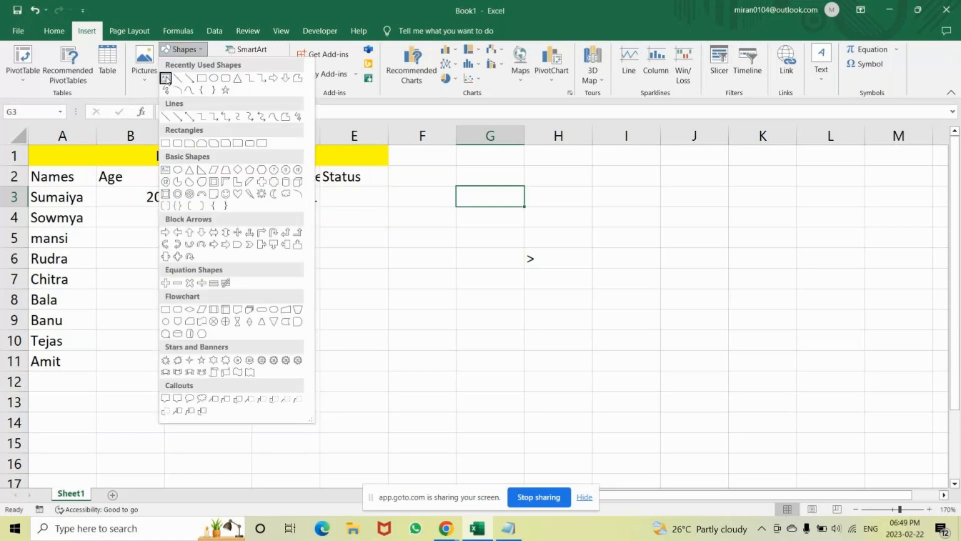
left_click(165, 79)
left_click_drag(452, 156, 802, 397)
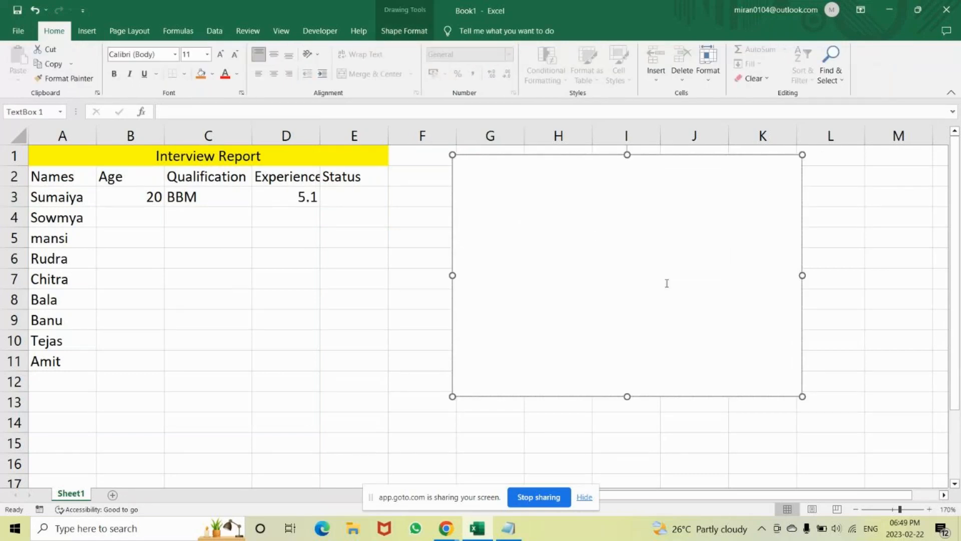
Write "age" as the first line of the text box.
type("1.")
key("BackSpace")
key("BackSpace")
key("BackSpace")
type("age")
key("Return")
Start the second line of the text box with the formula text "=if(".
type("if")
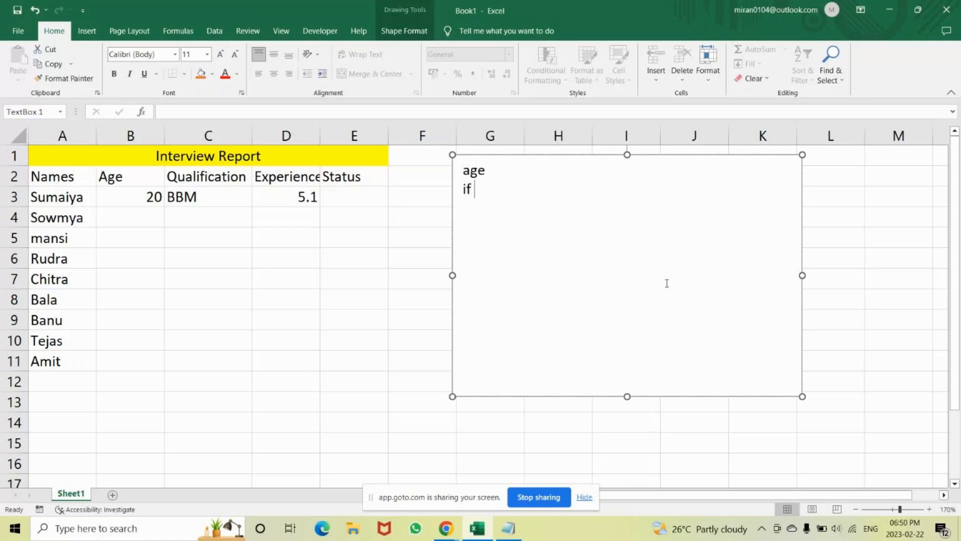
key("BackSpace")
key("BackSpace")
key("BackSpace")
type("=if(")
Extend the formula text in the text box with the first condition "B3>=1".
left_click(139, 195)
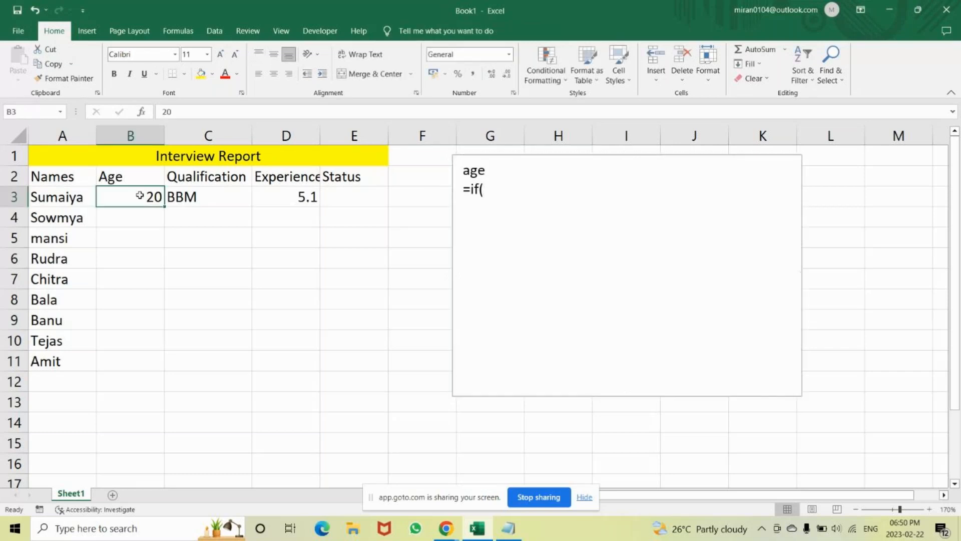
left_click(492, 197)
type("B")
scroll(491, 197, "down", 5)
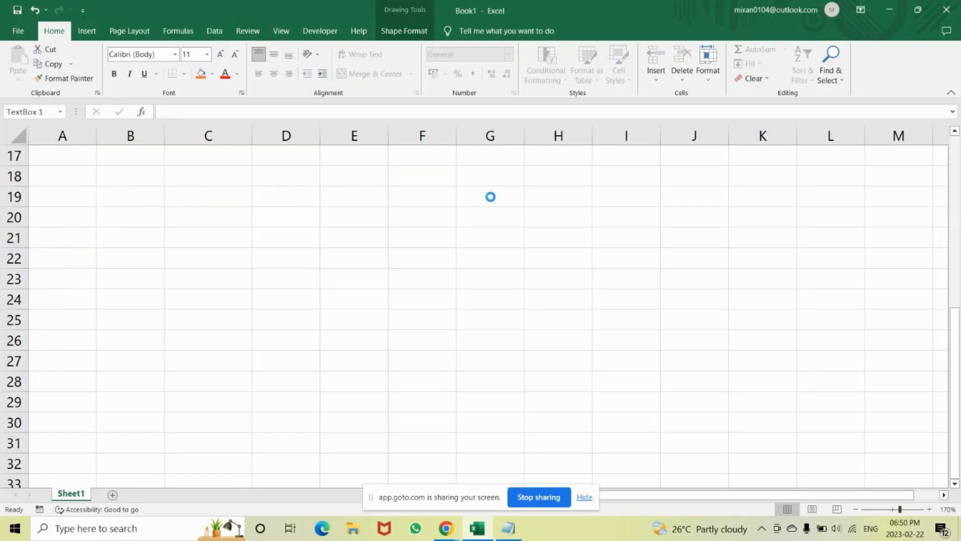
scroll(490, 197, "up", 5)
key("Num_Lock")
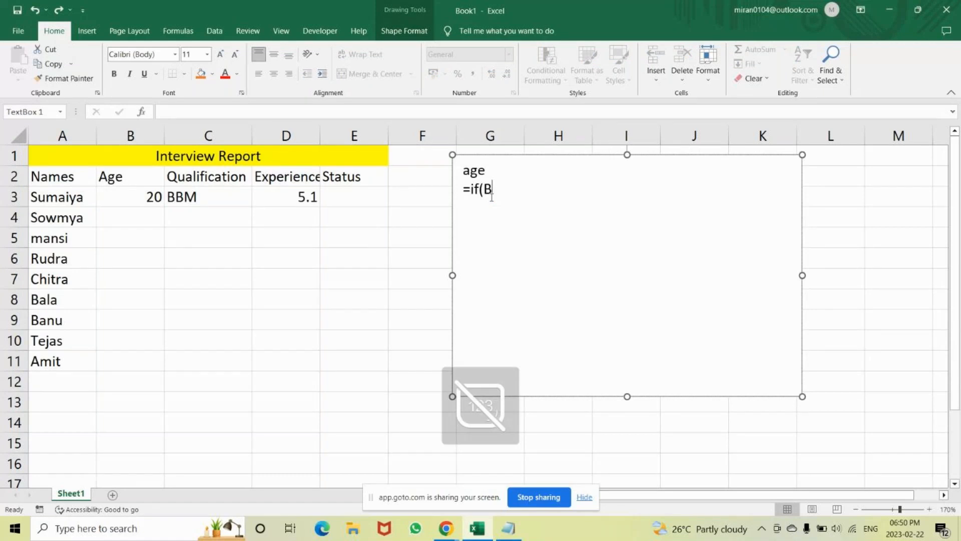
key("Num_Lock")
type("3")
key("BackSpace")
type("<")
key("BackSpace")
type(">=1")
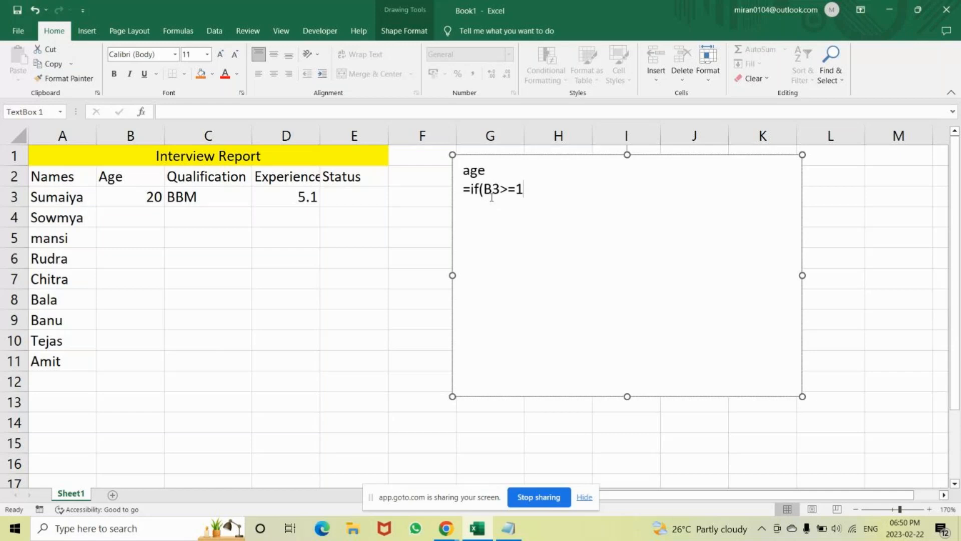
type(",B3<")
Add the second condition "B3<=5" to the text box formula and wrap both conditions in "and( )".
type("=5")
left_click(483, 189)
type("and(")
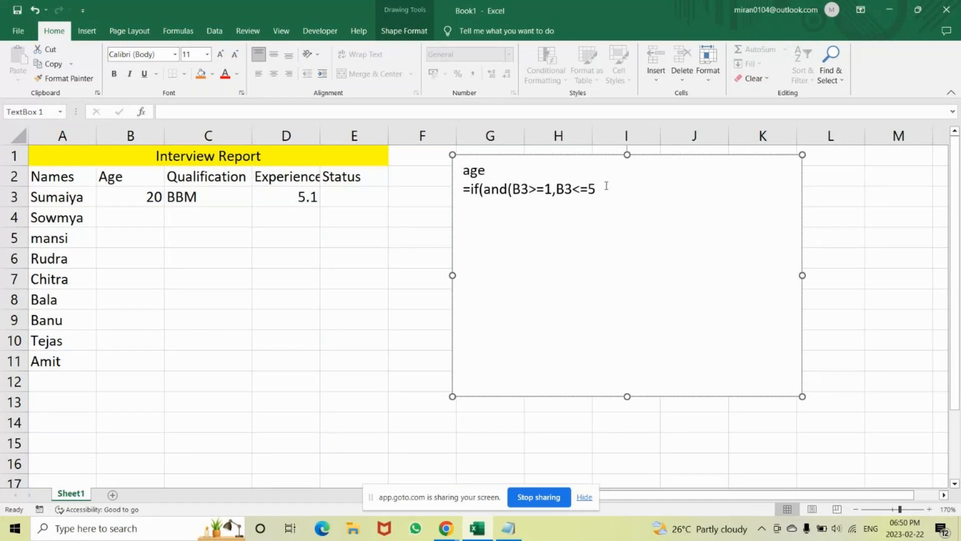
type(")")
left_click(343, 198)
type("if")
key("BackSpace")
key("BackSpace")
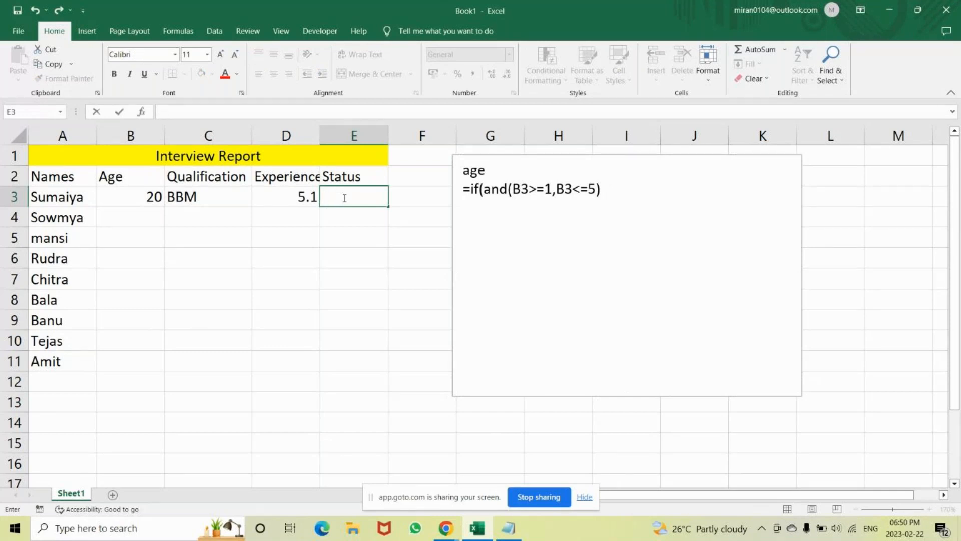
type("=i")
key("Tab")
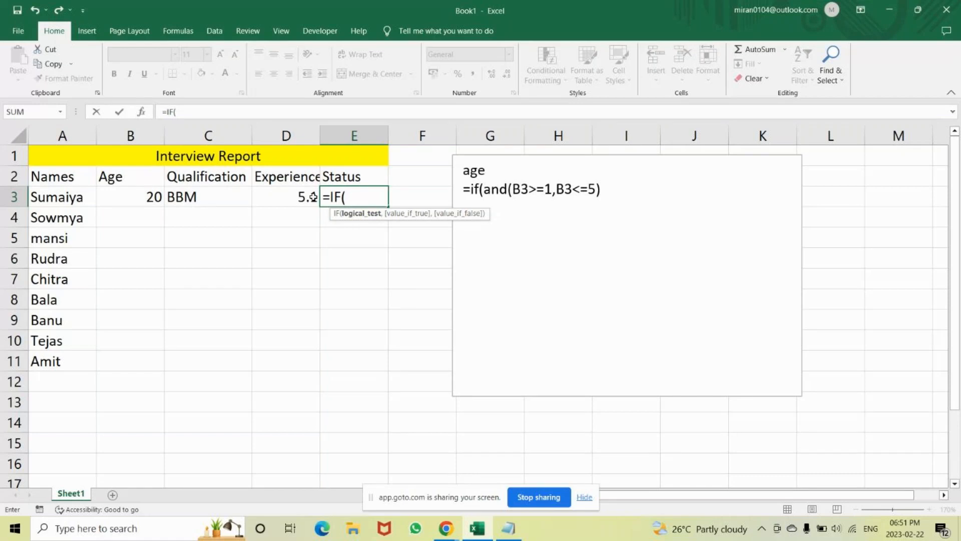
left_click(134, 199)
type(">=1")
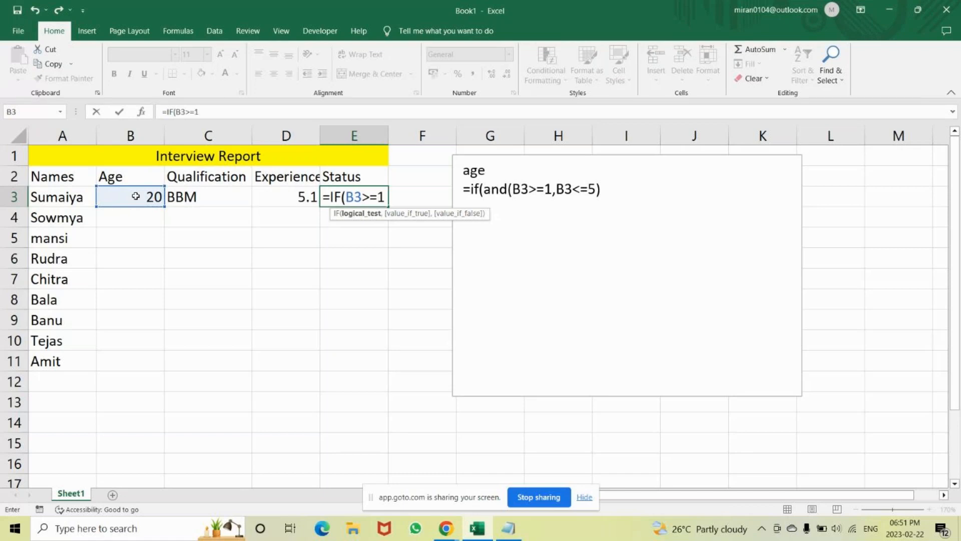
type(",")
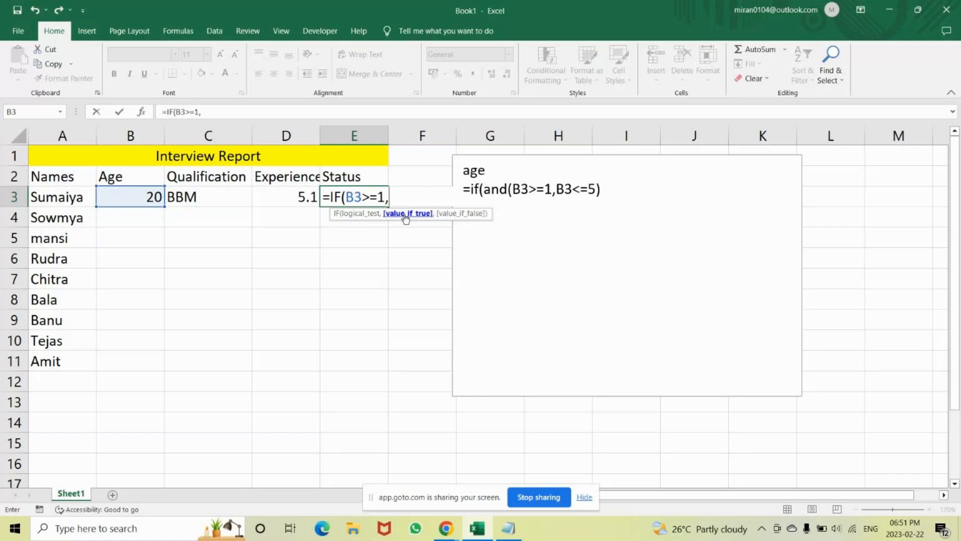
key("BackSpace")
key("BackSpace")
key("BackSpace")
key("BackSpace")
key("BackSpace")
key("BackSpace")
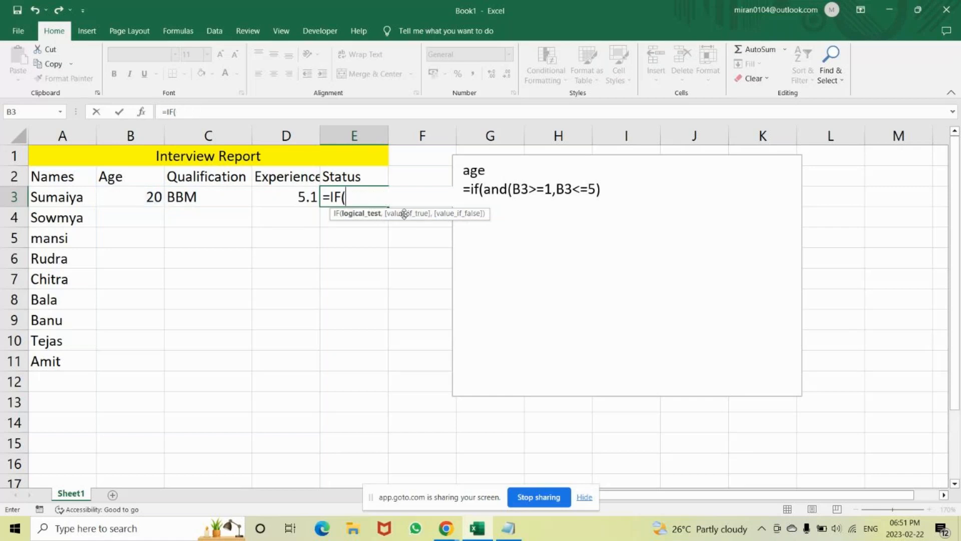
type("and9")
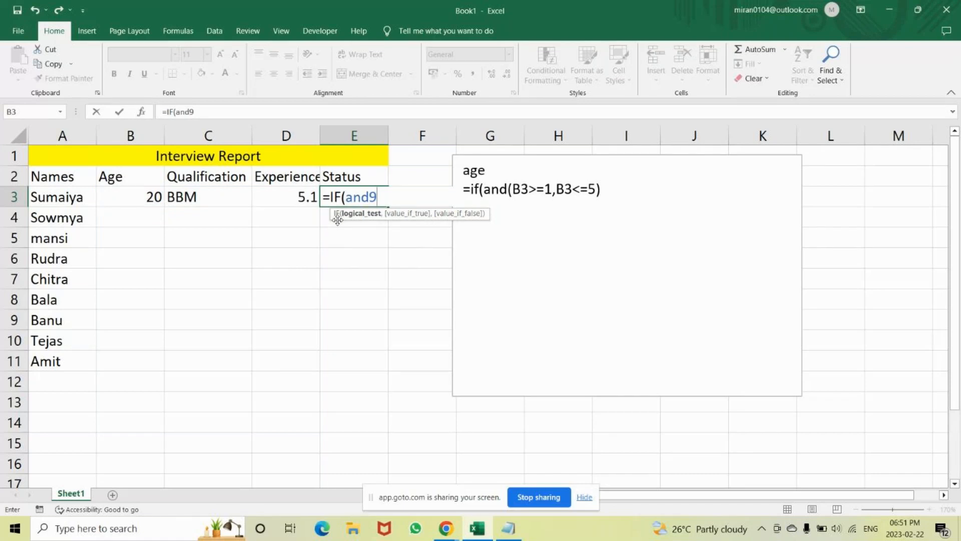
key("BackSpace")
type("(")
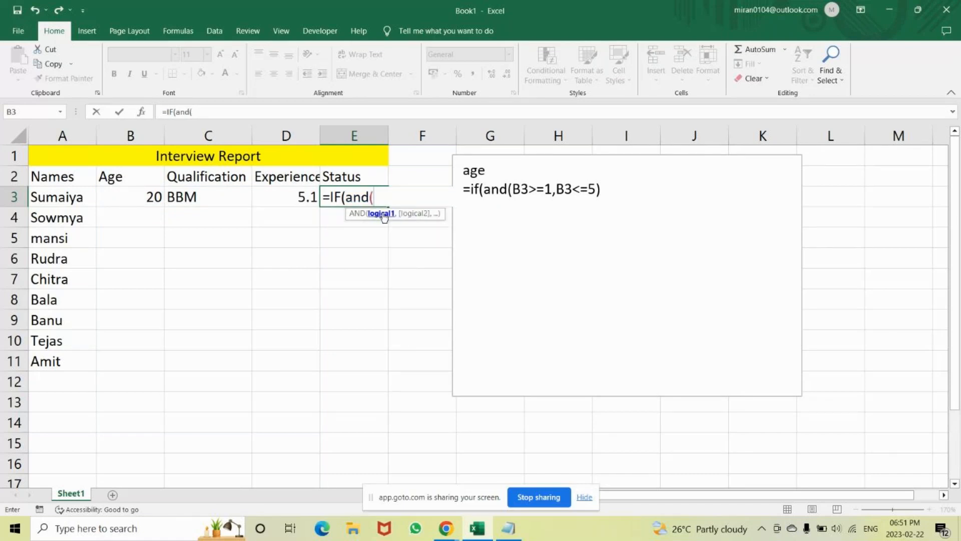
left_click(512, 190)
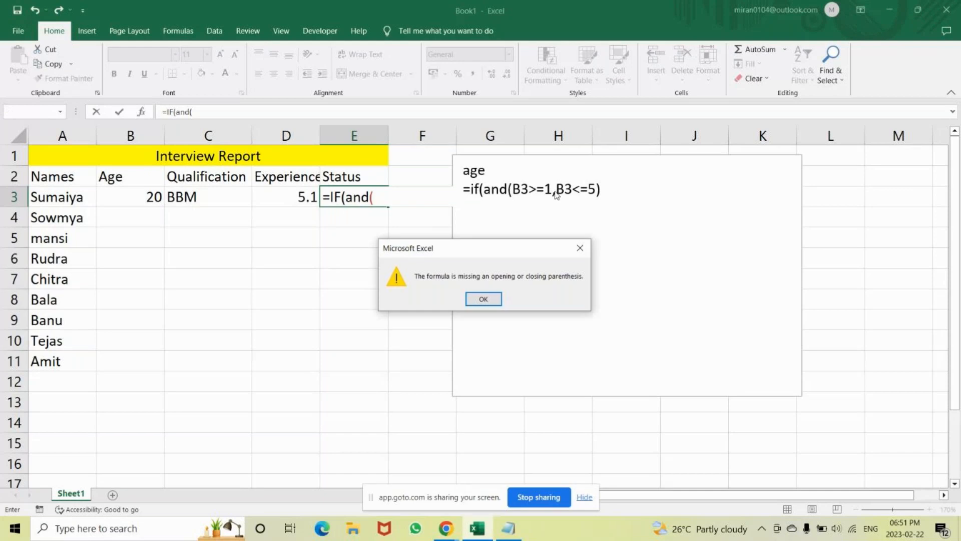
left_click(580, 249)
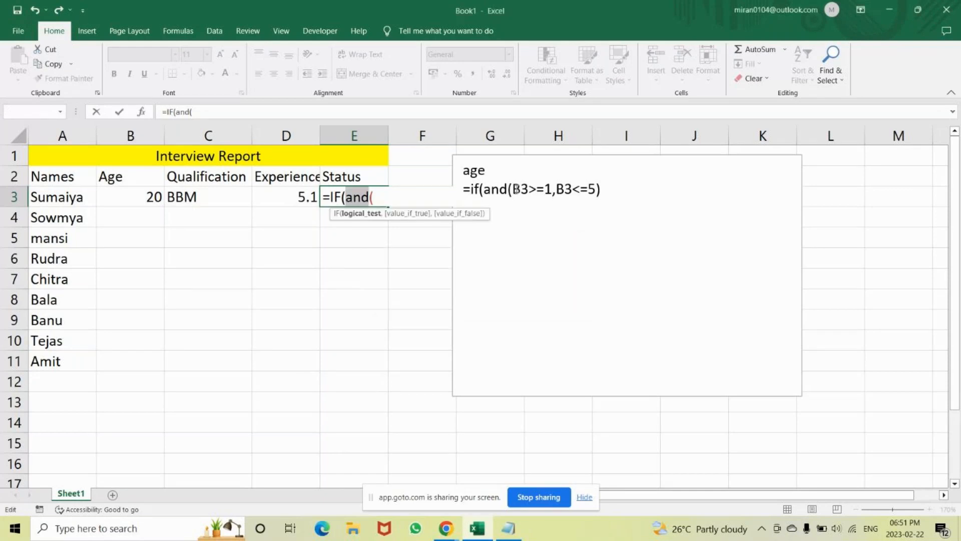
left_click(552, 192)
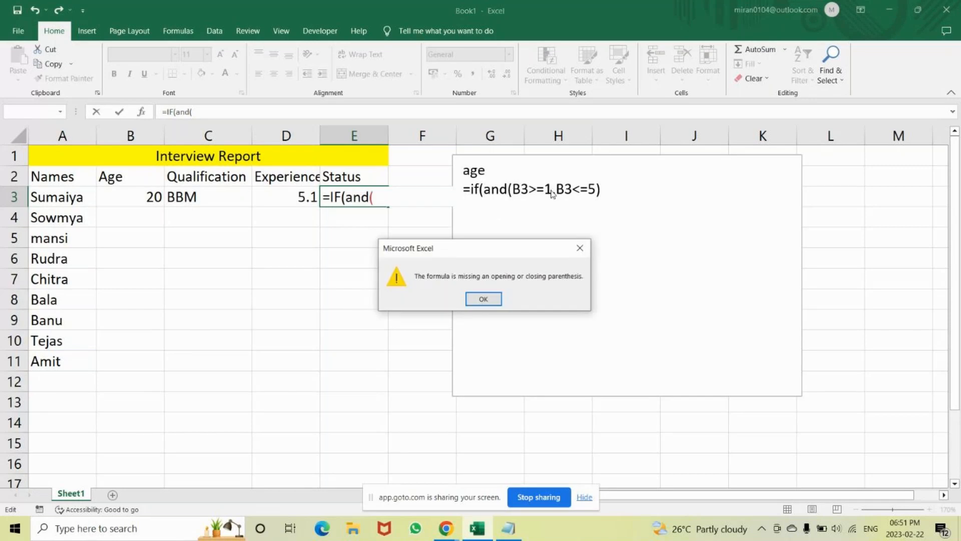
left_click(580, 247)
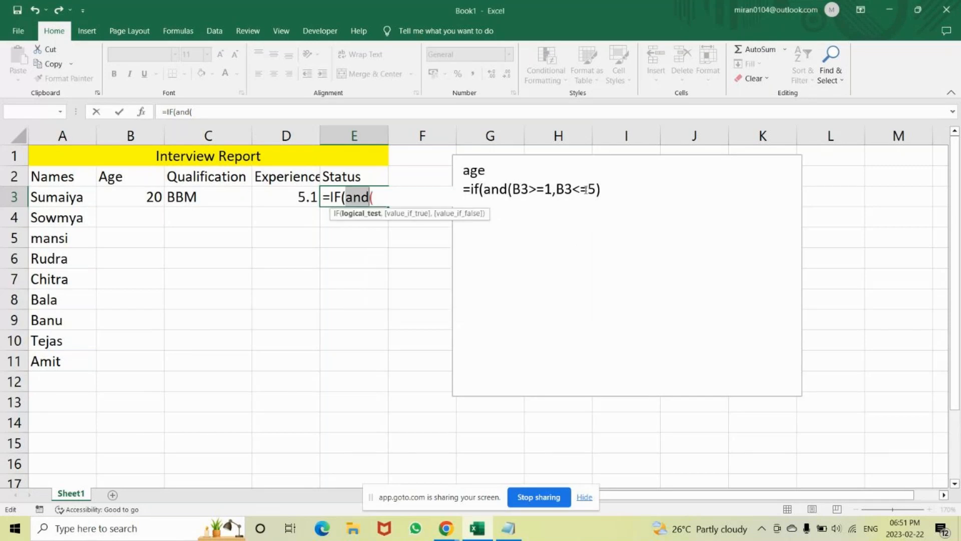
key("BackSpace")
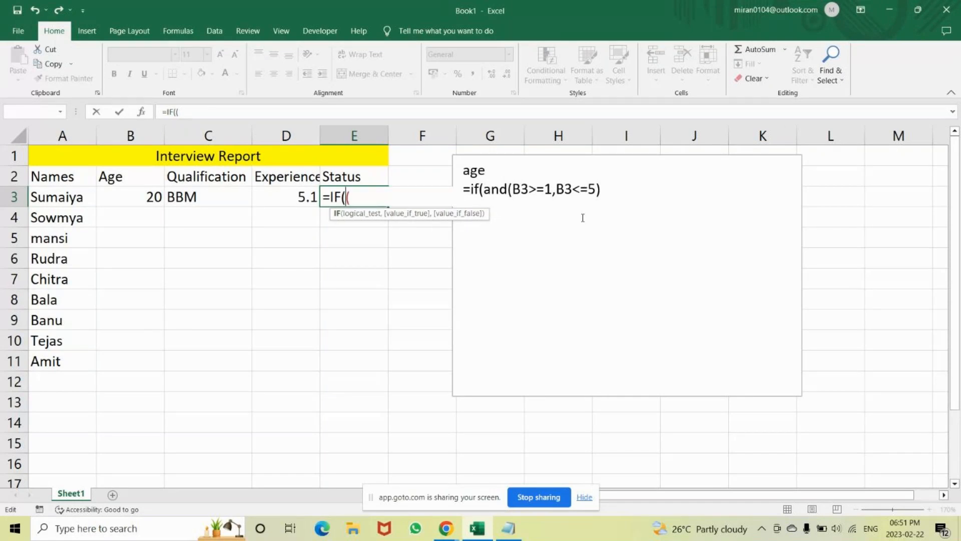
key("BackSpace")
key("BackSpace")
key("BackSpace")
key("Escape")
Change the limits in the text box formula to 20 for the lower bound and 45 for the upper bound.
left_click(582, 214)
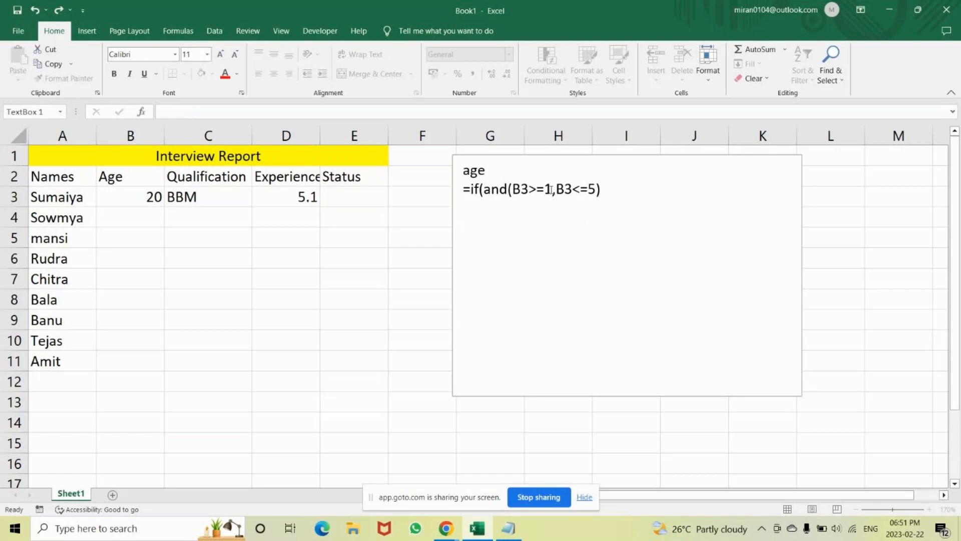
left_click(551, 189)
key("BackSpace")
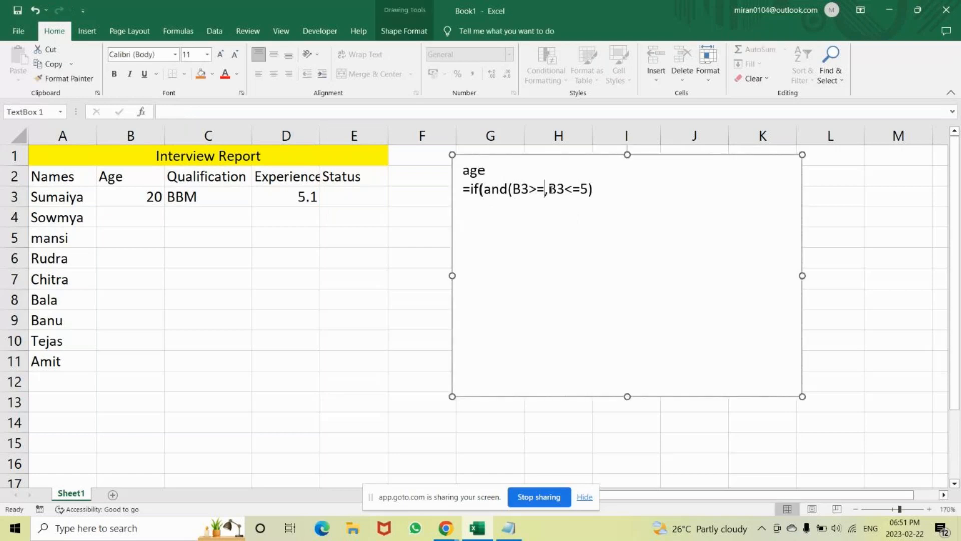
type("20")
left_click(604, 189)
key("BackSpace")
type("45")
Check the age criterion in the Notepad note and return to Excel.
key("alt+Tab")
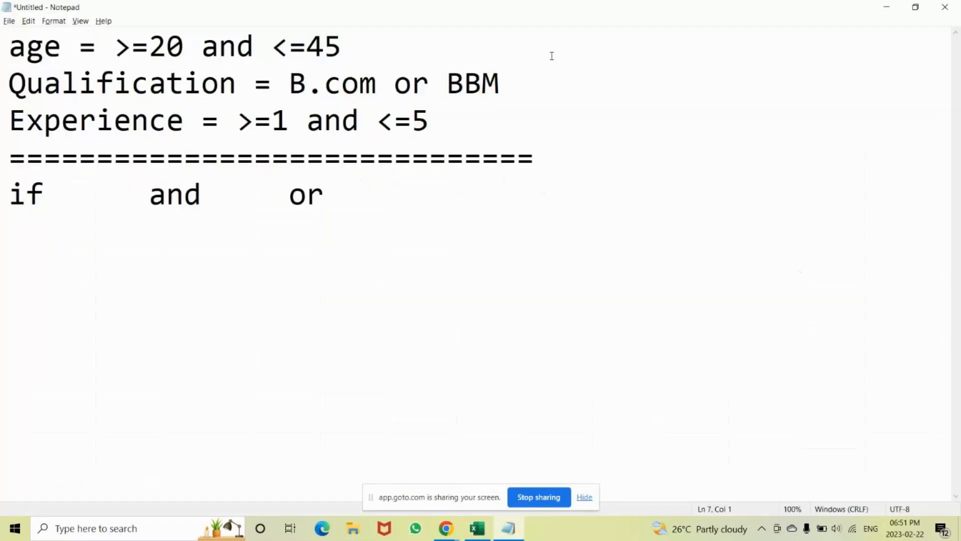
key("alt+Tab")
key("Escape")
key("alt+Tab")
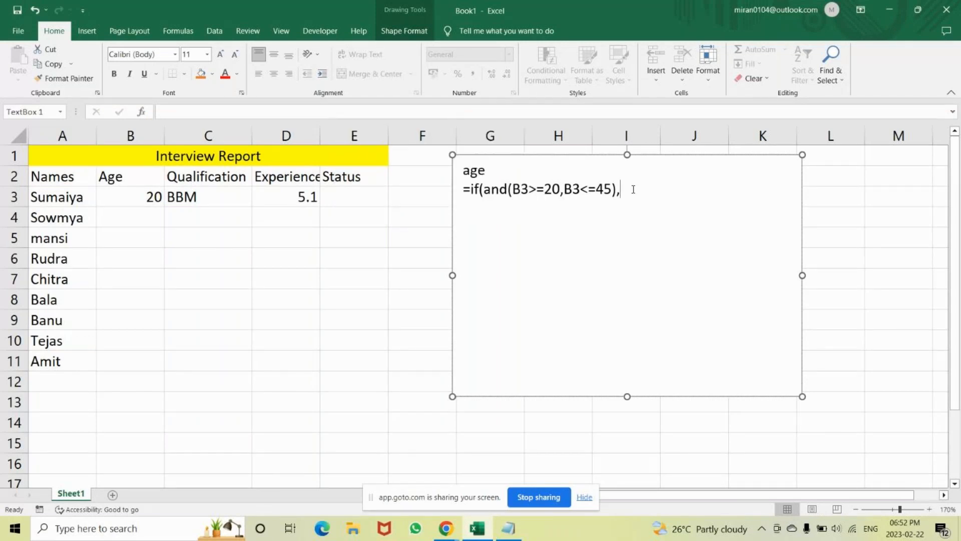
Complete the age formula text with the results "Accepted" and "Rejected" and the closing parenthesis.
type("\"Accepted\",\"Reje")
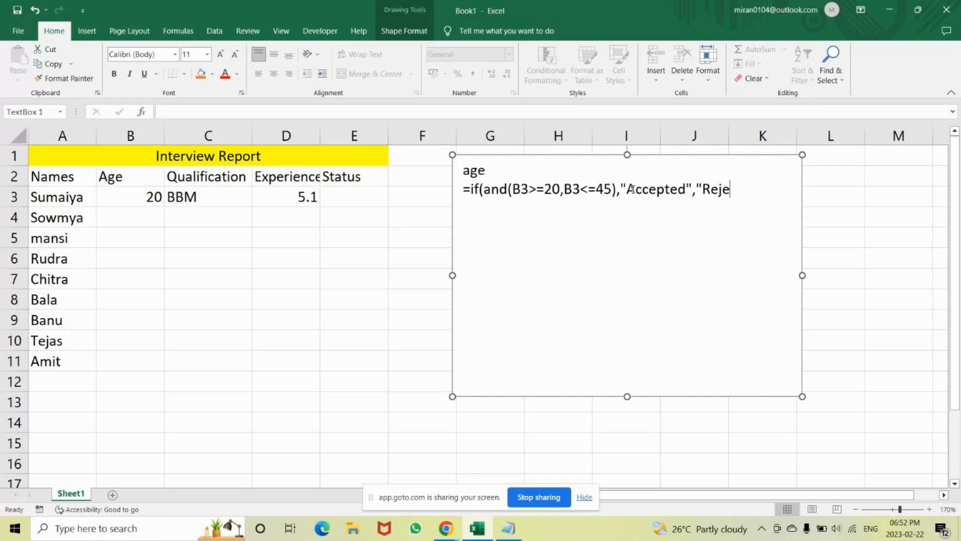
type("cted\")")
Copy the finished age formula from the text box into Status cell E3.
left_click_drag(776, 189, 471, 192)
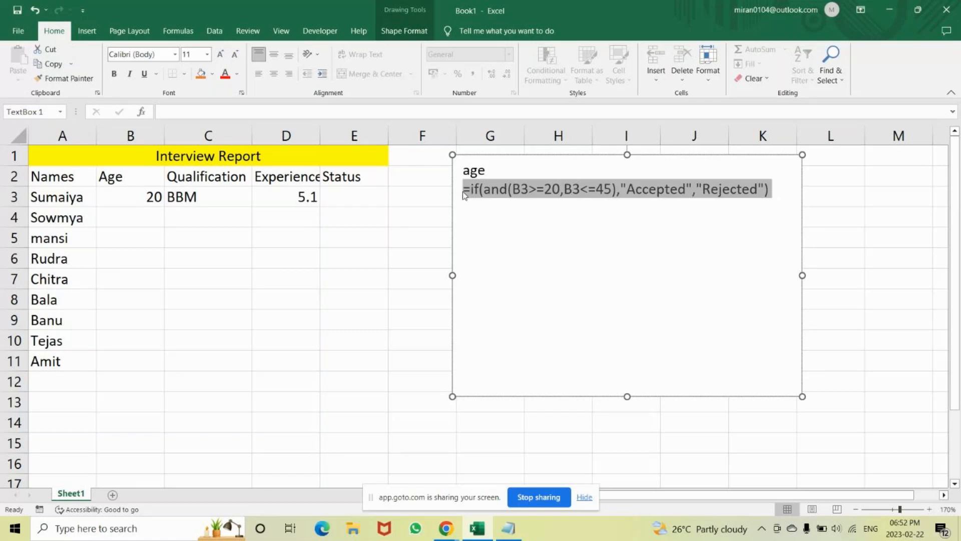
key("ctrl+c")
left_click(355, 201)
key("ctrl+v")
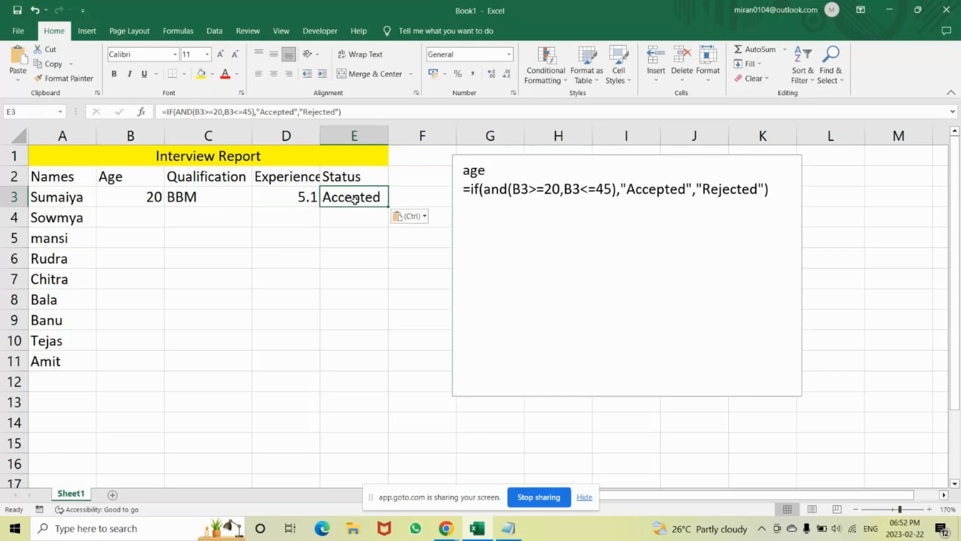
key("Return")
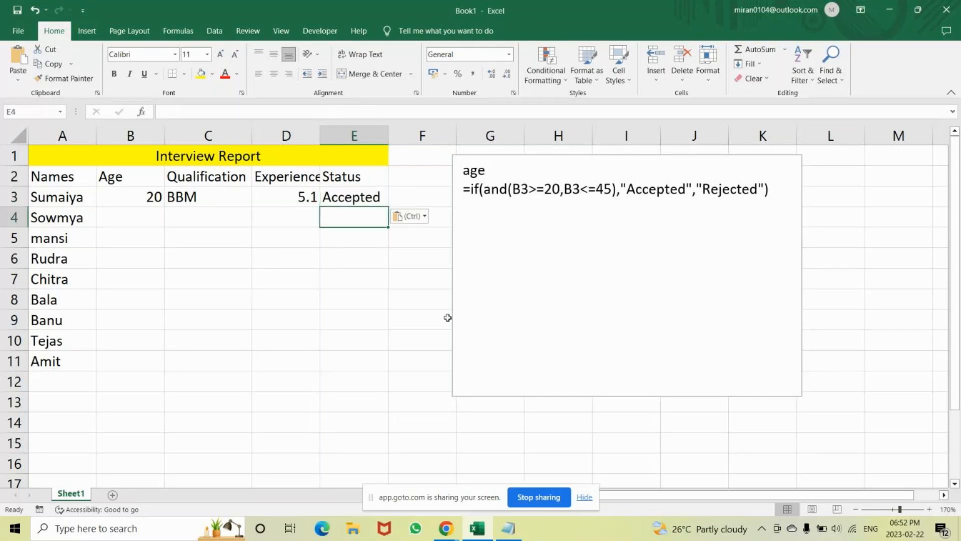
key("Up")
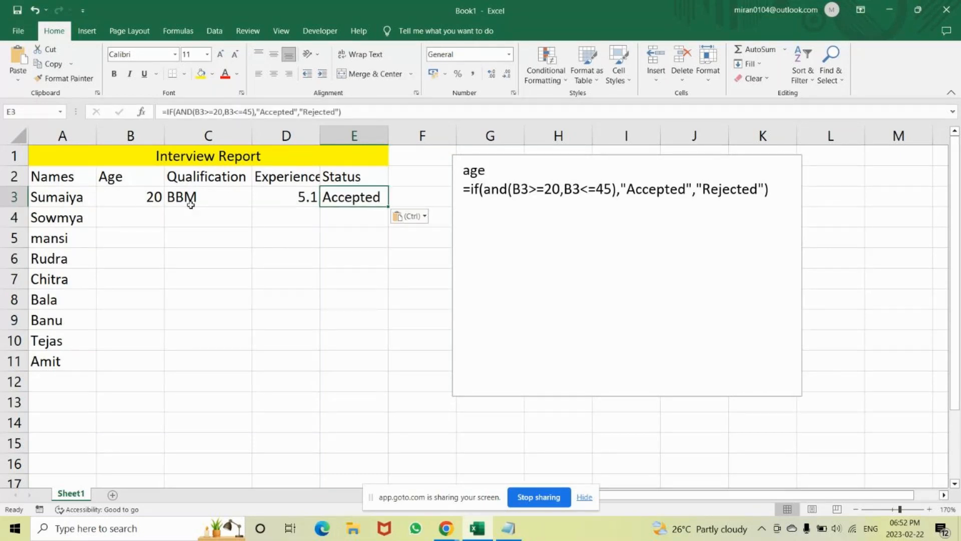
left_click(146, 197)
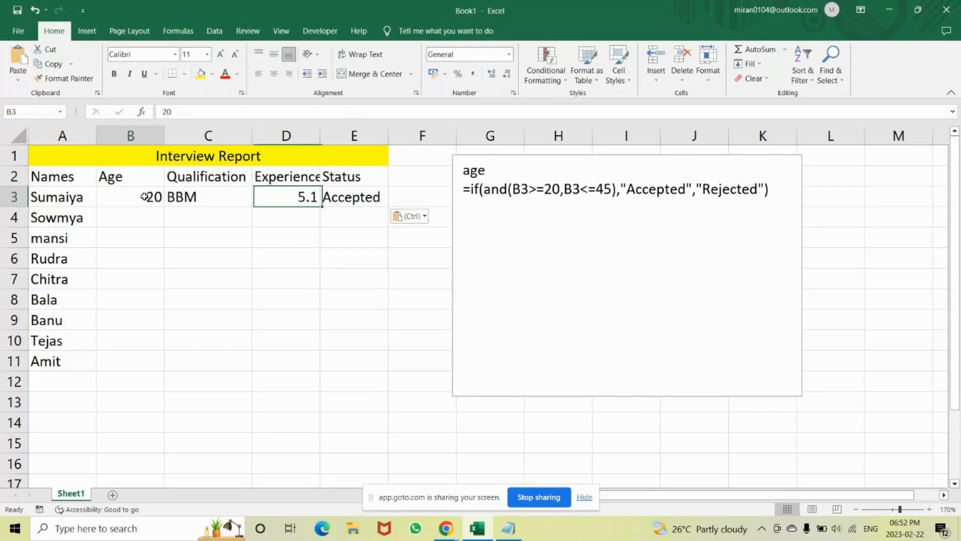
Add the headings "Qalification" and "Experience" below the age formula in the text box, separated by an empty line.
left_click(524, 191)
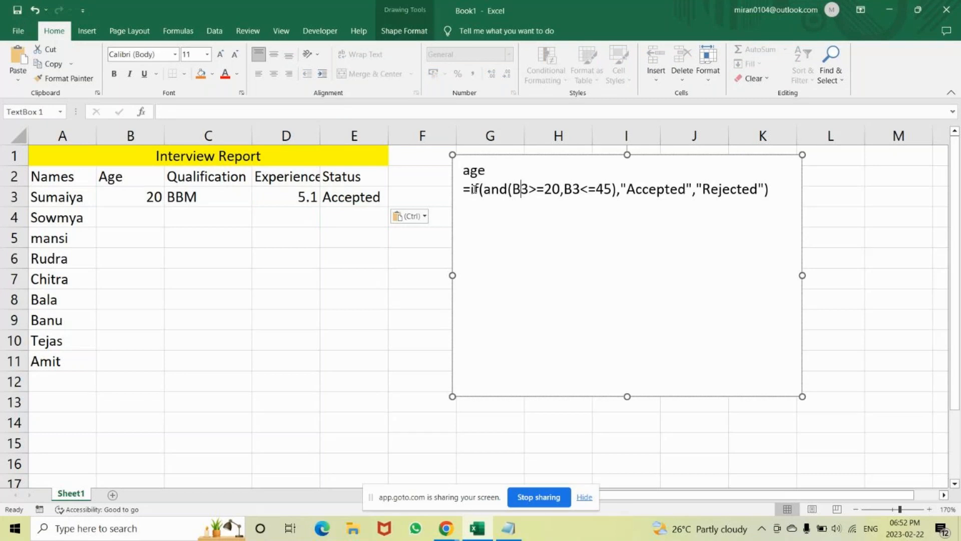
left_click(752, 207)
type("Q")
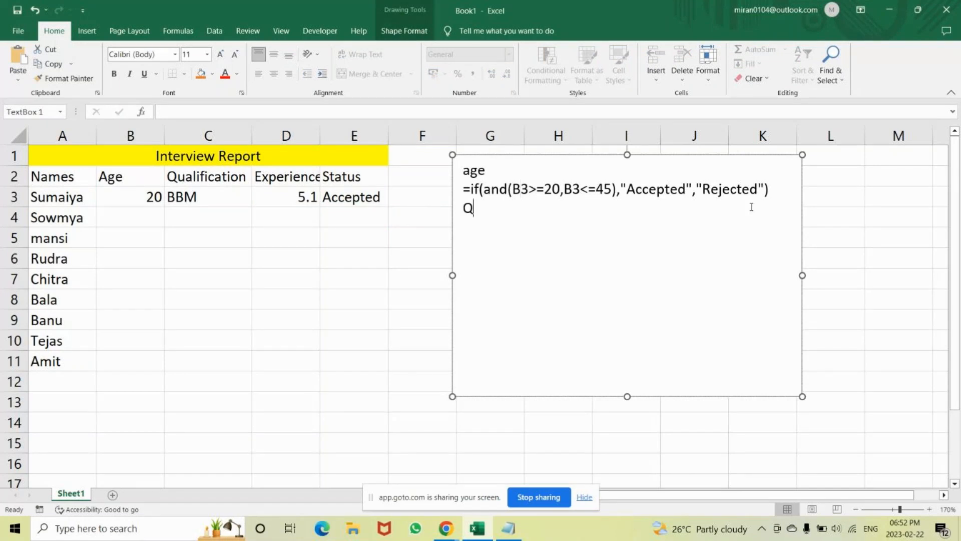
type("y")
key("BackSpace")
type("alification")
key("Return")
key("Return")
type("Exper")
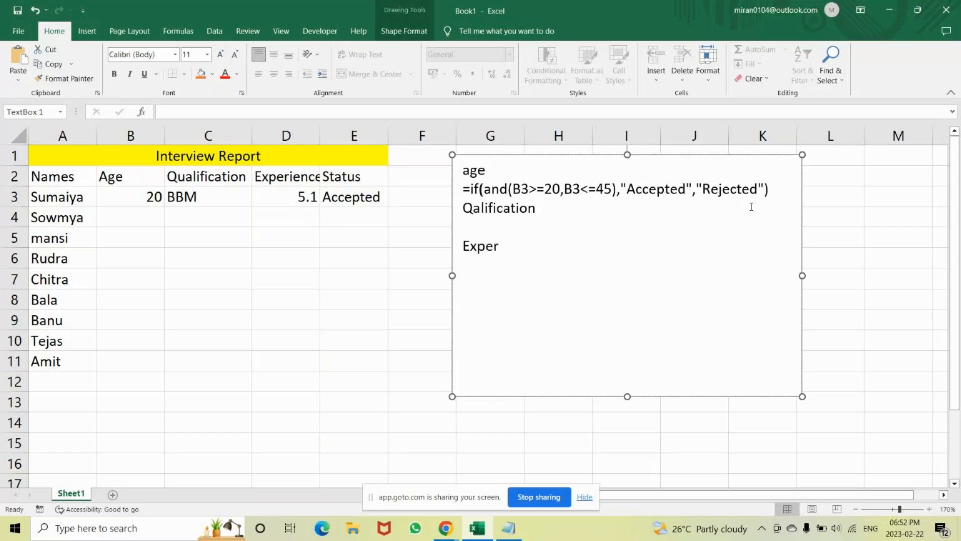
type("ience")
key("Return")
Insert an empty line above the "Qalification" heading and another one below it.
key("Up")
key("Up")
key("Up")
key("Return")
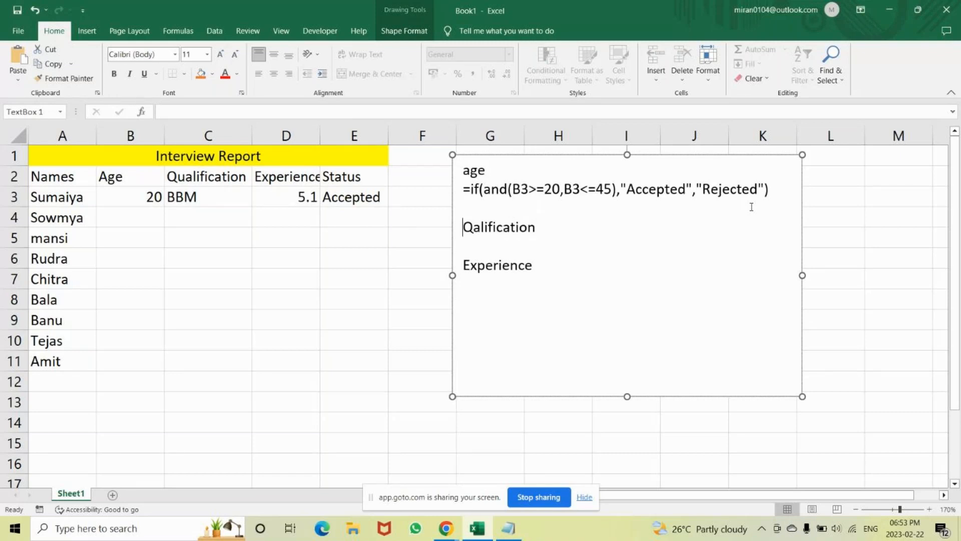
left_click(541, 226)
key("Return")
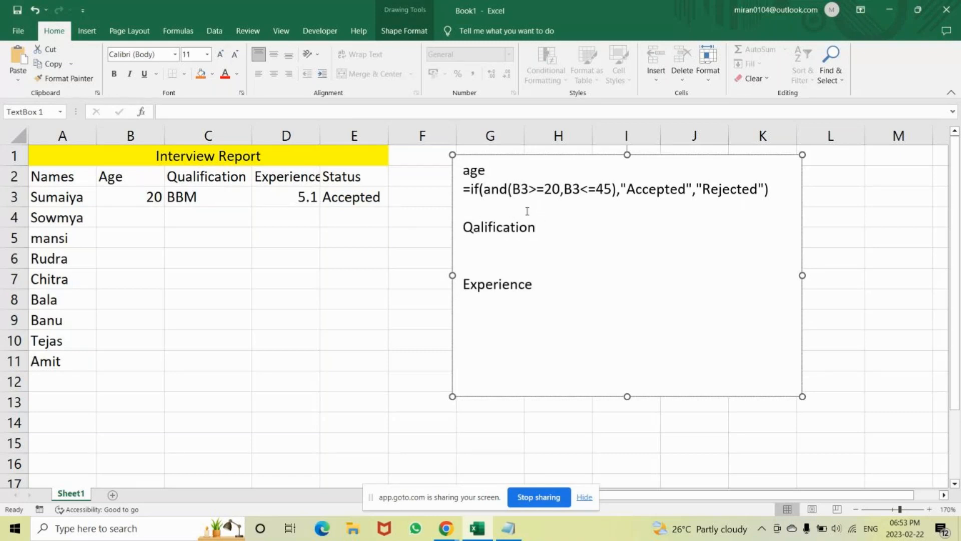
Paste a copy of the age formula below the "Qalification" heading.
triple_click(733, 204)
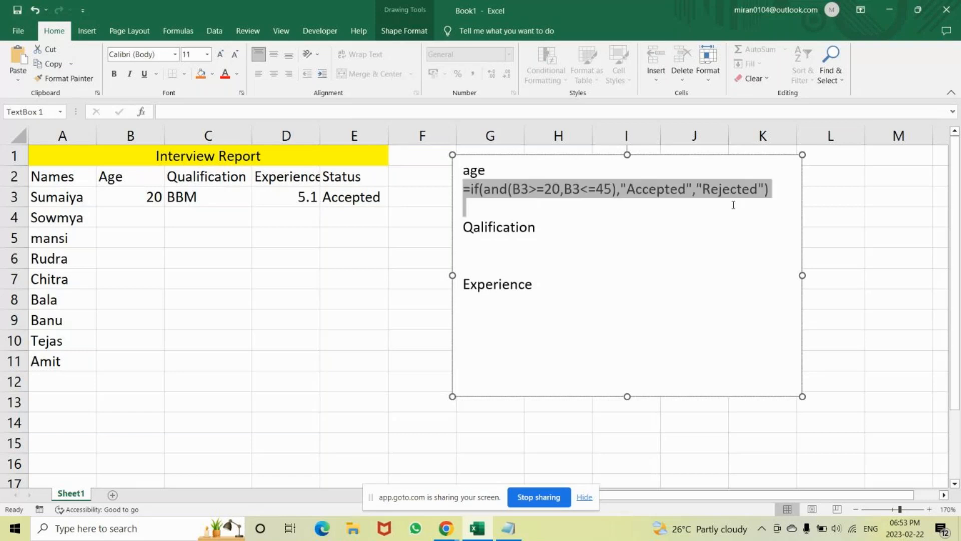
left_click_drag(733, 205, 773, 192)
left_click(476, 254)
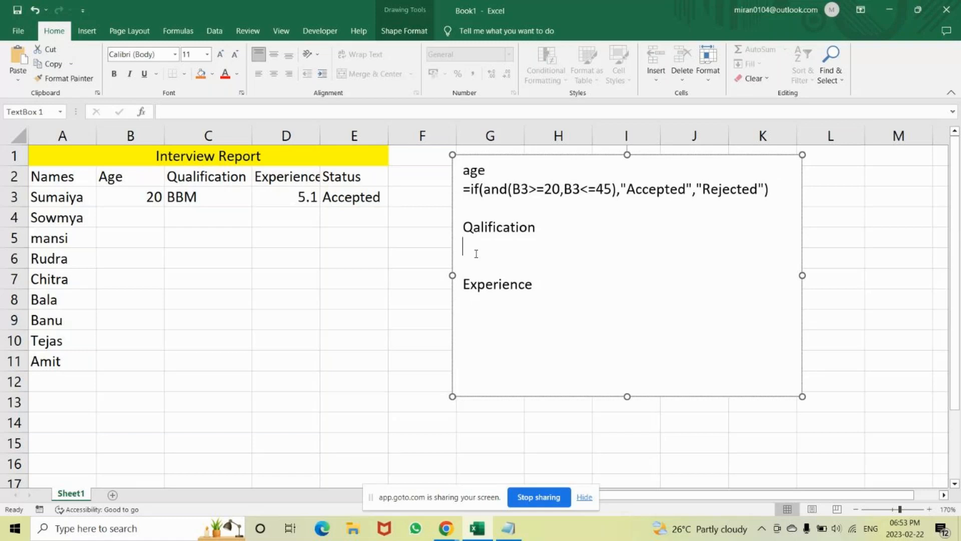
key("ctrl+v")
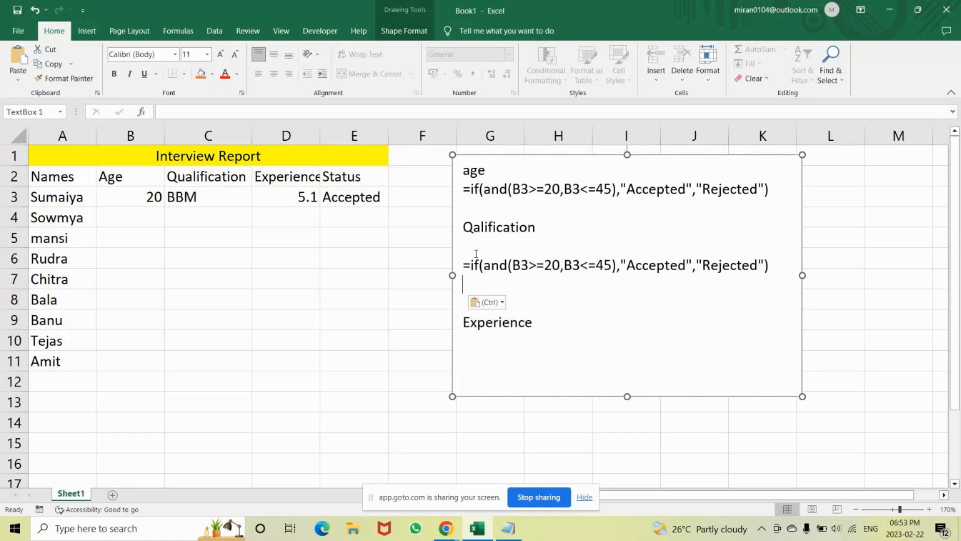
In the formula under "Qalification", replace "and" with "or" and change the first cell reference to C3.
left_click(507, 259)
key("BackSpace")
key("BackSpace")
key("BackSpace")
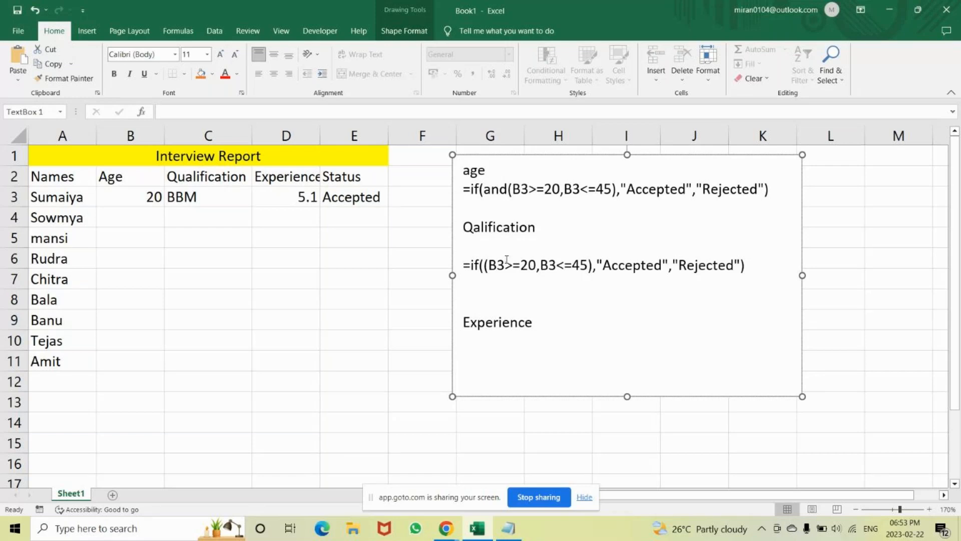
type("or")
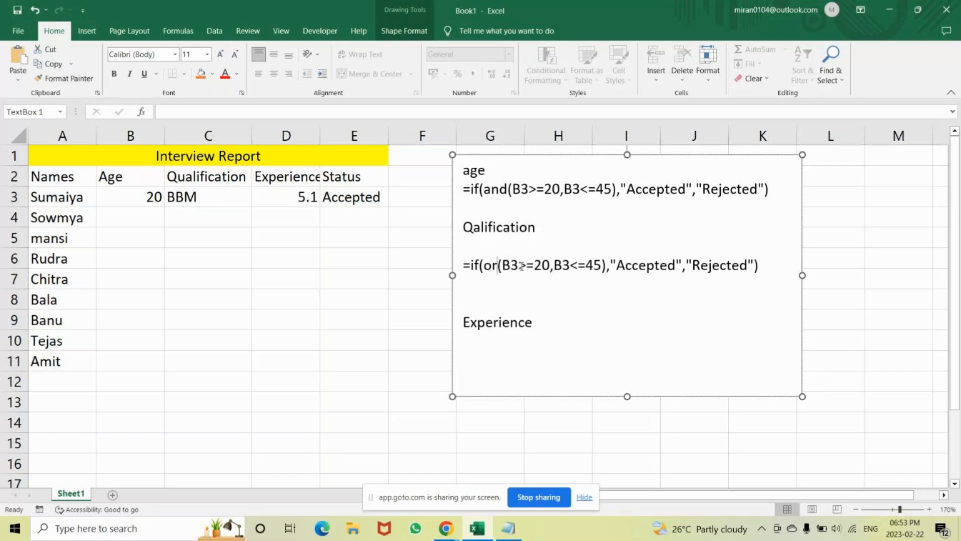
left_click(520, 265)
key("BackSpace")
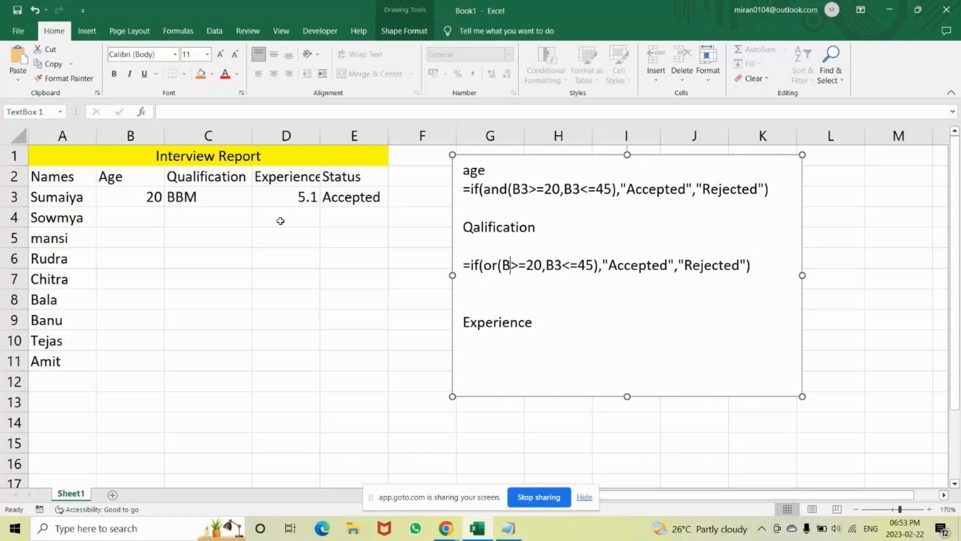
key("BackSpace")
type("C3")
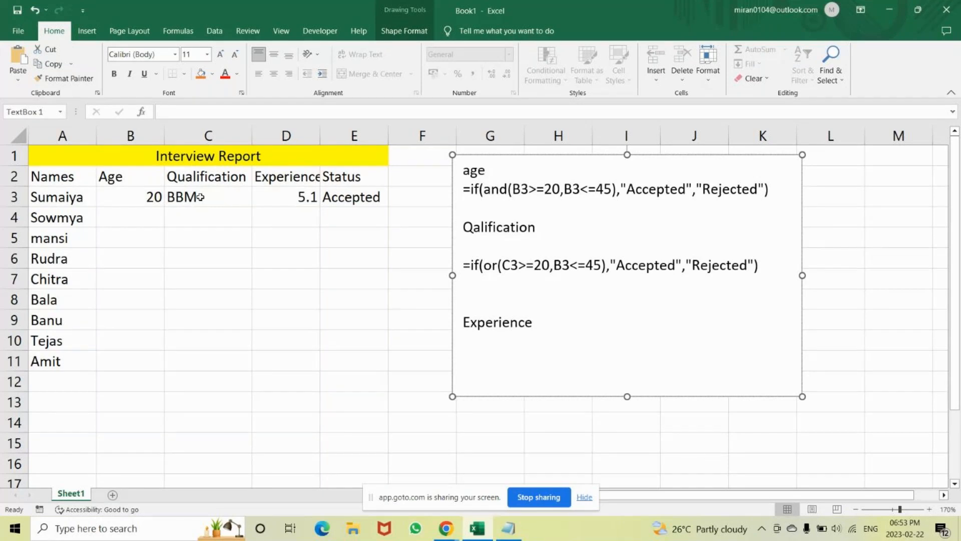
Change the second cell reference in the qualification formula to C3.
left_click(559, 262)
key("BackSpace")
type("C")
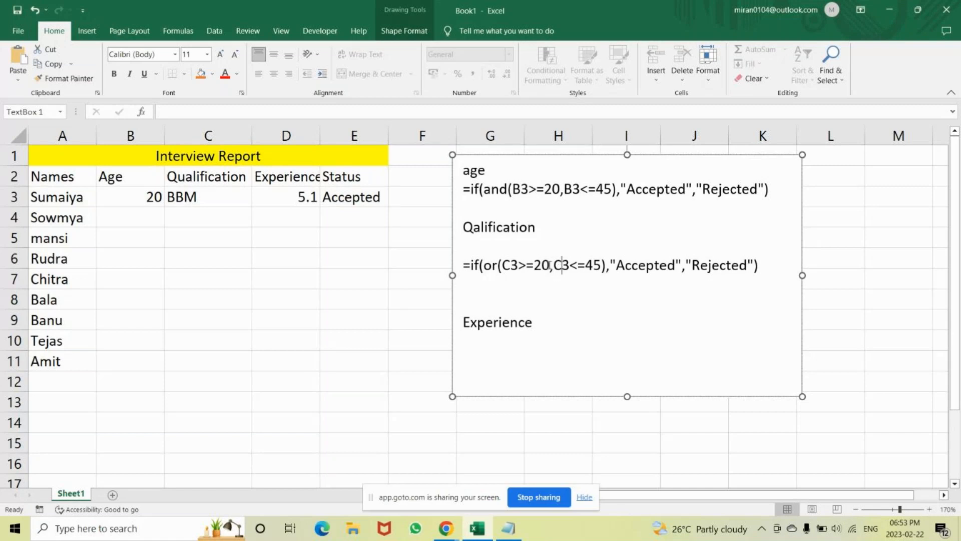
Replace the first condition's comparison in the qualification formula so that it reads C3="B.com".
left_click(549, 265)
key("BackSpace")
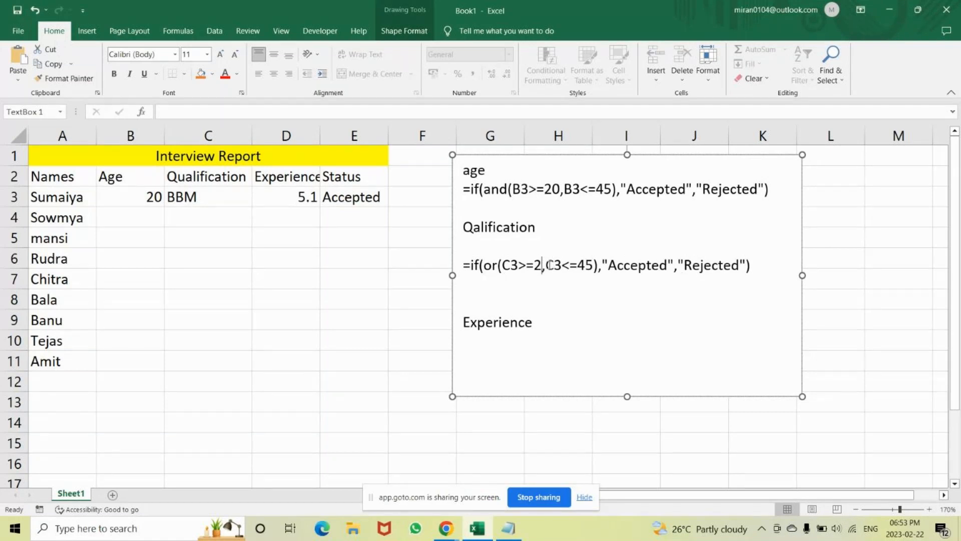
key("BackSpace")
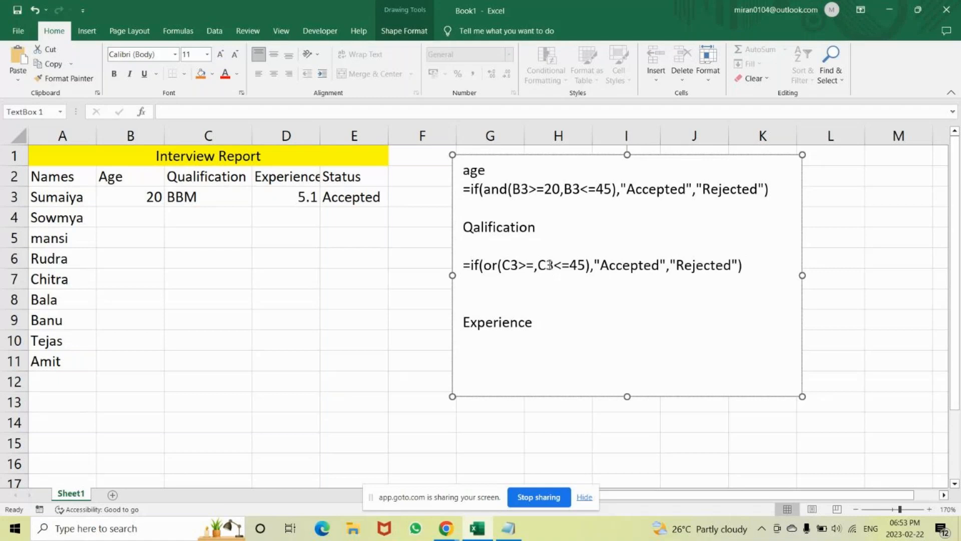
key("BackSpace")
key("BackSpace")
type("=\"B")
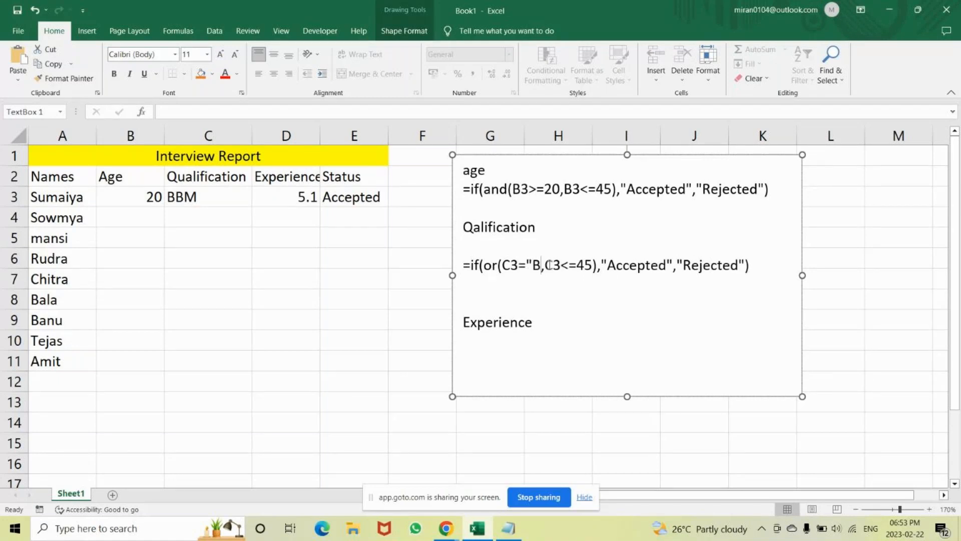
type(".com")
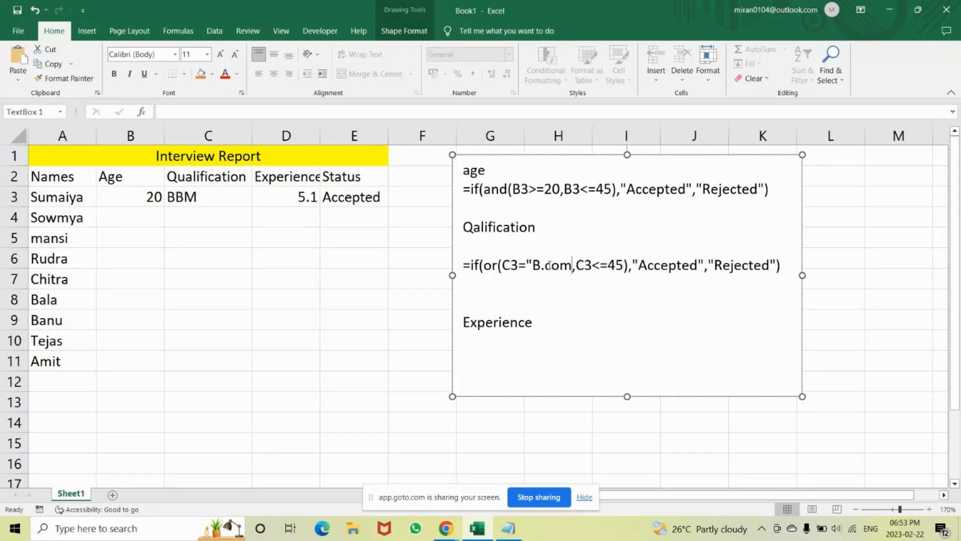
type("\"")
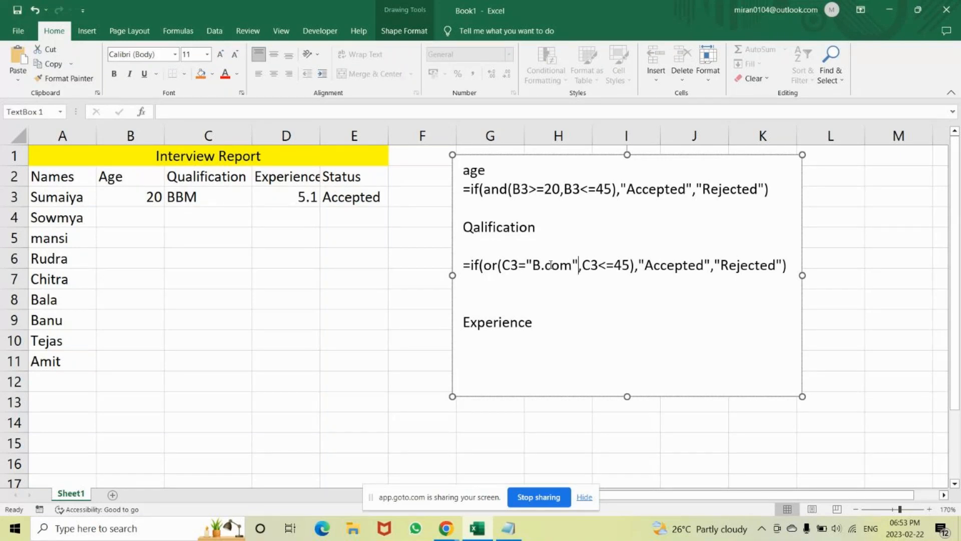
Replace the second condition's comparison in the qualification formula so that it reads C3="BBM".
left_click(551, 265)
left_click(629, 265)
key("BackSpace")
key("BackSpace")
key("BackSpace")
key("BackSpace")
type("=")
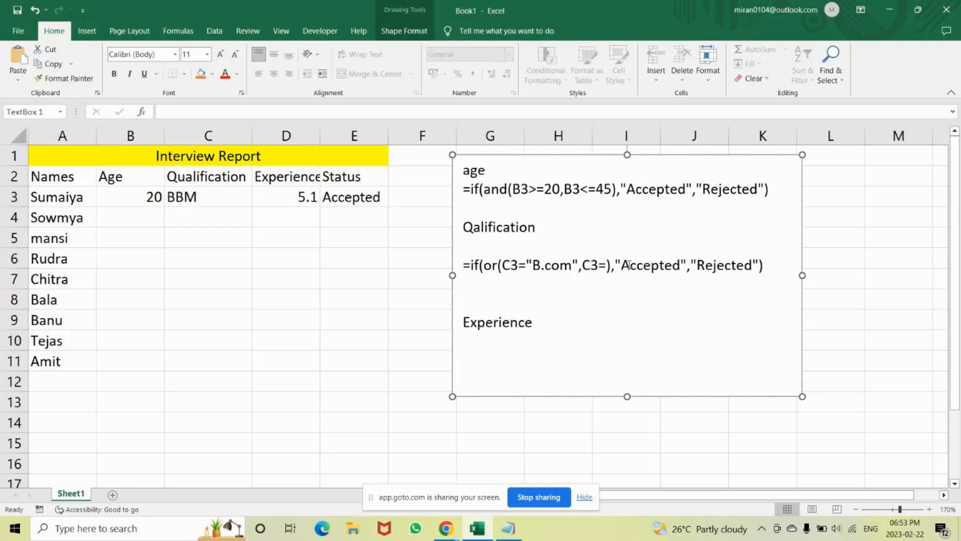
type("\"BBM")
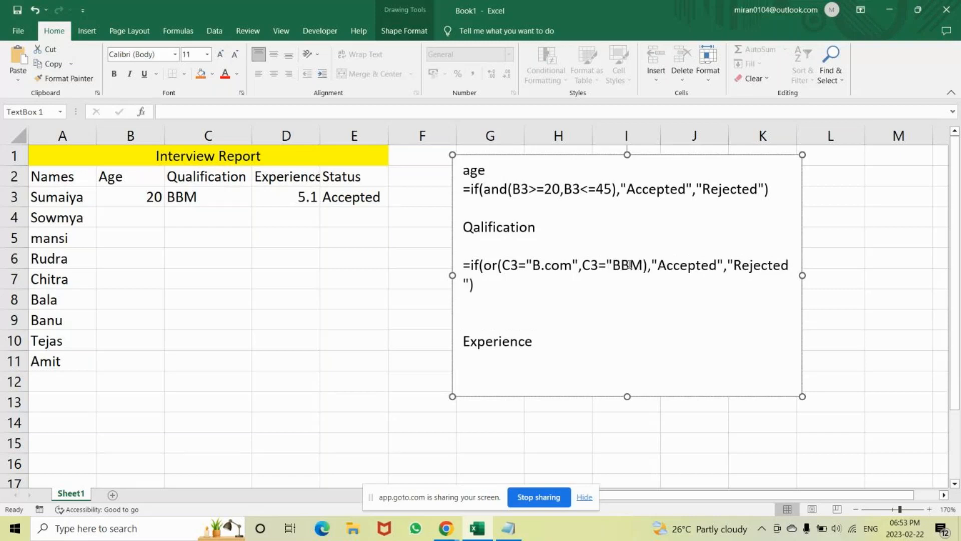
type("\"")
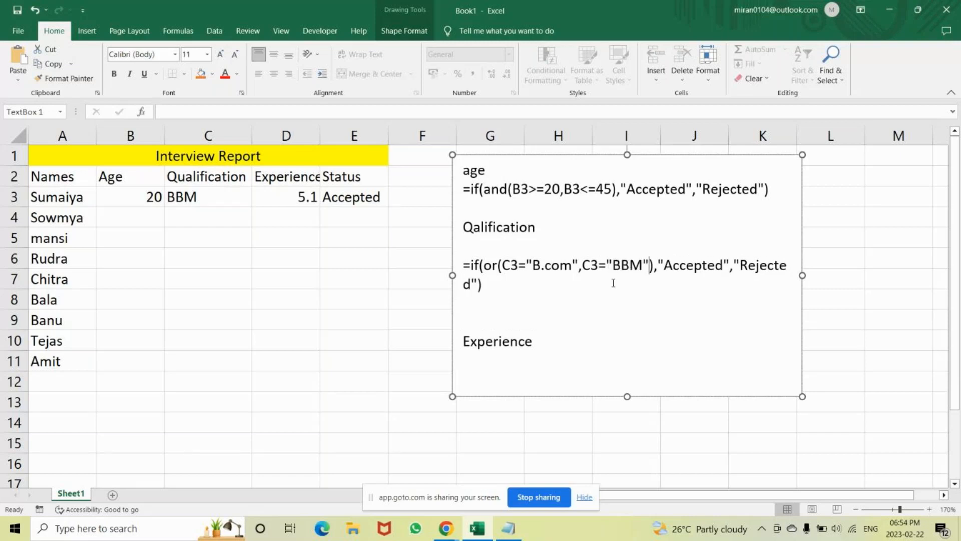
Move the formula text box down so that it starts in row 4, leaving row 3 beside the Status cell uncovered.
left_click(563, 304)
left_click_drag(471, 267, 498, 291)
left_click(544, 295)
left_click(199, 196)
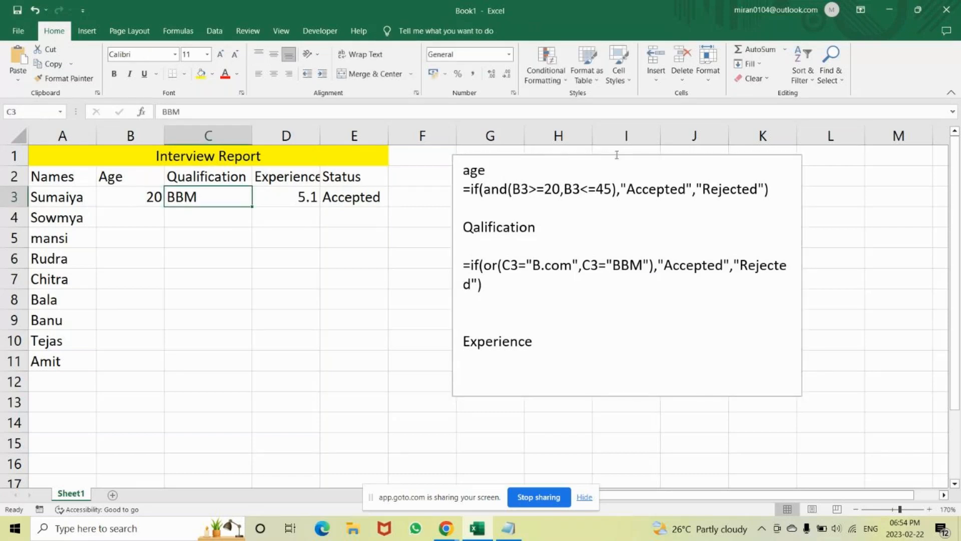
left_click_drag(617, 156, 621, 221)
left_click_drag(585, 157, 598, 212)
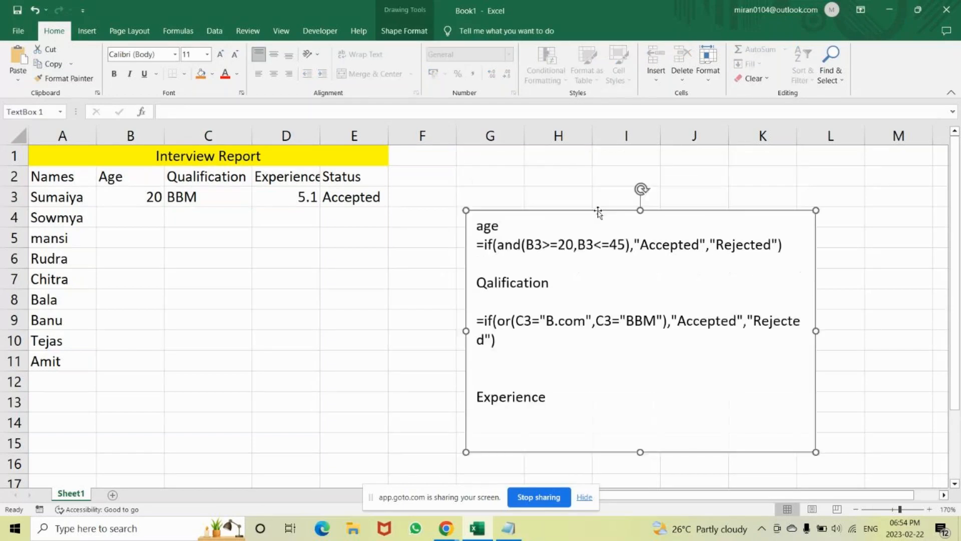
Copy the qualification formula from the text box into cell F3 and compare its result with C3.
left_click_drag(506, 339, 479, 323)
key("ctrl+c")
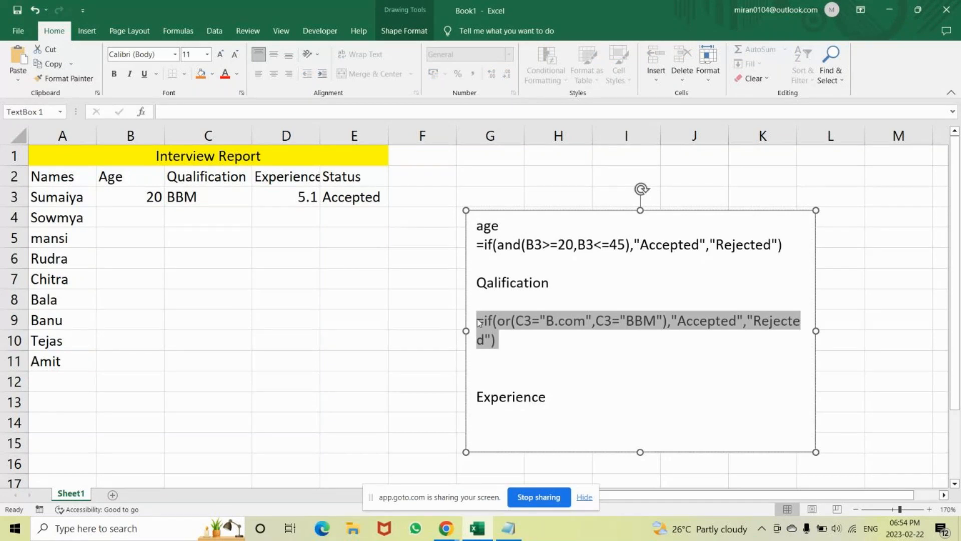
left_click(429, 189)
key("ctrl+v")
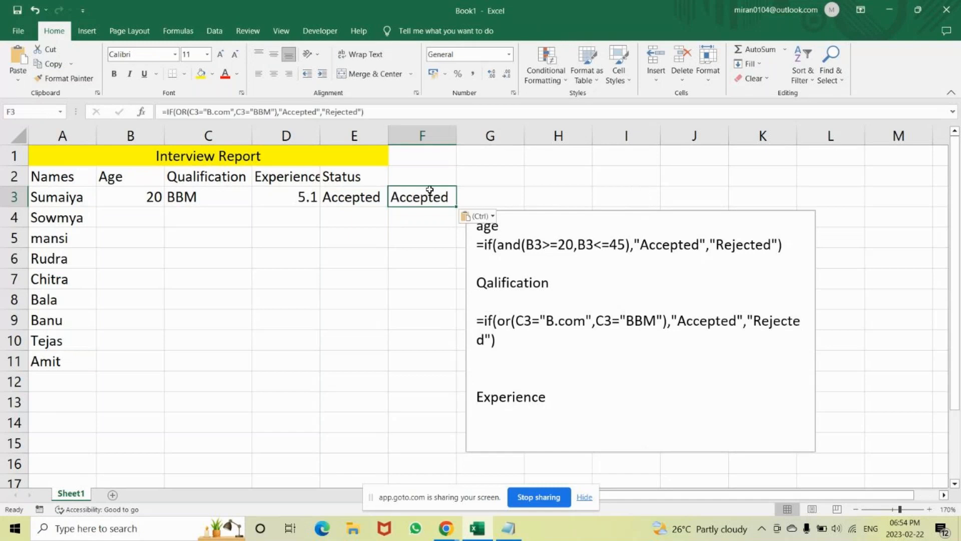
left_click(217, 200)
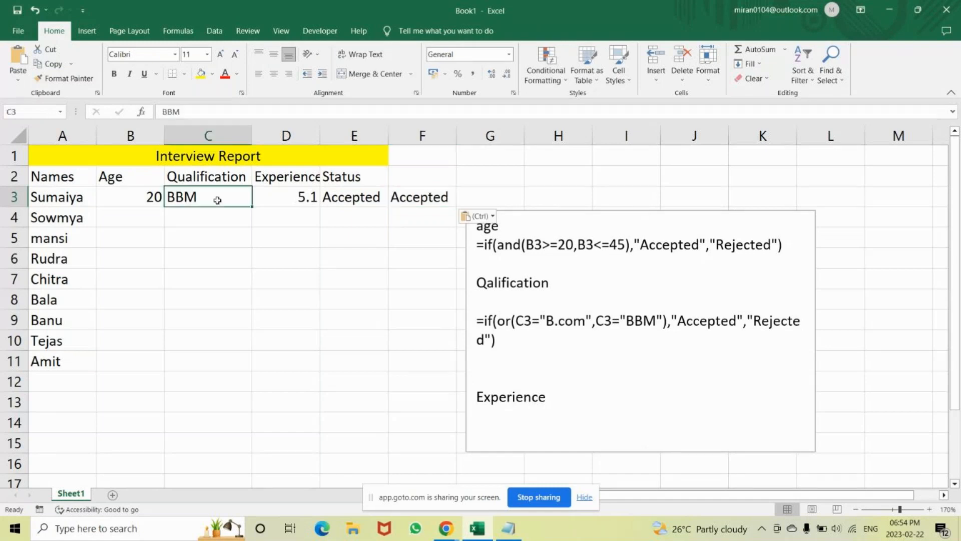
left_click(425, 197)
Change the qualification in C3 to B.com to test the formula.
left_click(212, 192)
type("B.com")
key("Return")
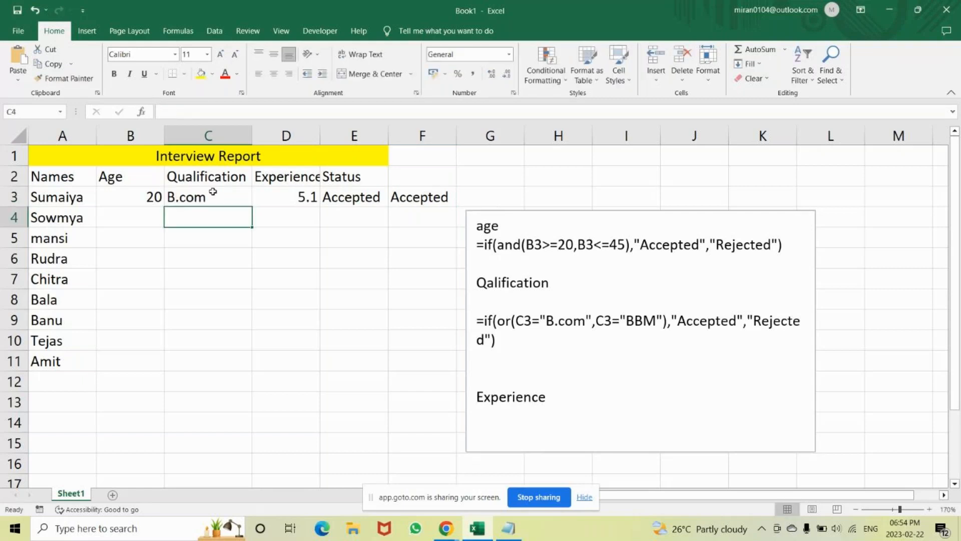
Change the qualification in C3 to B.sc, and check the formulas in F3 and E3.
left_click(200, 197)
type("B")
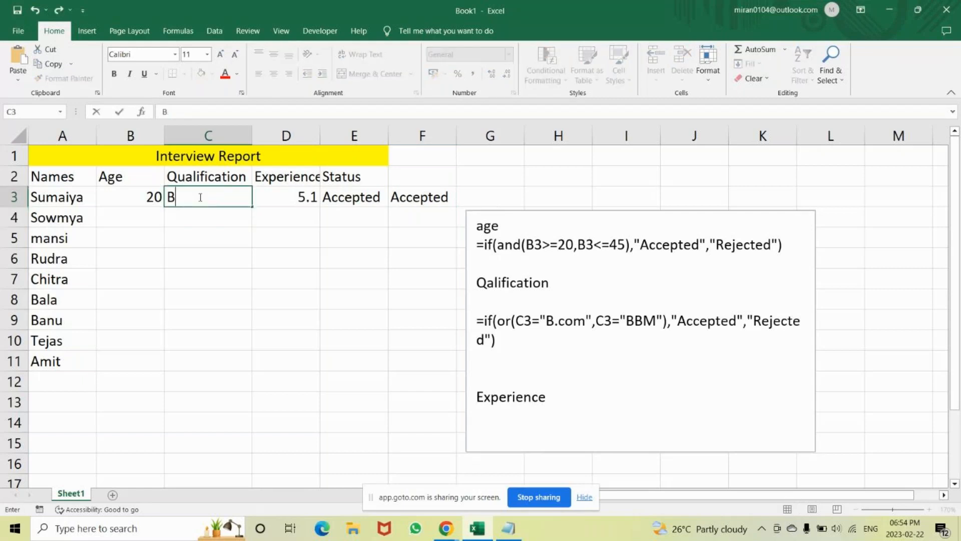
type(".sc")
key("Return")
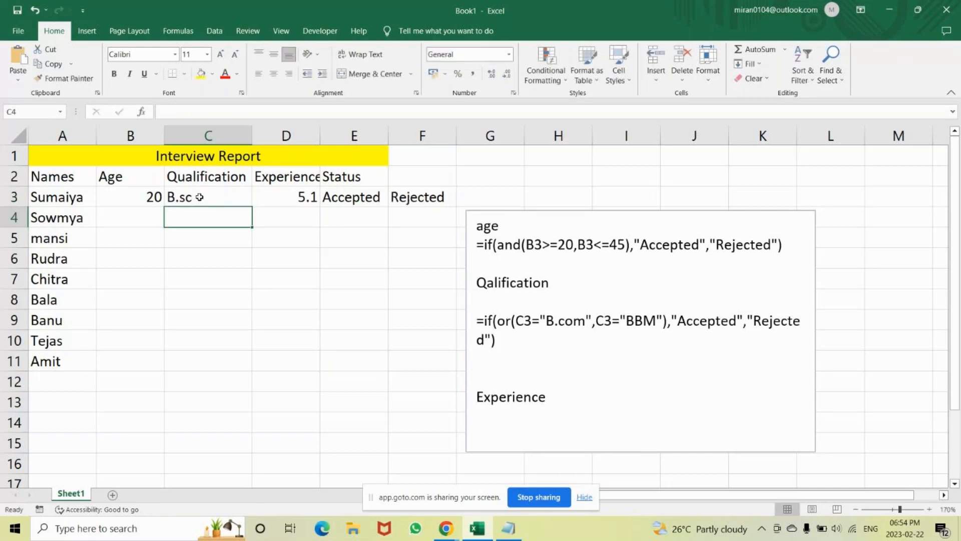
left_click(414, 204)
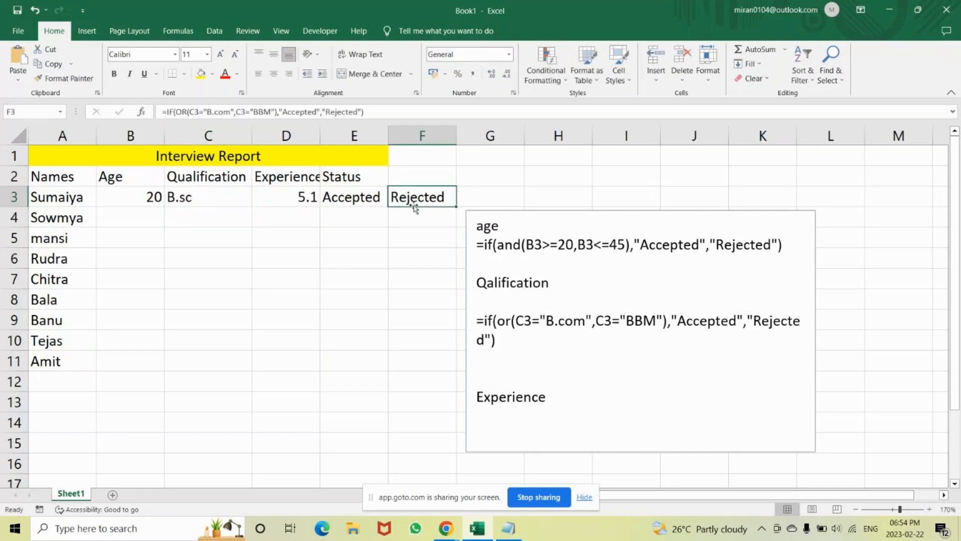
left_click(357, 197)
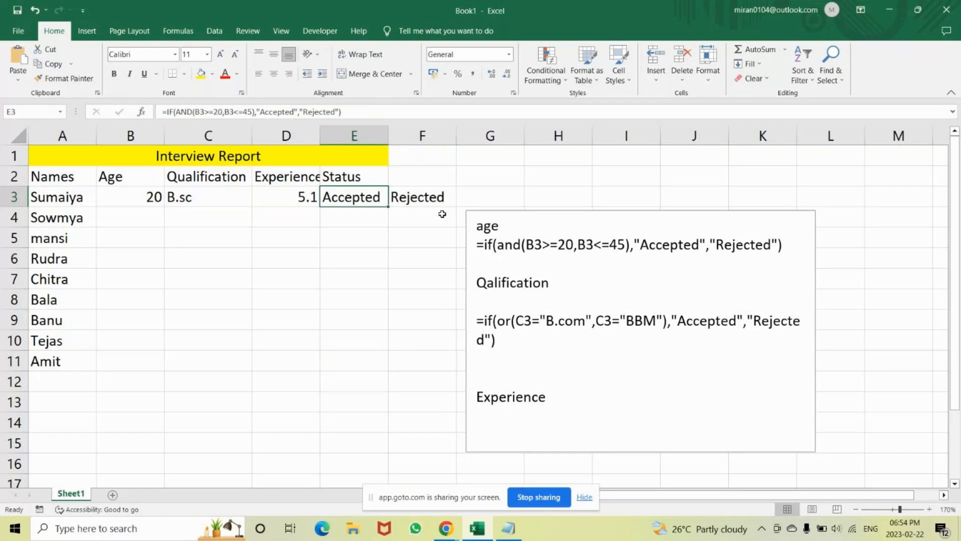
left_click(431, 195)
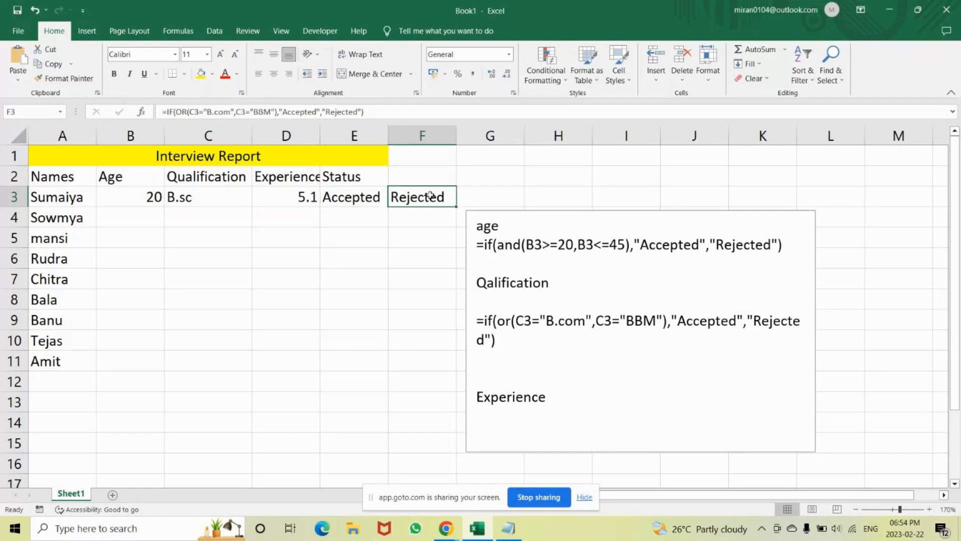
Remove one empty line above the "Experience" heading in the text box.
left_click(501, 370)
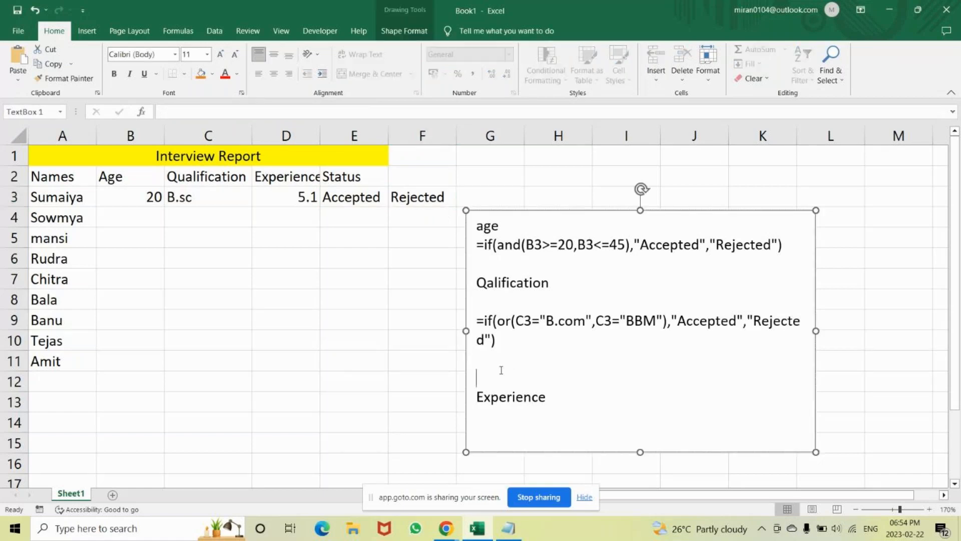
key("BackSpace")
left_click(563, 378)
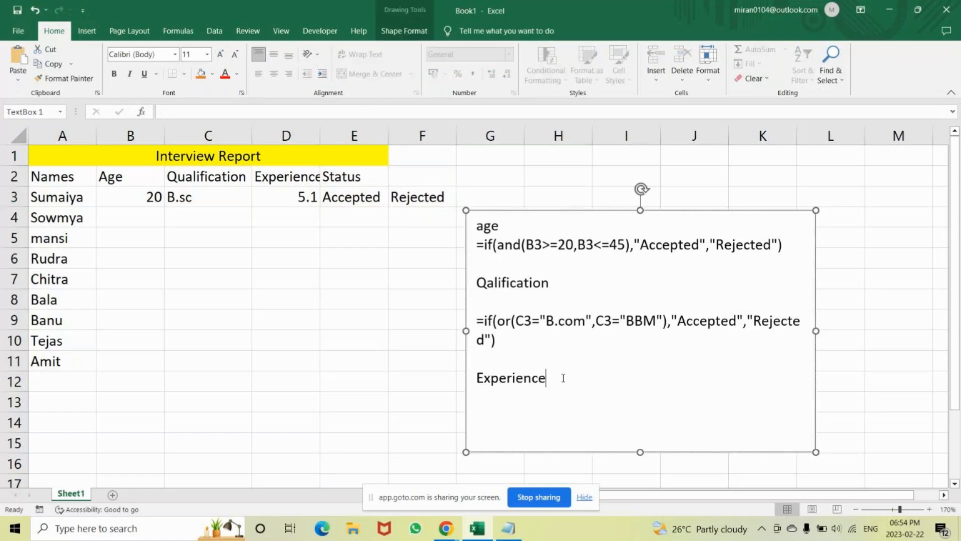
Start a formula with =if(and( on a new line below the "Experience" heading.
key("Return")
type("=if(")
type("and(")
Identify the experience cell and add the conditions D3>=1,D3<=5 with a closing bracket to the experience formula.
left_click(286, 136)
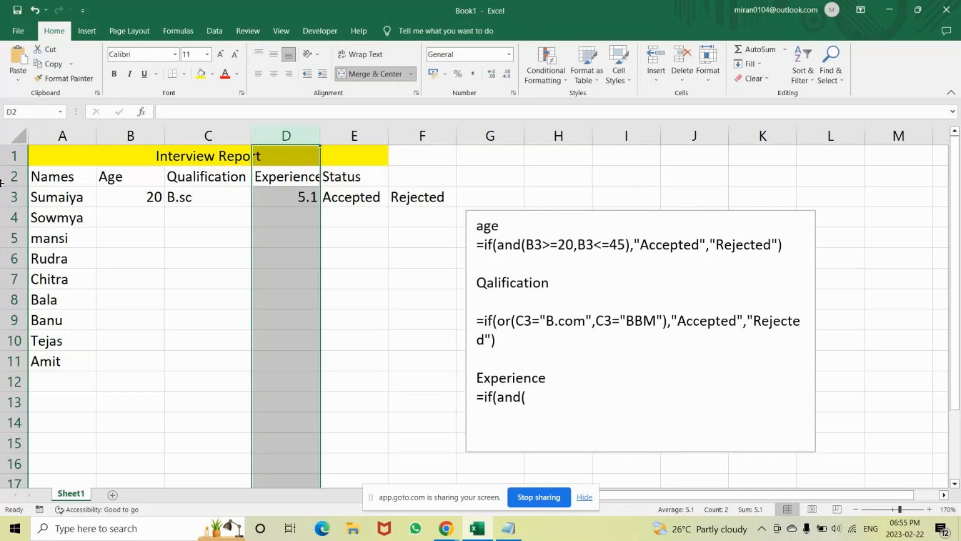
left_click(6, 194)
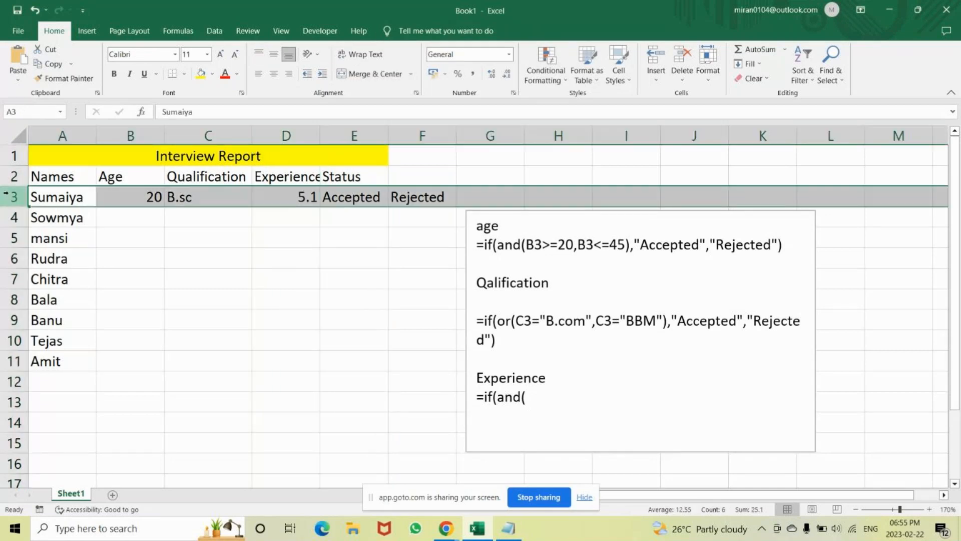
left_click(288, 201)
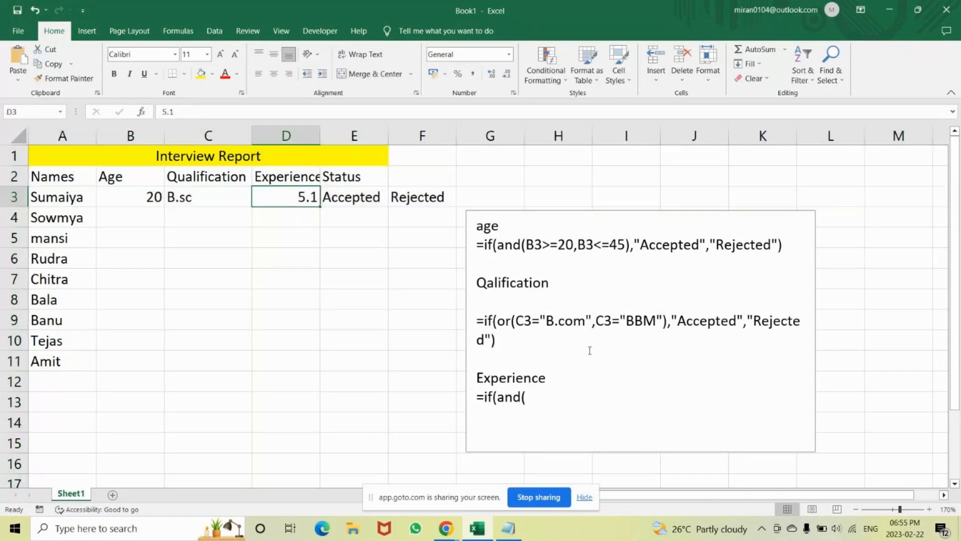
left_click(532, 399)
type("D3")
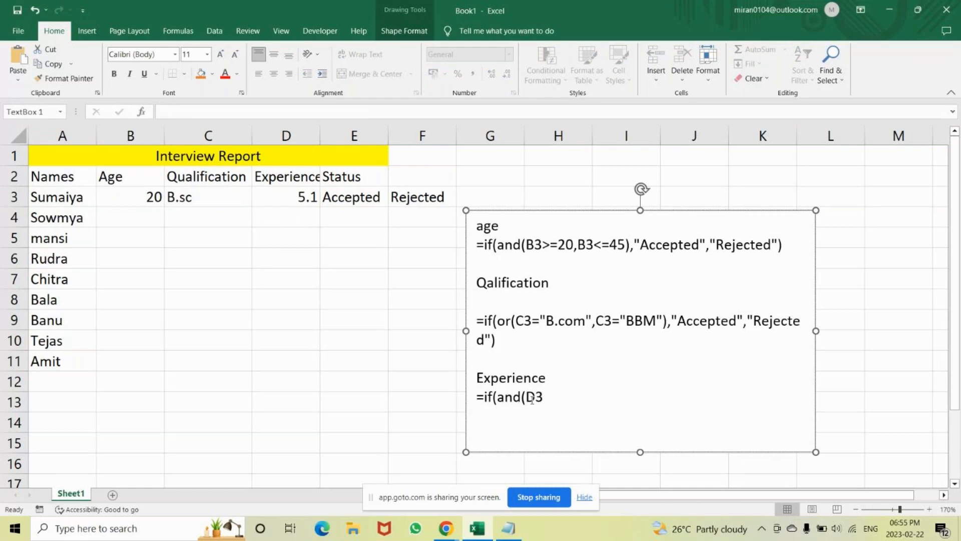
type(">=1,D3<=5)")
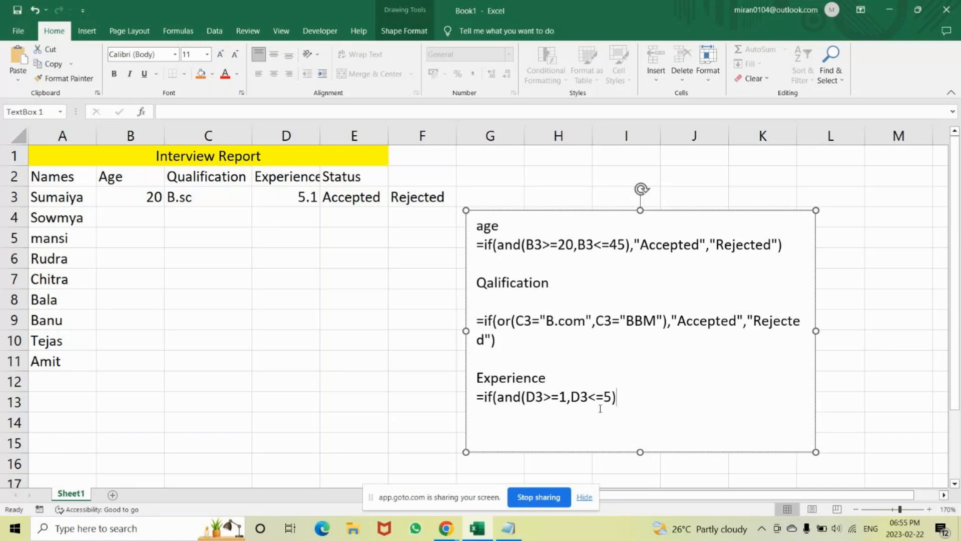
type(",\"Accepted")
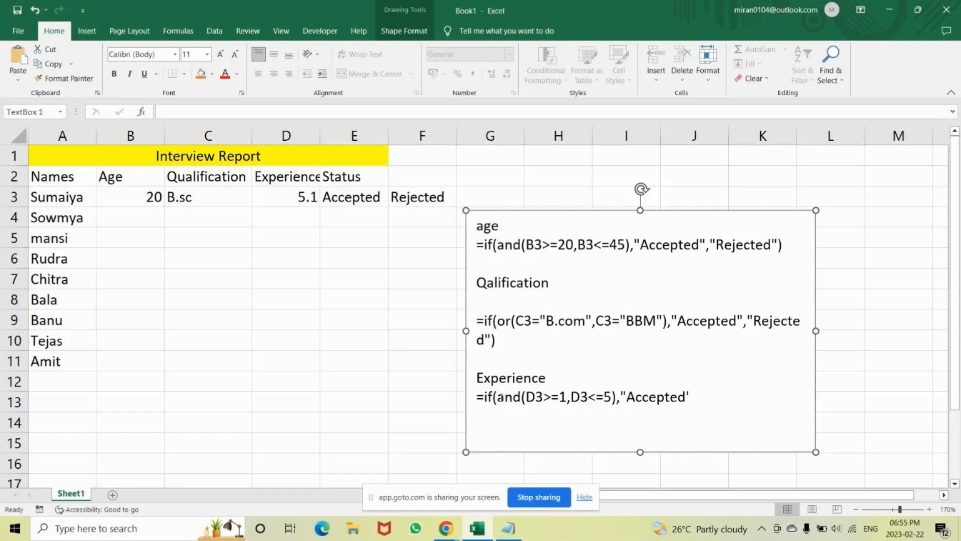
type("\",\"Rejex")
Complete the experience formula with the results "Accepted" and "Rejected" and a closing bracket.
key("BackSpace")
type("cted\"")
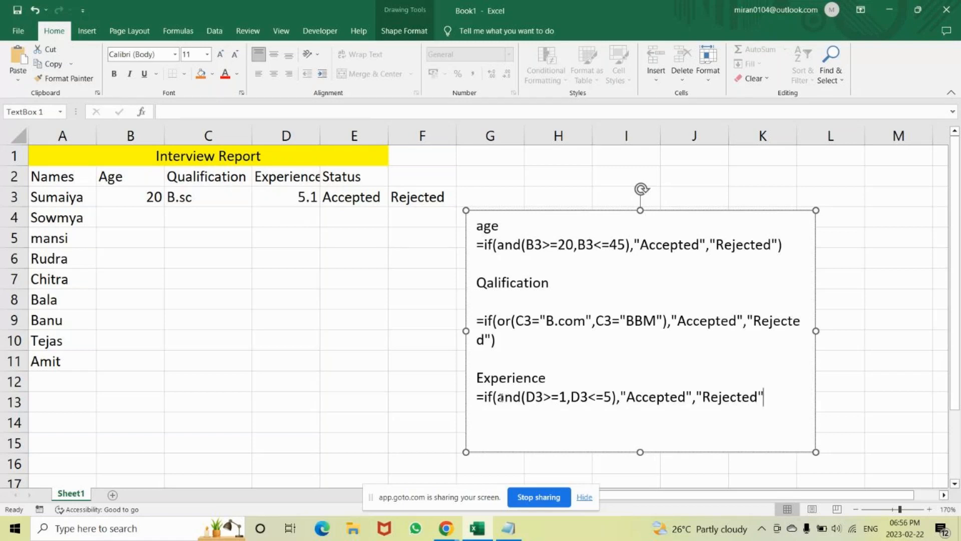
type(")")
Copy the experience formula from the text box into cell G3.
left_click_drag(777, 396, 482, 399)
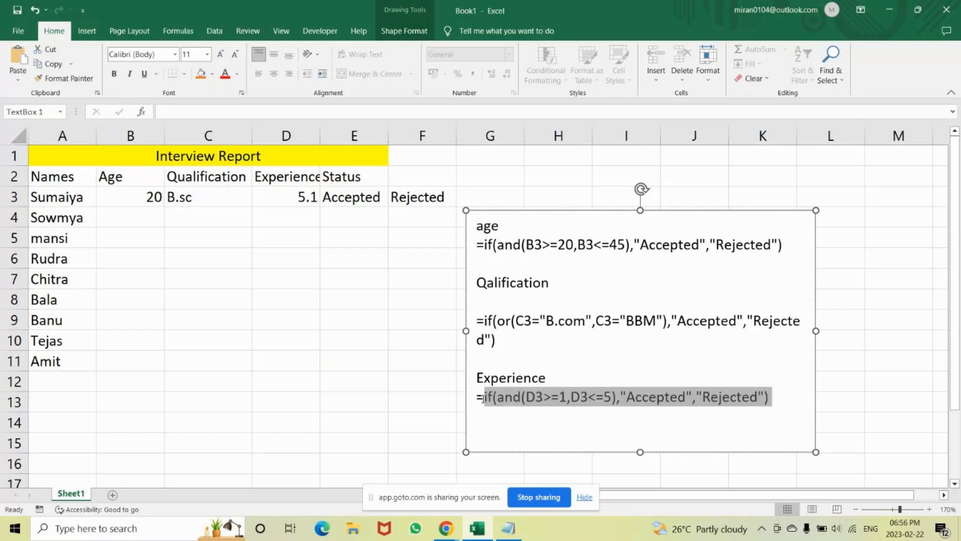
left_click_drag(482, 399, 478, 398)
left_click(481, 192)
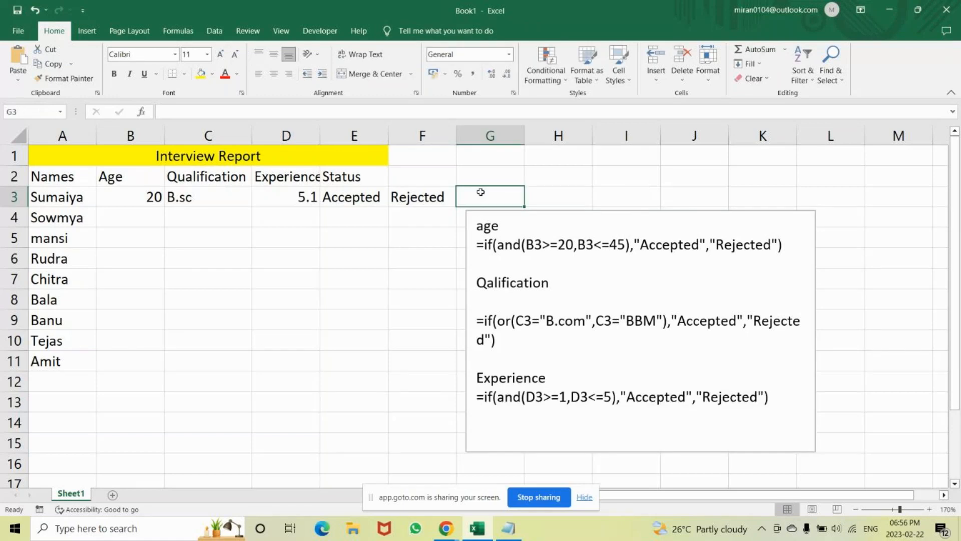
type("=IF(AND(D3>=1,D3<=5),\"Accepted\",\"Rejected\")")
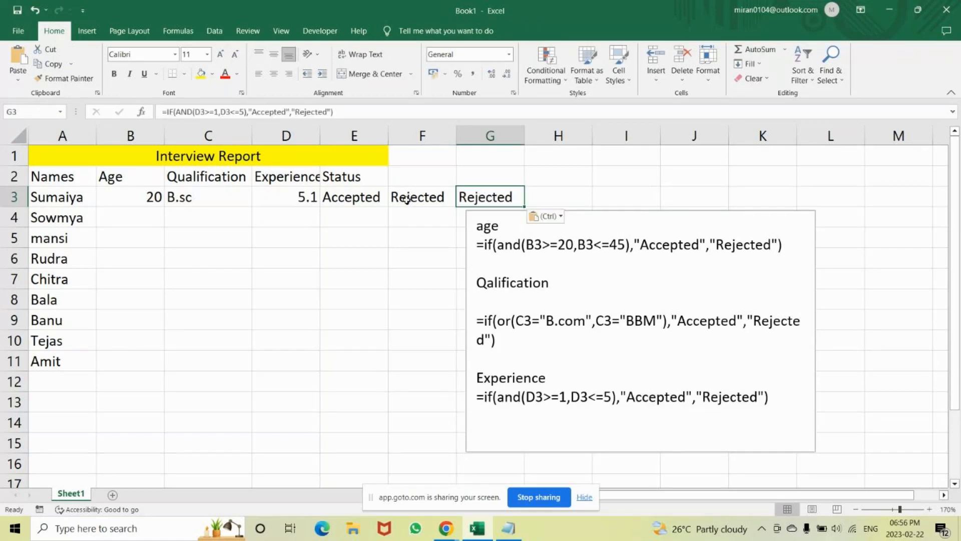
Change the experience value in D3 to 4 and check the formula in G3.
left_click(289, 198)
type("4")
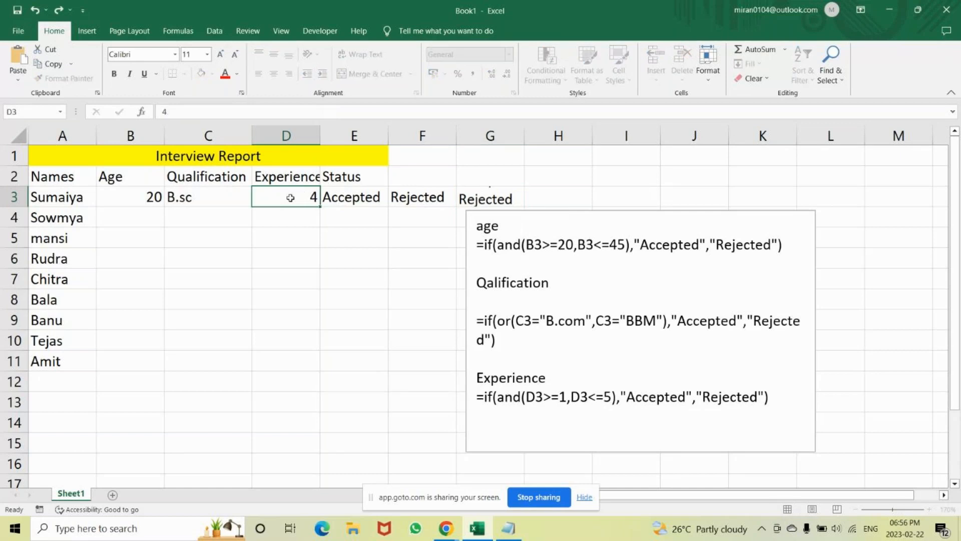
key("Return")
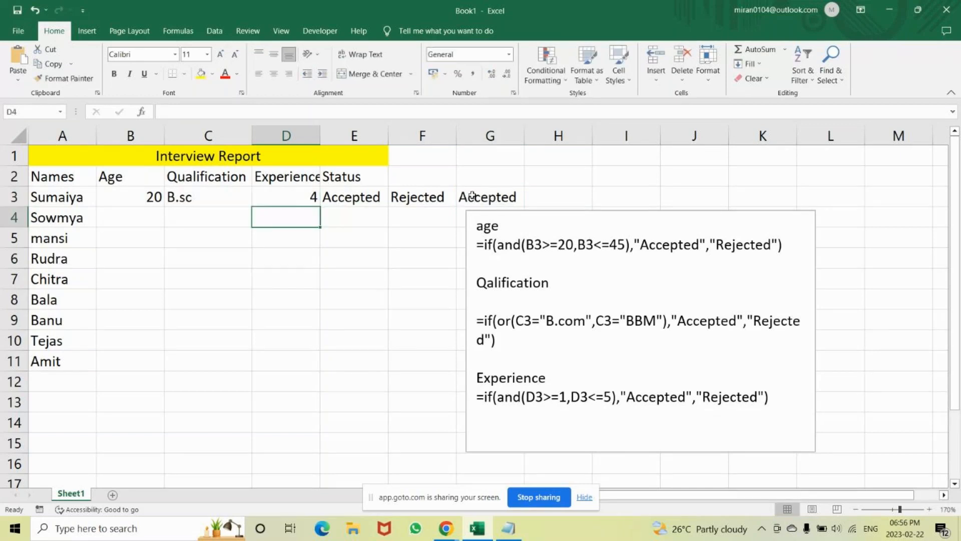
left_click(472, 196)
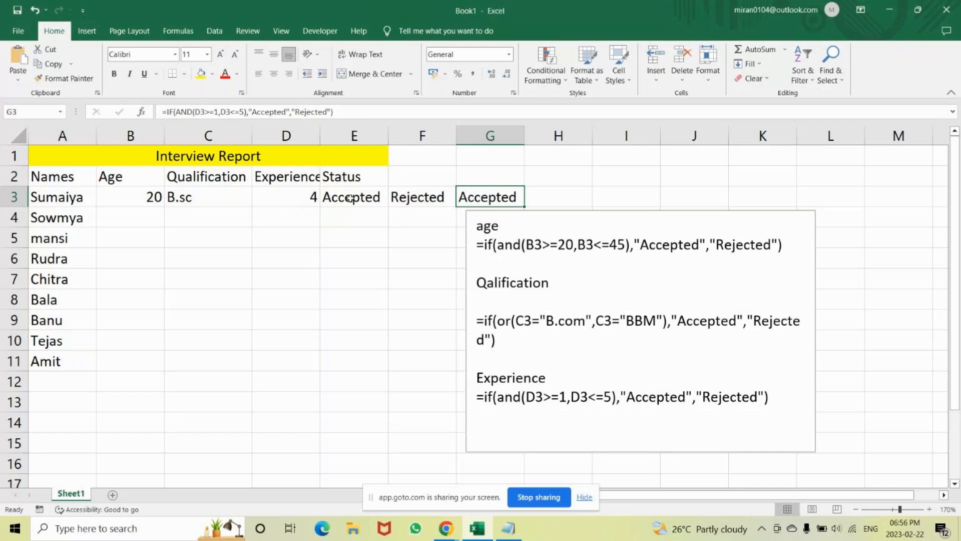
Compare the separate formula results in E3:G3 with the age, qualification and experience values in B3:D3.
left_click_drag(350, 198, 508, 197)
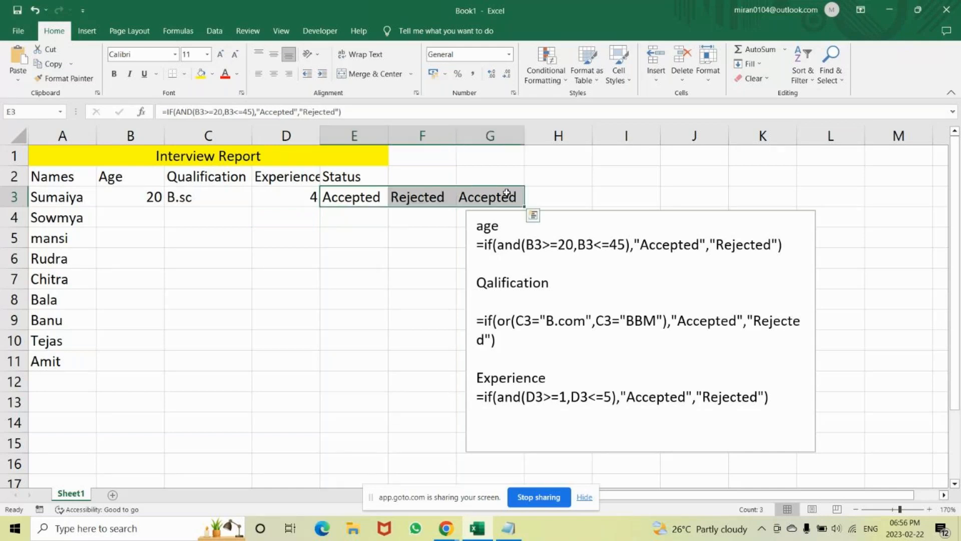
left_click(415, 198)
left_click(340, 197)
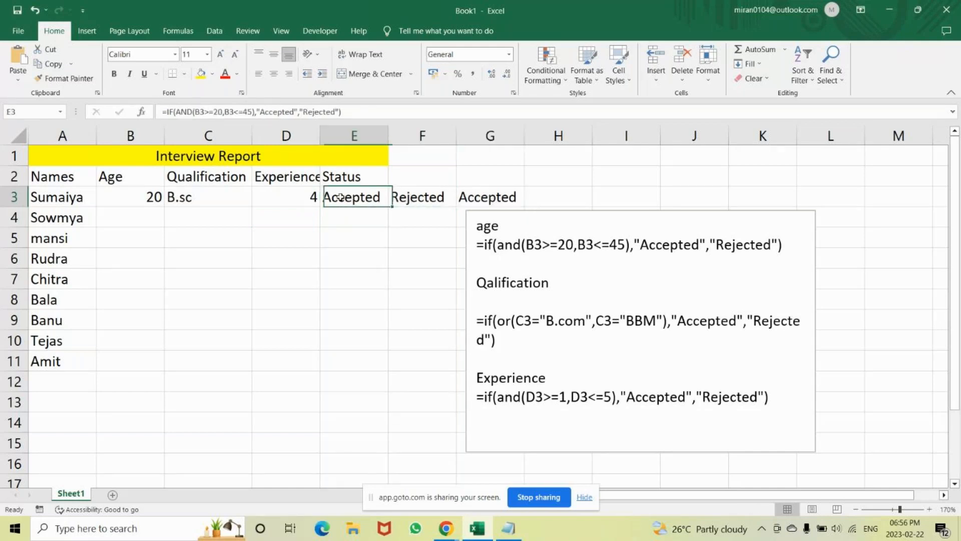
left_click_drag(340, 197, 493, 198)
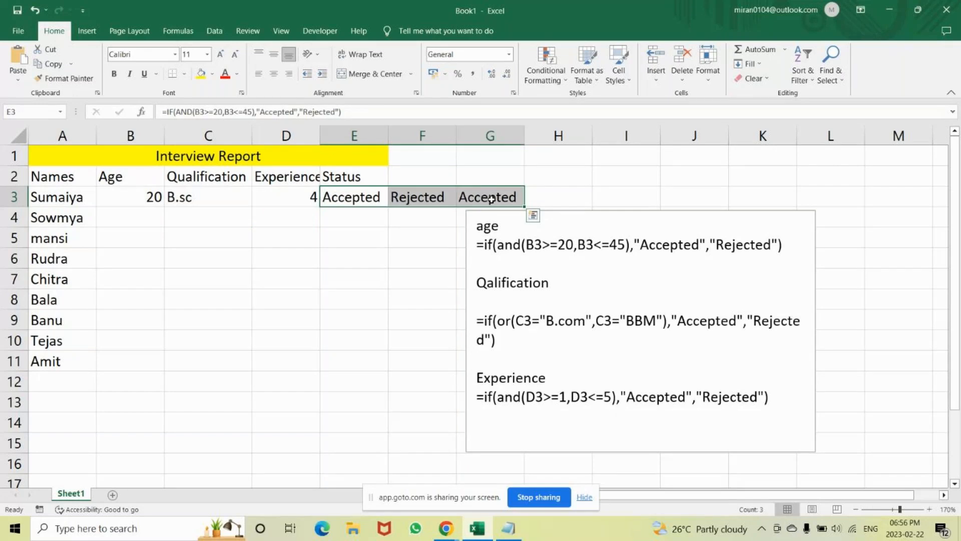
left_click(353, 199)
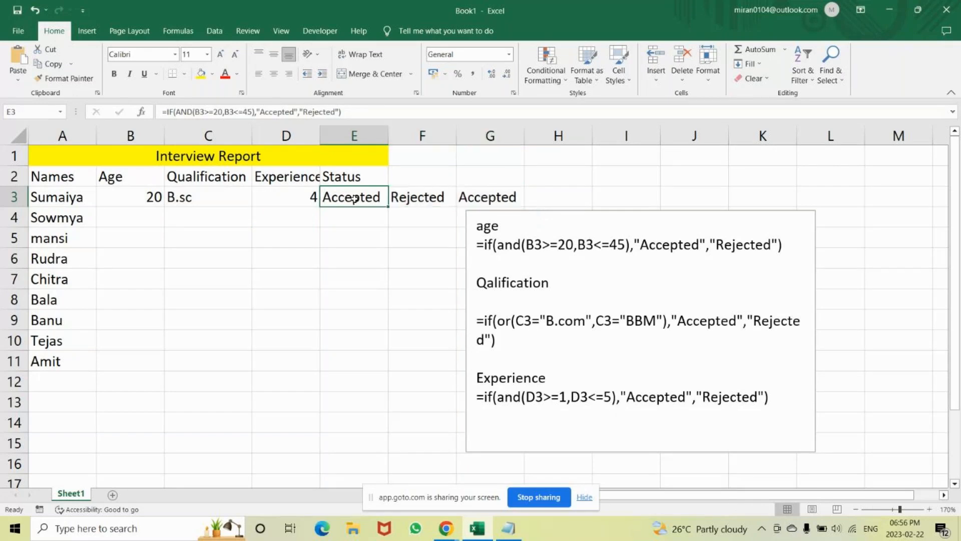
left_click_drag(354, 198, 493, 197)
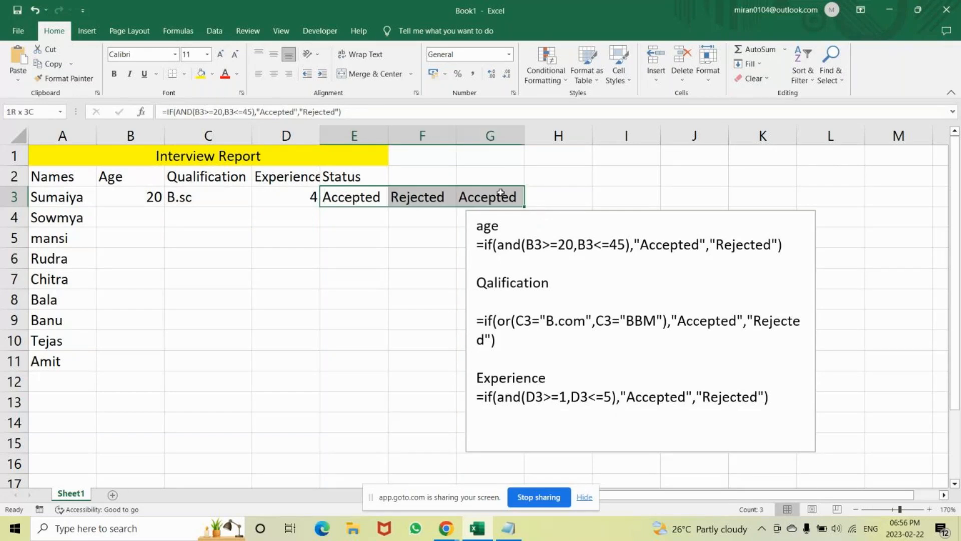
left_click_drag(129, 195, 307, 198)
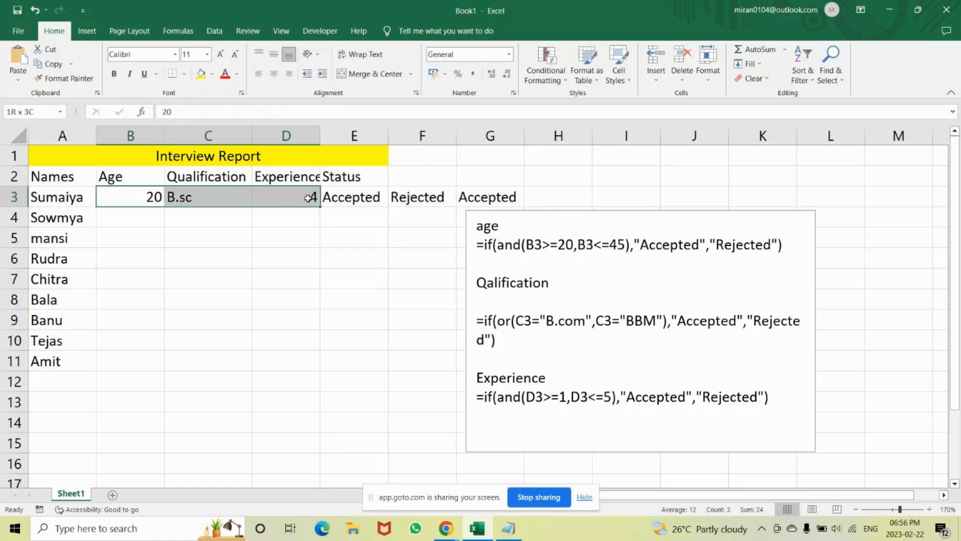
left_click(133, 188)
left_click(208, 196)
left_click(287, 195)
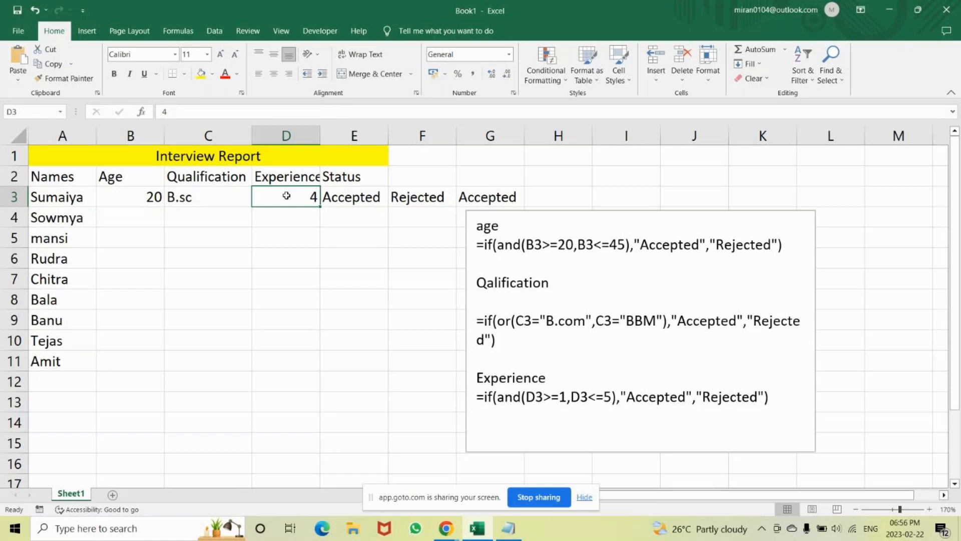
left_click_drag(133, 195, 299, 202)
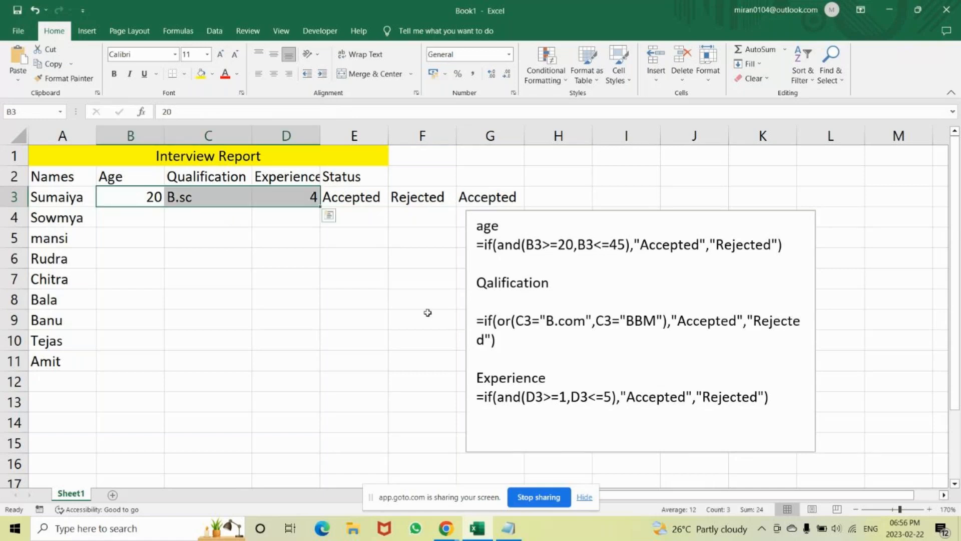
left_click(343, 199)
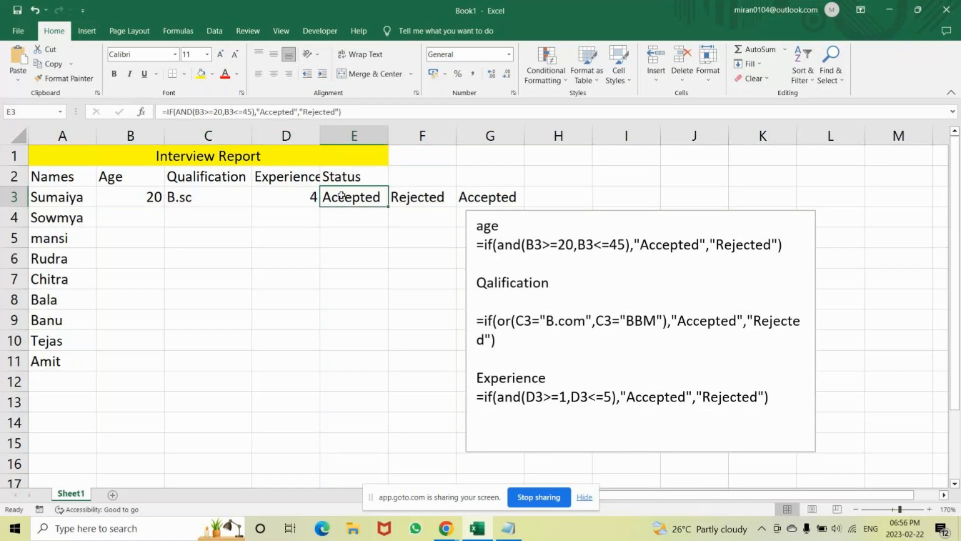
left_click_drag(151, 199, 296, 199)
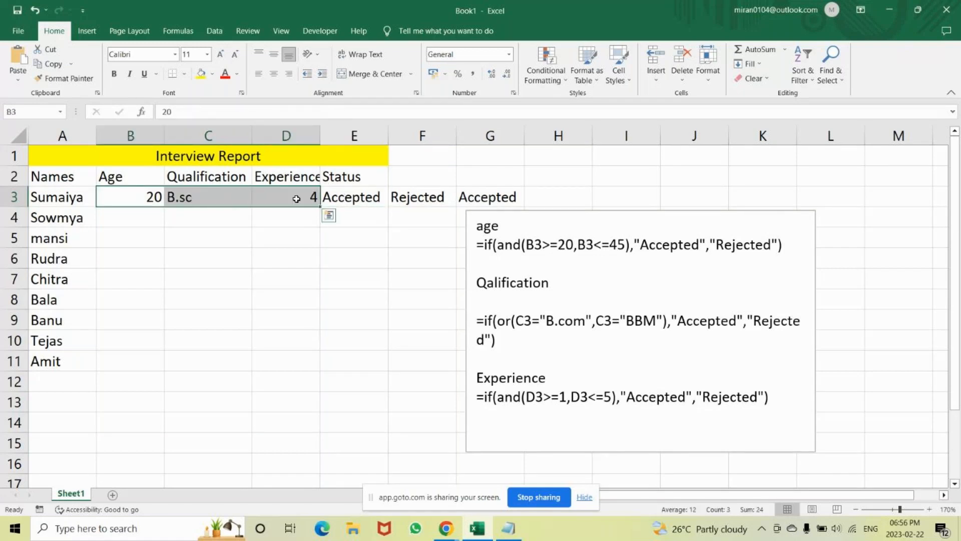
left_click(432, 196)
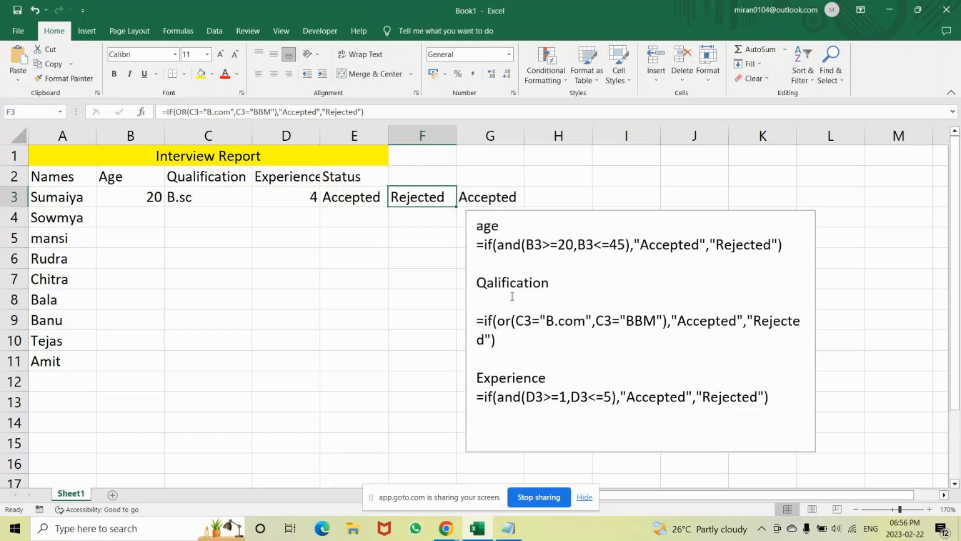
Clear the three test formulas from cells G3, F3 and E3.
left_click(485, 194)
key("Delete")
key("Return")
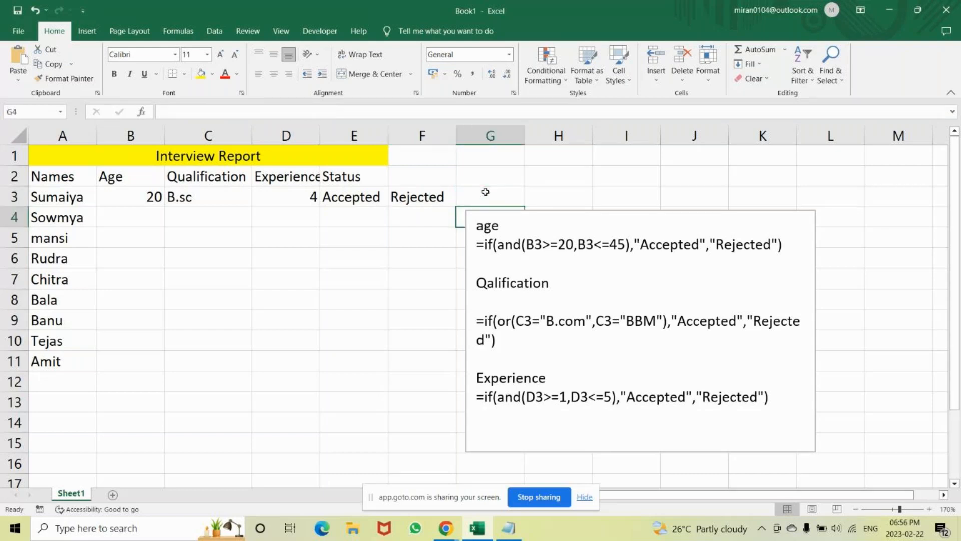
key("Up")
key("Left")
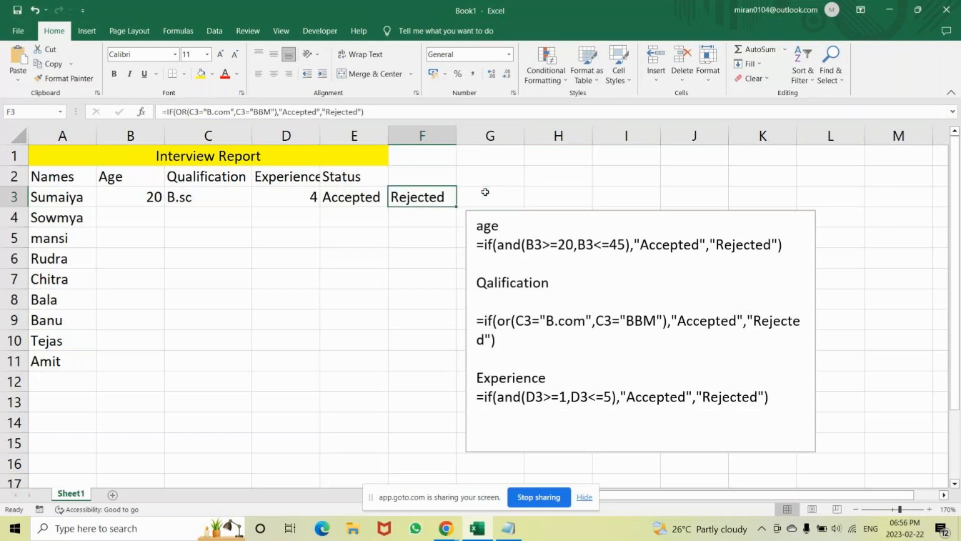
left_click(348, 199)
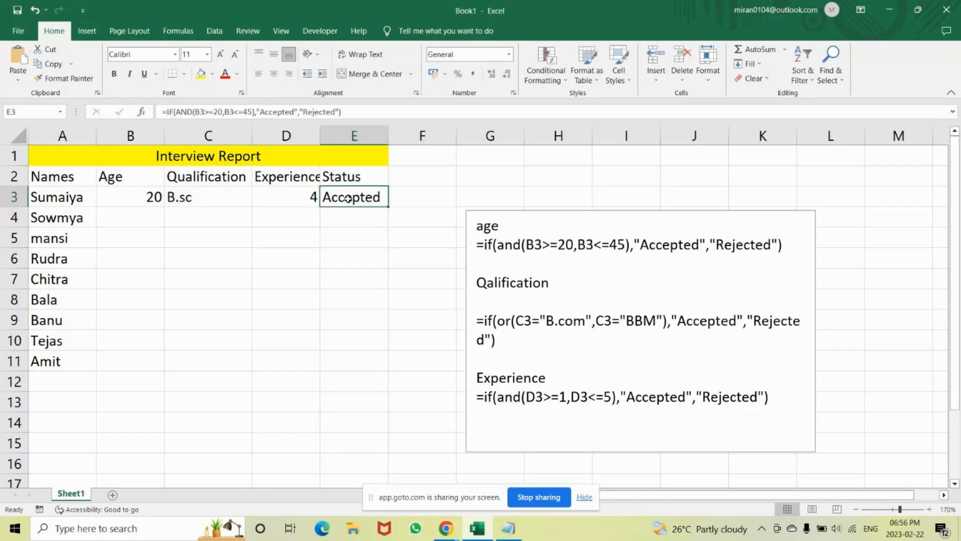
key("Delete")
key("Return")
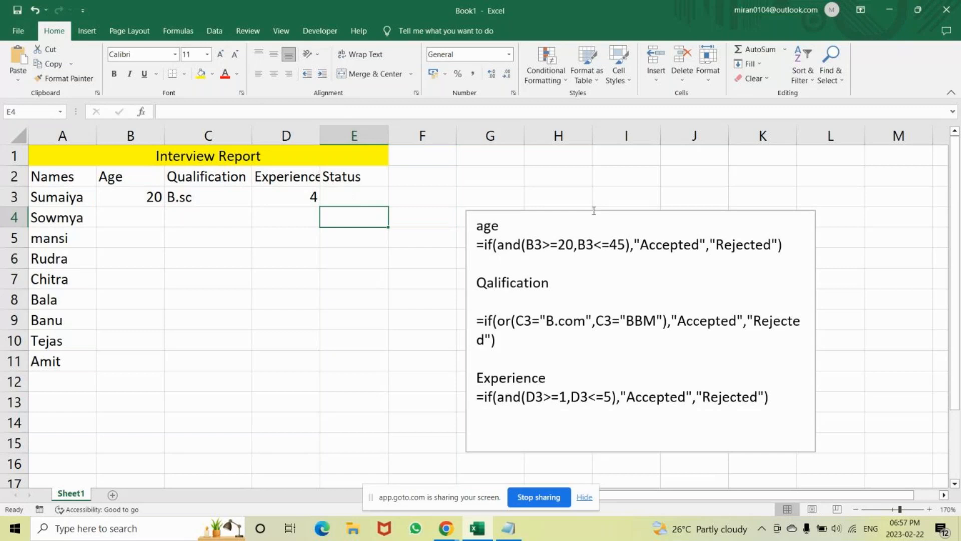
Widen the formula text box to start at column C and move it down to begin near row 5.
left_click(491, 226)
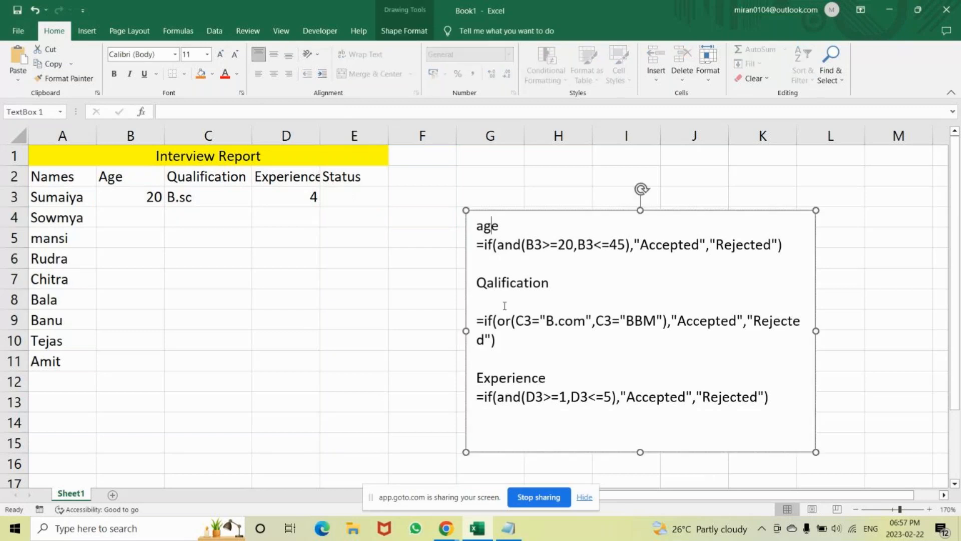
left_click_drag(465, 330, 181, 330)
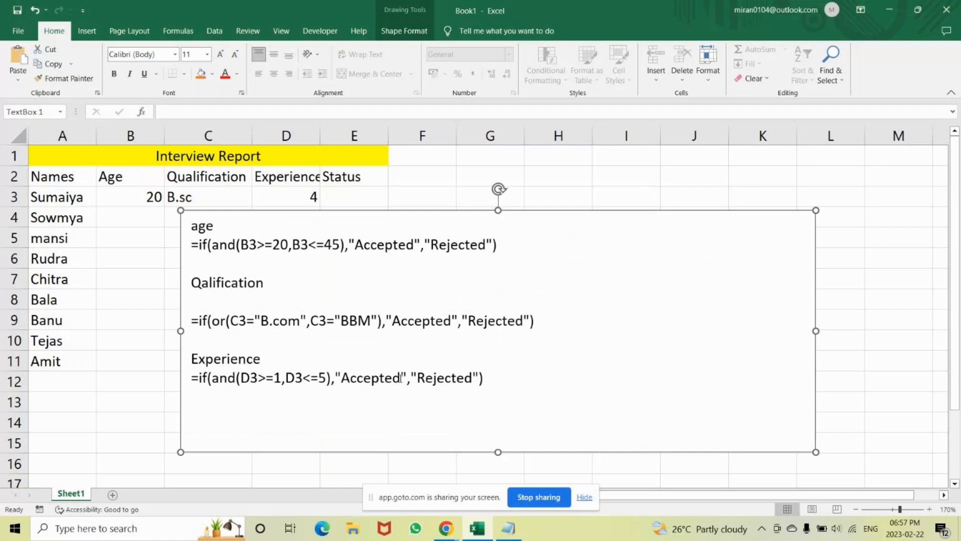
left_click_drag(419, 210, 416, 236)
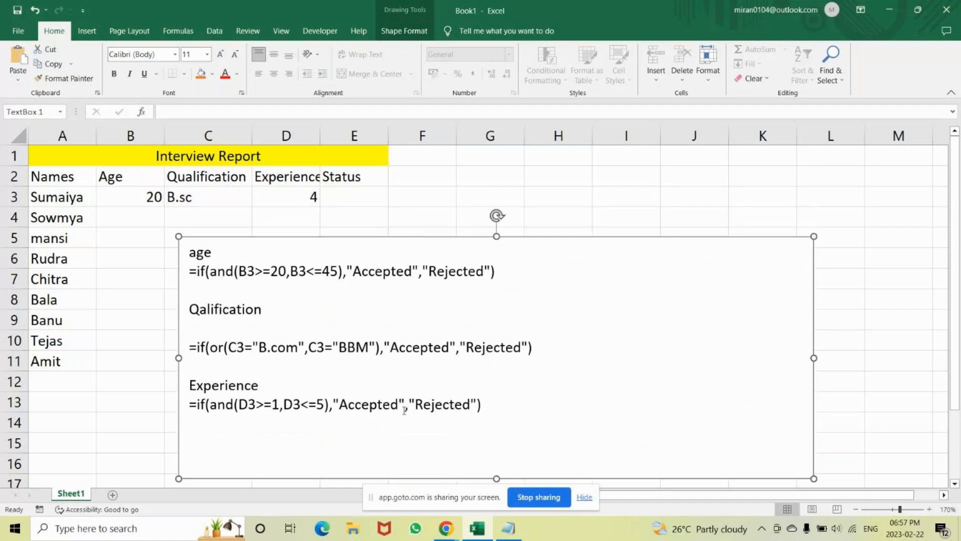
Remove the blank line under the Qalification heading and add the heading "final Output" below the experience formula.
left_click(196, 329)
key("Delete")
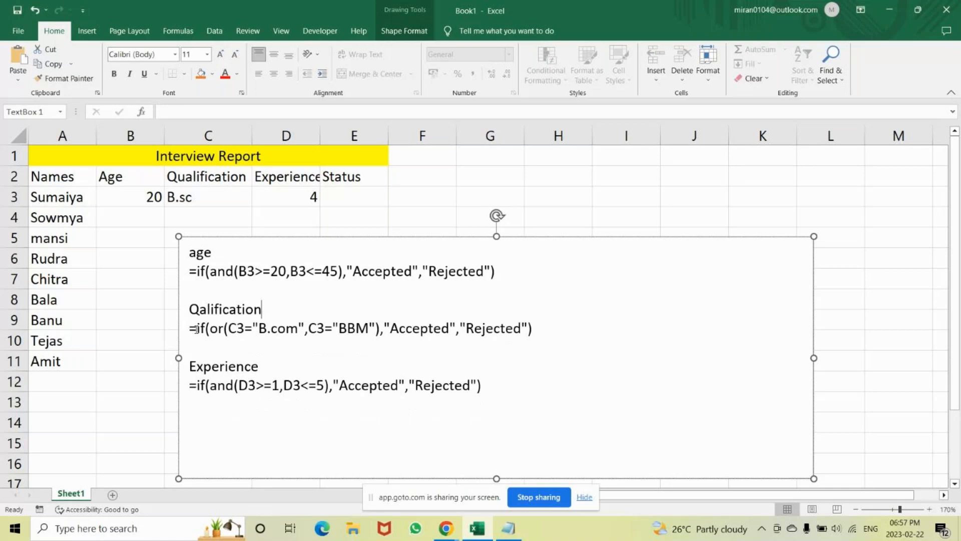
left_click(199, 429)
type("final Out")
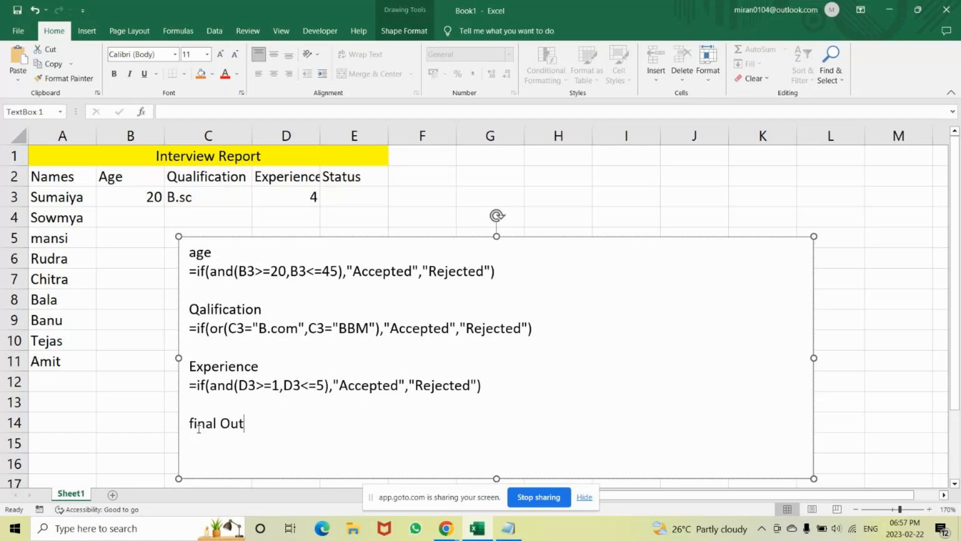
type("put")
key("Return")
Underline the "final Output" heading and start a new line below it.
left_click_drag(276, 435, 189, 423)
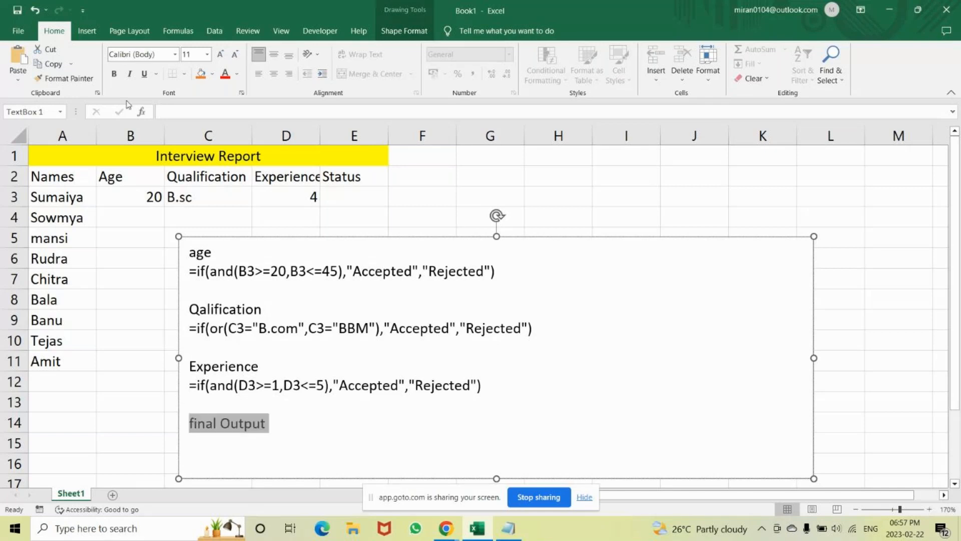
left_click(145, 75)
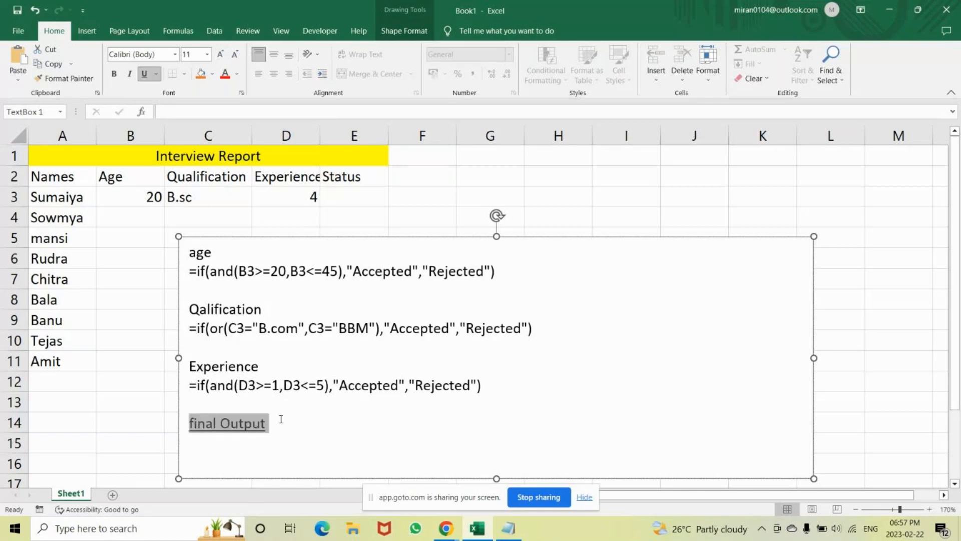
left_click(280, 419)
key("Return")
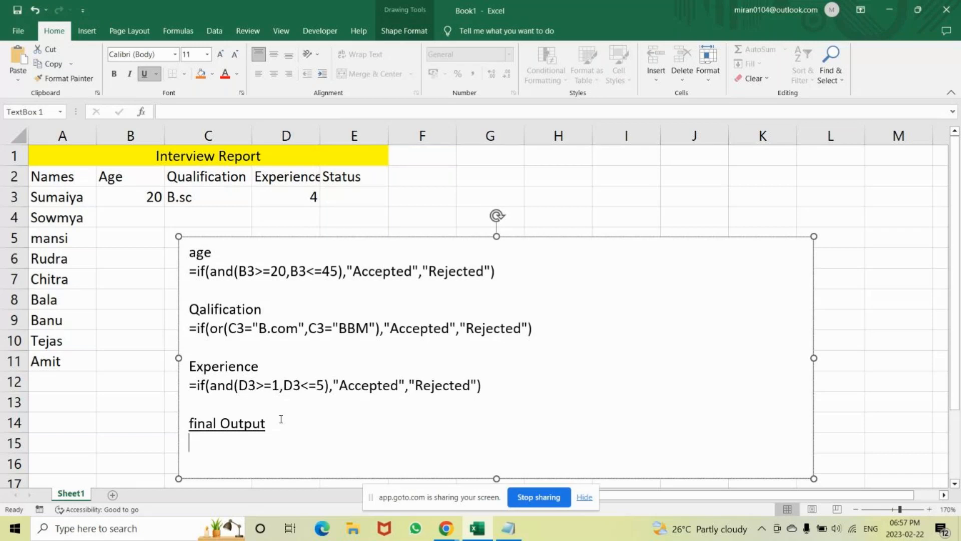
Copy the age formula below the "final Output" heading, and move and heighten the text box to make room around it.
left_click(343, 198)
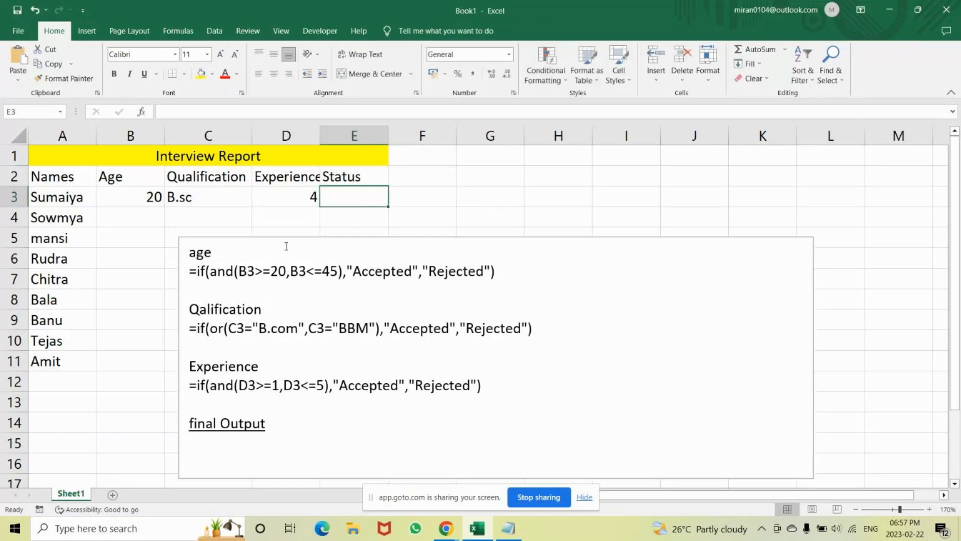
left_click_drag(191, 271, 495, 270)
key("ctrl+c")
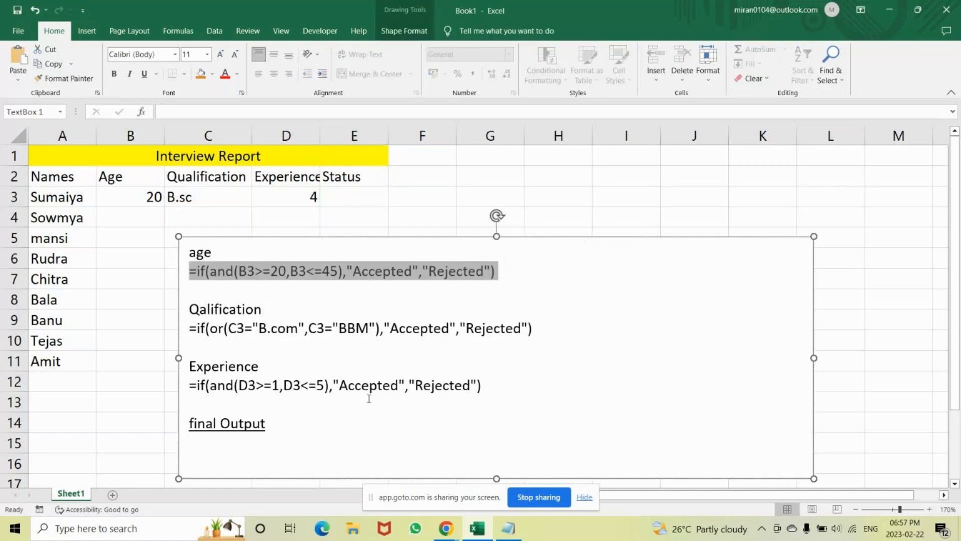
left_click(198, 443)
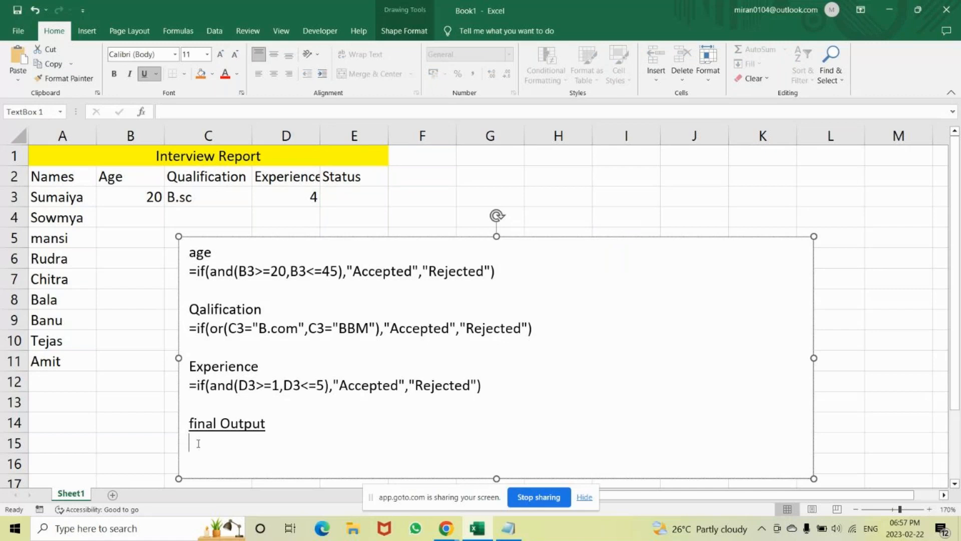
key("Return")
key("ctrl+v")
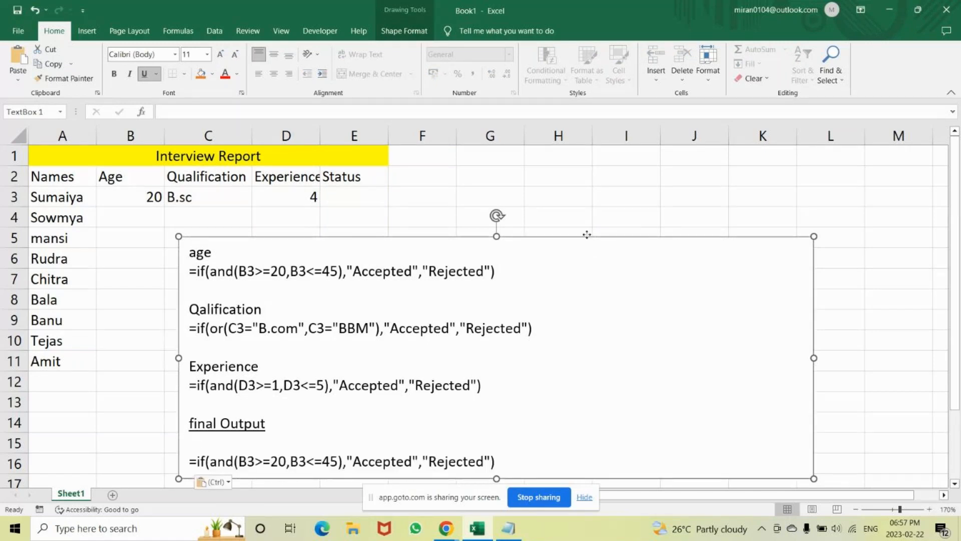
left_click_drag(587, 235, 641, 204)
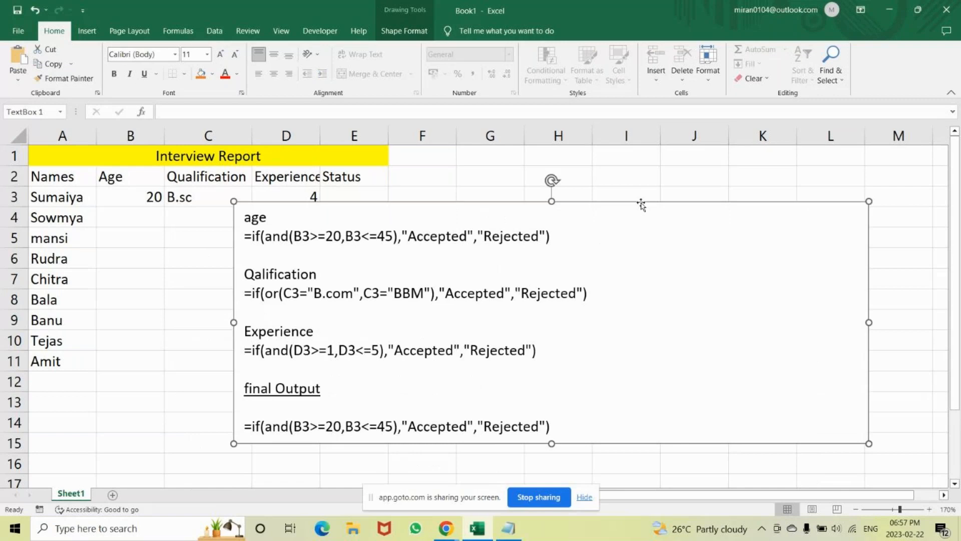
left_click_drag(551, 443, 552, 480)
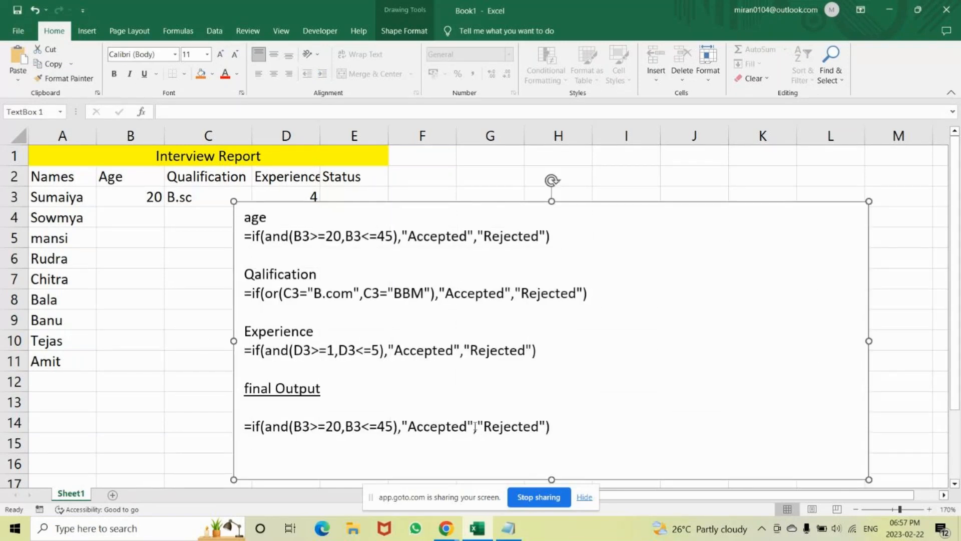
Highlight the "Accepted" result in the formula below the "final Output" heading.
left_click_drag(483, 426, 407, 425)
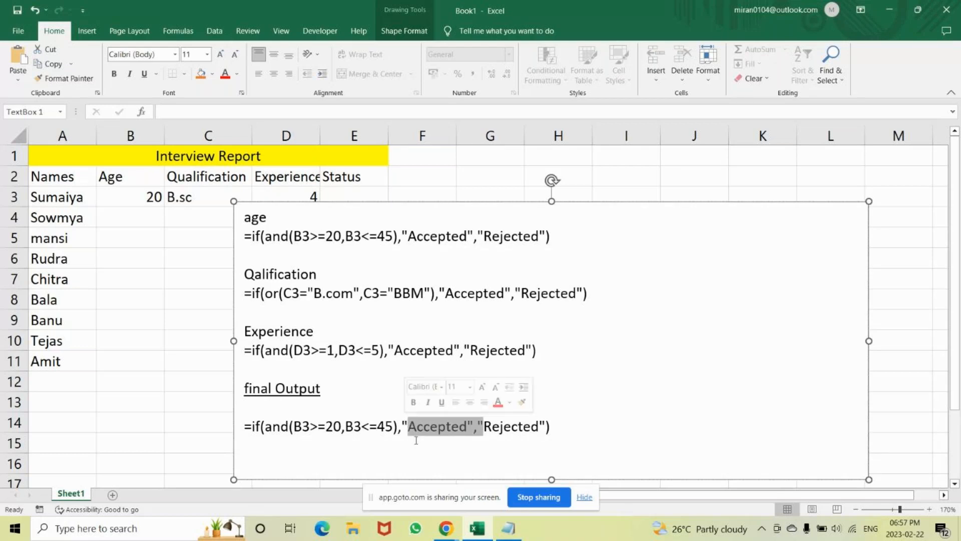
key("shift+Left")
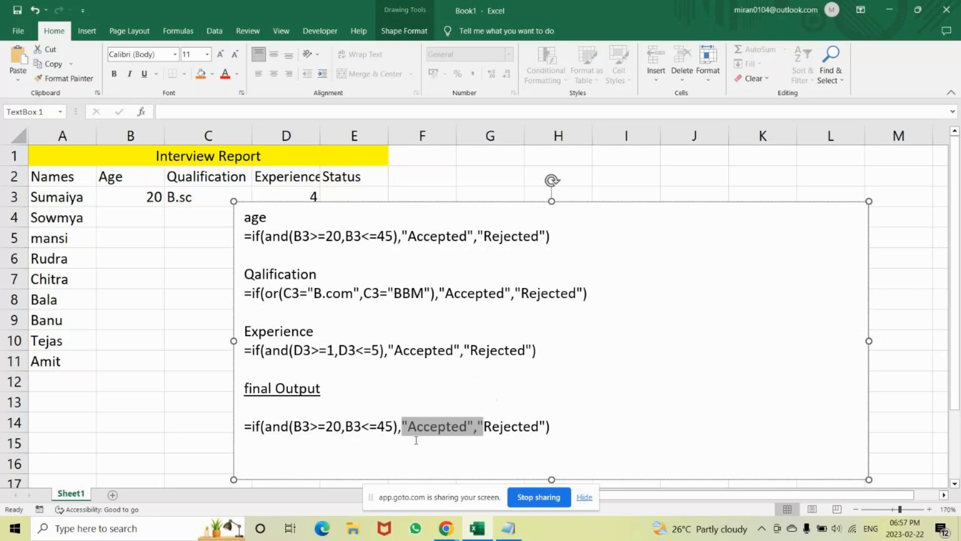
left_click(472, 422)
key("shift+Left")
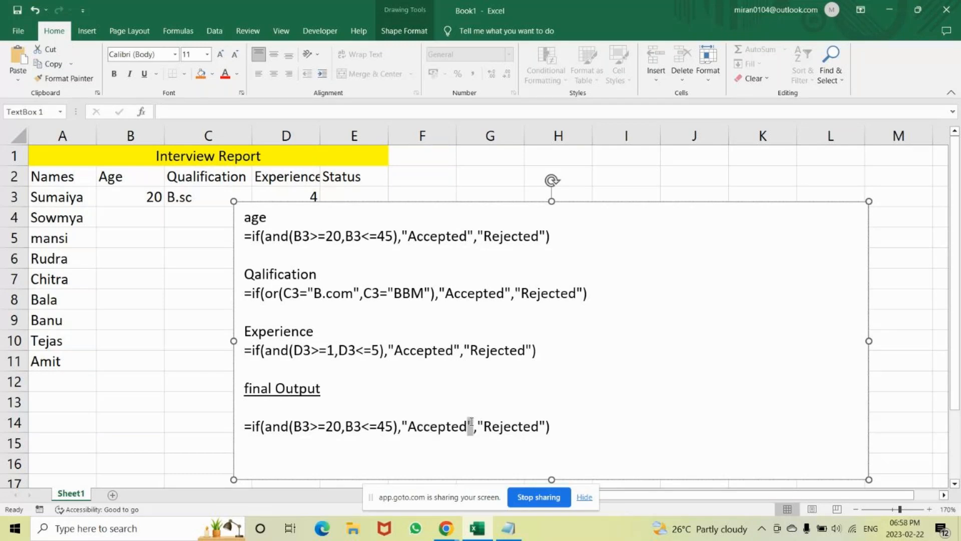
key("shift+Left")
key("shift+Left")
key("shift+Left")
key("shift+Left")
key("shift+Left")
key("shift+Left")
key("shift+Left")
key("shift+Left")
key("shift+Left")
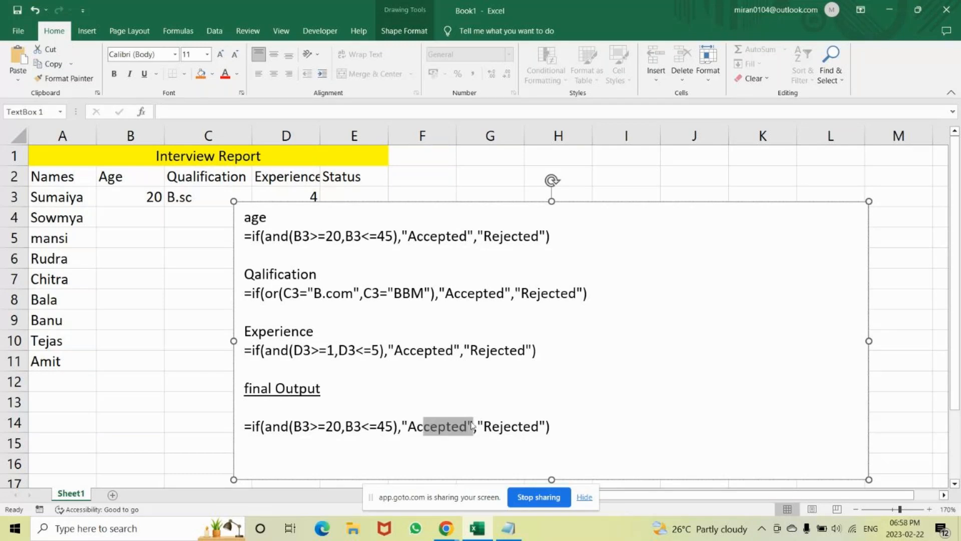
Copy the qualification formula and paste it over the "Accepted" result in the final Output formula.
left_click_drag(608, 304, 521, 303)
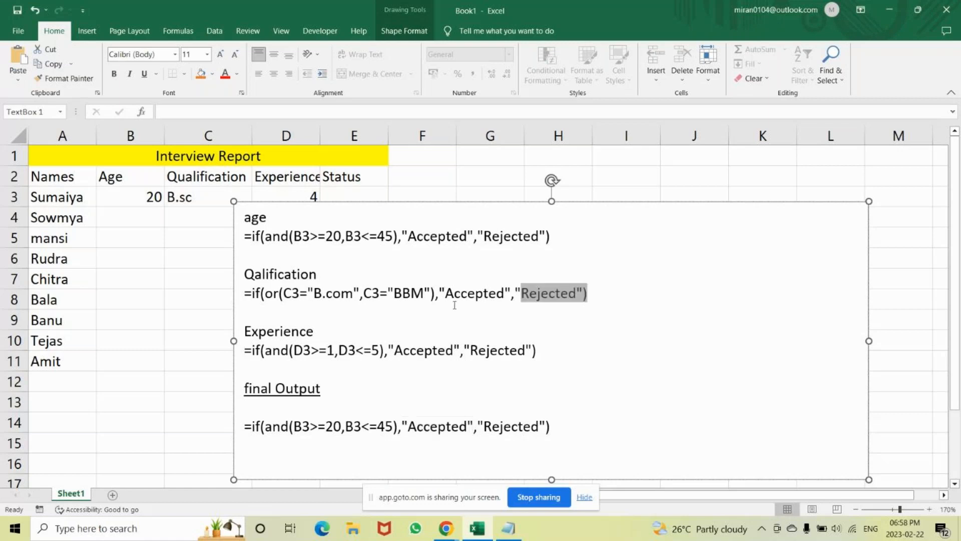
left_click_drag(455, 304, 243, 294)
key("ctrl+c")
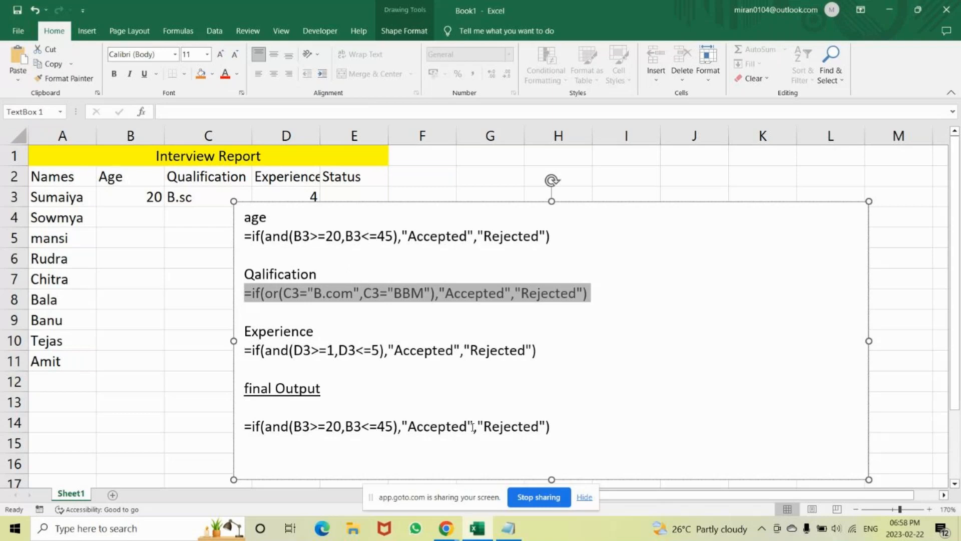
left_click_drag(472, 427, 408, 427)
left_click(473, 427)
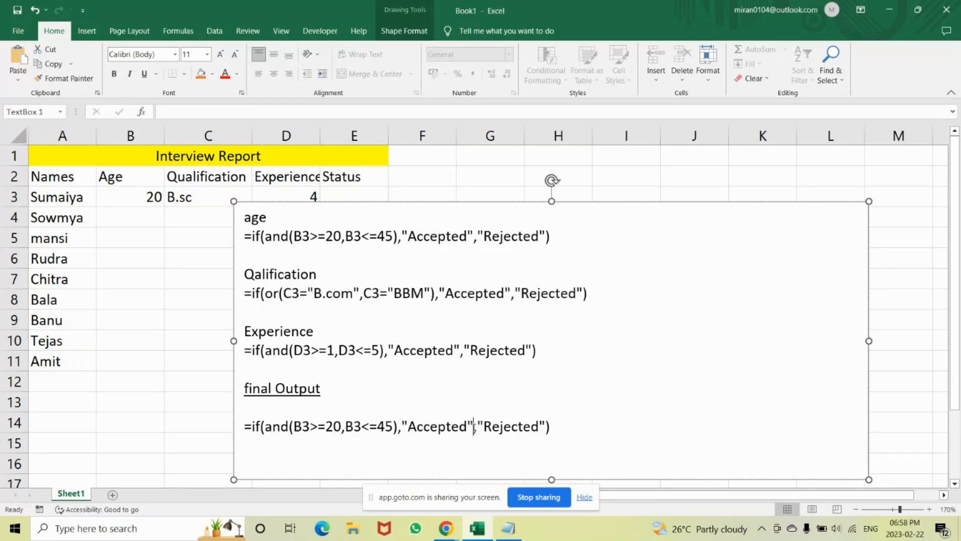
key("shift+Left")
key("shift+Left")
key("shift+Left")
key("shift+Left")
key("shift+Left")
key("shift+Left")
key("shift+Left")
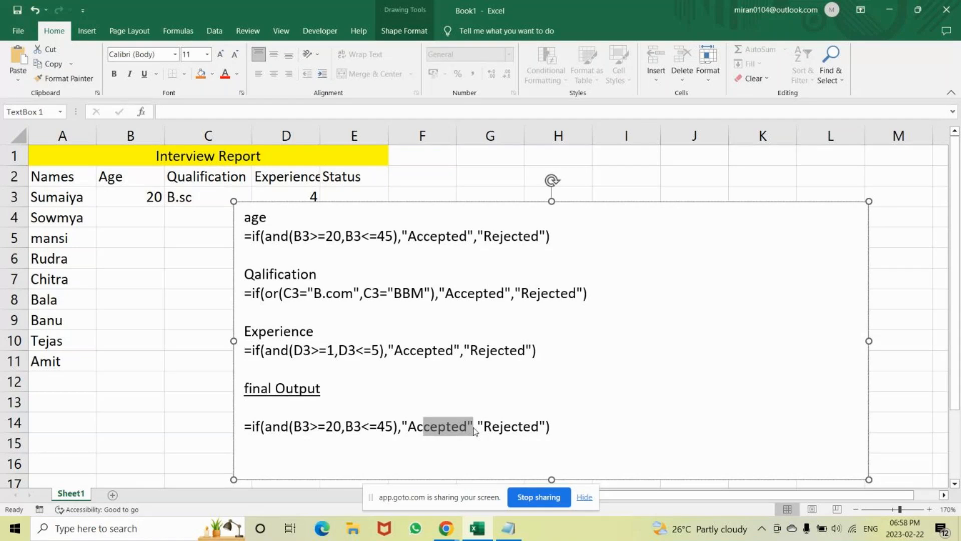
key("shift+Left")
key("shift+Left")
key("shift+Left")
key("ctrl+v")
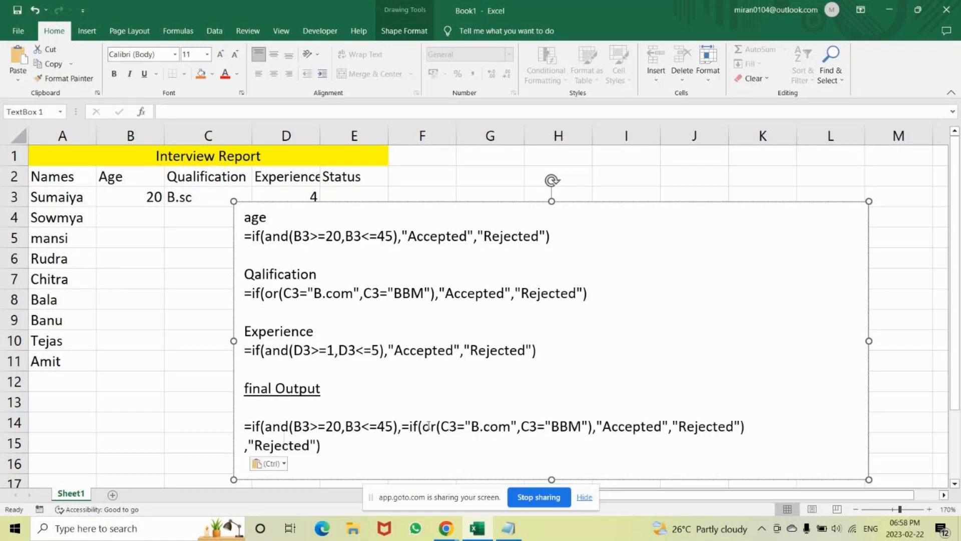
key("ctrl+z")
key("ctrl+y")
key("ctrl+v")
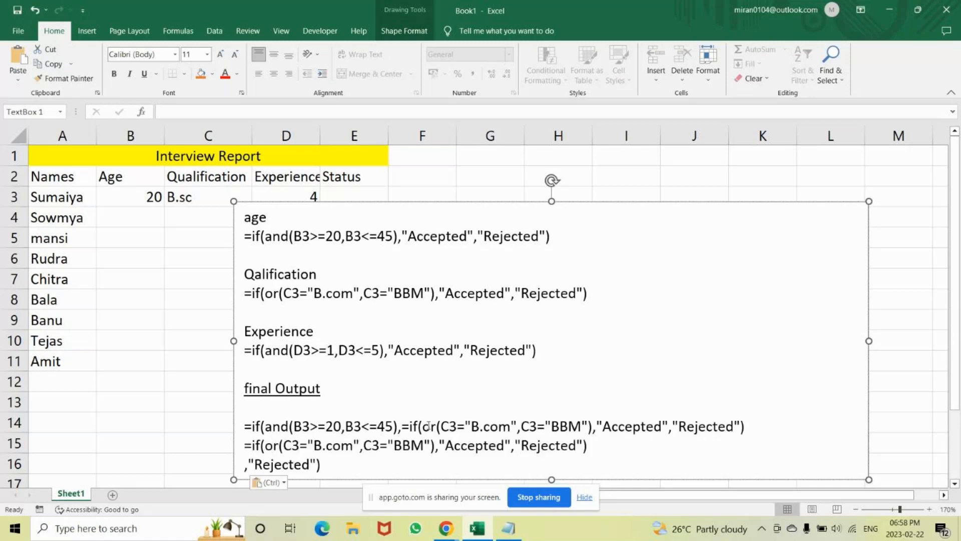
key("ctrl+v")
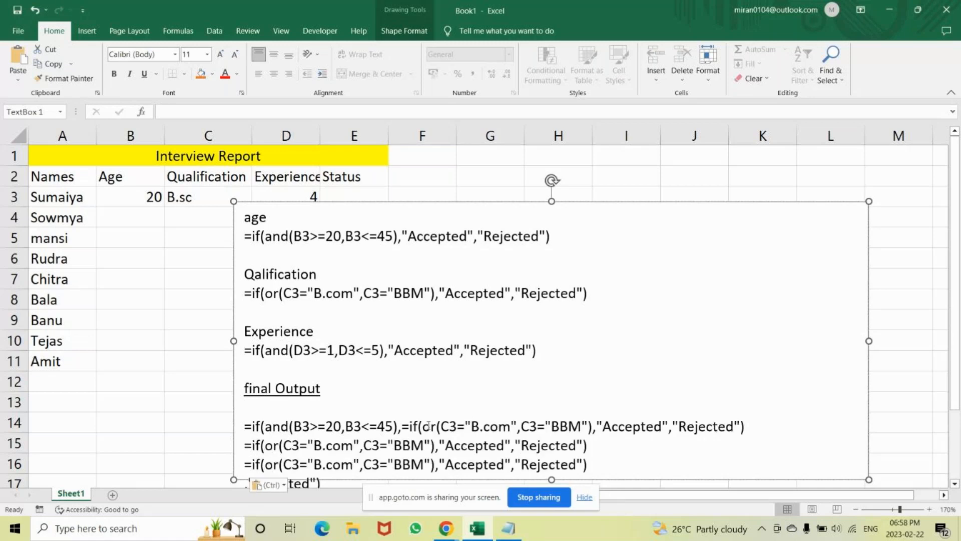
key("ctrl+v")
key("ctrl+z")
key("ctrl+z")
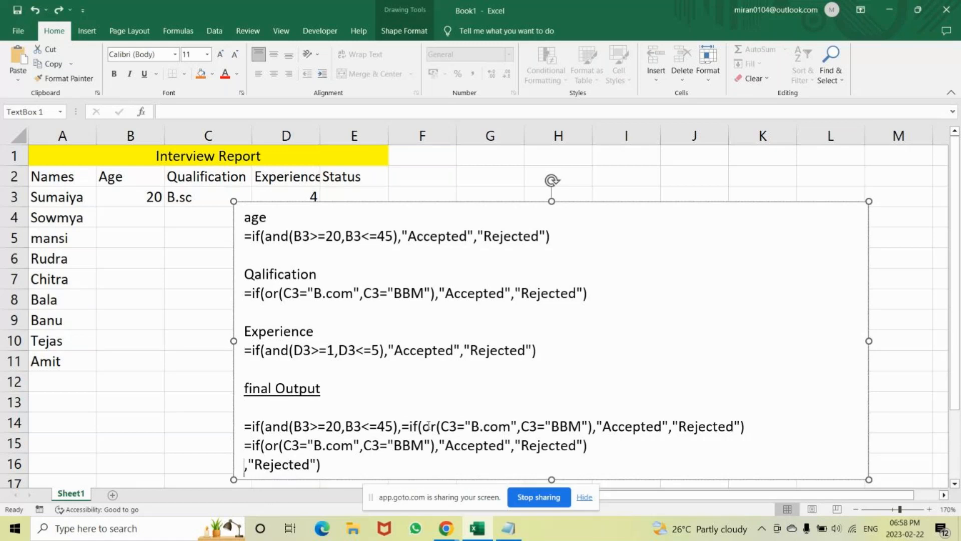
key("ctrl+z")
key("ctrl+z")
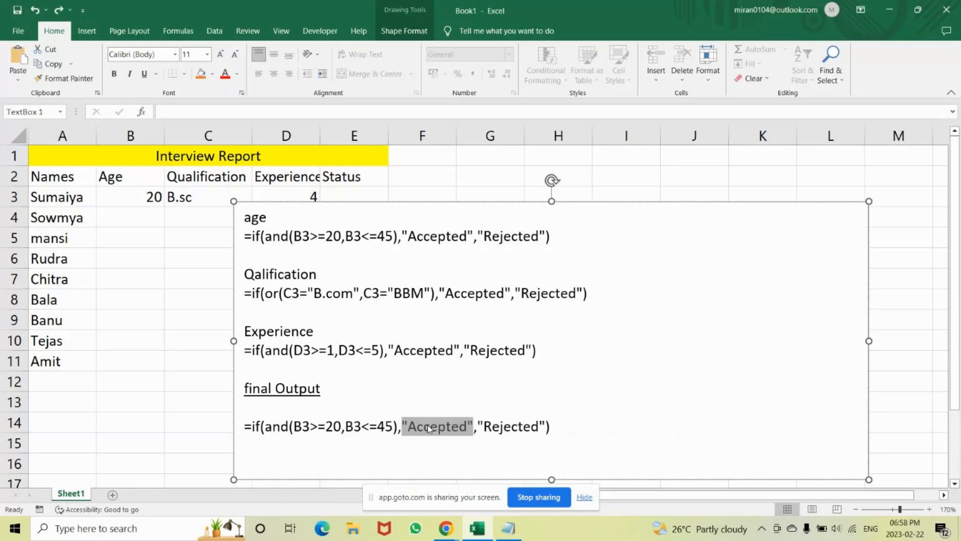
key("ctrl+v")
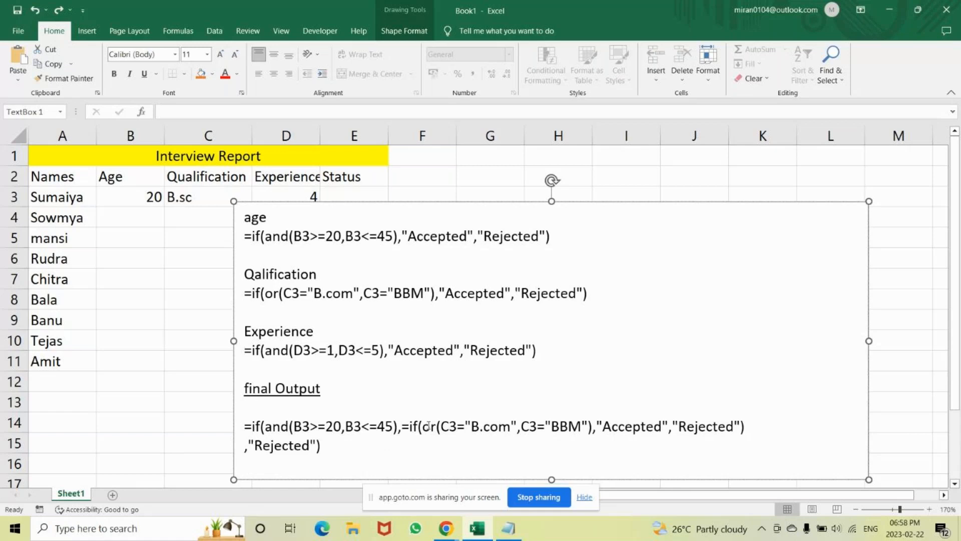
key("ctrl+z")
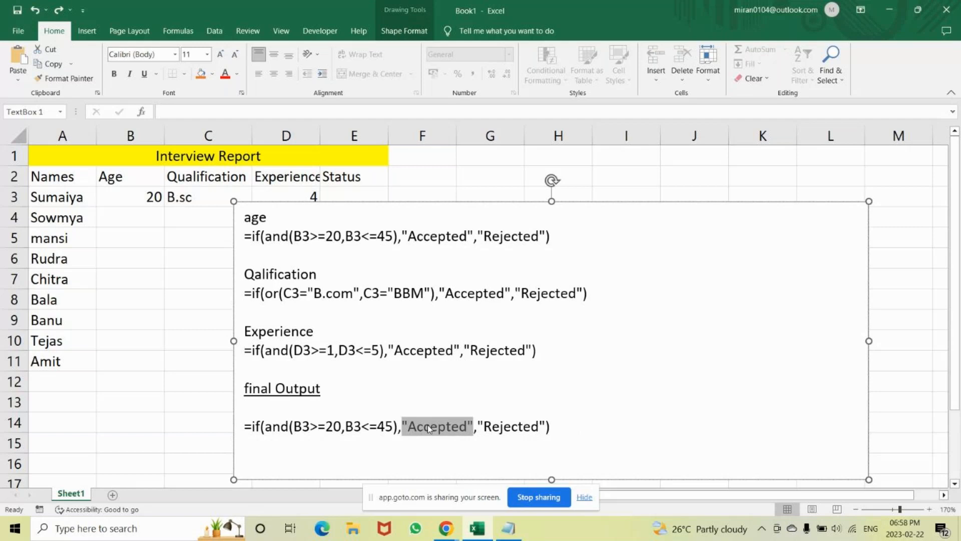
key("ctrl+v")
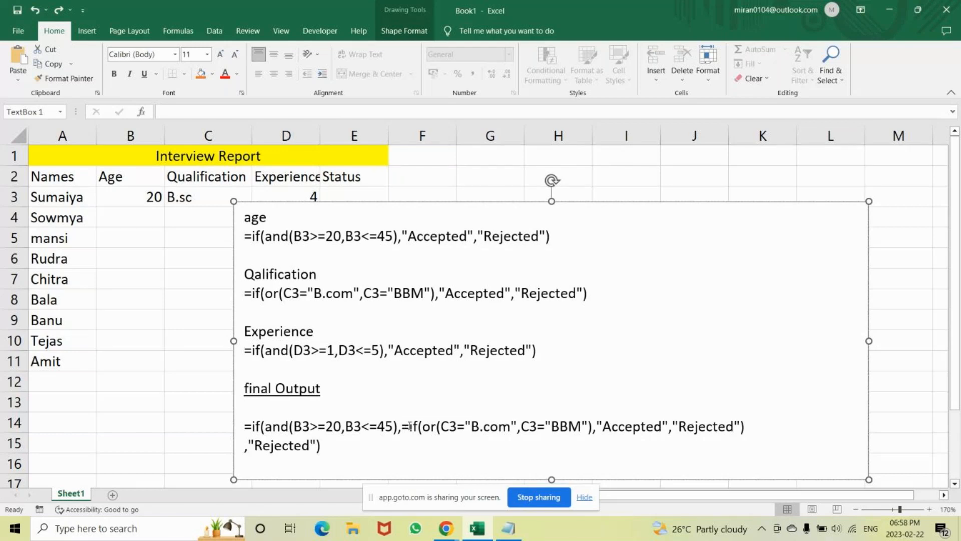
Remove the equals sign before the nested qualification IF in the final Output formula and check the nested part.
left_click(410, 426)
key("BackSpace")
type(",")
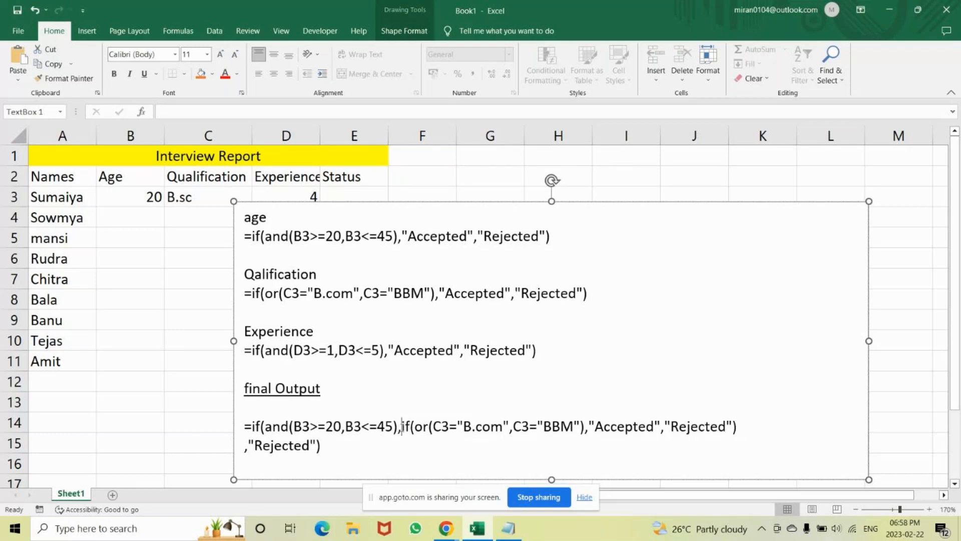
left_click_drag(402, 427, 738, 430)
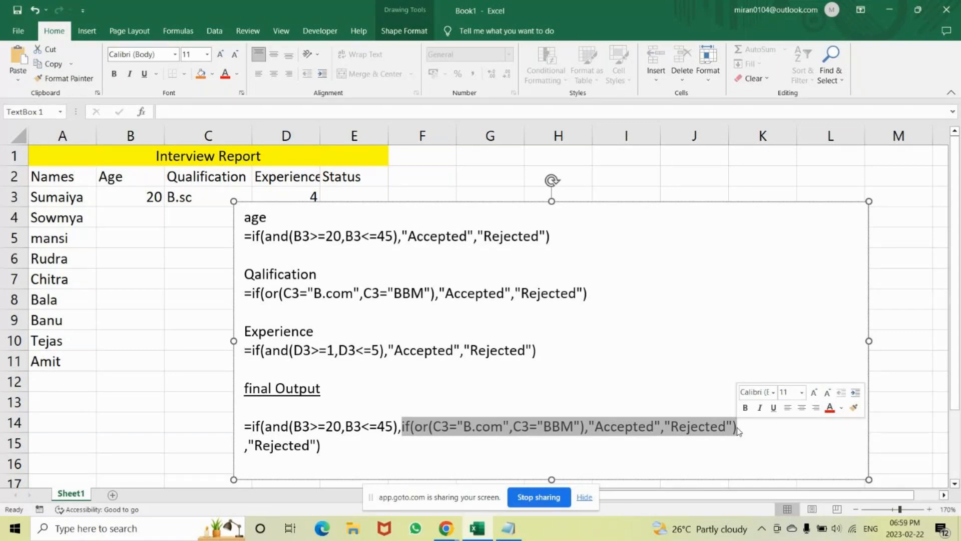
left_click(626, 427)
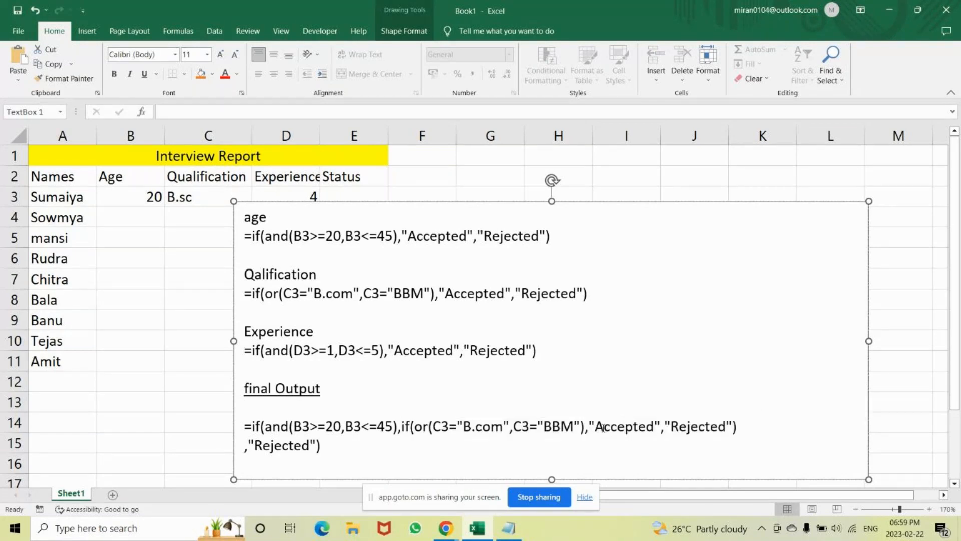
Copy the experience formula without its equals sign and put it in place of "Accepted" in the nested qualification IF.
left_click_drag(590, 424, 651, 431)
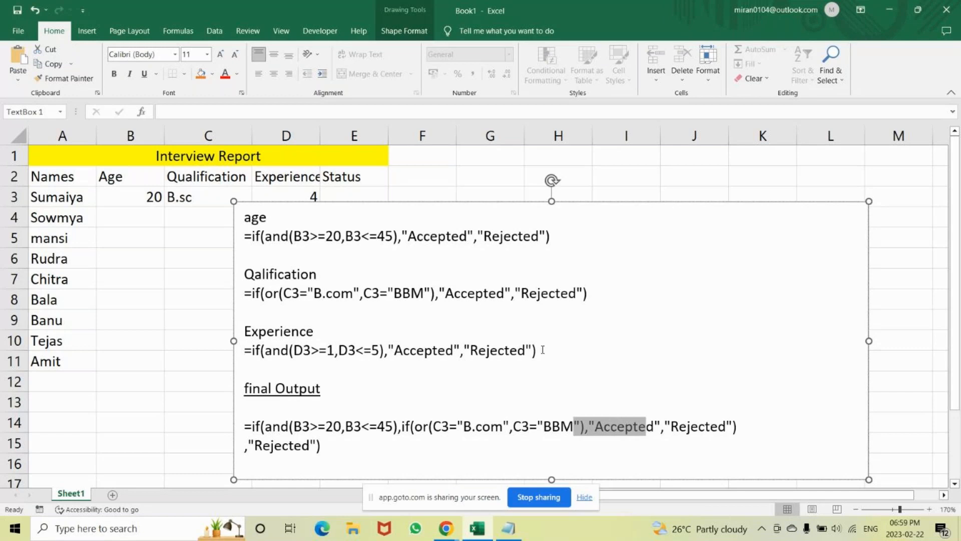
left_click_drag(543, 350, 256, 352)
key("ctrl+c")
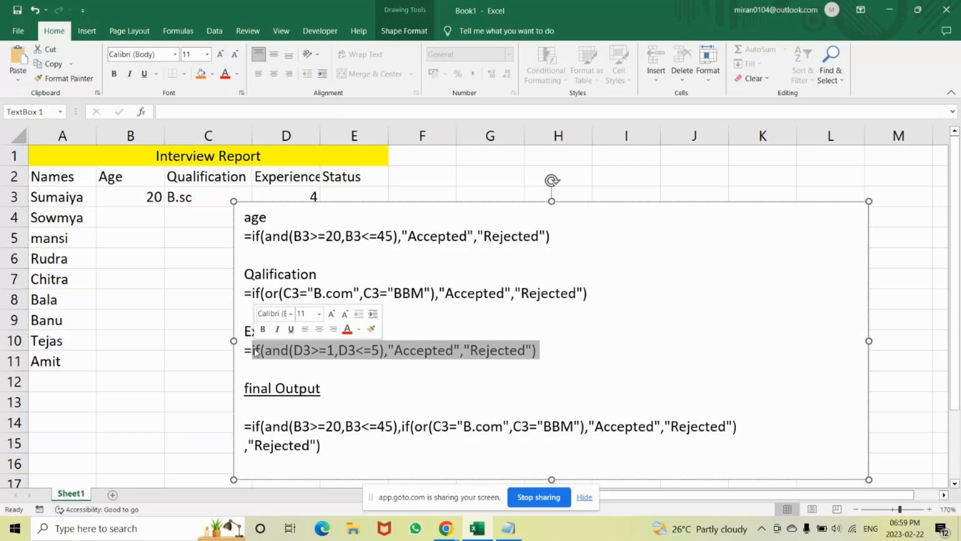
left_click(661, 427)
key("BackSpace")
key("BackSpace")
key("BackSpace")
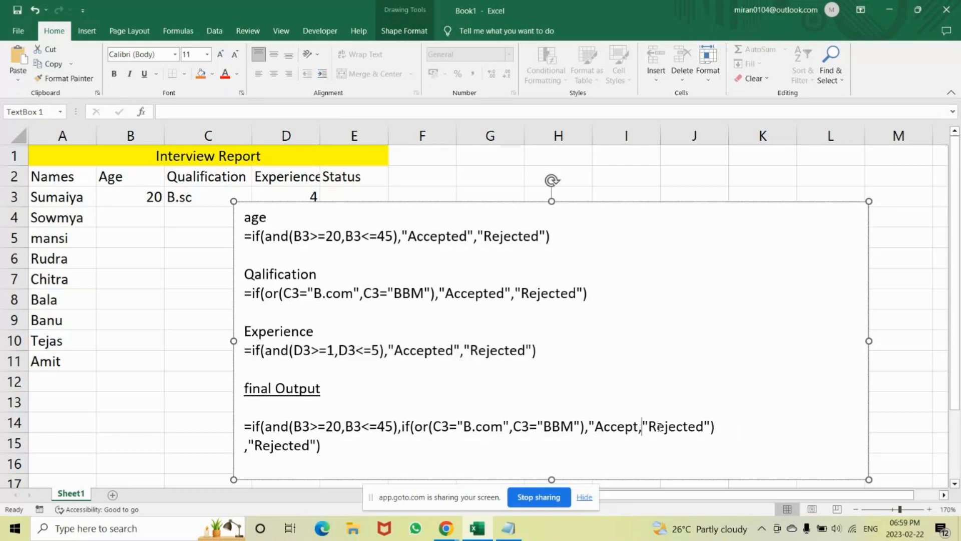
key("BackSpace")
key("BackSpace")
key("BackSpace")
key("BackSpace")
key("BackSpace")
key("BackSpace")
key("BackSpace")
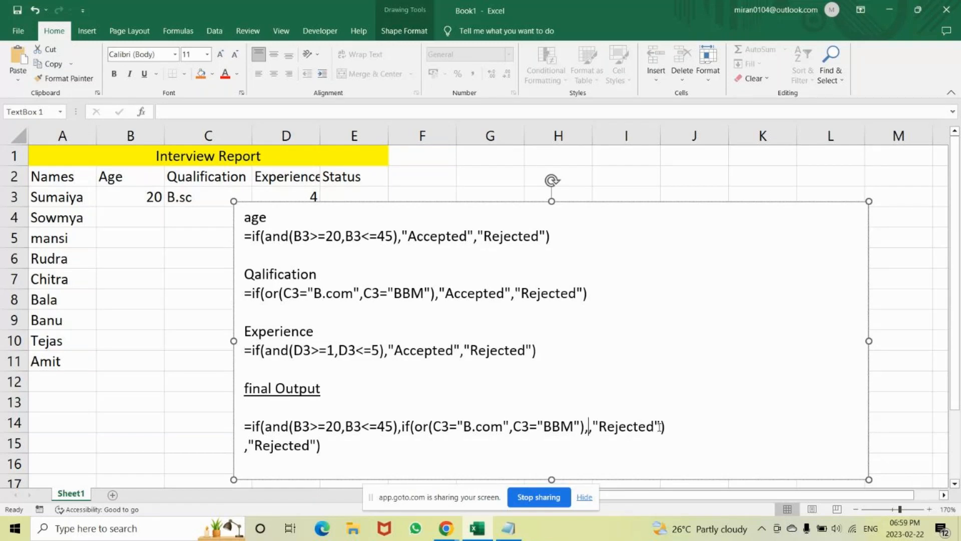
key("ctrl+v")
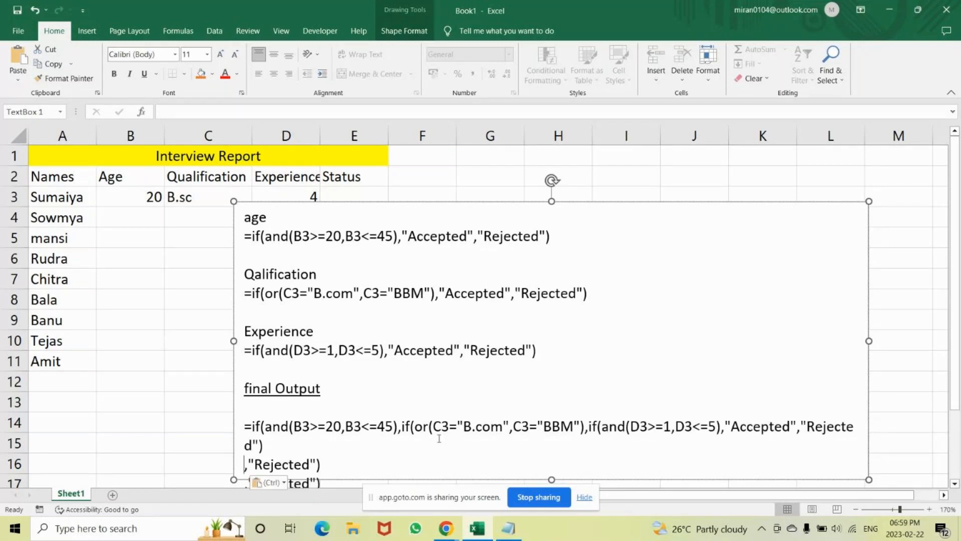
Widen the formula text box on both sides so that it spans columns A to M.
left_click(413, 464)
left_click_drag(226, 334, 29, 332)
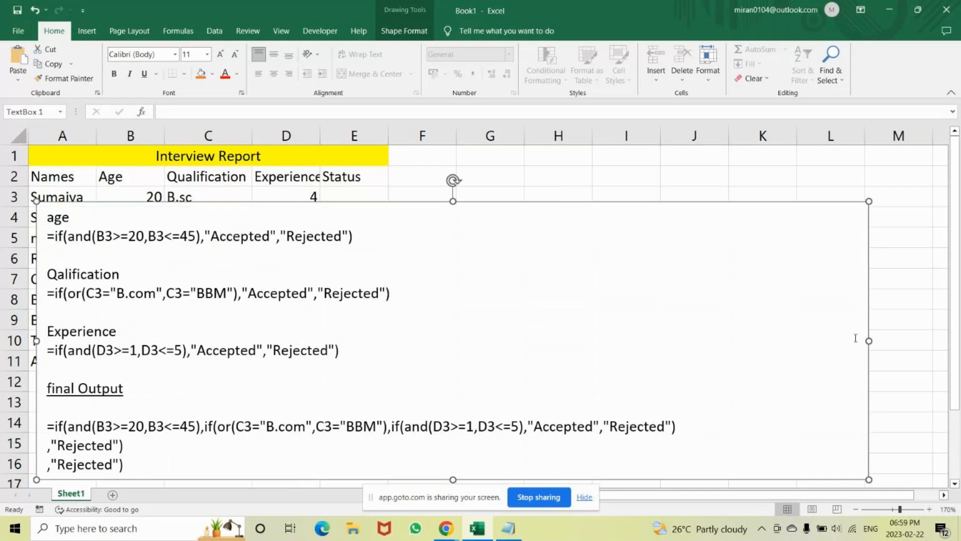
left_click_drag(869, 341, 939, 340)
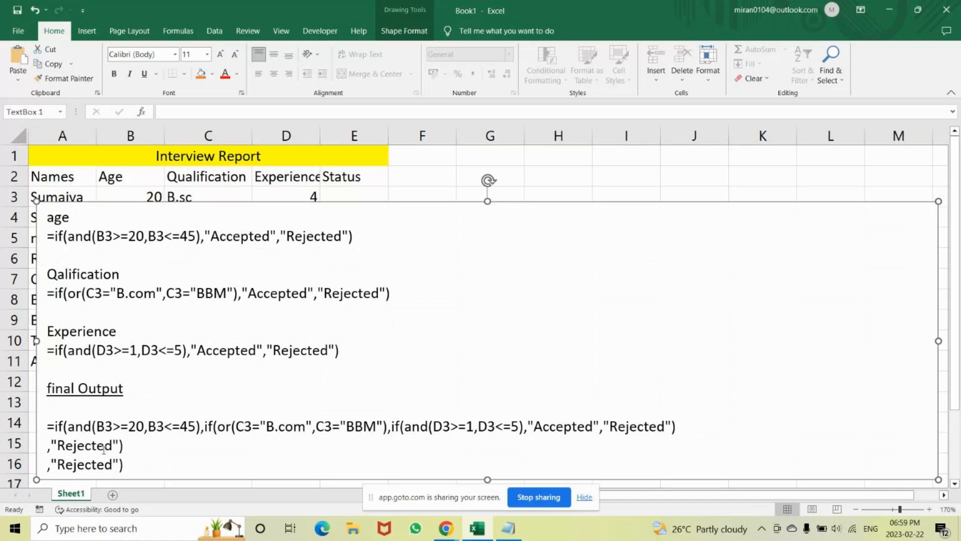
Copy the three-line final formula without its equals sign and lower the text box's upper edge to row 5.
left_click(56, 427)
key("shift+Down")
key("shift+Down")
key("shift+Right")
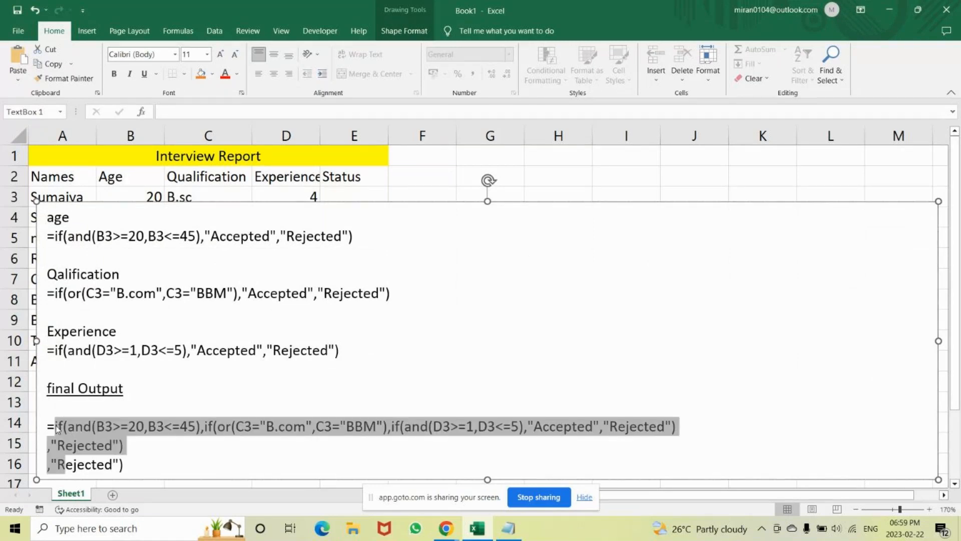
key("shift+Right")
key("shift+Right")
key("shift+Right")
key("shift+Right")
key("shift+Right")
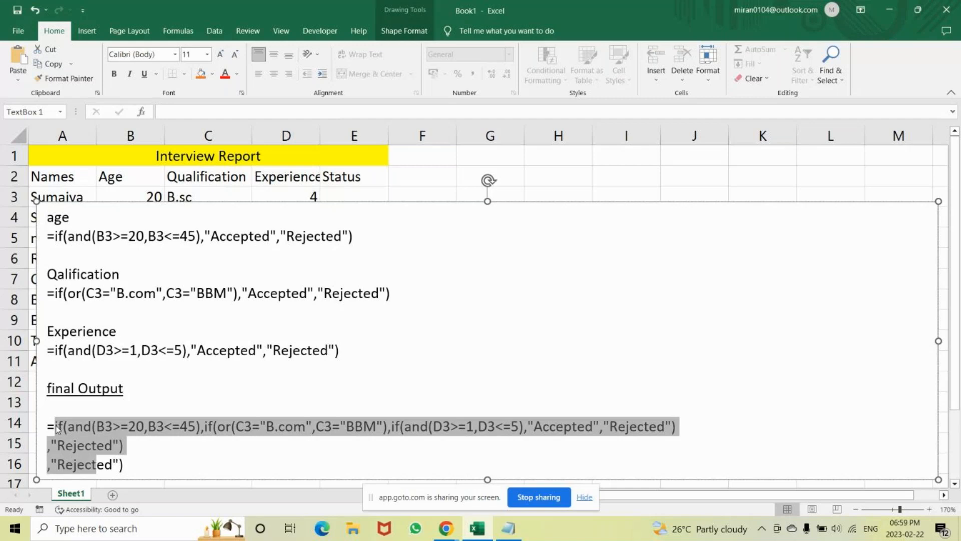
key("shift+Right")
key("shift+Right")
key("shift+Right")
key("shift+Right")
key("shift+Right")
key("ctrl+c")
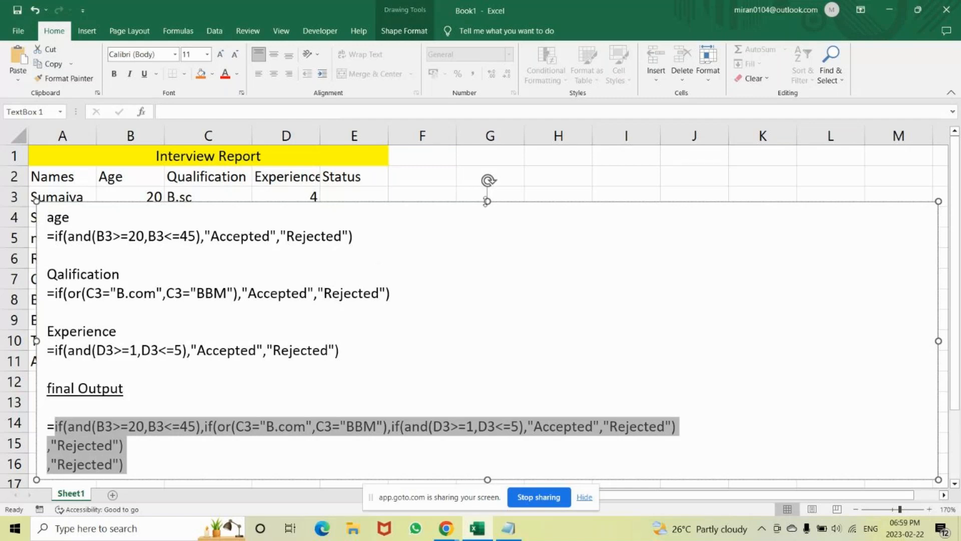
left_click_drag(487, 201, 487, 231)
Try to paste the copied final formula into cell E3 of the Status column, and undo the paste.
left_click(370, 199)
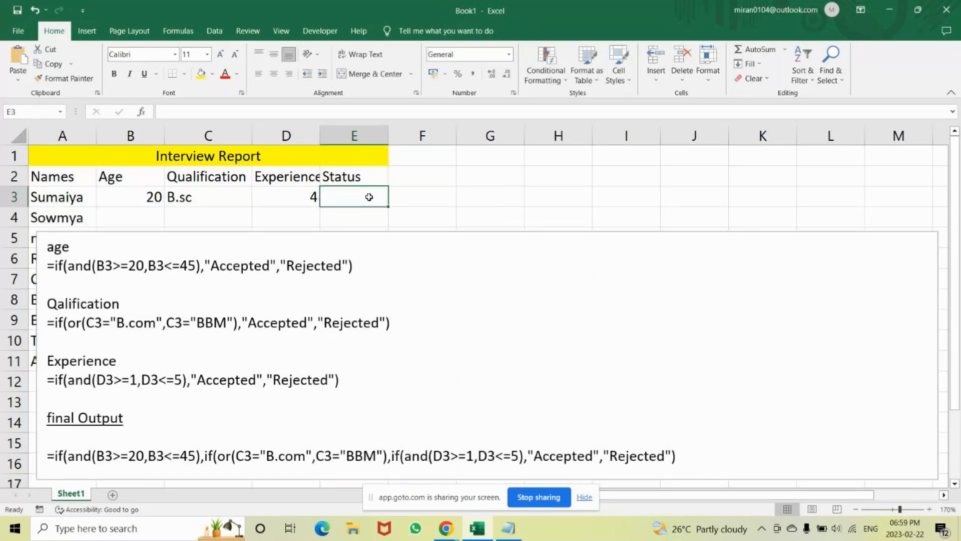
key("ctrl+v")
key("Return")
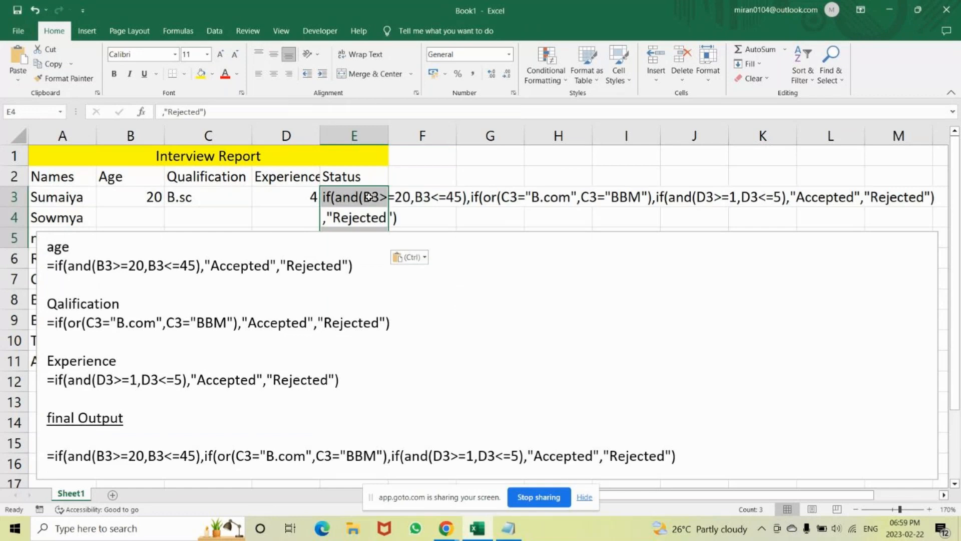
left_click(738, 445)
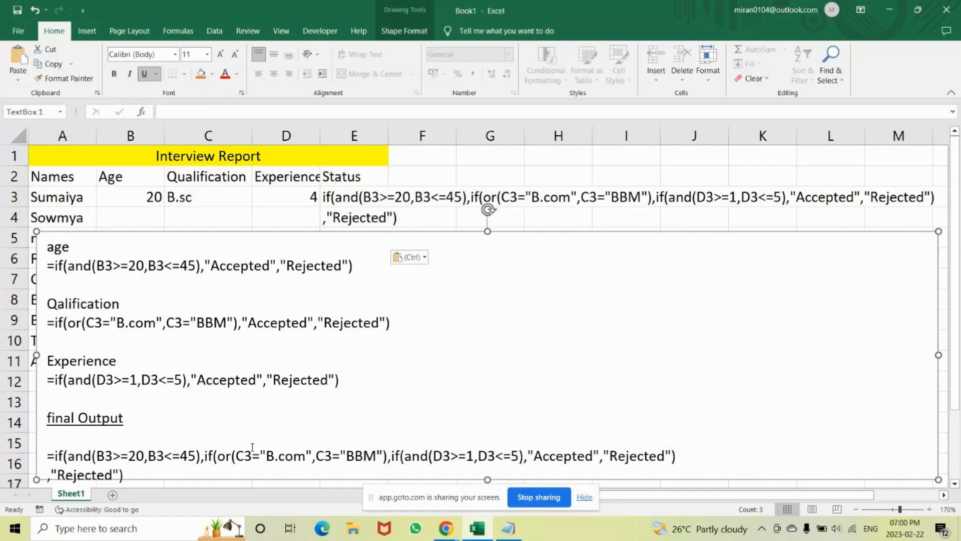
left_click(585, 497)
key("ctrl+z")
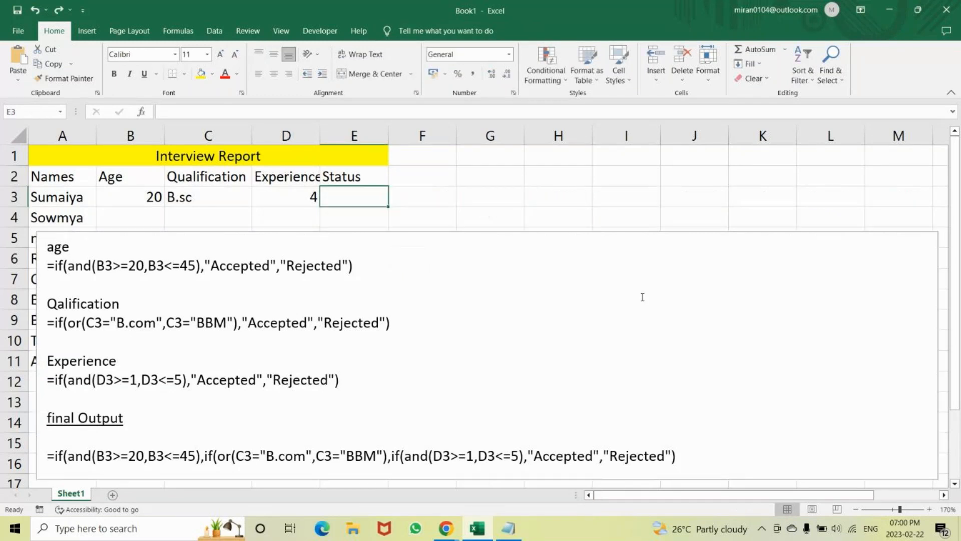
Move the formula text box up to start at row 2 and slightly to the right.
left_click(590, 241)
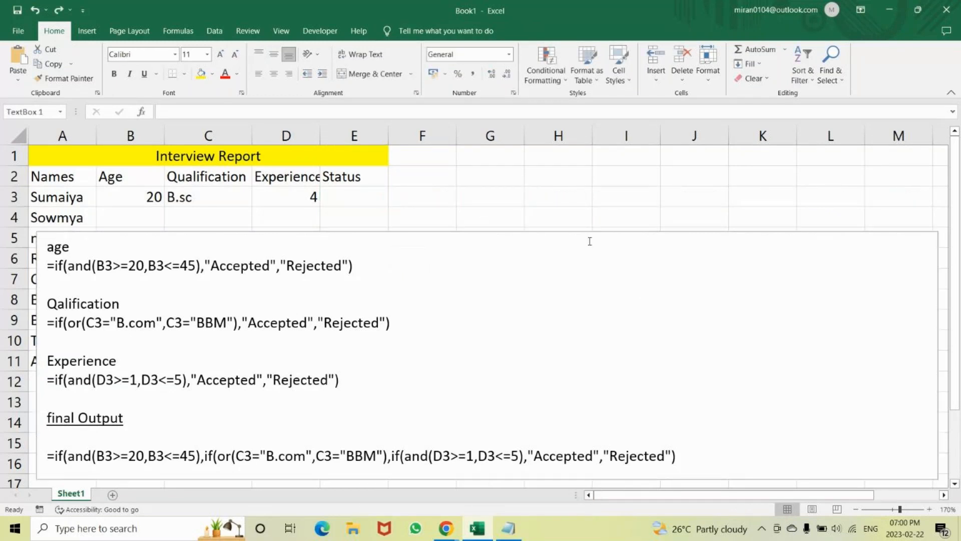
left_click(508, 232)
left_click_drag(508, 232, 533, 178)
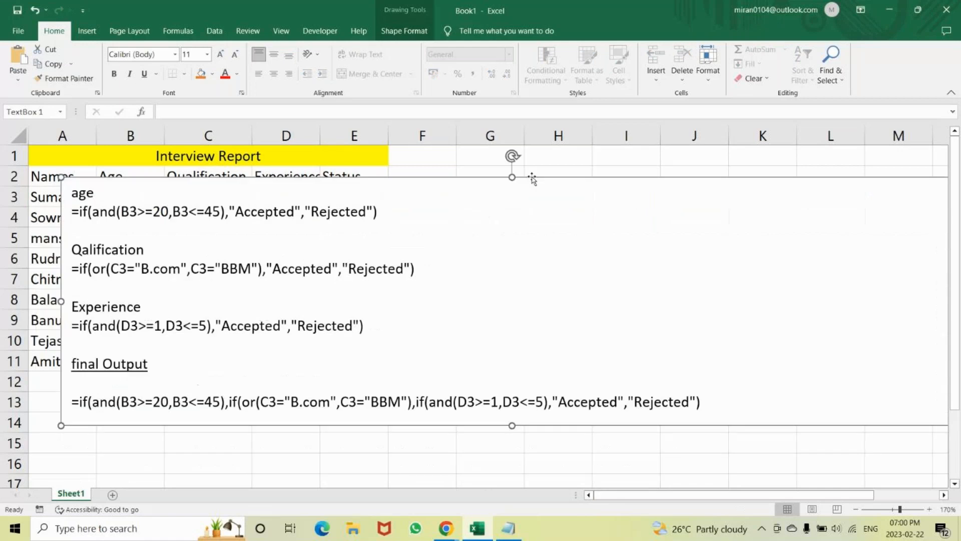
Extend the formula text box's lower edge to row 17 and delete the two trailing ,"Rejected") lines from the final formula.
left_click_drag(512, 426, 511, 480)
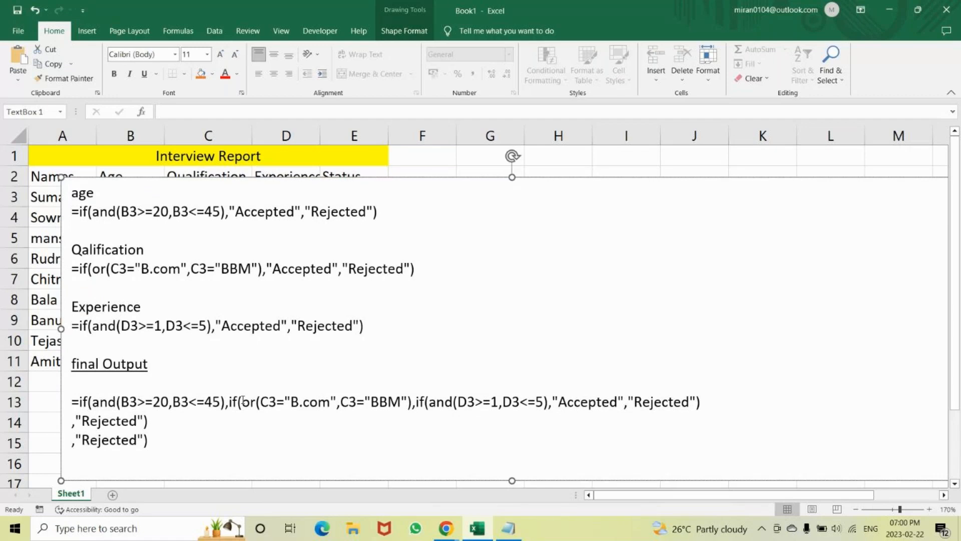
left_click(710, 403)
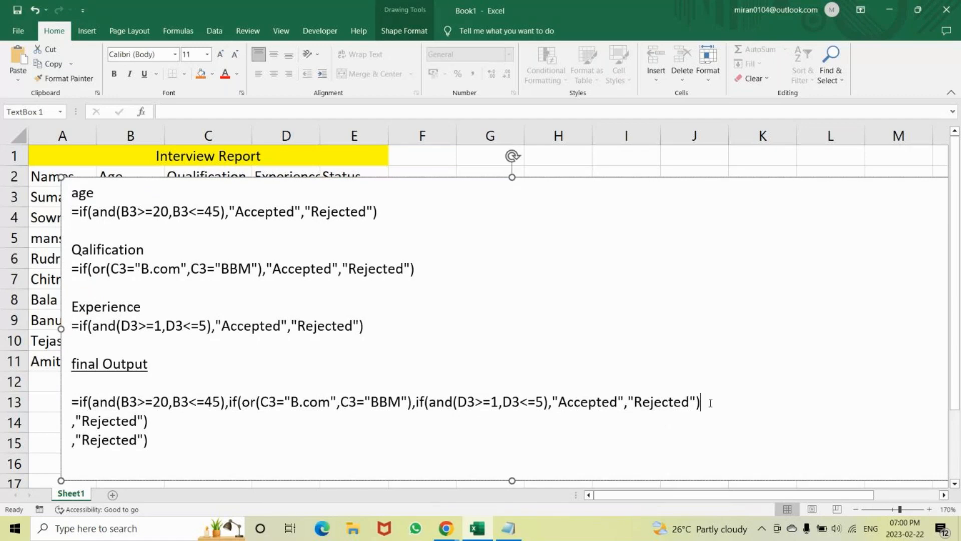
left_click(226, 444)
key("BackSpace")
key("BackSpace")
key("BackSpace")
key("BackSpace")
key("BackSpace")
key("BackSpace")
key("BackSpace")
key("BackSpace")
key("BackSpace")
key("BackSpace")
key("BackSpace")
key("BackSpace")
key("BackSpace")
key("BackSpace")
key("BackSpace")
key("BackSpace")
key("BackSpace")
key("BackSpace")
key("BackSpace")
key("BackSpace")
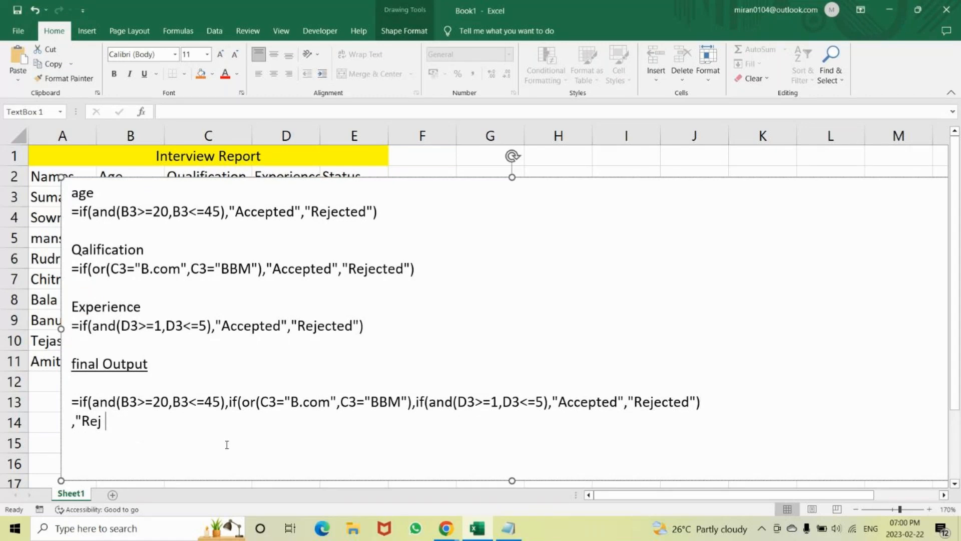
key("BackSpace")
key("BackSpace")
key("BackSpace")
key("BackSpace")
key("BackSpace")
Add two more closing parentheses to the end of the final formula in the text box.
left_click(428, 404)
left_click(696, 403)
type("))")
Copy the single-line final formula, lower the text box's upper edge to row 6, and paste the formula into cell E3.
left_click_drag(719, 408, 50, 411)
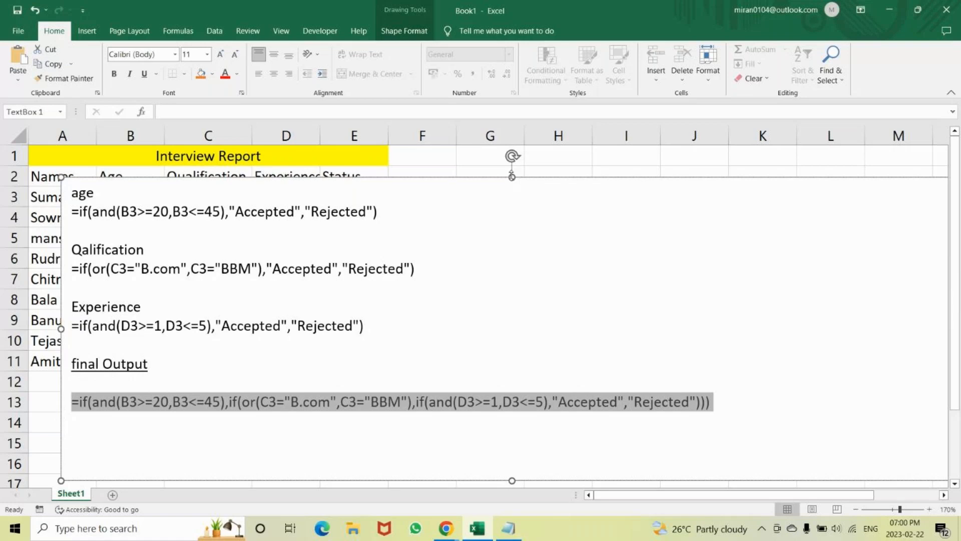
left_click_drag(512, 177, 512, 258)
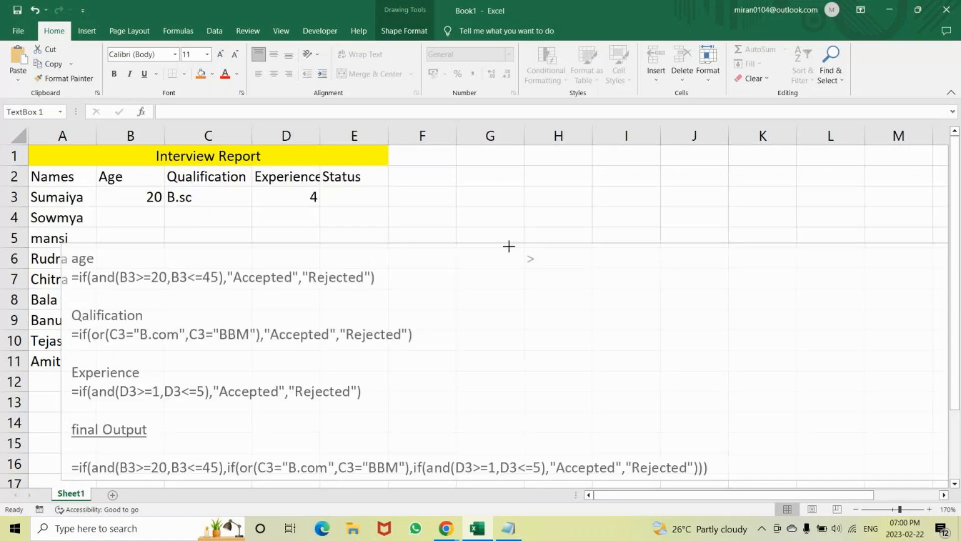
left_click(364, 196)
type("=IF(AND(B3>=20,B3<=45),IF(OR(C3=\"B.com\",C3=\"BBM\"),IF(AND(D3>=1,D3<=5),\"Accepted\",\"Rejected\")))")
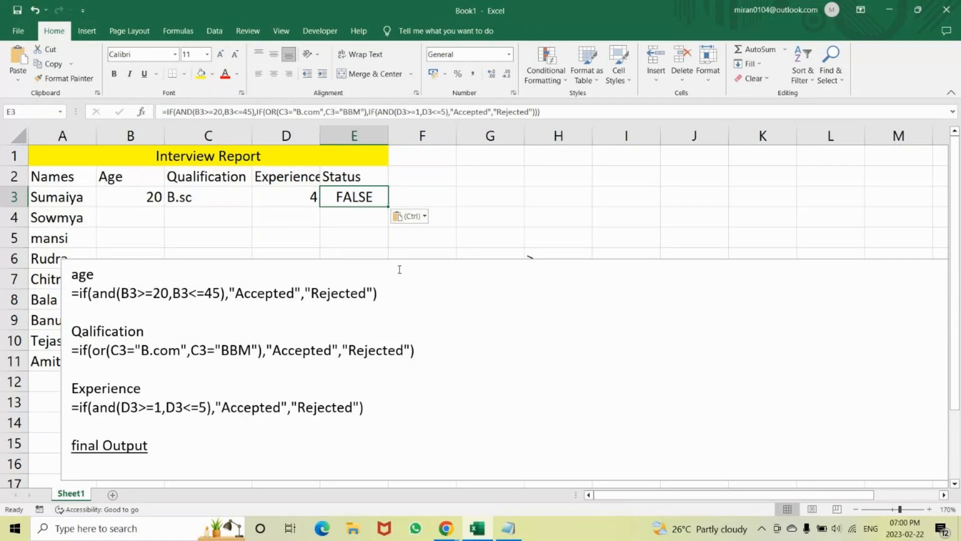
key("Return")
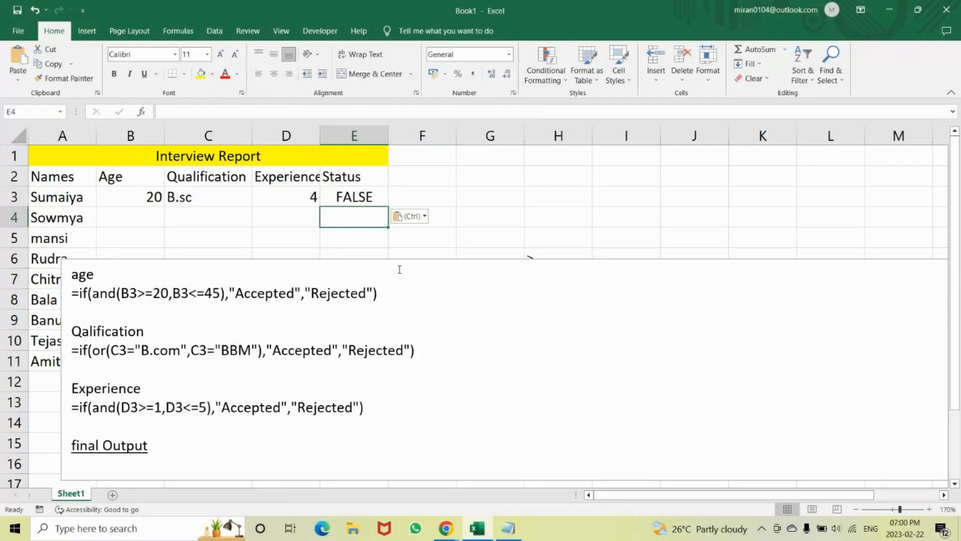
Highlight the outer IF's logical_test and value_if_true arguments in E3's formula, and delete the formula's last two closing parentheses.
double_click(348, 195)
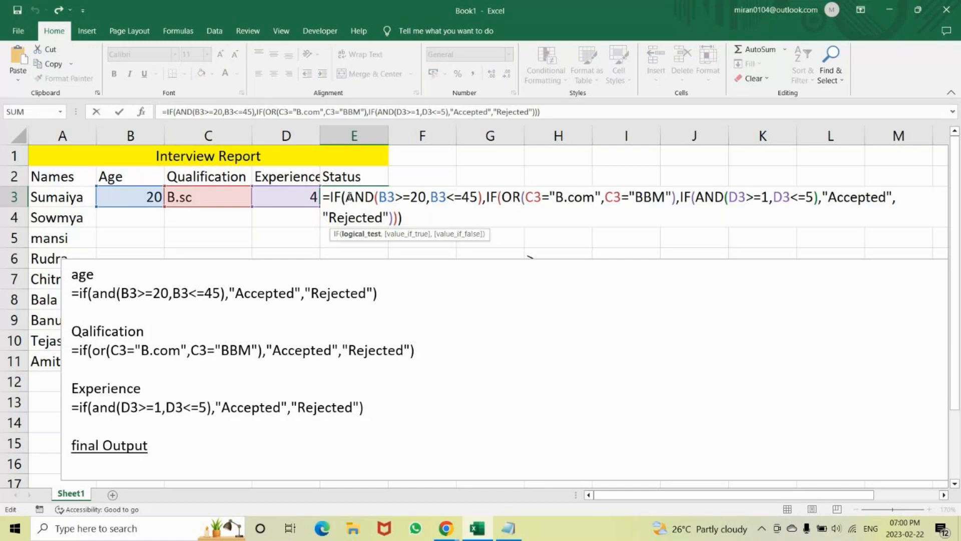
left_click(360, 235)
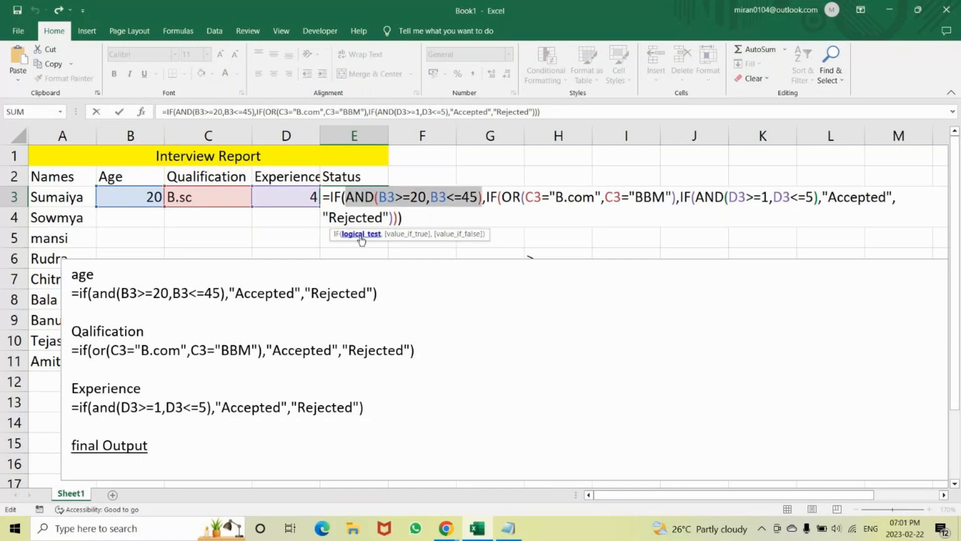
left_click(403, 234)
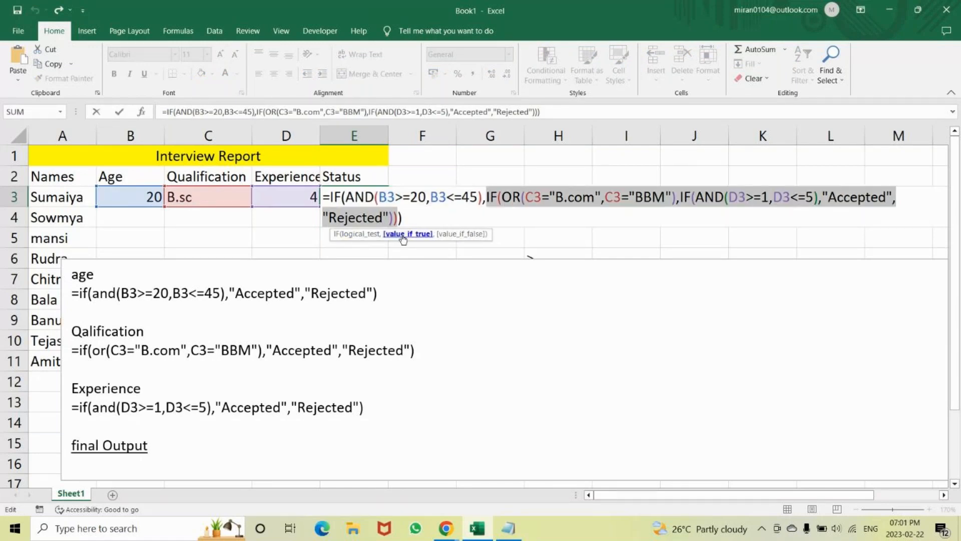
left_click(422, 216)
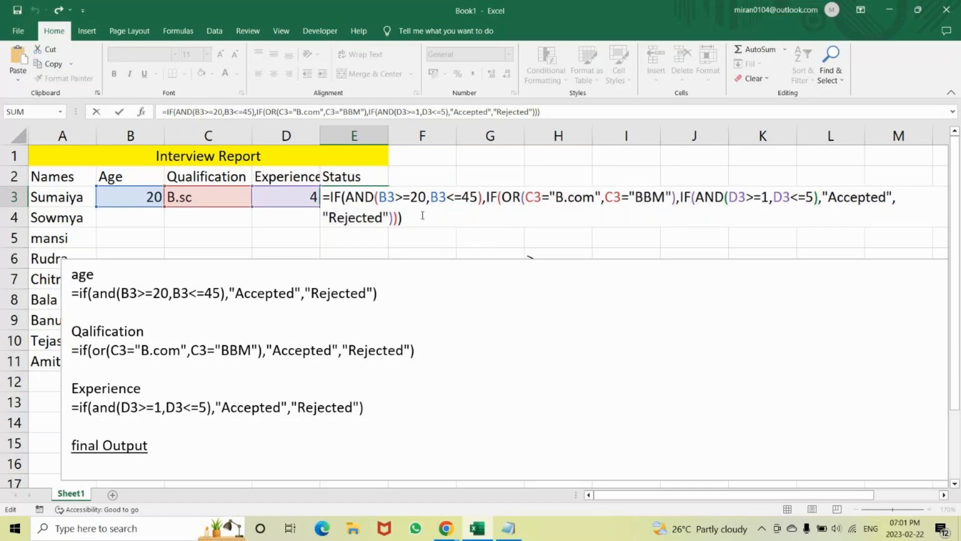
key("BackSpace")
key("BackSpace")
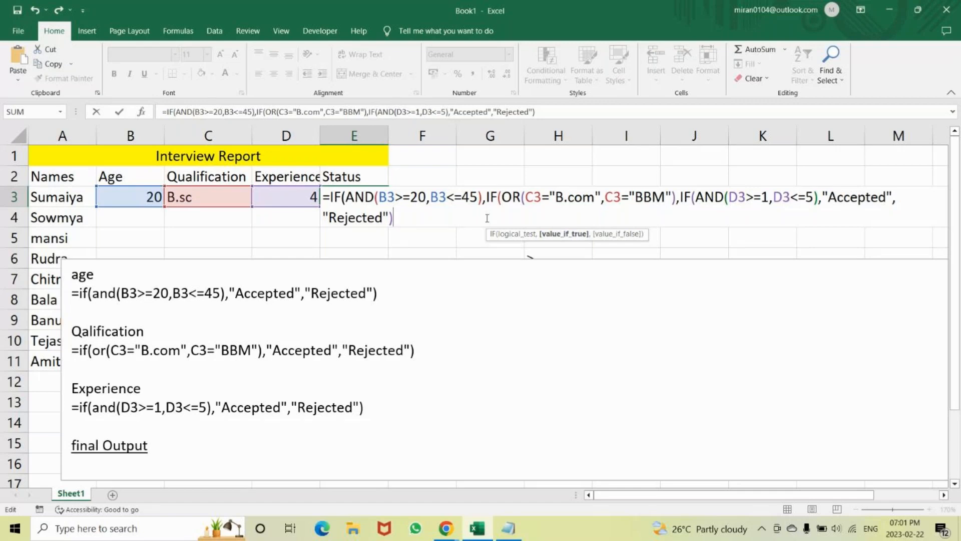
Examine the logical_test and value_if_true arguments of the outer age IF and the nested qualification IF in E3's formula.
left_click(565, 240)
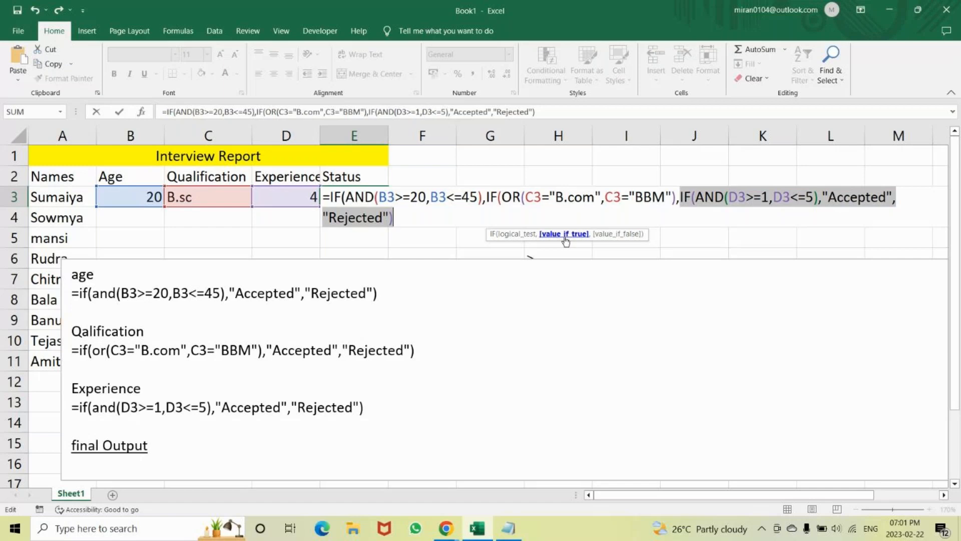
left_click(518, 239)
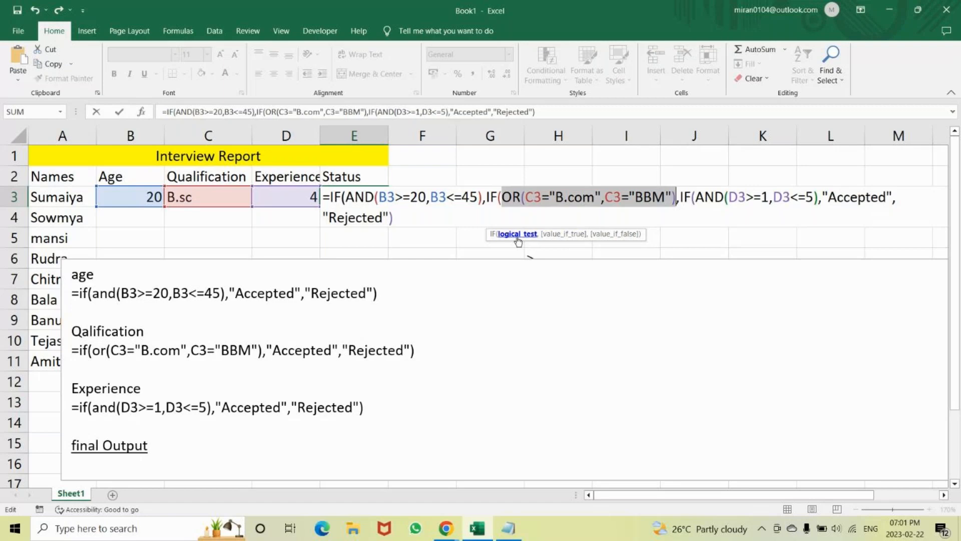
left_click(412, 194)
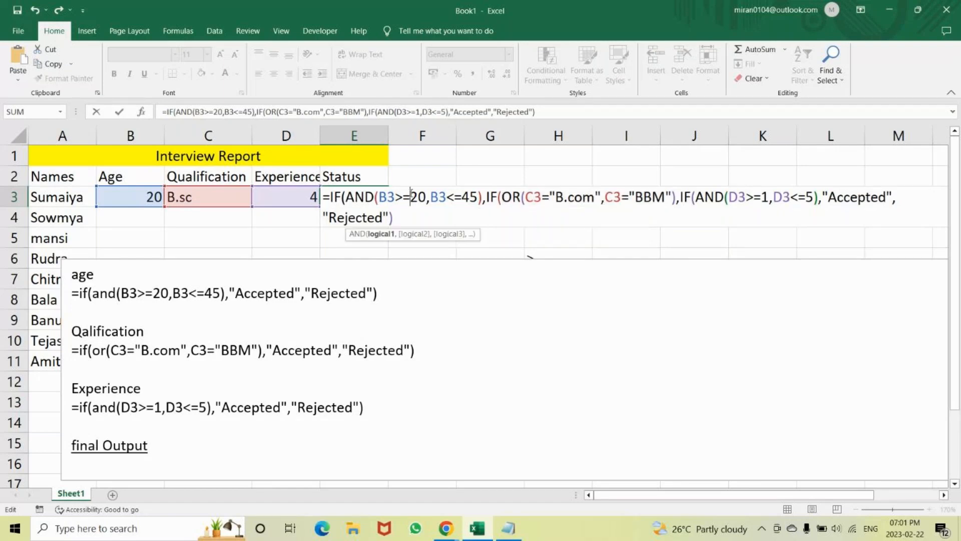
left_click(341, 196)
left_click(362, 237)
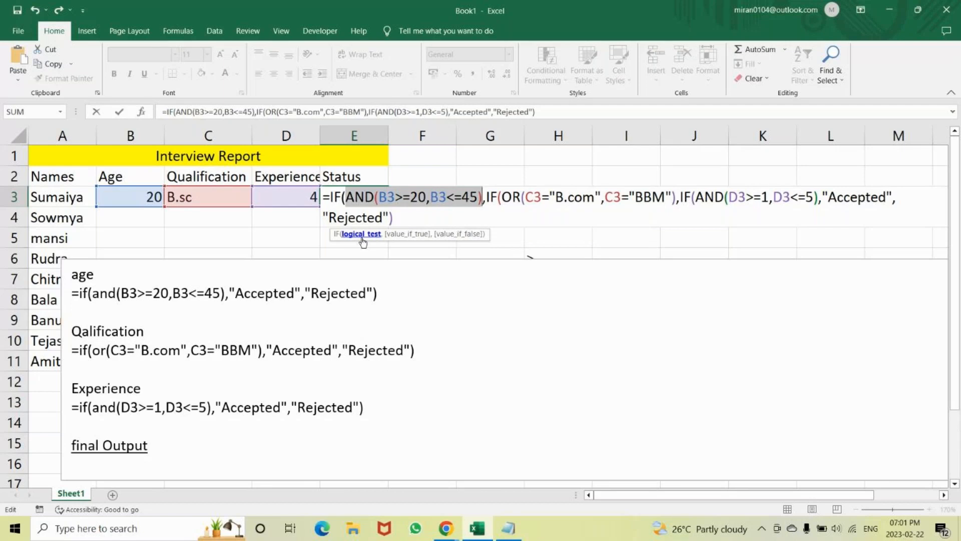
left_click(400, 234)
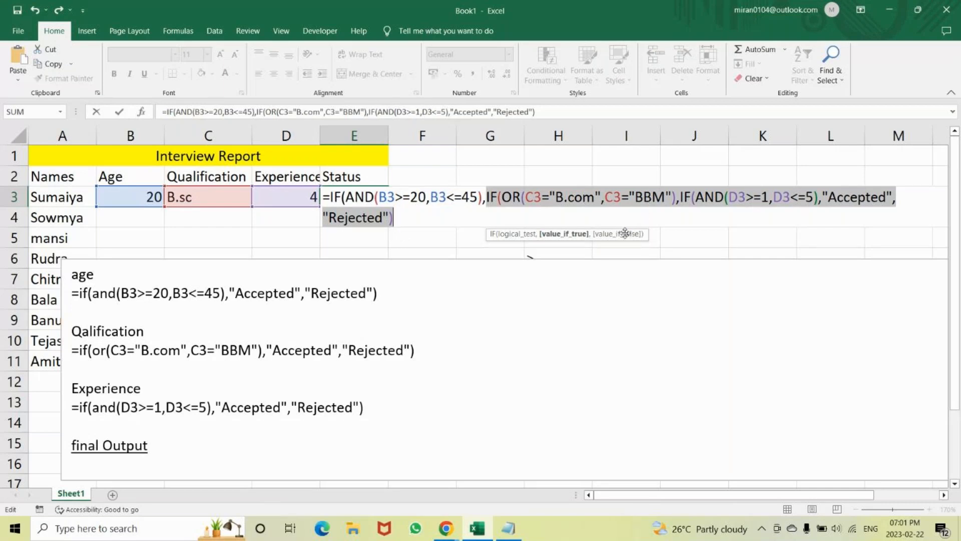
left_click(680, 197)
left_click(513, 197)
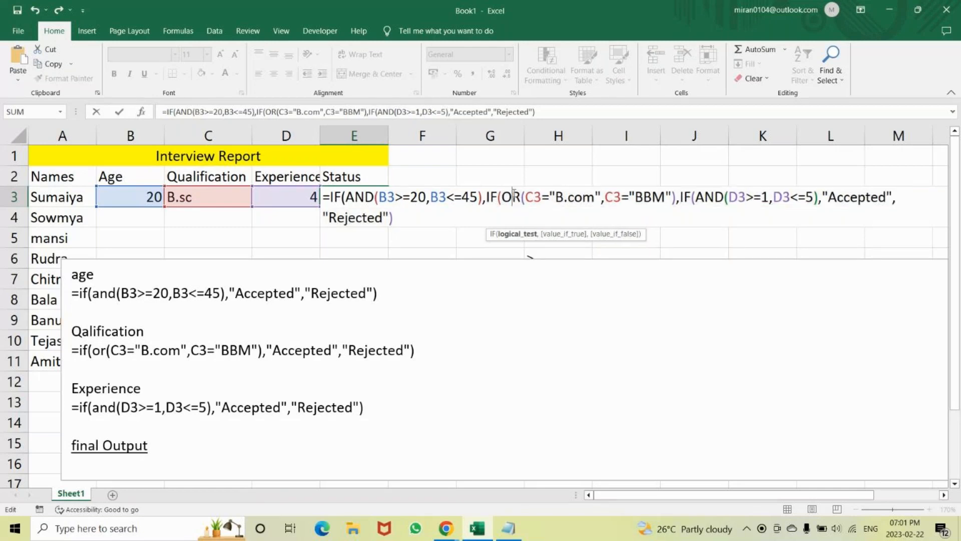
left_click(533, 239)
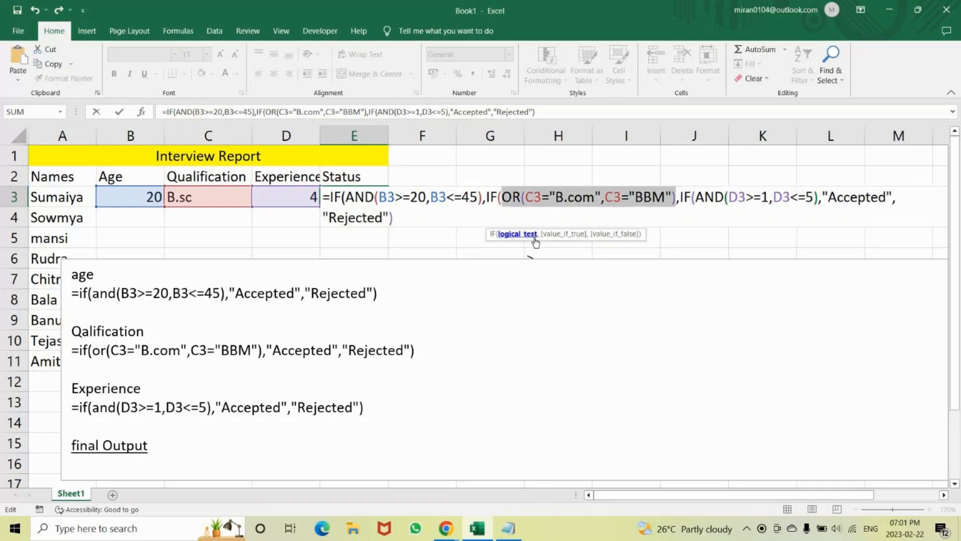
left_click(560, 238)
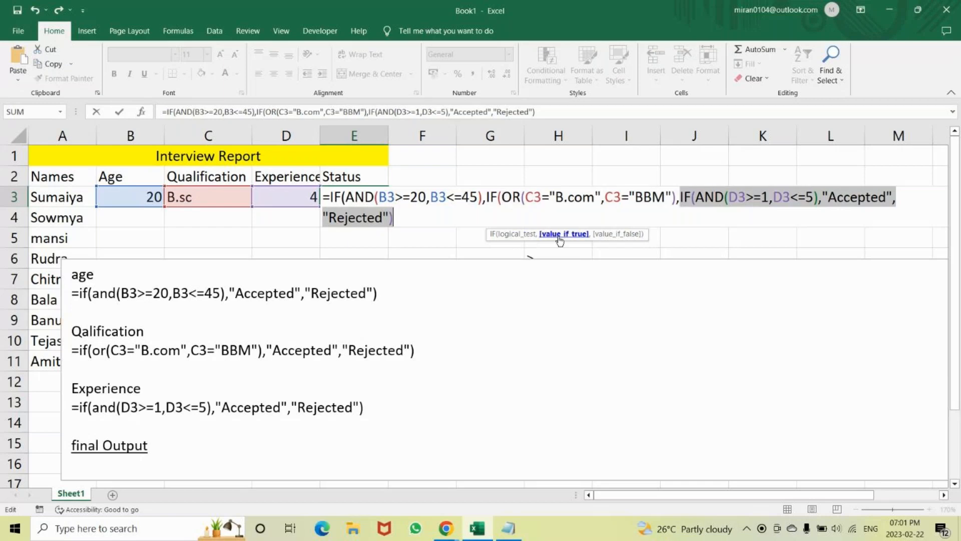
Append ,"Rejected") to E3's formula as the qualification IF's value_if_false argument.
left_click(461, 219)
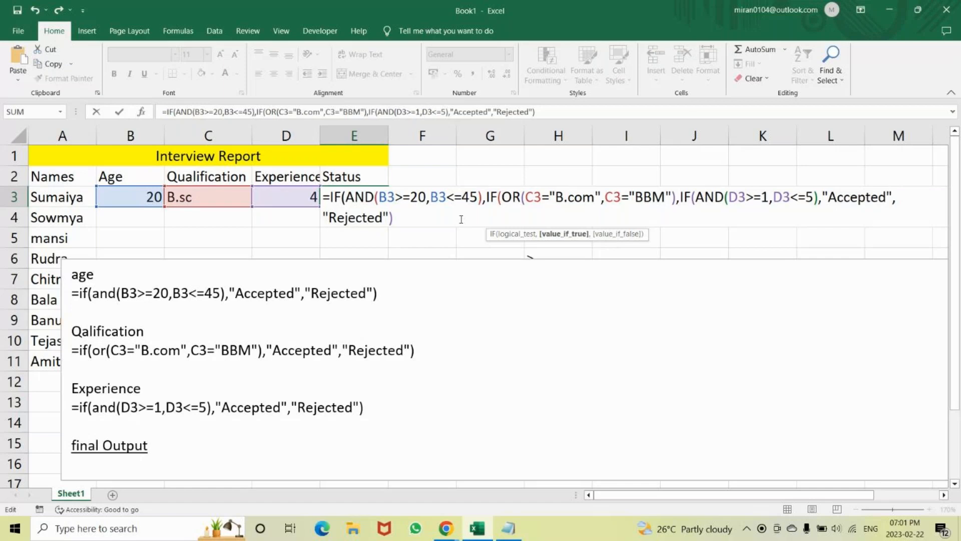
type(",")
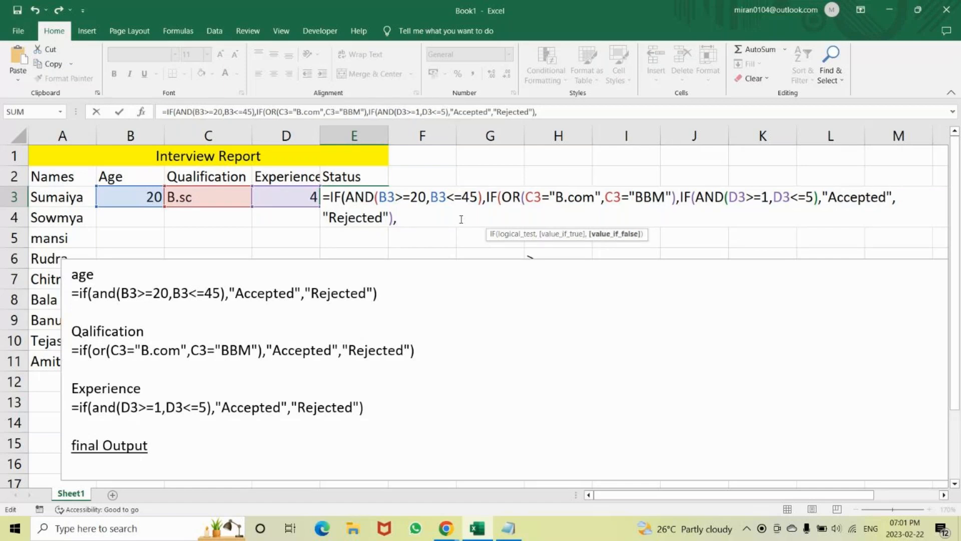
type("\"Rejected")
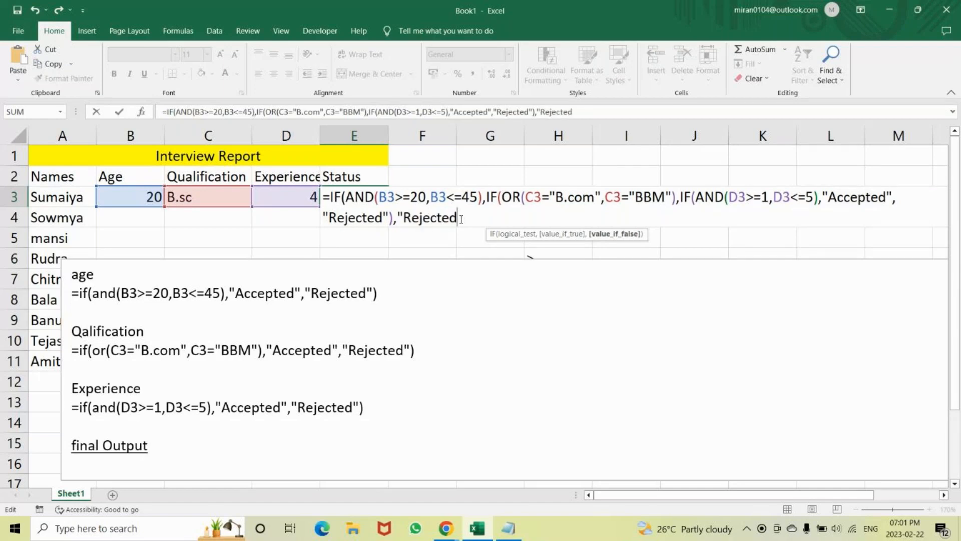
type("\",")
key("BackSpace")
type(")")
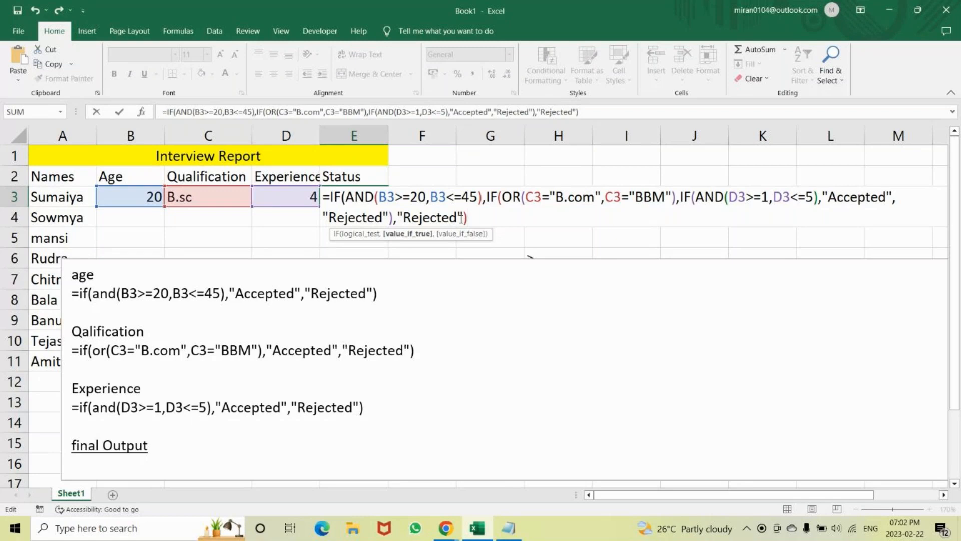
Append ,"Rejected") to E3's formula as the outer age IF's value_if_false argument and enter the formula.
type("\"Reject")
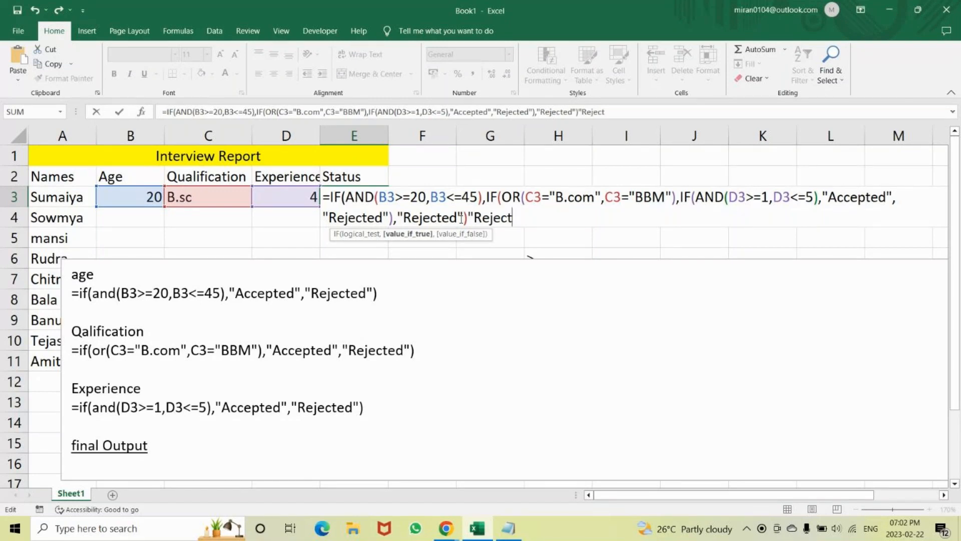
type("ed\")")
left_click(467, 222)
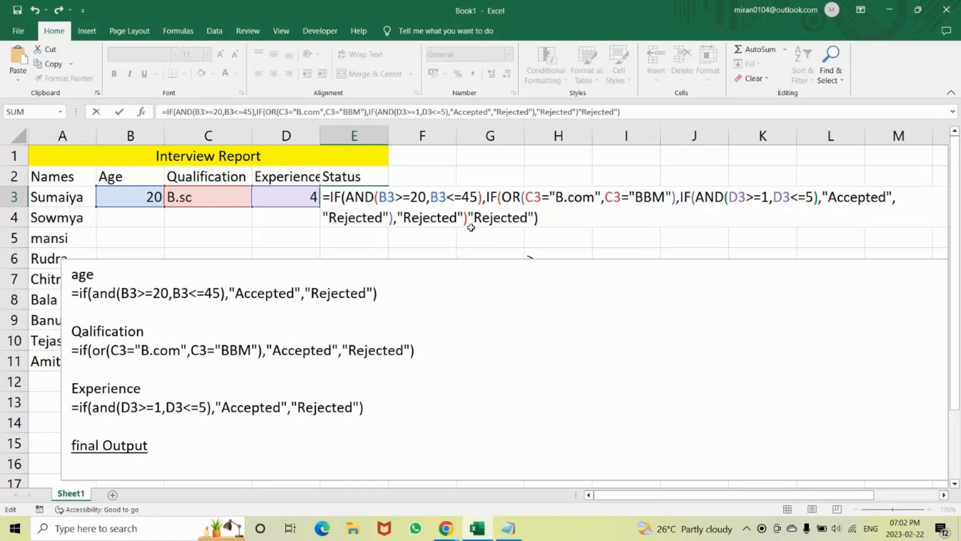
left_click(468, 220)
type(",")
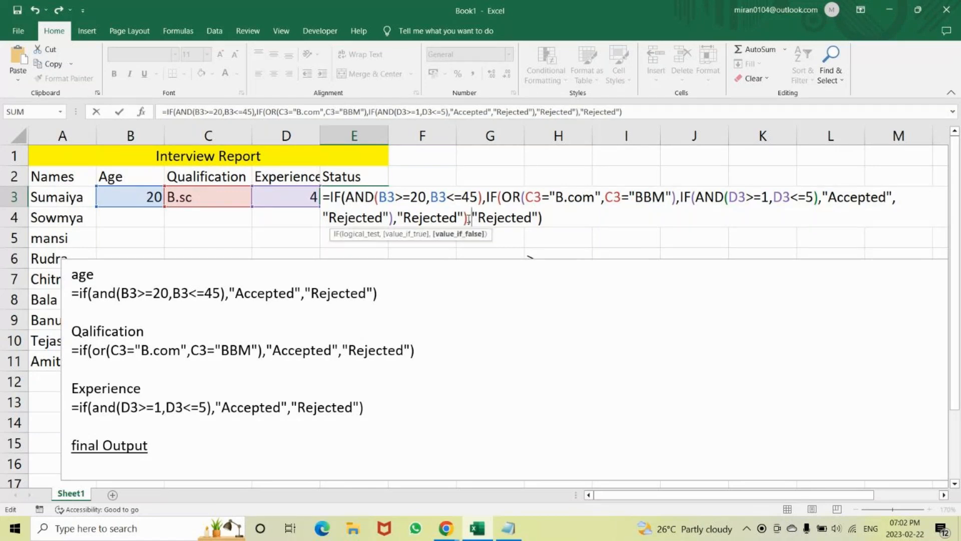
key("Return")
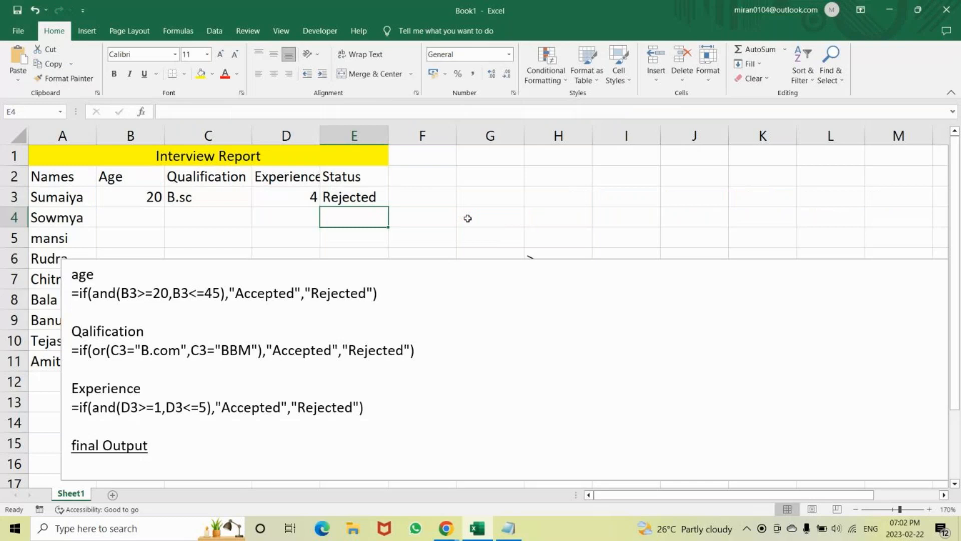
Open E3's formula for review, and extend the formula text box's lower edge to the bottom of row 20.
key("Up")
key("F2")
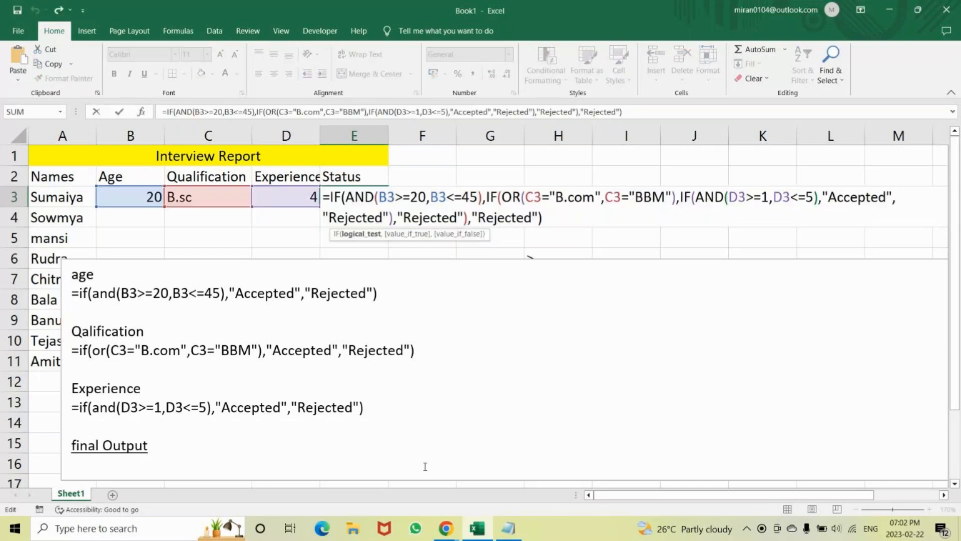
left_click_drag(958, 308, 958, 365)
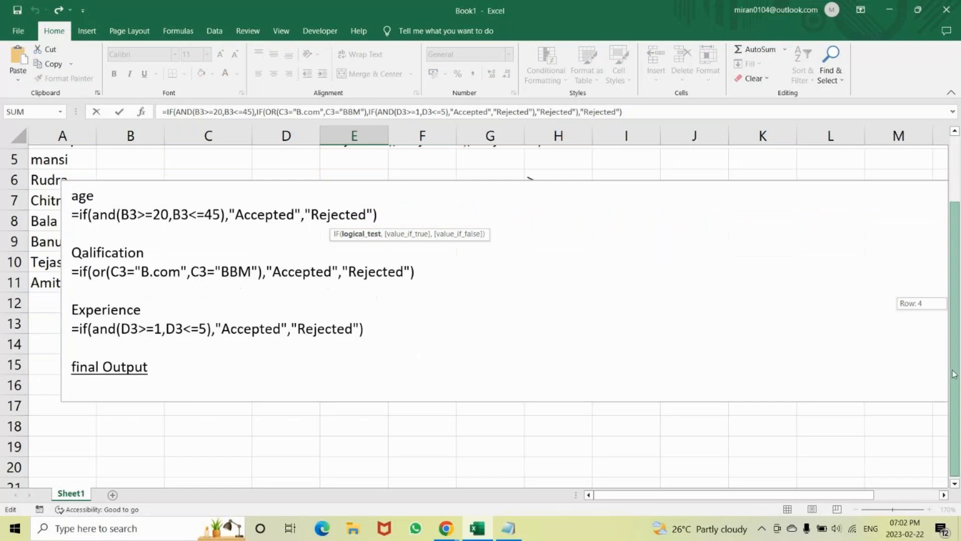
left_click(467, 385)
left_click_drag(512, 398, 512, 473)
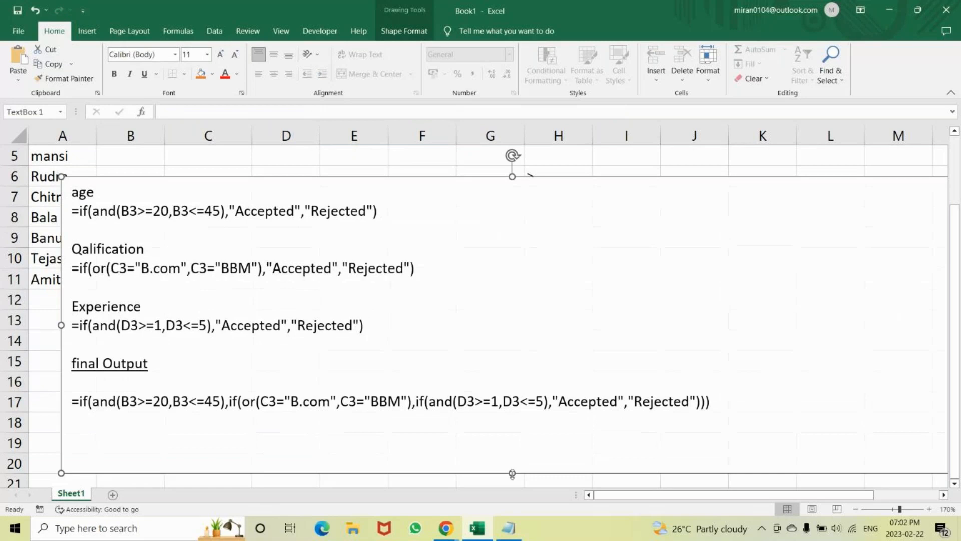
key("ctrl+z")
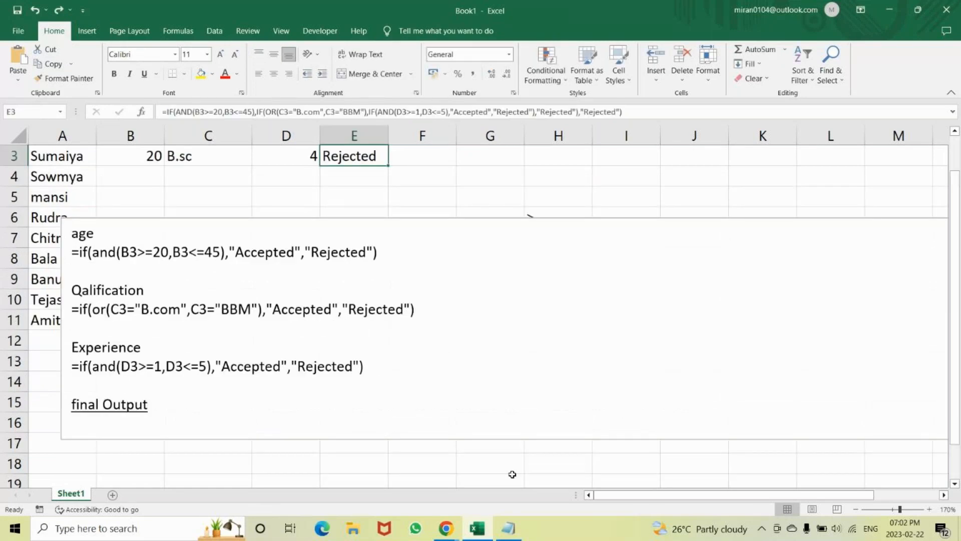
left_click(484, 341)
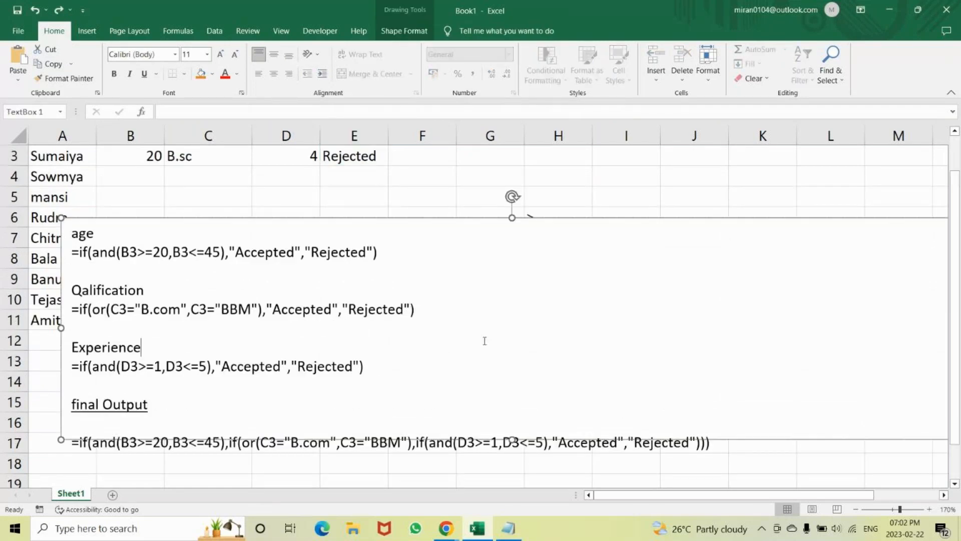
key("ctrl+y")
key("ctrl+y")
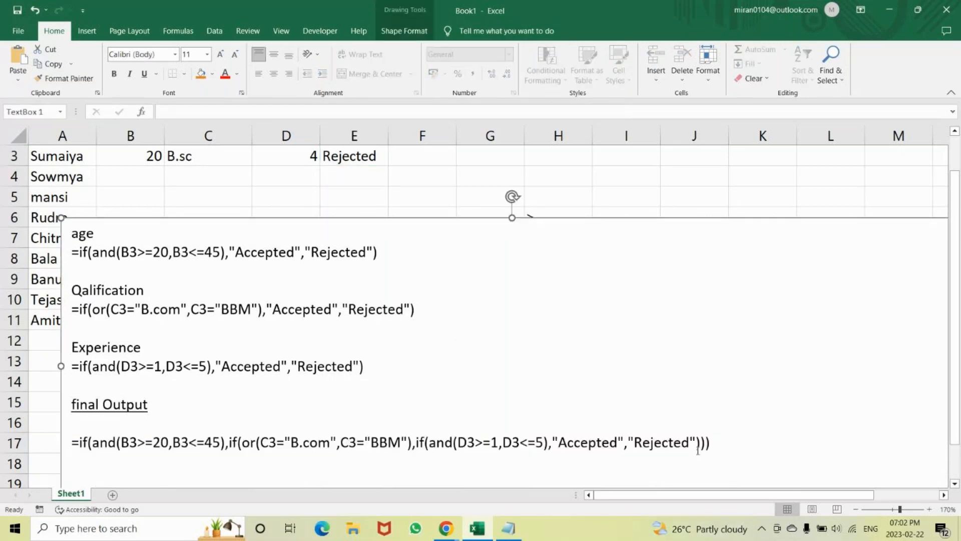
Delete the old combined formula under the "final Output" heading in the text box.
left_click(740, 443)
left_click_drag(739, 443, 71, 382)
key("BackSpace")
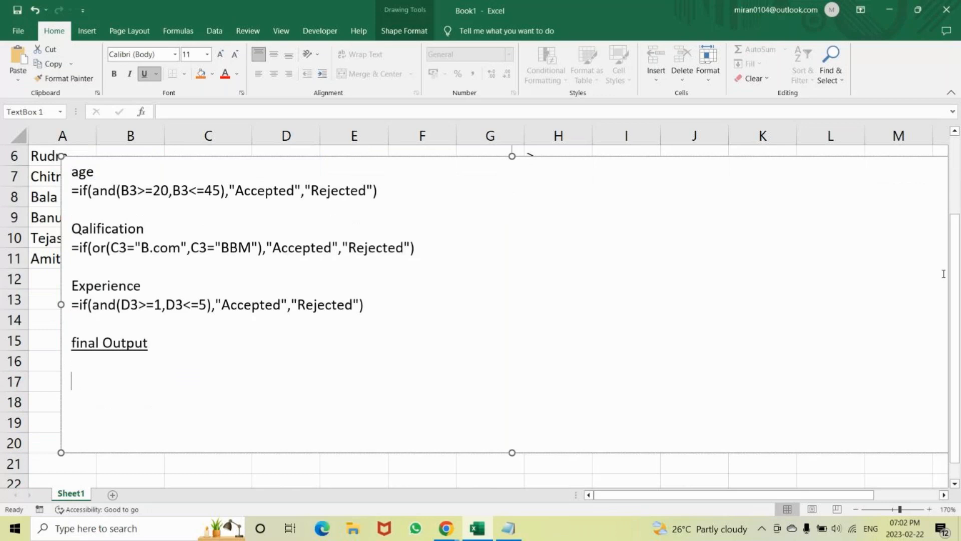
left_click_drag(956, 232, 957, 167)
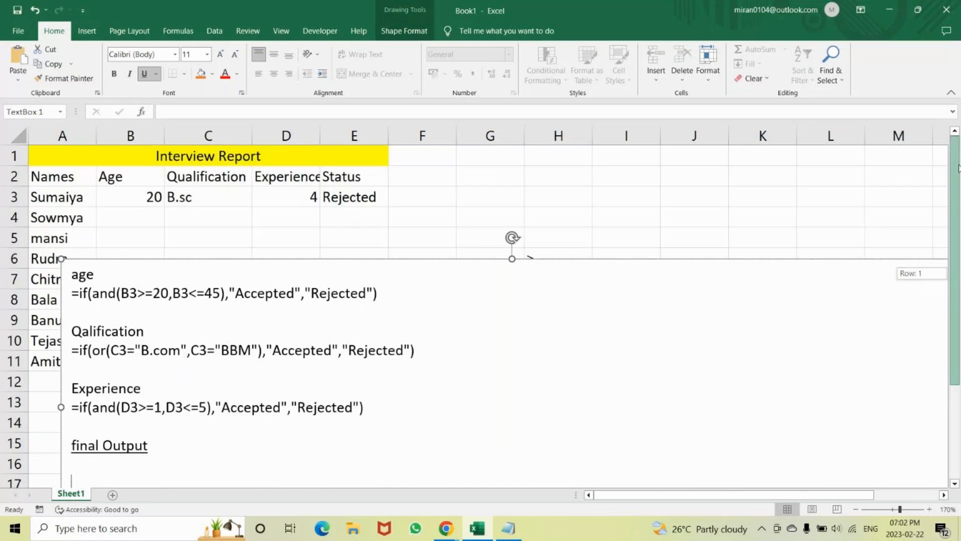
Delete the nested IF formula from cell E3 in the Status column.
double_click(361, 190)
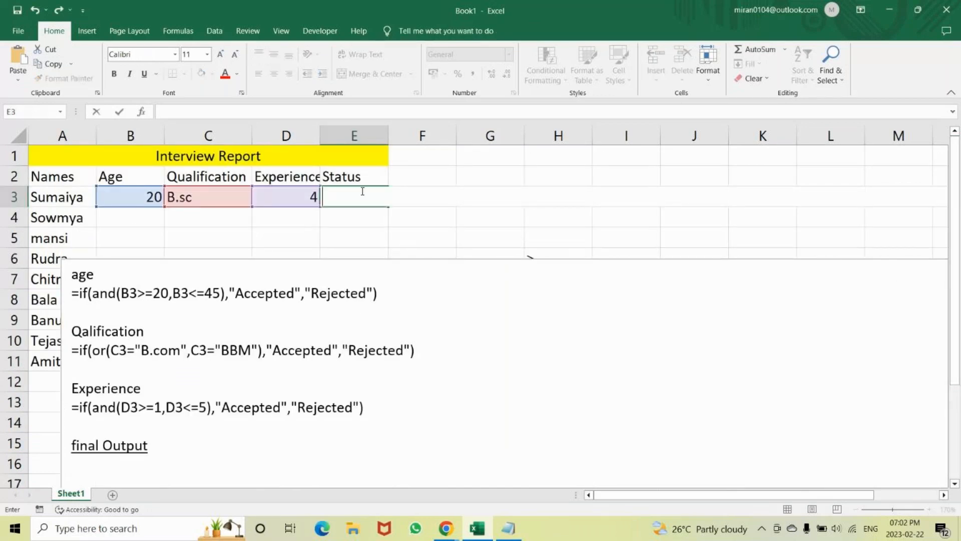
key("Down")
key("Down")
key("Down")
key("Down")
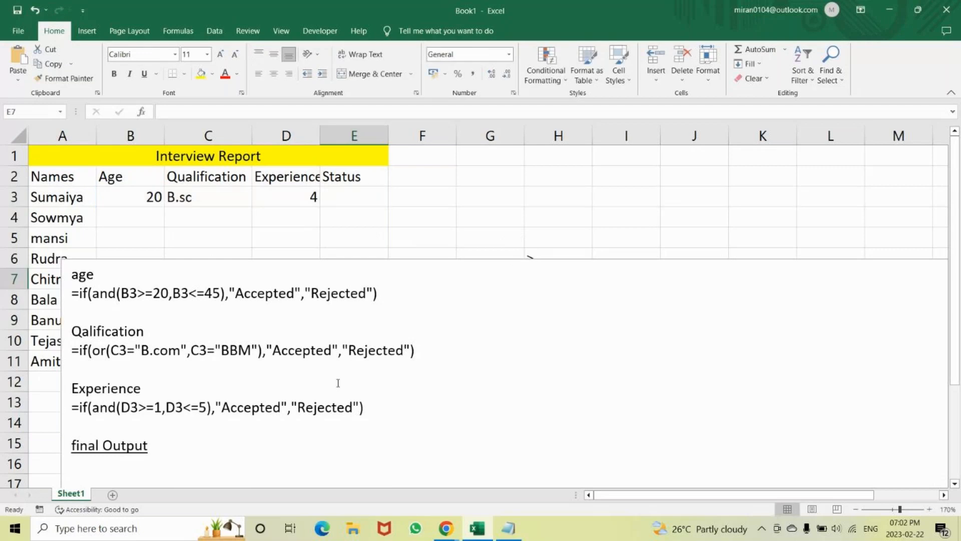
Copy the age IF formula in the text box and paste it beneath the "final Output" heading.
key("Down")
key("Down")
key("Down")
key("Down")
key("Down")
key("Down")
key("Down")
key("Down")
key("Down")
key("Down")
key("Down")
key("Down")
key("Down")
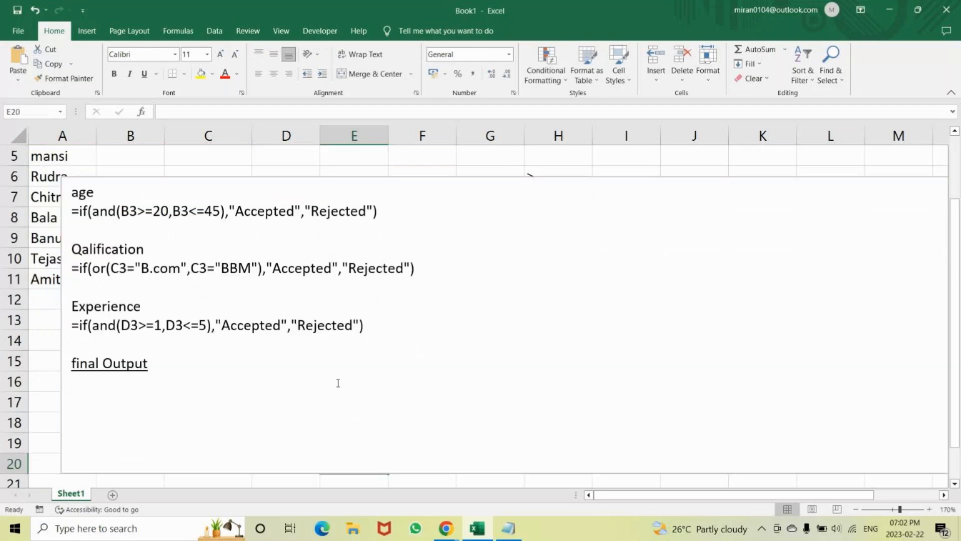
left_click(376, 206)
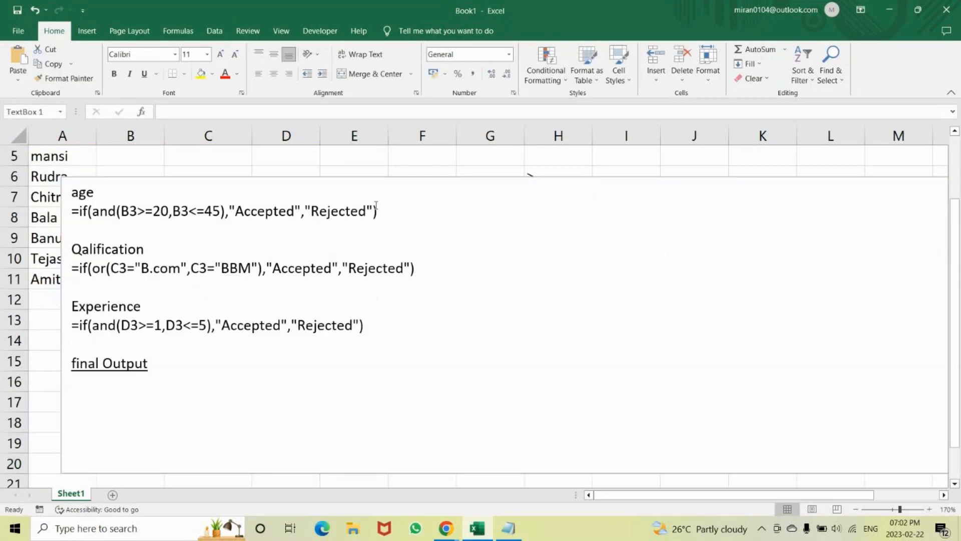
left_click_drag(376, 207, 67, 205)
key("ctrl+c")
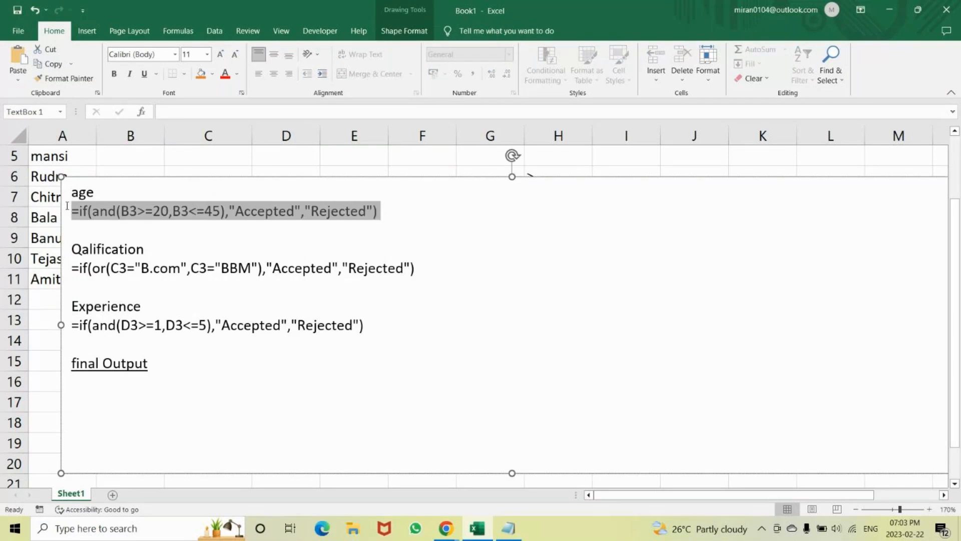
left_click(92, 397)
key("ctrl+v")
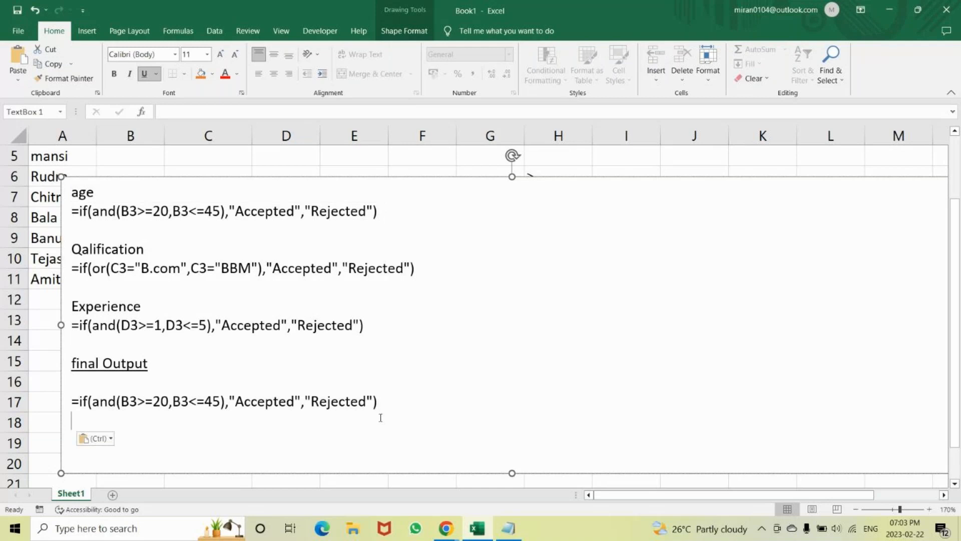
Format the age formula under "final Output" in dark red and bold.
triple_click(319, 397)
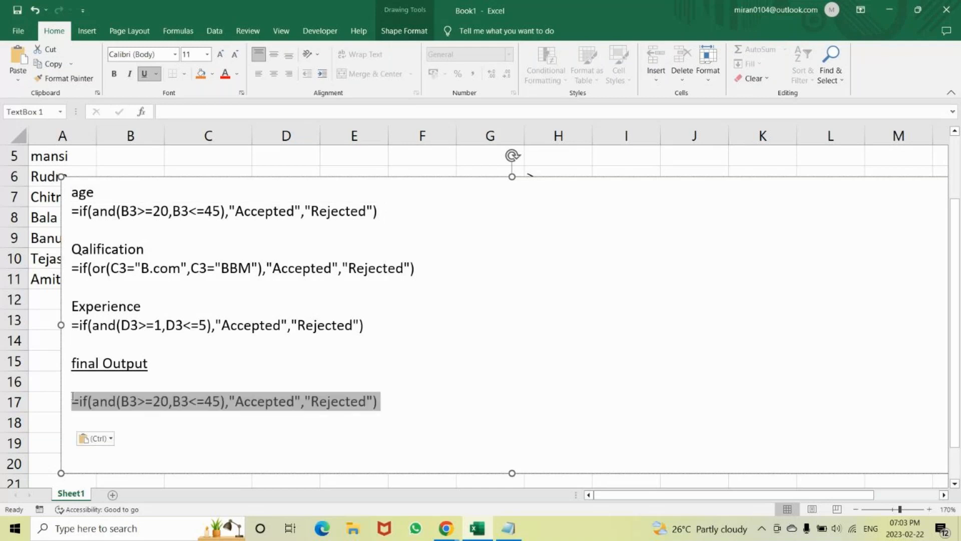
left_click(237, 75)
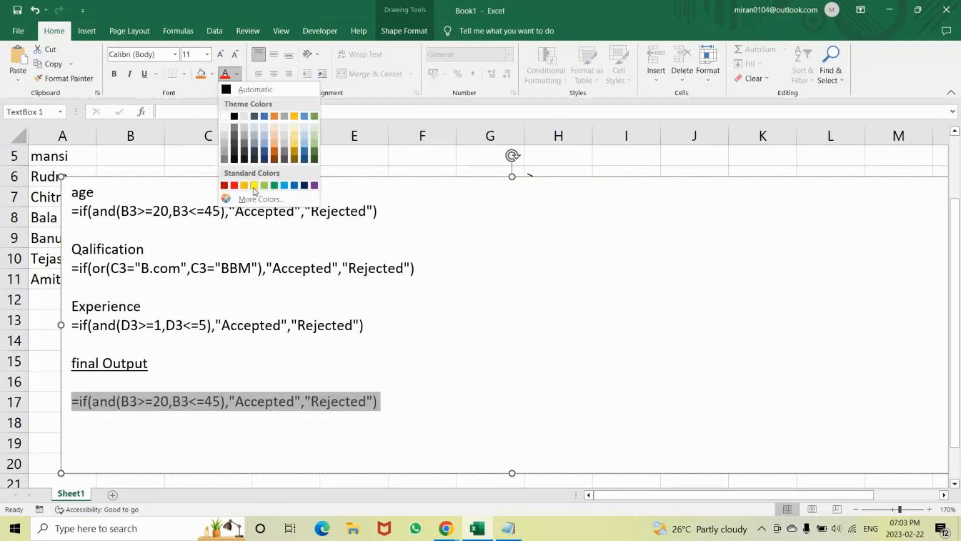
left_click(225, 186)
left_click(114, 74)
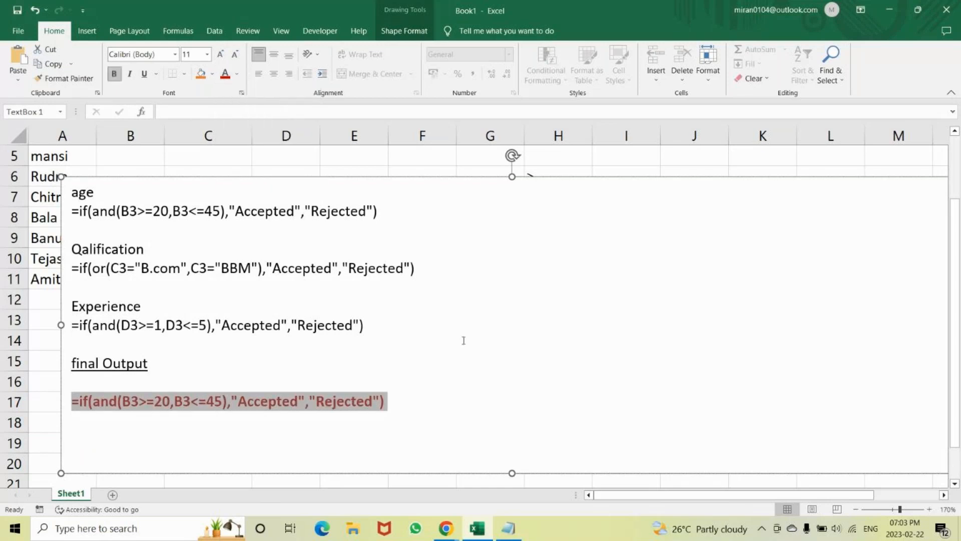
left_click(439, 386)
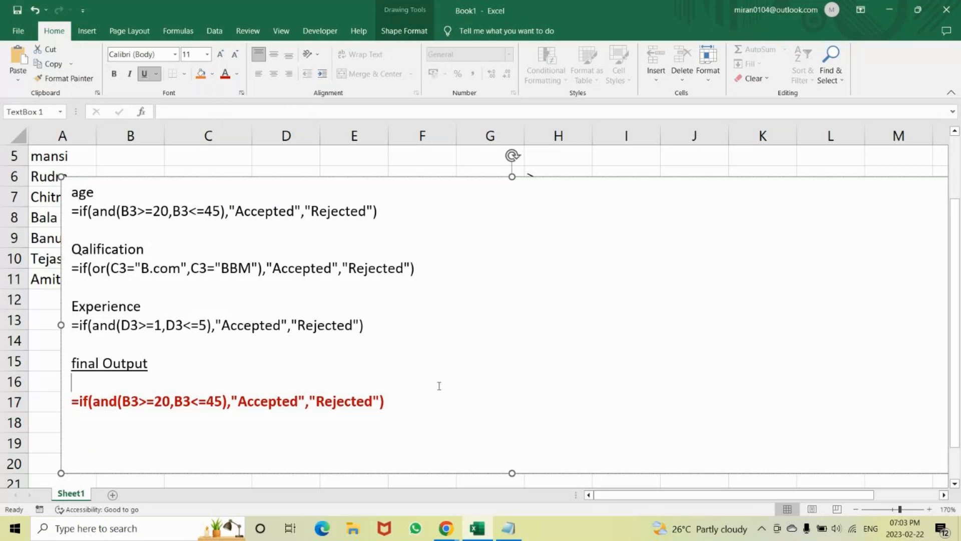
Replace "Accepted" in the final Output formula with a copy of the qualification IF formula, leaving out its equals sign.
left_click_drag(315, 401, 233, 403)
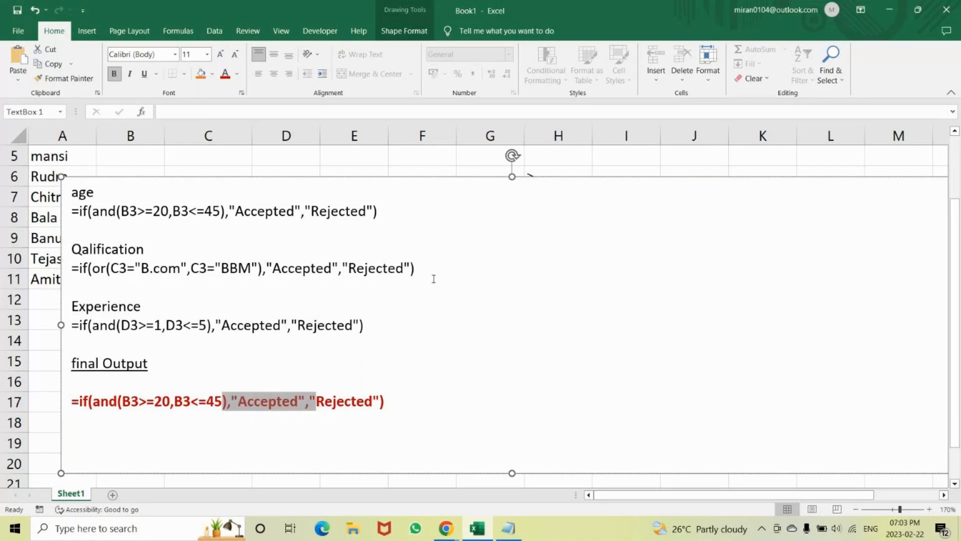
left_click_drag(433, 279, 80, 267)
key("ctrl+c")
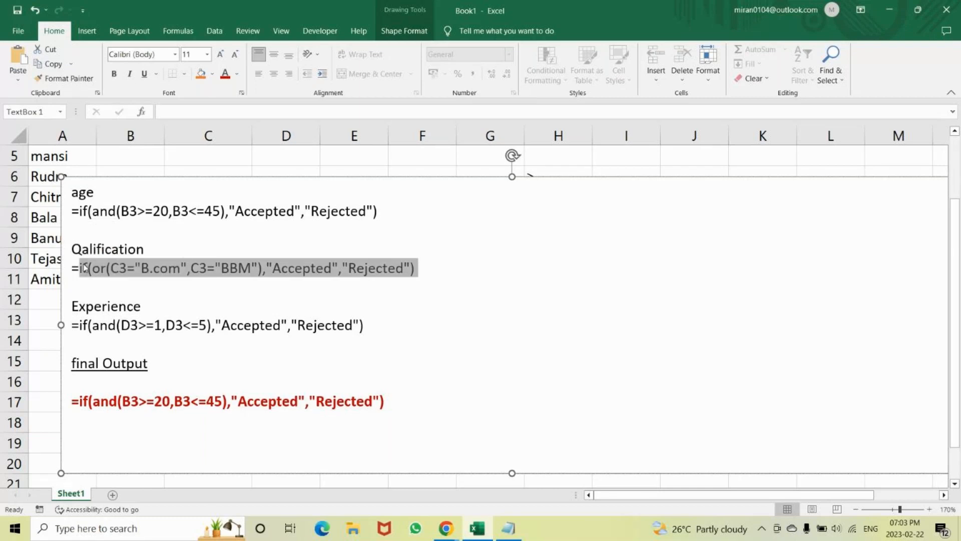
left_click(304, 401)
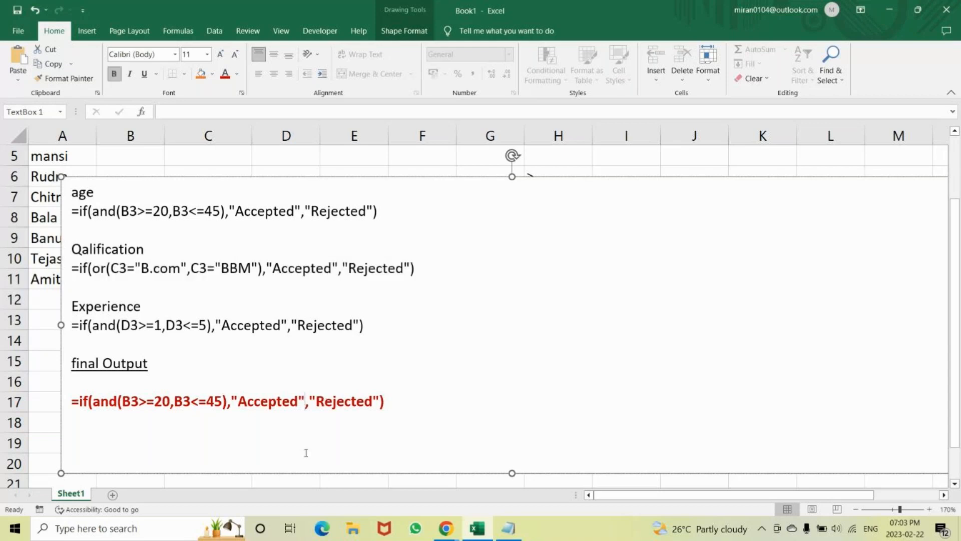
key("BackSpace")
key("BackSpace")
key("BackSpace")
key("BackSpace")
key("BackSpace")
key("BackSpace")
key("BackSpace")
key("BackSpace")
key("BackSpace")
key("BackSpace")
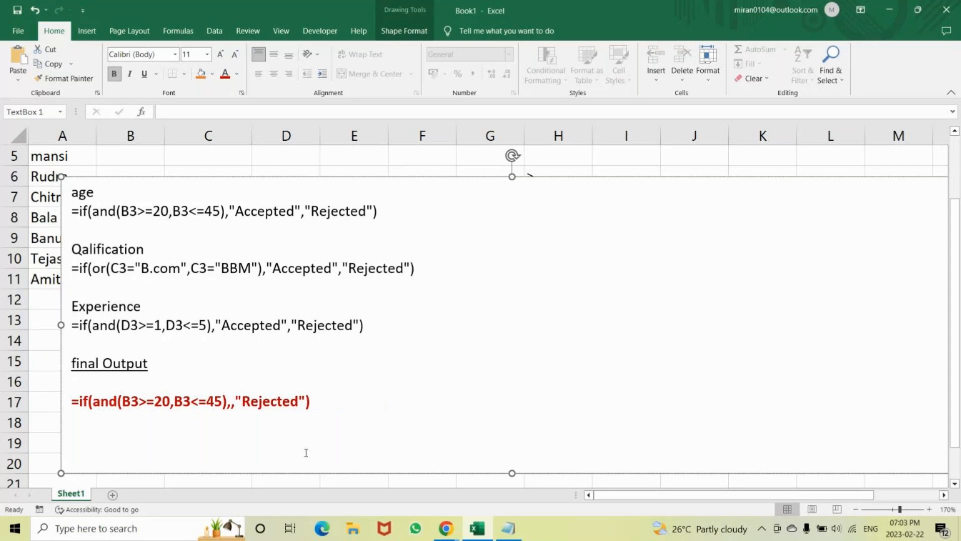
key("ctrl+v")
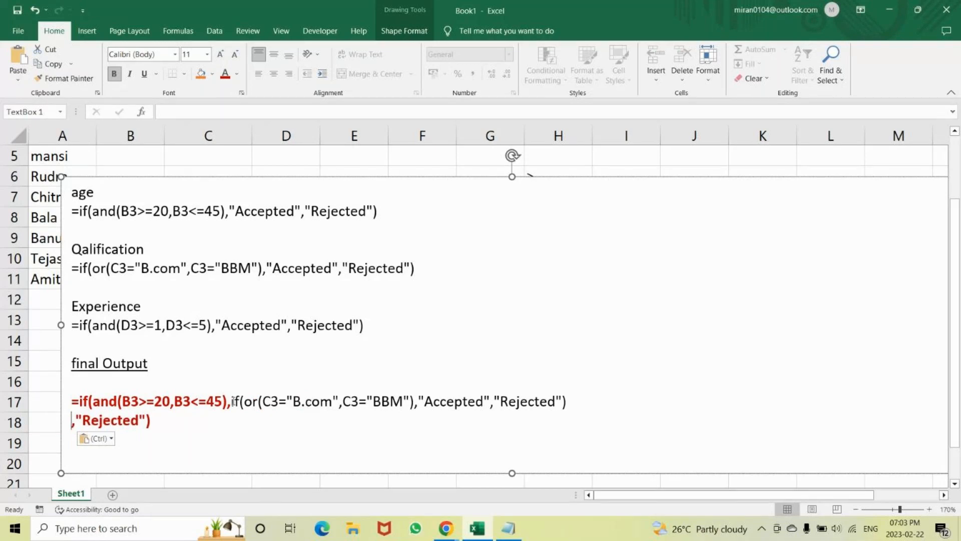
Make the qualification IF part of the final Output formula bold.
left_click_drag(233, 401, 576, 401)
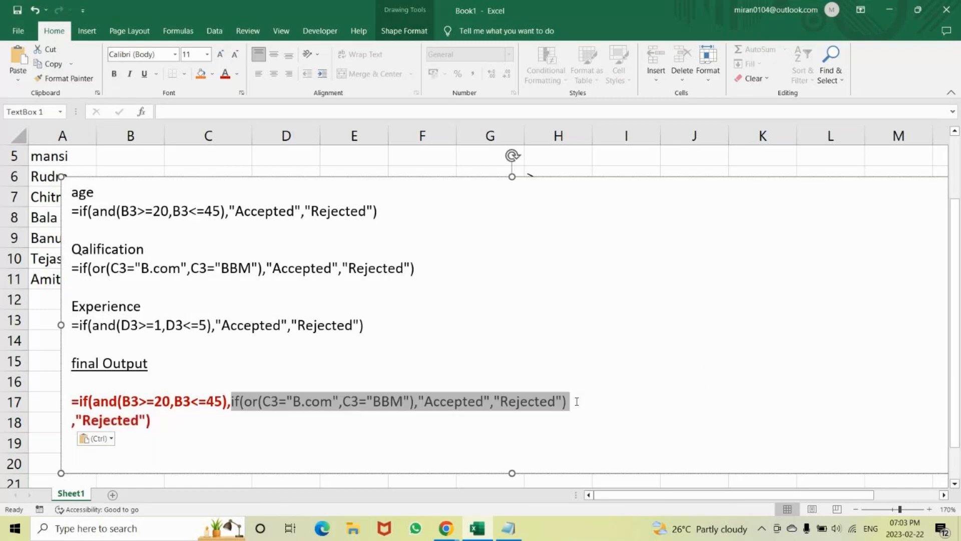
key("ctrl+b")
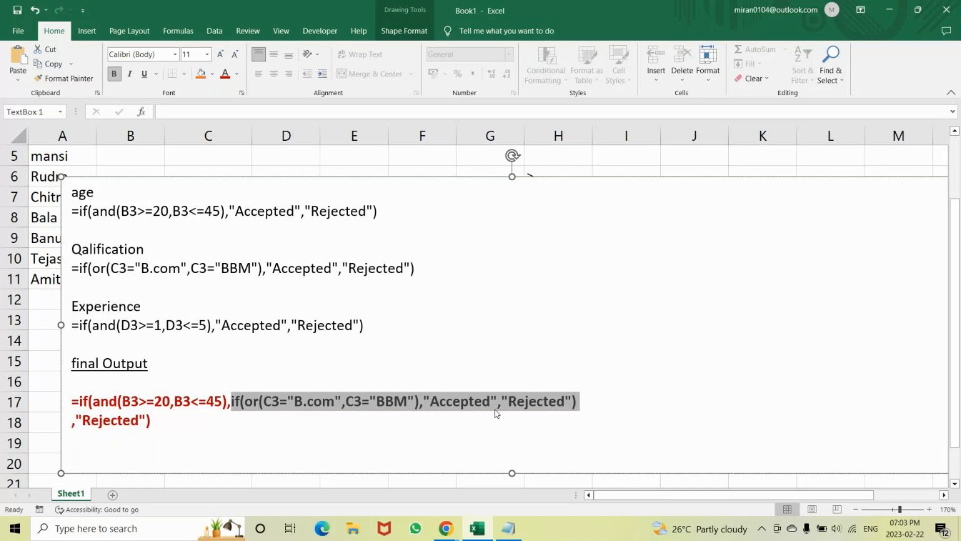
left_click(183, 427)
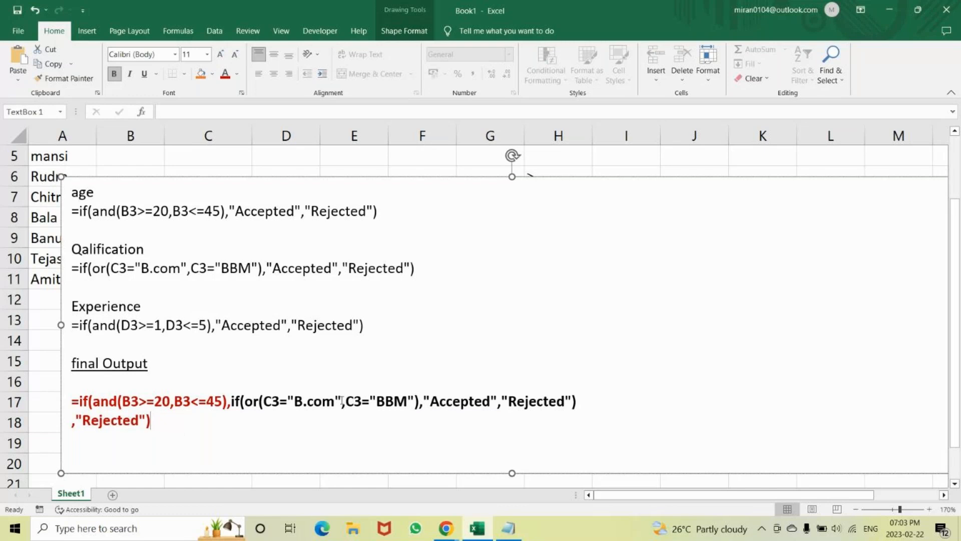
Replace the qualification IF's "Accepted" under "final Output" with a copy of the experience IF formula, leaving out its equals sign.
left_click(369, 326)
left_click_drag(369, 326, 80, 330)
key("ctrl+c")
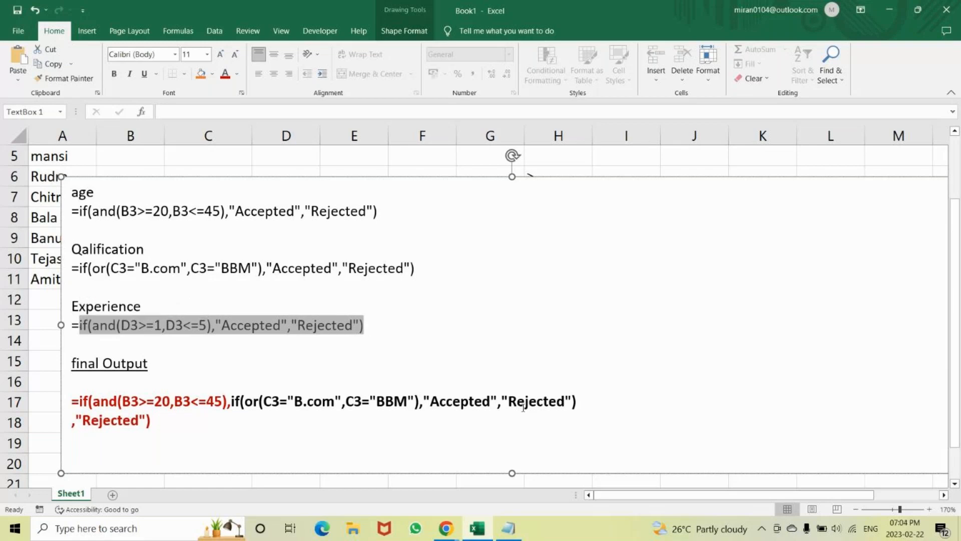
left_click(497, 400)
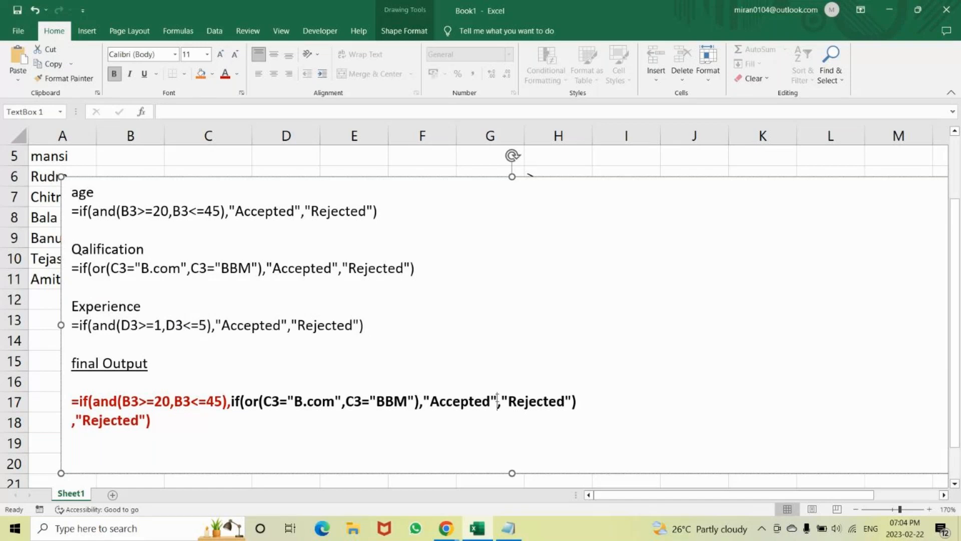
key("BackSpace")
key("BackSpace")
key("BackSpace")
key("BackSpace")
key("BackSpace")
key("BackSpace")
key("BackSpace")
key("BackSpace")
key("BackSpace")
key("BackSpace")
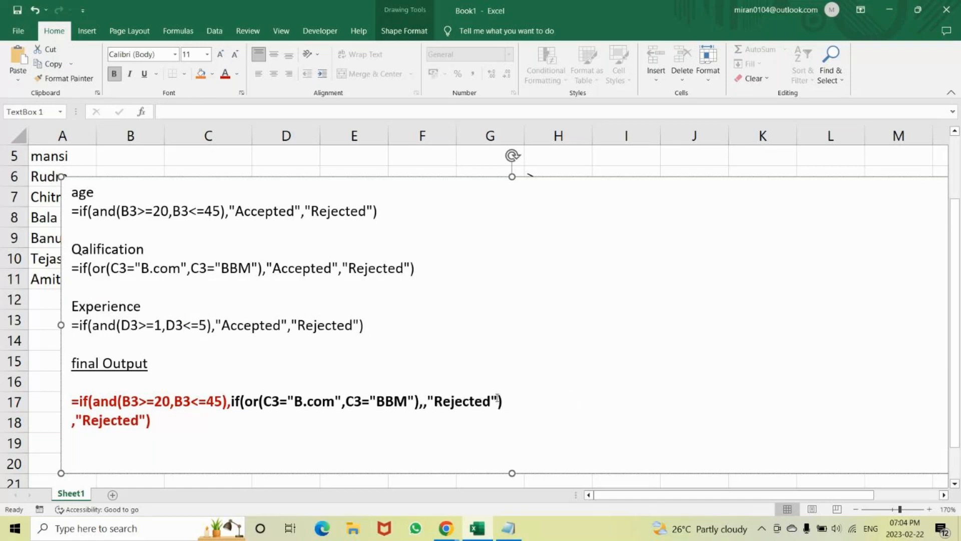
key("ctrl+v")
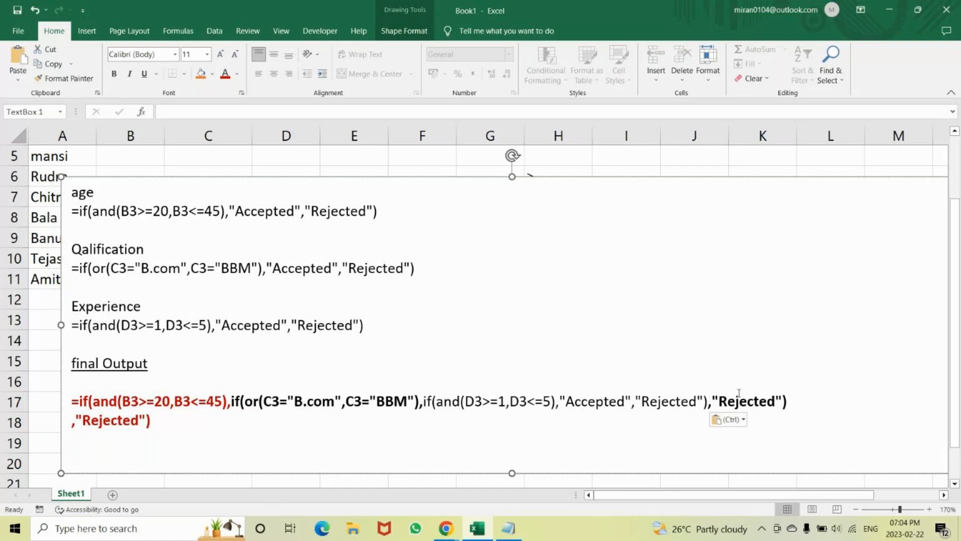
Format the experience IF part of the final Output formula in blue and bold, through its closing bracket.
left_click_drag(705, 402, 566, 405)
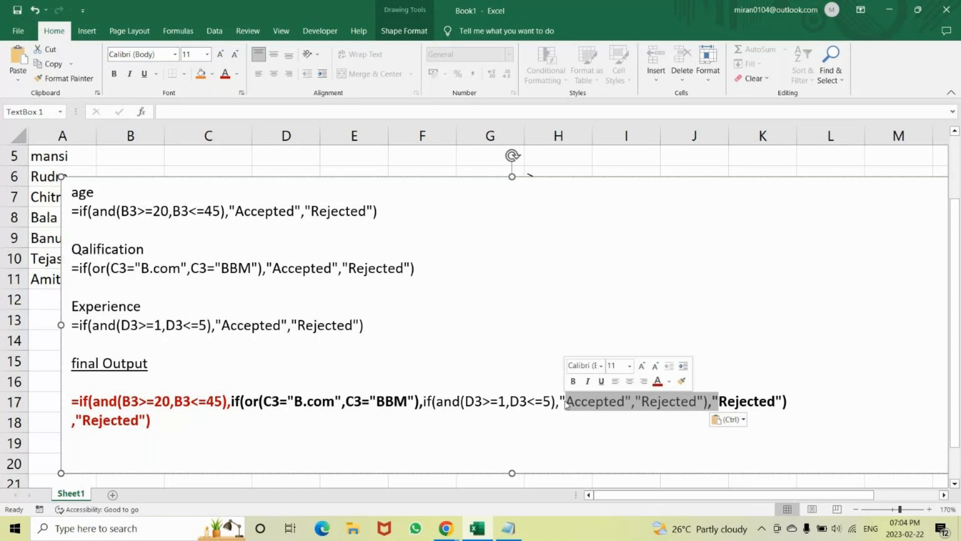
left_click(597, 461)
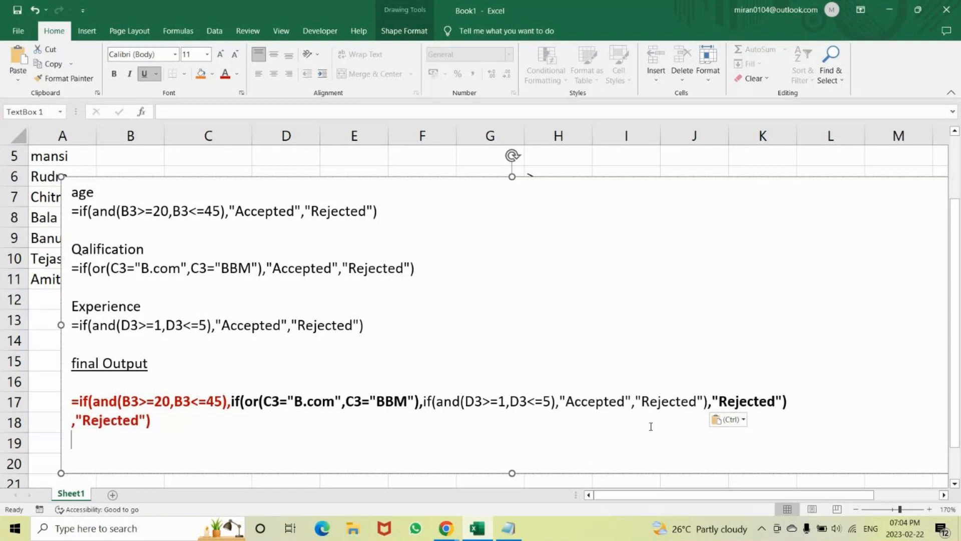
left_click_drag(719, 400, 565, 402)
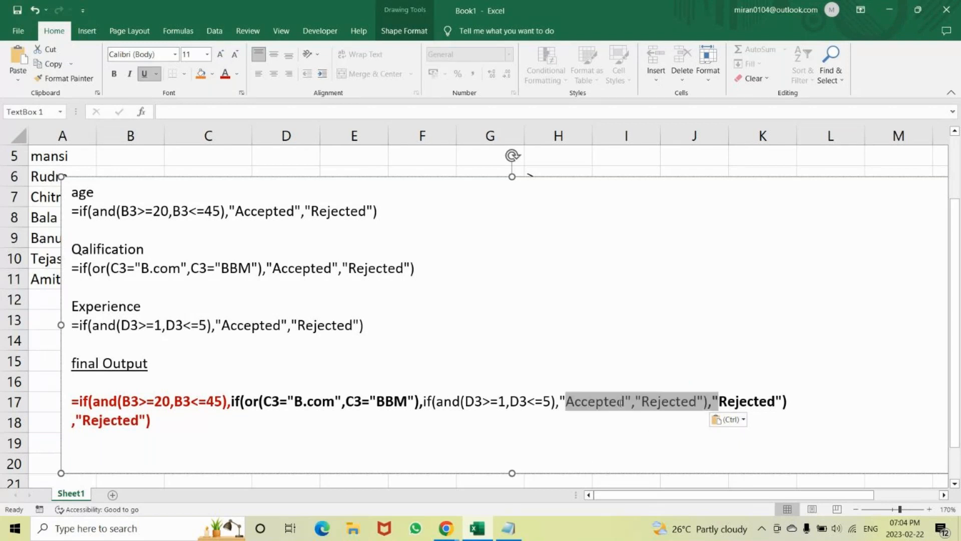
left_click(426, 397)
key("shift+Right")
key("shift+Right")
key("shift+Right")
key("shift+Right")
key("shift+Right")
key("shift+Right")
key("shift+Right")
key("shift+Right")
key("shift+Right")
key("shift+Right")
key("shift+Right")
key("shift+Right")
key("shift+Right")
key("shift+Right")
key("shift+Right")
key("shift+Right")
key("shift+Right")
key("shift+Right")
key("shift+Right")
key("shift+Right")
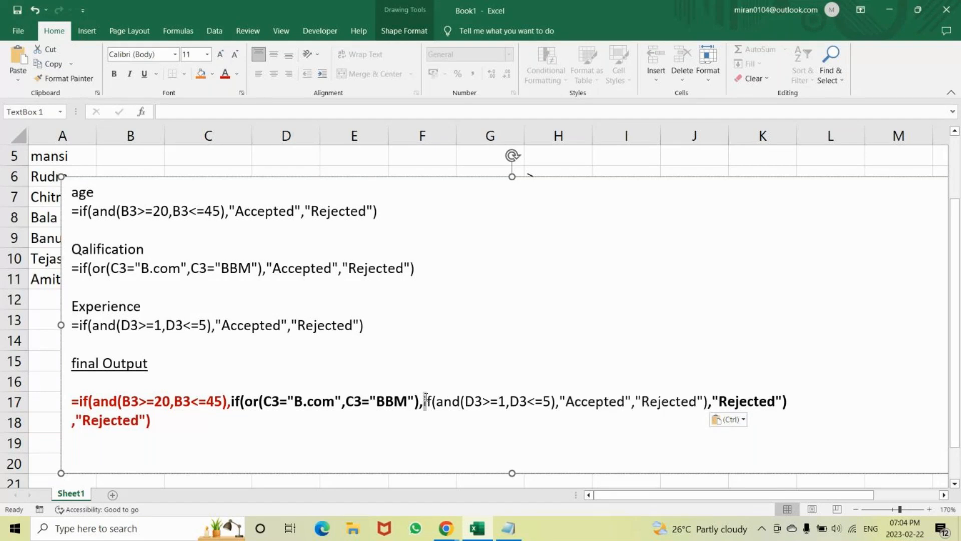
key("shift+Right")
key("shift+Right")
key("shift+Right")
key("shift+Right")
key("shift+Right")
key("shift+Right")
key("shift+Right")
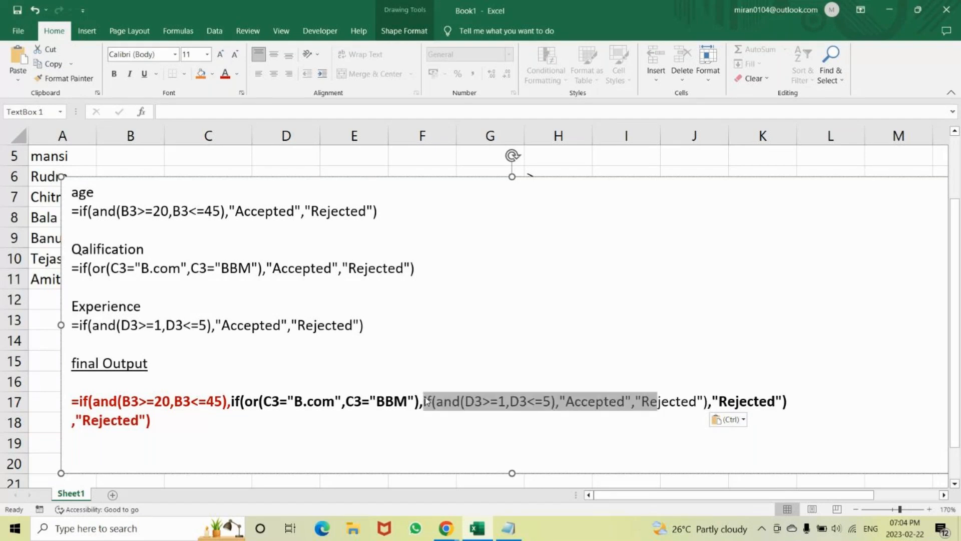
key("shift+Right")
key("shift+Right")
key("shift+Right")
key("shift+Right")
key("shift+Right")
key("shift+Right")
key("shift+Right")
key("shift+Right")
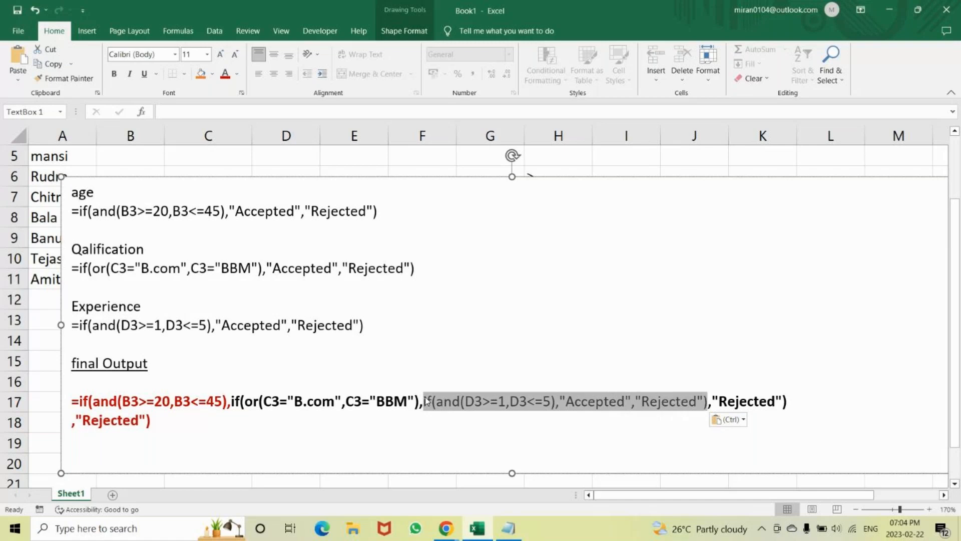
left_click(237, 74)
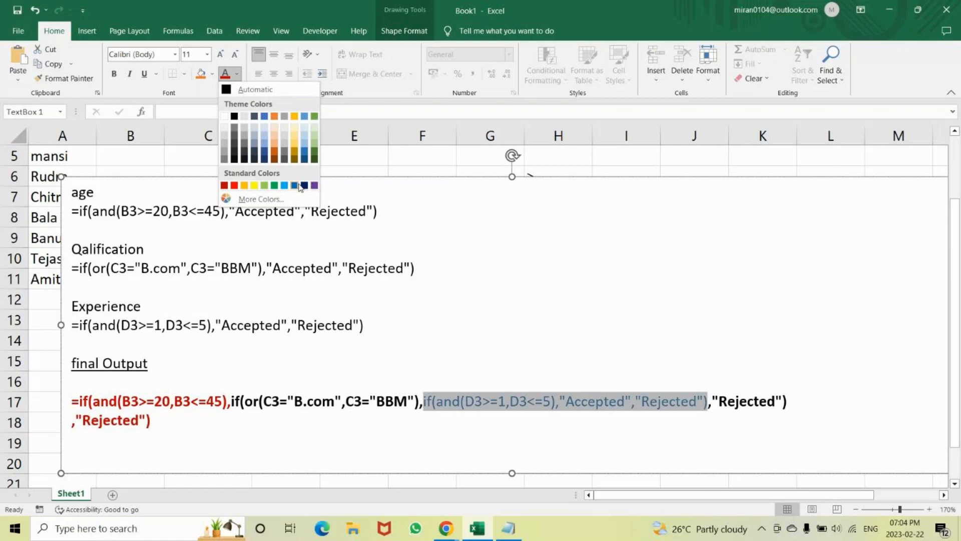
left_click(298, 185)
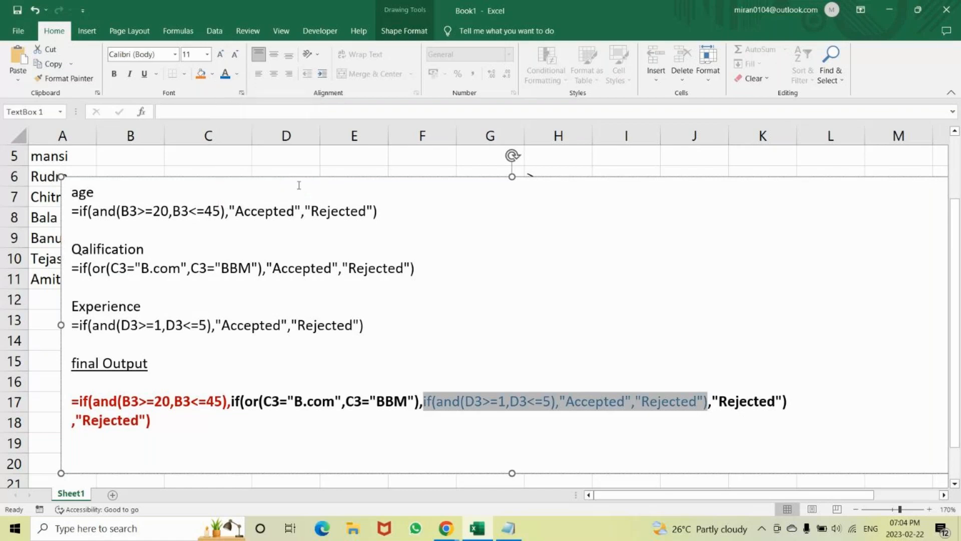
left_click(168, 403)
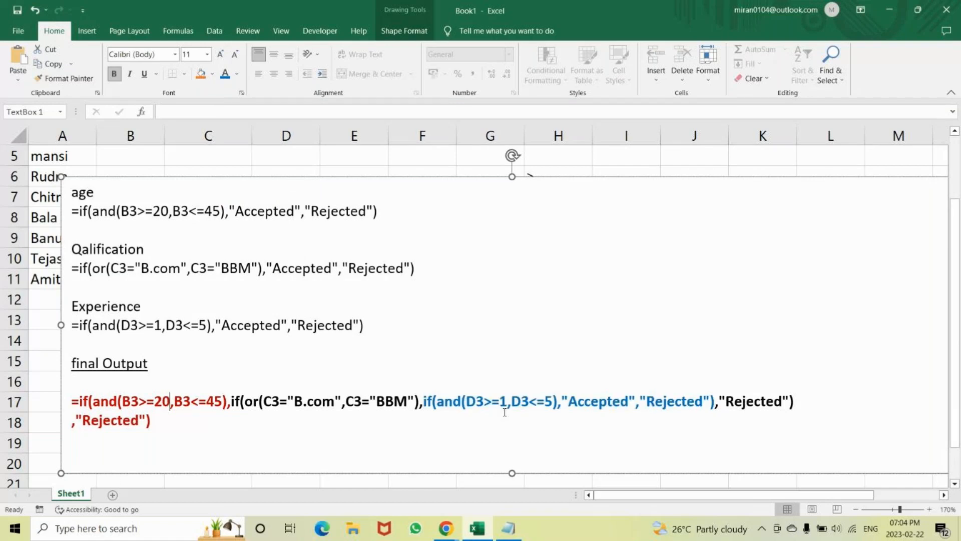
Copy the complete two-line combined IF formula under the "final Output" heading.
left_click(187, 423)
left_click_drag(66, 401, 606, 392)
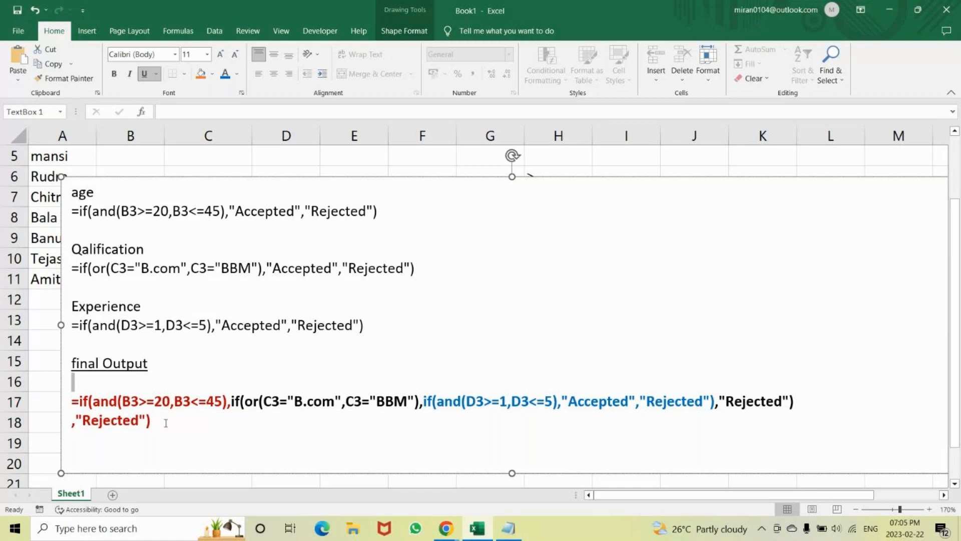
left_click_drag(166, 422, 73, 403)
key("ctrl+c")
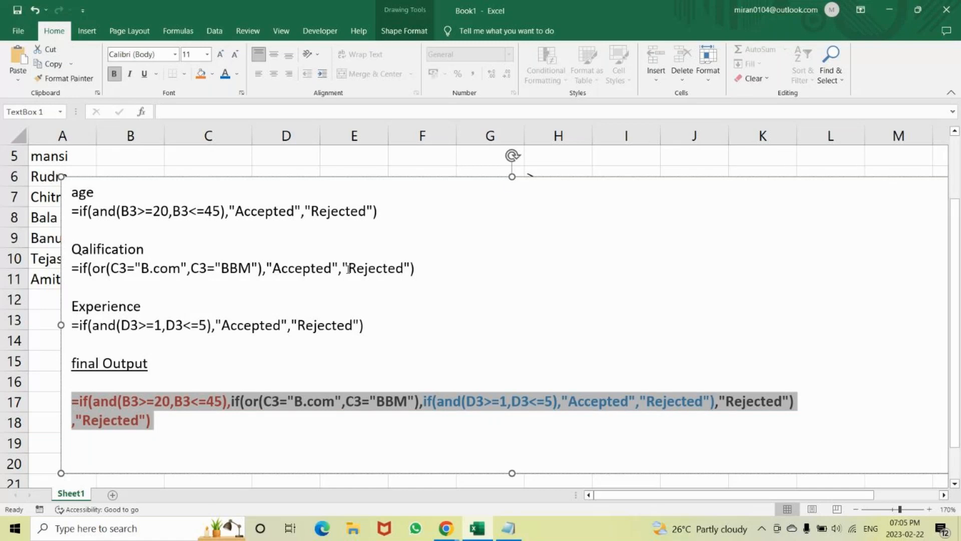
Lower the text box's upper edge to the top of row 9 and select cell E3.
left_click_drag(511, 176, 511, 229)
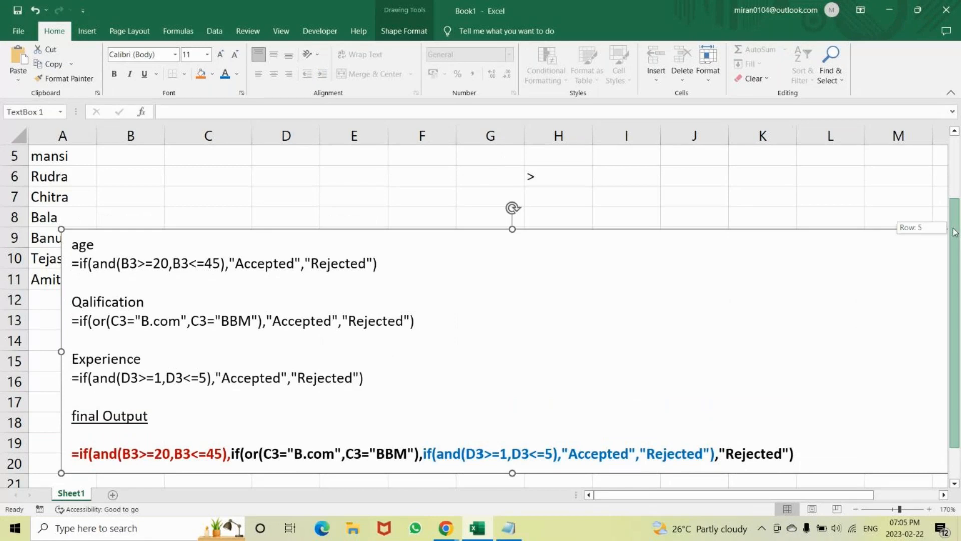
scroll(524, 174, "up", 2)
left_click(357, 204)
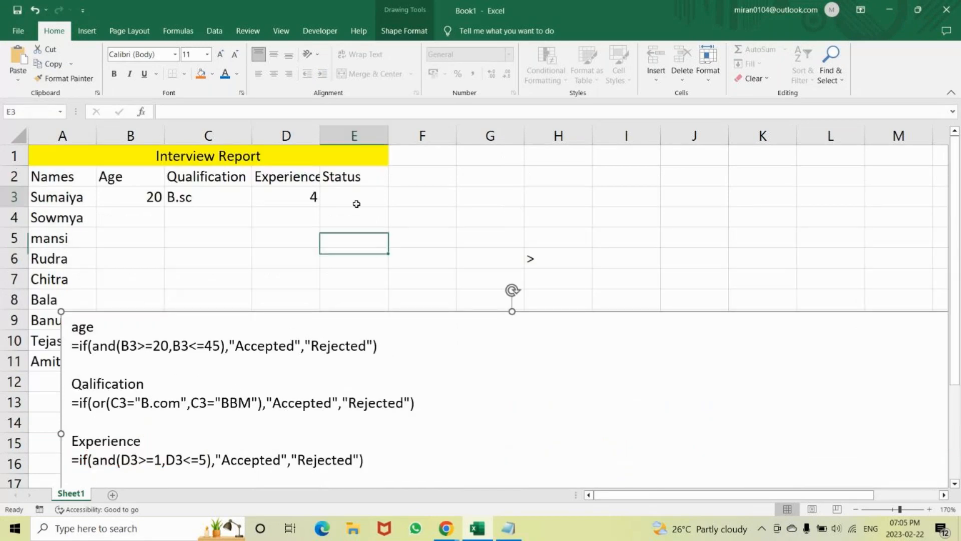
Paste the combined IF formula into cell E3 and try to enter it, declining the suggested correction.
key("ctrl+v")
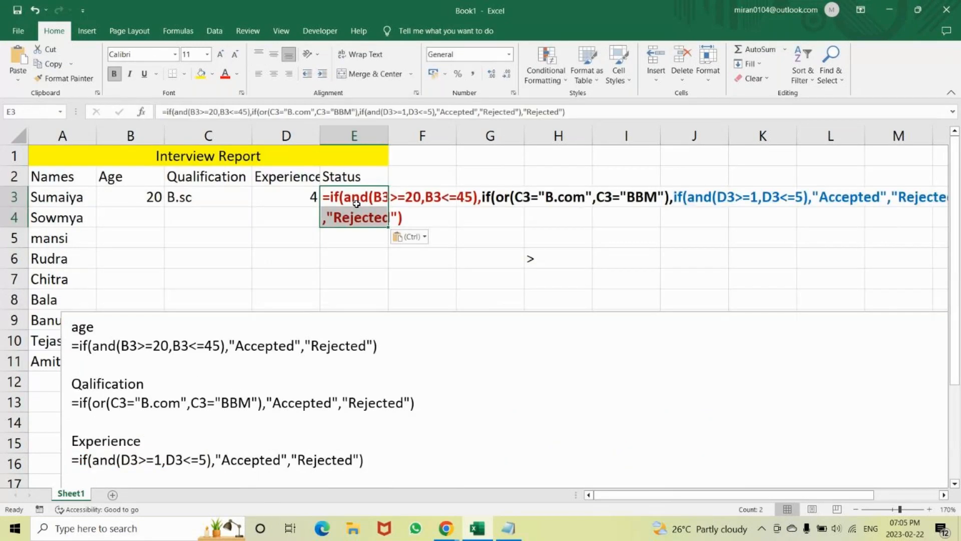
key("Return")
key("Return")
left_click(572, 114)
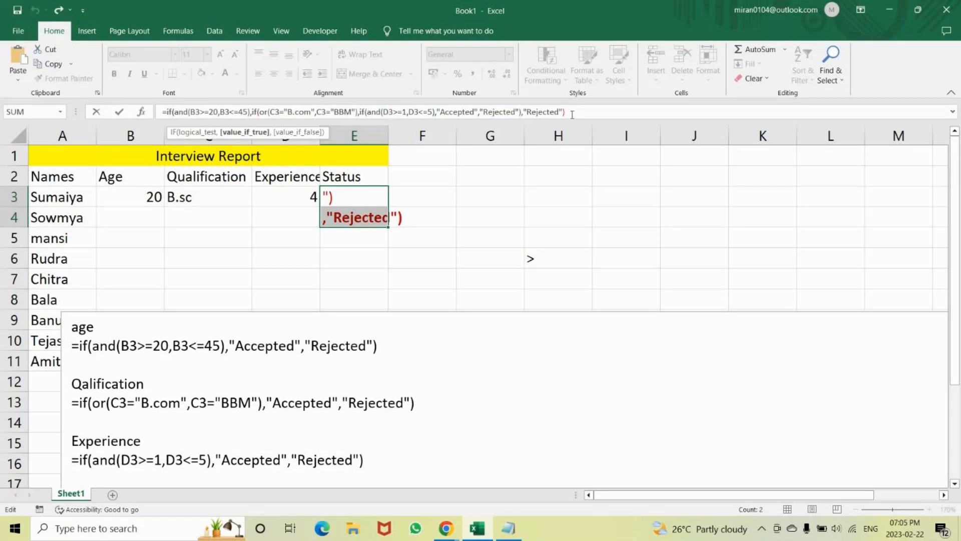
key("Return")
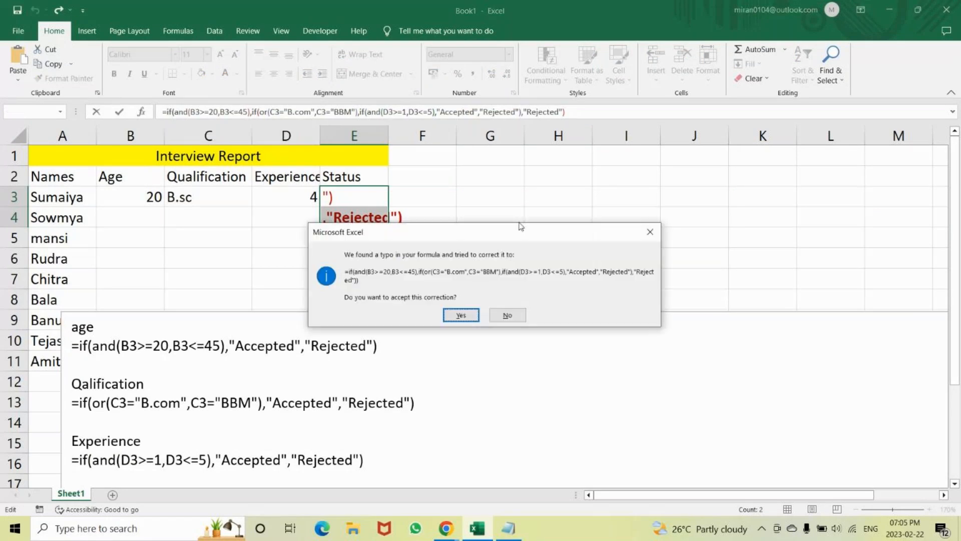
left_click(507, 315)
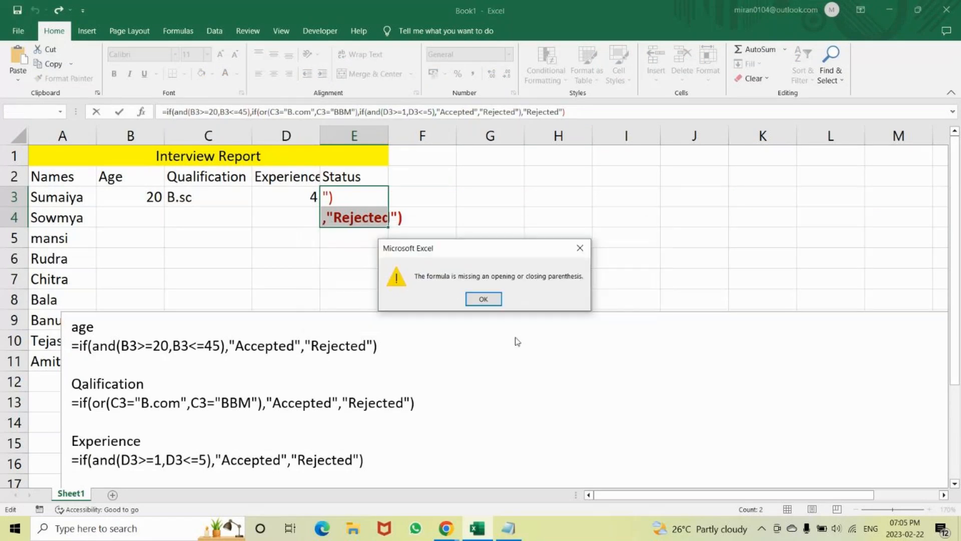
left_click(484, 299)
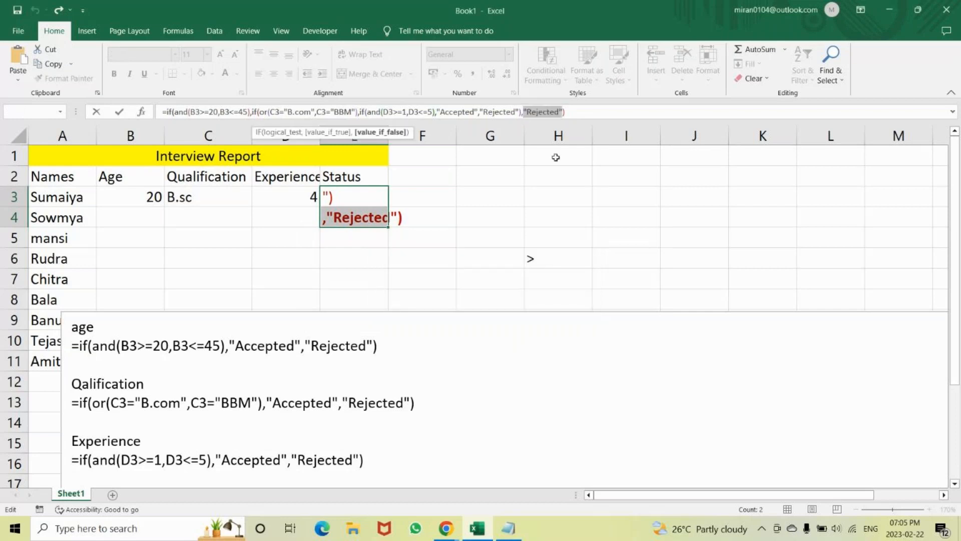
Complete E3's formula with one more closing bracket and clear the leftover ,"Rejected") text from cell E4.
left_click(587, 112)
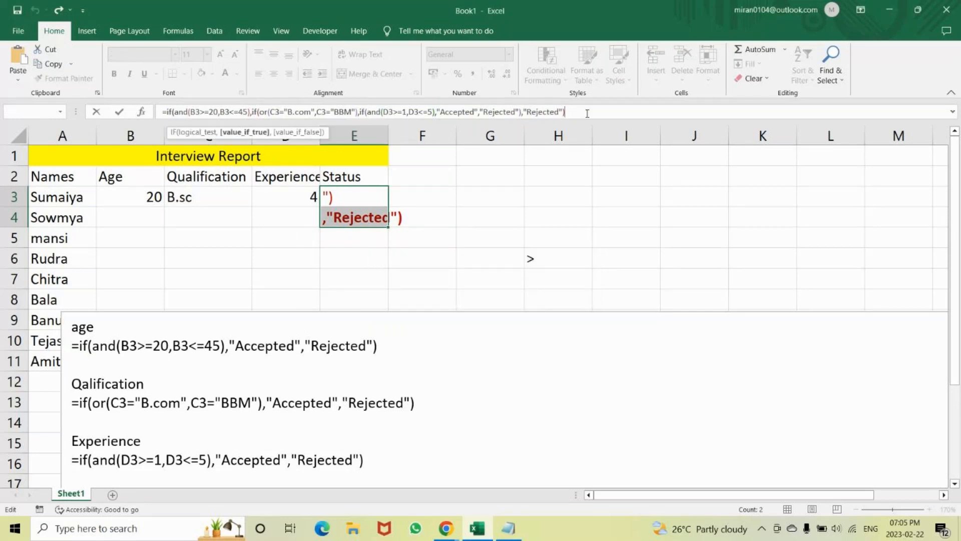
type(")")
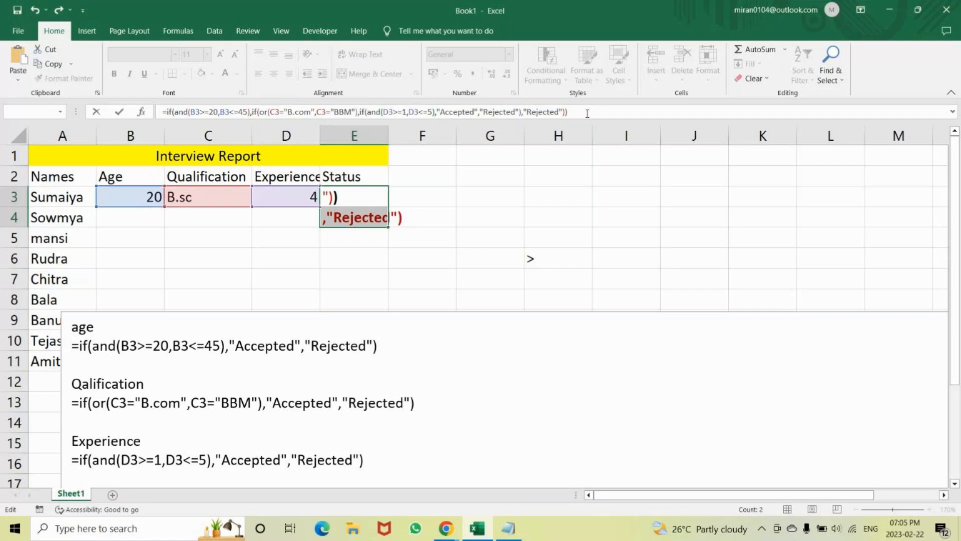
key("Return")
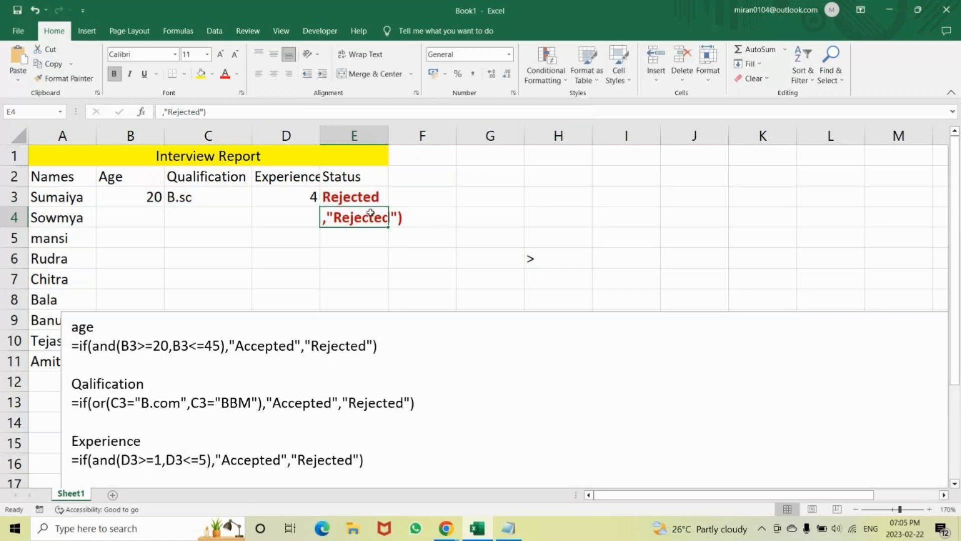
key("BackSpace")
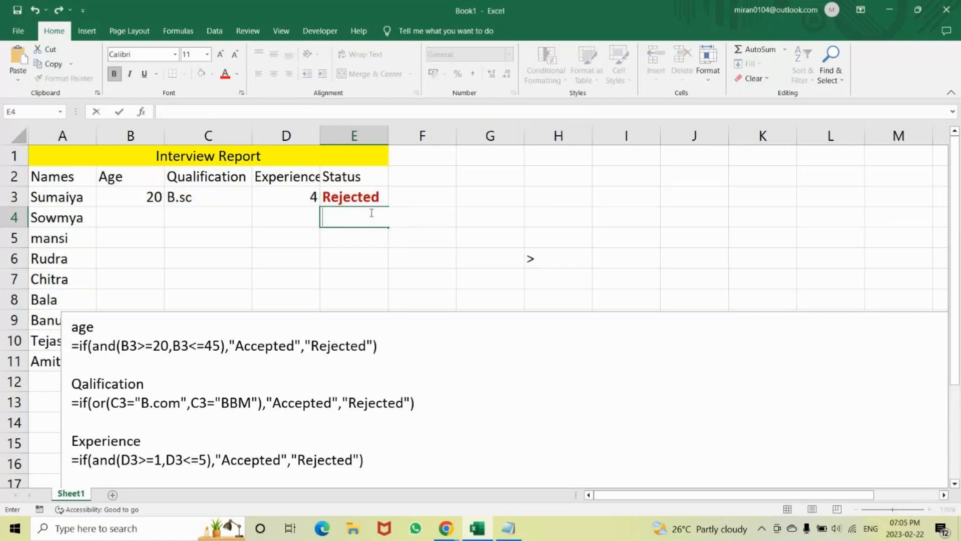
key("Return")
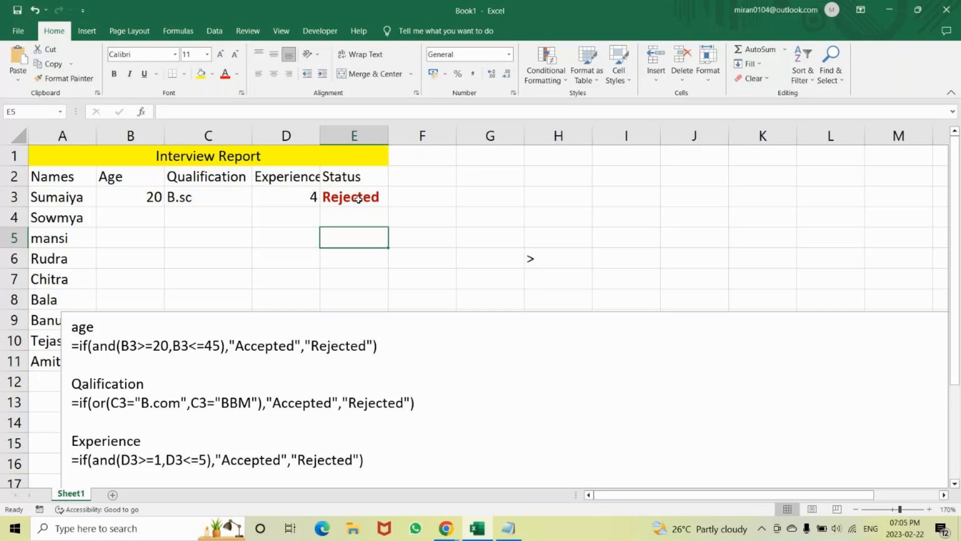
Delete the whole nested IF formula from cell E3.
double_click(356, 197)
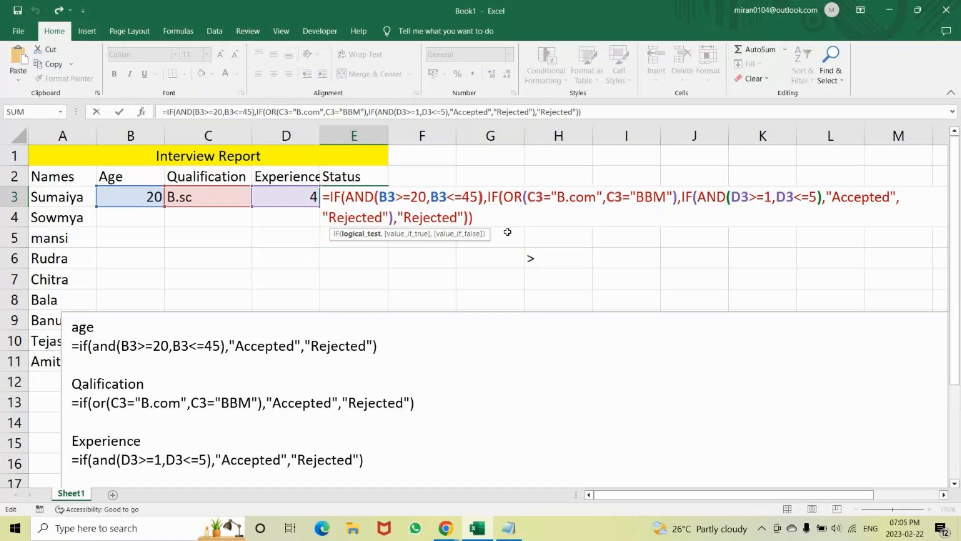
left_click_drag(483, 217, 326, 195)
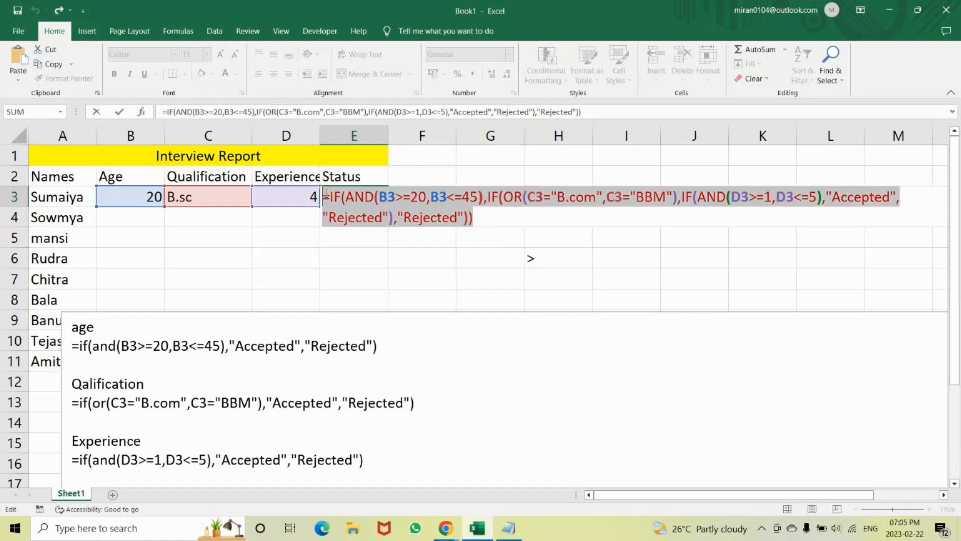
key("BackSpace")
key("Escape")
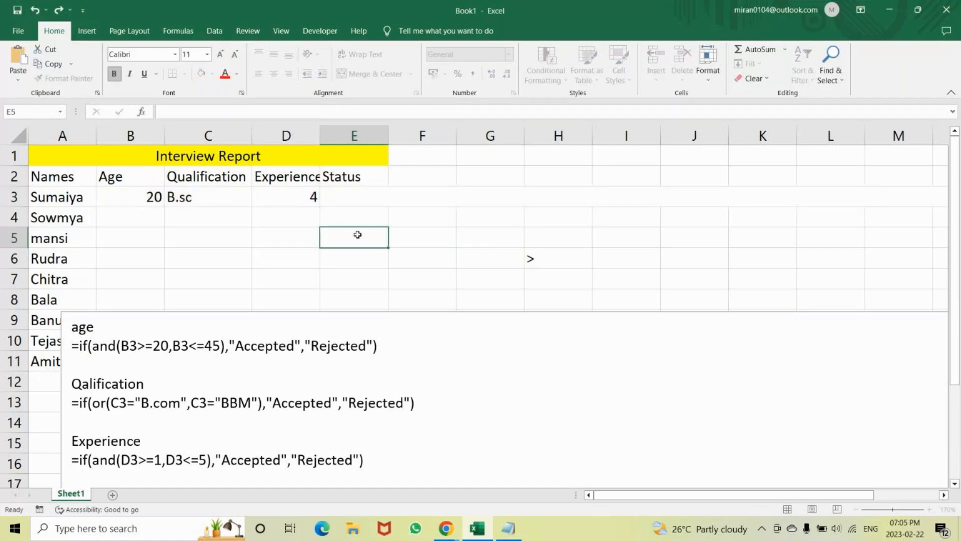
Paste the two-line combined IF formula into E3's formula bar and add a closing bracket at the end of its first line.
left_click(225, 115)
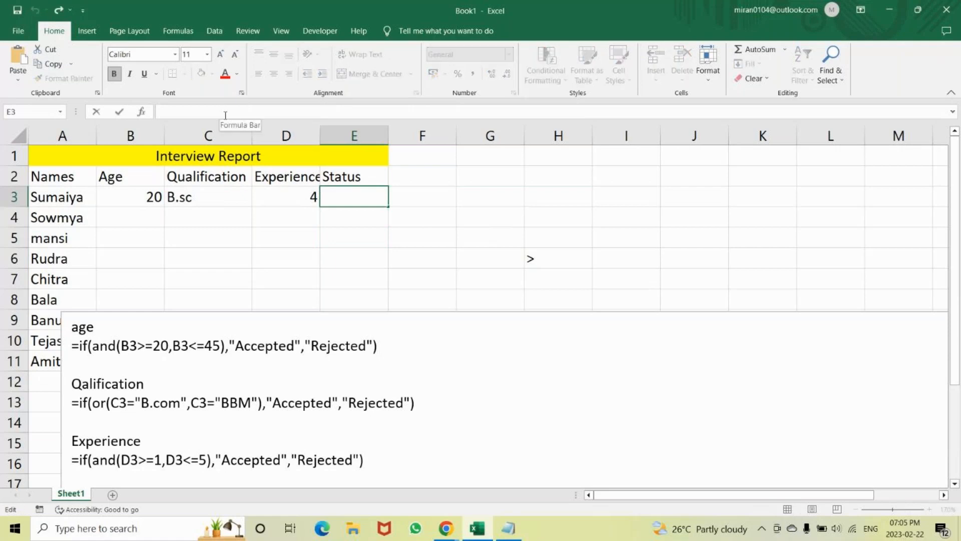
type("=if(and(B3>=20,B3<=45,or(C3=\"B.com\",C3=\"BBM\"),D3>=1,D3<=5),\"Accepted\",\"Rejected\")")
left_click(162, 110)
left_click(161, 111)
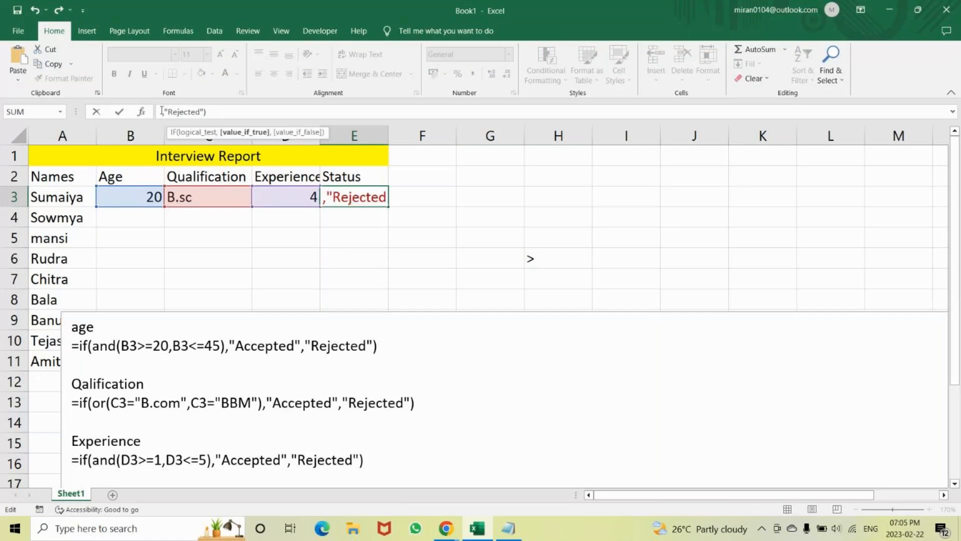
key("Left")
key("Left")
key("Left")
key("Left")
key("Left")
key("Left")
key("Left")
key("Left")
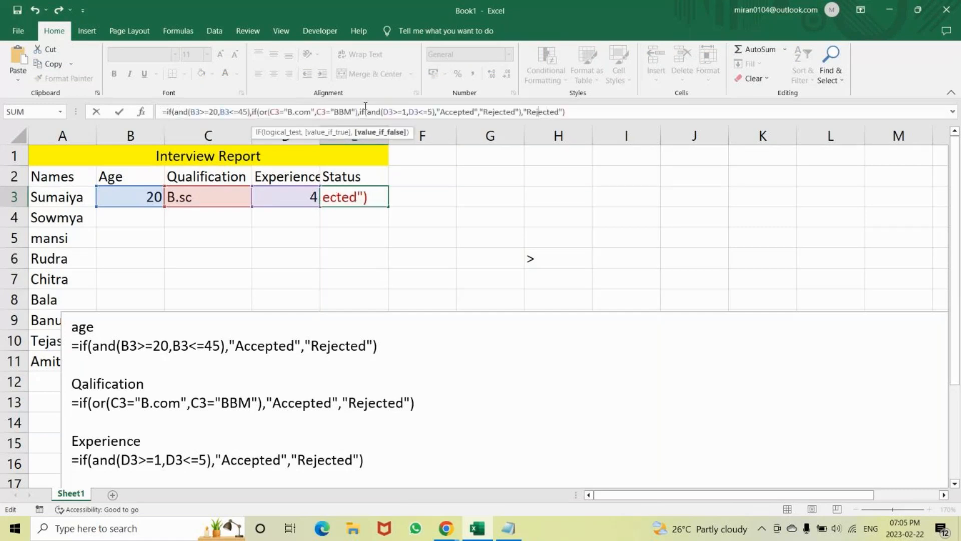
key("End")
type(")")
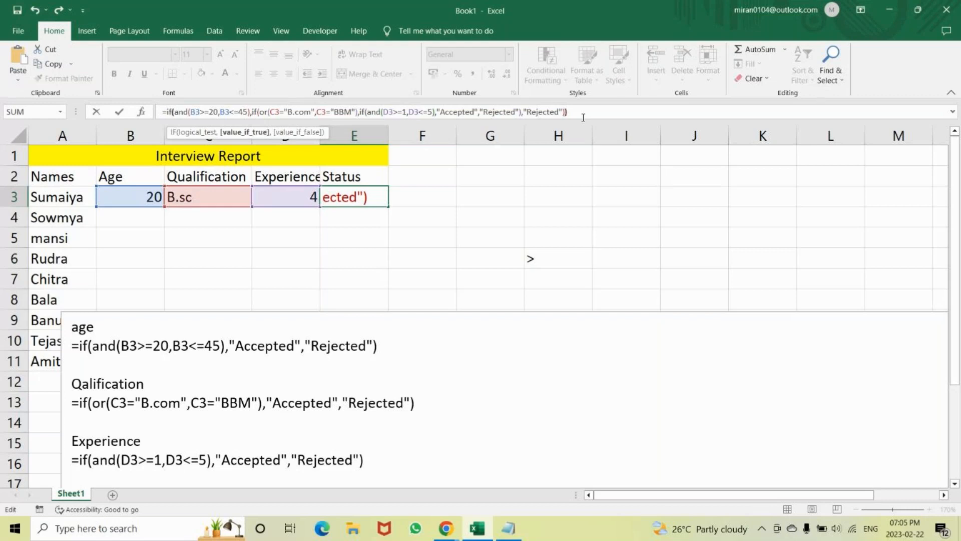
type(")")
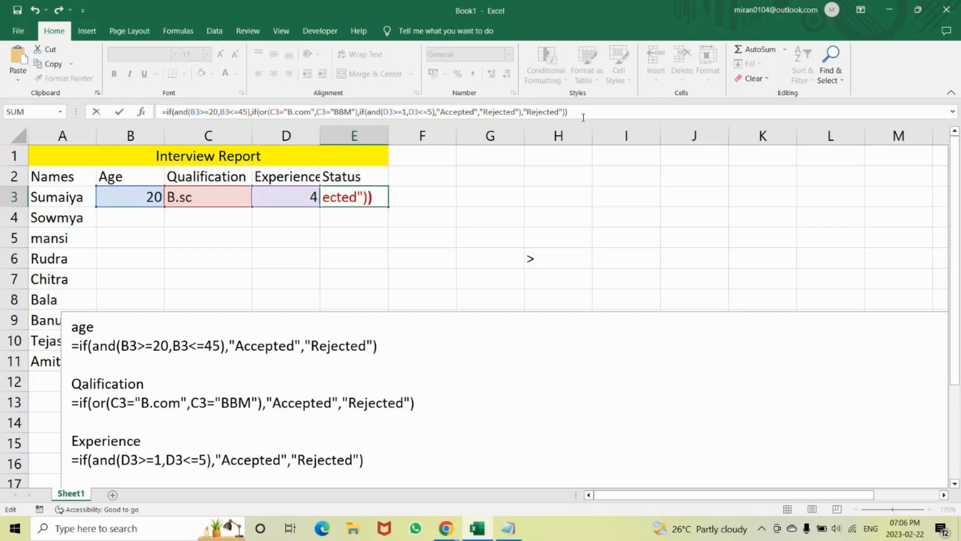
Try to enter E3's formula with the extra ,"Rejected") second line still in place.
key("Return")
key("Return")
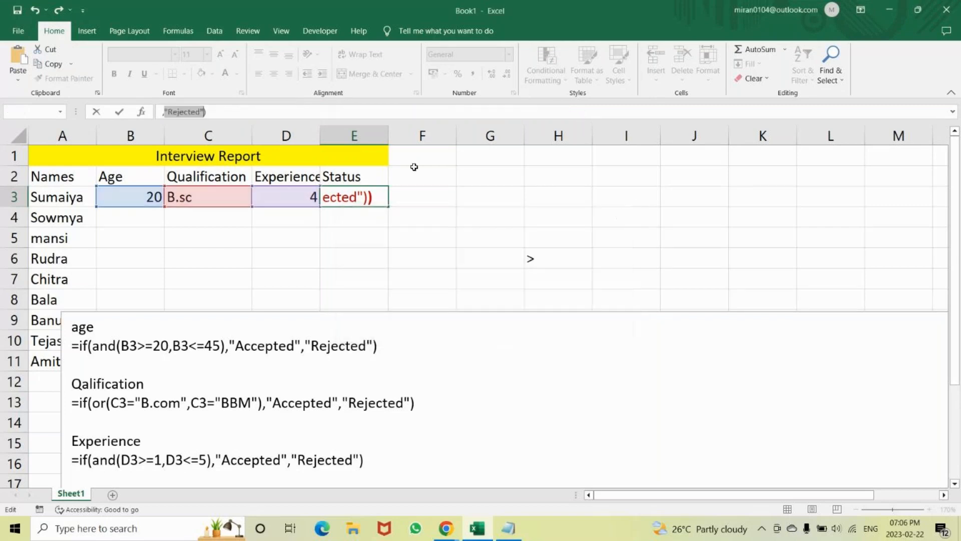
left_click(276, 116)
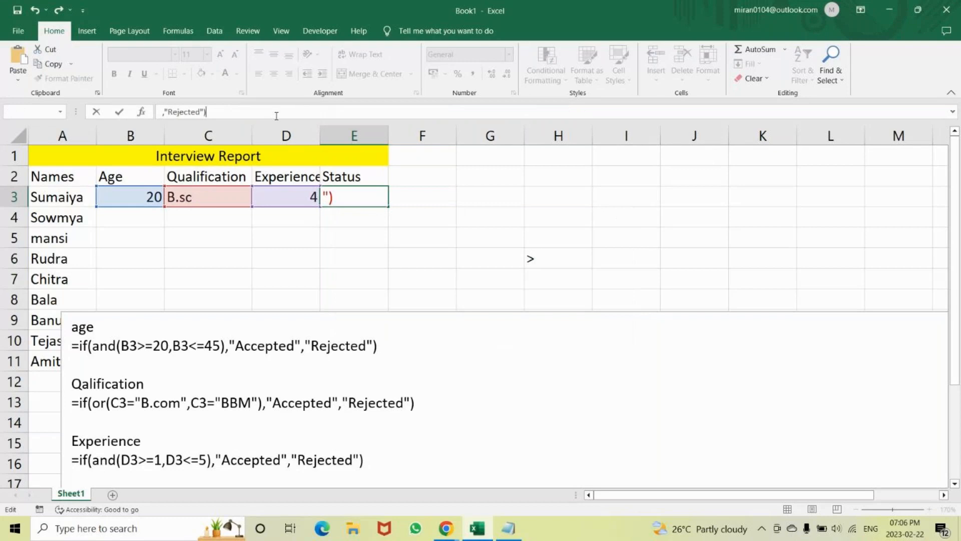
key("Return")
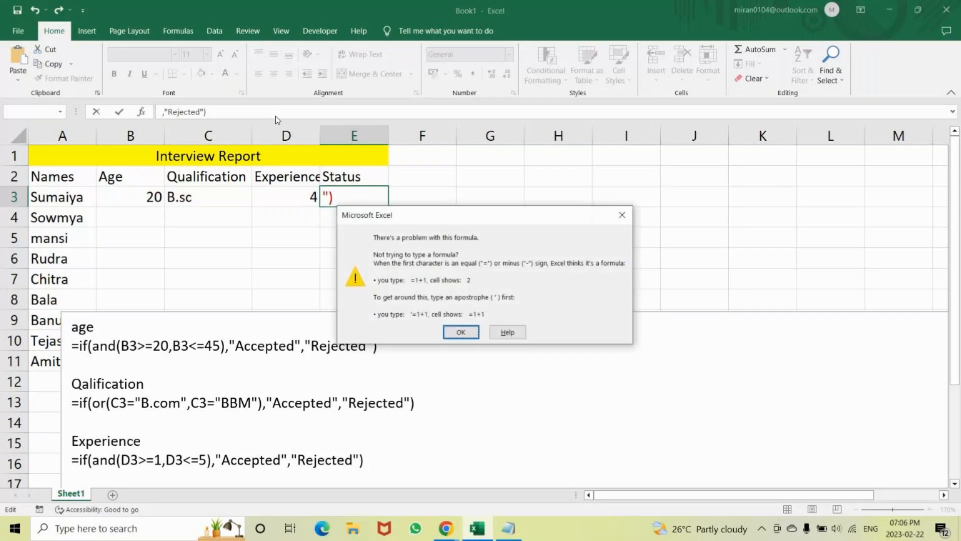
left_click(461, 331)
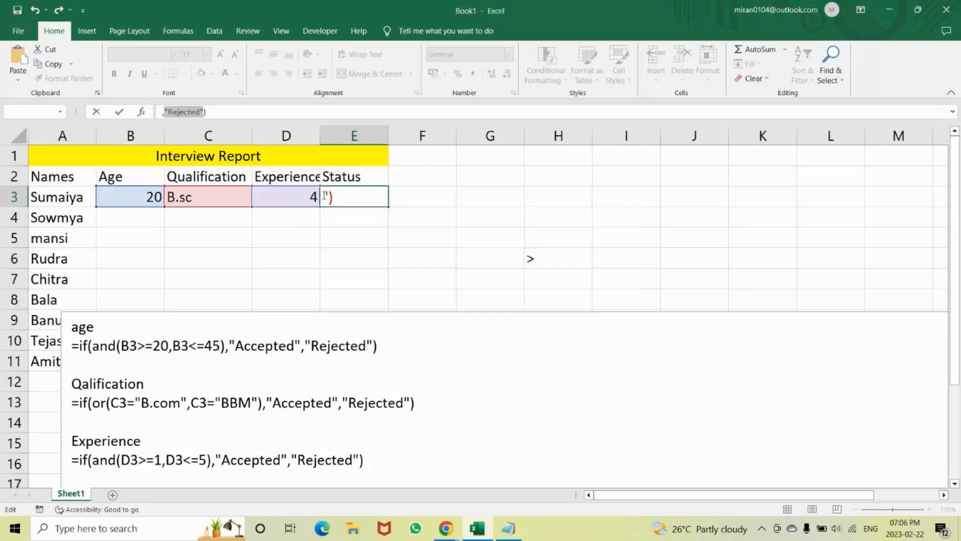
Go through E3's formula from its end back to its start and try to enter it again.
key("Right")
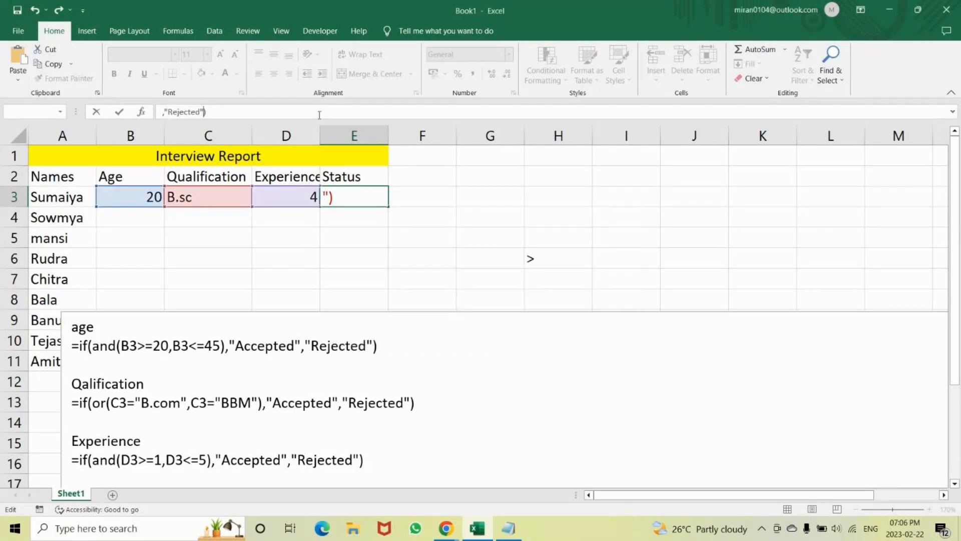
type(")")
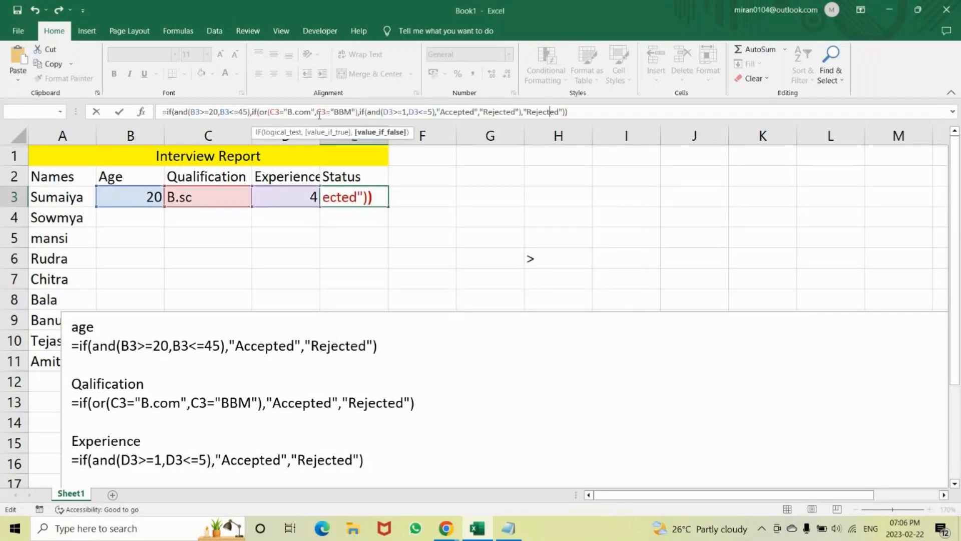
key("Left")
key("Left")
key("Left")
key("Left")
key("Left")
key("Left")
key("Left")
key("Left")
key("Left")
key("Left")
key("Left")
key("Left")
key("Left")
key("Left")
key("Left")
key("Left")
key("Left")
key("Left")
key("Left")
key("Left")
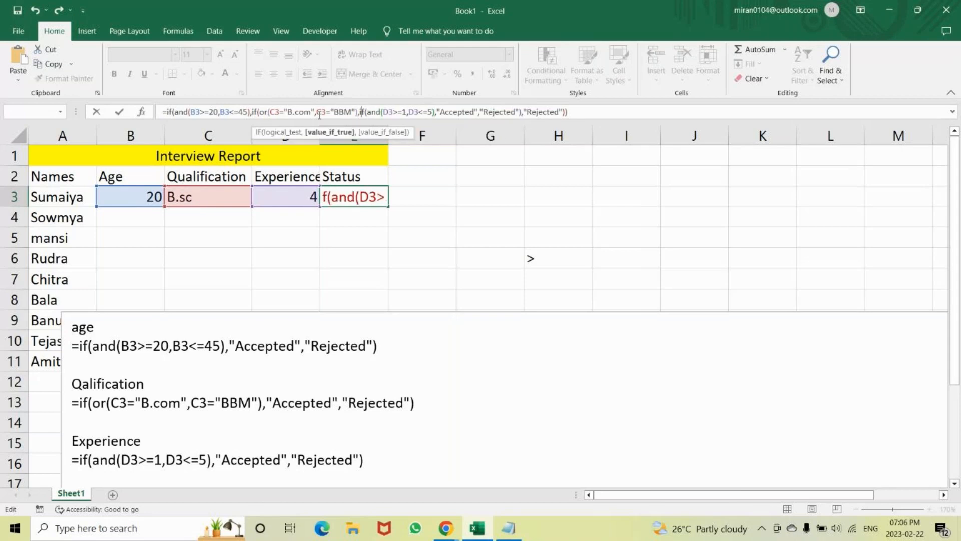
key("Left")
key("Left")
key("Left")
key("Left")
key("Left")
key("Left")
key("Left")
key("Left")
key("Left")
key("Left")
key("Left")
key("Left")
key("Left")
key("Left")
key("Left")
key("Left")
key("Left")
key("Left")
key("Left")
key("Left")
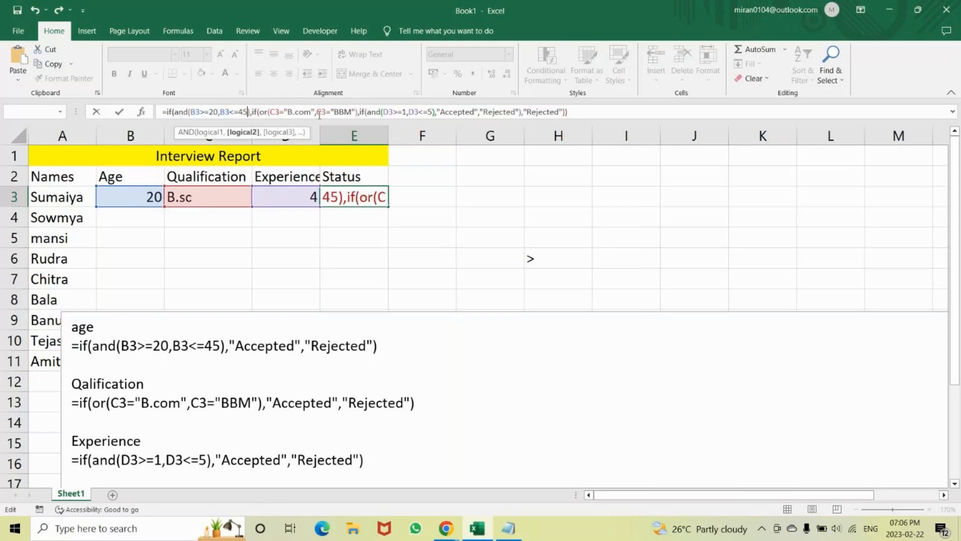
key("Home")
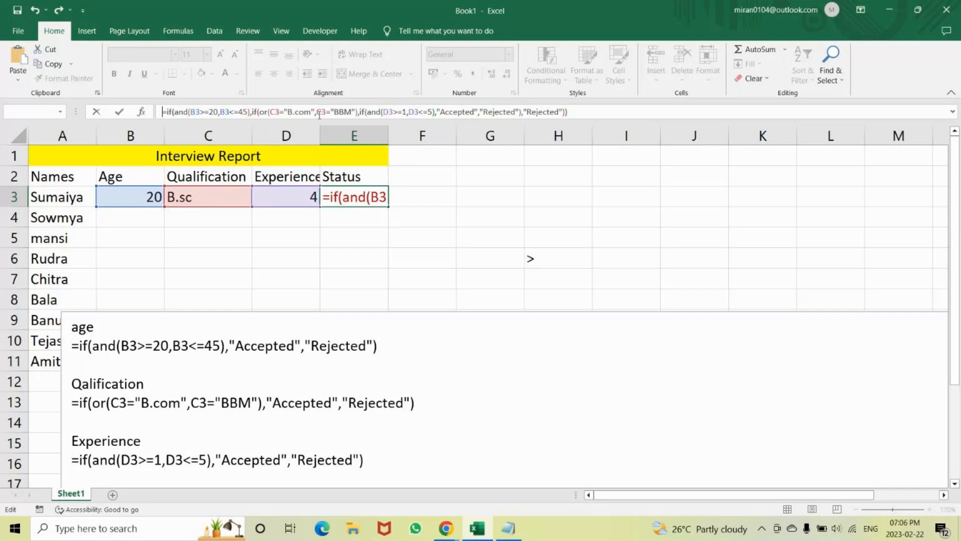
key("Return")
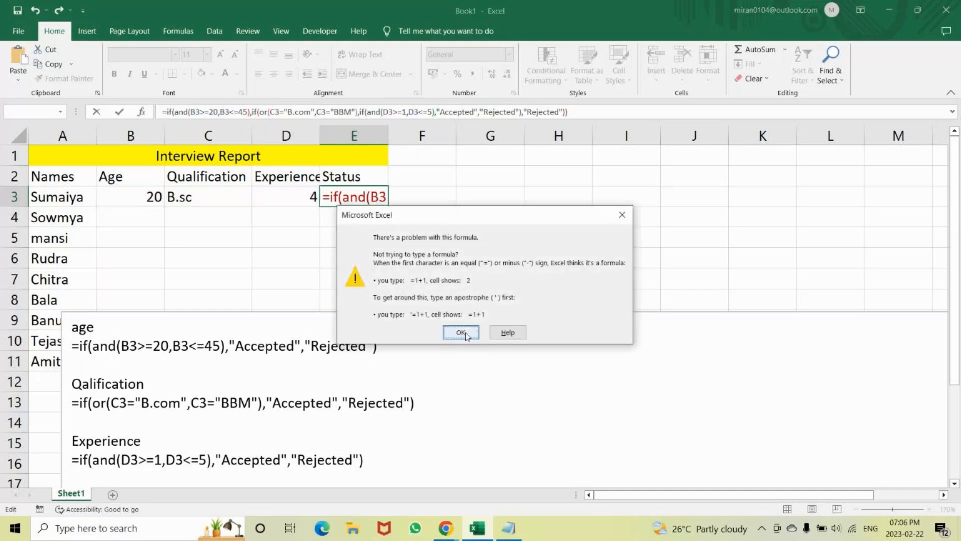
left_click(461, 333)
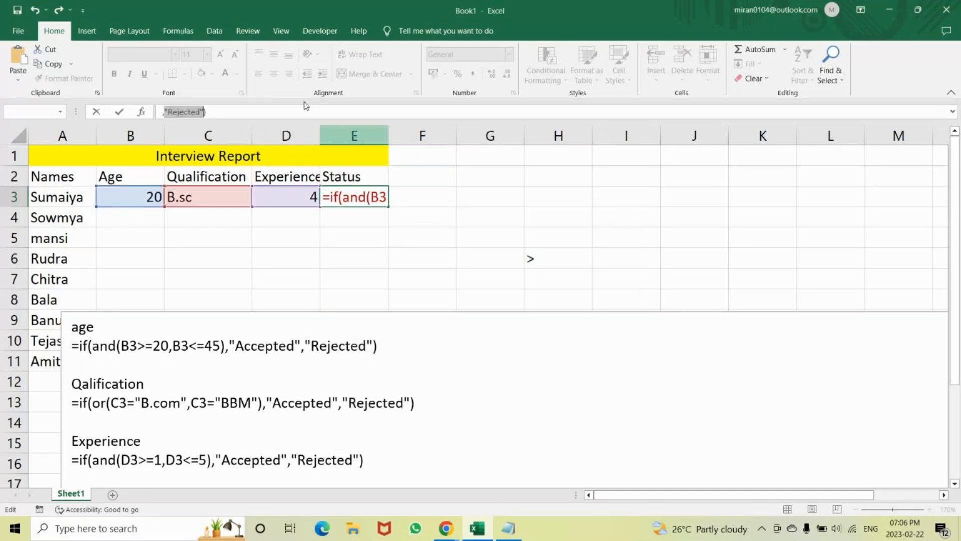
Remove the surplus ,"Rejected" from the second line of E3's formula and enter it, accepting the suggested correction.
key("BackSpace")
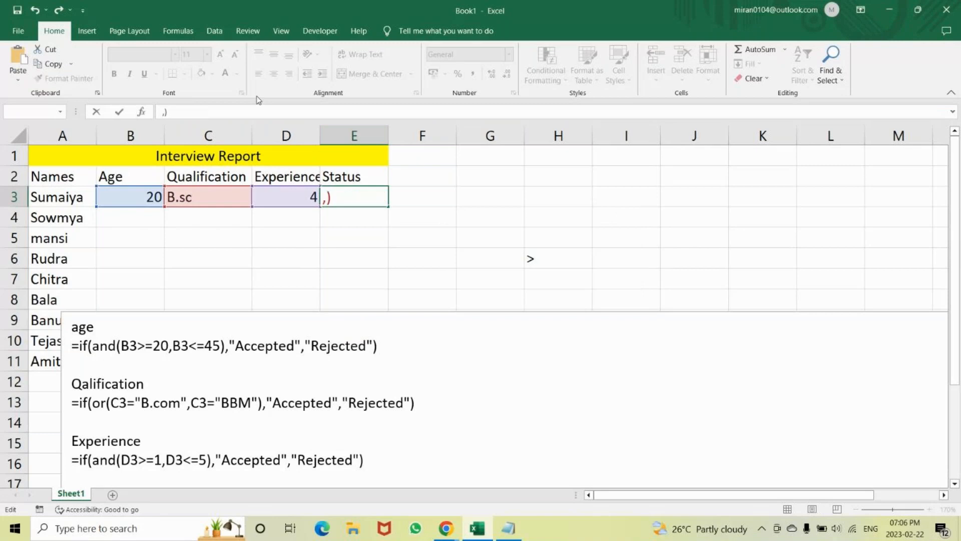
key("BackSpace")
key("Return")
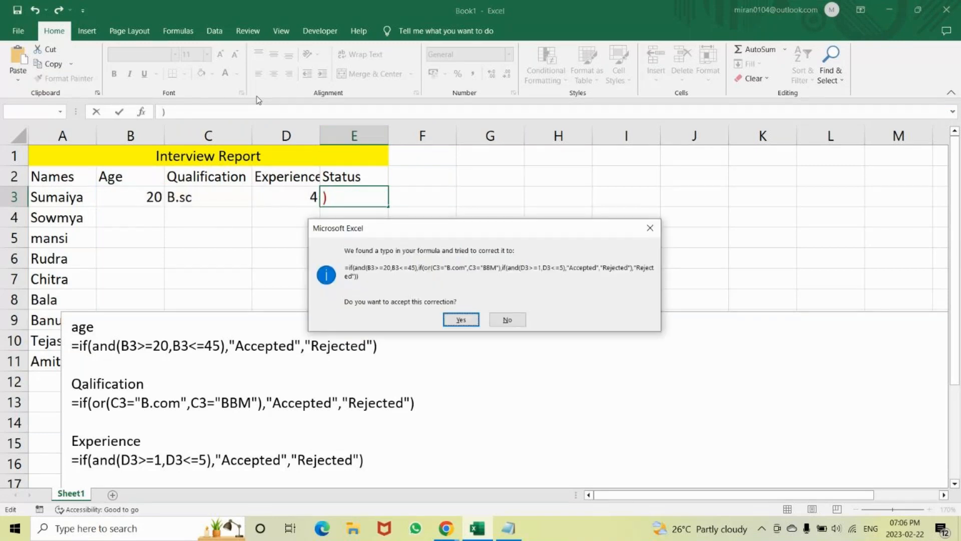
key("Return")
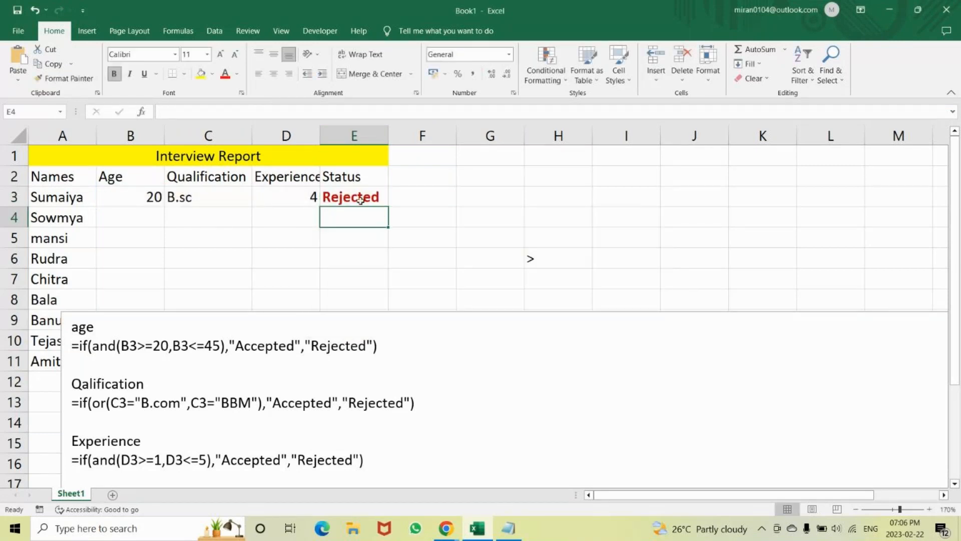
Change the qualification in cell C3 to B.com.
left_click(224, 190)
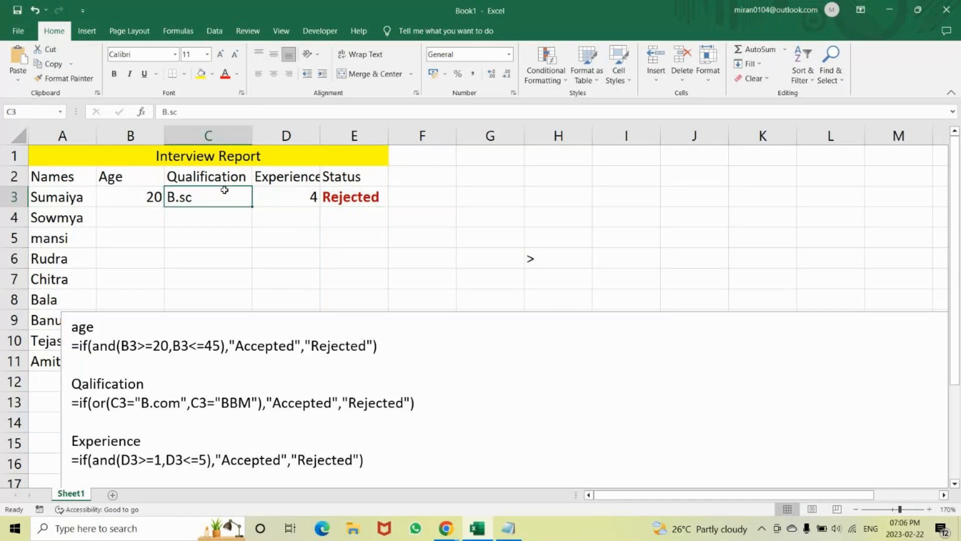
type(".com")
key("BackSpace")
key("BackSpace")
key("BackSpace")
key("BackSpace")
type("B.com")
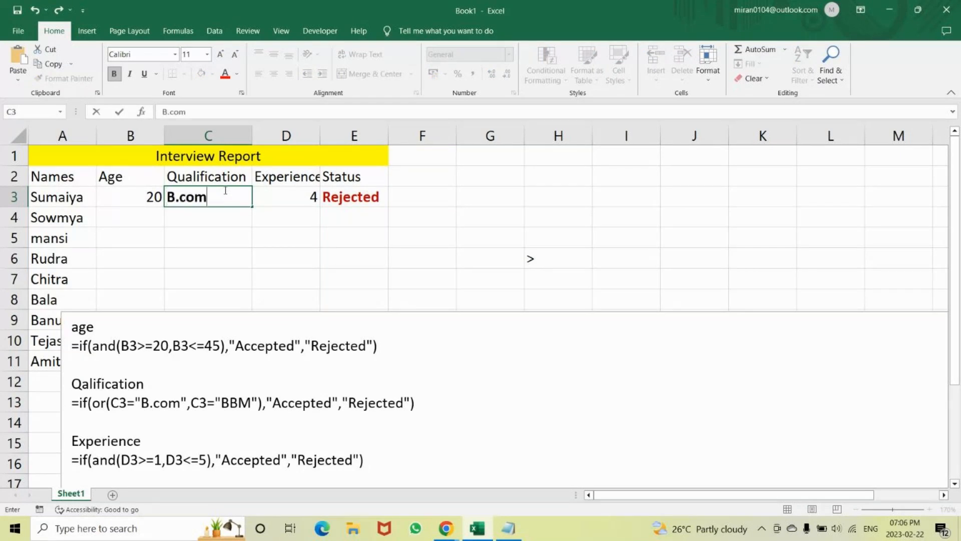
key("Return")
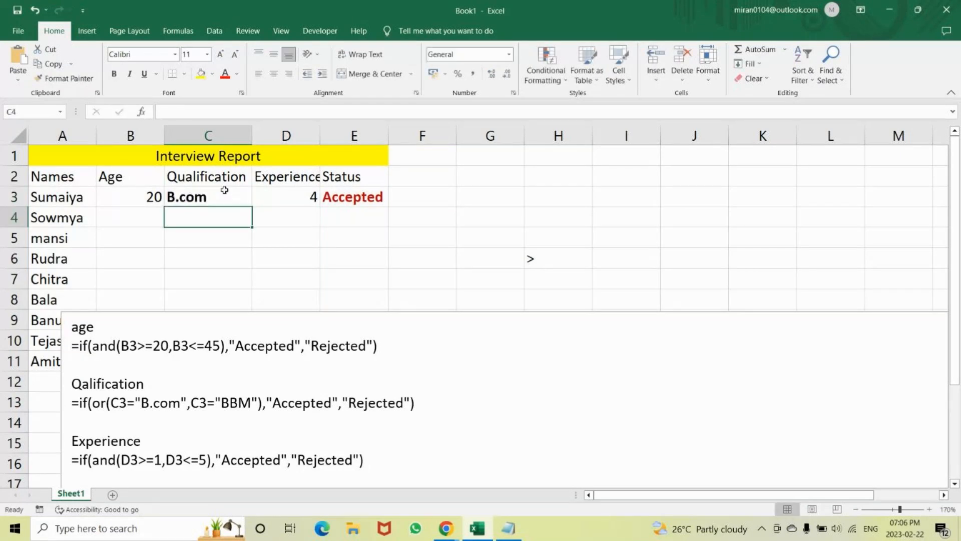
Check the nested formula in E3, and move the notes text box up to row 3 to expose its final Output formula.
left_click(462, 336)
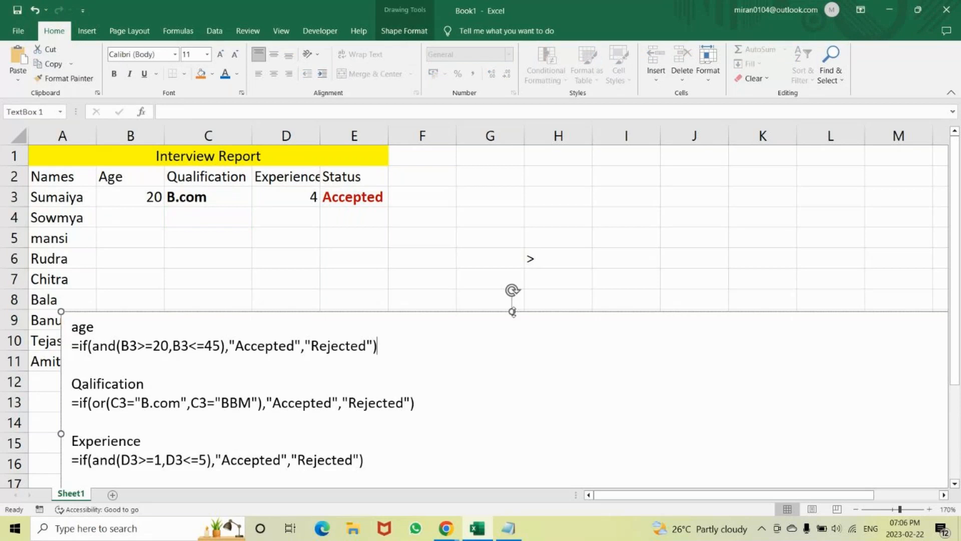
left_click(352, 201)
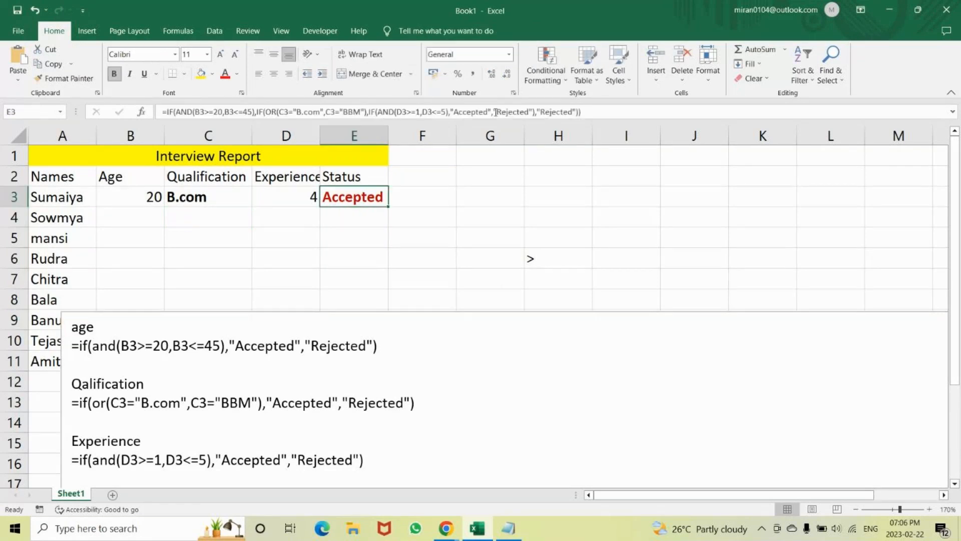
left_click(601, 109)
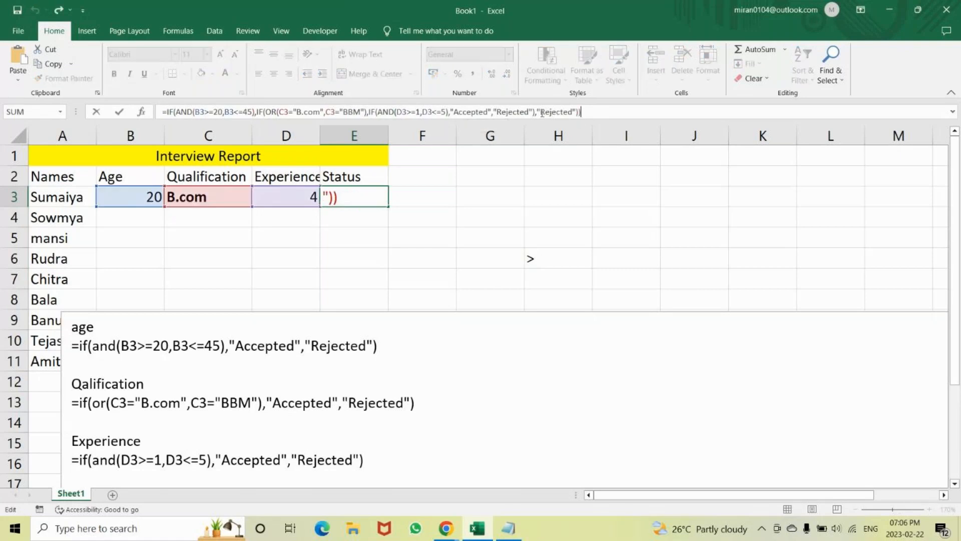
left_click(546, 324)
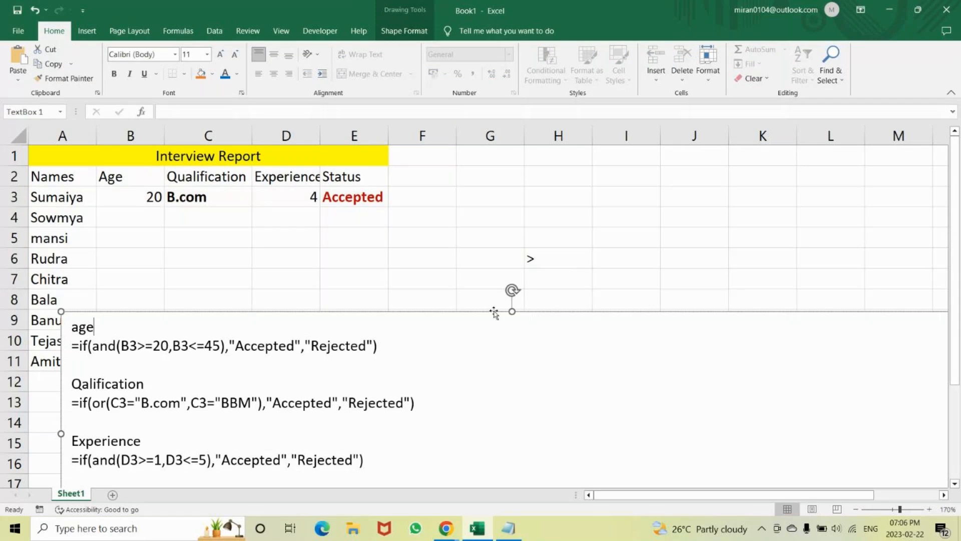
left_click_drag(494, 313, 472, 200)
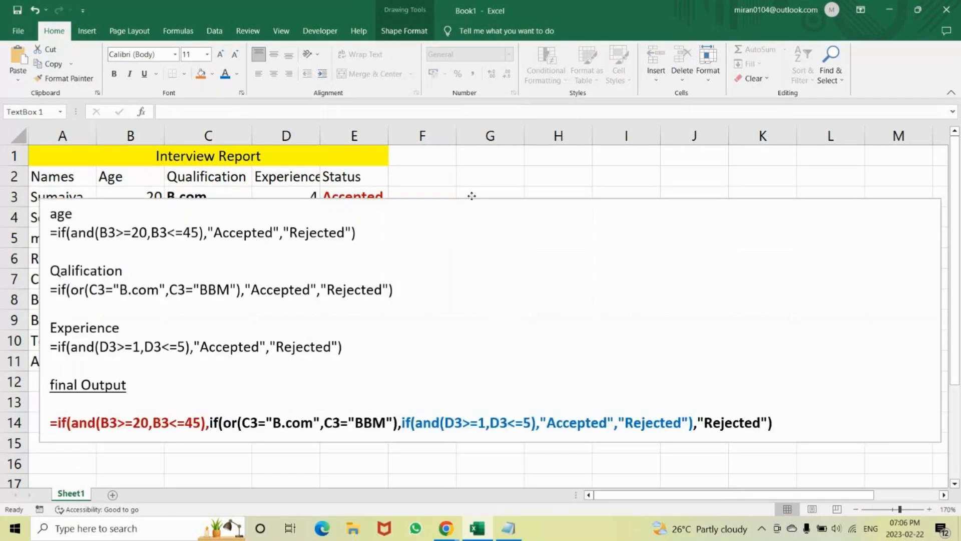
Replace the black ,"Rejected") ending the first line of the final Output formula with a single closing parenthesis.
left_click(782, 424)
key("BackSpace")
key("BackSpace")
key("BackSpace")
key("BackSpace")
key("BackSpace")
key("BackSpace")
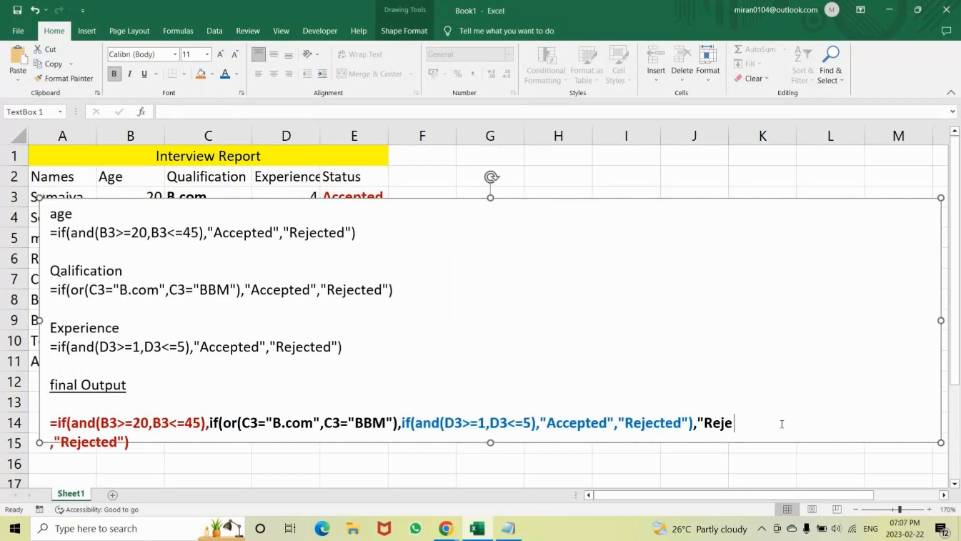
key("BackSpace")
key("BackSpace")
key("BackSpace")
key("BackSpace")
key("BackSpace")
key("BackSpace")
type(")")
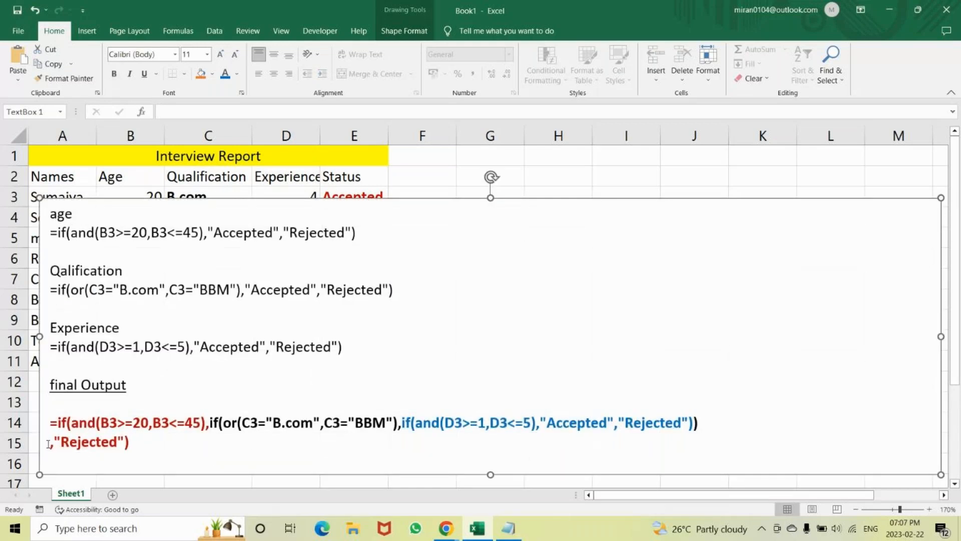
Join the red ,"Rejected") line to the final Output formula's first line and remove the surplus closing parenthesis before it.
left_click(48, 444)
key("BackSpace")
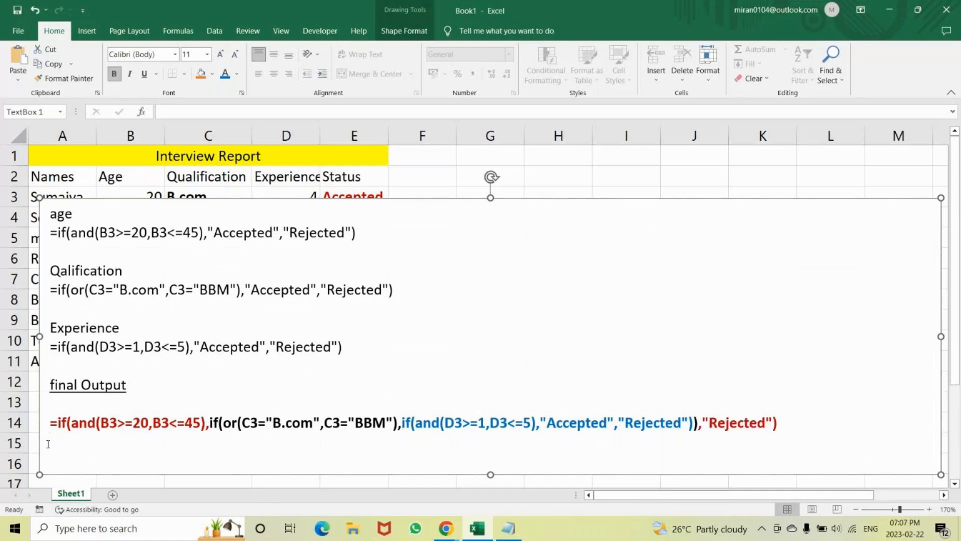
key("BackSpace")
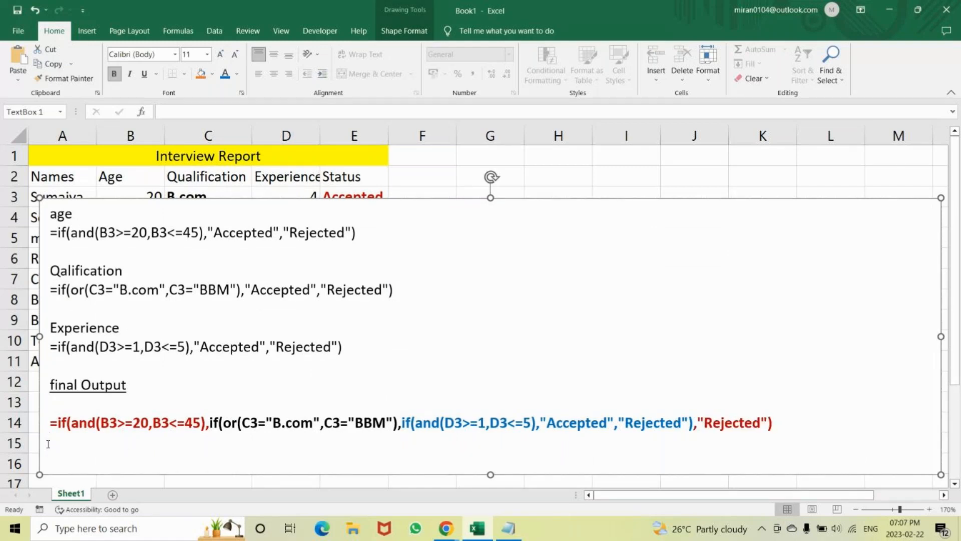
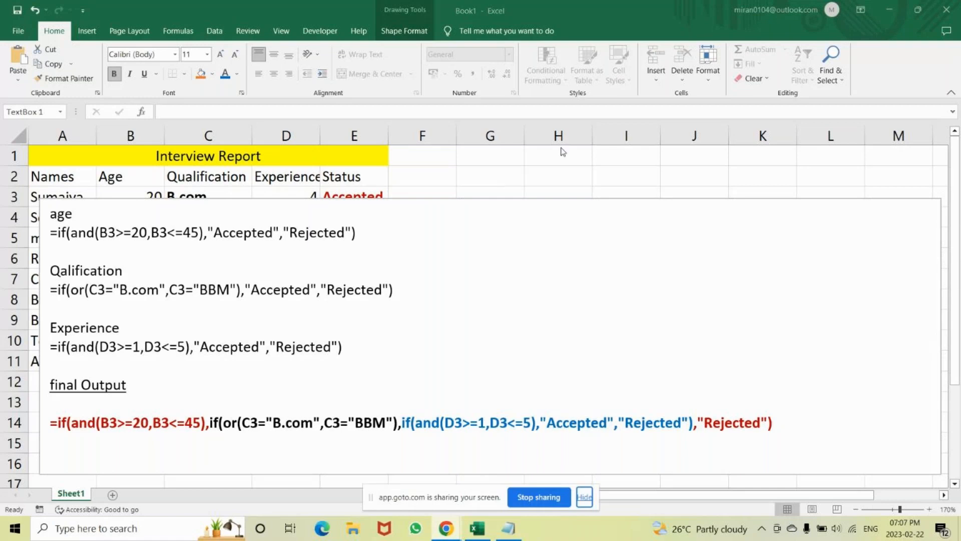
Move the notes text box down to row 17, clear of the table, and change the qualification in C3 to BBM.
left_click(492, 204)
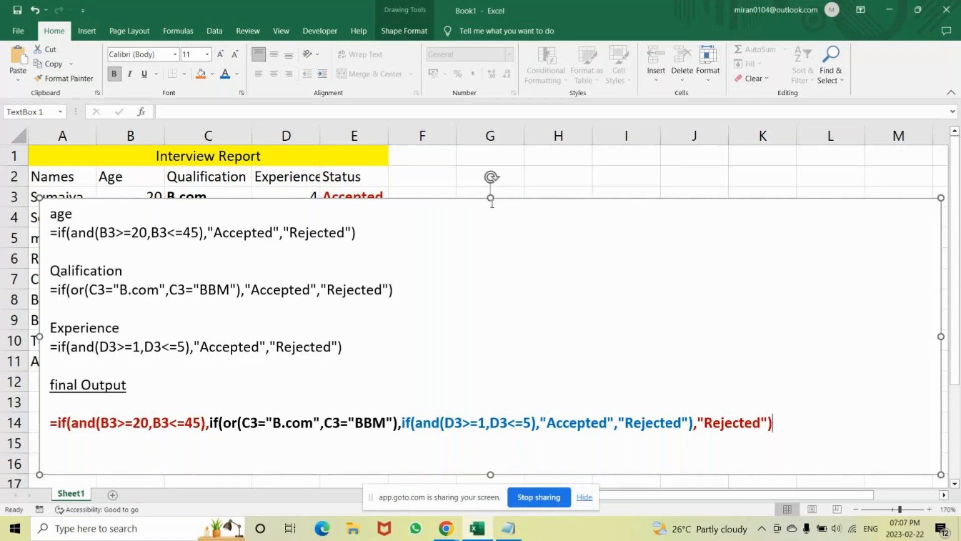
left_click_drag(451, 198, 412, 446)
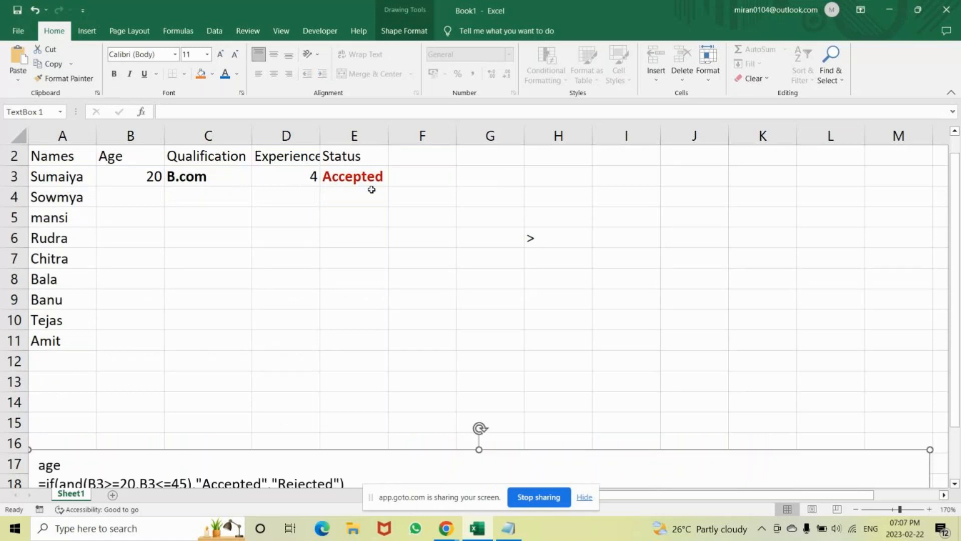
left_click(243, 175)
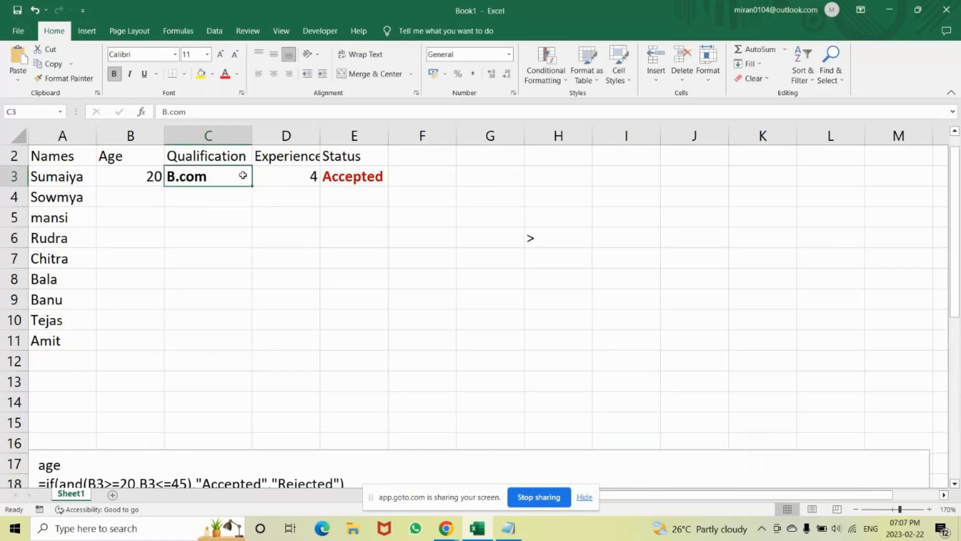
type("B")
type("BBM")
key("BackSpace")
key("BackSpace")
type("M")
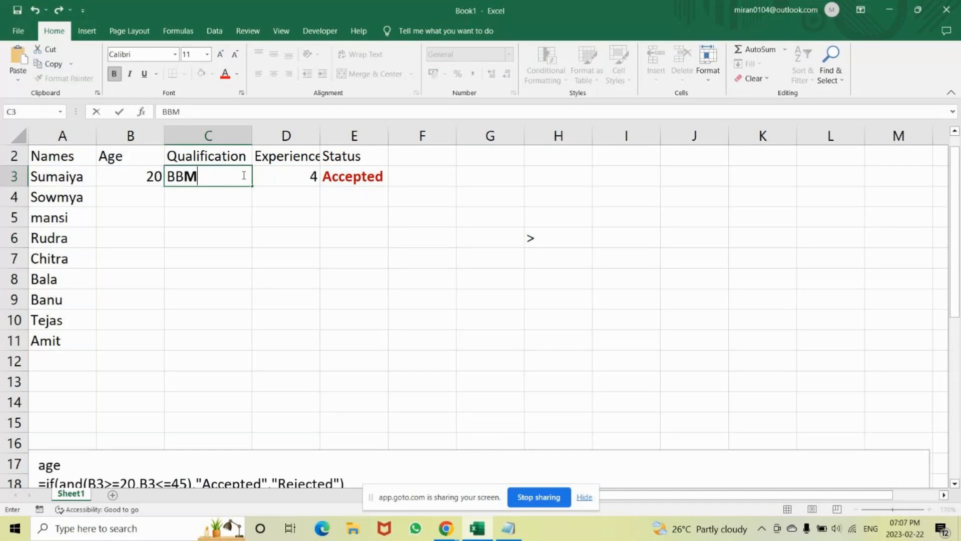
key("Return")
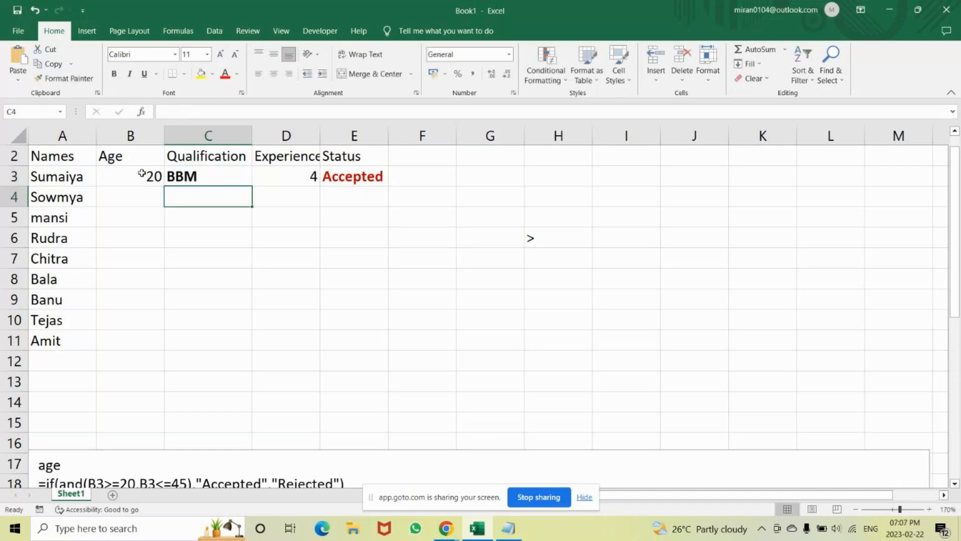
Test the Status formula with ages 21 and 18 in cell B3.
left_click(142, 173)
type("21")
key("Return")
left_click(142, 173)
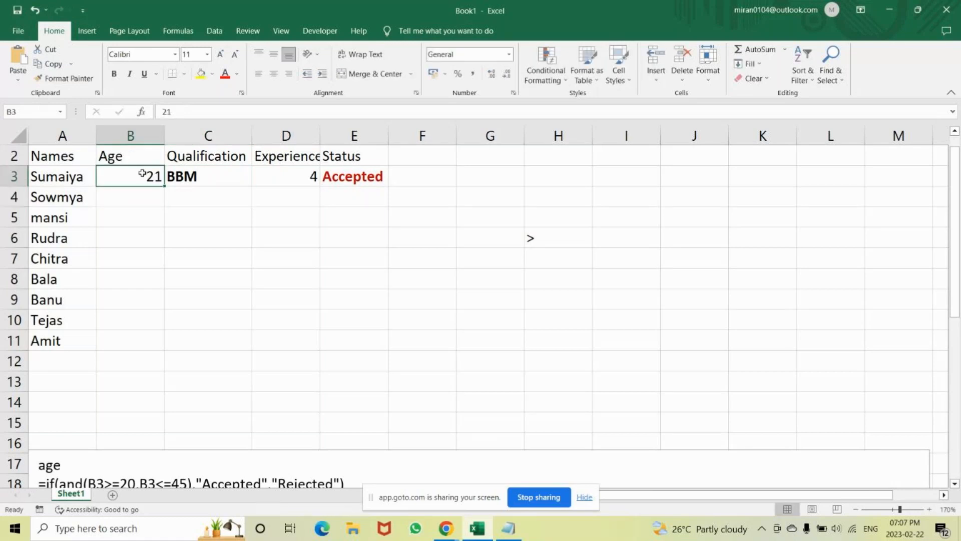
type("18")
key("Return")
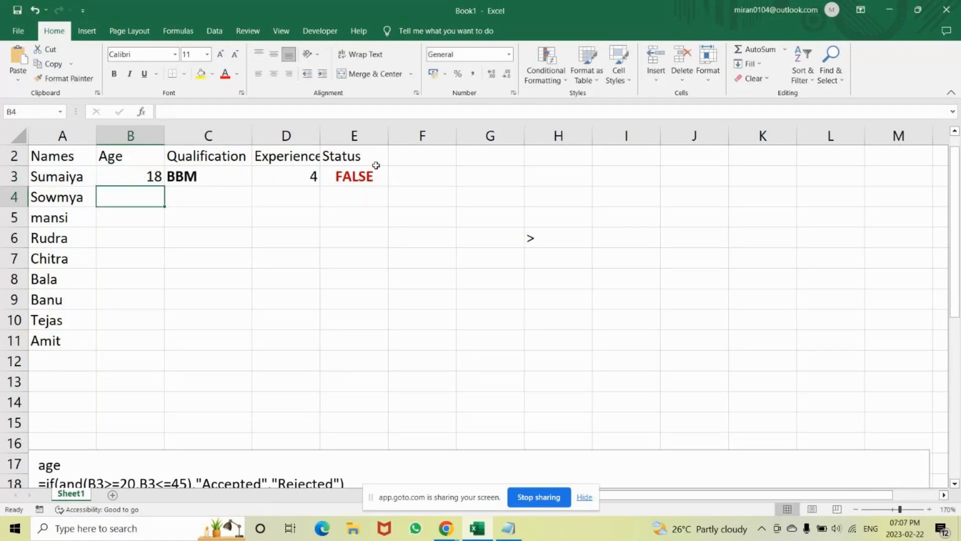
Test the experience value 14 in cell D3, and set it to 3.
left_click(310, 171)
type("14")
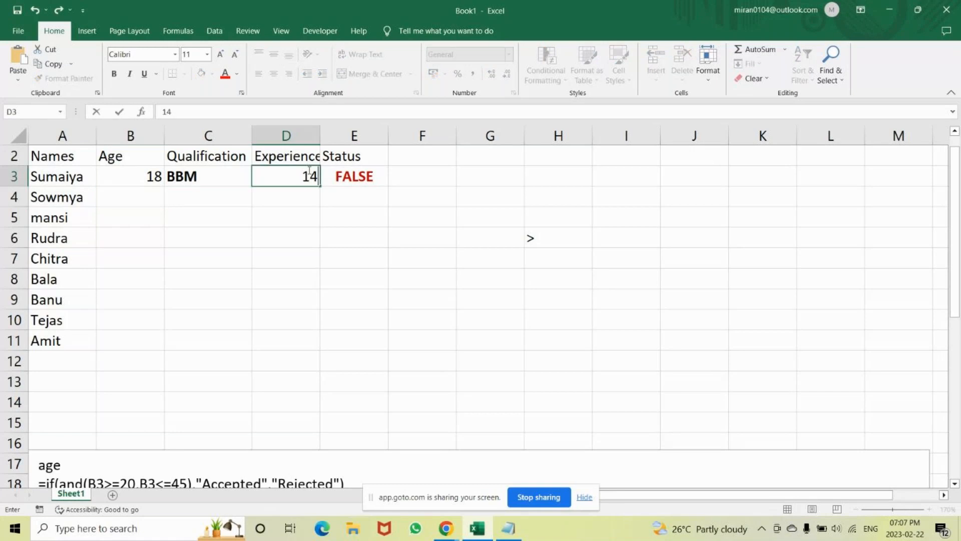
key("Return")
left_click(306, 175)
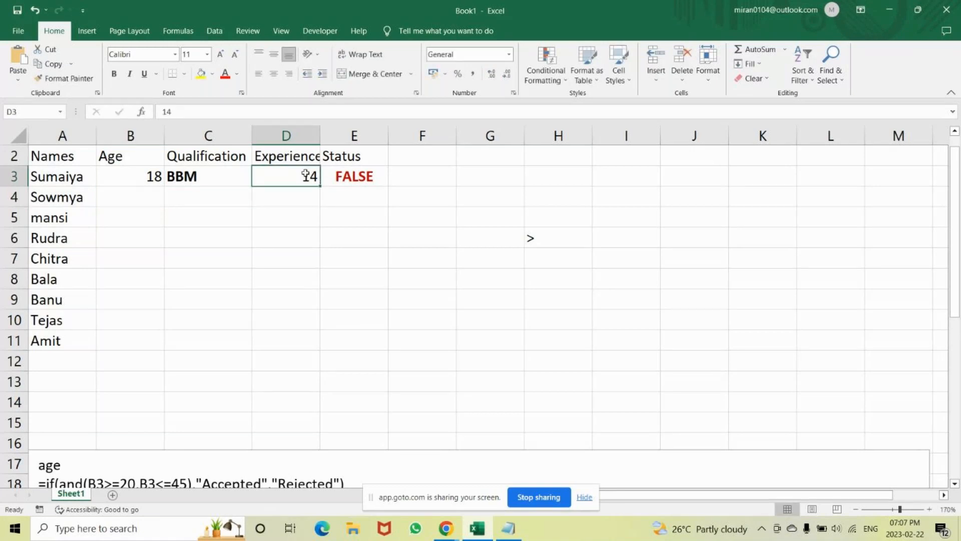
type("3")
key("Return")
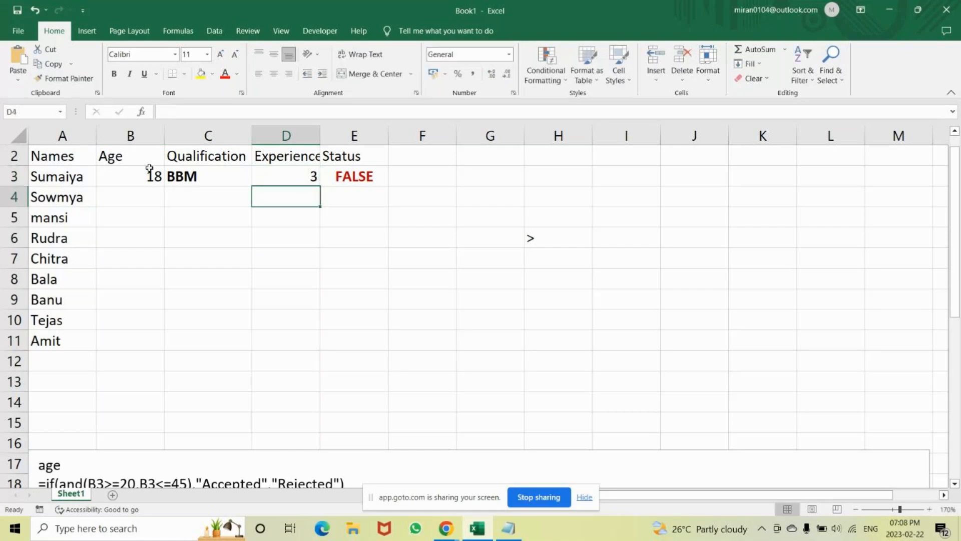
Test the Status formula with ages 20 and 46 in cell B3.
left_click(149, 173)
type("20")
key("Return")
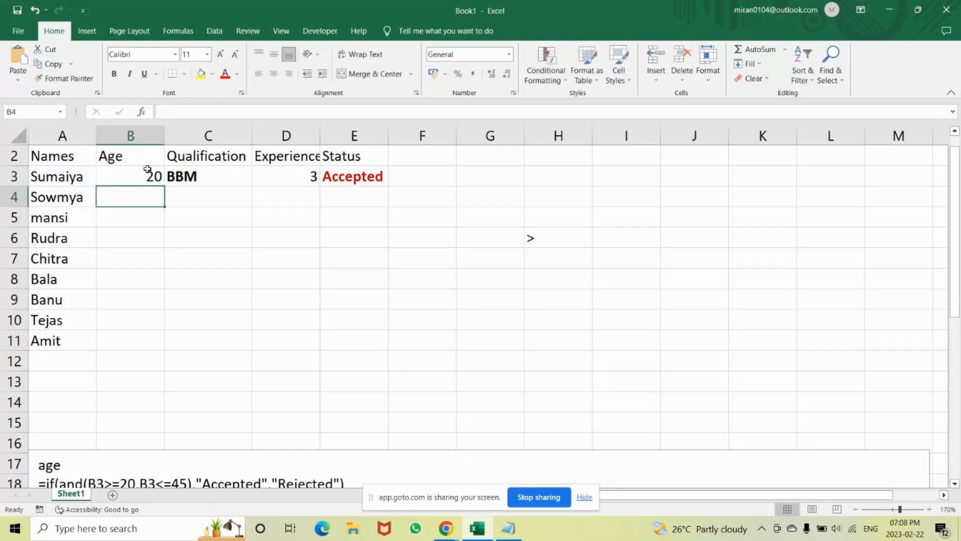
left_click(139, 177)
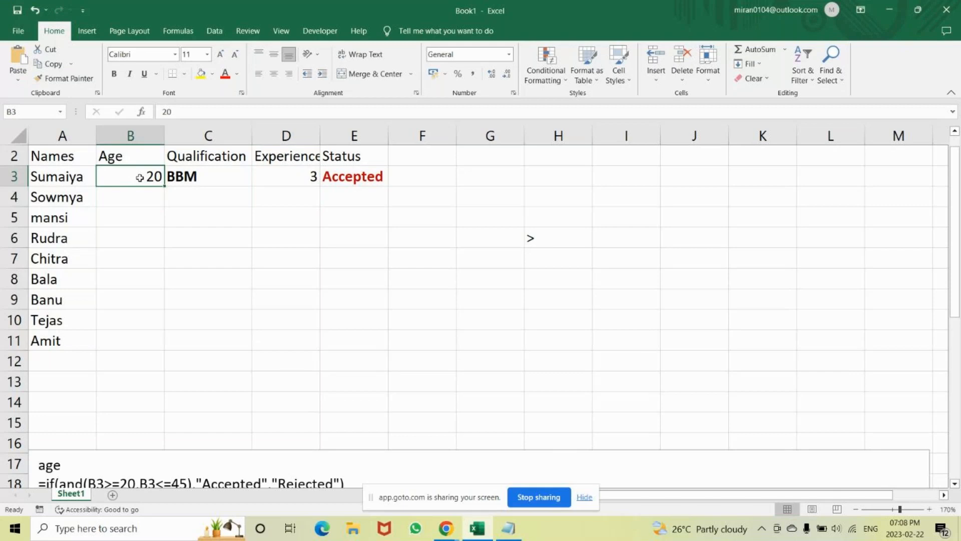
type("46")
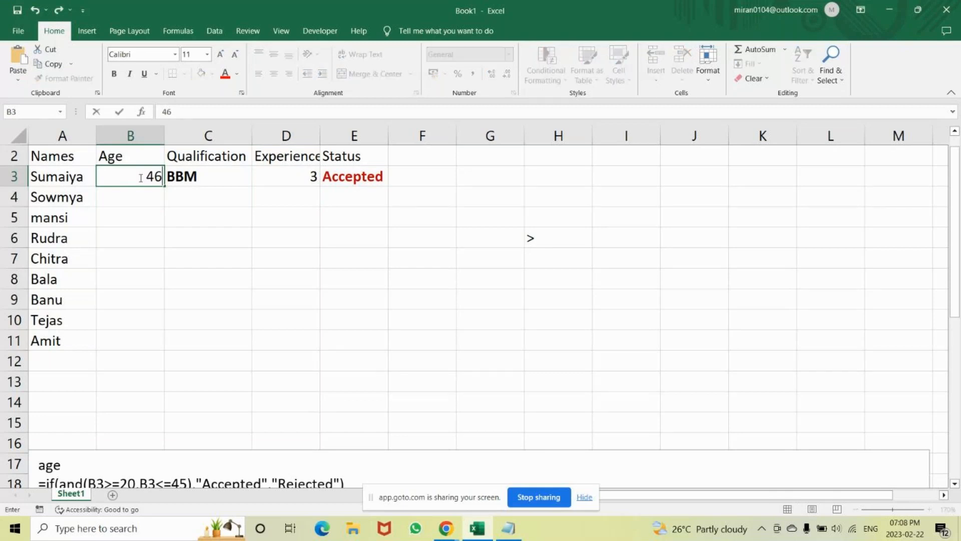
key("Return")
Add ,"Rejected" before the last closing parenthesis of the E3 formula as the outer age IF's false result.
left_click(349, 175)
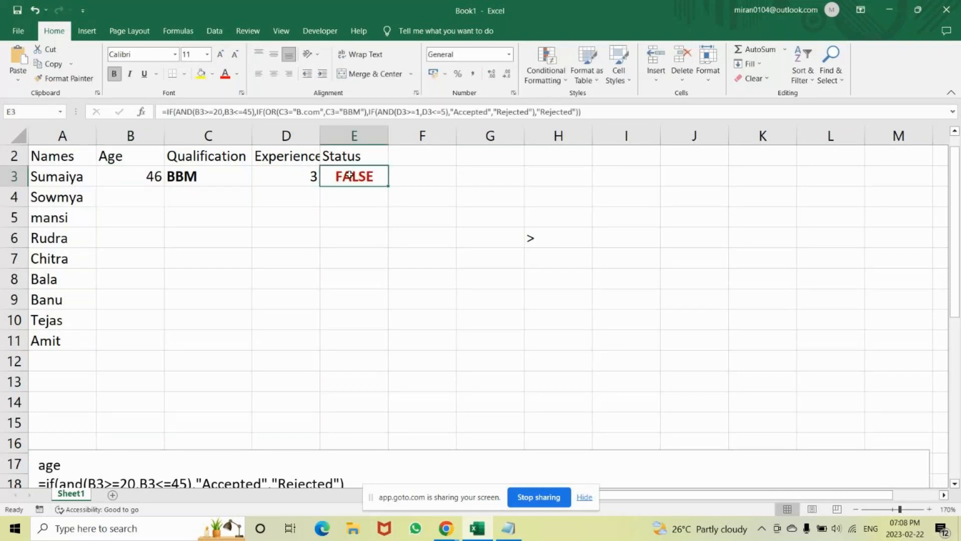
left_click(579, 112)
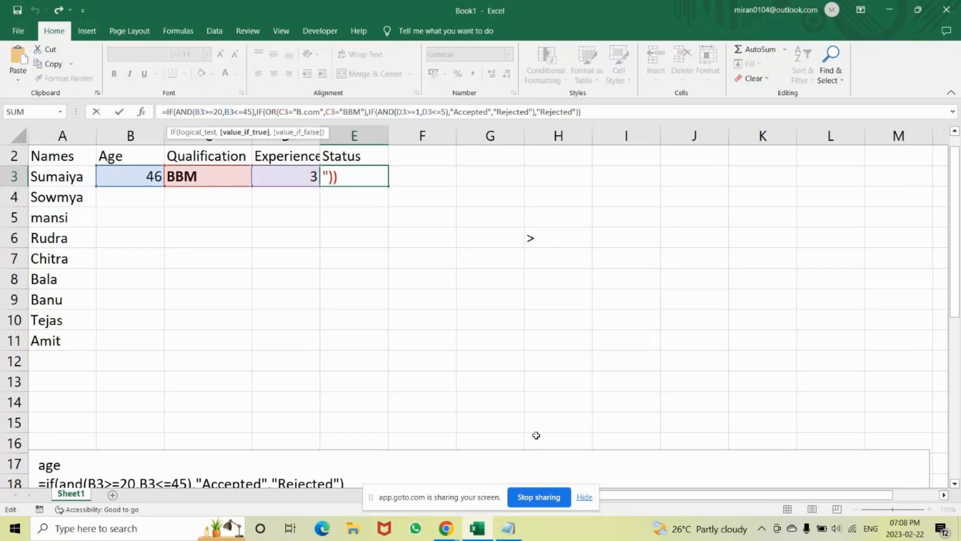
type("Re")
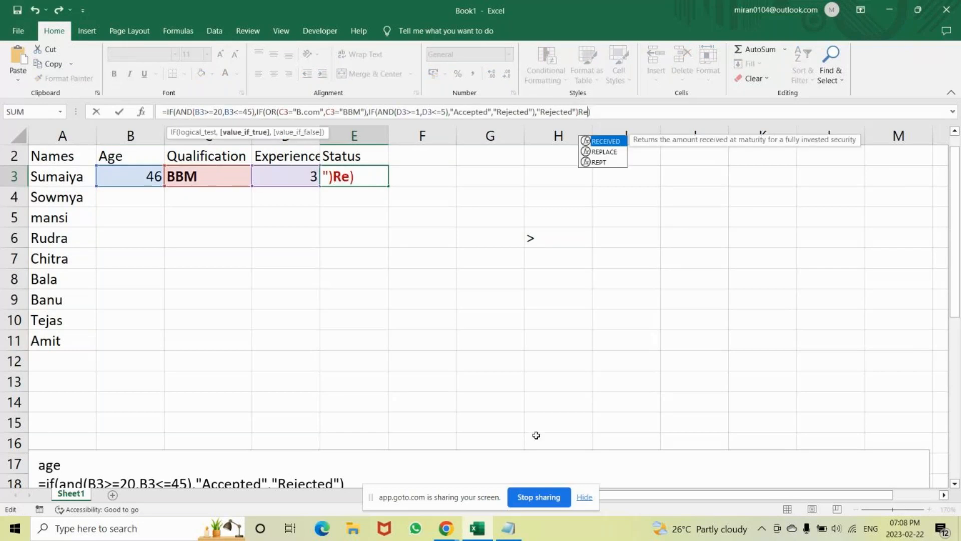
key("BackSpace")
key("BackSpace")
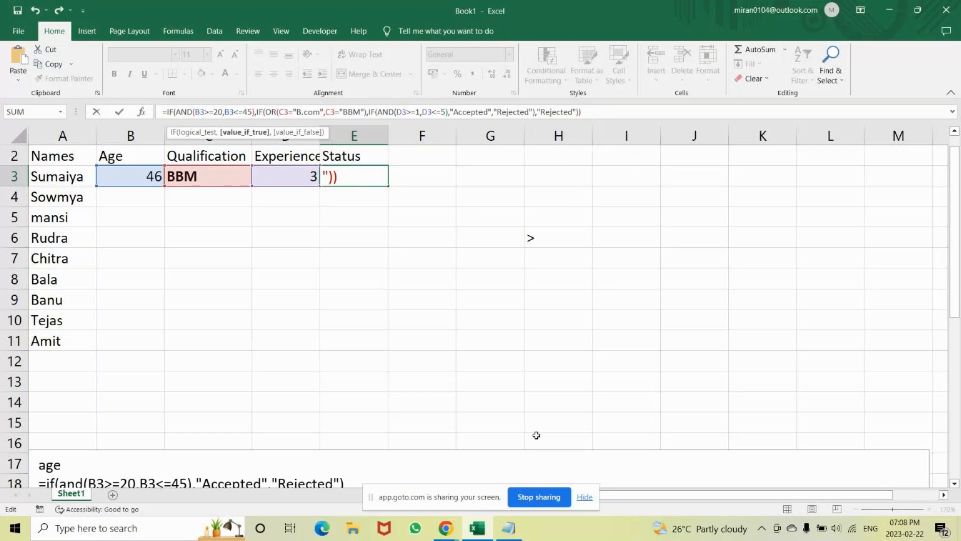
type(",\"")
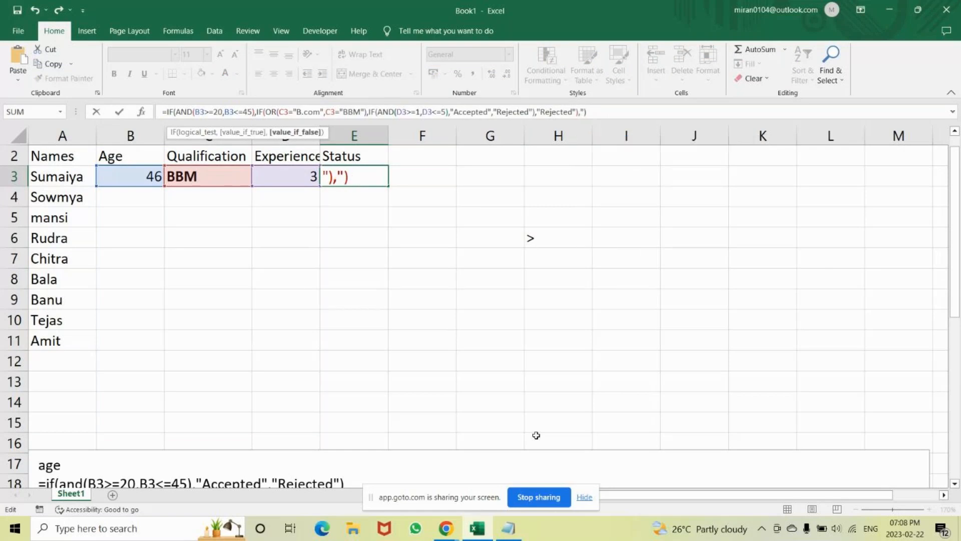
type("Reject")
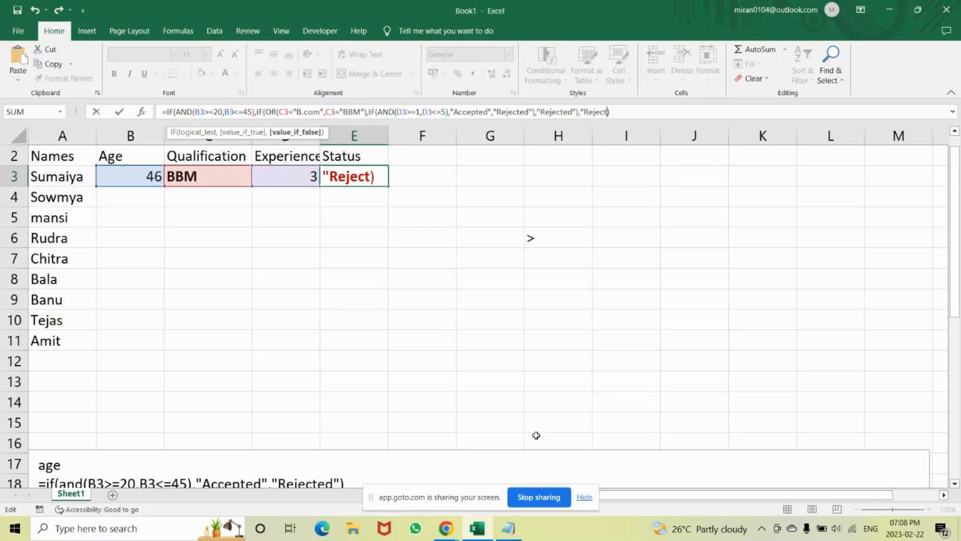
type("ed\"")
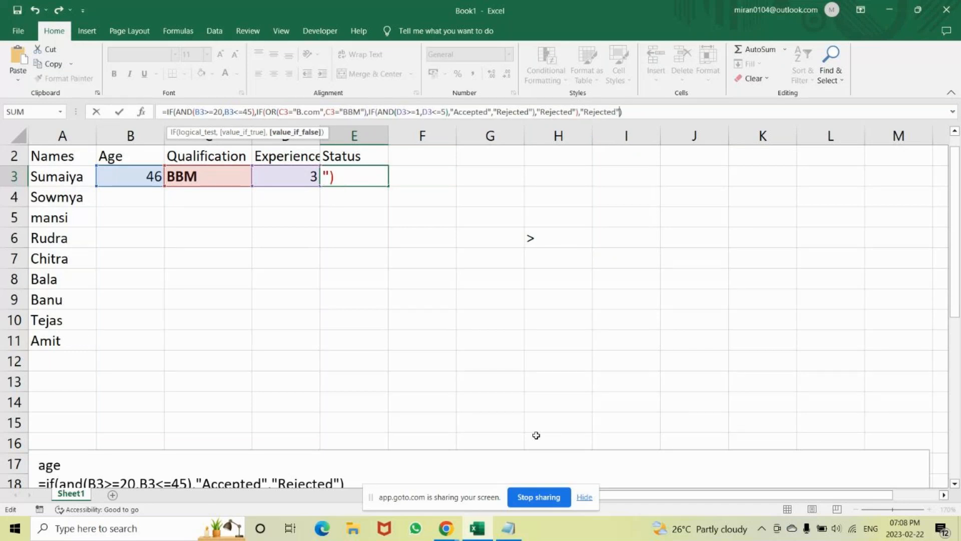
key("Return")
Test the corrected Status formula with age 18 in cell B3.
left_click(136, 182)
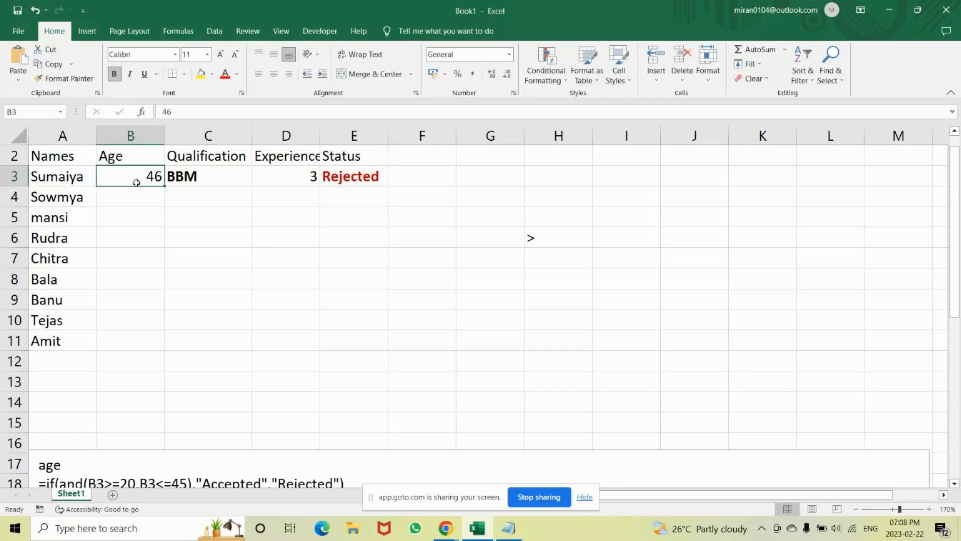
type("18")
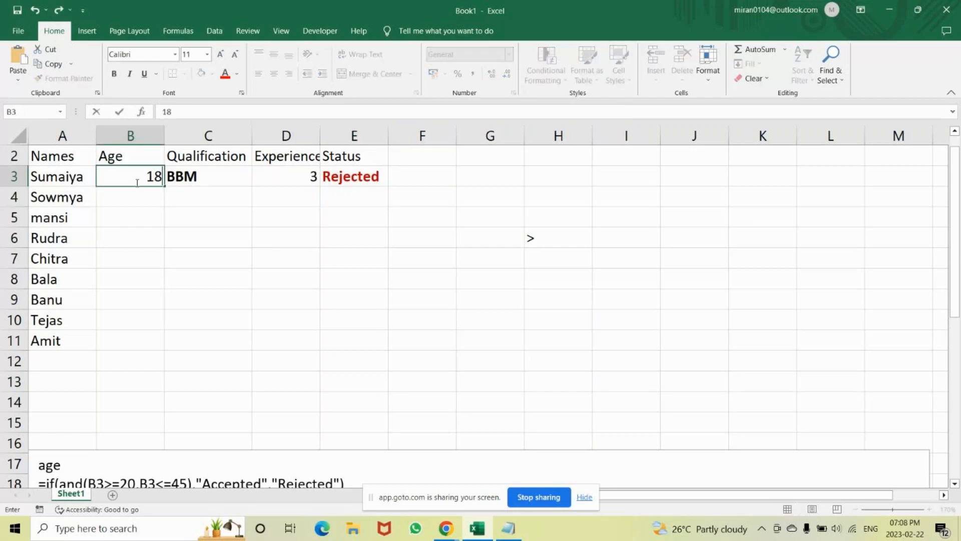
key("Return")
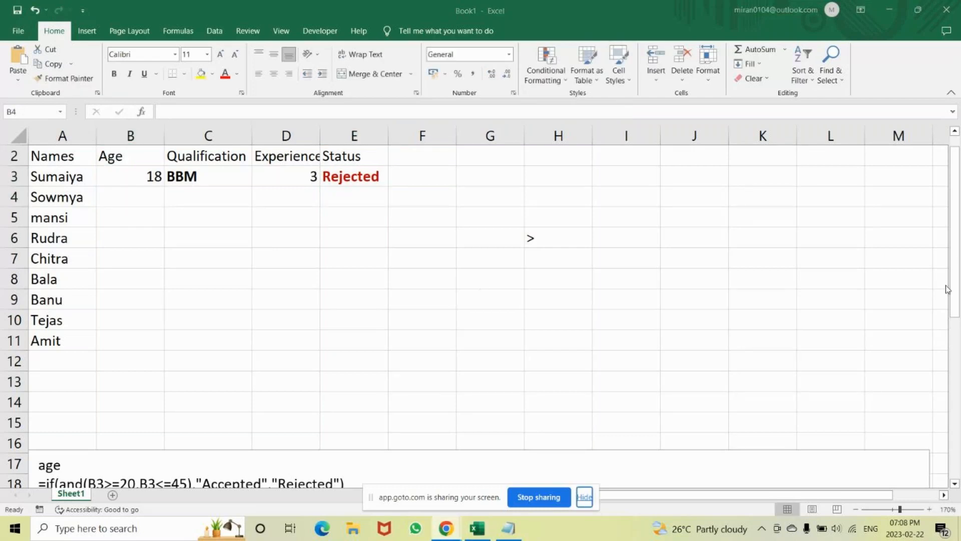
Move the notes text box up to row 6 and append ,"Rejected") to the end of the final Output formula.
left_click(958, 403)
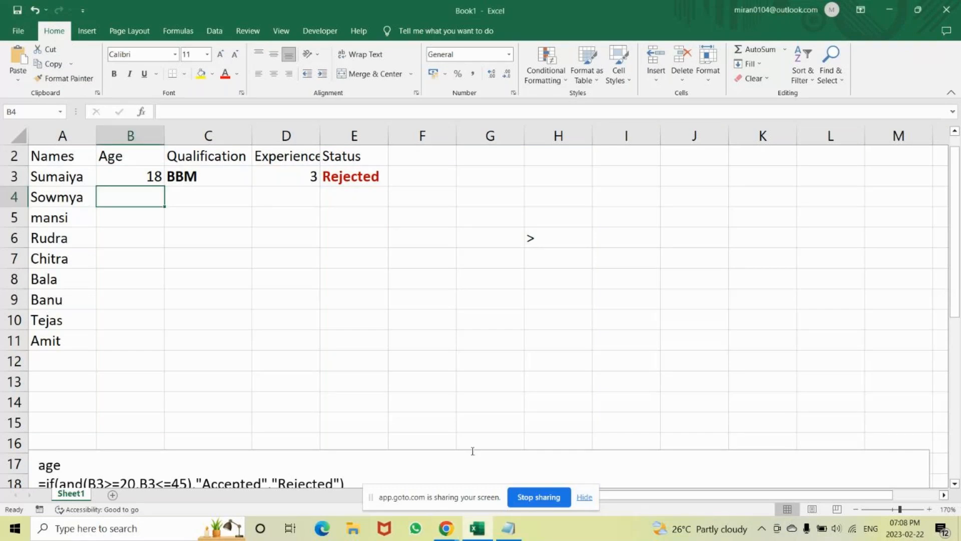
left_click_drag(472, 451, 555, 323)
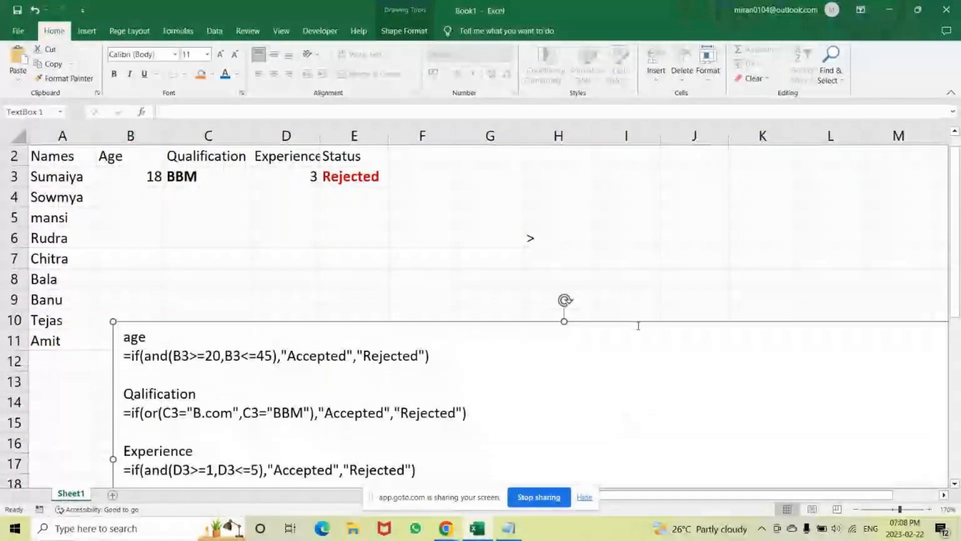
left_click_drag(635, 324, 616, 225)
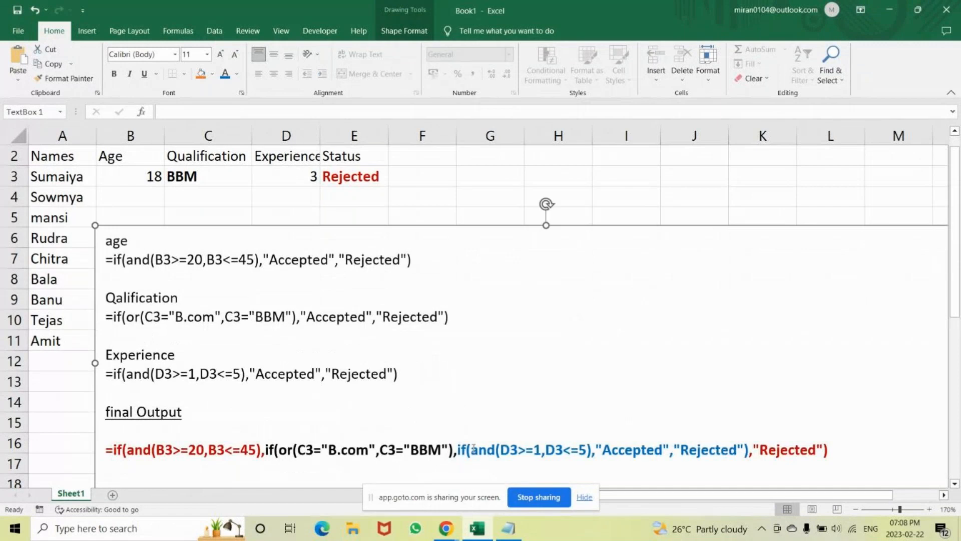
left_click(848, 449)
type(",")
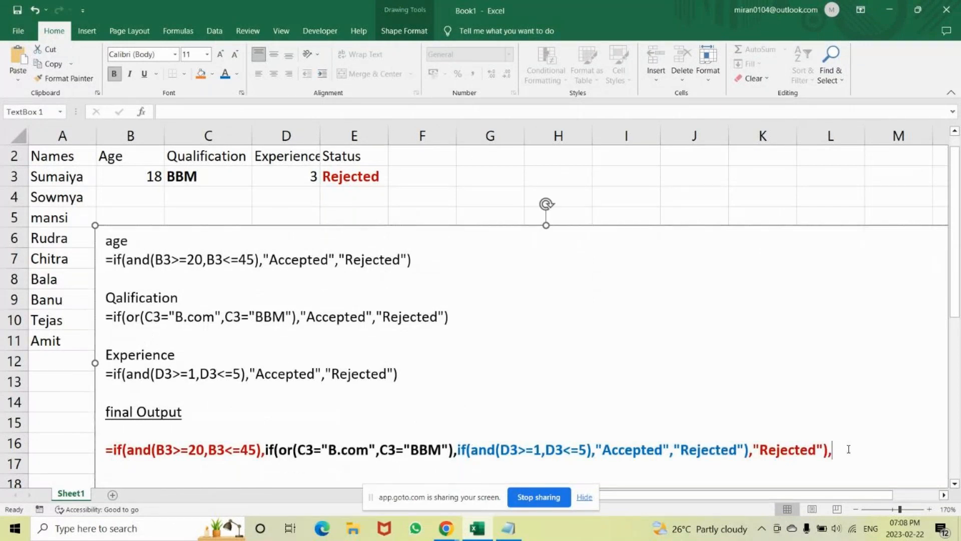
type("\"Rejected\")")
Colour the second-to-last "Rejected" and its closing parenthesis black in the notes' final Output formula.
left_click_drag(904, 449, 761, 451)
left_click(760, 450)
key("shift+Right")
key("shift+Right")
key("shift+Right")
key("shift+Right")
key("shift+Right")
key("shift+Right")
key("shift+Right")
key("shift+Right")
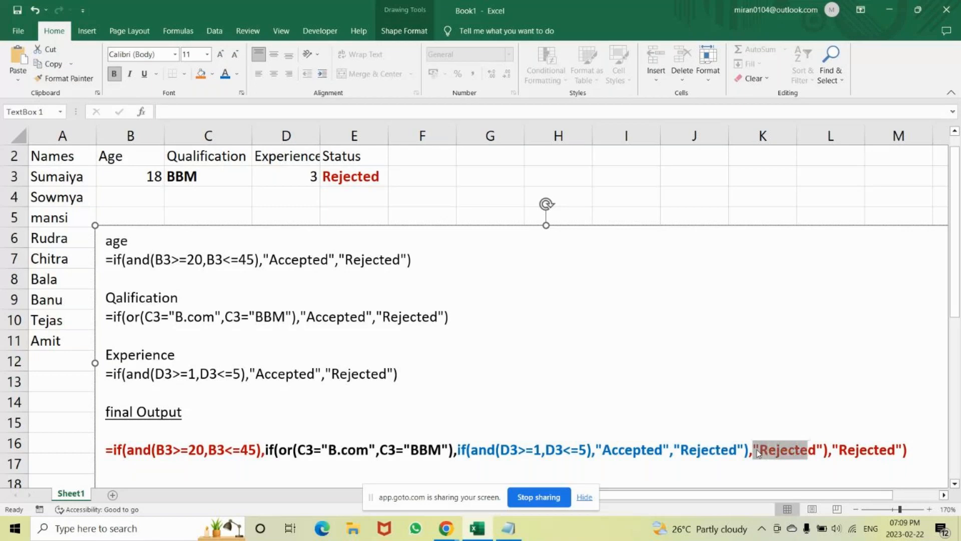
key("shift+Right")
key("shift+Right")
left_click(236, 74)
left_click(252, 89)
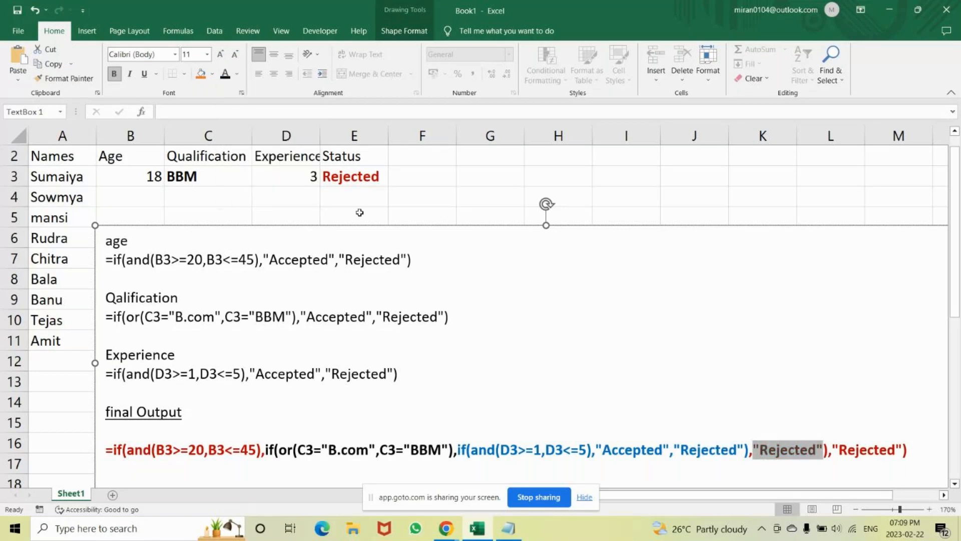
left_click(565, 333)
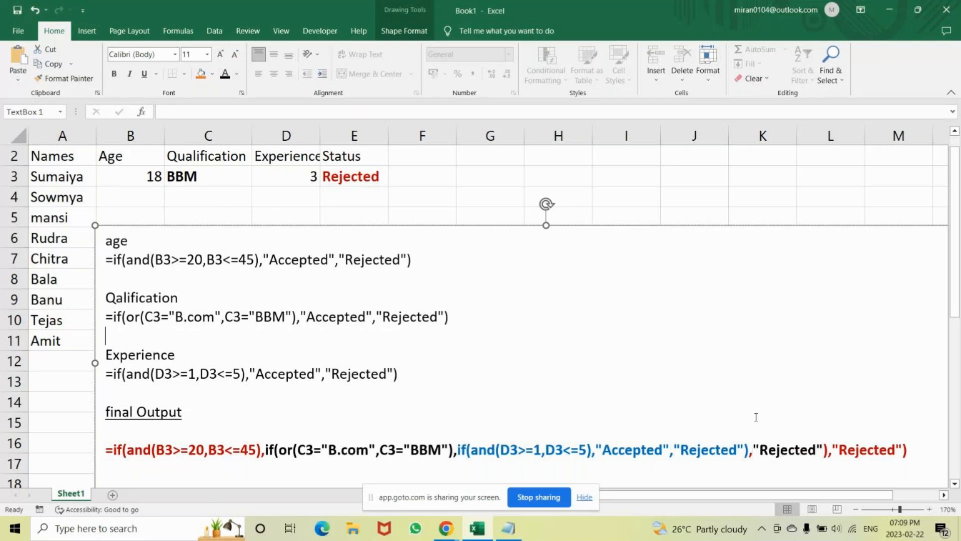
left_click_drag(824, 451, 827, 451)
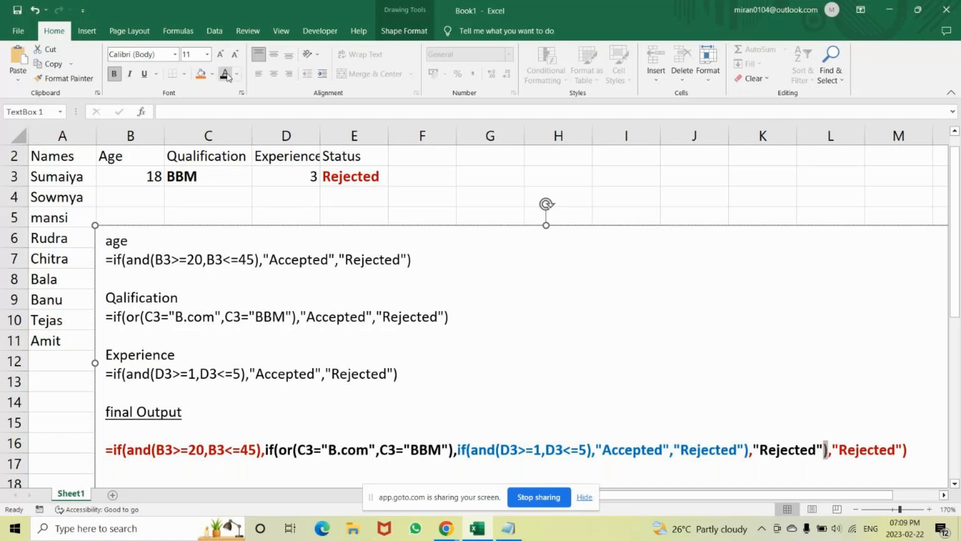
left_click(175, 354)
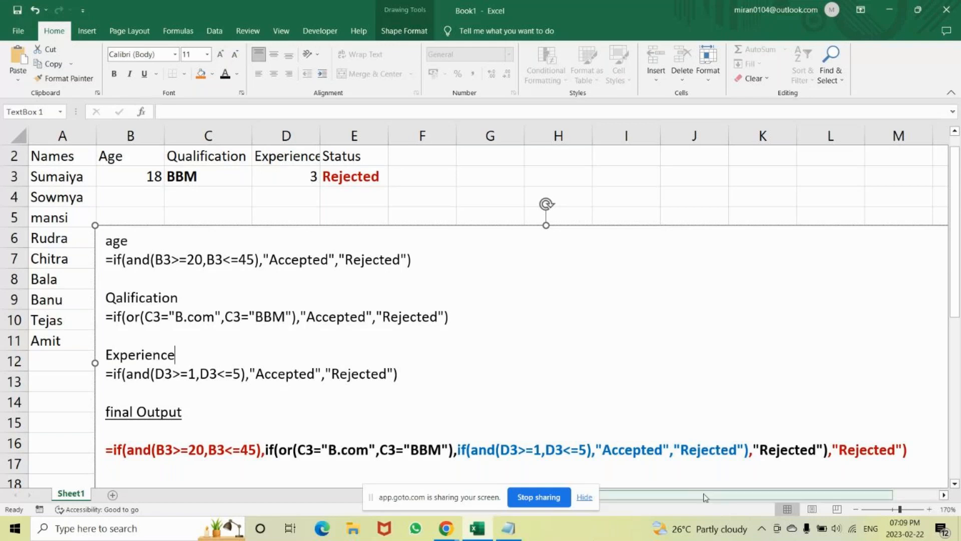
Move the notes text box down to row 16 and set the age in B3 to 20.
left_click_drag(546, 225, 506, 428)
left_click(356, 178)
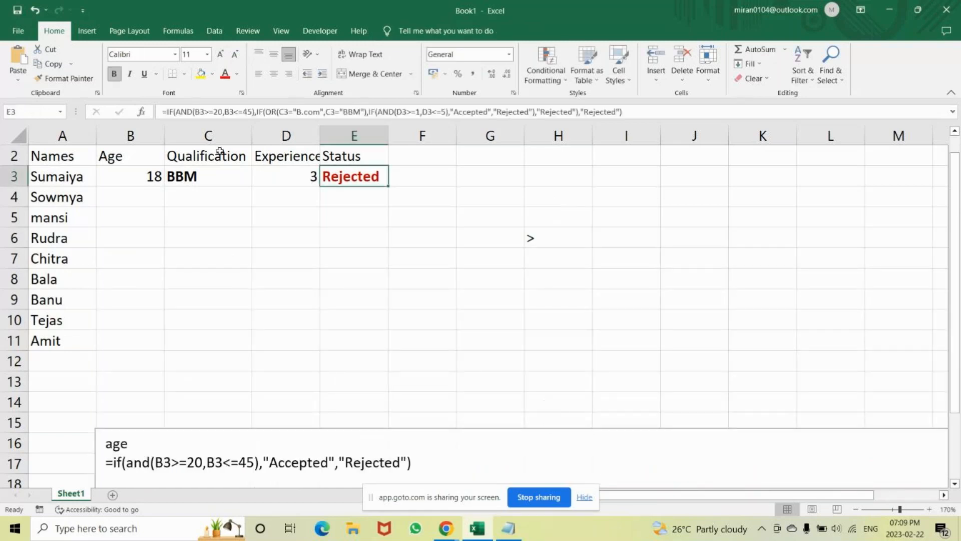
left_click(125, 179)
type("20")
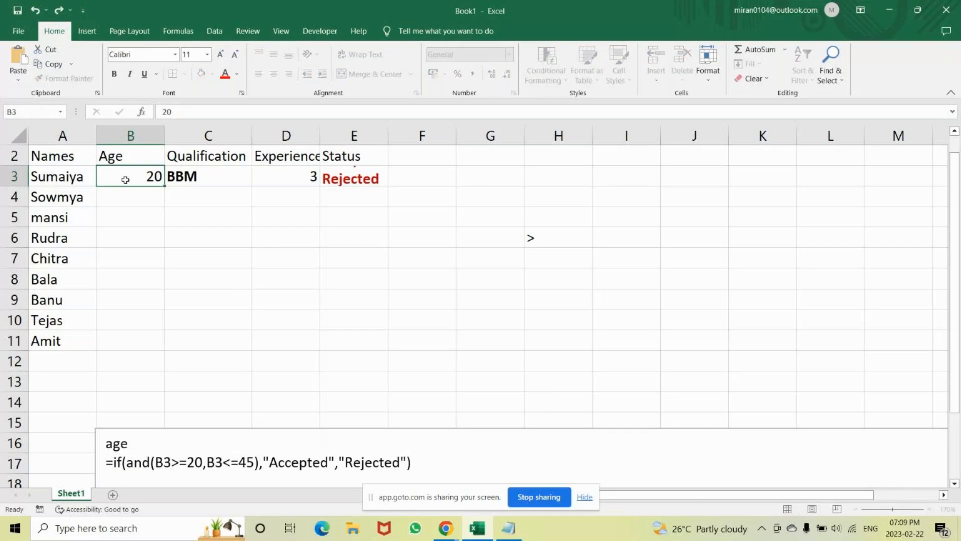
key("Return")
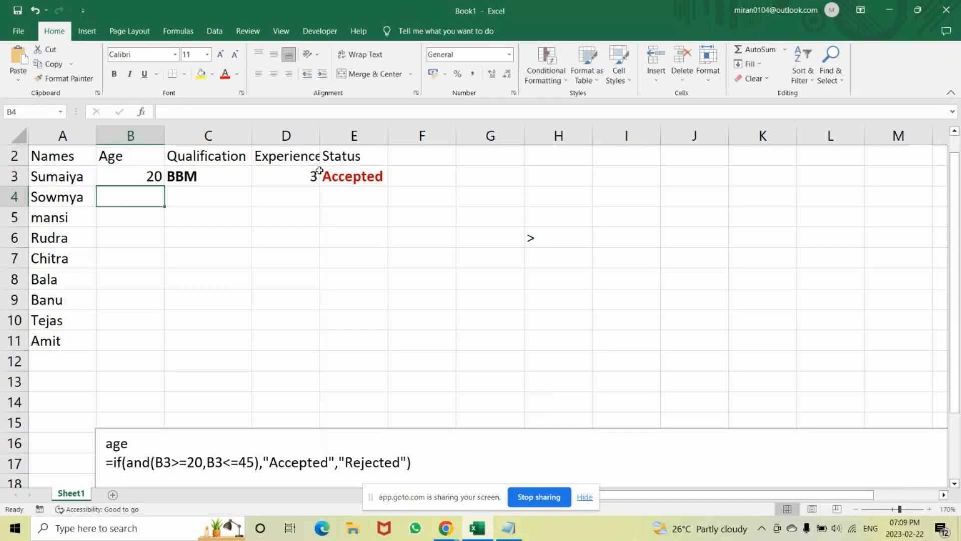
Fill the Status formula from E3 down to E11 and set the column's font colour to Automatic.
left_click(368, 176)
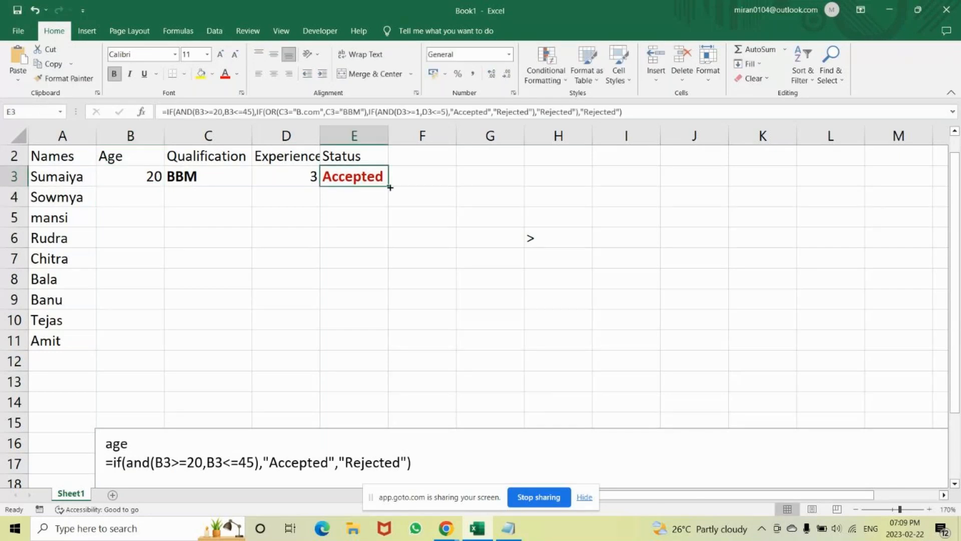
left_click_drag(390, 187, 373, 355)
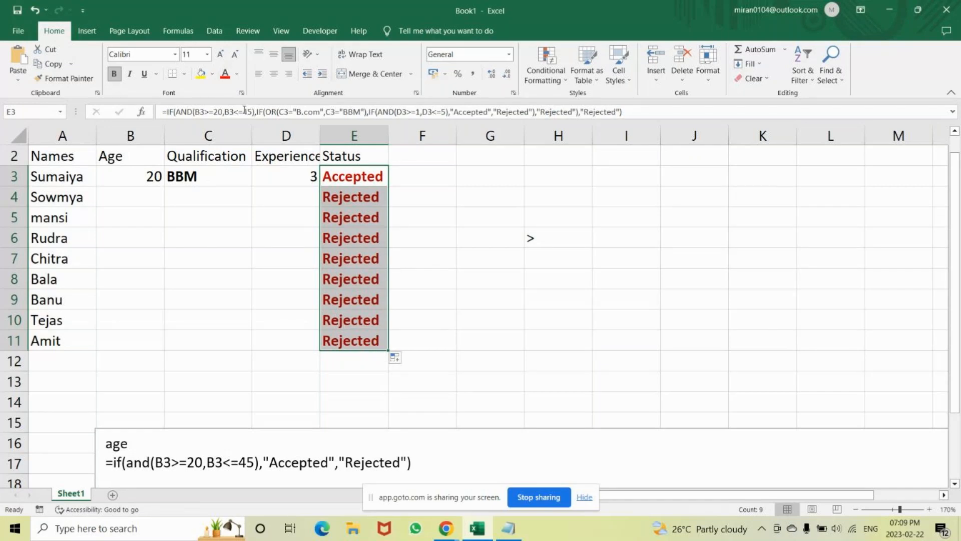
left_click(237, 75)
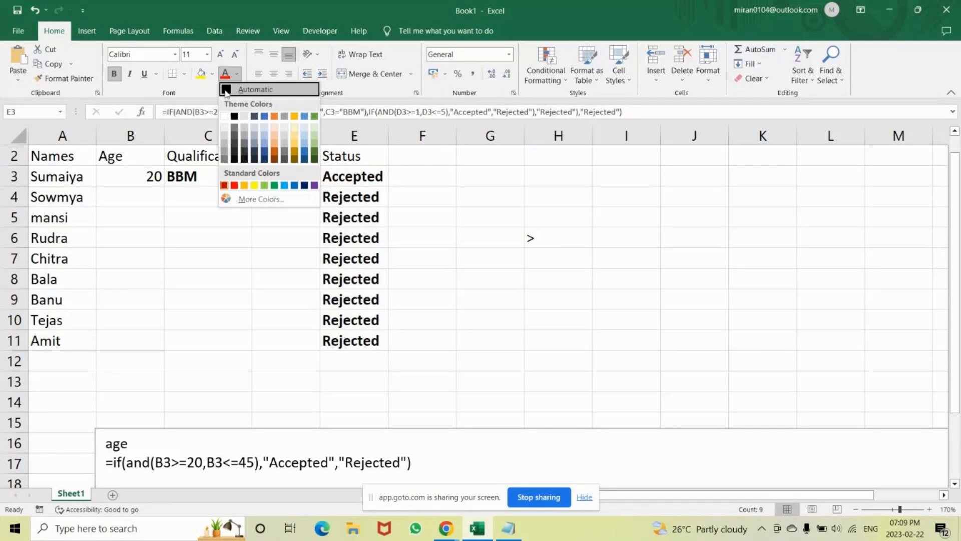
left_click(226, 90)
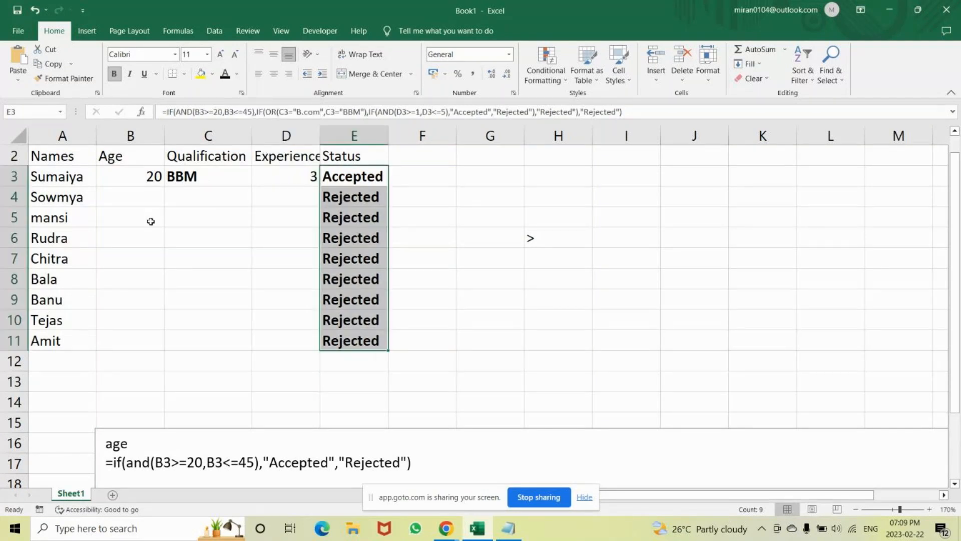
Enter age 18, qualification B.com and experience 0 for the second candidate in row 4.
left_click(143, 193)
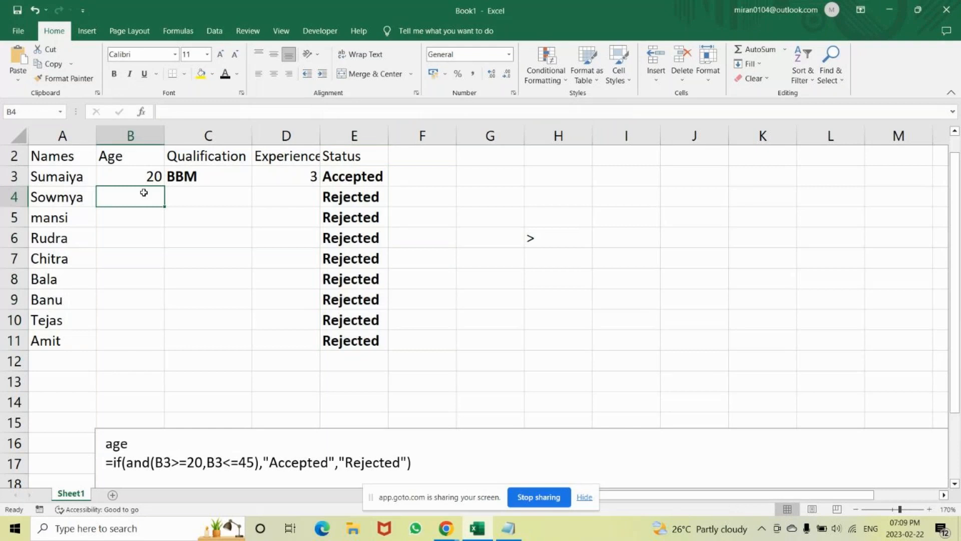
type("18")
key("Tab")
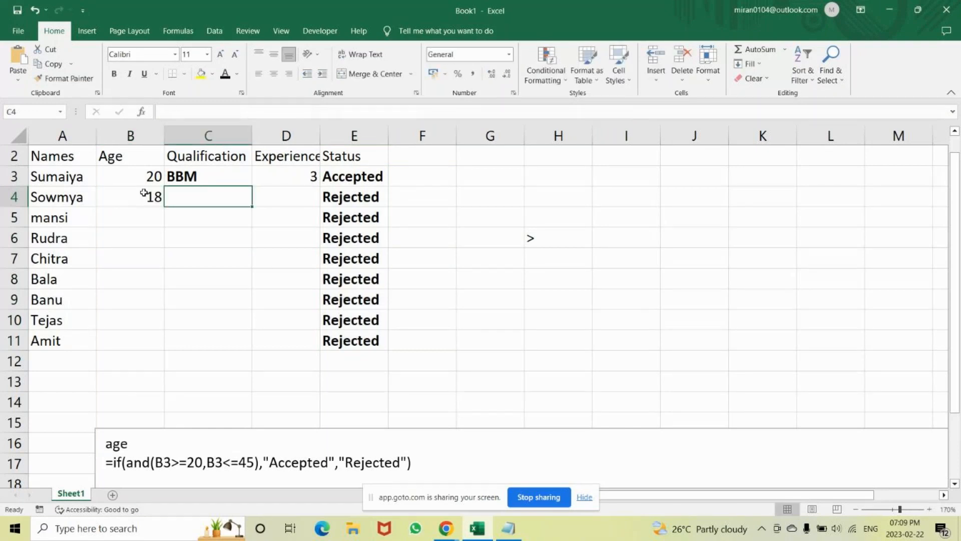
type("B")
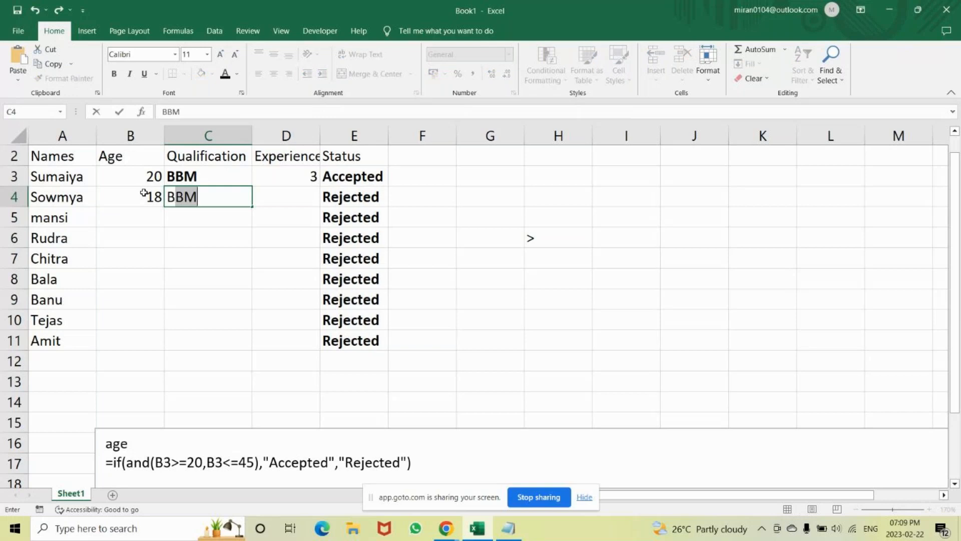
type(".co")
key("BackSpace")
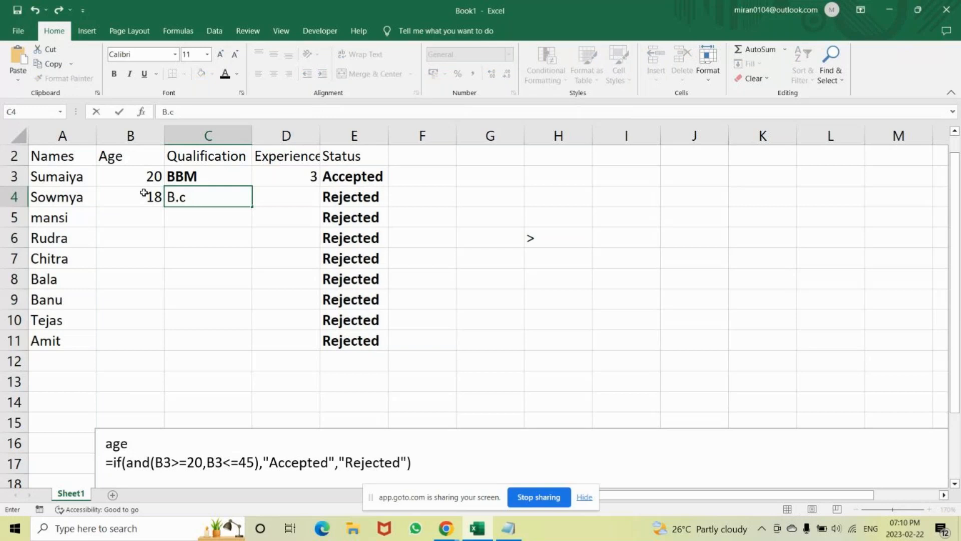
type("om")
key("Tab")
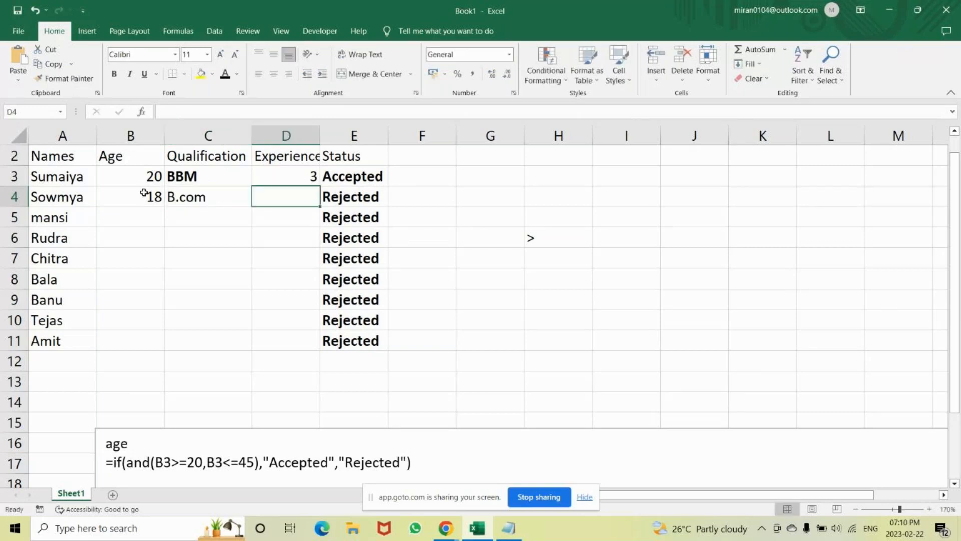
type("0")
key("Return")
Set the experience in D4 to 1.
key("Up")
key("Right")
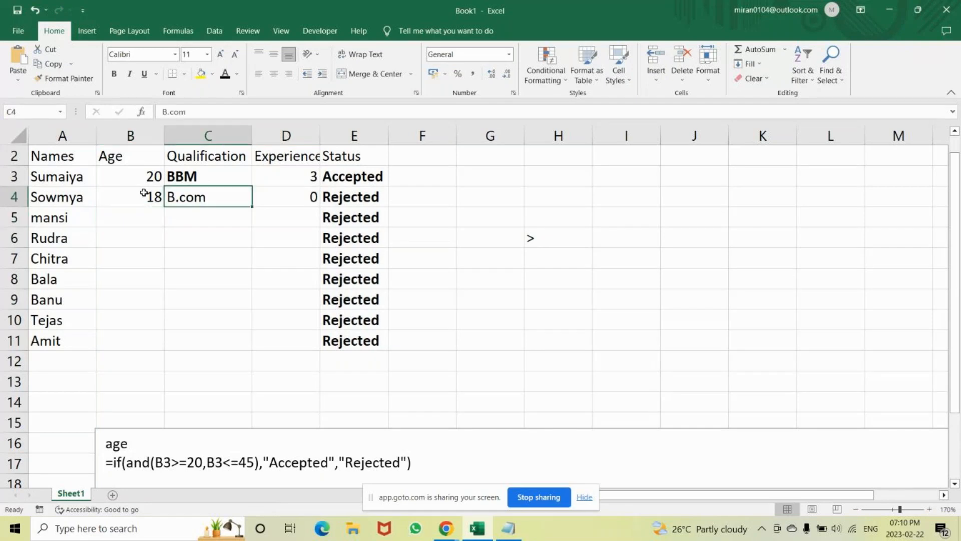
key("Right")
type("1")
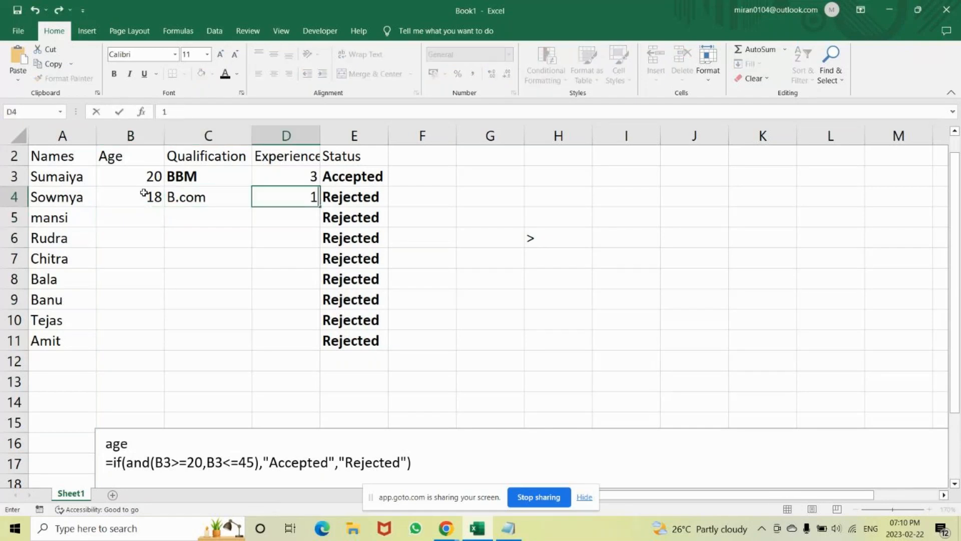
key("Return")
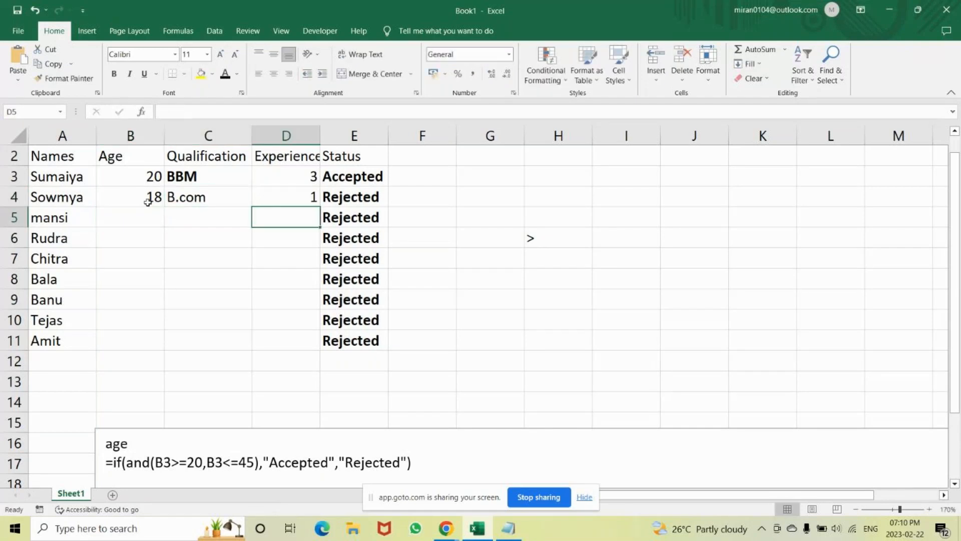
Set the age in B4 to 25 and check the Status formula in E4.
left_click(148, 202)
type("25")
key("Return")
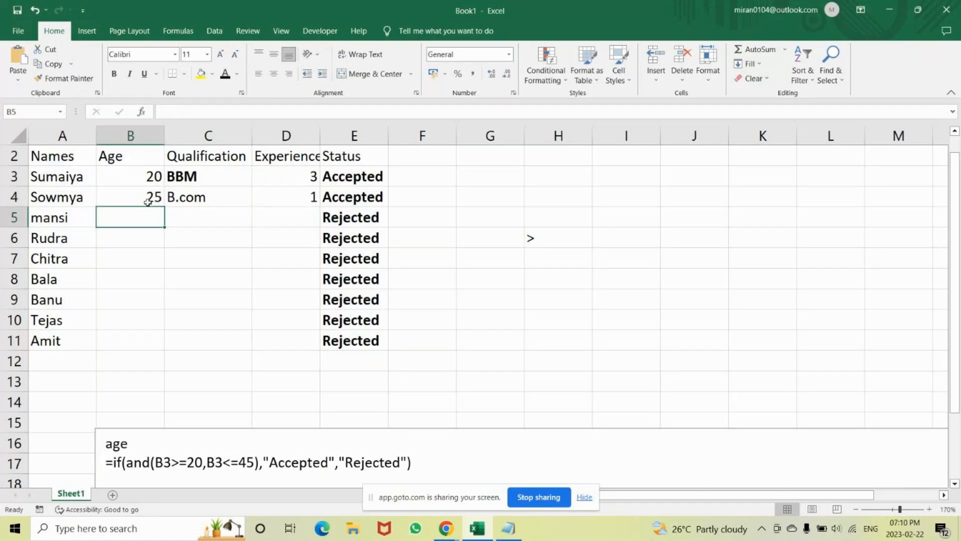
left_click(359, 197)
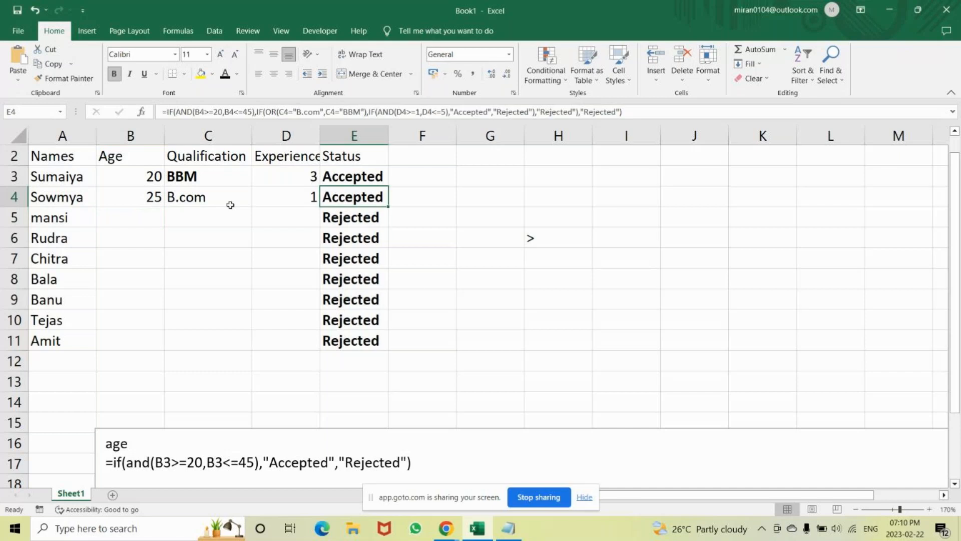
left_click(143, 200)
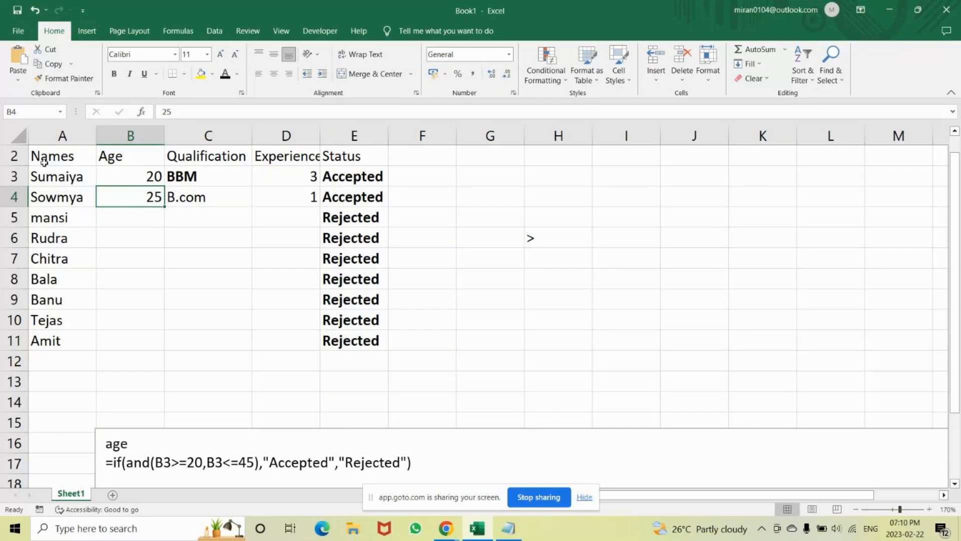
Apply all borders to the candidate table A2:E11.
left_click_drag(44, 162, 379, 347)
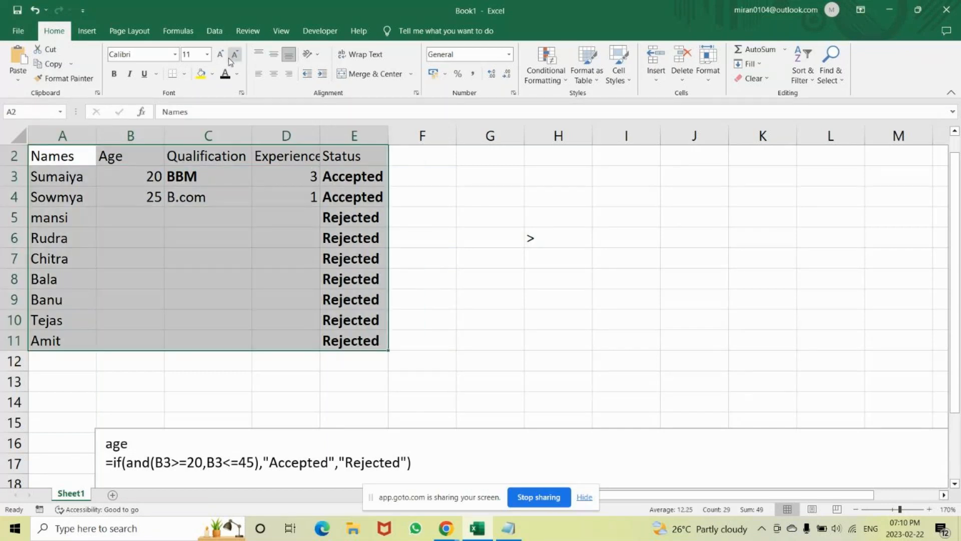
left_click(184, 74)
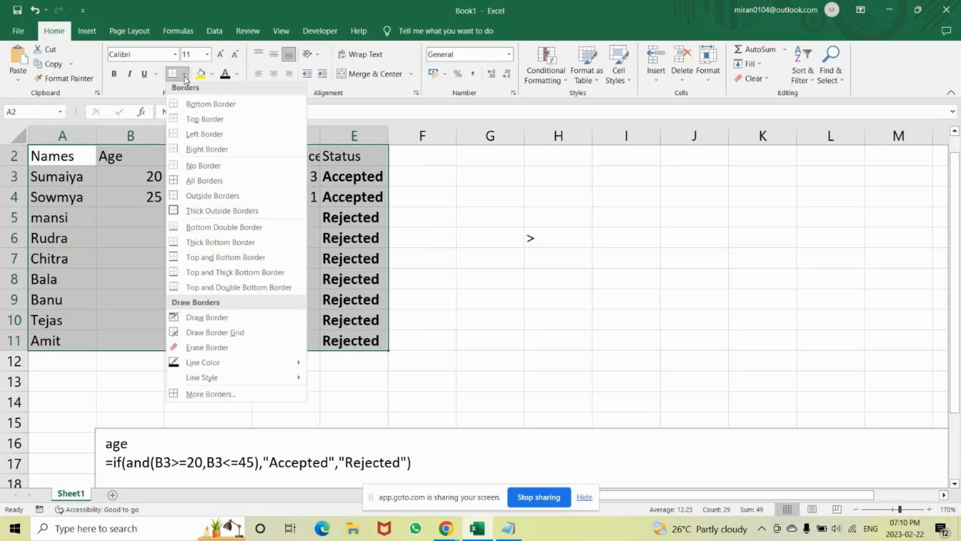
left_click(200, 183)
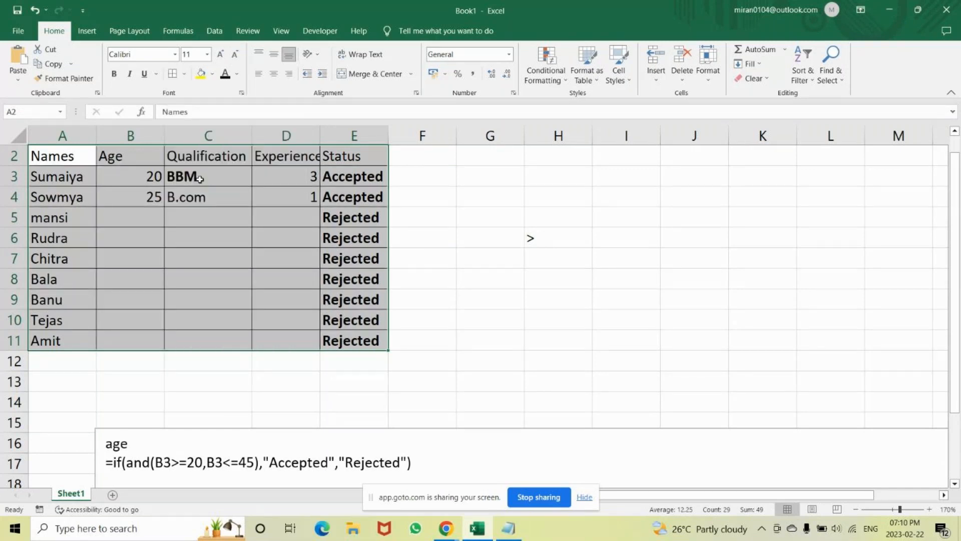
left_click(355, 157)
left_click(353, 178)
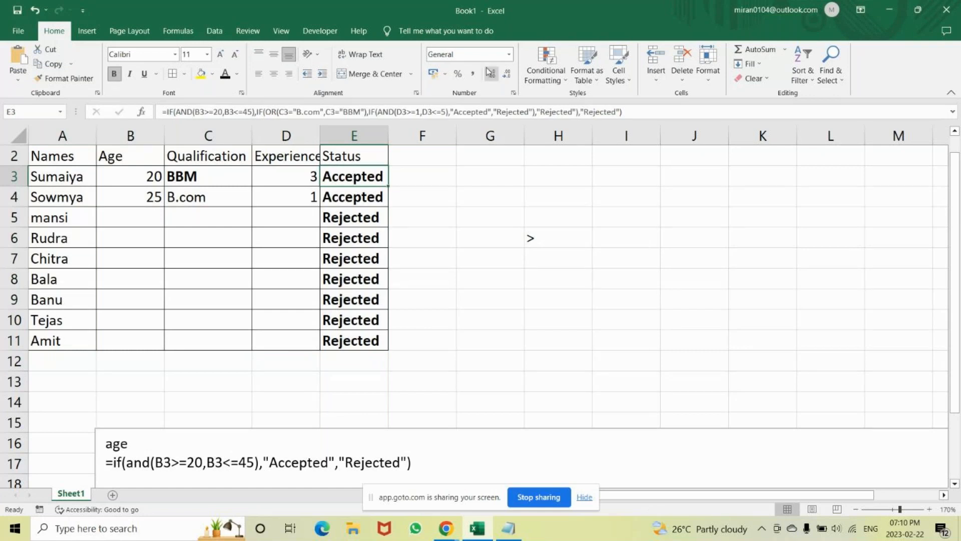
left_click(547, 55)
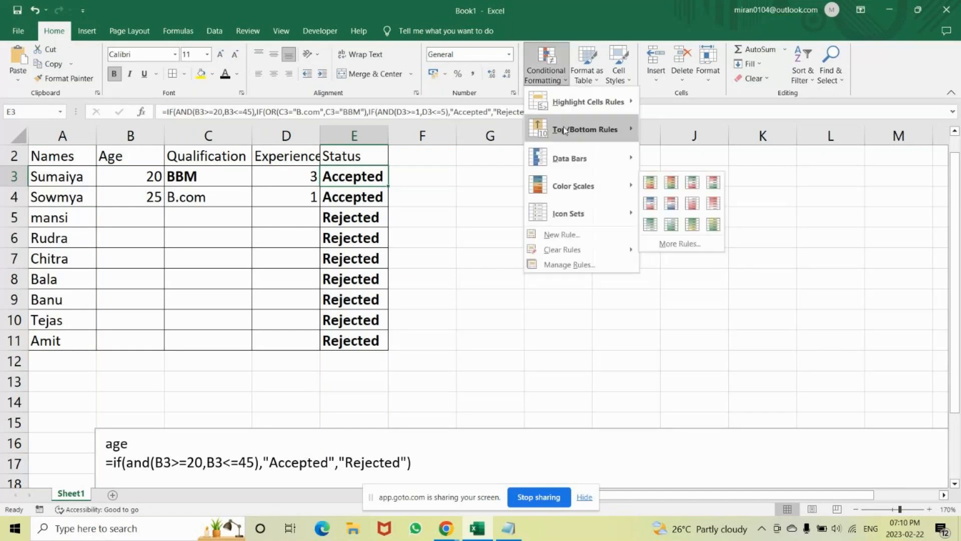
mouse_move(564, 107)
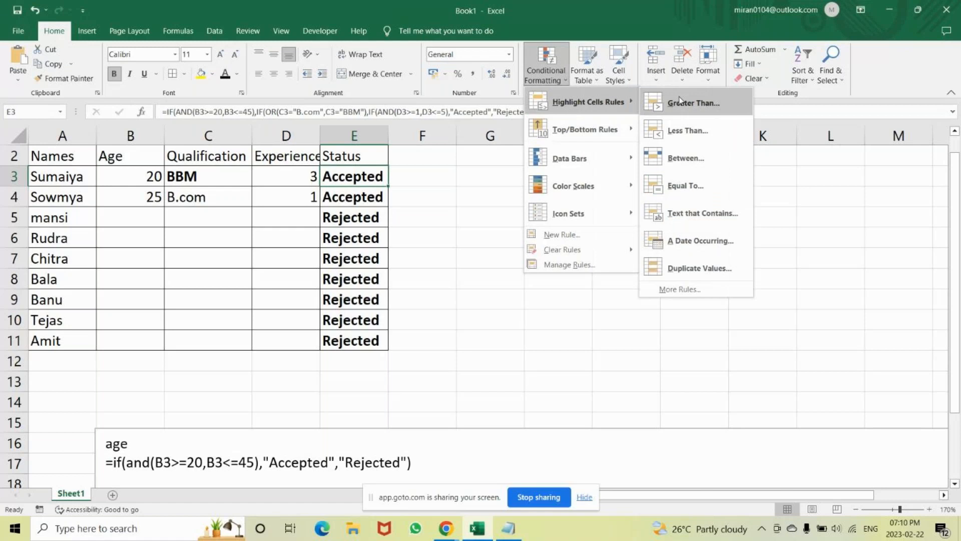
left_click(386, 176)
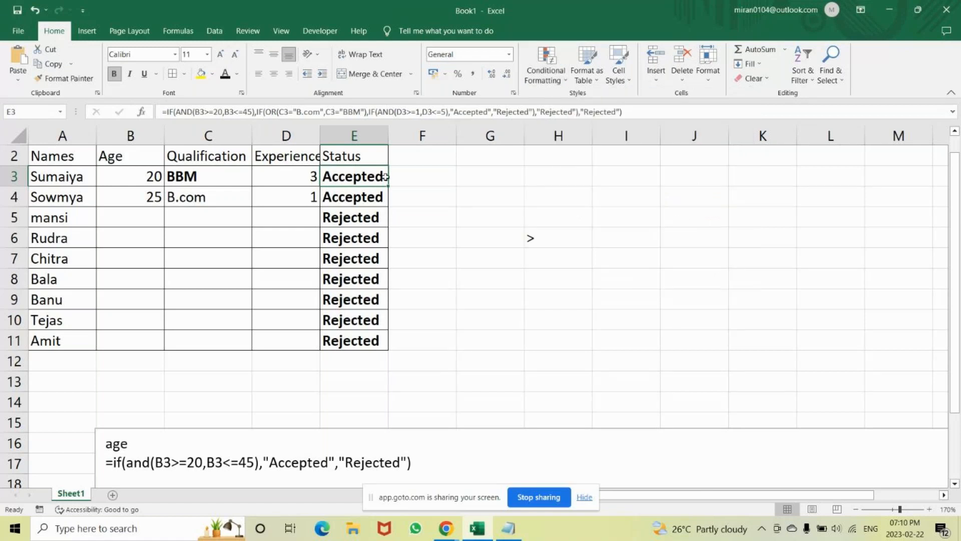
left_click_drag(349, 176, 348, 341)
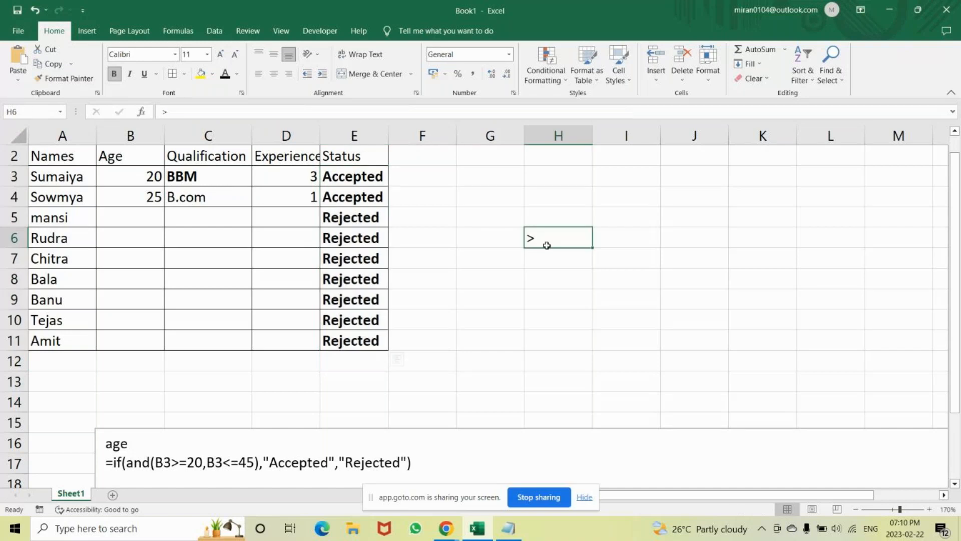
left_click_drag(546, 242, 353, 181)
Start a Text That Contains highlight rule for the Status cells E3:E11.
left_click(353, 180)
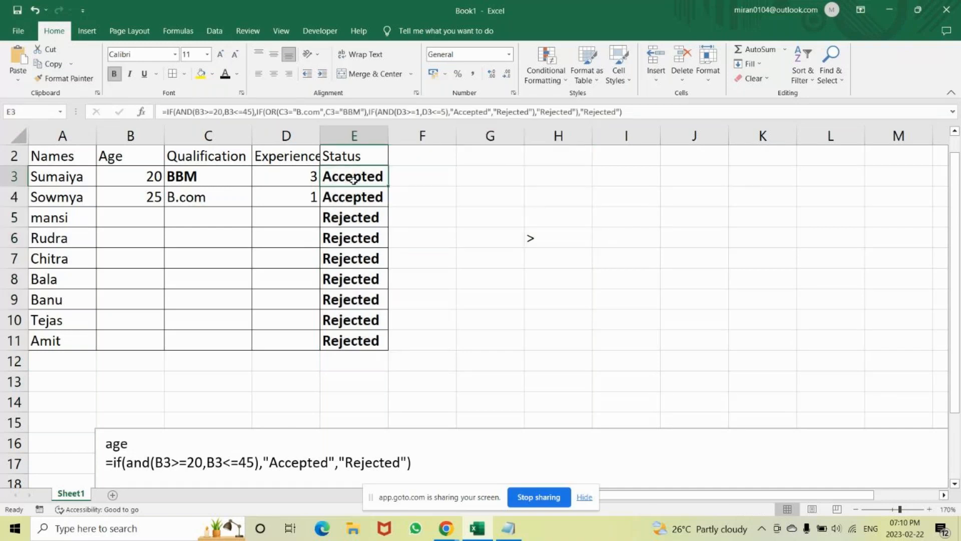
key("shift+Down")
key("shift+Down")
key("shift+Down")
key("shift+Down")
key("shift+Down")
key("shift+Down")
key("shift+Down")
key("shift+Down")
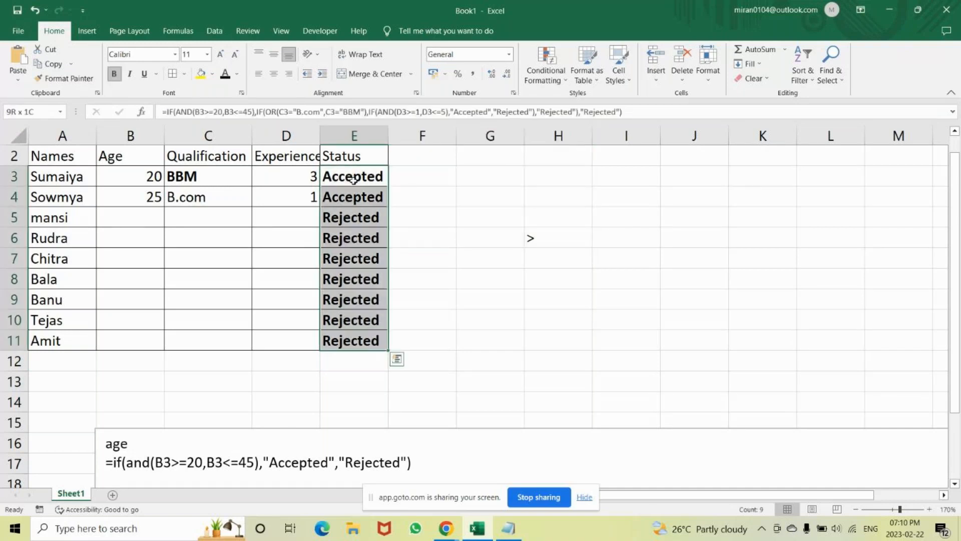
left_click(548, 55)
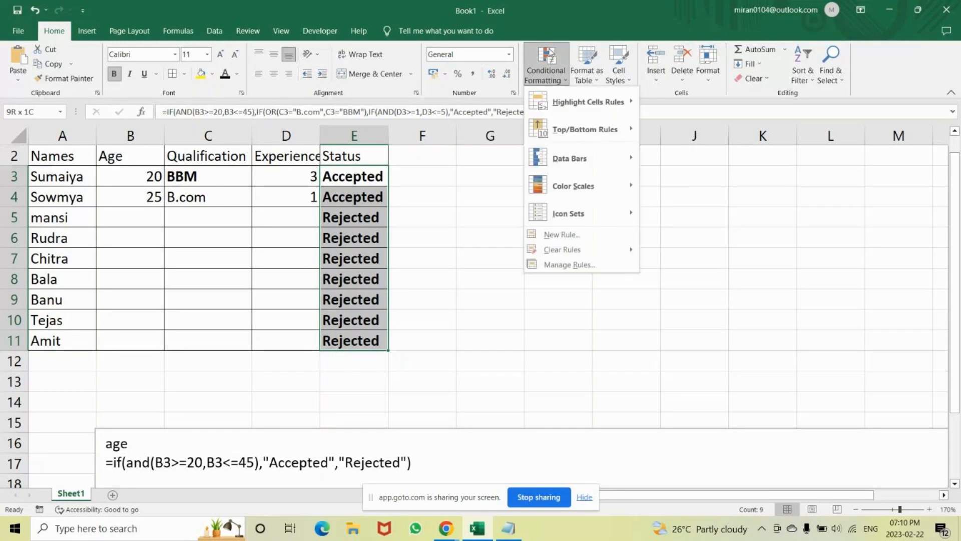
mouse_move(548, 104)
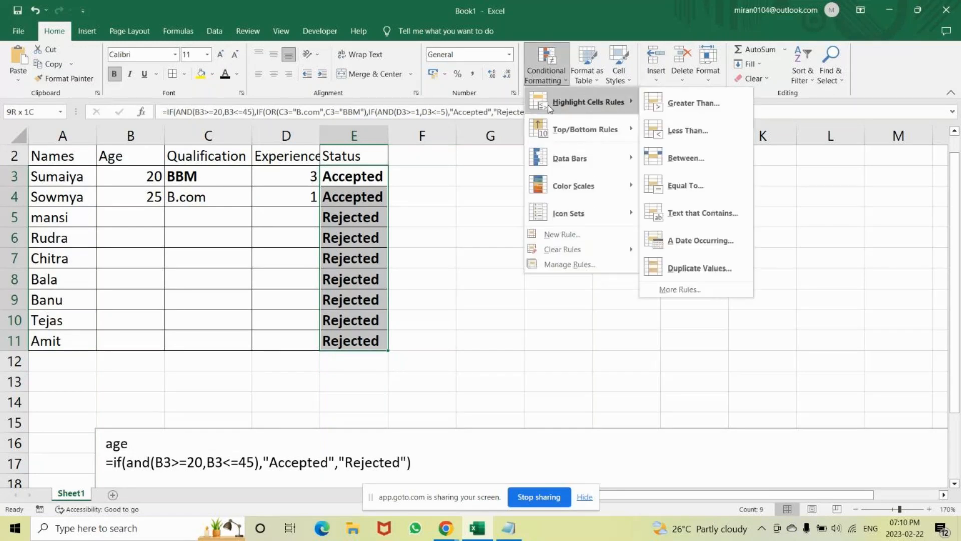
left_click(686, 215)
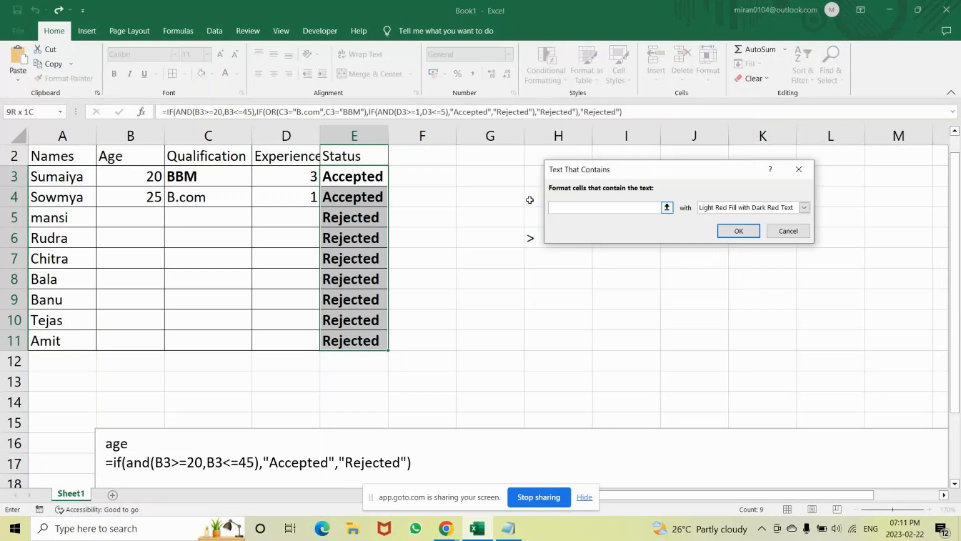
Set the text that the highlight rule matches to "accepted".
type("A")
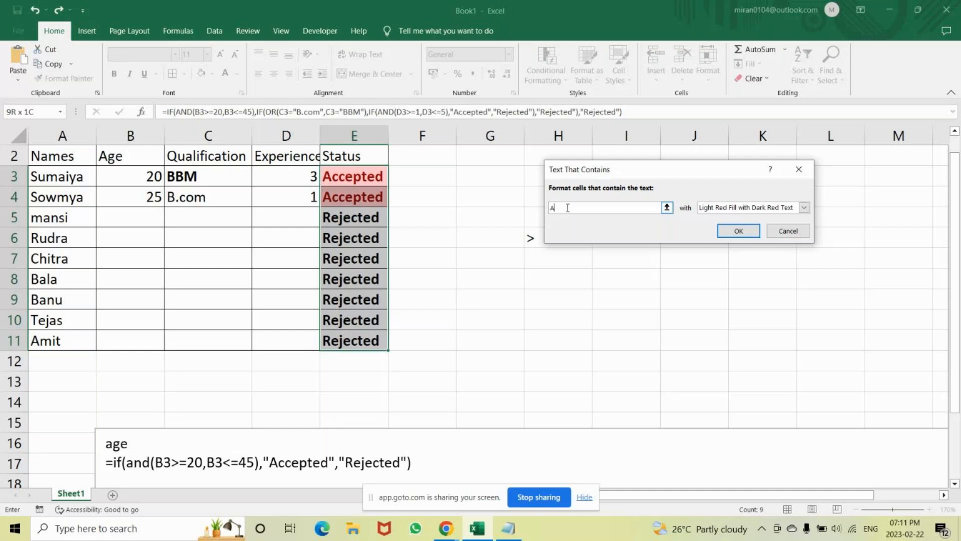
left_click(354, 182)
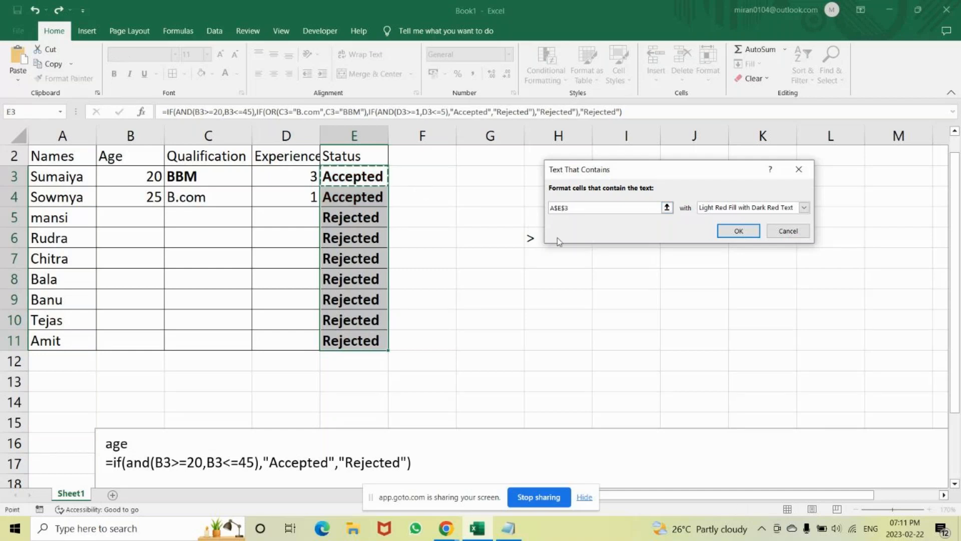
key("BackSpace")
key("BackSpace")
key("BackSpace")
key("BackSpace")
key("BackSpace")
type("acce")
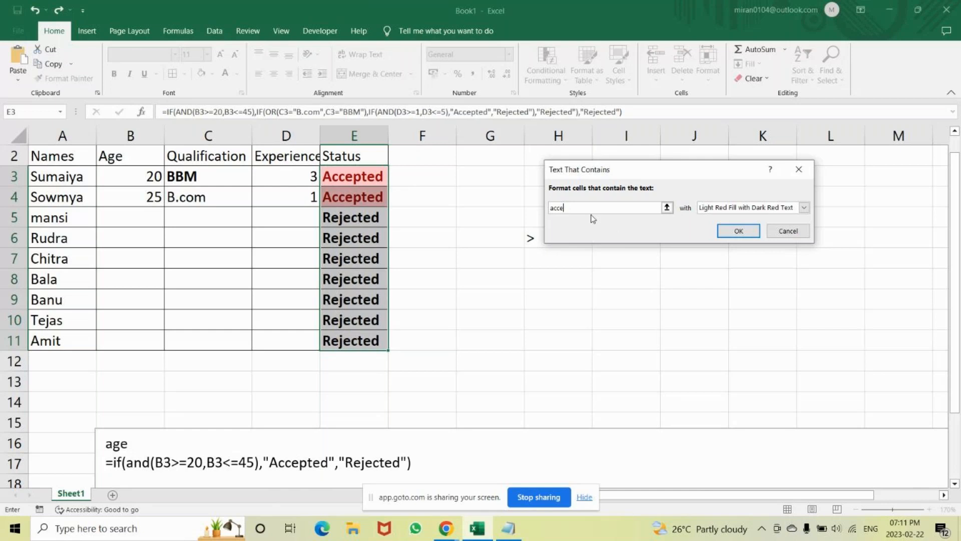
type("pted")
left_click(803, 208)
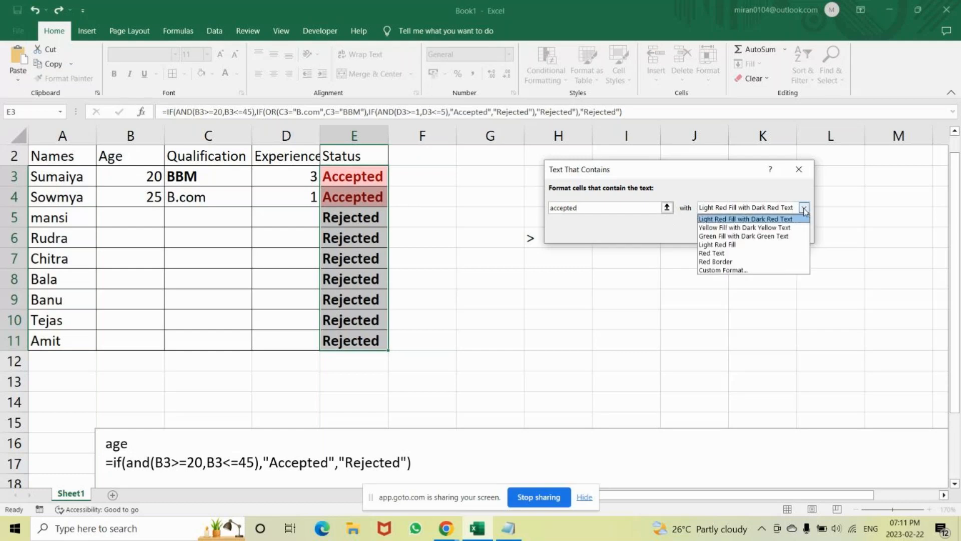
left_click(741, 271)
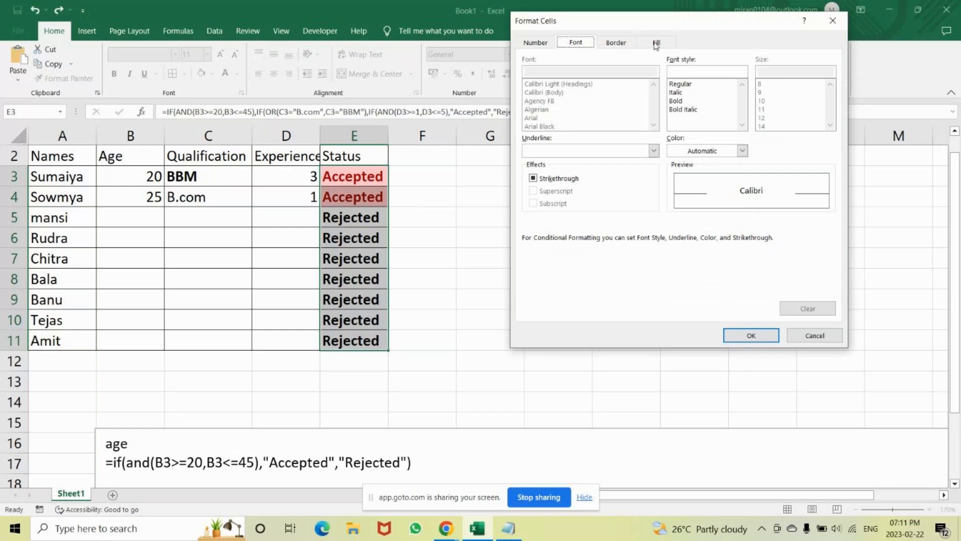
left_click(833, 21)
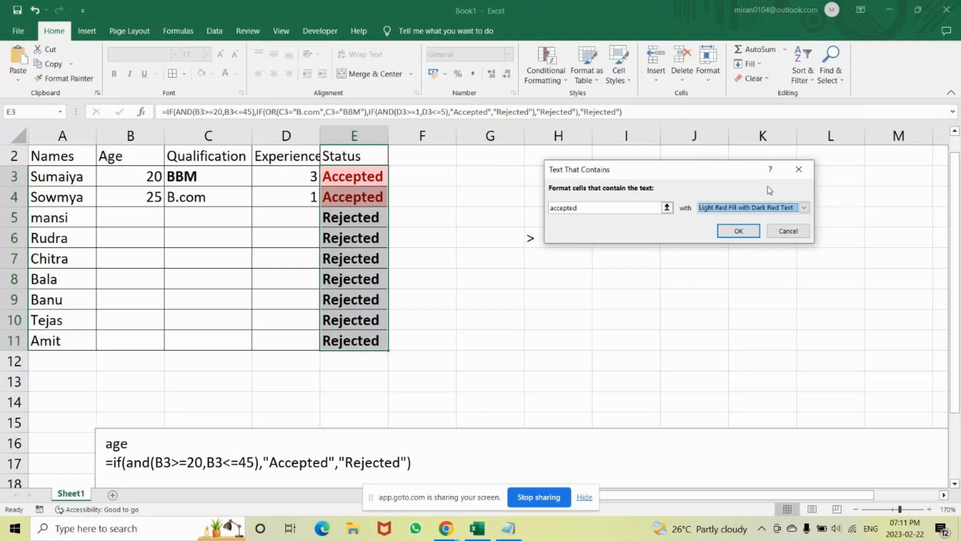
Give the "accepted" rule a custom two-color gradient fill from center, with green as Color 1 and light green as Color 2.
left_click(804, 207)
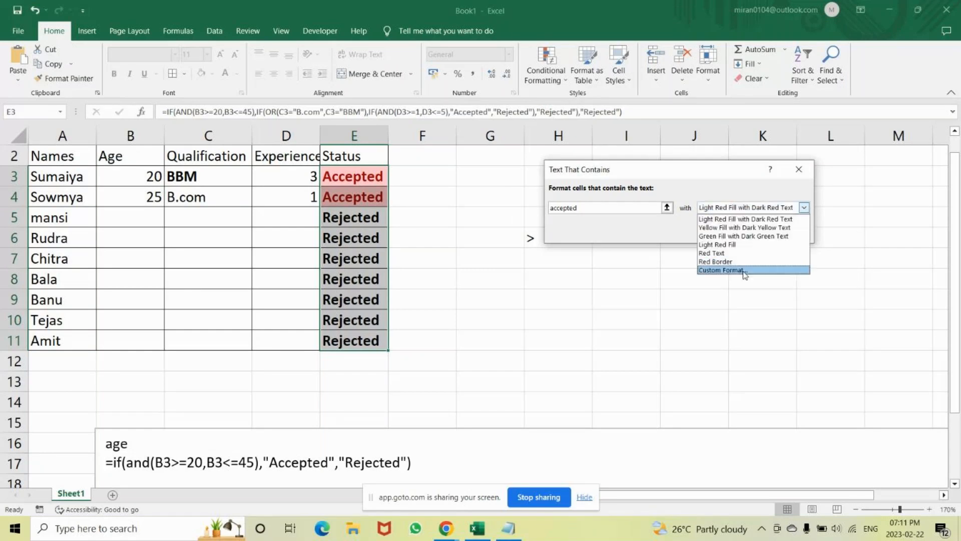
left_click(744, 270)
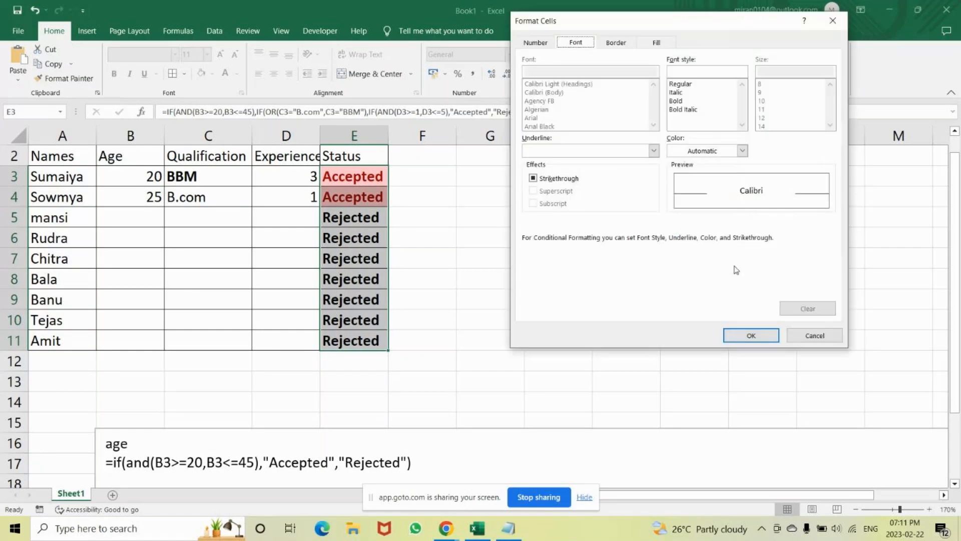
left_click(657, 43)
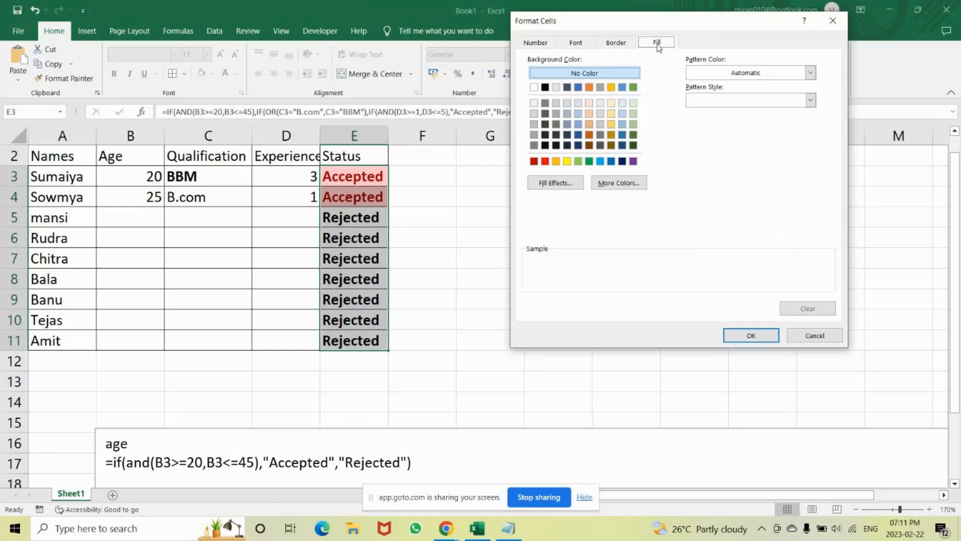
left_click(551, 188)
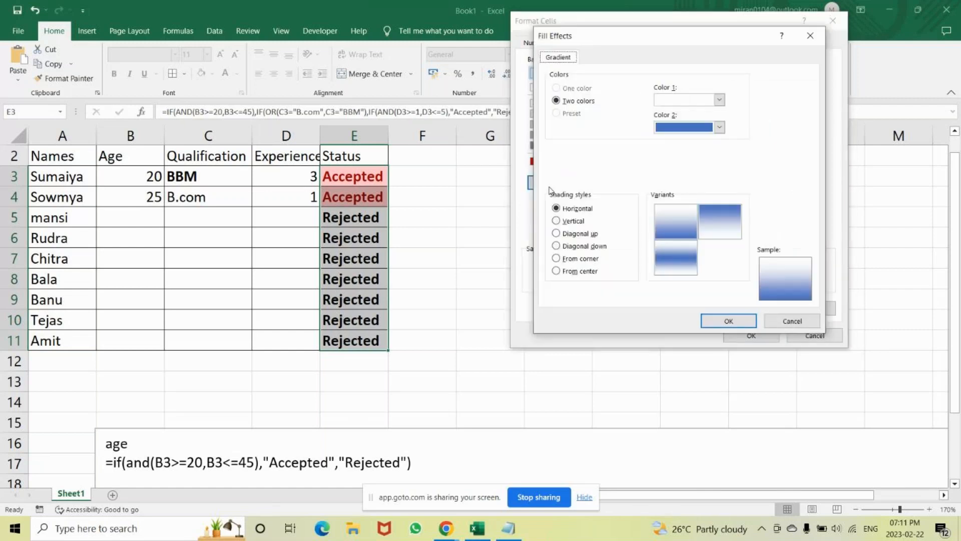
left_click(720, 128)
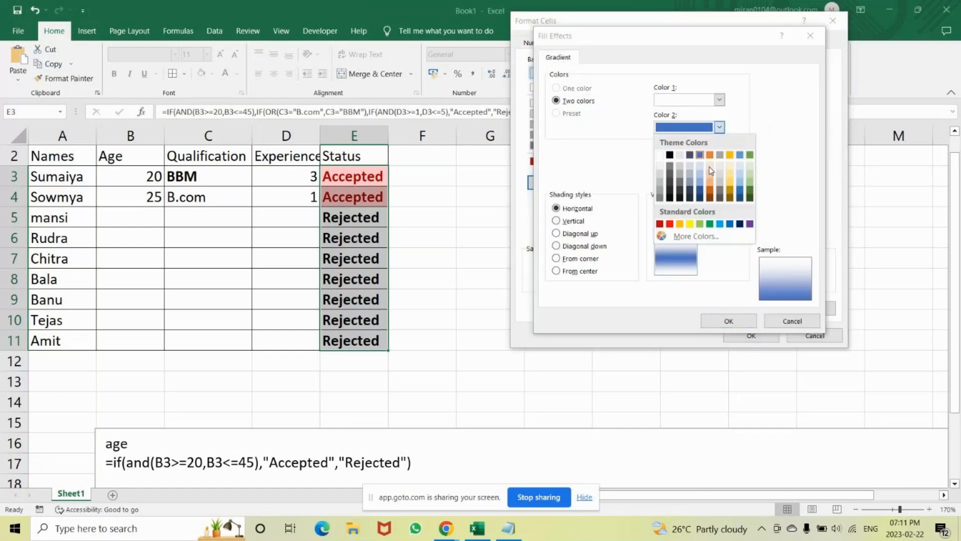
left_click(700, 224)
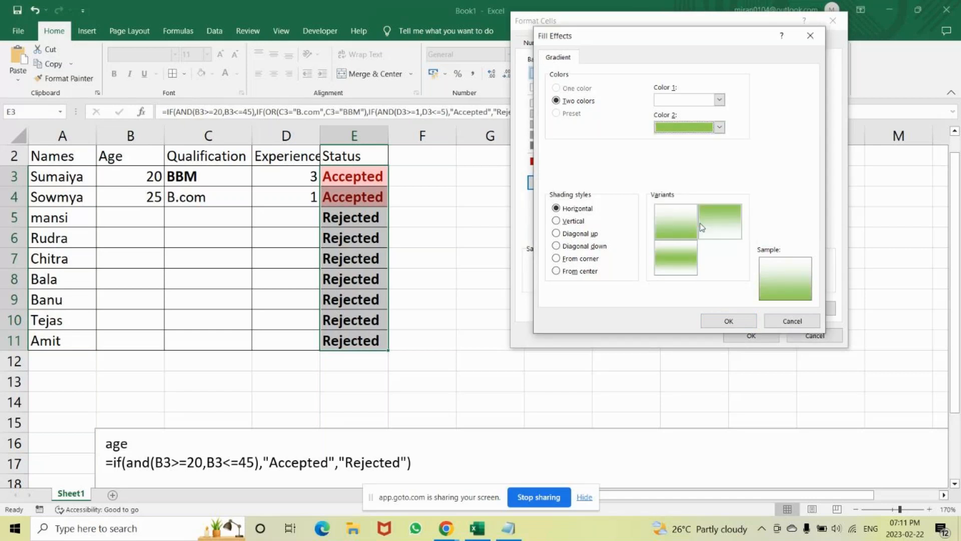
left_click(557, 270)
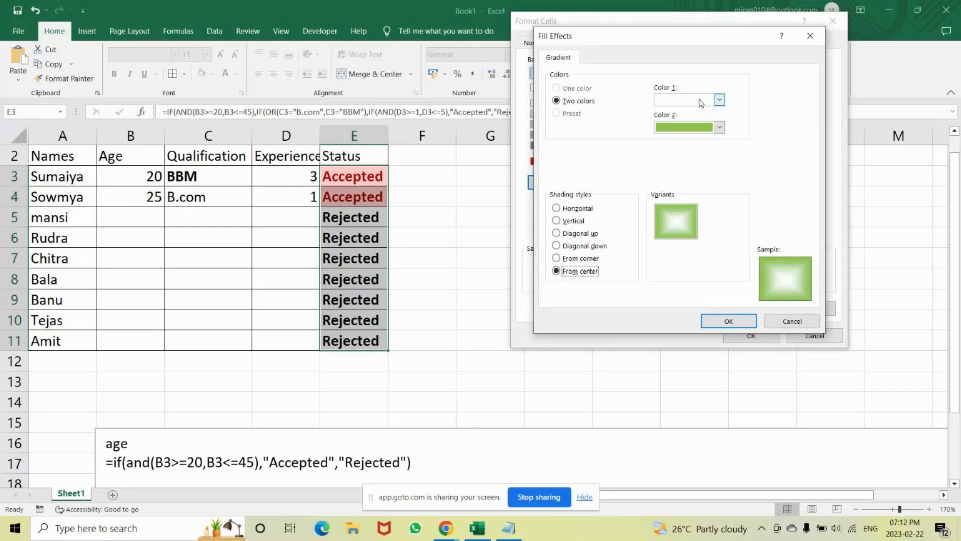
left_click(719, 100)
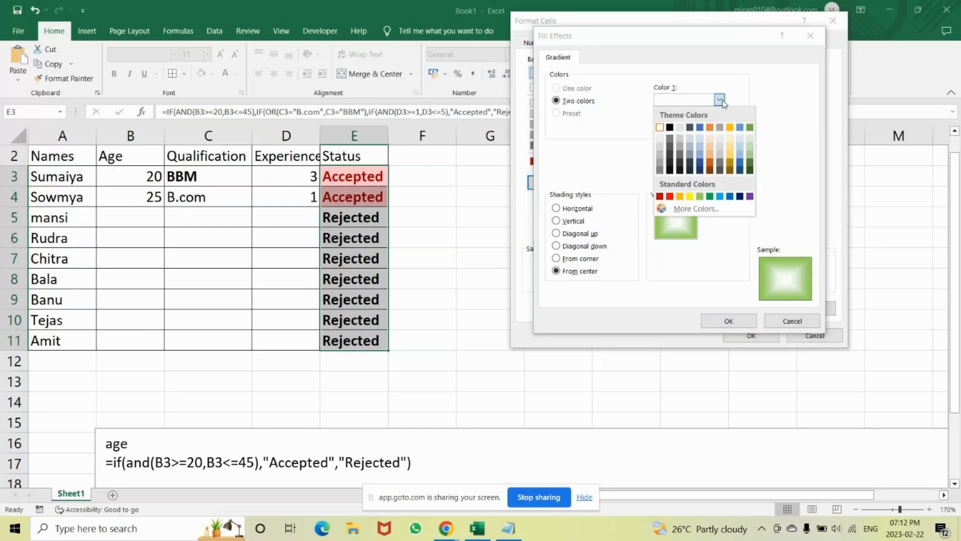
left_click(710, 197)
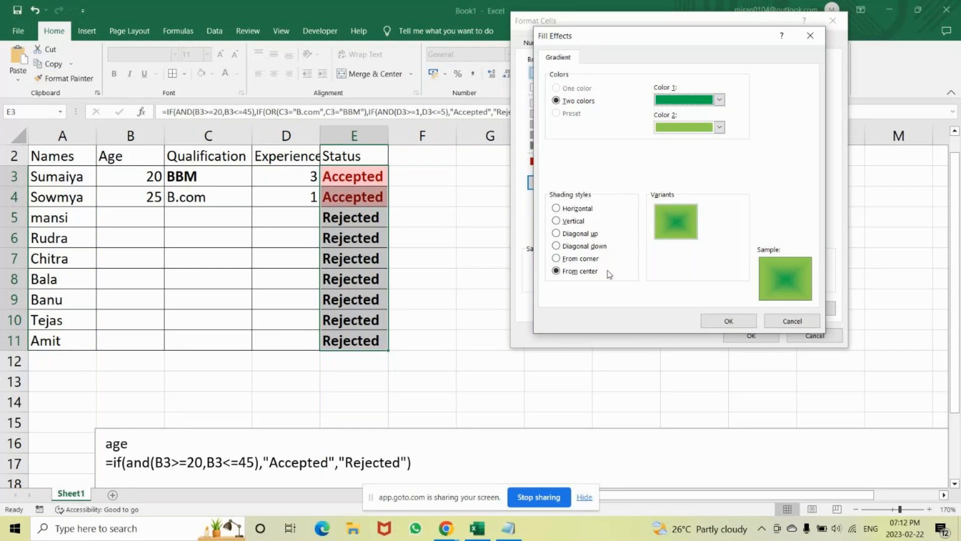
Preview the other gradient shading styles and confirm the custom fill with the From center style.
left_click(557, 259)
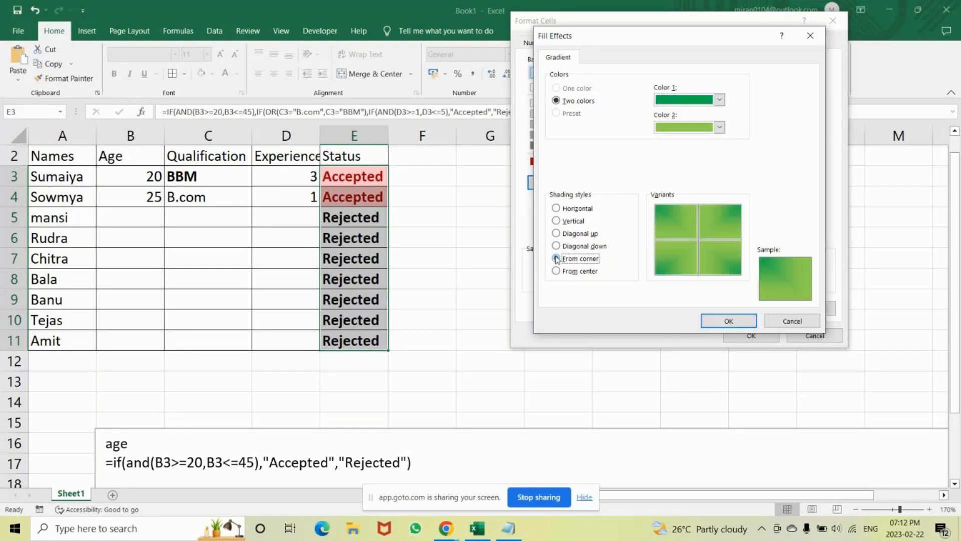
left_click(556, 246)
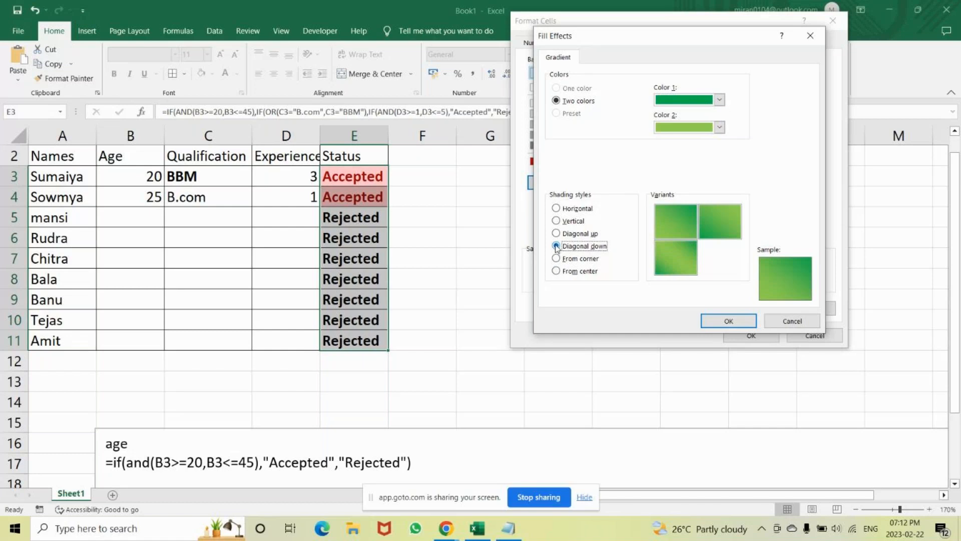
left_click(556, 234)
left_click(556, 222)
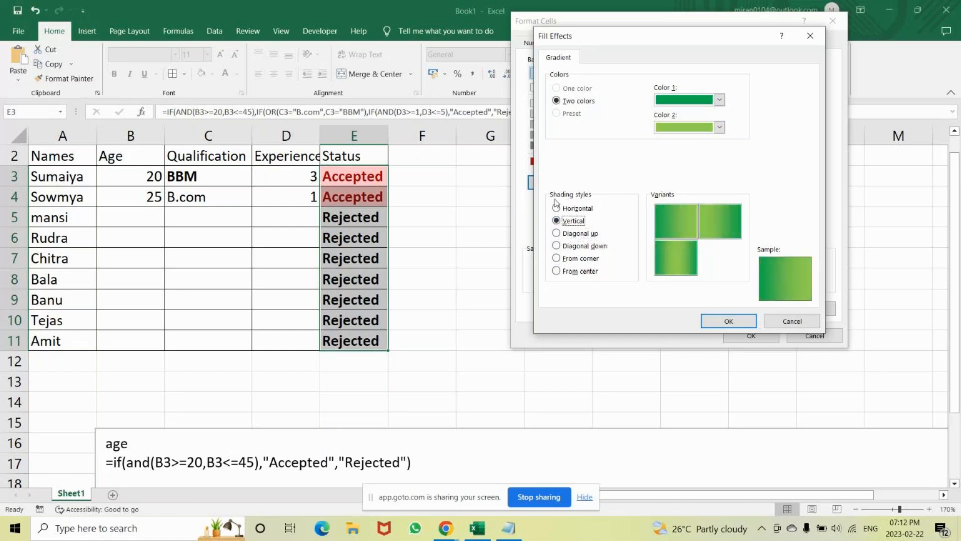
left_click(556, 207)
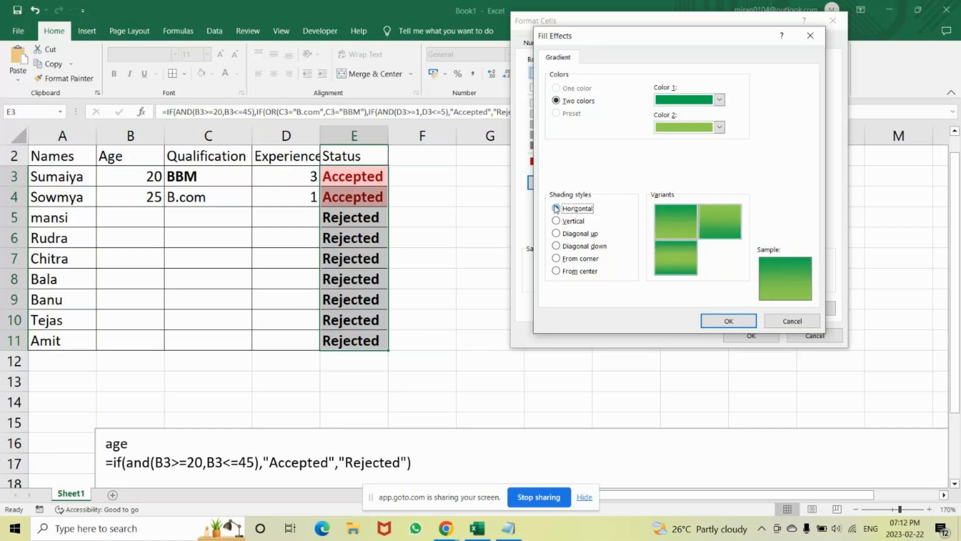
left_click(556, 272)
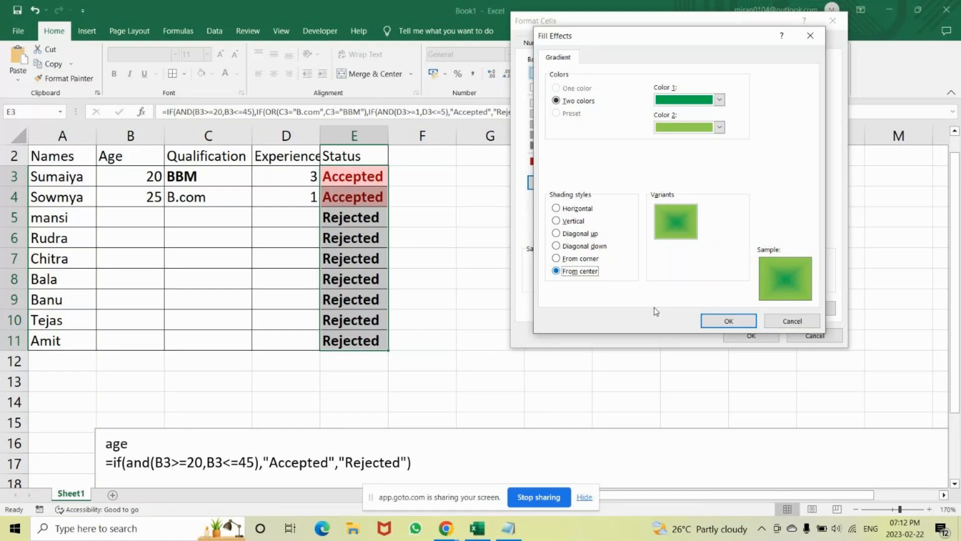
left_click(714, 322)
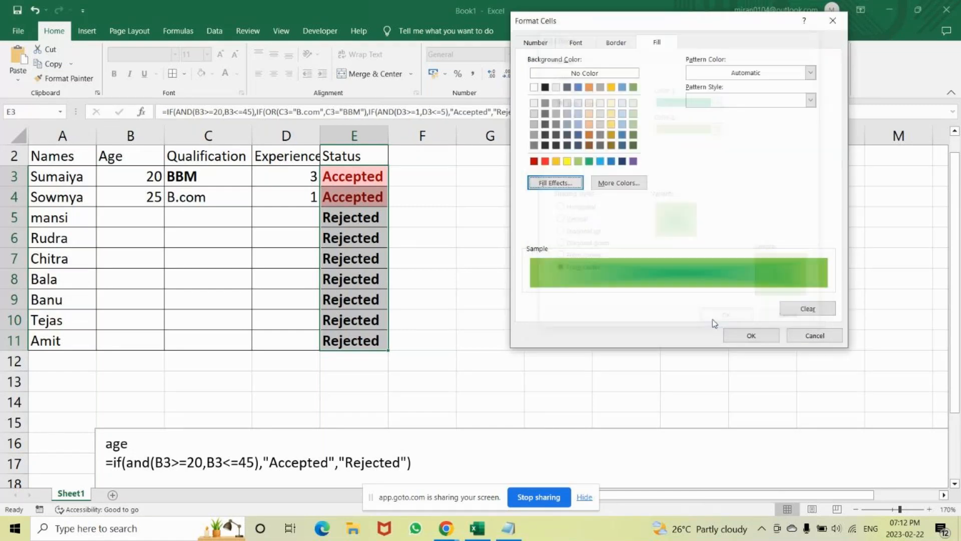
left_click(750, 336)
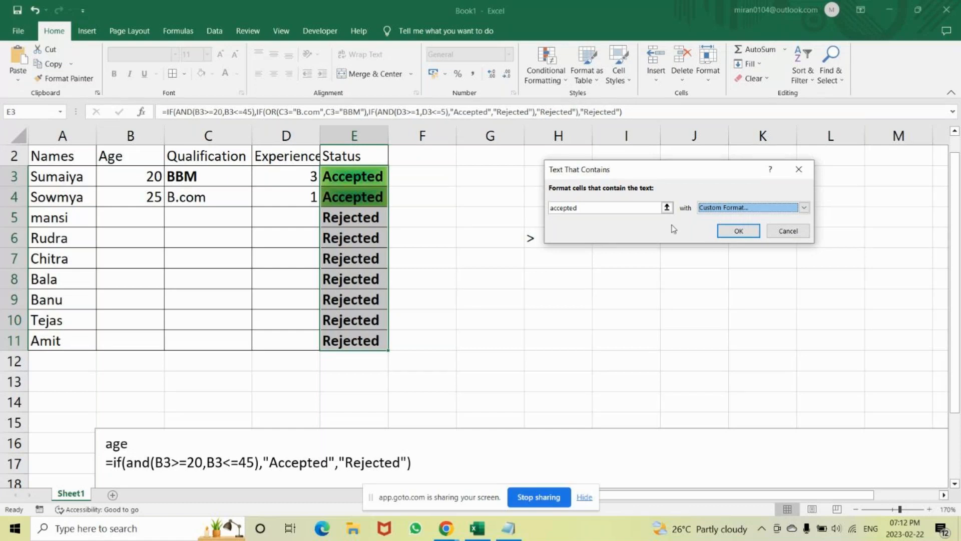
Replace the text that the highlight rule matches with "rejec".
left_click(605, 210)
key("BackSpace")
key("BackSpace")
key("BackSpace")
key("BackSpace")
key("BackSpace")
key("BackSpace")
key("BackSpace")
key("BackSpace")
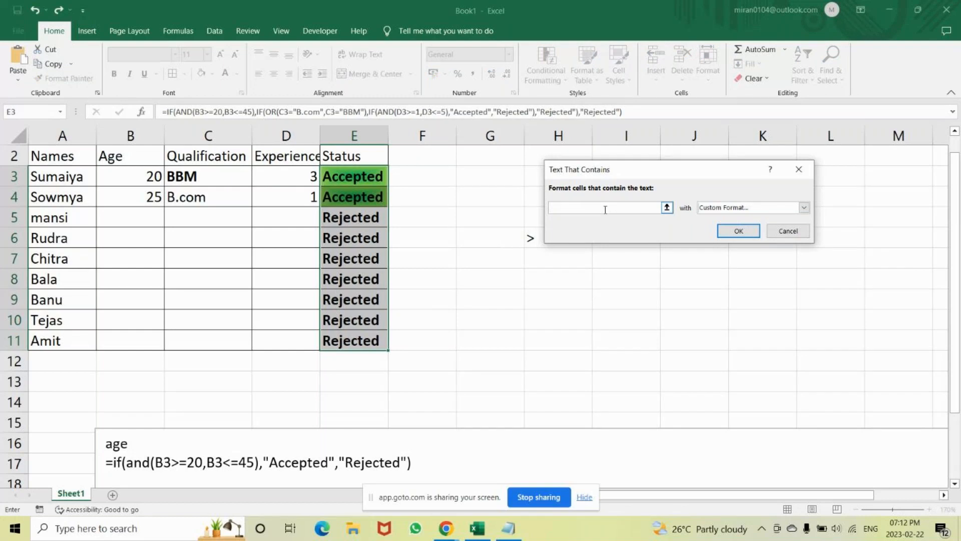
type("rejec")
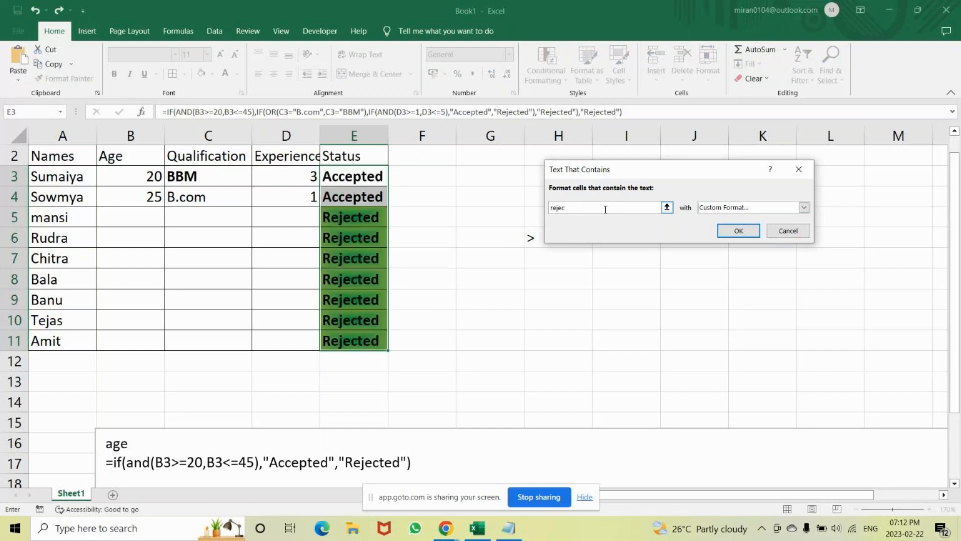
Discard the unfinished highlight rule and undo the borders applied to the candidate table A2:E11.
left_click(797, 170)
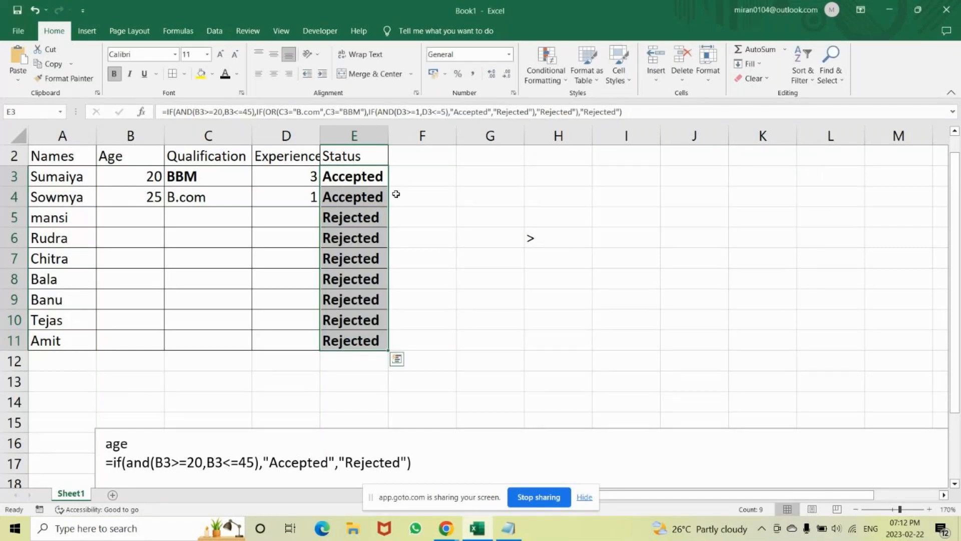
key("ctrl+z")
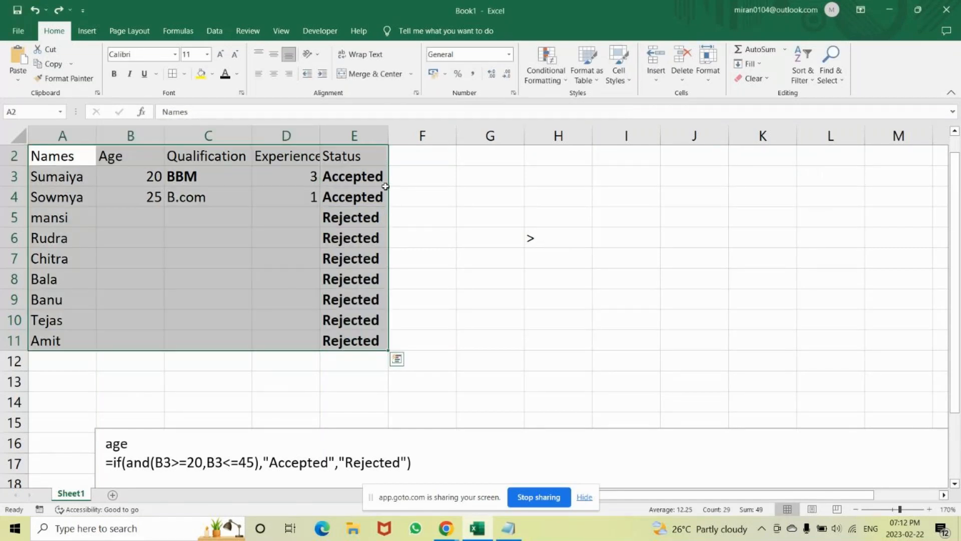
Start a Text That Contains highlight rule for the Status cells E3:E11 that matches "accepted".
left_click(362, 177)
left_click_drag(362, 176, 349, 342)
left_click(546, 64)
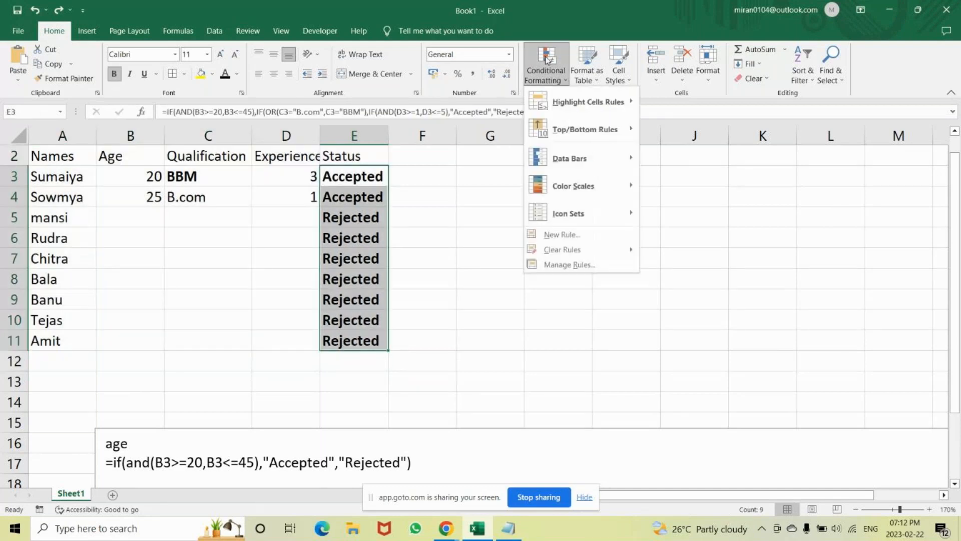
mouse_move(547, 114)
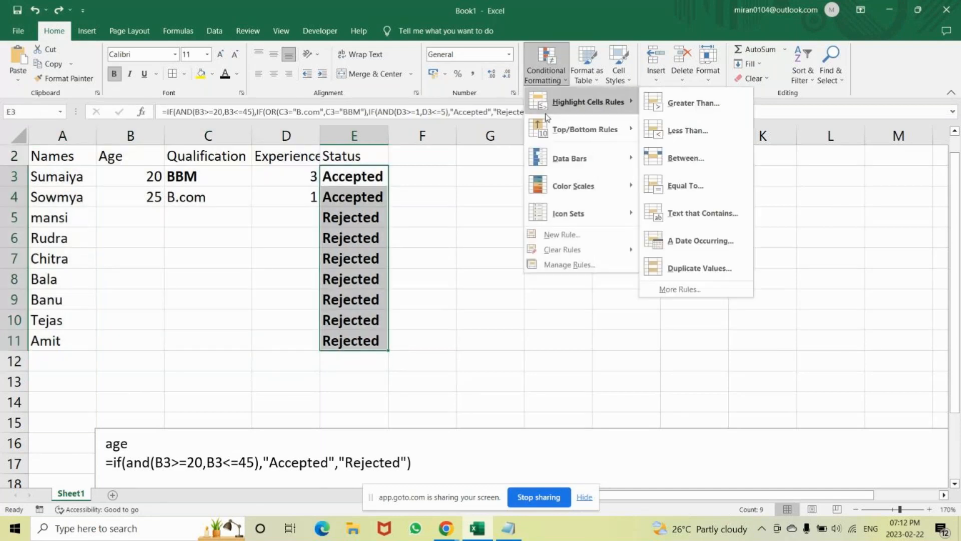
left_click(691, 224)
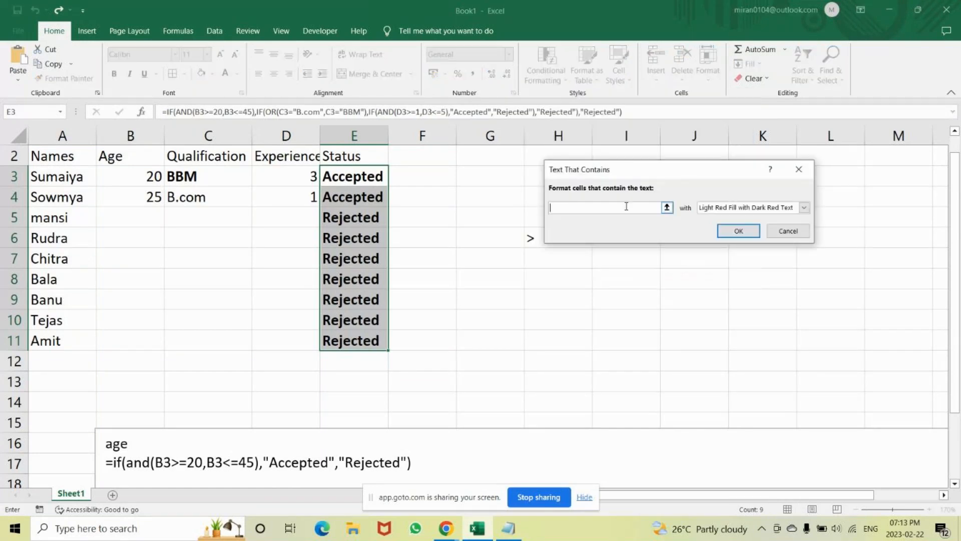
type("acce")
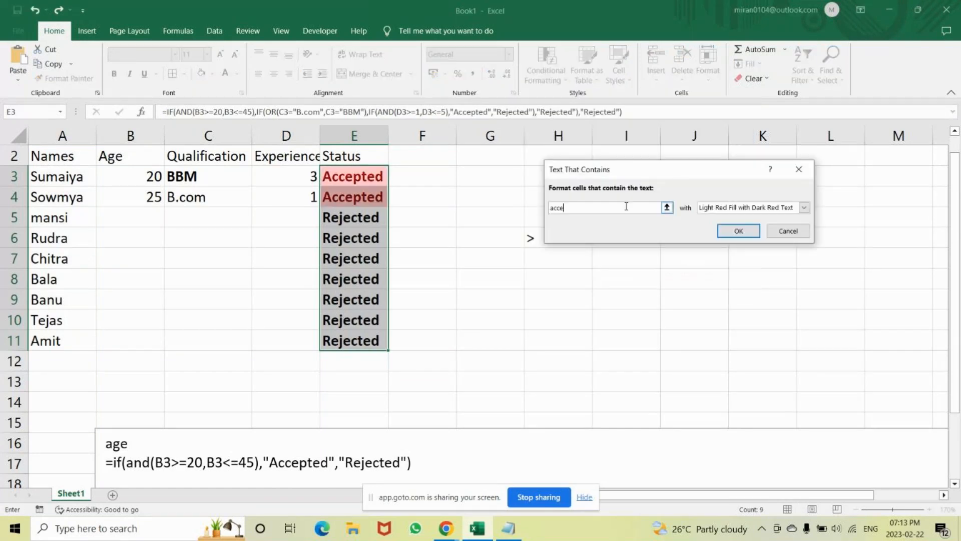
type("pted")
Apply the "accepted" rule with a custom from-center gradient fill, using green as Color 1 and light green as Color 2.
left_click(804, 208)
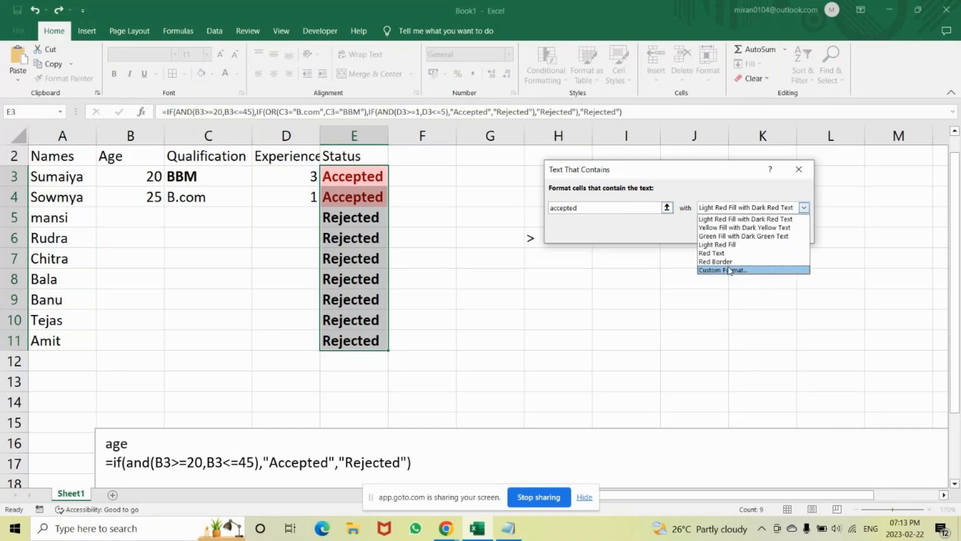
left_click(729, 271)
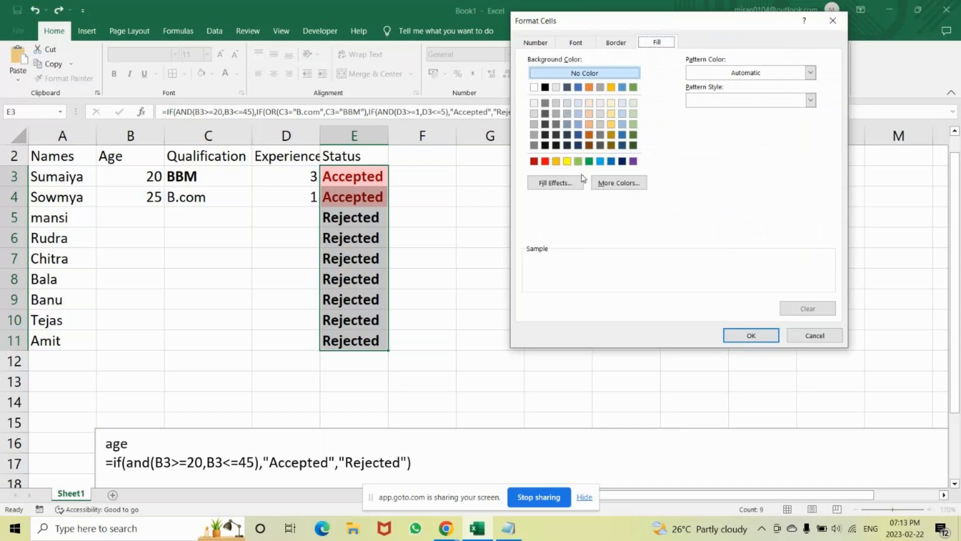
left_click(562, 184)
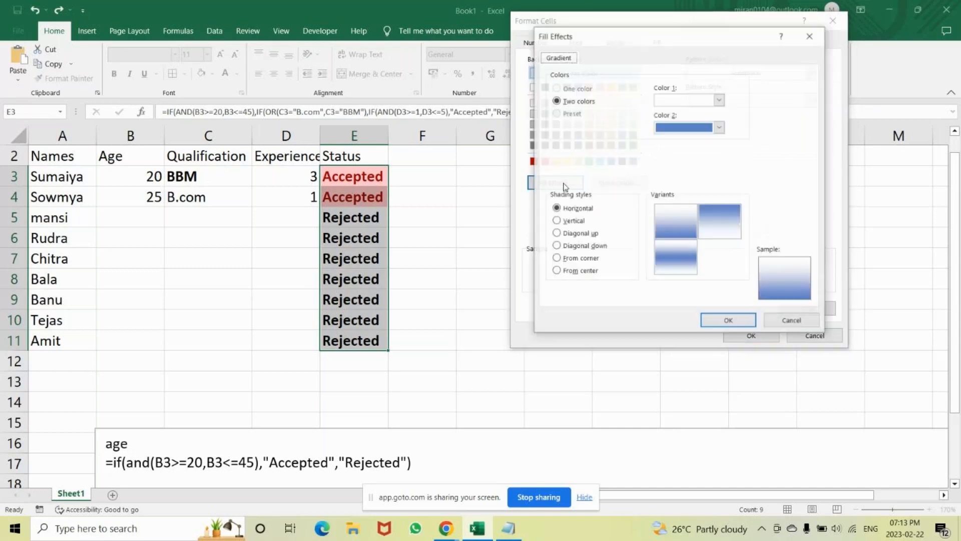
left_click(675, 100)
left_click(709, 196)
left_click(686, 128)
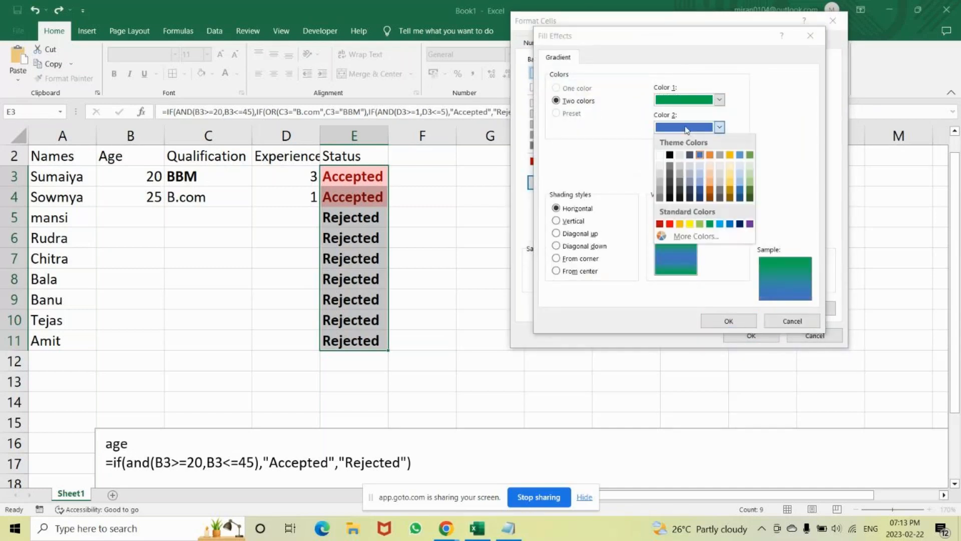
left_click(700, 224)
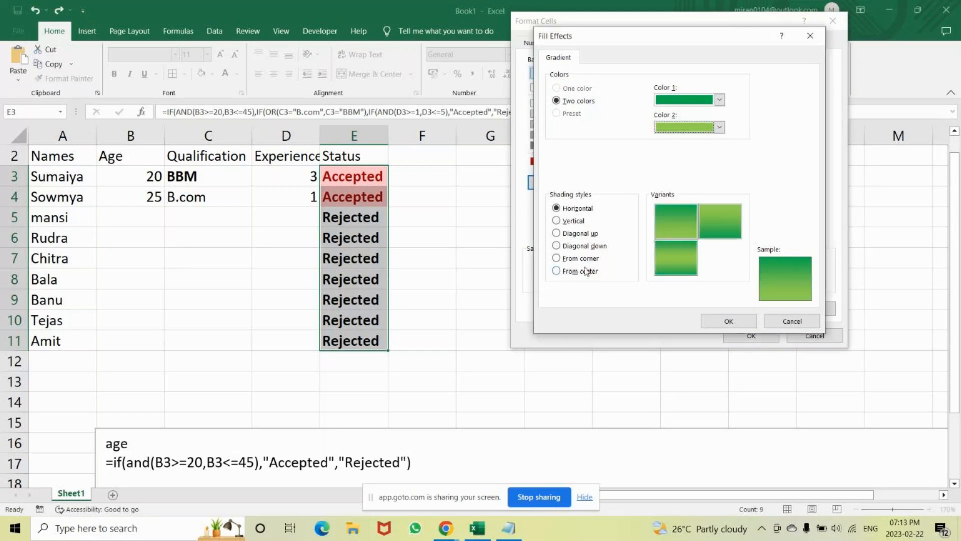
left_click(586, 270)
left_click(728, 321)
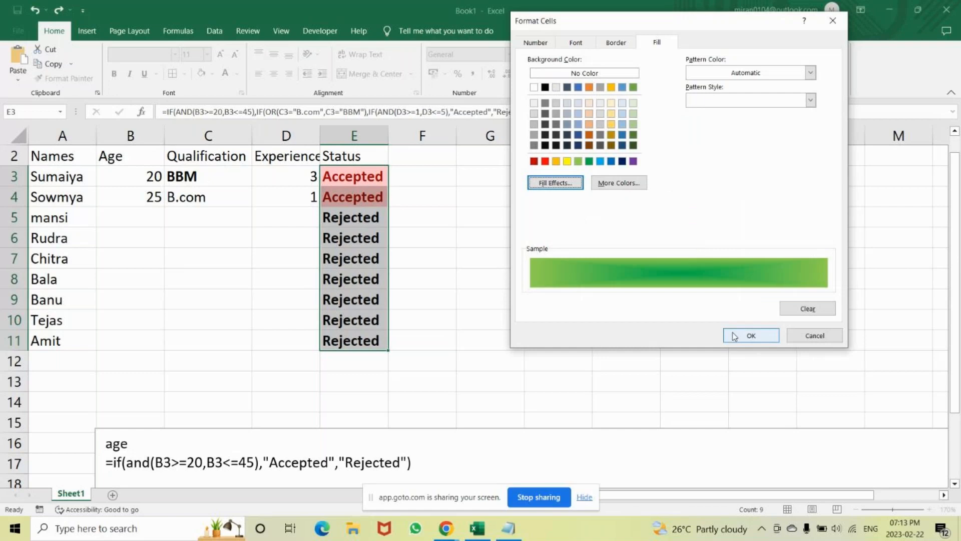
left_click(748, 336)
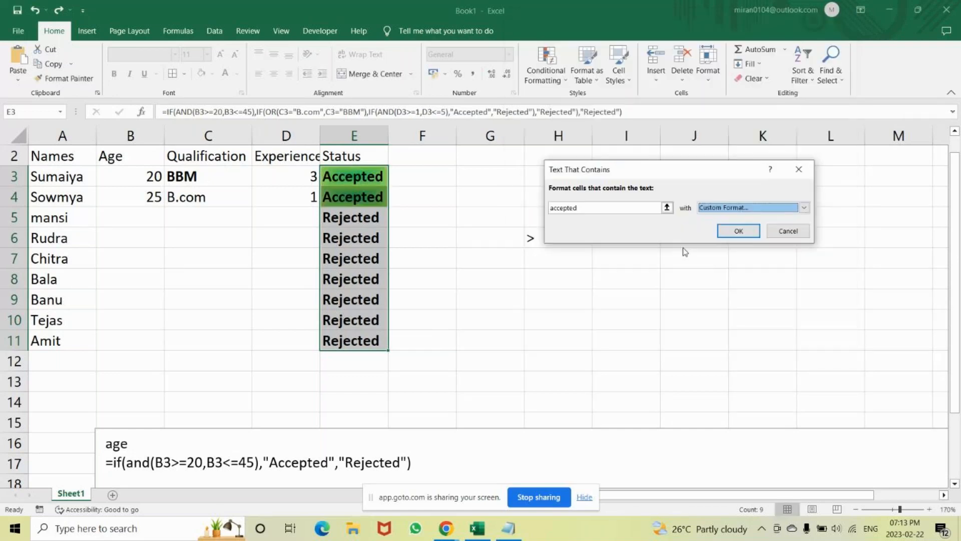
left_click(739, 231)
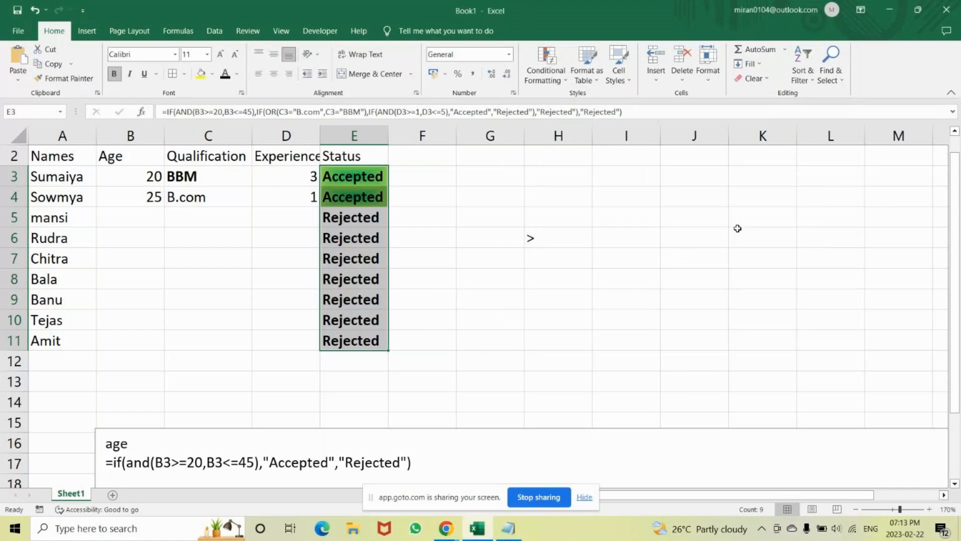
Start a Text That Contains highlight rule for the Status cells E3:E11 that matches "rejected".
left_click(545, 80)
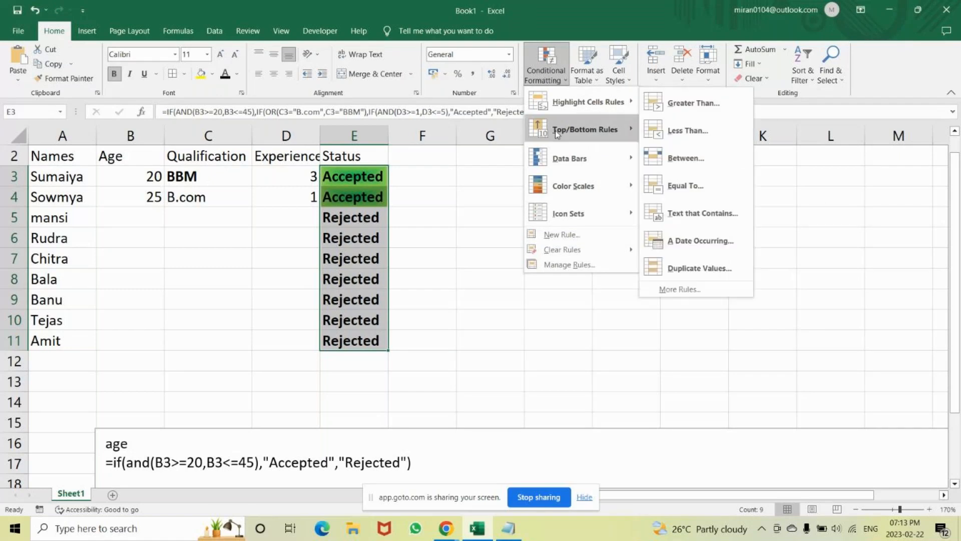
mouse_move(576, 170)
mouse_move(573, 100)
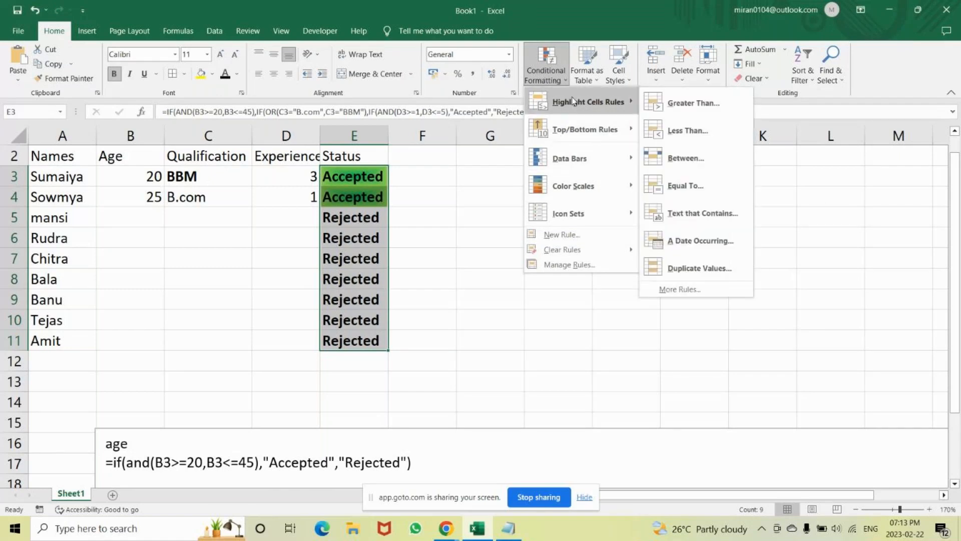
left_click(683, 215)
type("re")
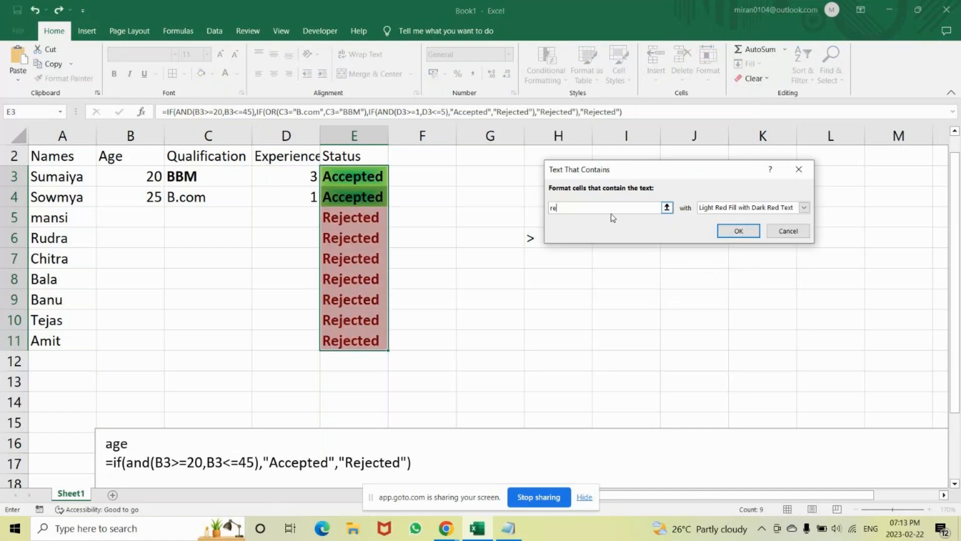
type("jected")
Give the "rejected" rule a custom from-center gradient fill, using red as Color 1 and dark red as Color 2.
left_click(804, 208)
left_click(736, 271)
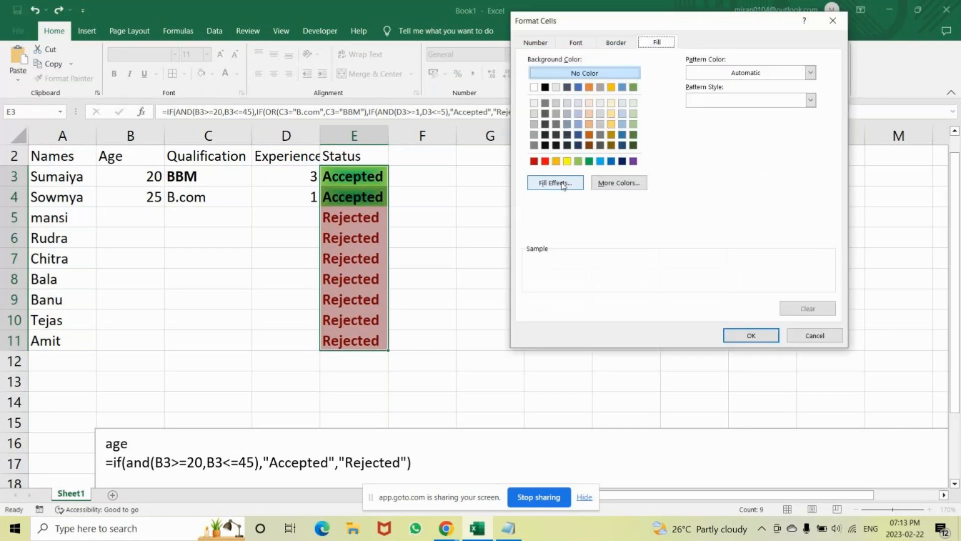
left_click(562, 184)
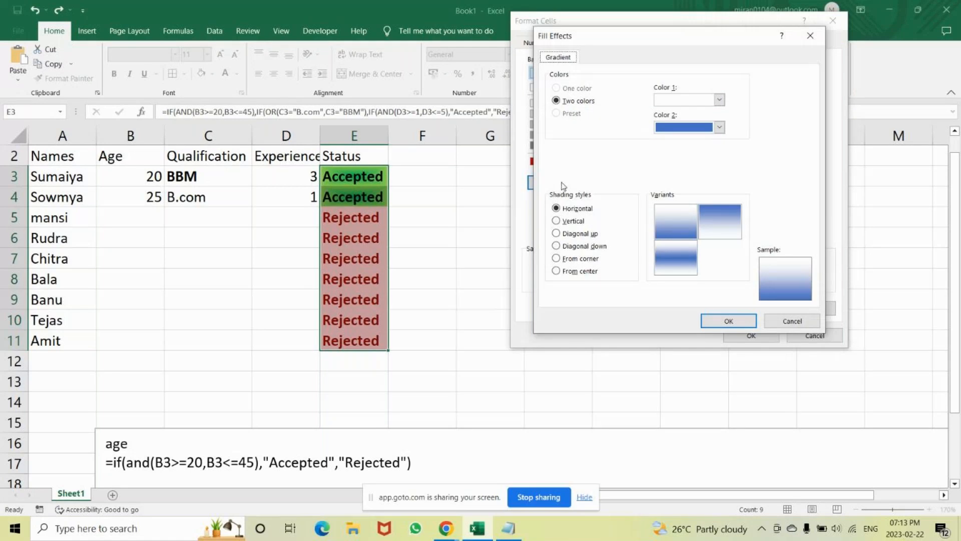
left_click(720, 100)
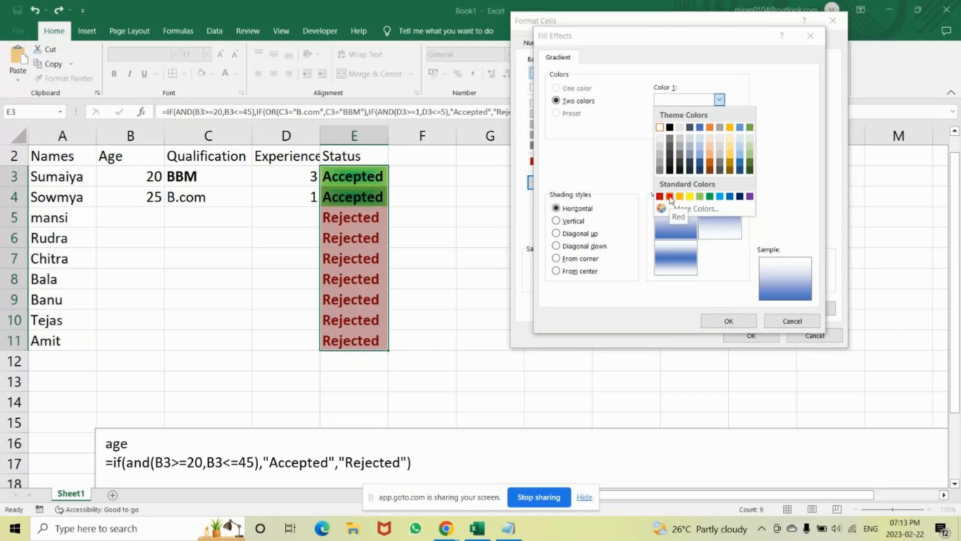
left_click(670, 196)
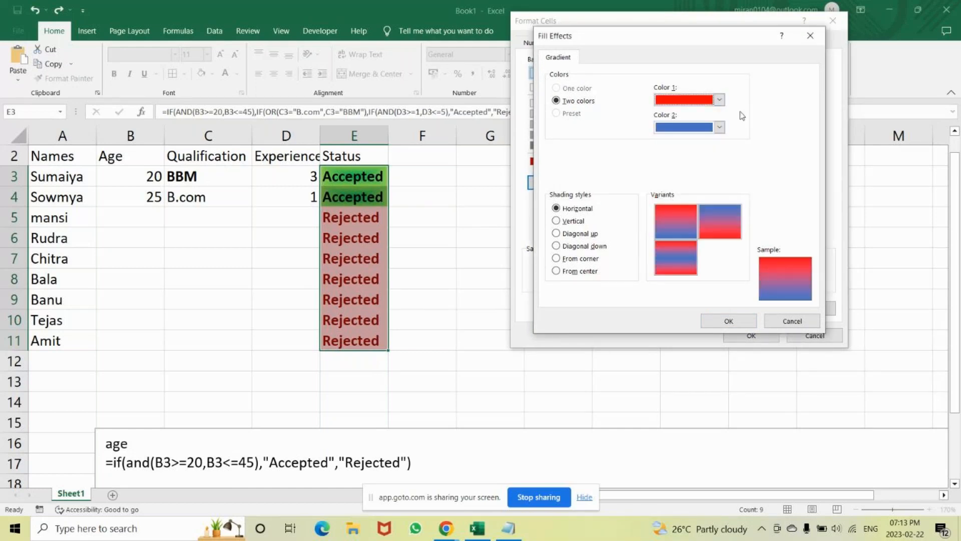
left_click(719, 127)
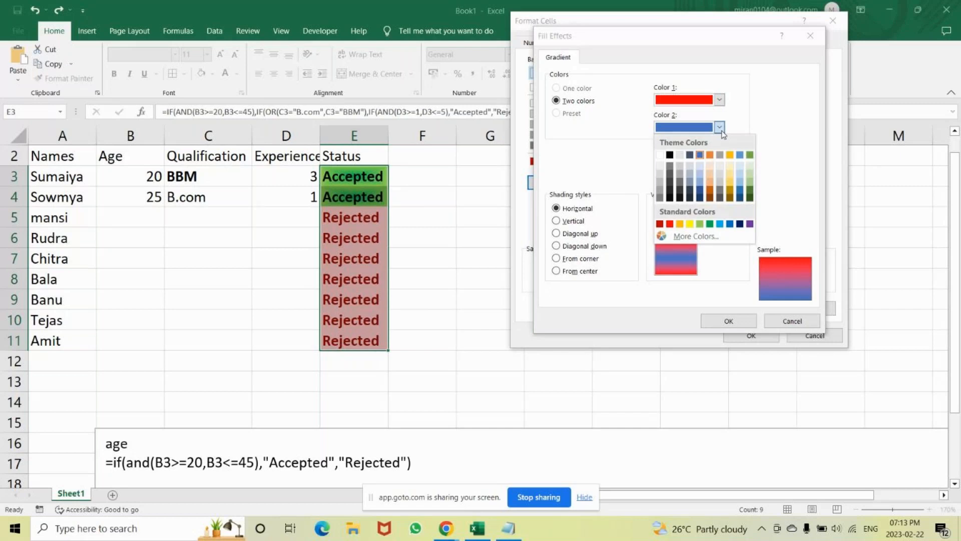
left_click(659, 223)
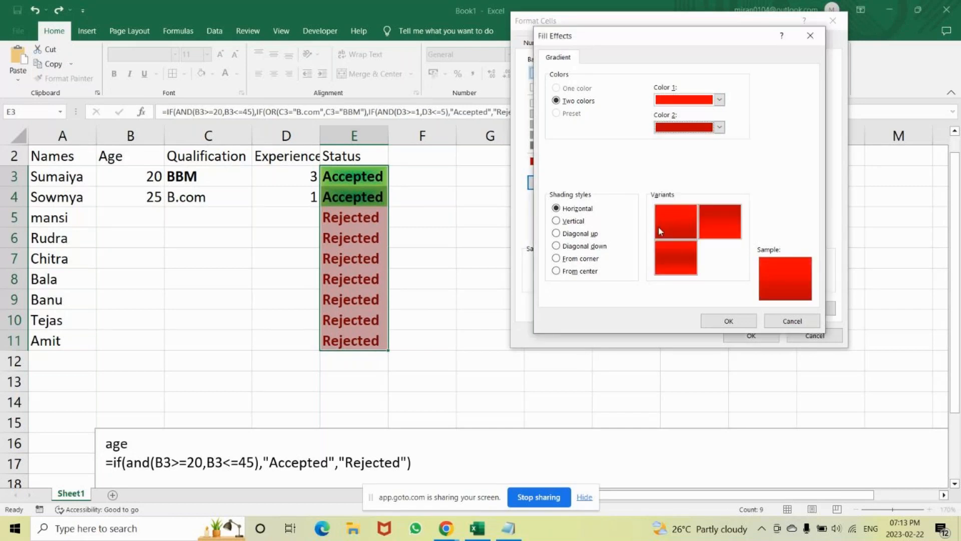
left_click(556, 272)
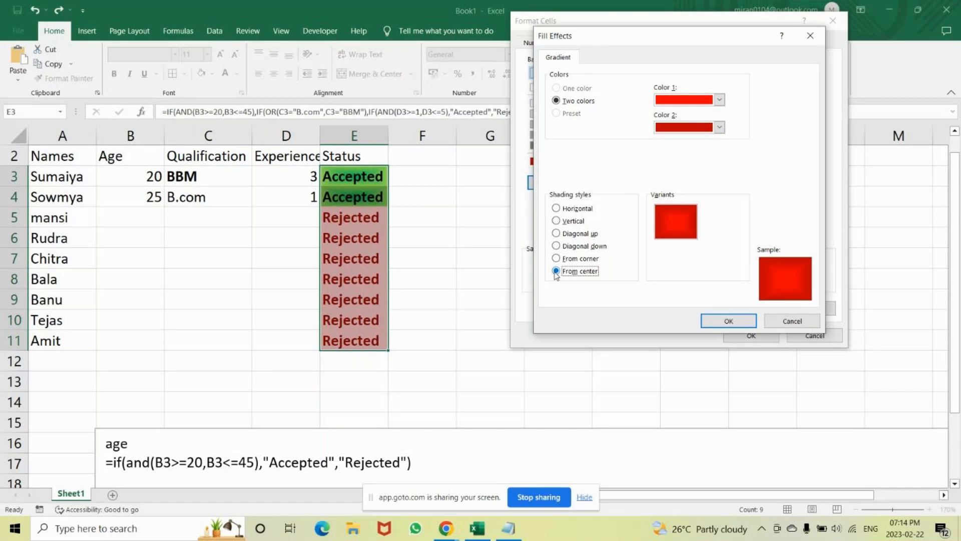
Change Color 2 of the gradient fill to an orange-red from the standard color palette.
left_click(719, 127)
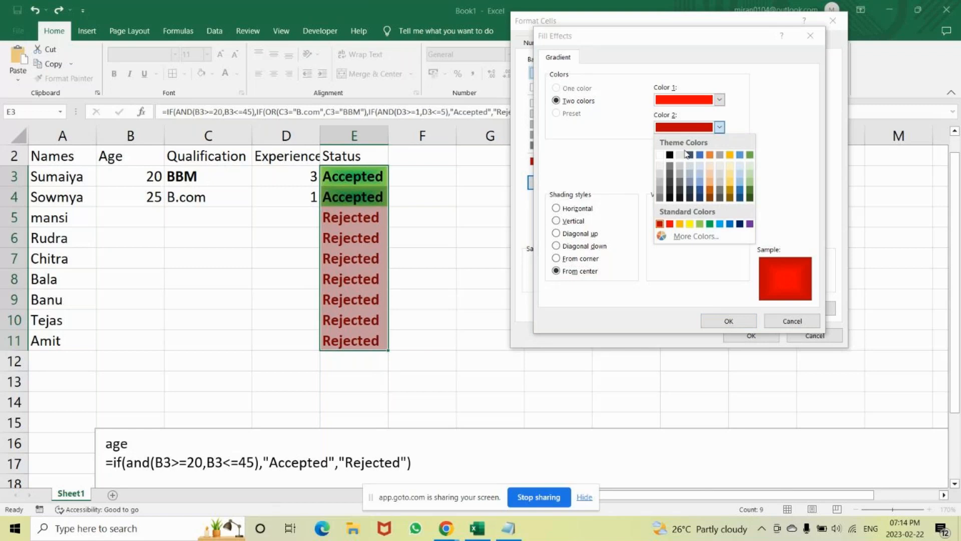
left_click(693, 242)
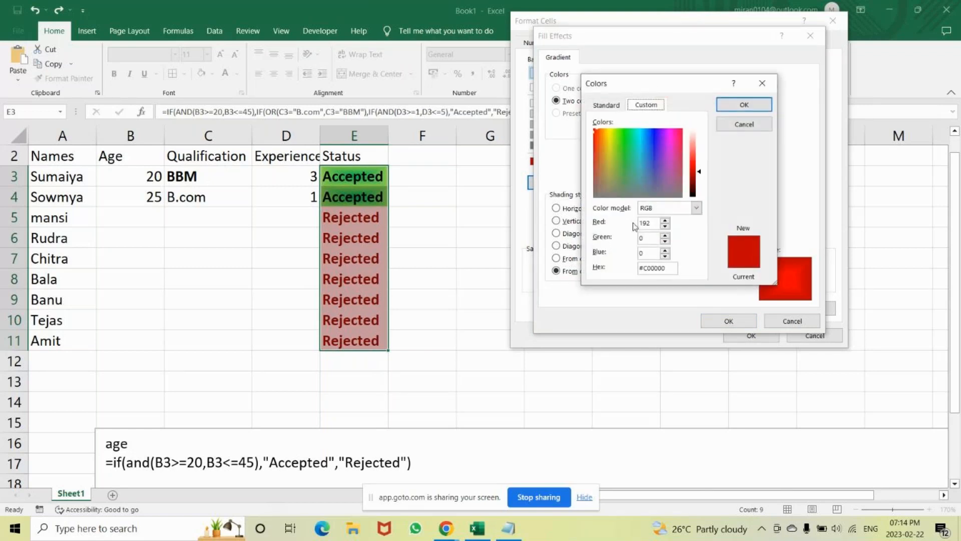
left_click(606, 106)
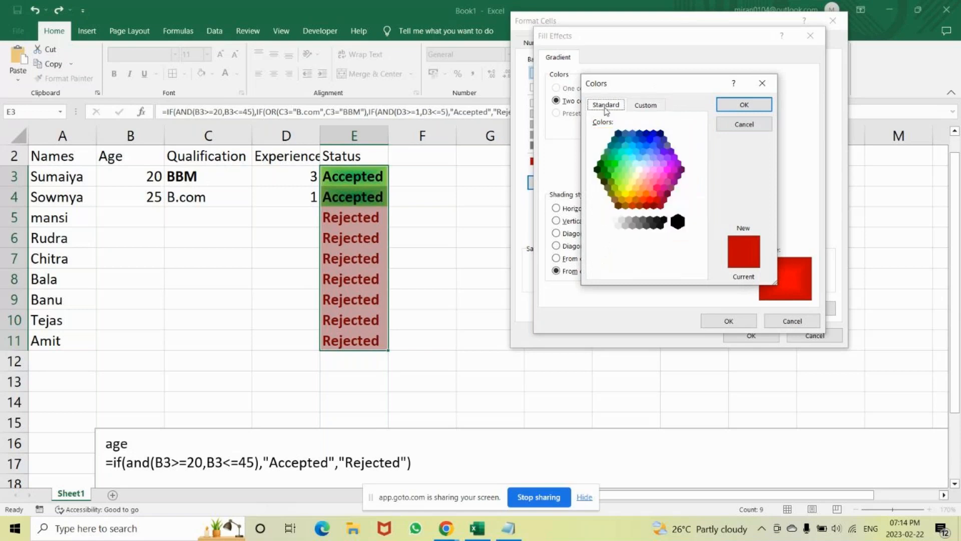
left_click(648, 194)
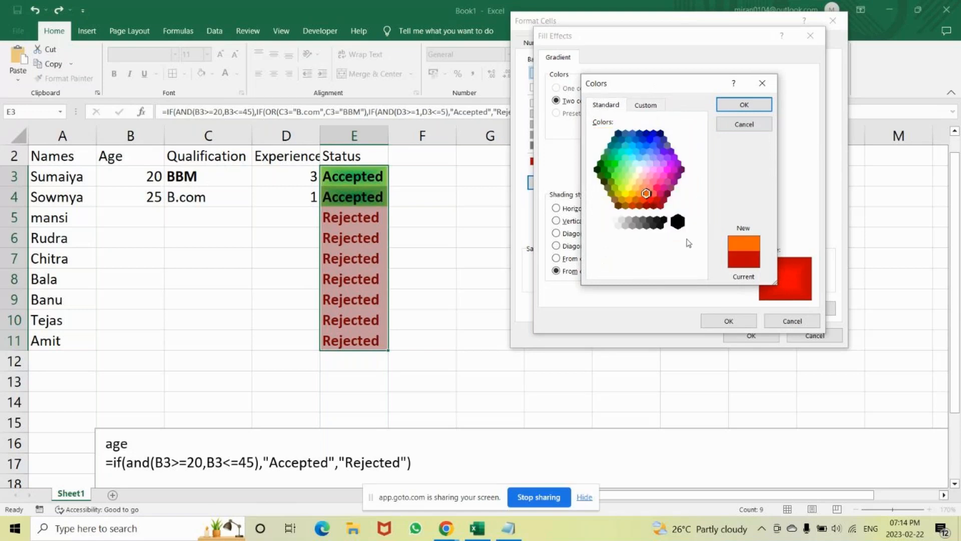
left_click(643, 199)
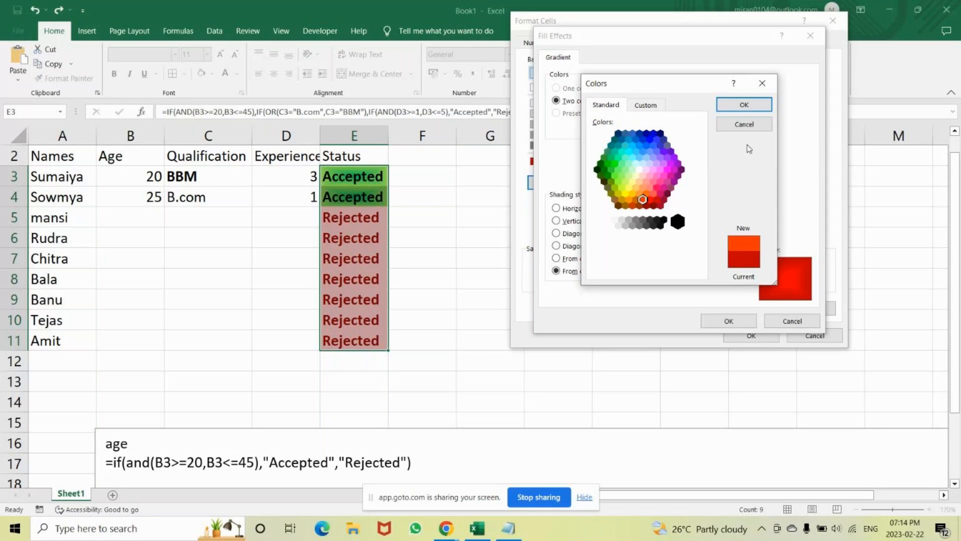
left_click(741, 103)
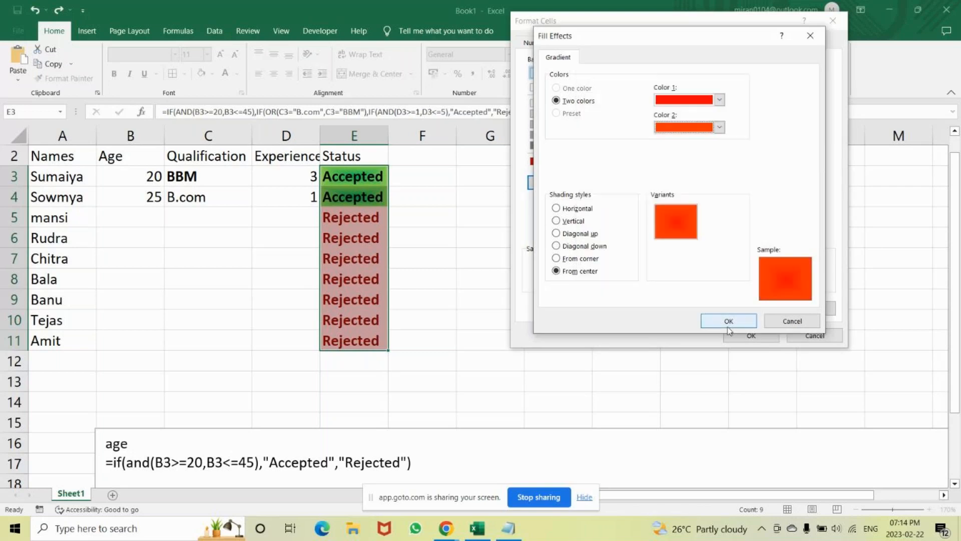
Set Color 2 of the gradient to orange from the standard color palette and apply the "rejected" highlight rule.
left_click(719, 127)
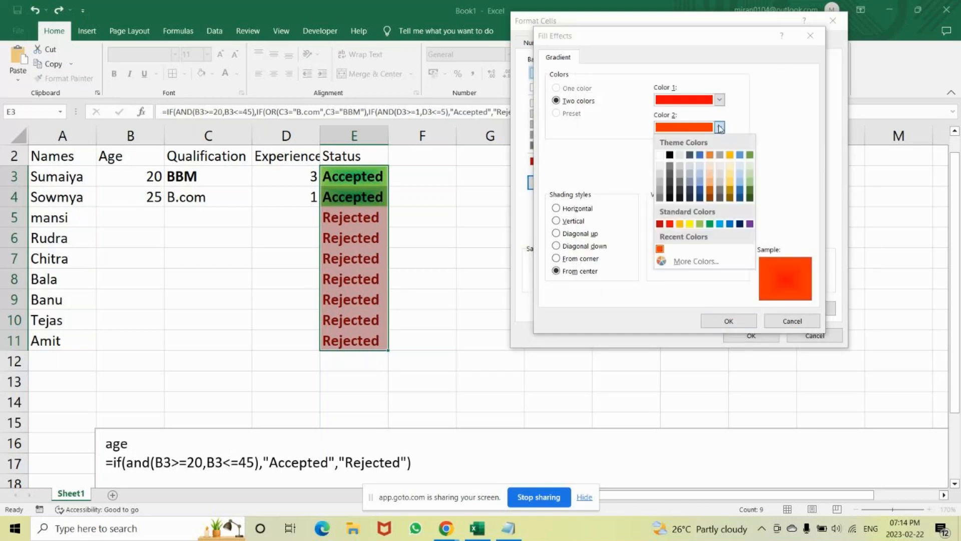
left_click(696, 260)
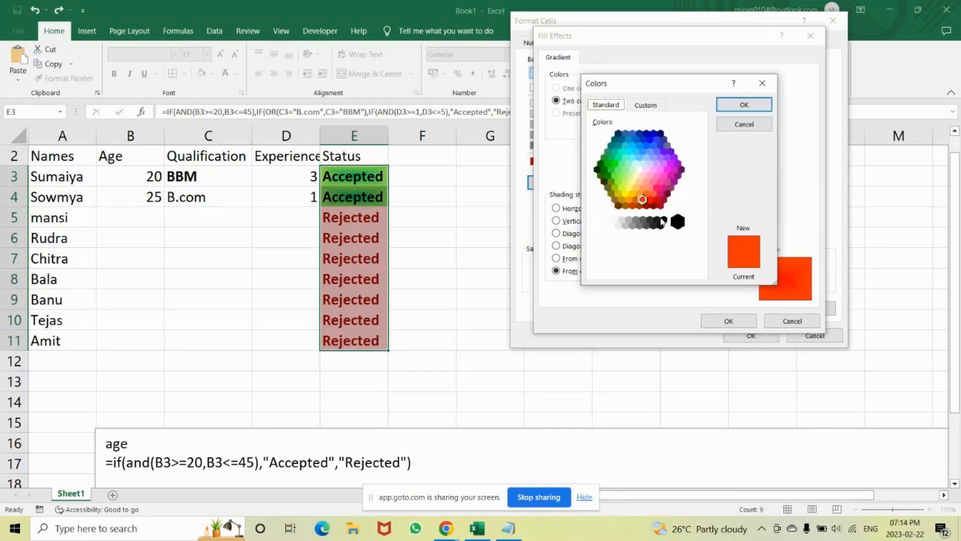
left_click(647, 193)
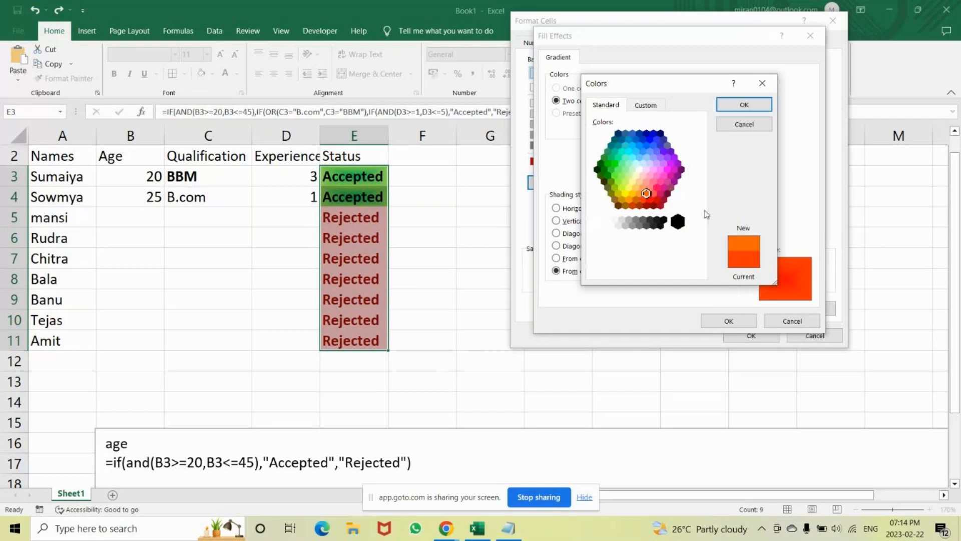
left_click(744, 104)
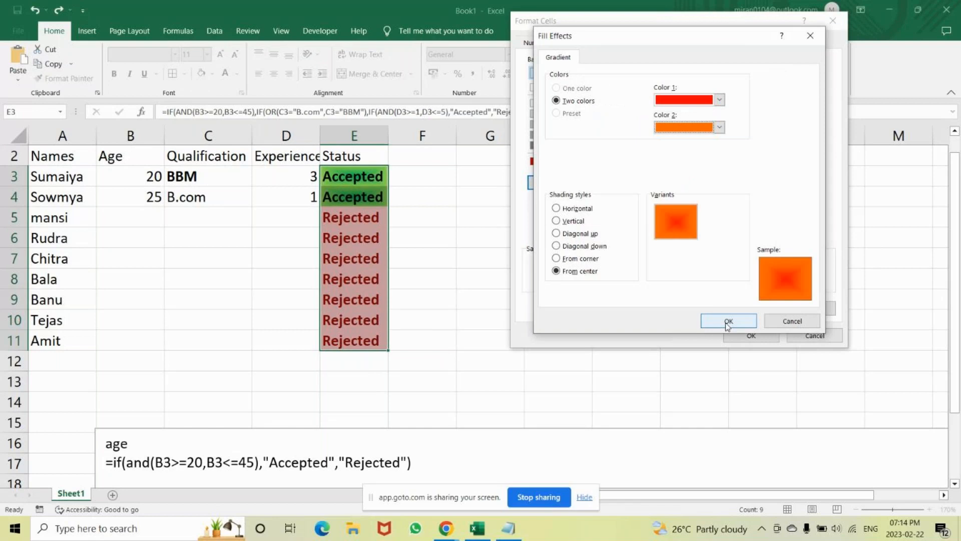
left_click(727, 322)
left_click(748, 334)
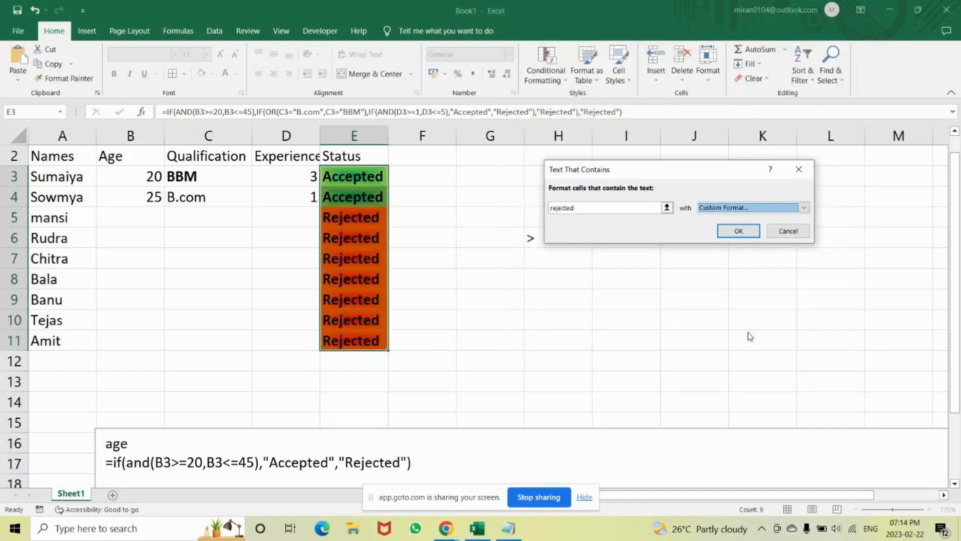
left_click(739, 230)
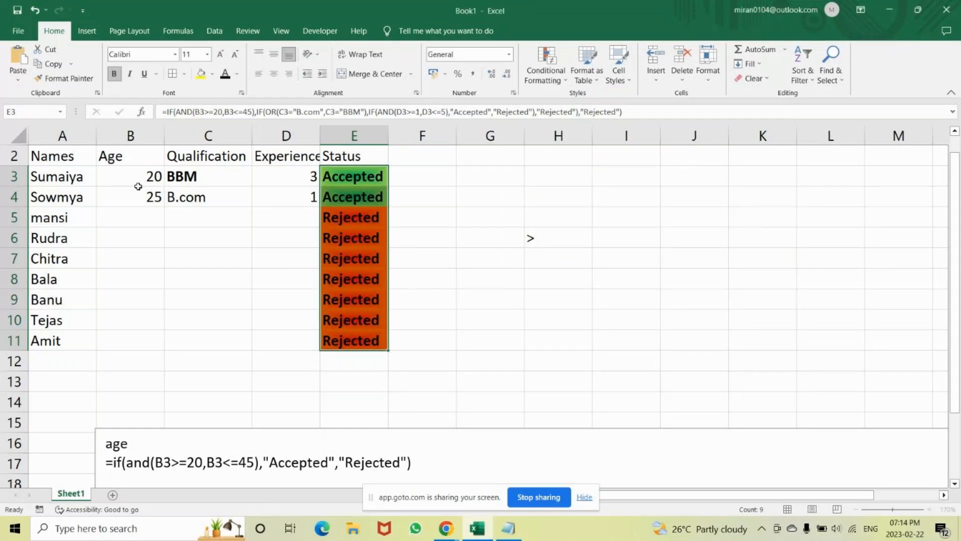
Change the age of the candidate in row 4 to 18.
left_click(139, 202)
type("18")
key("Return")
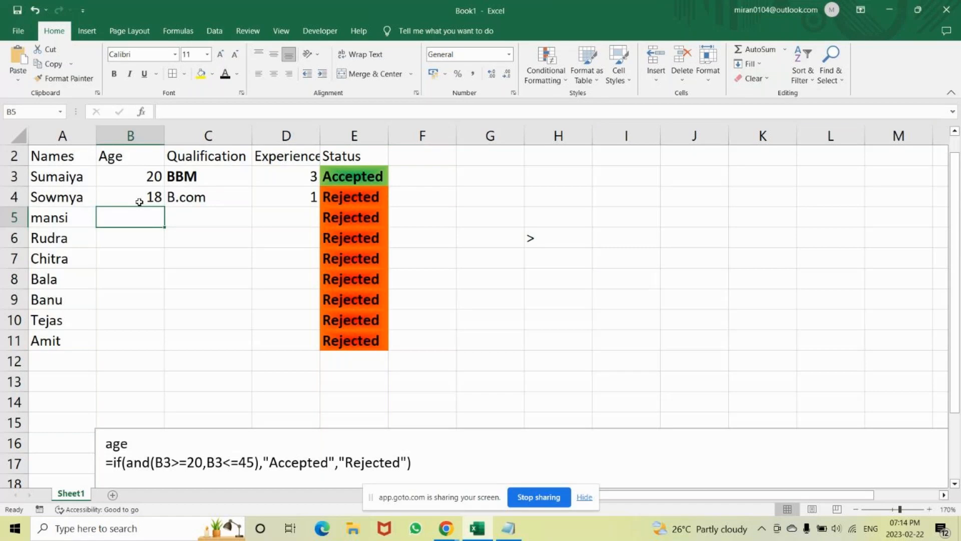
Fill in the candidate in row 5 with age 25, qualification B.com and experience 3.9.
type("25")
key("Tab")
type("MM")
key("BackSpace")
key("BackSpace")
type("B")
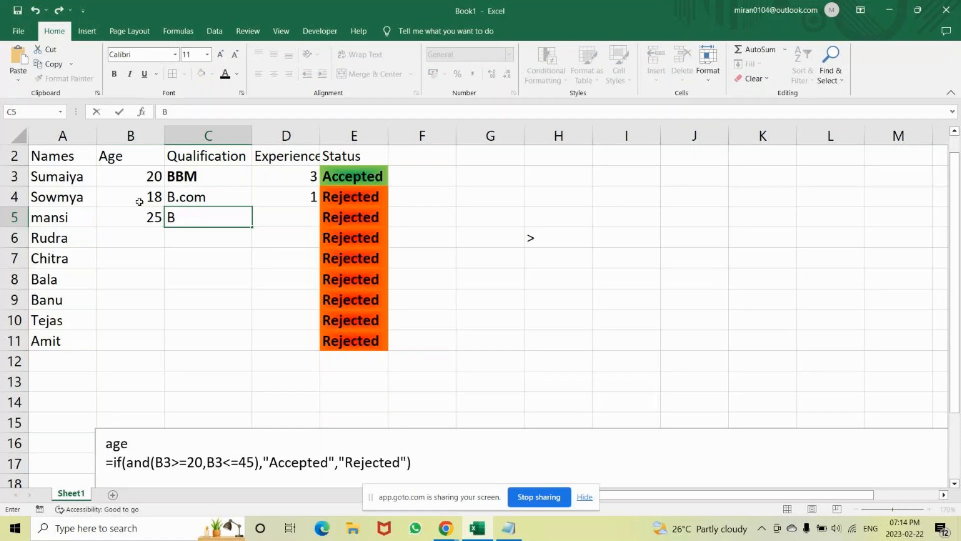
type(".com")
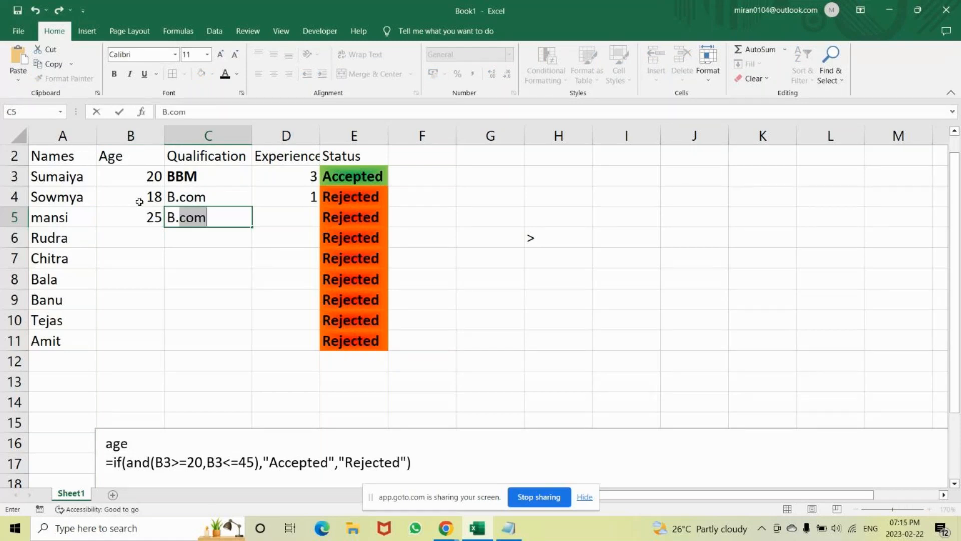
key("Tab")
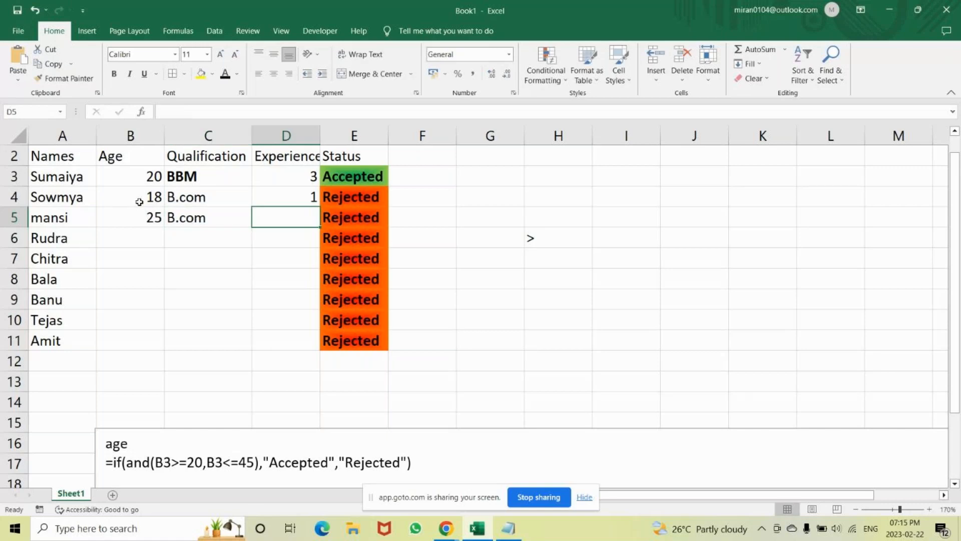
type("3.9")
key("Return")
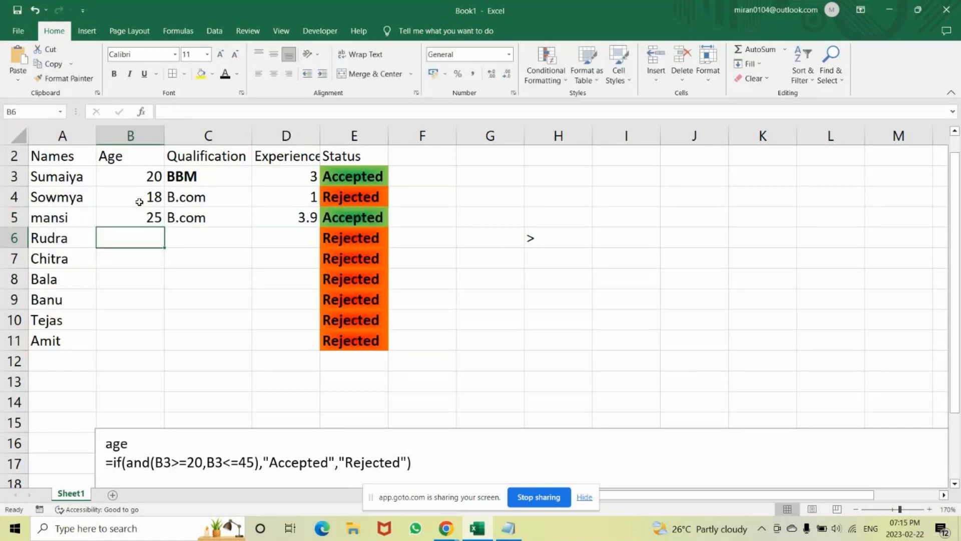
Fill in the candidate in row 6 with age 40, qualification B.sc and experience 12.
type("40")
key("Tab")
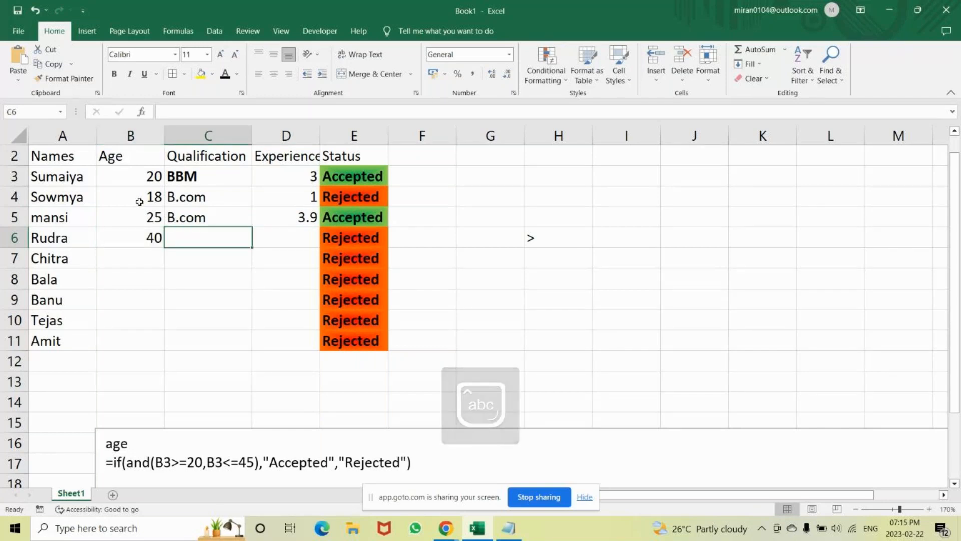
type("B.sc")
key("Tab")
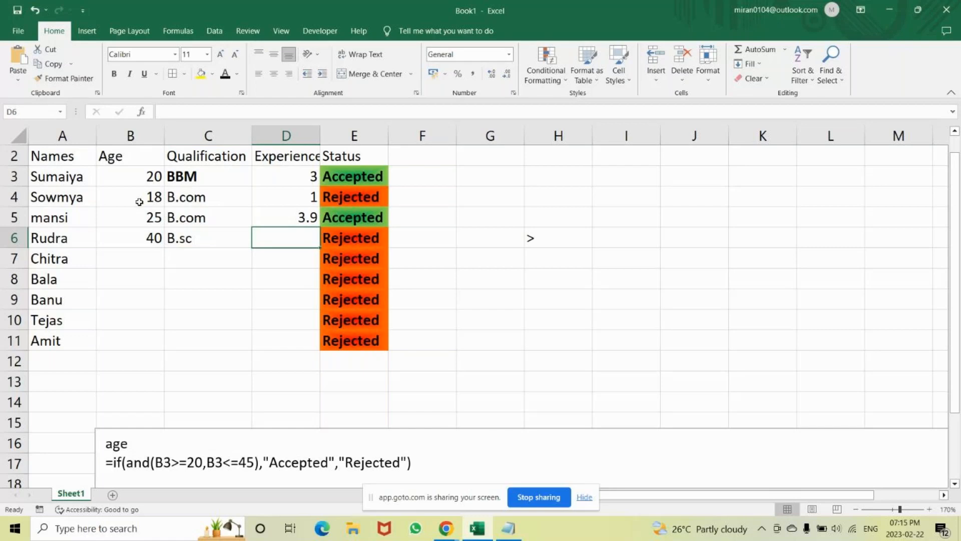
type("12")
key("Return")
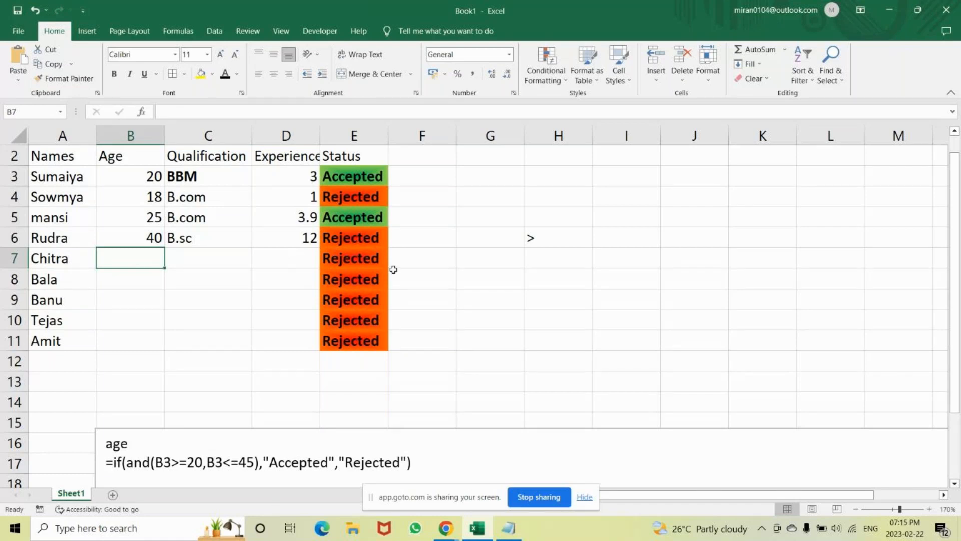
Clear the stray ">" character from cell H6.
double_click(540, 241)
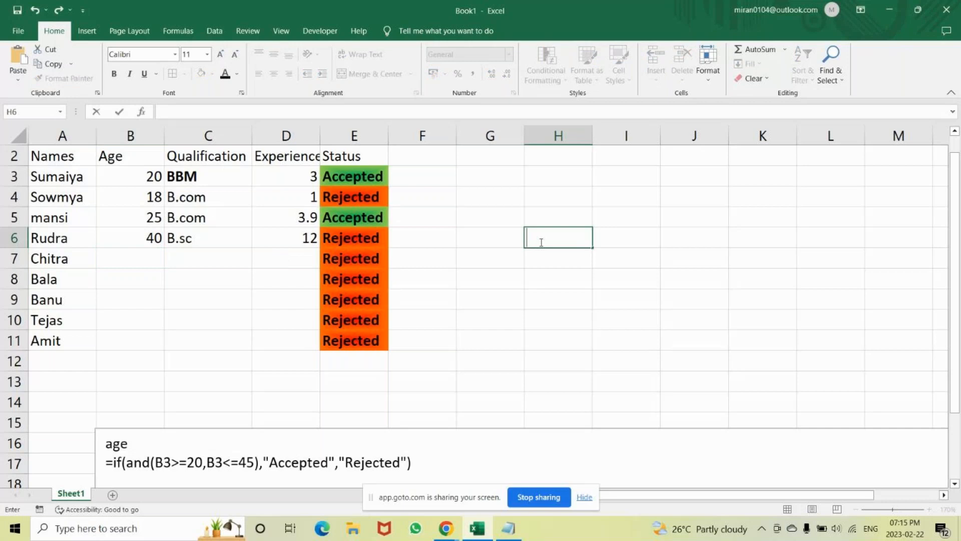
left_click(490, 157)
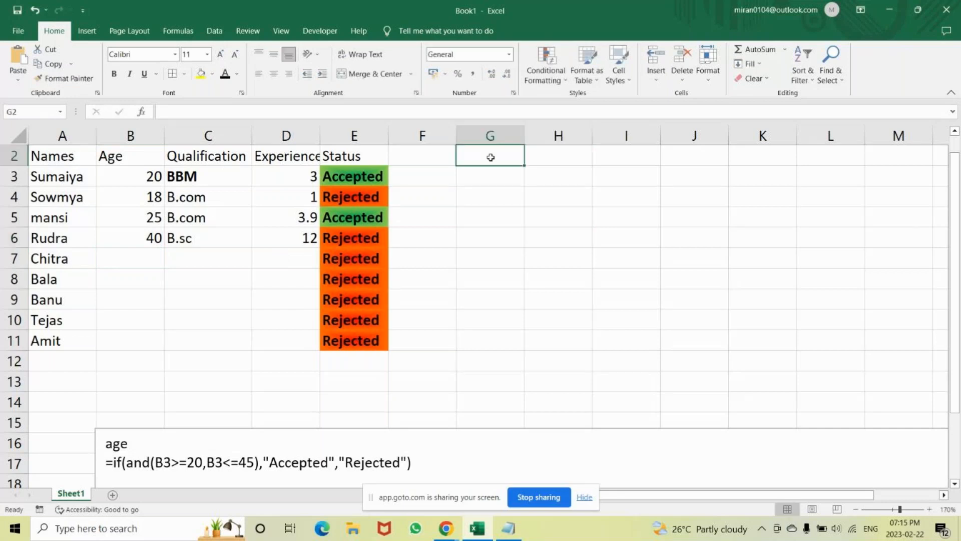
Merge and center cells G2:H2 and enter the heading "No.of Accepted".
mouse_move(490, 157)
left_mouse_down()
mouse_move(558, 157)
mouse_move(465, 134)
left_mouse_up()
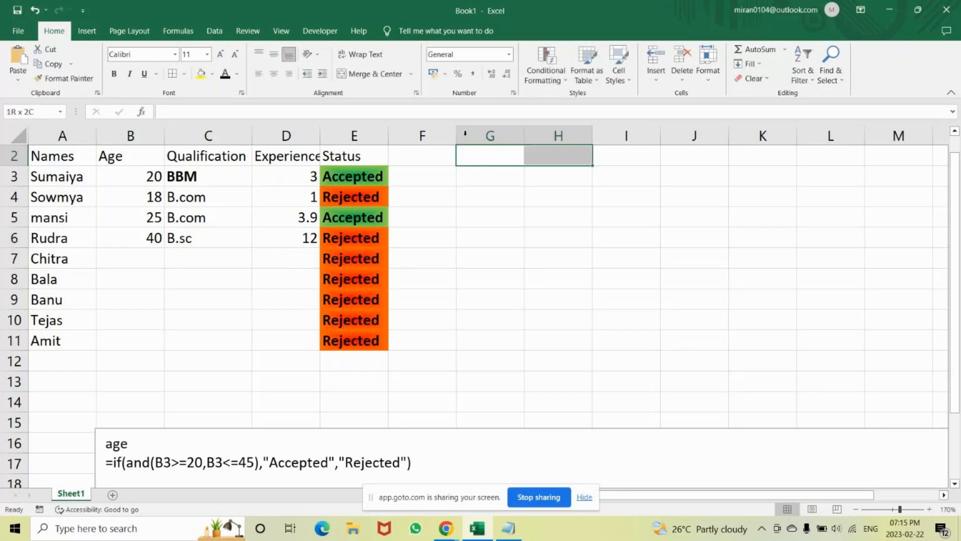
left_click(371, 75)
type("No.")
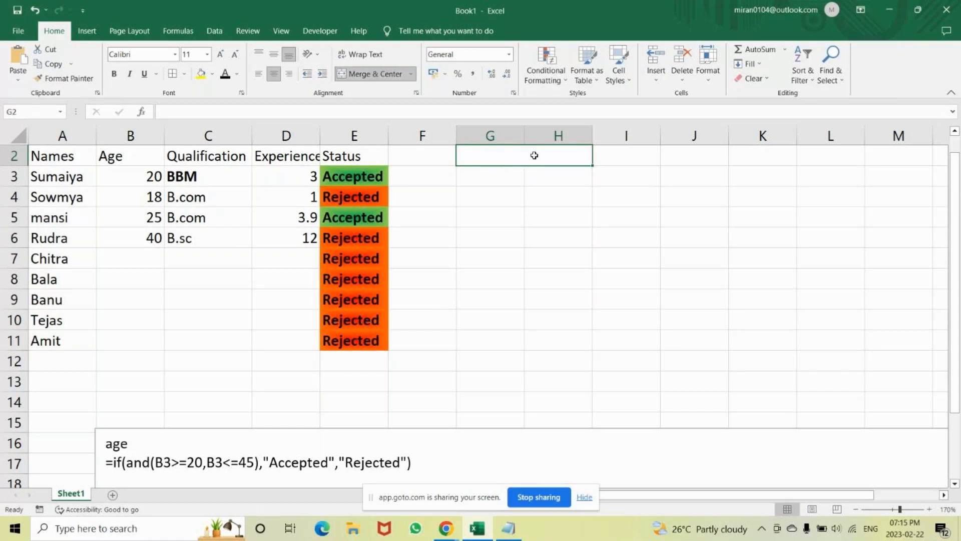
type("of")
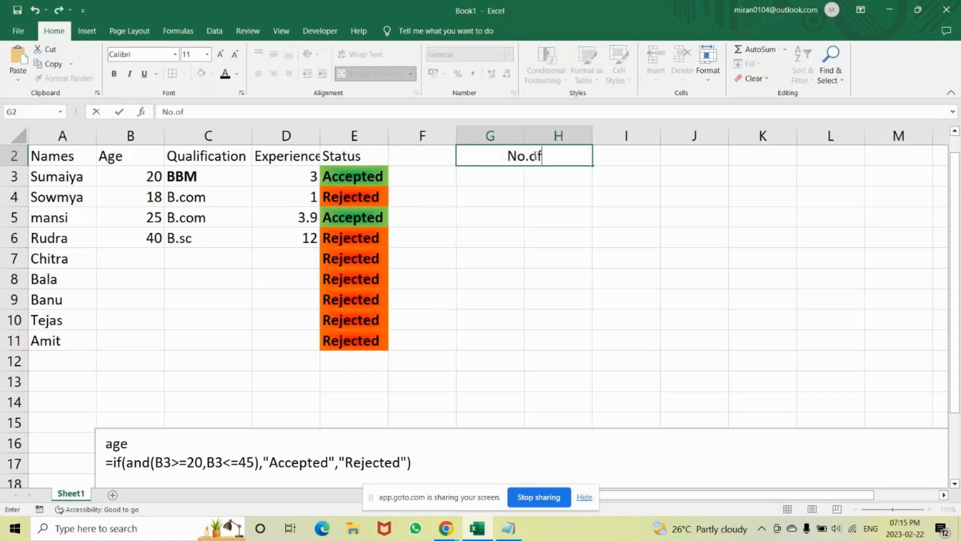
type(" Accepted")
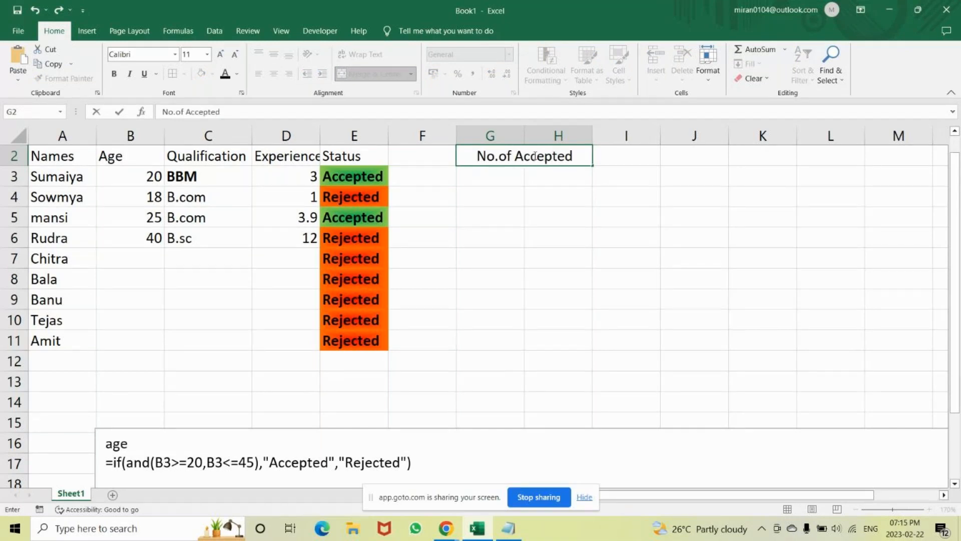
key("Return")
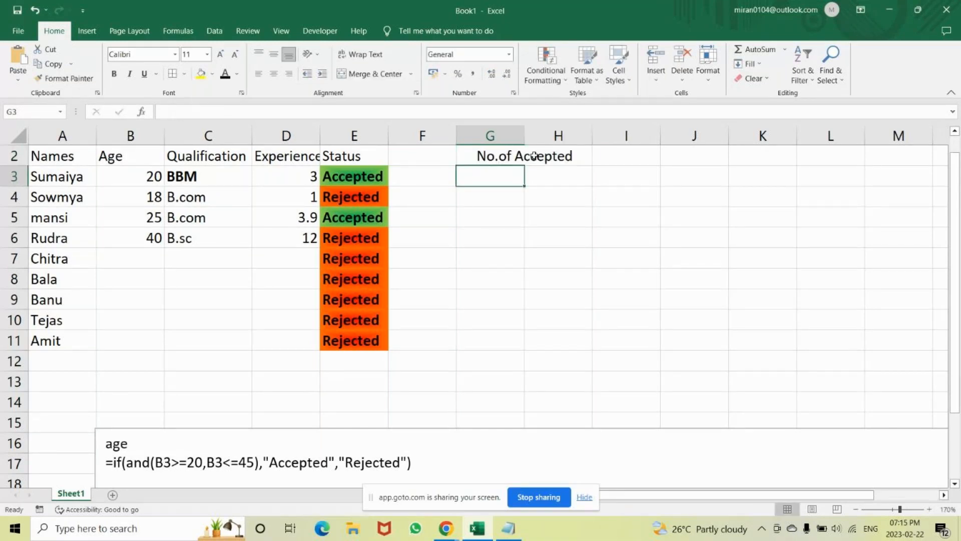
Give the "No.of Accepted" heading a black fill and white text.
left_click(534, 156)
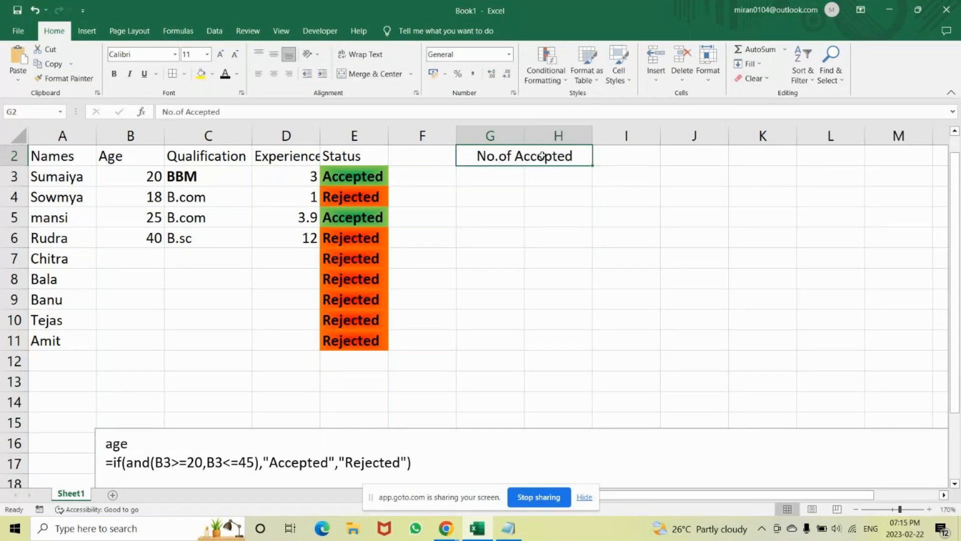
left_click(213, 74)
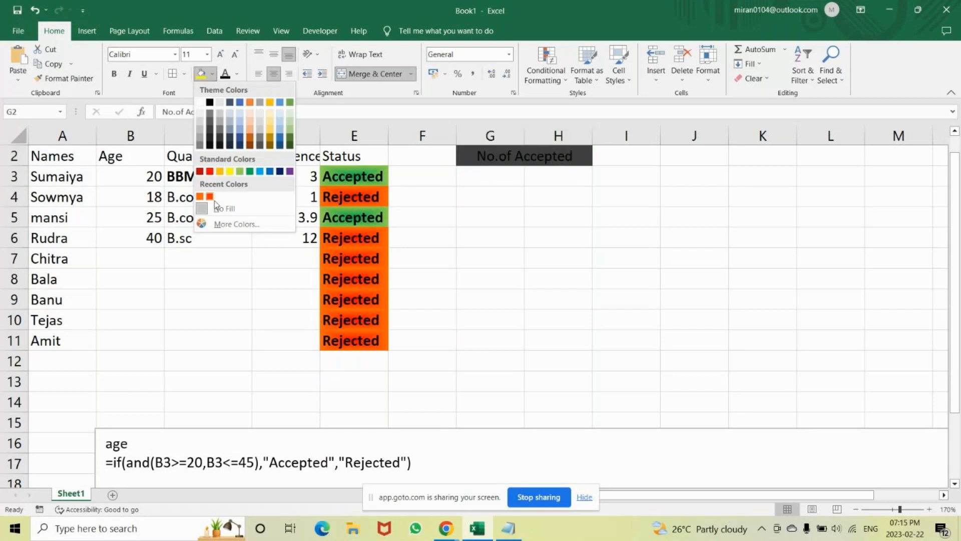
left_click(210, 103)
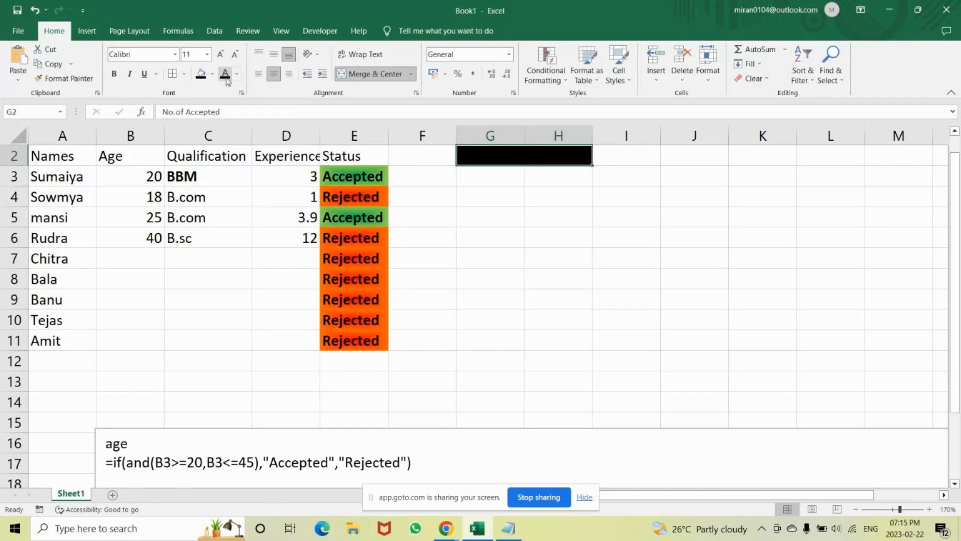
left_click(238, 74)
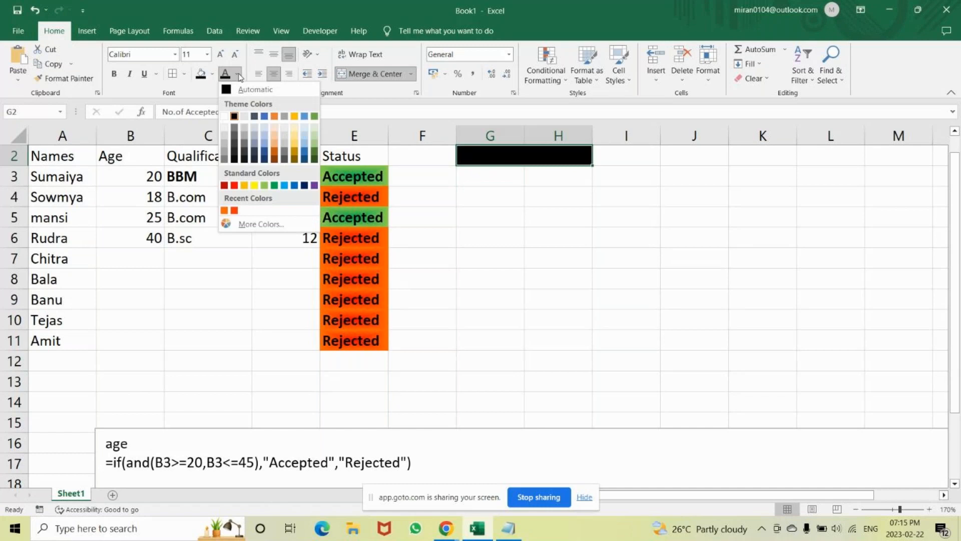
left_click(226, 116)
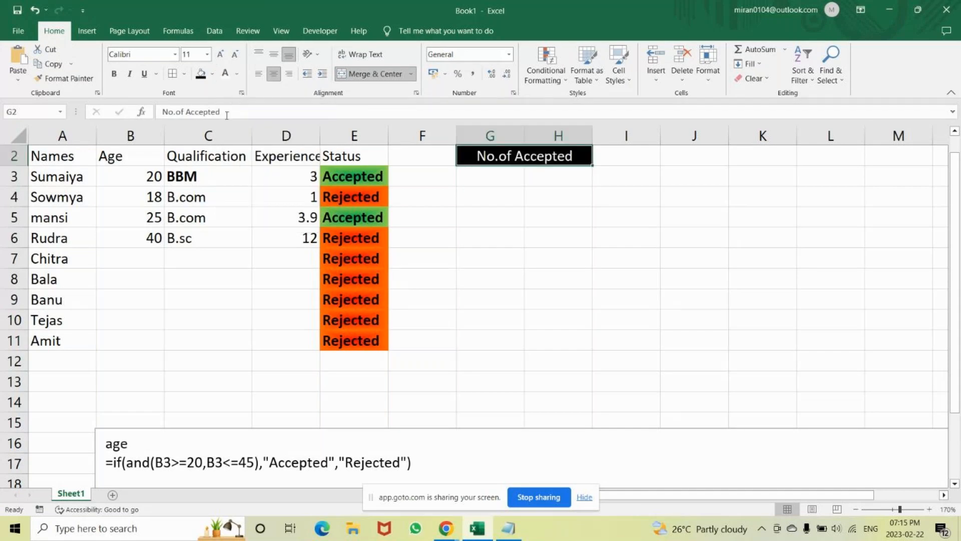
Merge and center cells I2:J2 and enter the heading "No.of Rejected".
left_click(614, 161)
key("shift+Right")
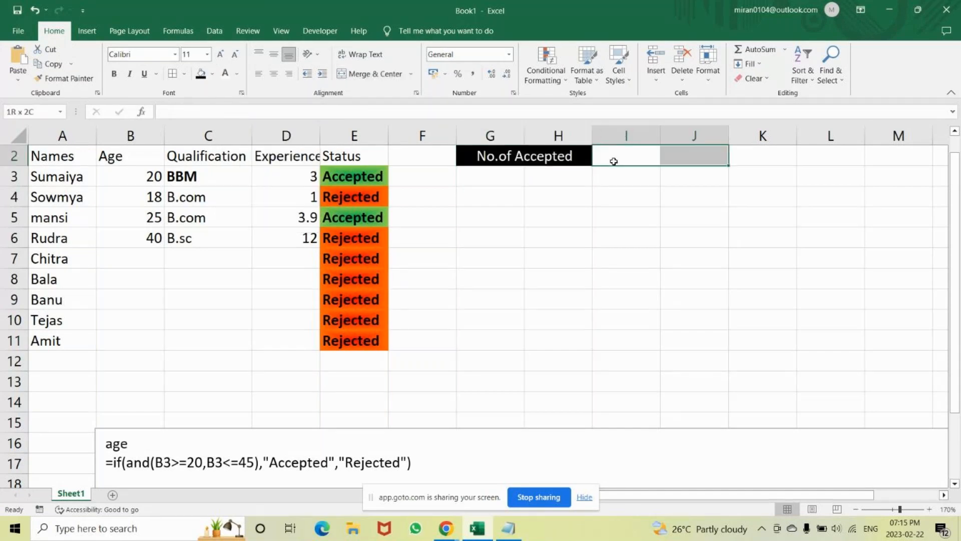
left_click(402, 75)
type("No")
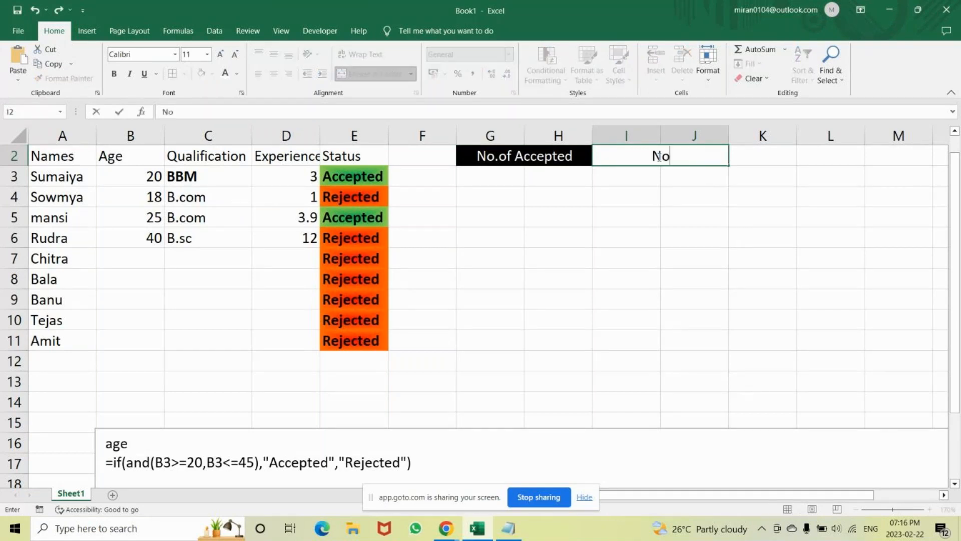
type(".of Rejecte")
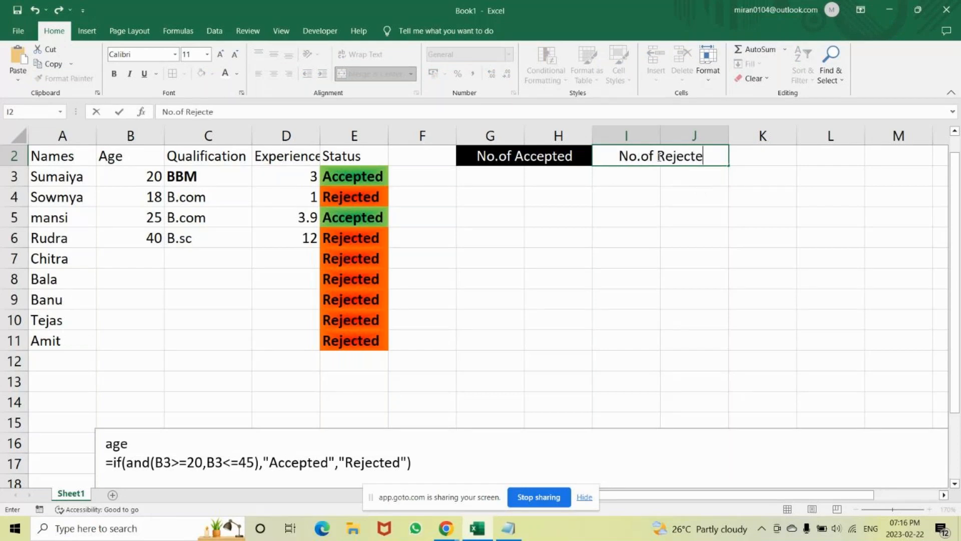
type("d")
key("Return")
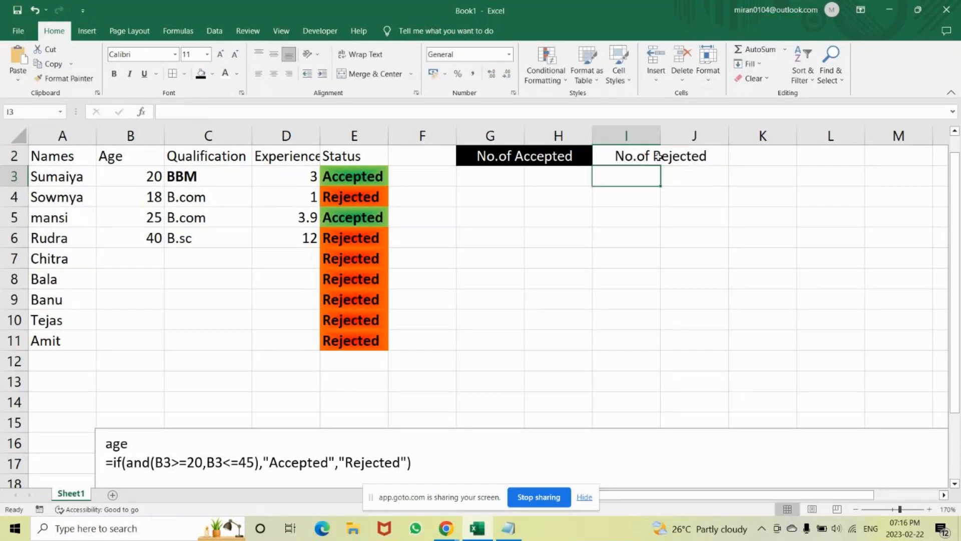
Give the "No.of Rejected" heading the same black fill and white text.
left_click(660, 156)
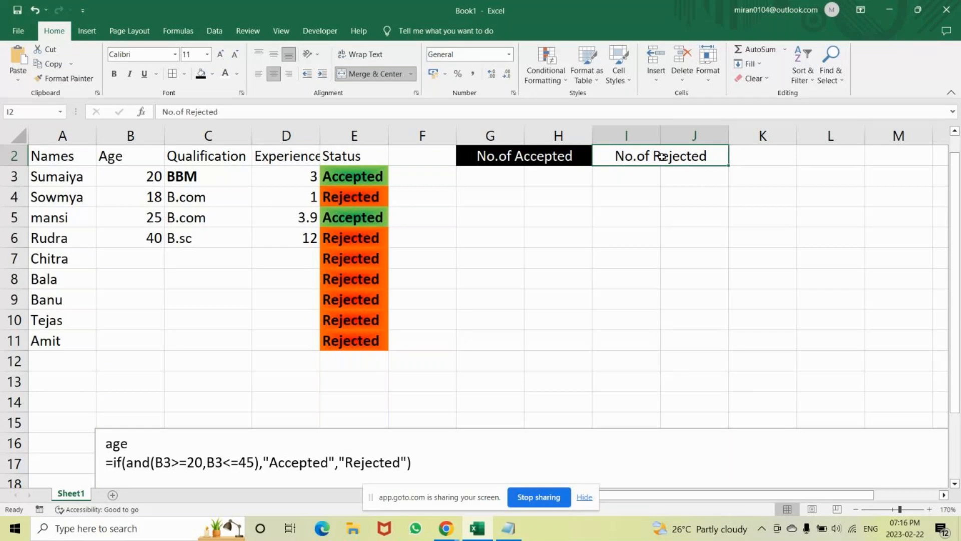
left_click(206, 74)
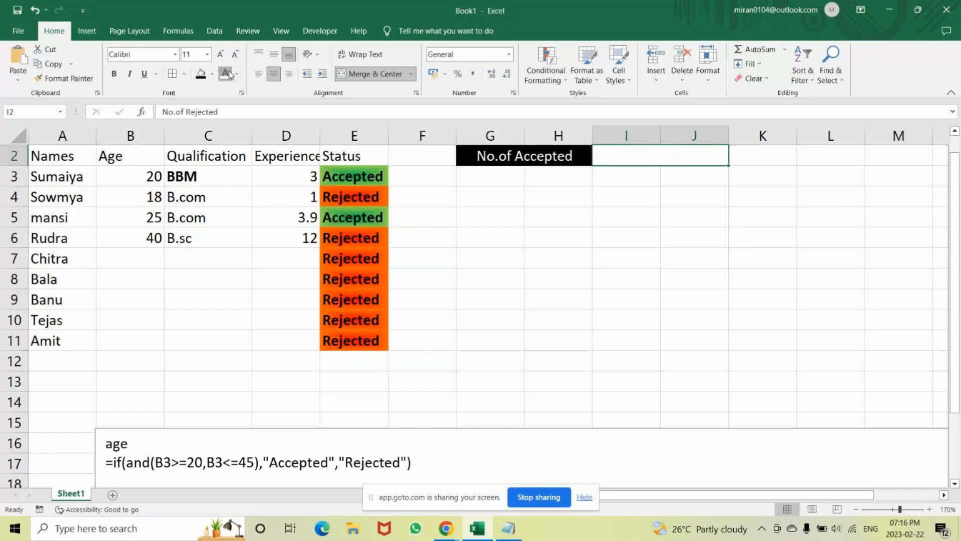
left_click(200, 74)
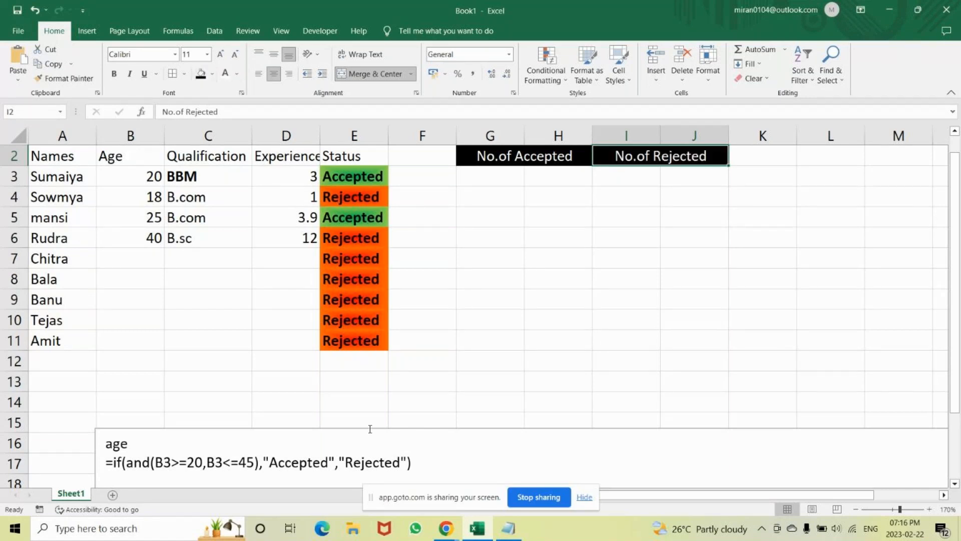
Make both the "No.of Rejected" and "No.of Accepted" headings bold.
key("ctrl+b")
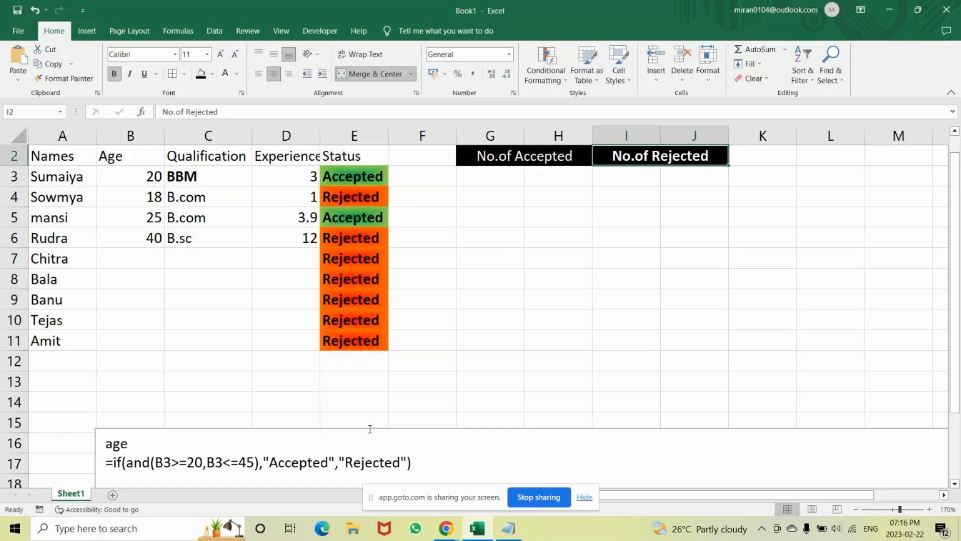
key("Left")
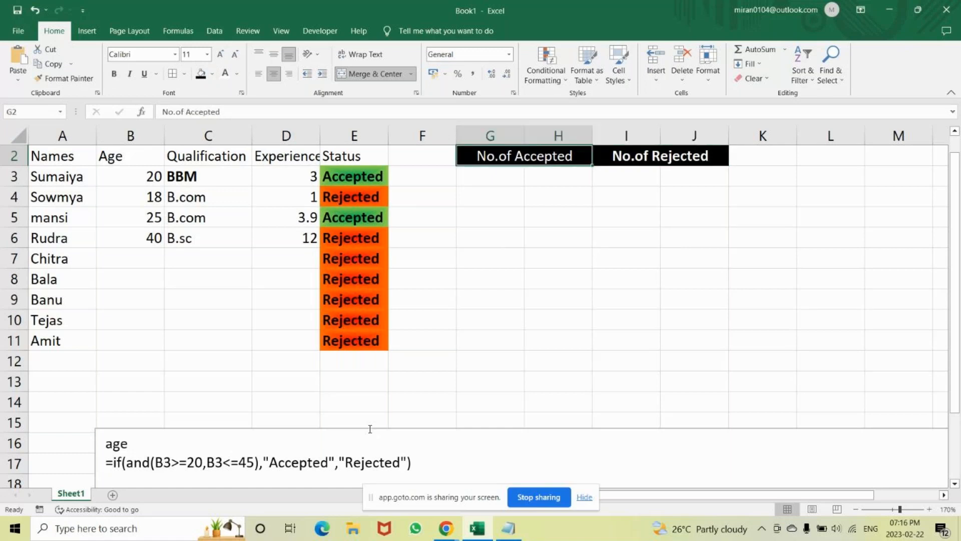
key("ctrl+b")
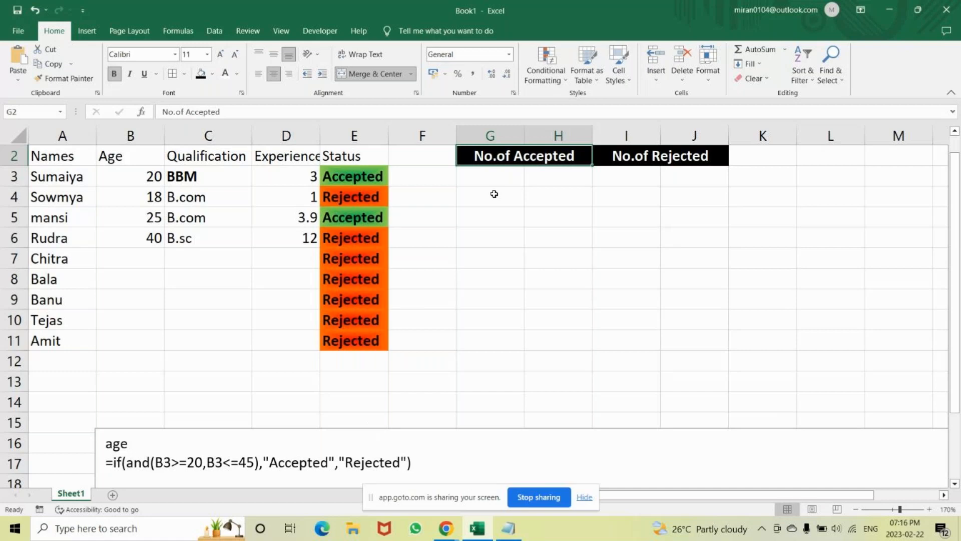
Merge and center cells G3:H4 below "No.of Accepted" and fill the merged cell light green.
left_click(486, 176)
key("shift+Right")
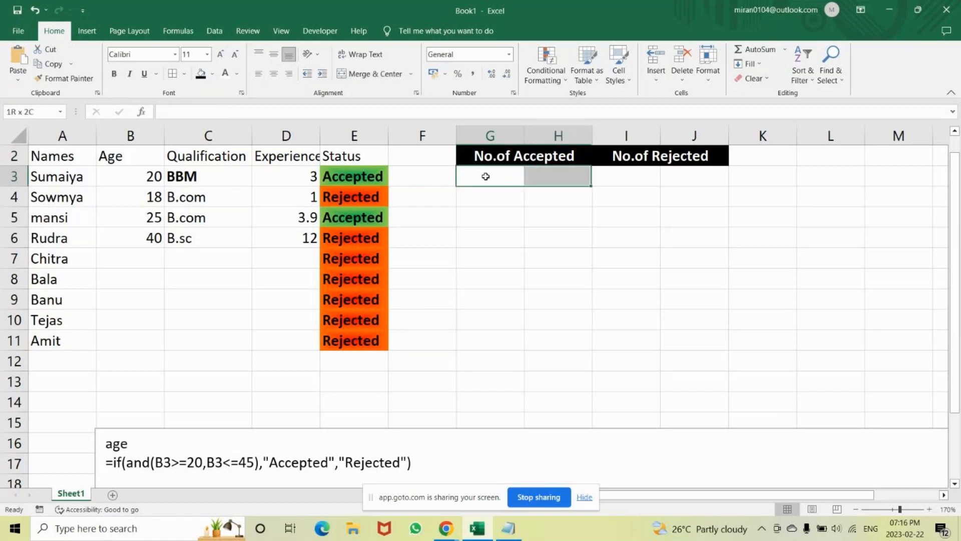
key("shift+Down")
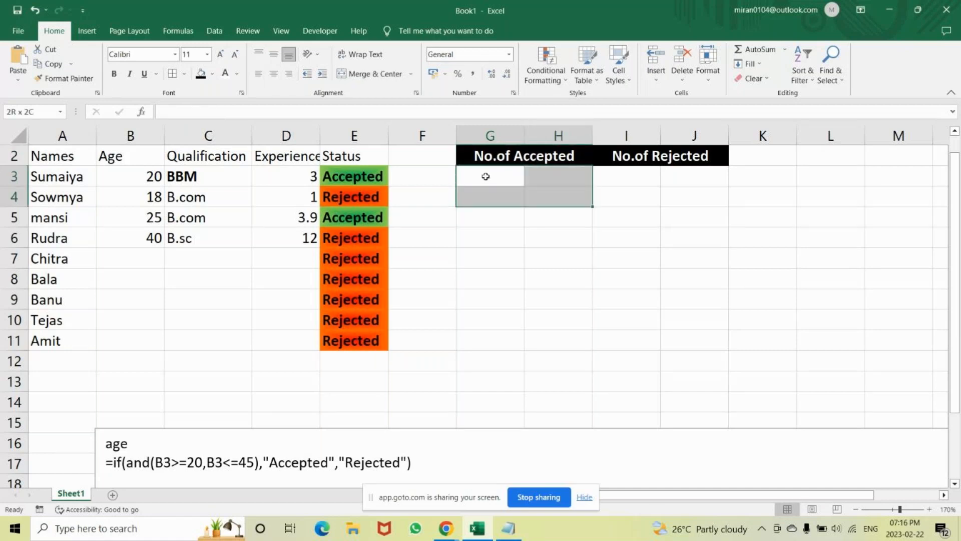
left_click(370, 74)
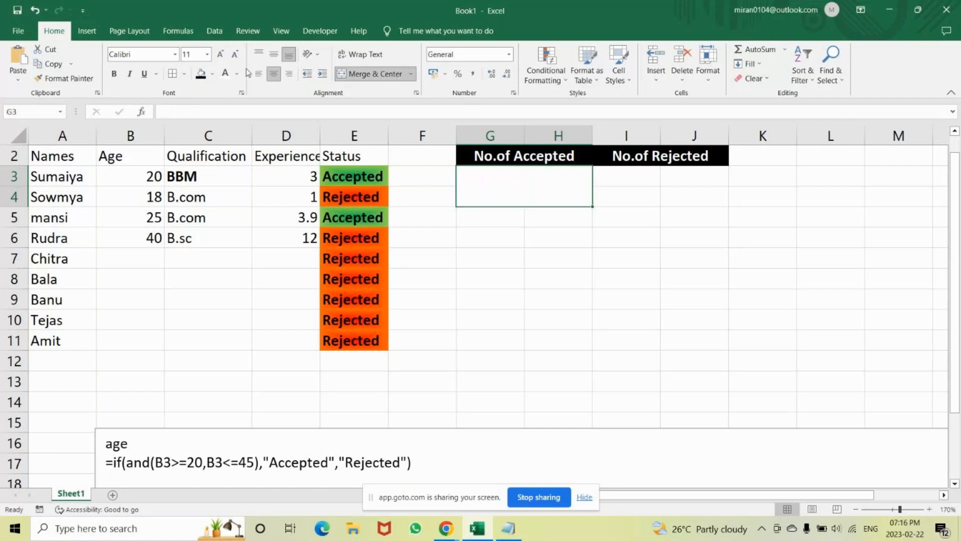
left_click(213, 74)
left_click(239, 169)
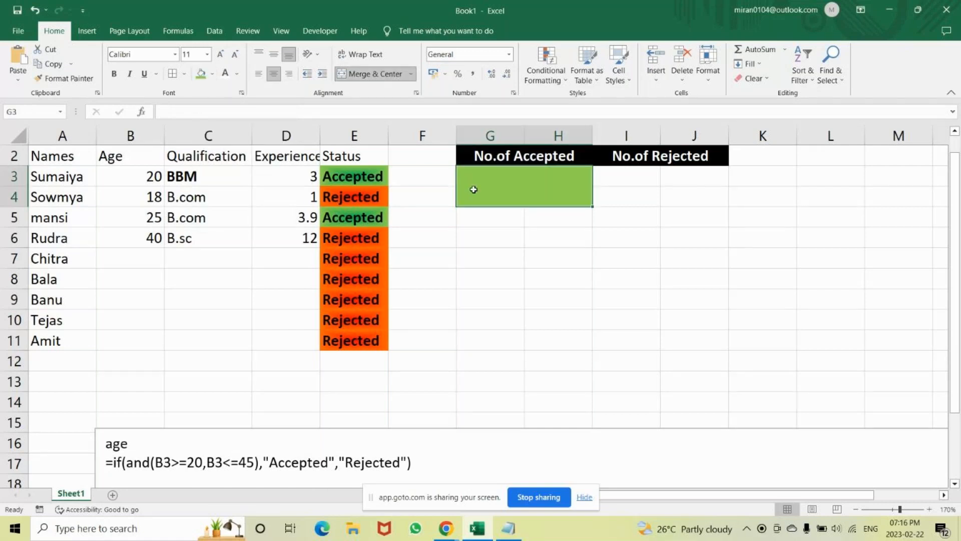
Fill cells I3:J4 below the "No.of Rejected" heading with red.
left_click_drag(626, 178, 633, 178)
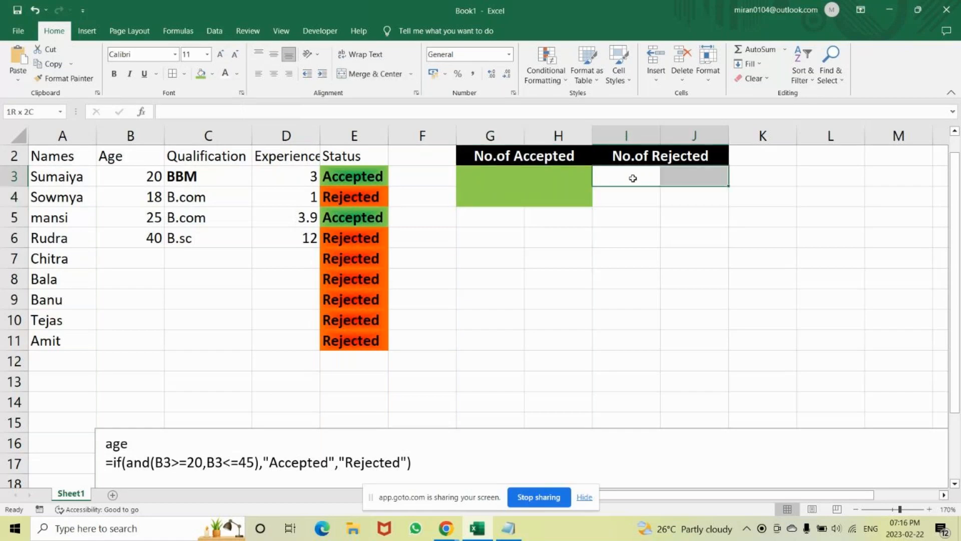
key("shift+Down")
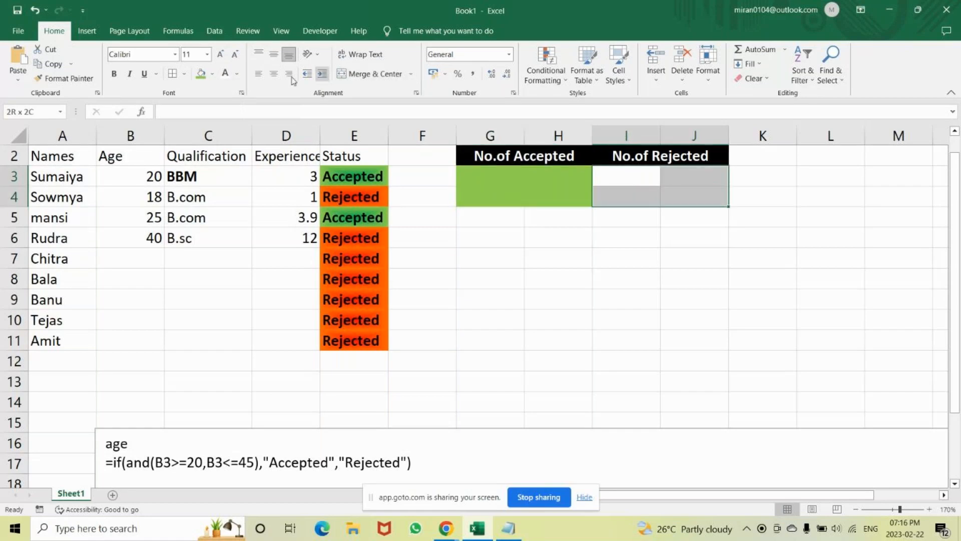
left_click(212, 75)
left_click(209, 166)
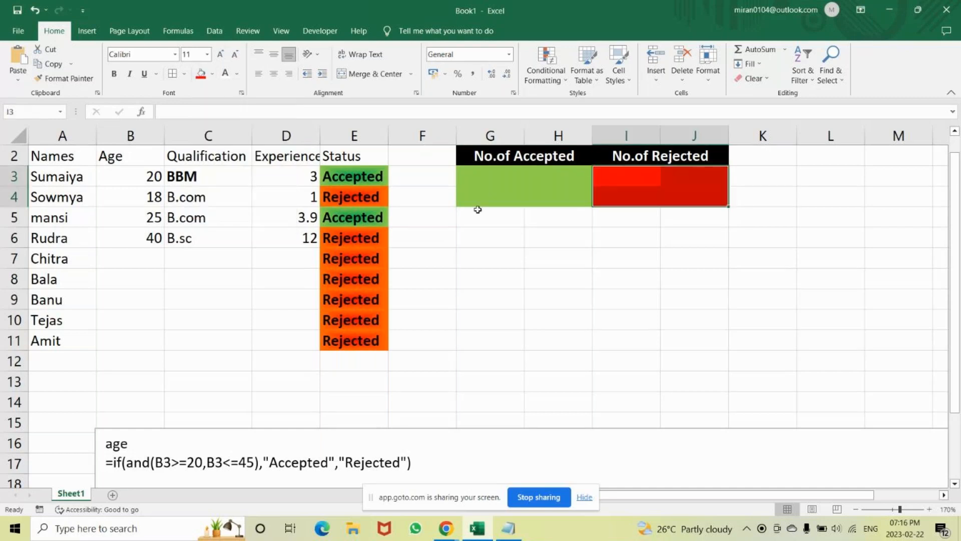
Apply thick outside borders to the green merged cell below "No.of Accepted".
left_click(516, 193)
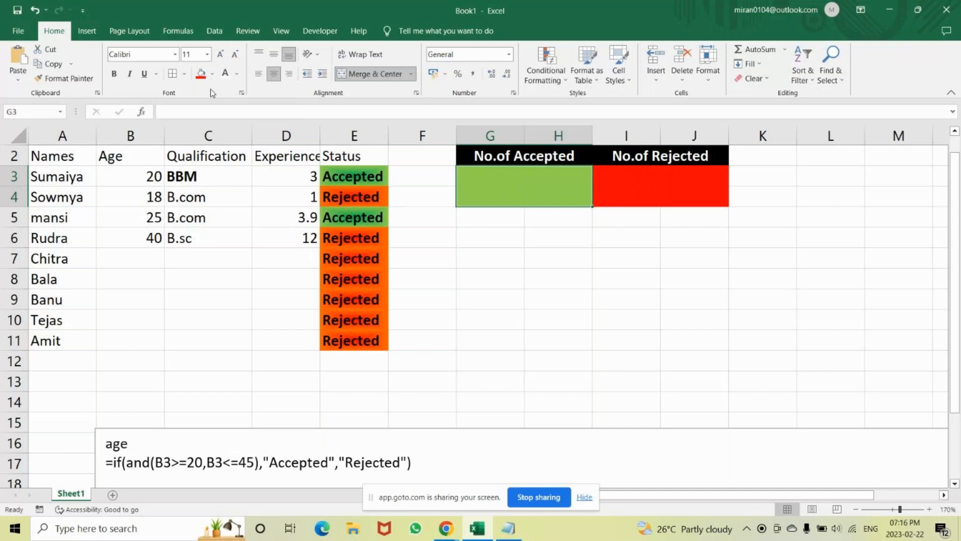
left_click(648, 185)
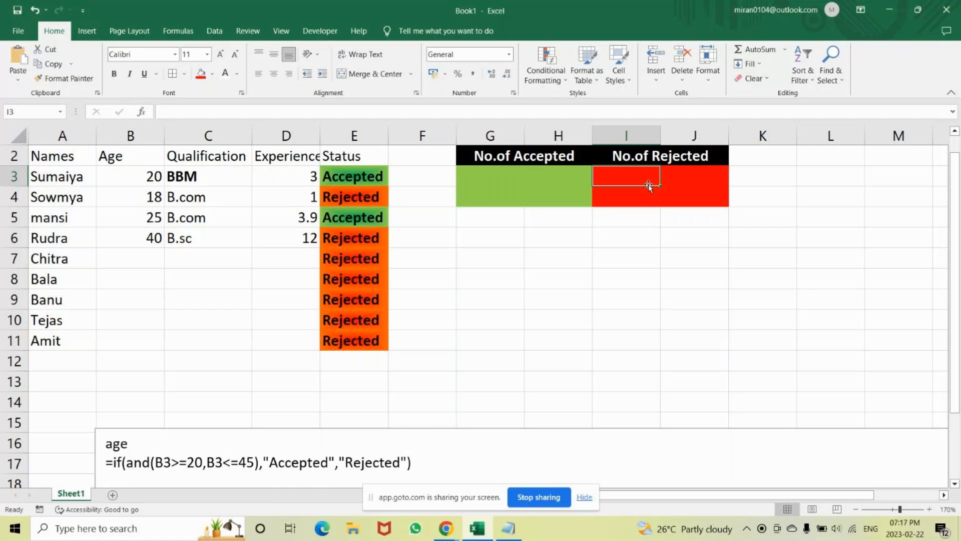
left_click(520, 178)
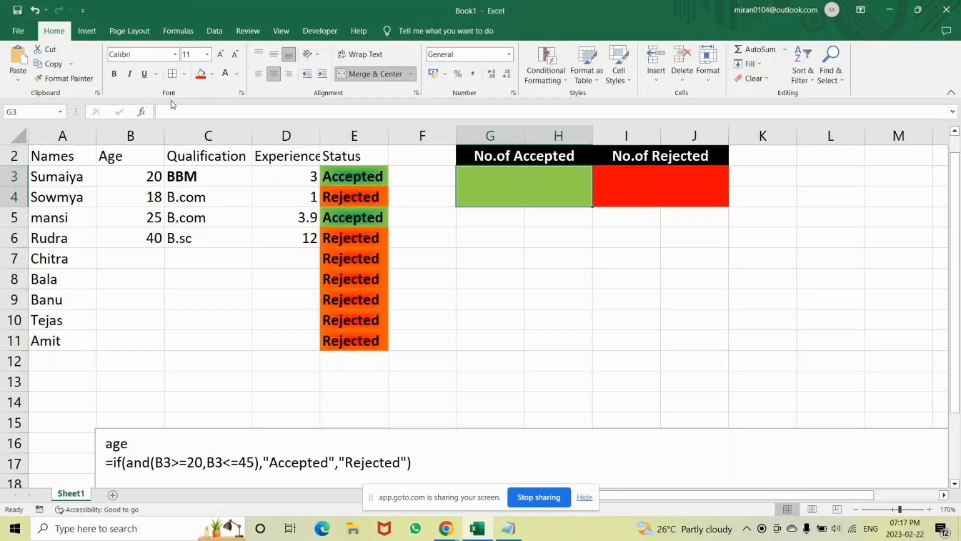
left_click(184, 74)
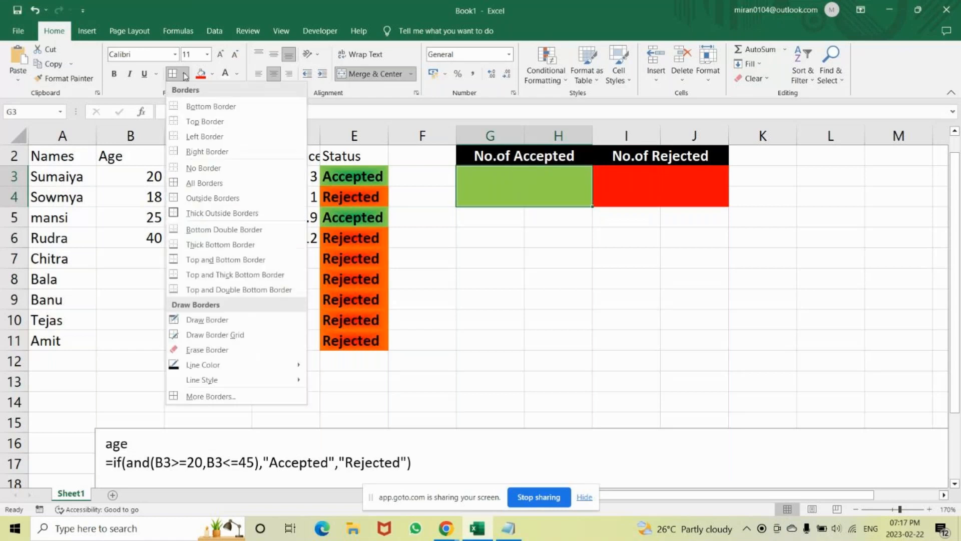
left_click(203, 218)
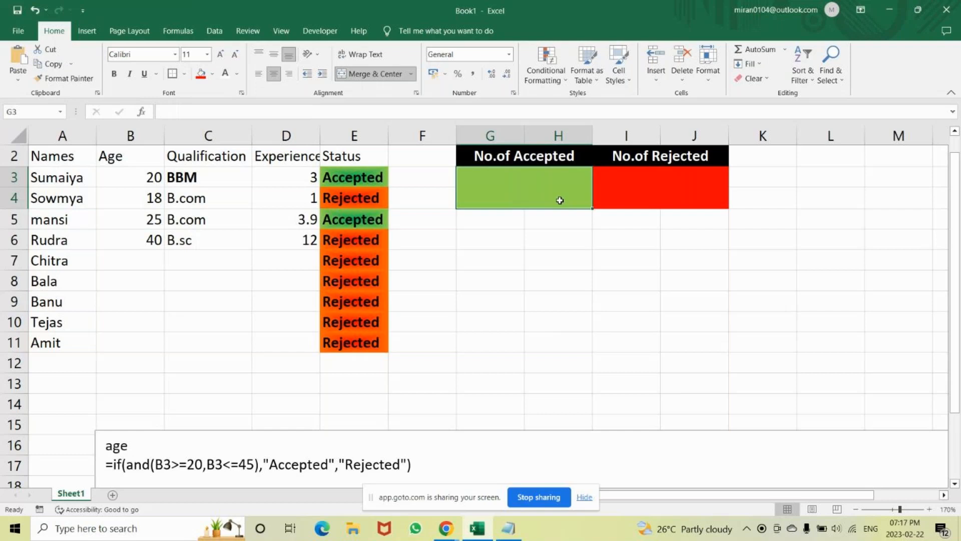
Apply thick outside borders to cell I3 in the red block below "No.of Rejected".
left_click(633, 181)
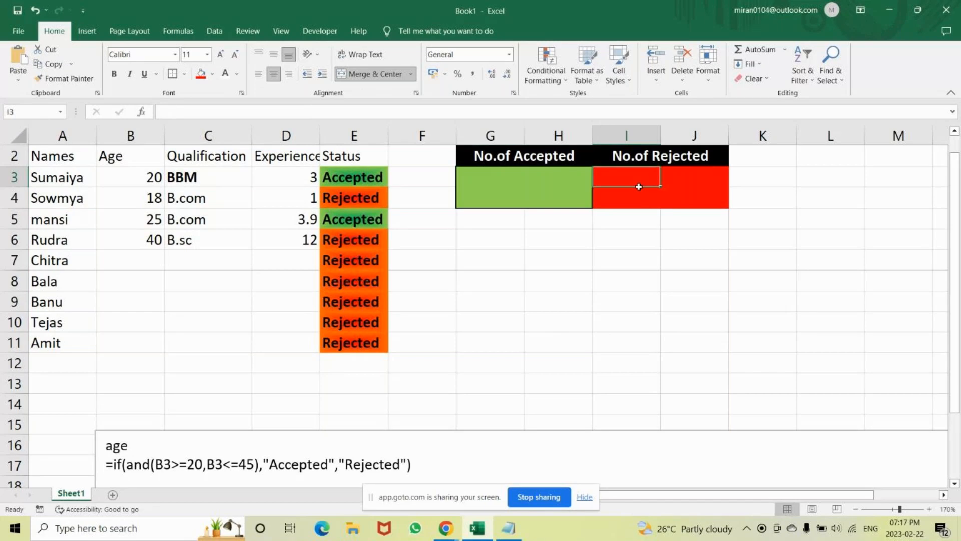
left_click(172, 74)
left_click(686, 201)
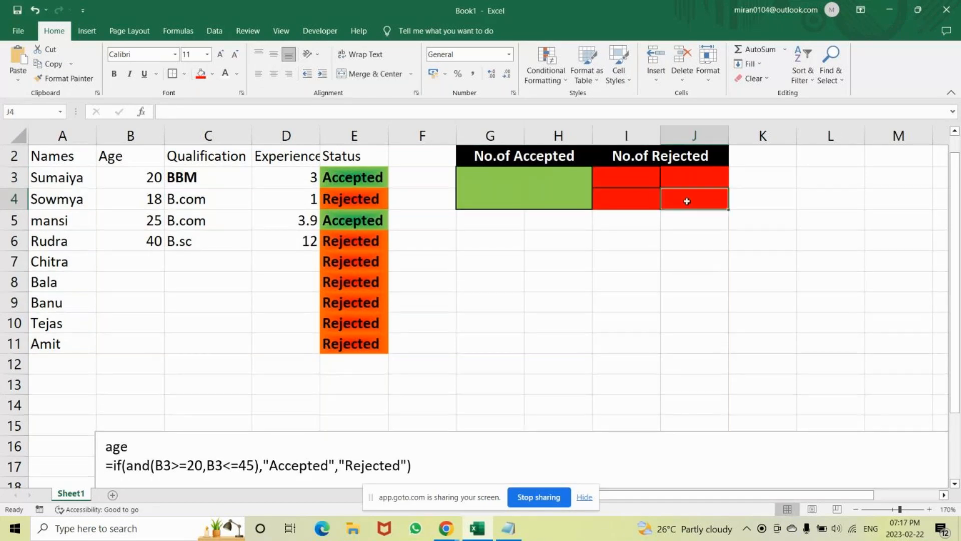
Merge and center the red cells I3:J4 below the "No.of Rejected" heading.
left_click_drag(626, 178, 630, 179)
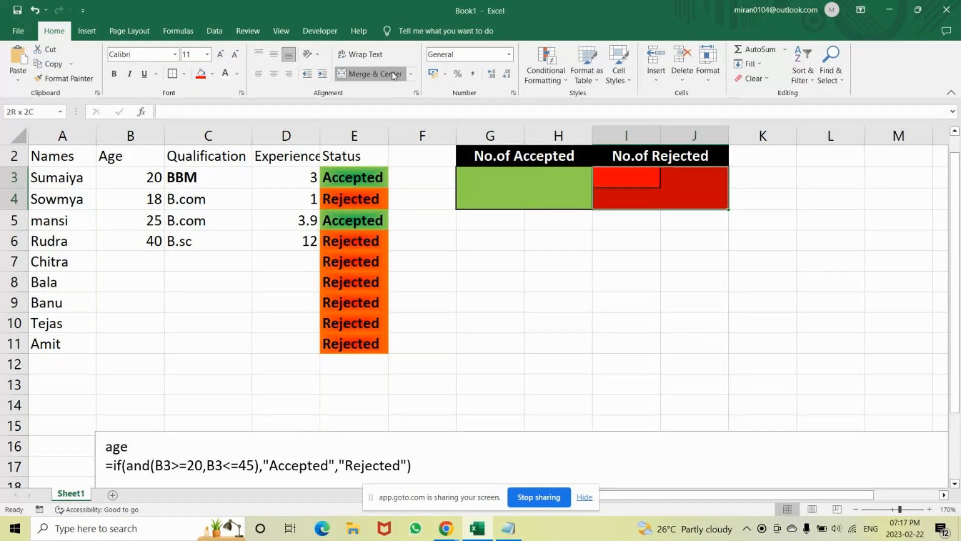
left_click(370, 73)
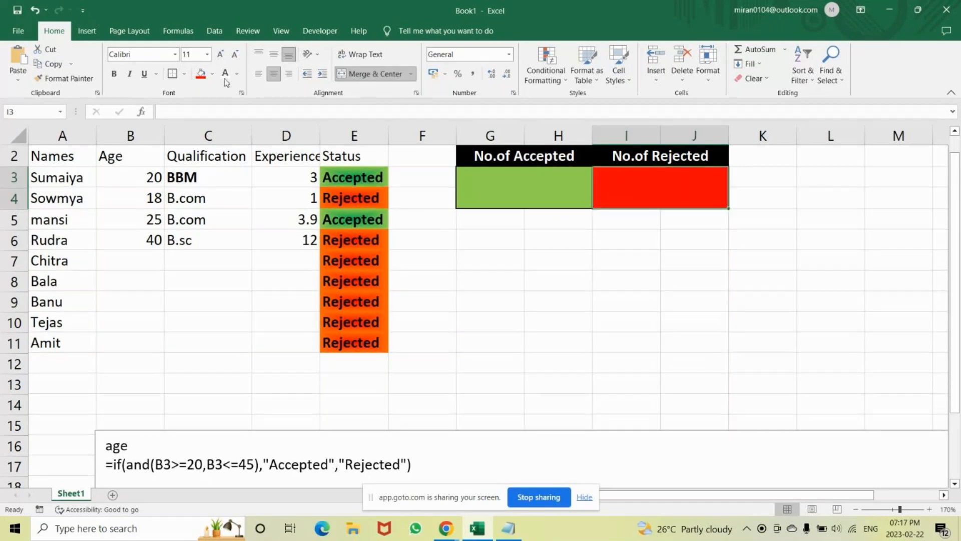
left_click(562, 223)
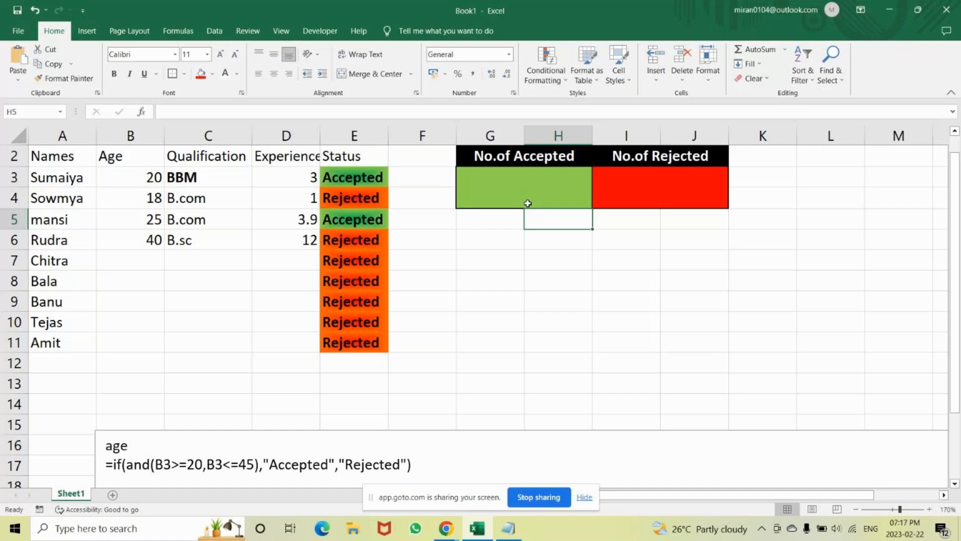
Enter =COUNTIF($E$3:$E$11,"Accepted") in the green merged cell below "No.of Accepted".
left_click(505, 179)
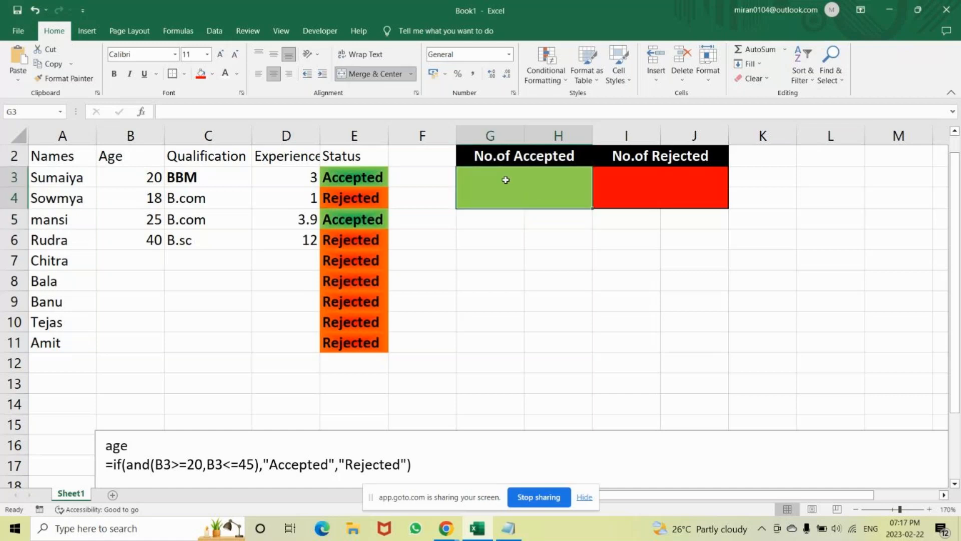
type("=count")
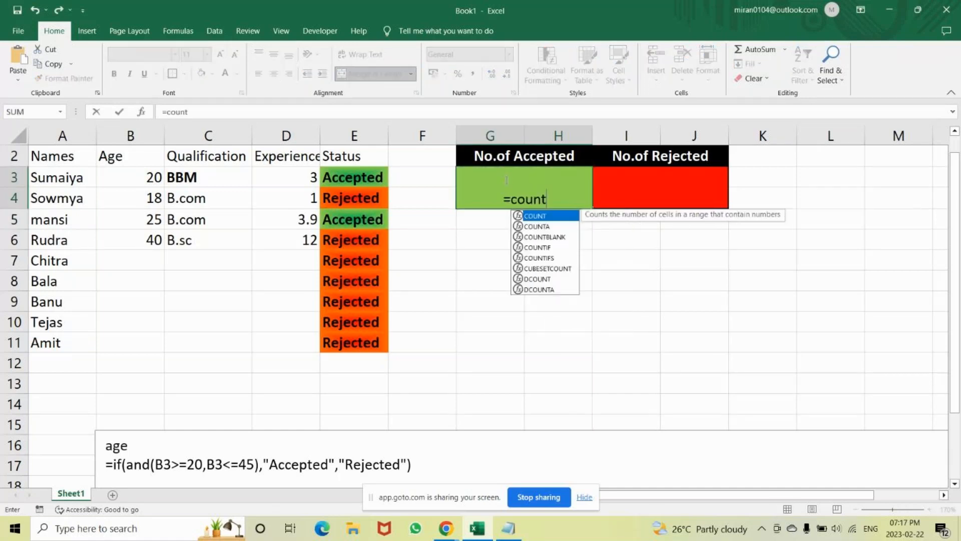
type("if")
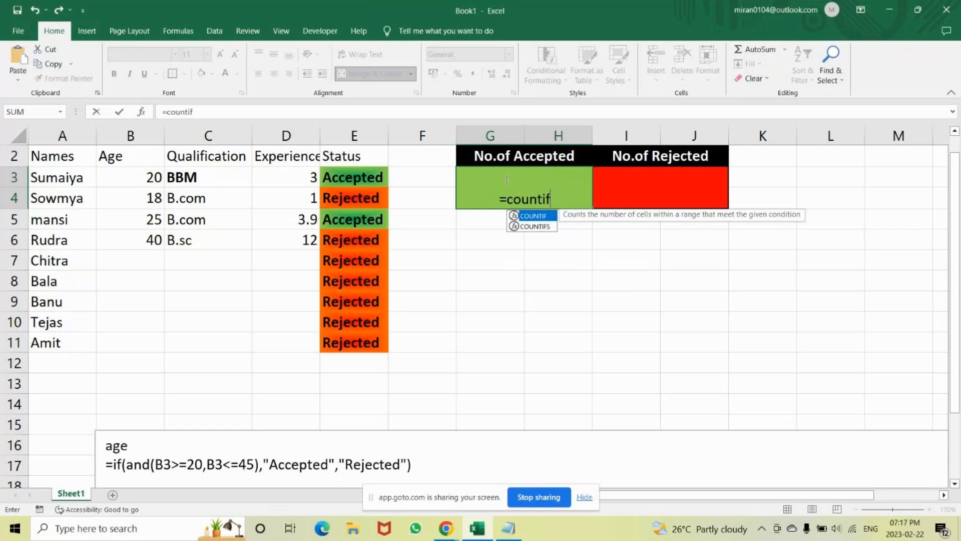
key("Tab")
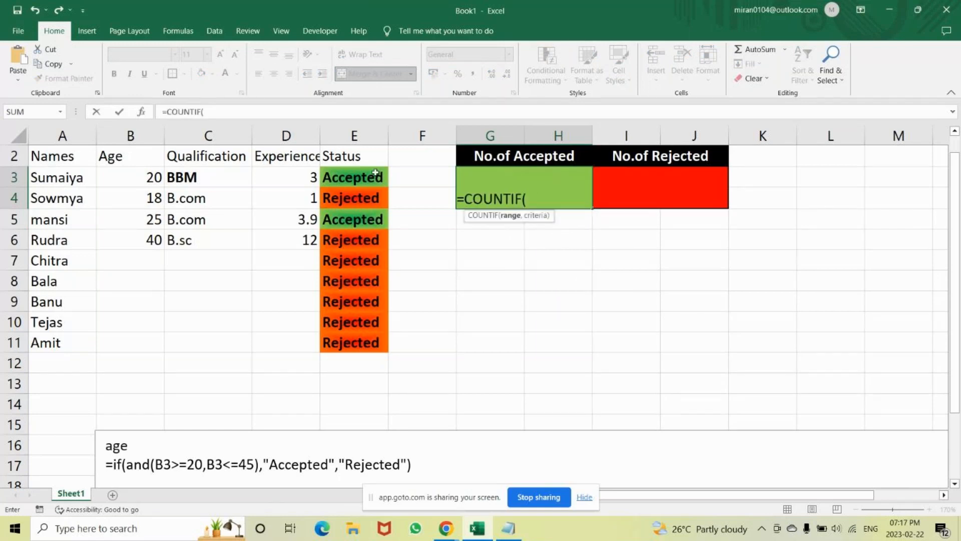
left_click_drag(375, 172, 357, 343)
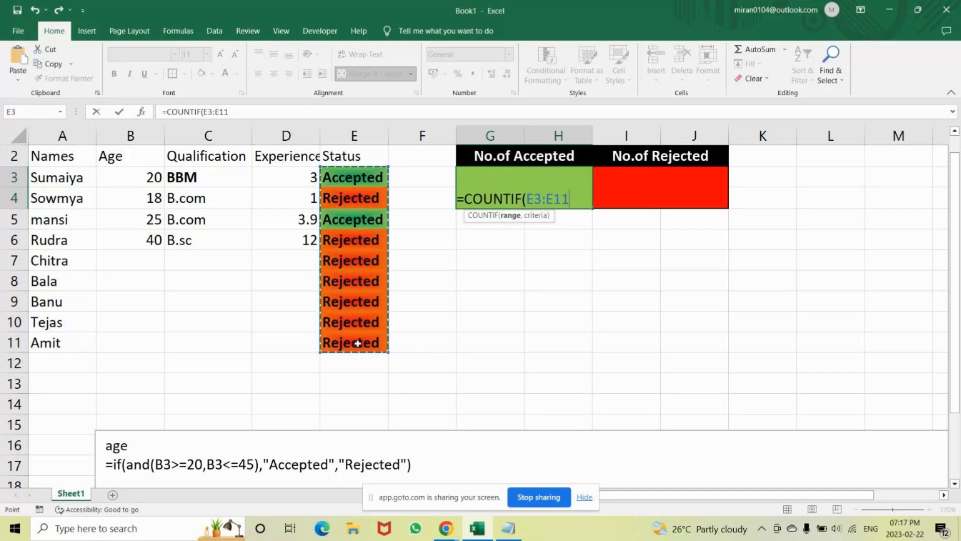
key("F4")
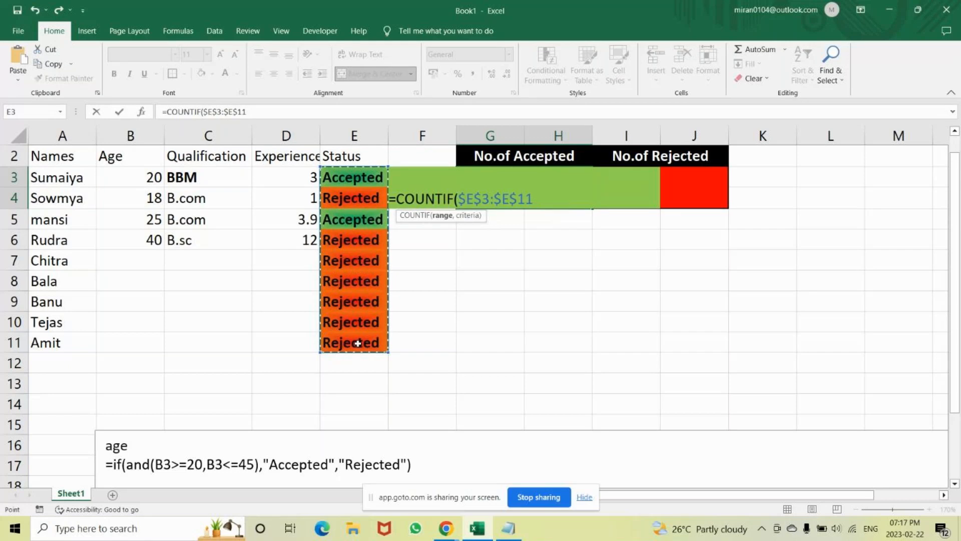
type(",")
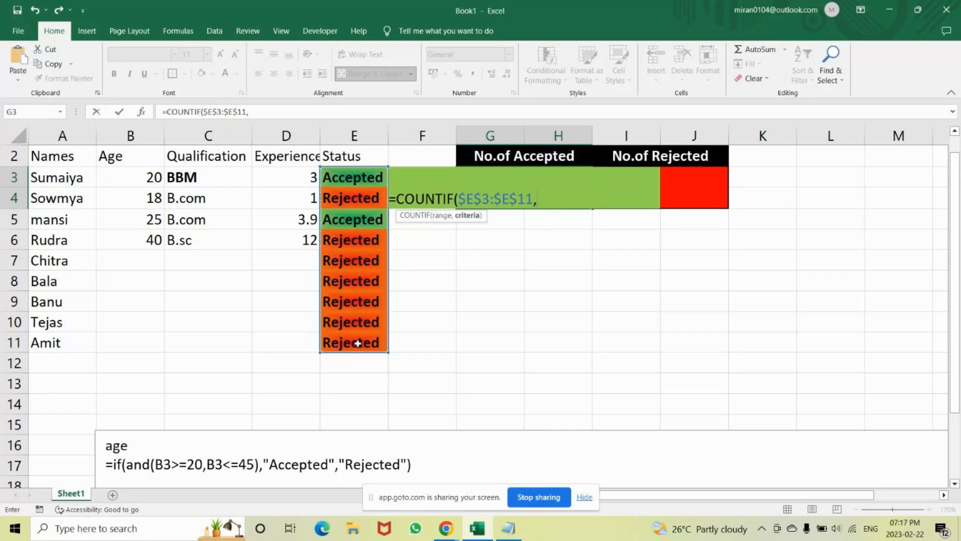
type("\"Accepted")
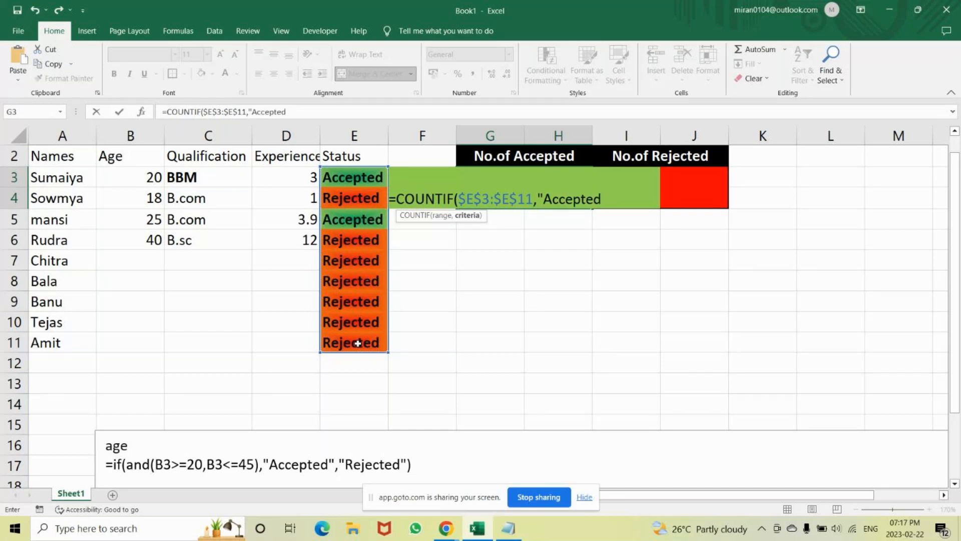
type("\")")
key("Return")
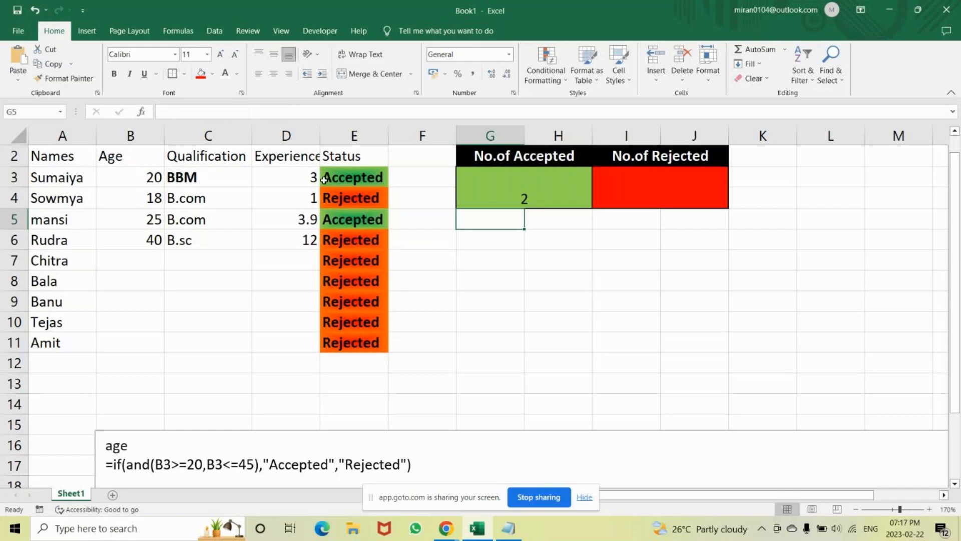
left_click(626, 183)
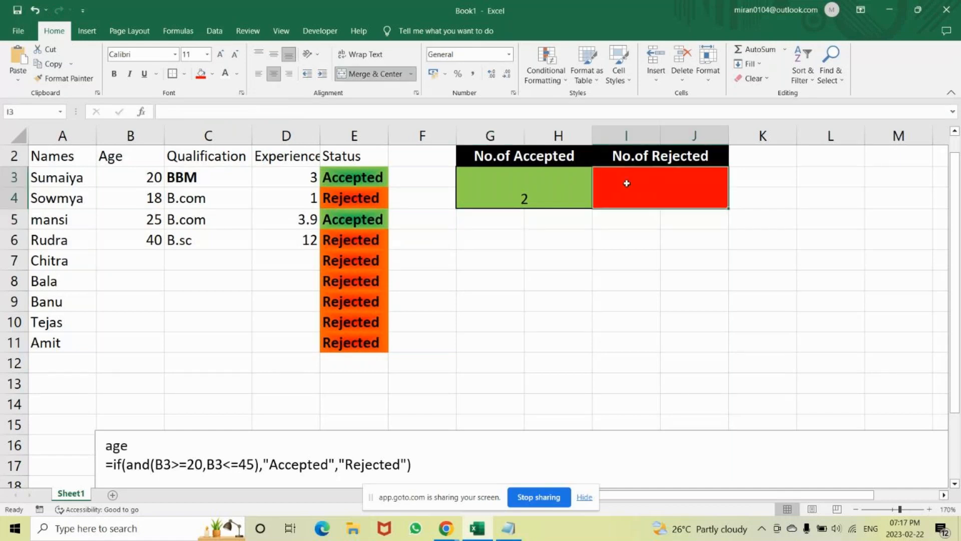
type("=")
key("Left")
key("BackSpace")
key("BackSpace")
key("BackSpace")
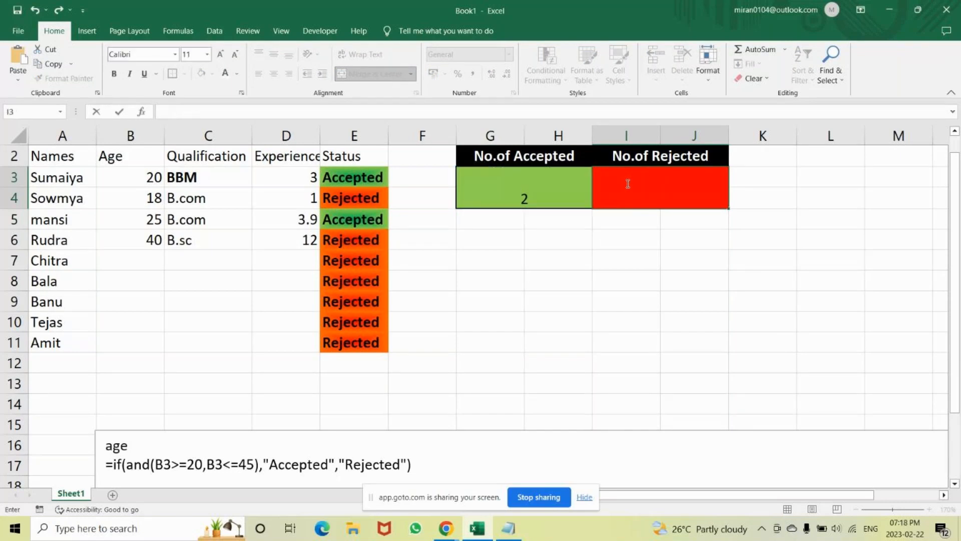
Clear the COUNTIF formula from the green merged cell below "No.of Accepted".
double_click(559, 194)
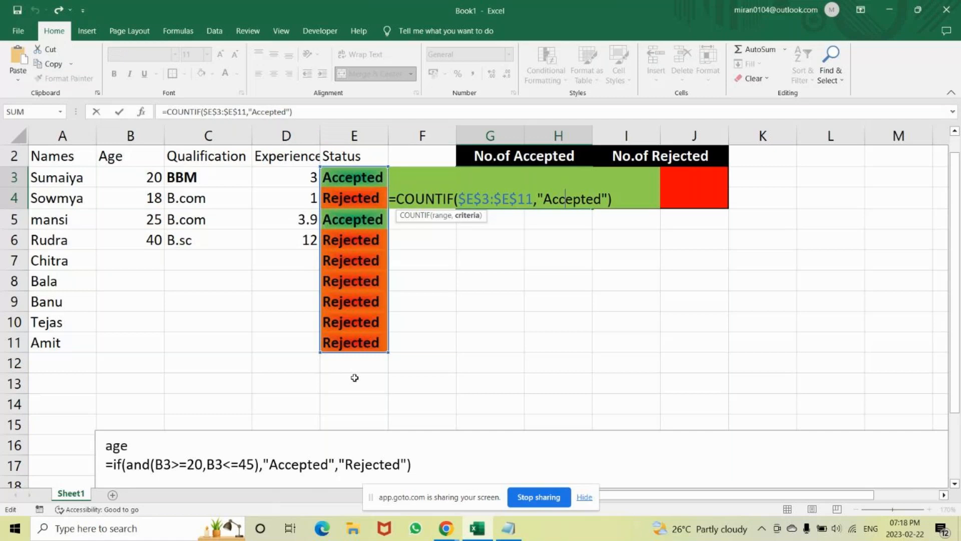
key("End")
key("BackSpace")
key("BackSpace")
key("BackSpace")
key("BackSpace")
key("BackSpace")
key("BackSpace")
key("BackSpace")
key("BackSpace")
key("BackSpace")
key("BackSpace")
key("BackSpace")
key("BackSpace")
key("BackSpace")
key("BackSpace")
key("BackSpace")
key("BackSpace")
key("BackSpace")
key("BackSpace")
key("BackSpace")
key("BackSpace")
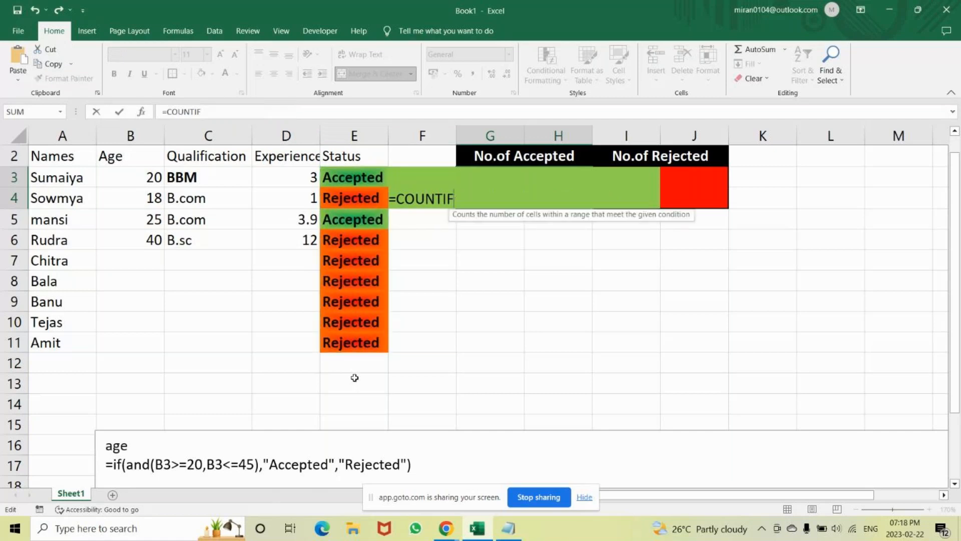
key("Escape")
left_click(120, 445)
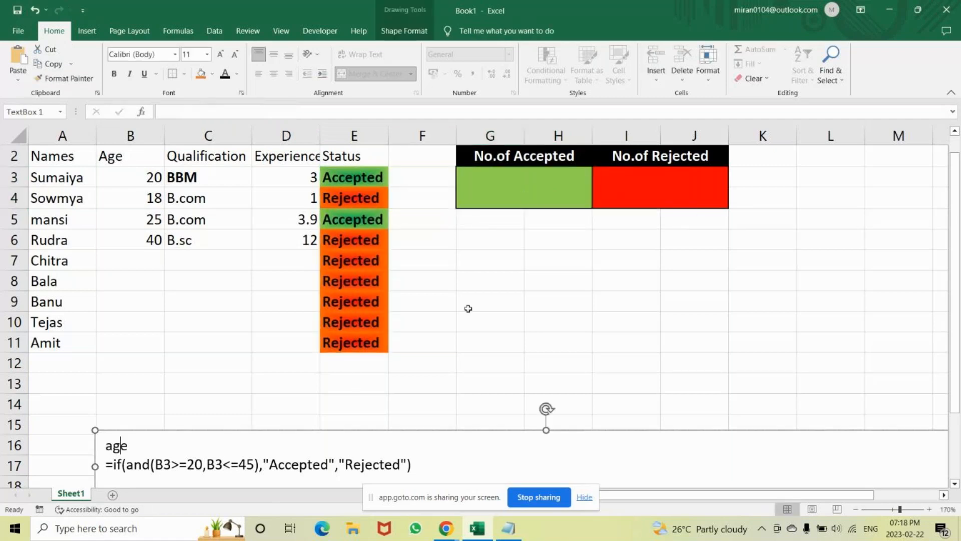
Count the accepted candidates in green cell G3 with =COUNTIF($E$3:$E$11,"Accepted"), using an absolute Status range.
left_click(492, 190)
type("=c")
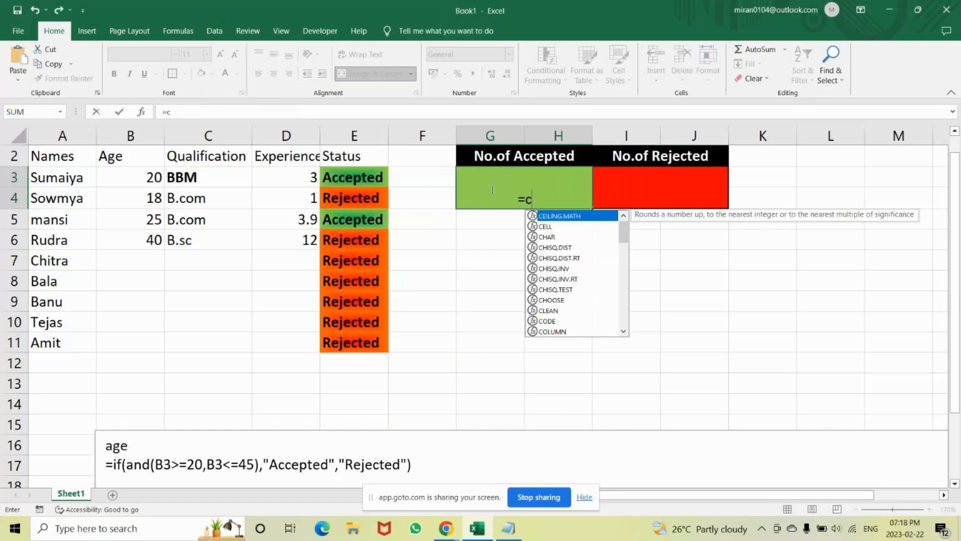
type("ountif")
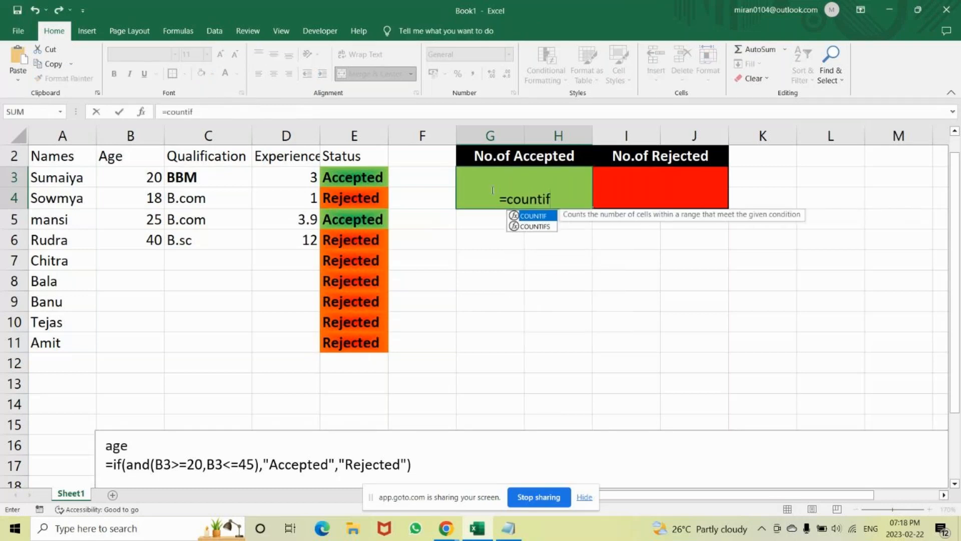
key("Tab")
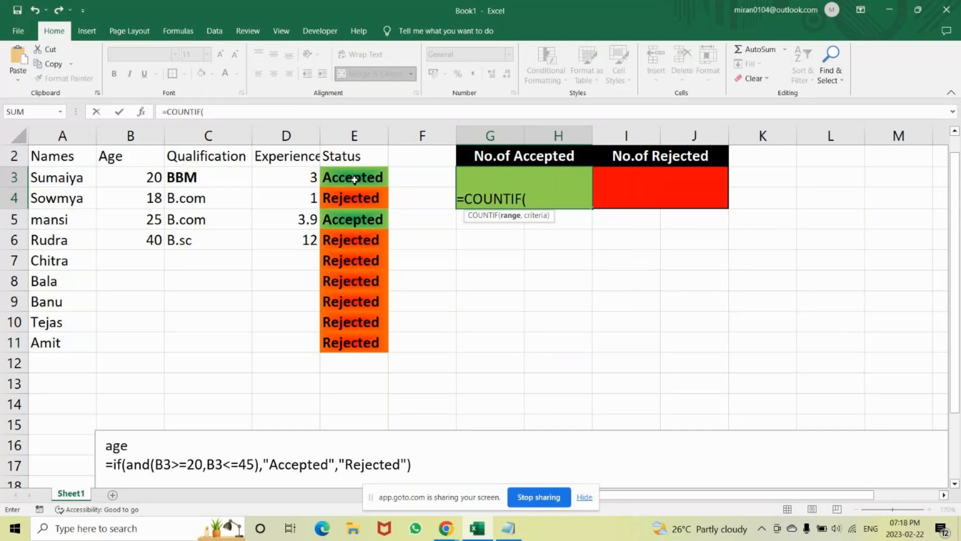
left_click_drag(355, 179, 349, 352)
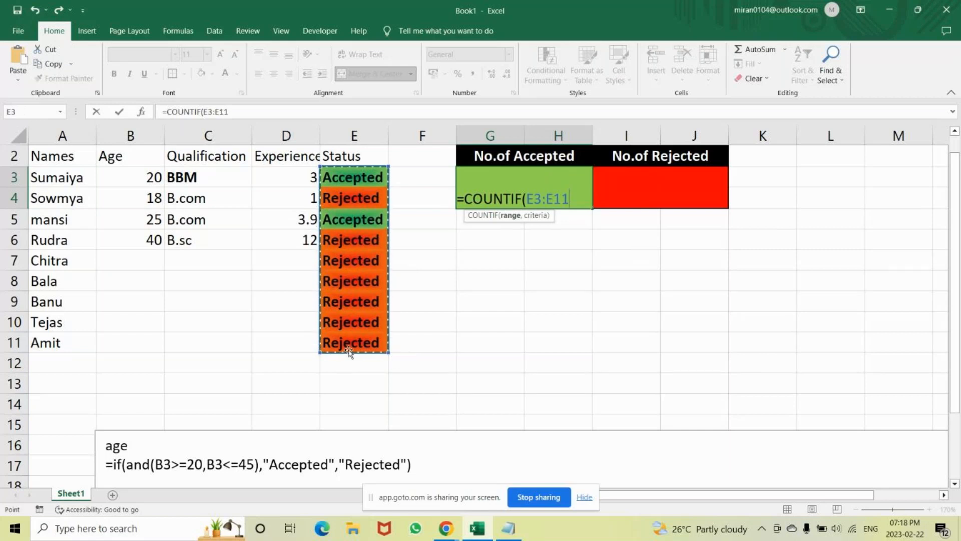
key("F4")
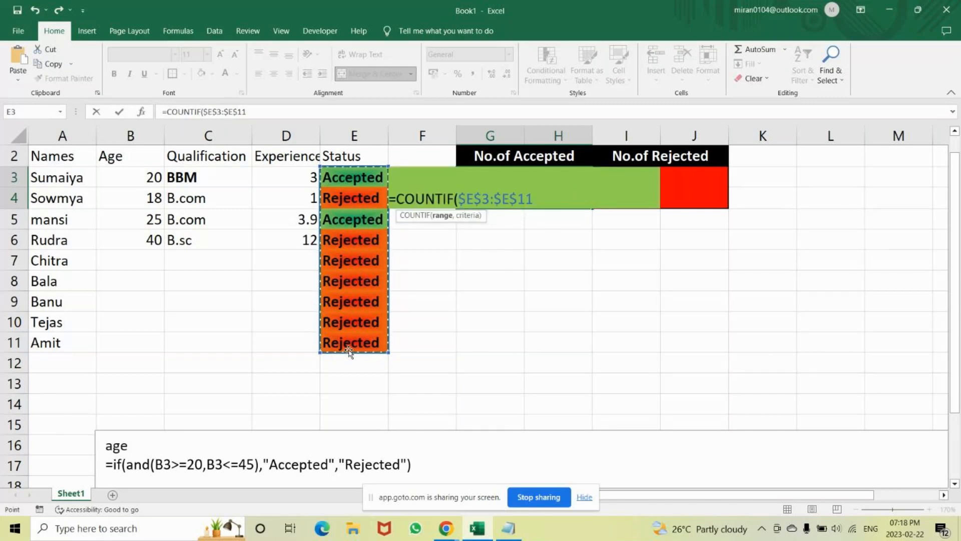
type(",")
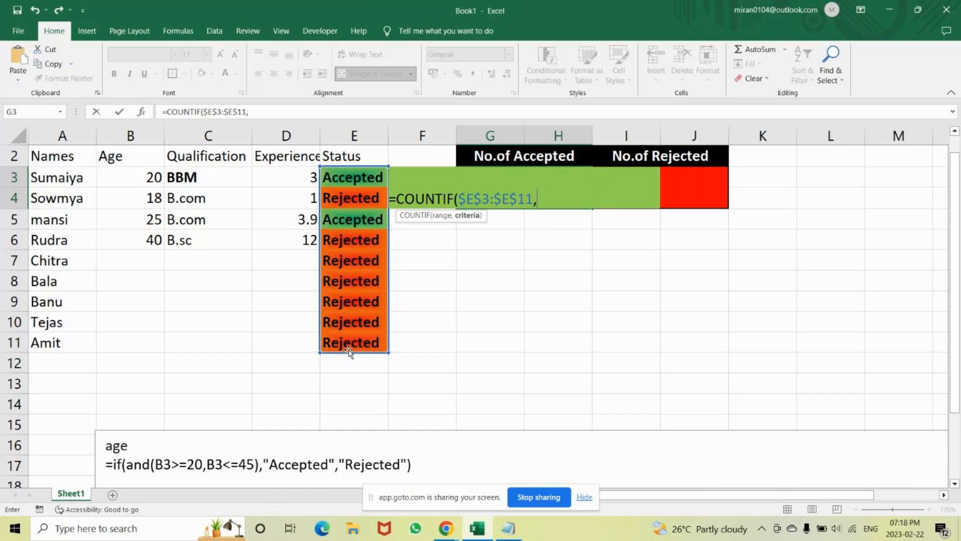
type("\"Accepted\"")
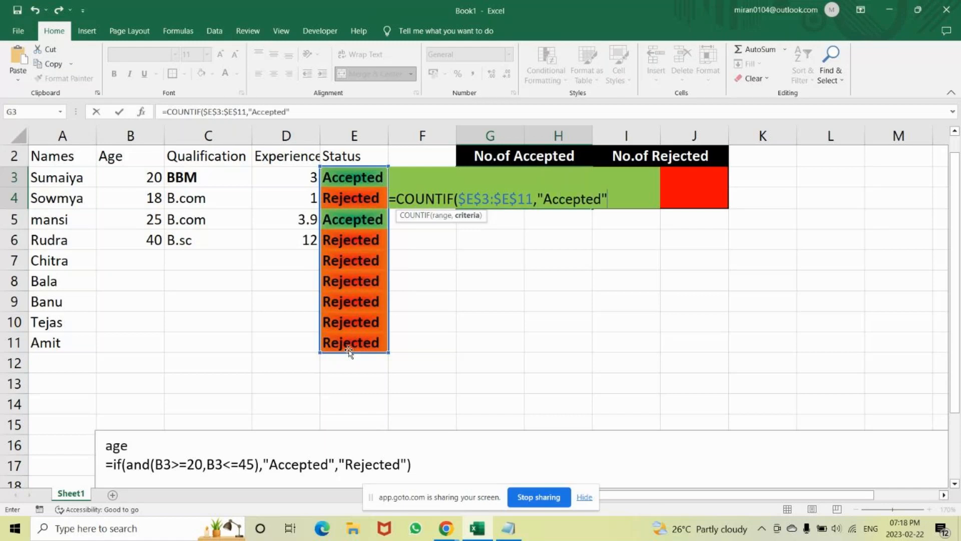
type(")")
key("Return")
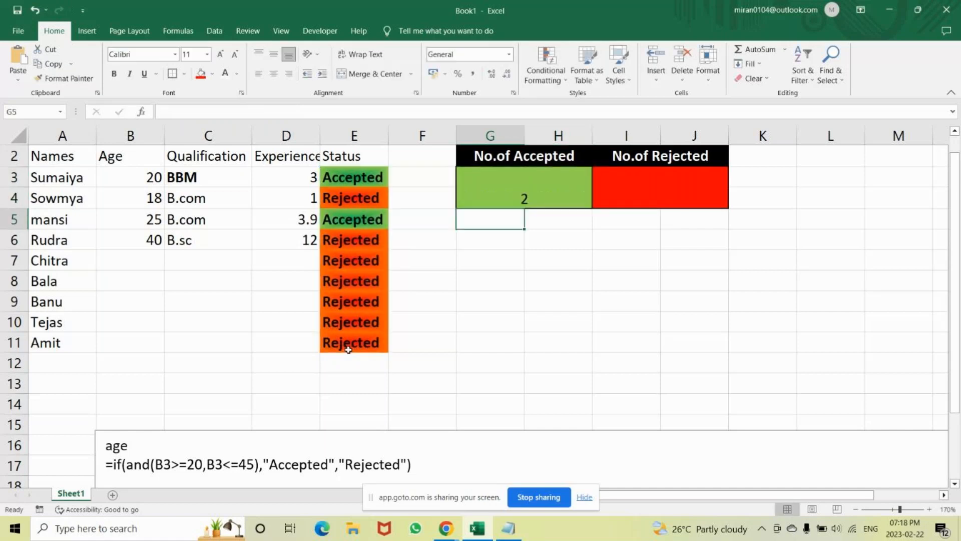
Count the rejected candidates in red cell I3 with =COUNTIF($E$3:$E$11,"Rejected"), using an absolute Status range.
left_click(492, 195)
left_click(643, 197)
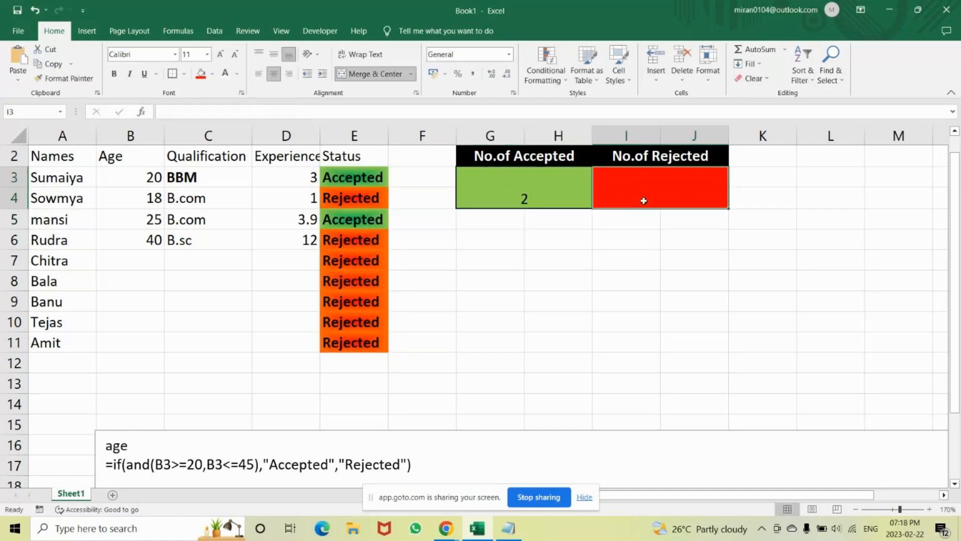
type("=c")
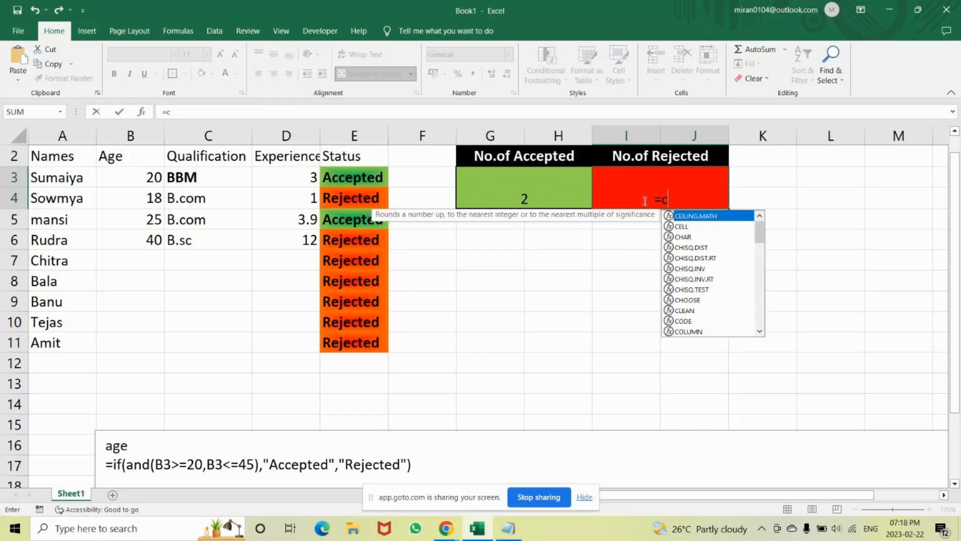
type("ount")
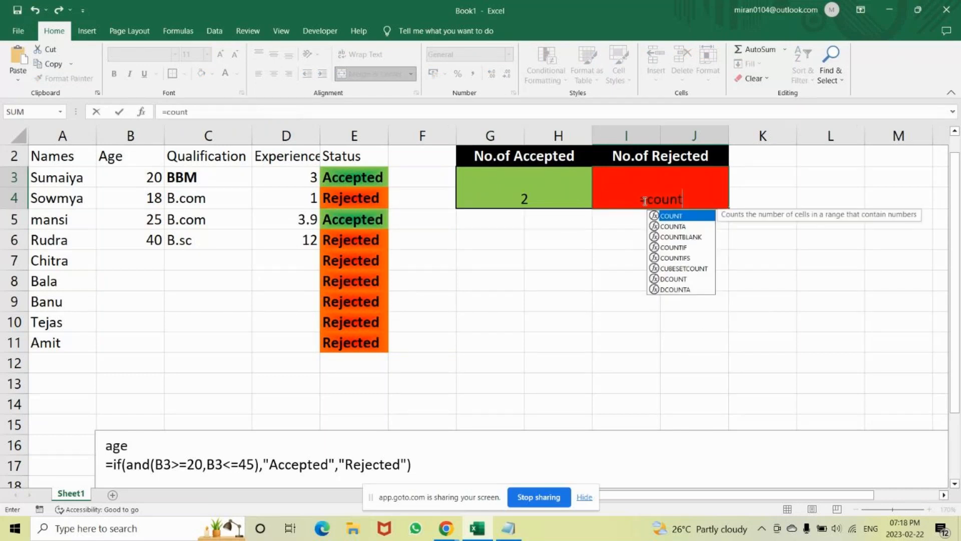
type("if")
key("Tab")
left_click(358, 179)
left_click_drag(357, 179, 359, 344)
key("F4")
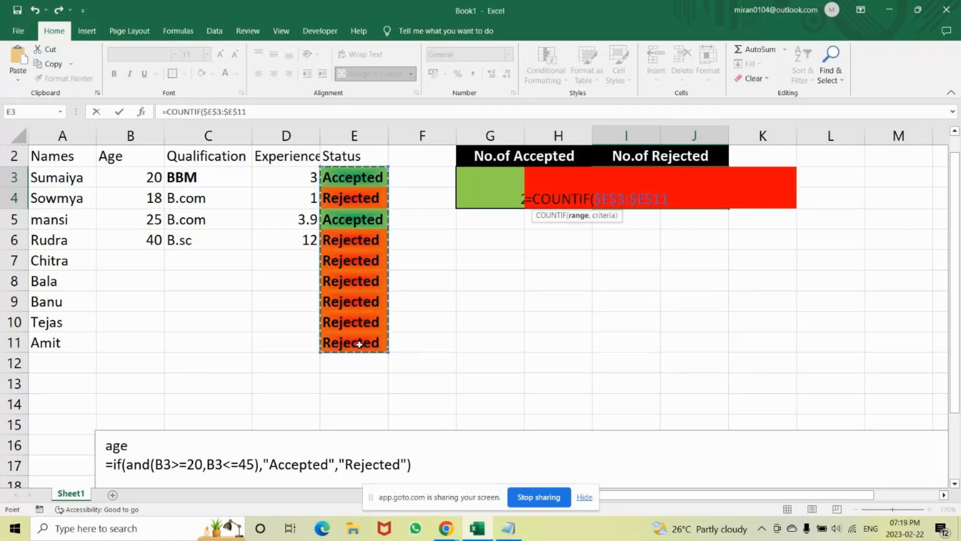
type(",")
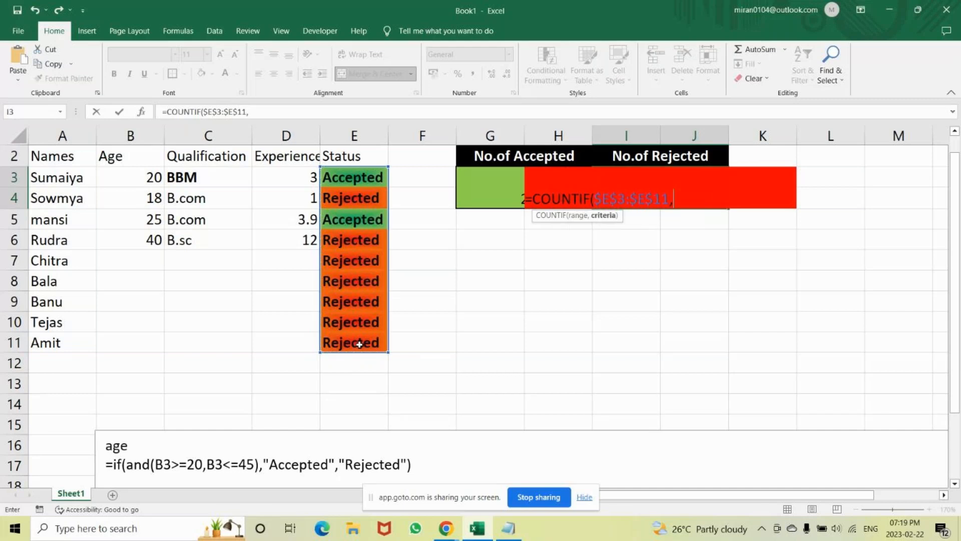
type("\"Rejected")
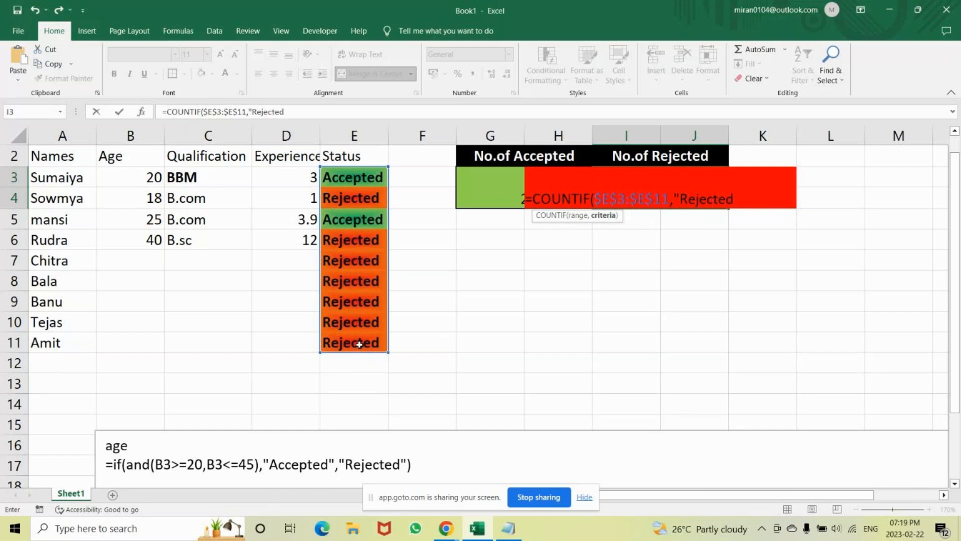
type("\")")
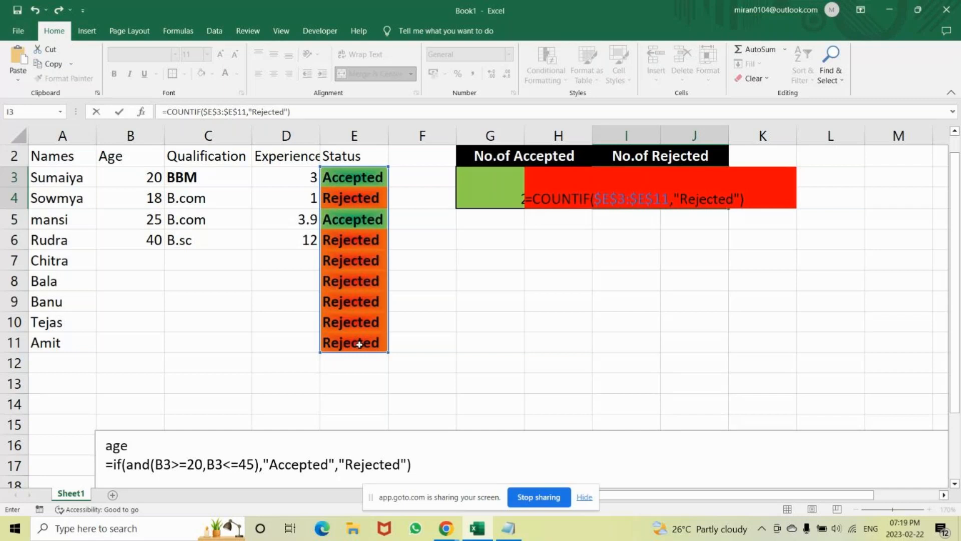
key("Return")
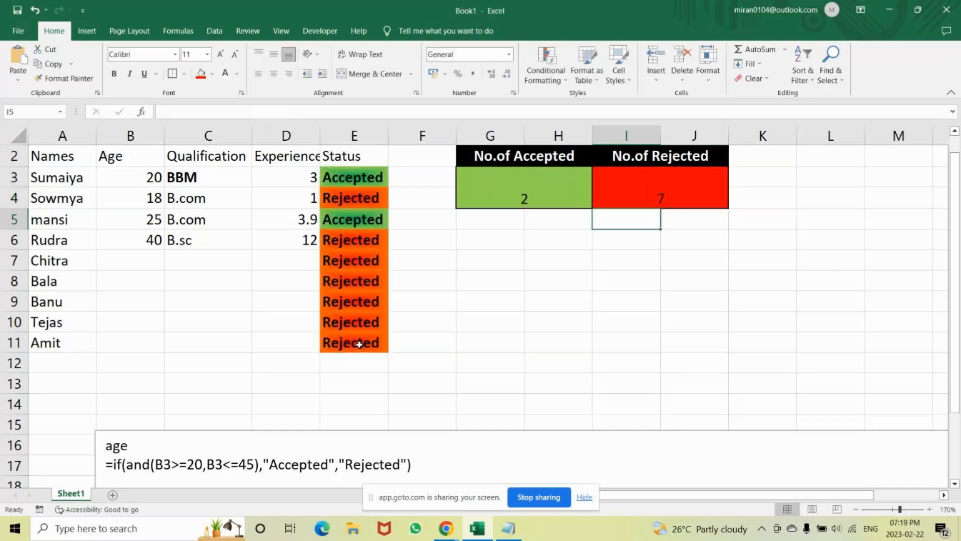
Make the count below "No.of Accepted" bold and increase its font size by three increments.
left_click(549, 194)
key("ctrl+b")
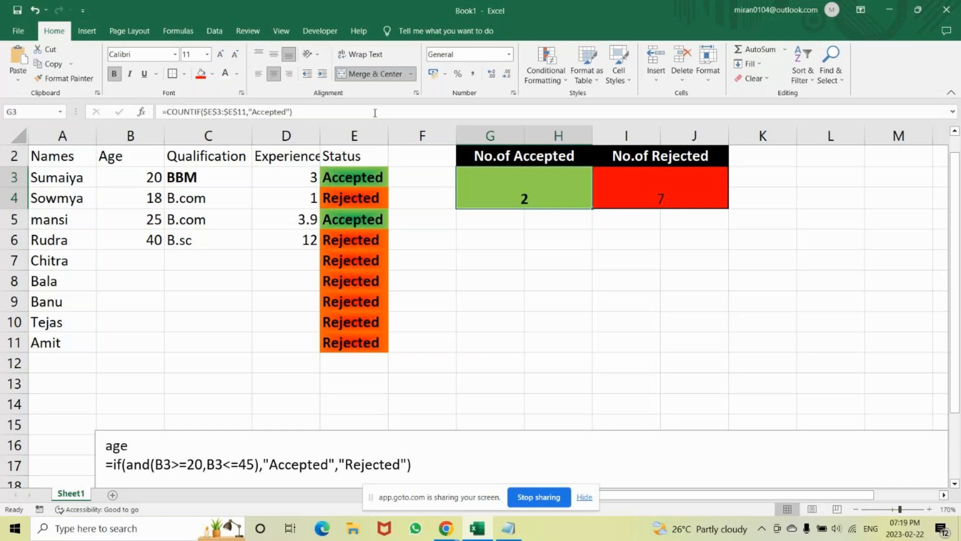
left_click(220, 55)
left_click(221, 55)
left_click(220, 56)
left_click(220, 56)
left_click(220, 56)
Set the count below "No.of Rejected" to font size 20 and make it bold.
left_click(658, 193)
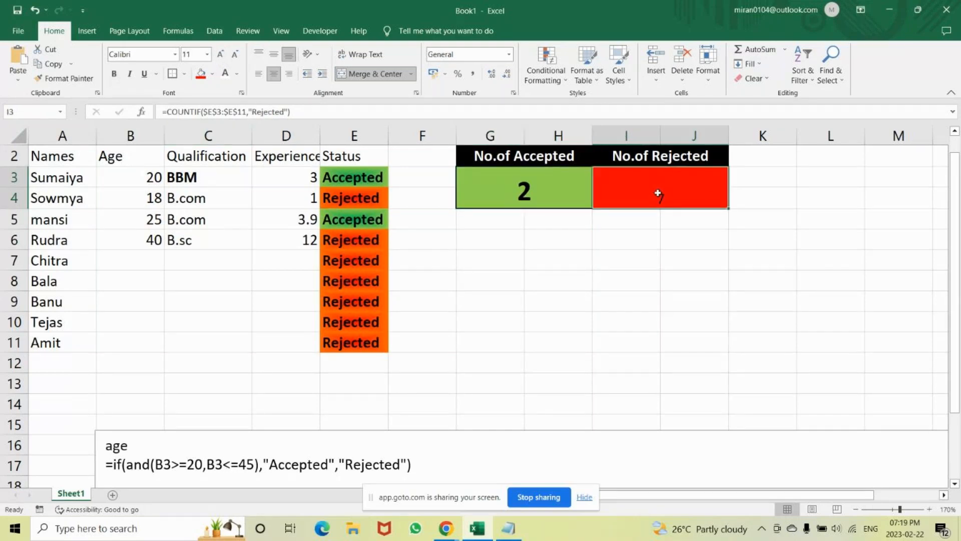
left_click(566, 198)
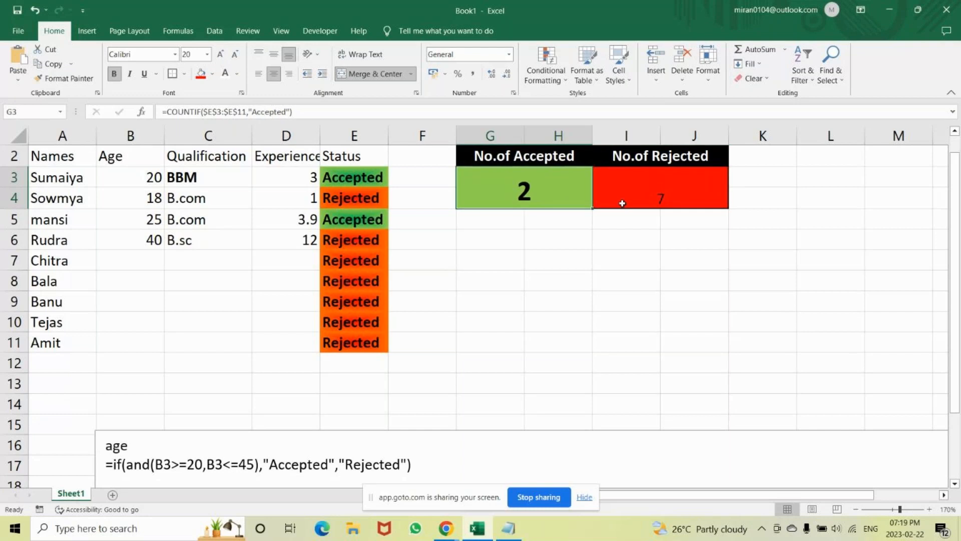
left_click(622, 203)
left_click(192, 55)
type("20")
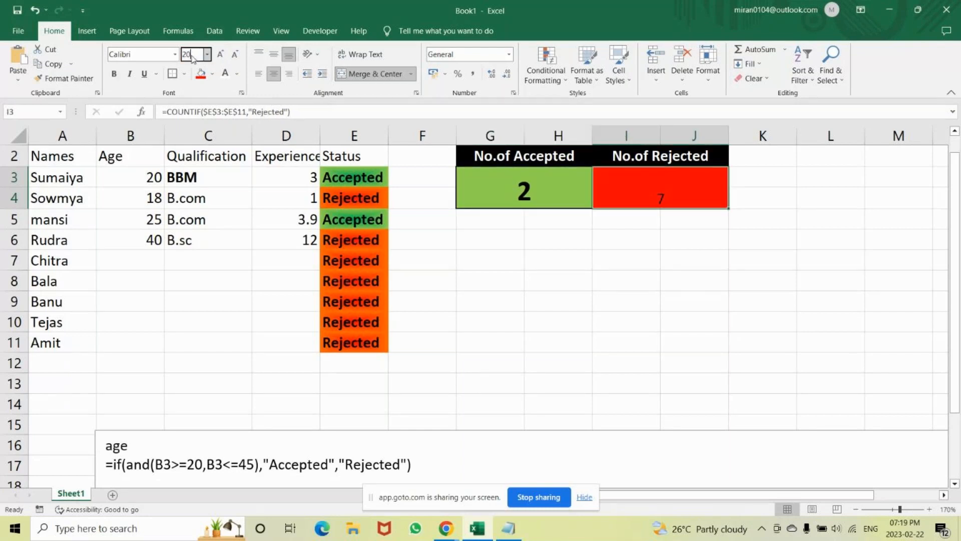
key("Return")
key("ctrl+b")
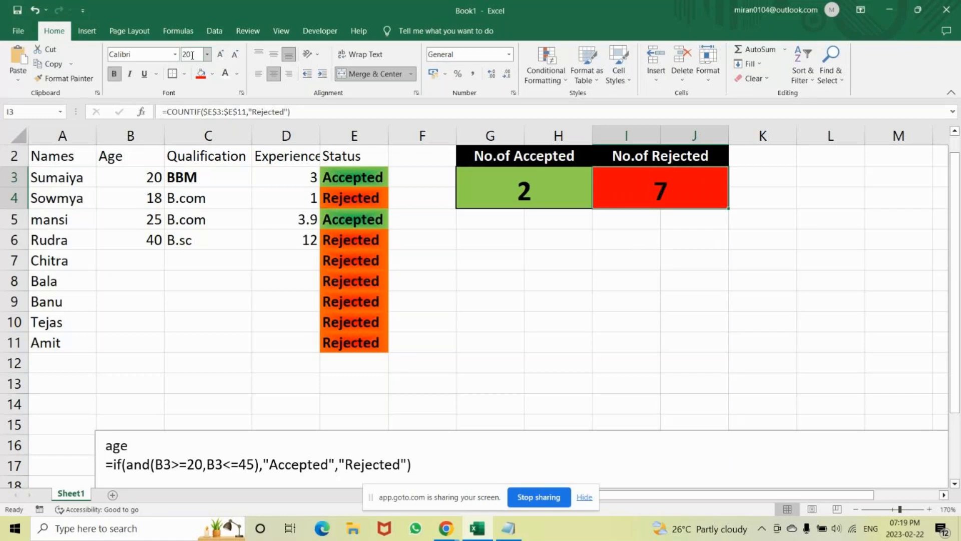
Fill in the candidate details in row 7 with age 27, qualification B.com and experience 4.
left_click(135, 257)
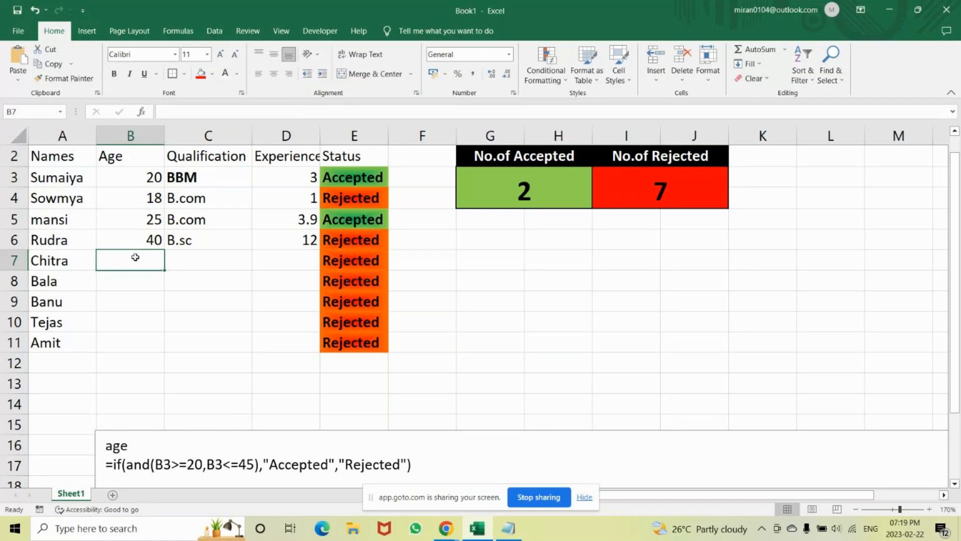
type("2")
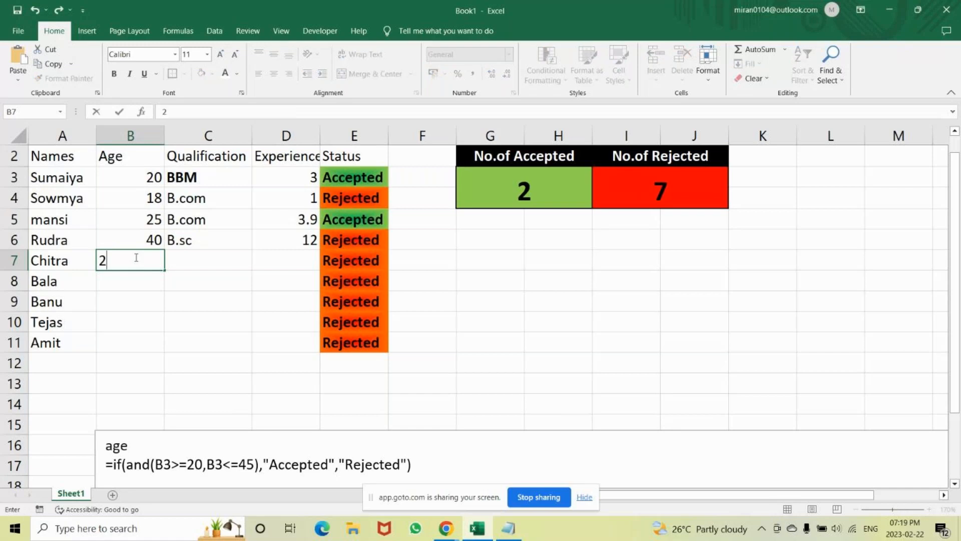
type("7")
key("Tab")
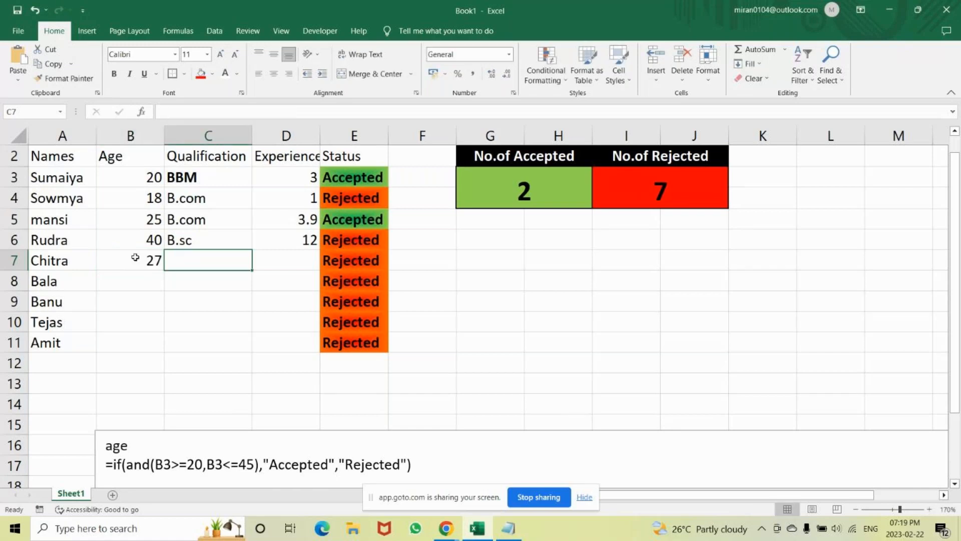
type("B.com")
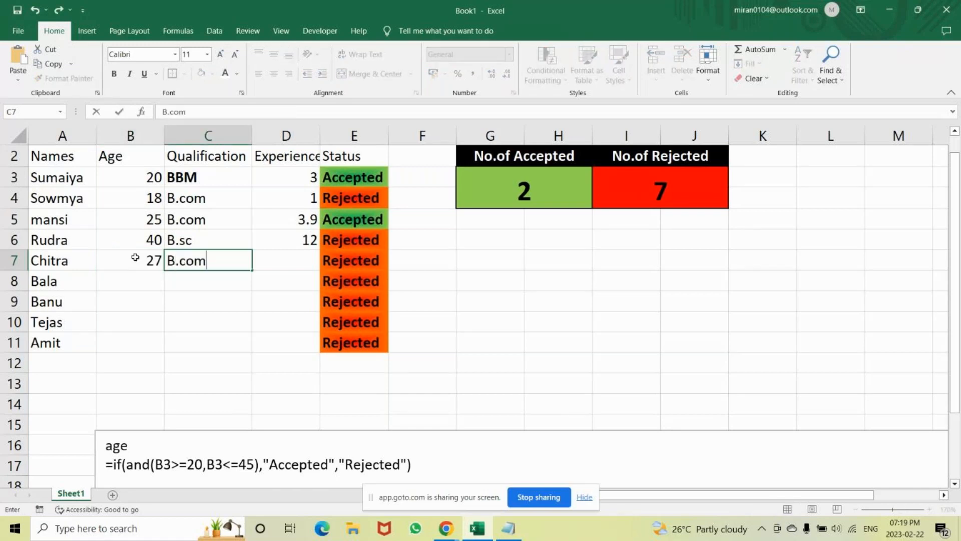
key("Tab")
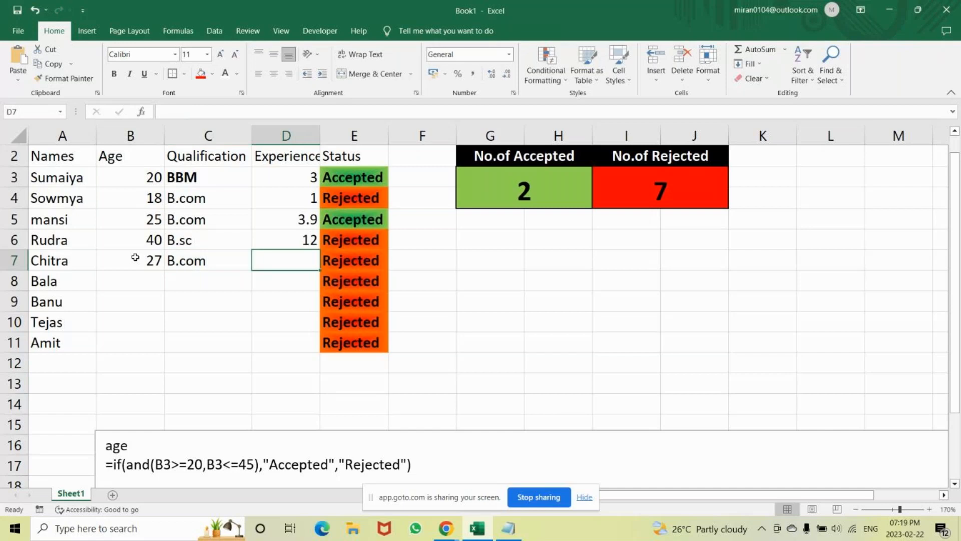
type("4")
key("Return")
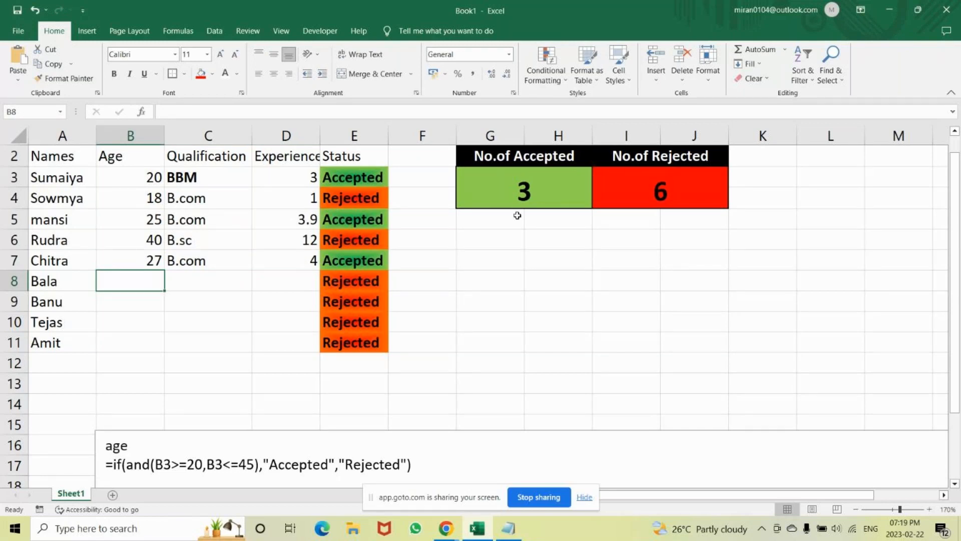
Fill in the candidate details in row 8 with age 30, qualification BA and experience 4.7.
type("23")
key("BackSpace")
key("BackSpace")
type("30")
key("Tab")
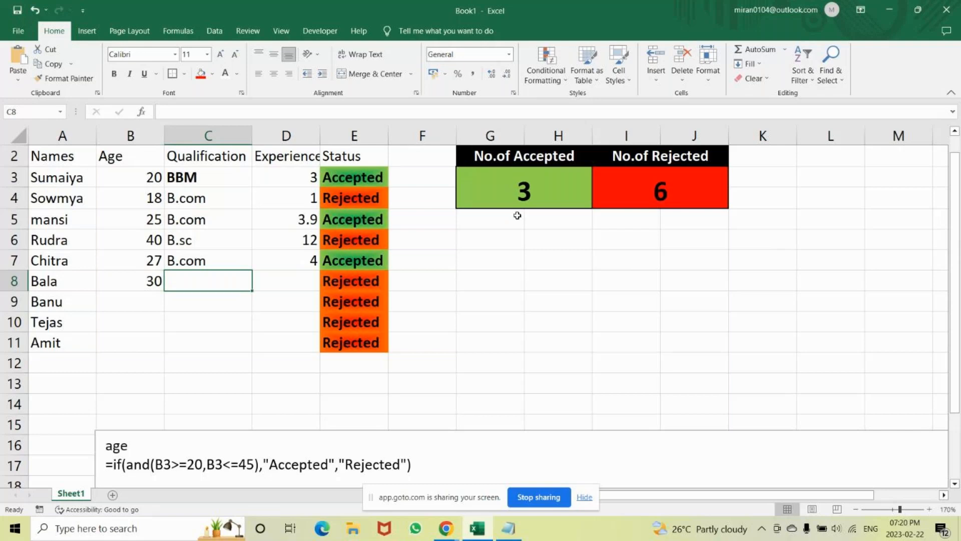
type("BA")
key("Tab")
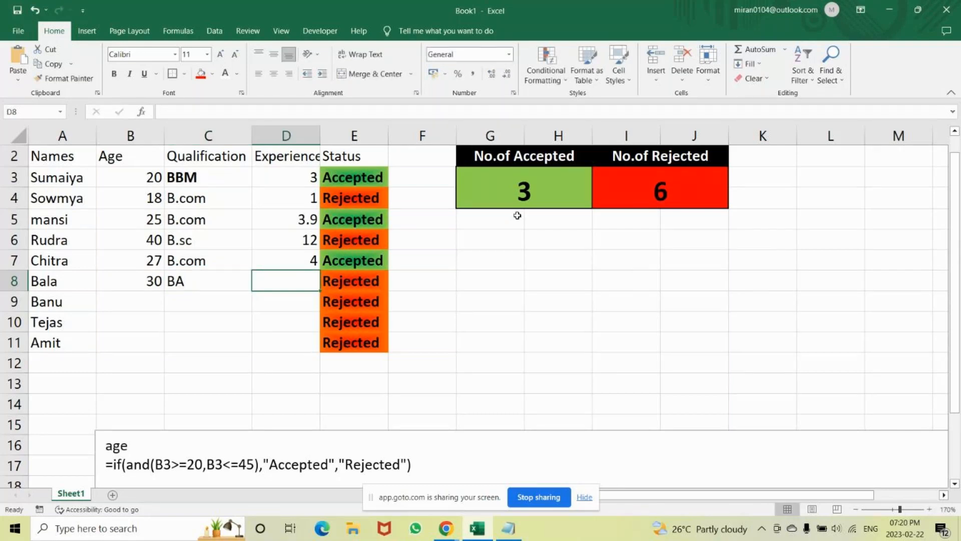
type("4.7")
key("Return")
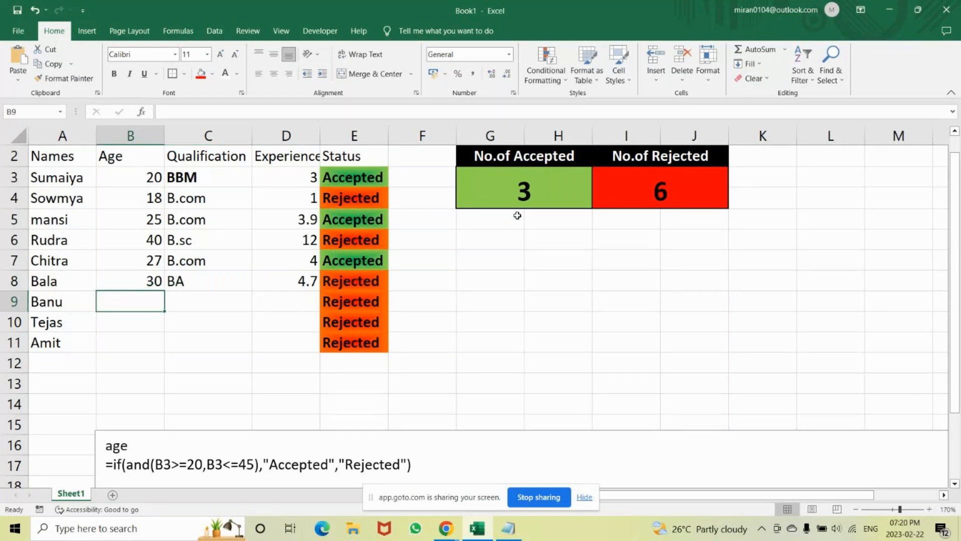
Fill in the candidate details in row 9 with age 36, qualification BBM and experience 5.
type("36")
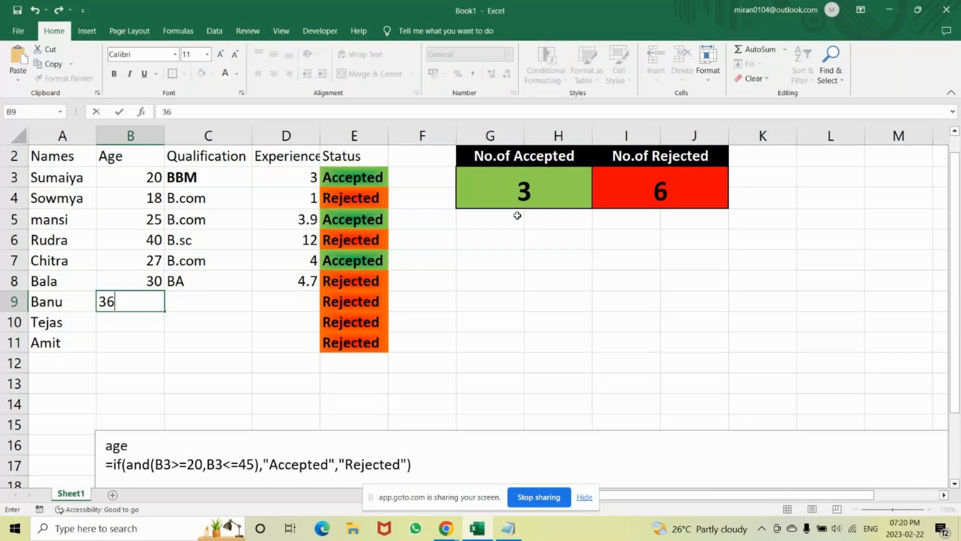
key("Tab")
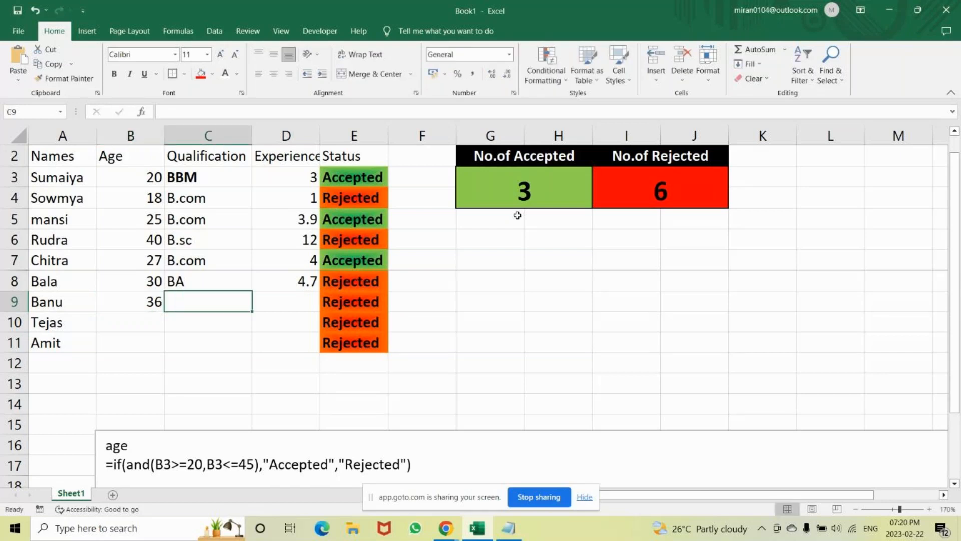
type("BBM")
key("Tab")
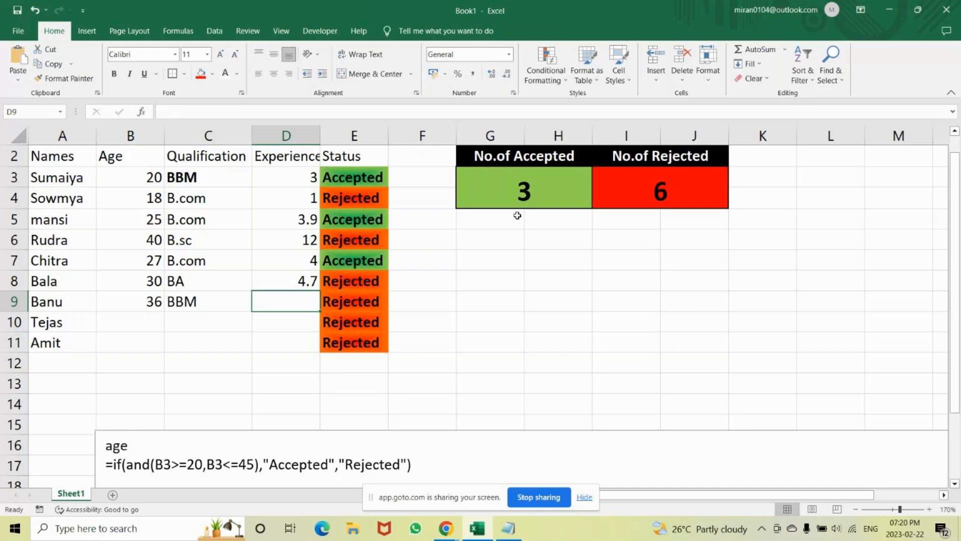
type("5")
key("Return")
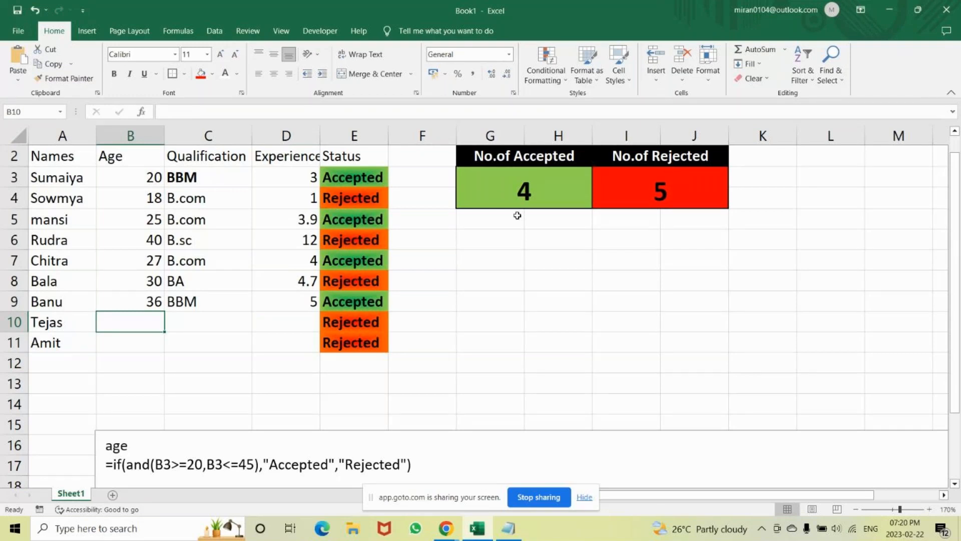
Fill in the candidate details in row 10 with age 23, qualification M.com and experience 4.9.
type("33")
key("Tab")
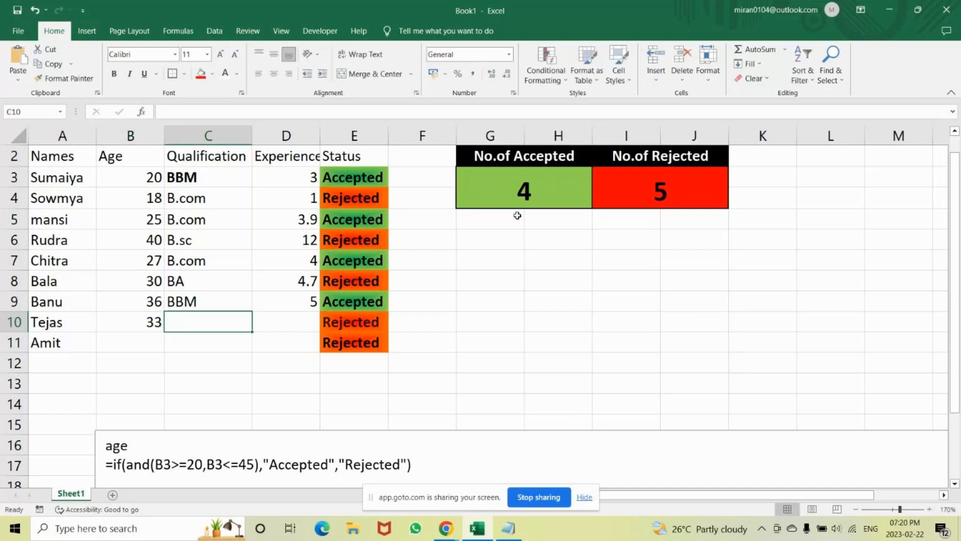
key("Left")
type("23")
key("Tab")
type("M.com")
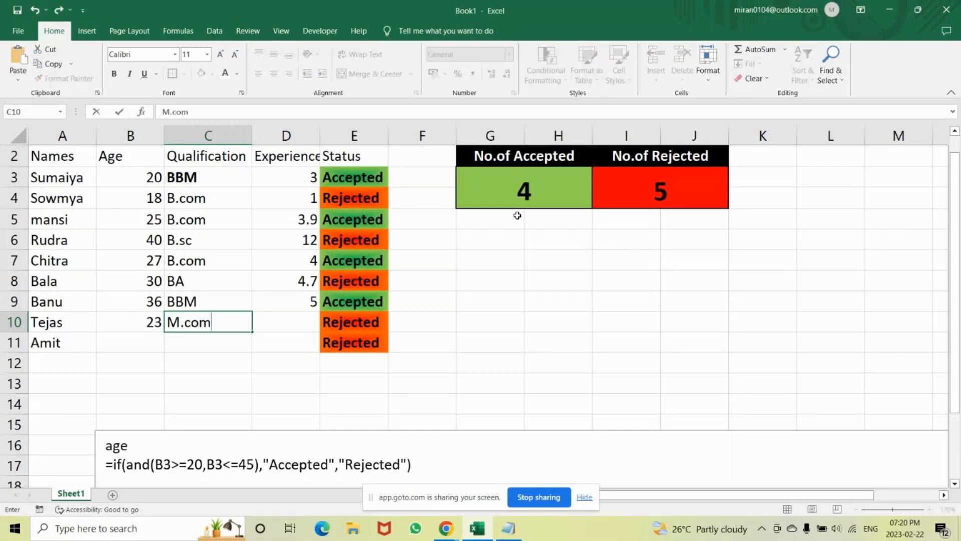
key("Tab")
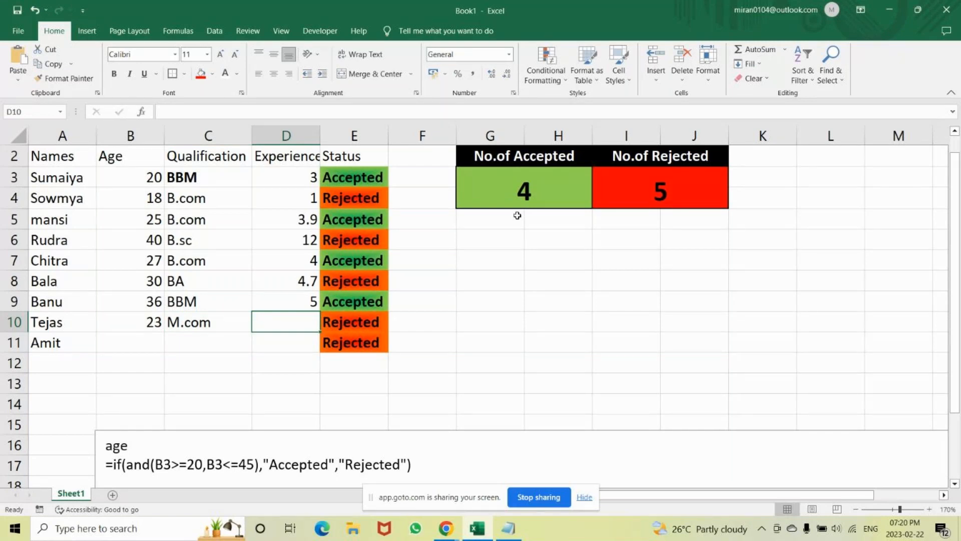
type("4")
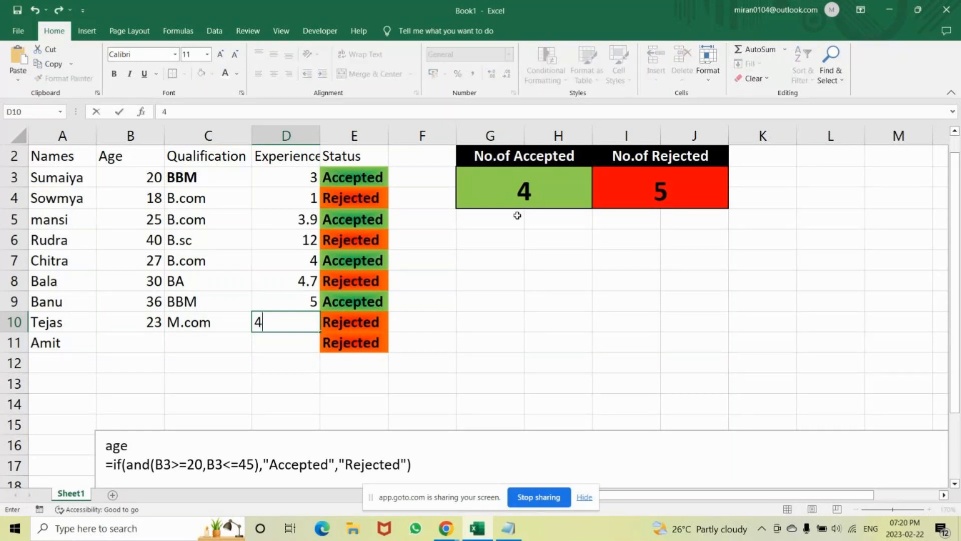
type(".9")
key("Return")
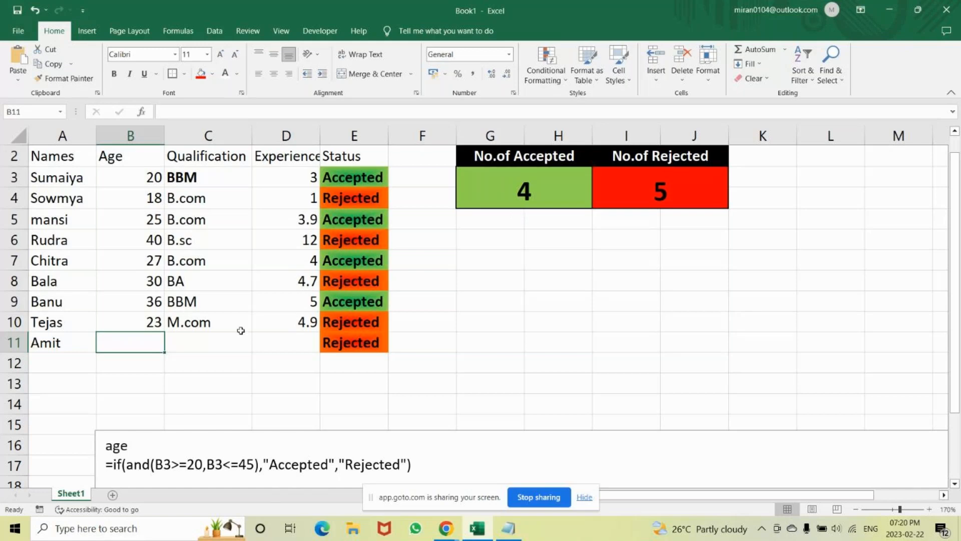
Fill in the candidate details in row 11 with age 39, qualification MBA and experience 10.
type("39")
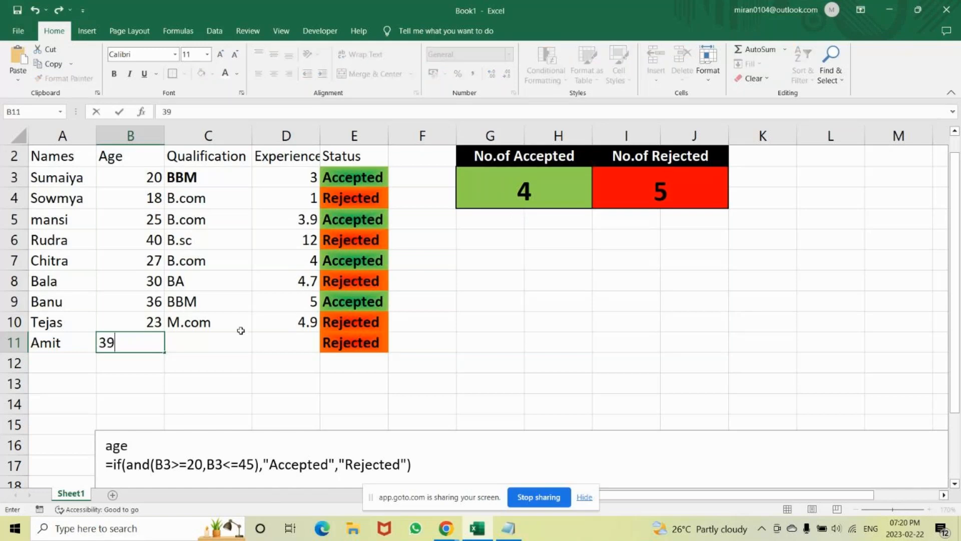
key("Tab")
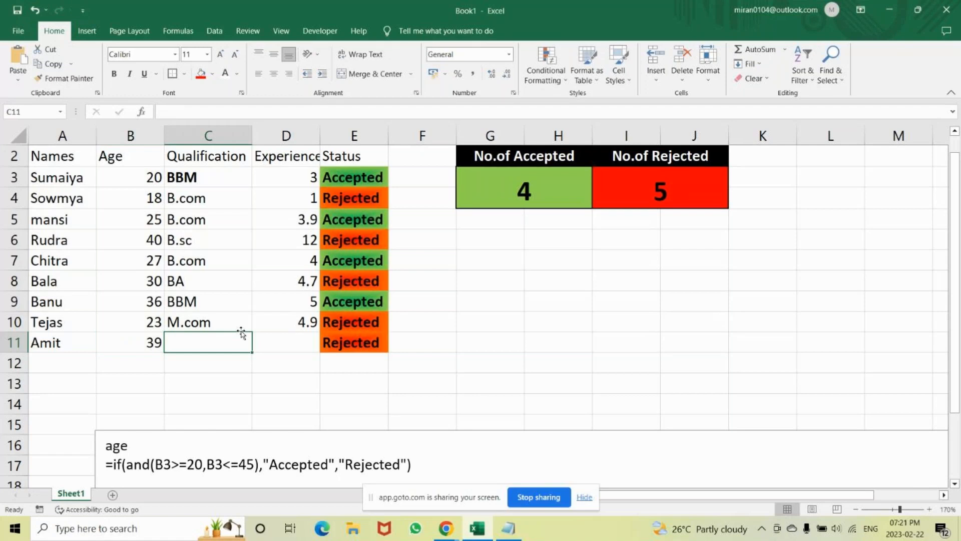
type("M")
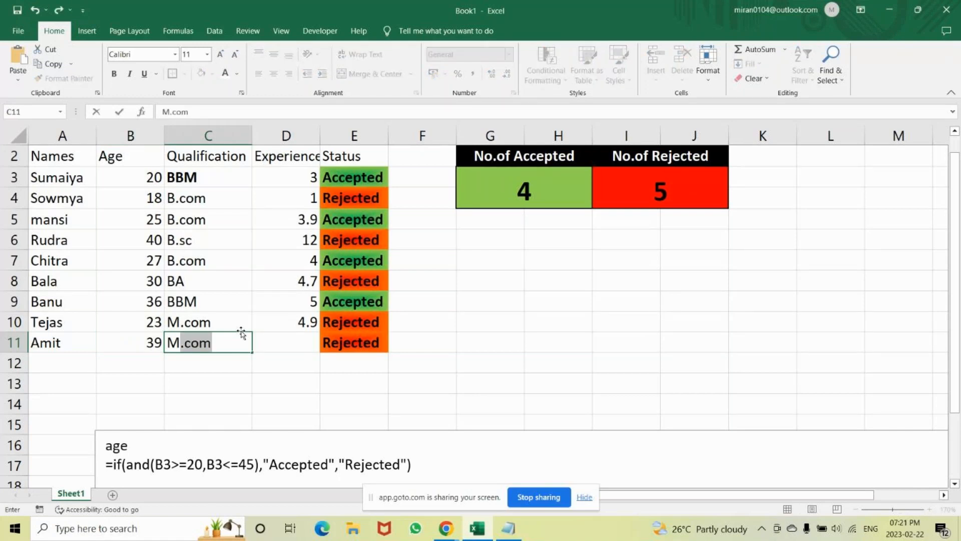
type("BA")
key("Tab")
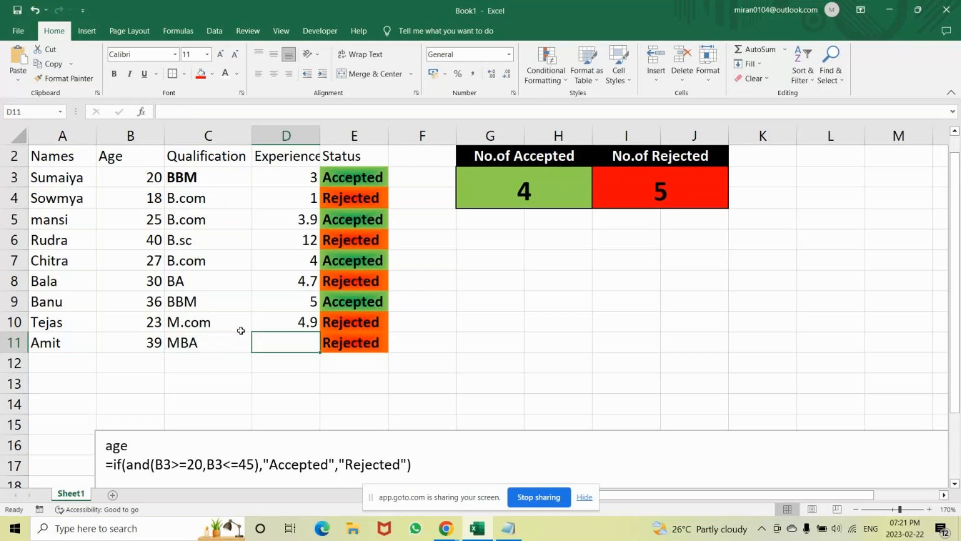
type("5")
key("BackSpace")
type("14")
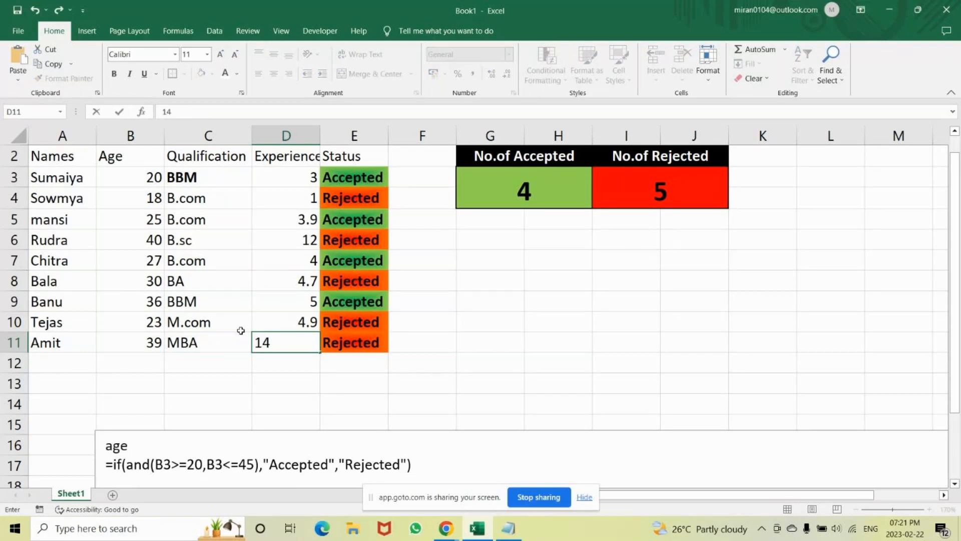
key("Return")
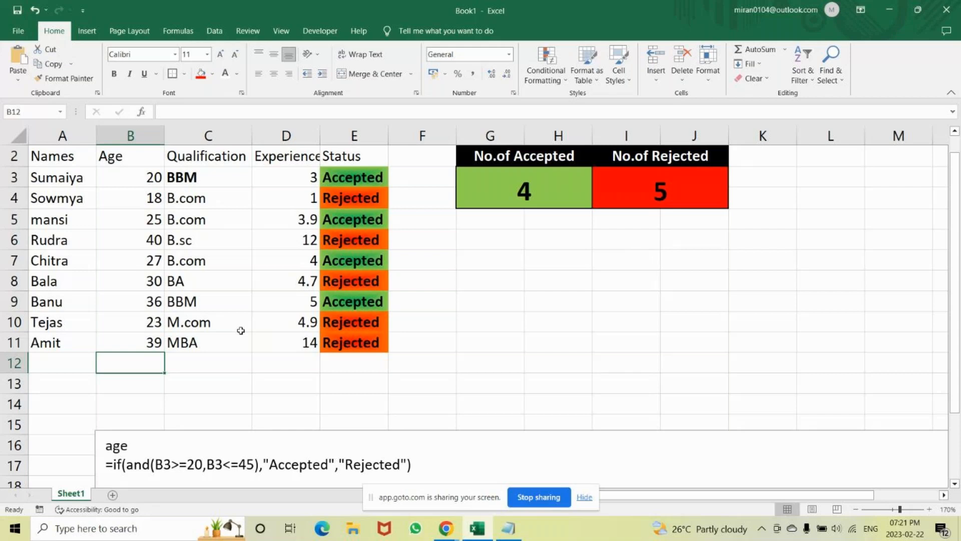
left_click(308, 343)
type("10")
key("Return")
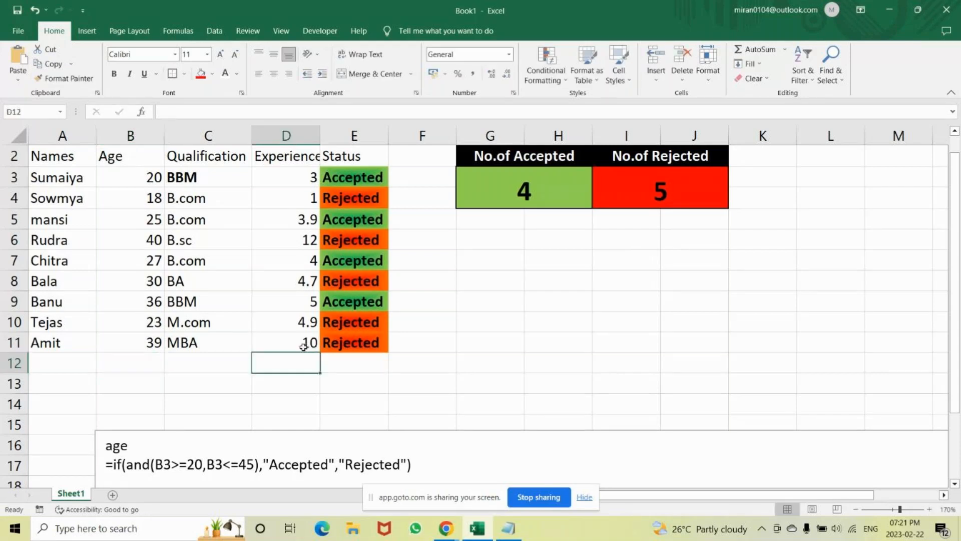
left_click(386, 344)
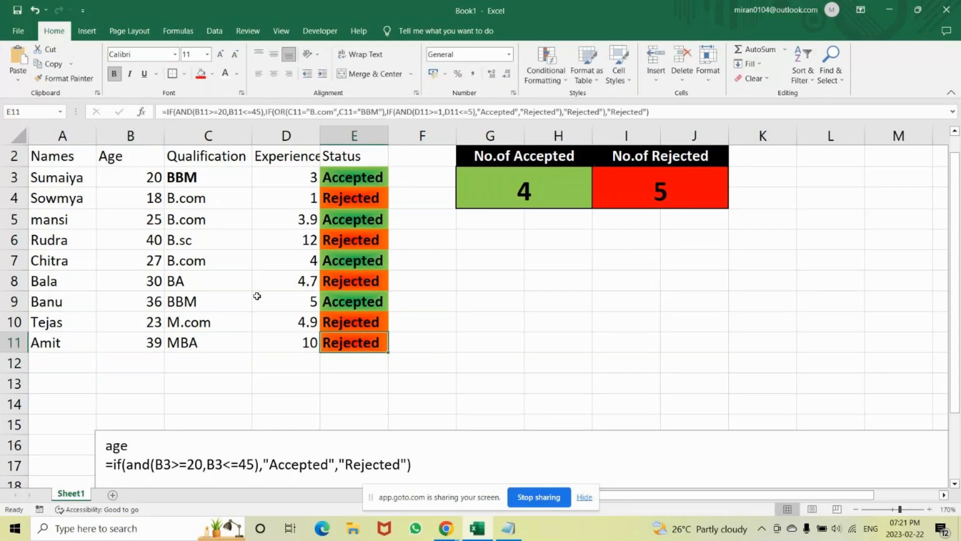
left_click(206, 324)
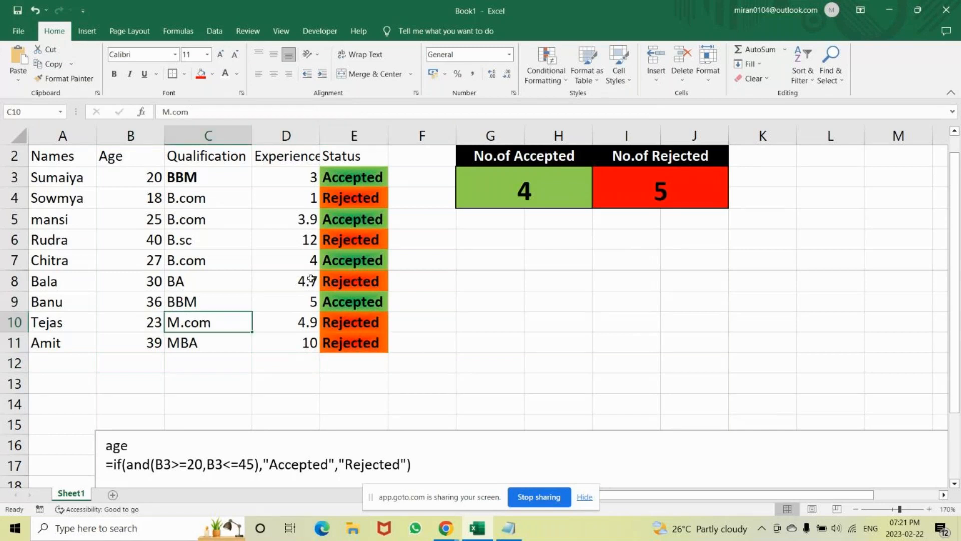
left_click(280, 219)
left_click(223, 238)
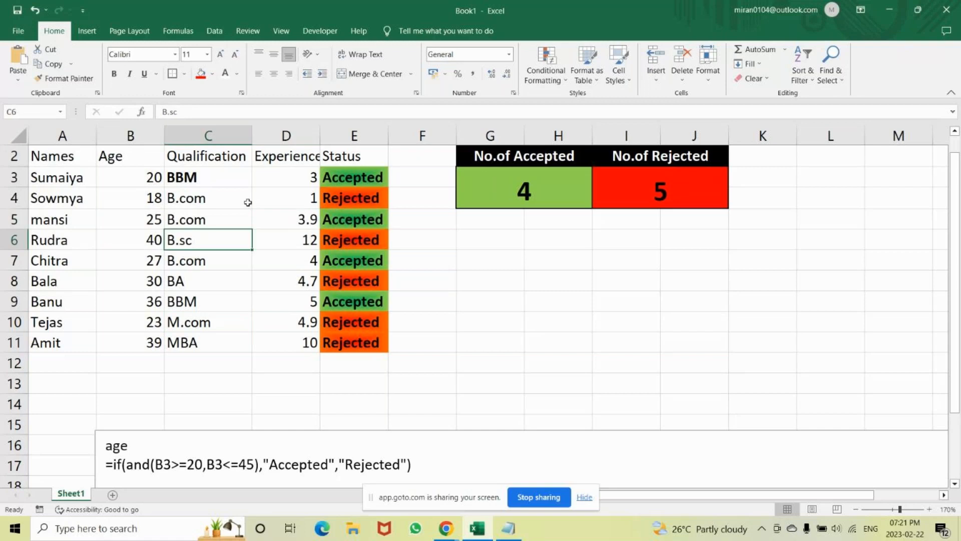
left_click(227, 200)
Test the Status formula in row 4 by entering the ages 18 and 19 for that candidate.
left_click(145, 197)
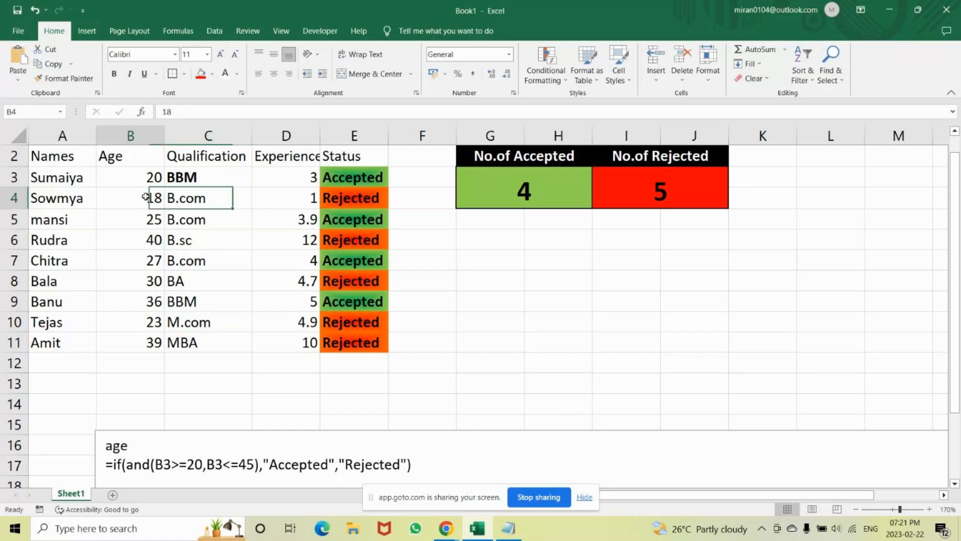
type("18")
key("Return")
left_click(146, 197)
type("1")
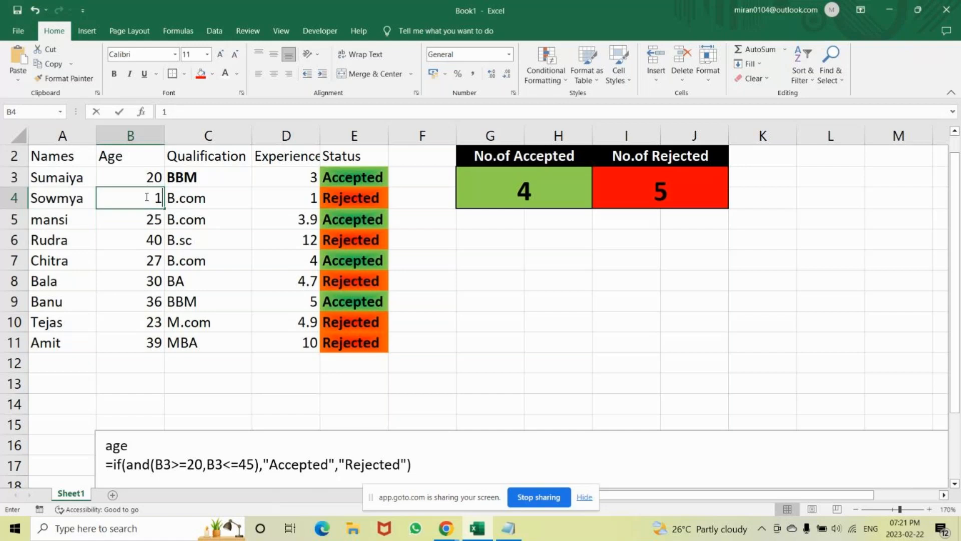
type("9")
key("Return")
Try the age 20 for the candidate in row 4, and set it back to 18.
left_click(145, 197)
type("20")
key("Return")
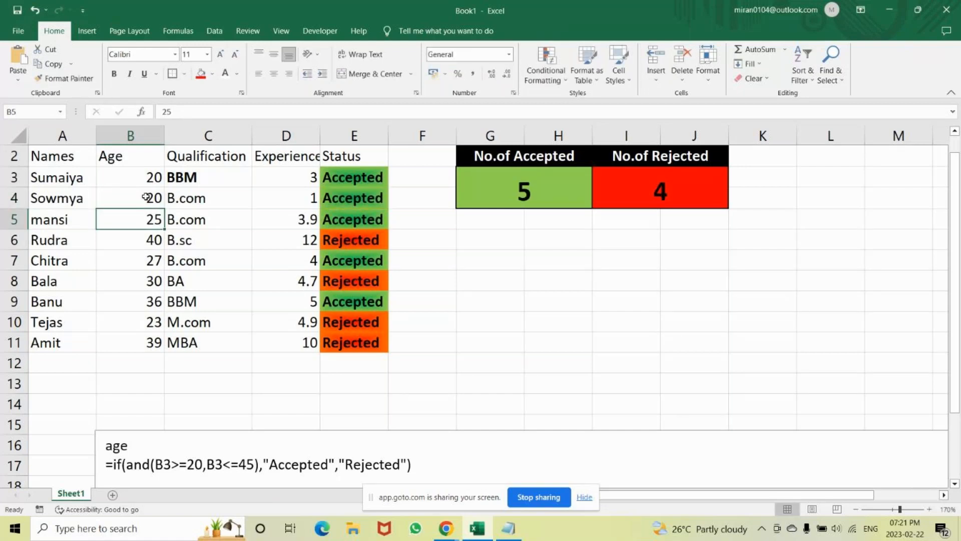
left_click(145, 197)
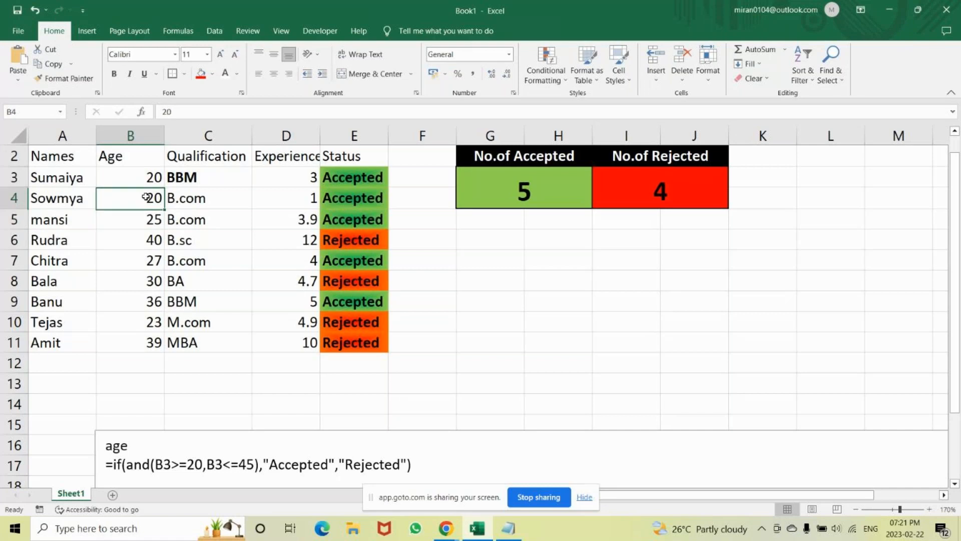
type("18")
key("Return")
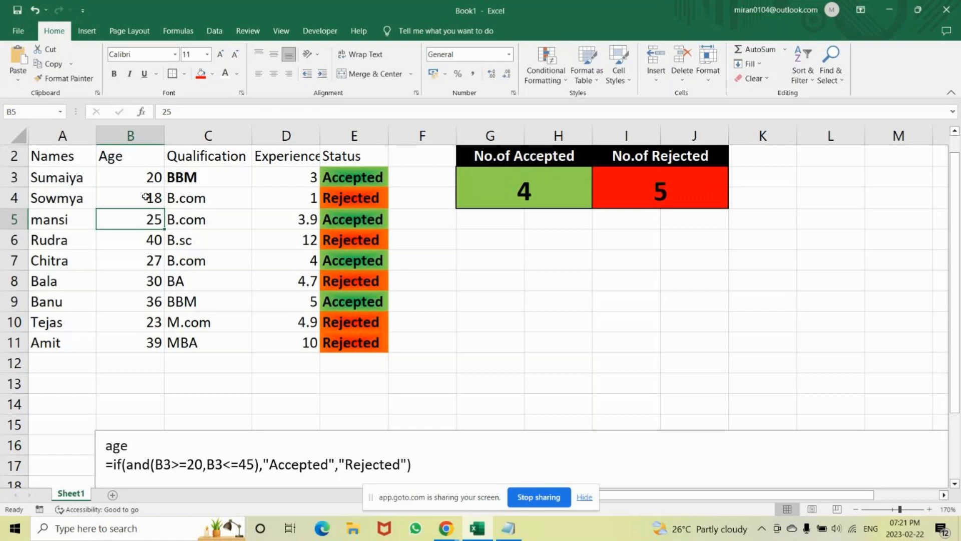
Set the age of the candidate in row 4 to 20.
left_click(145, 197)
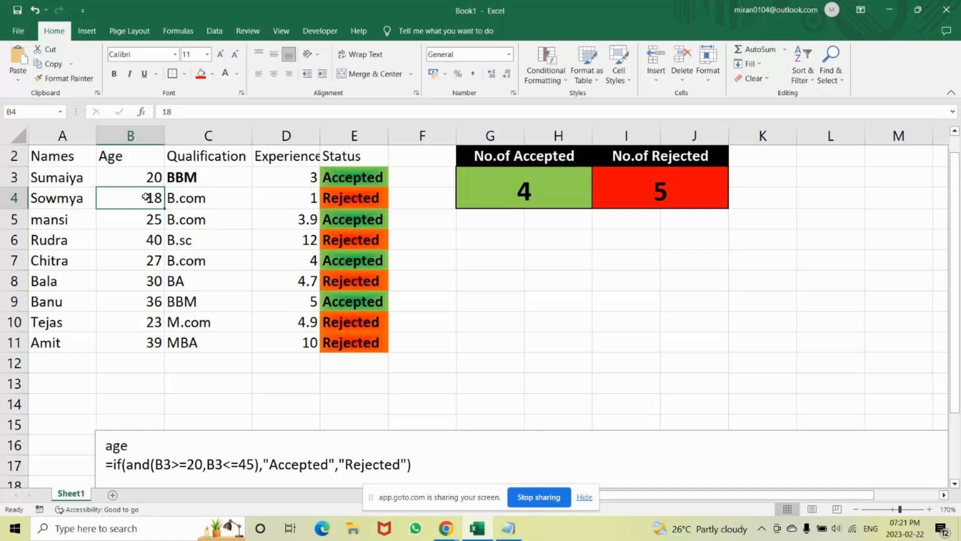
type("20")
key("Return")
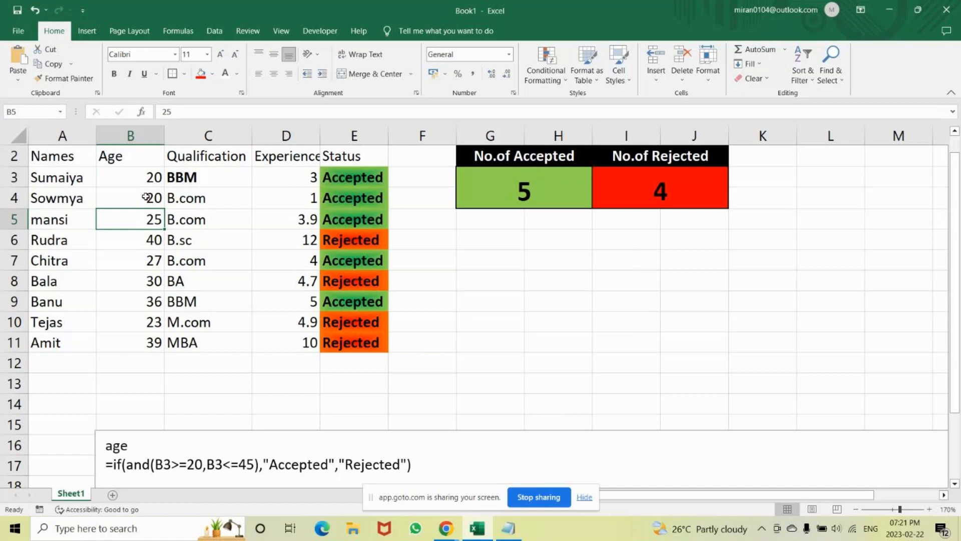
Test the Status formula in row 5 by setting that candidate's experience to 6.
key("Right")
key("Right")
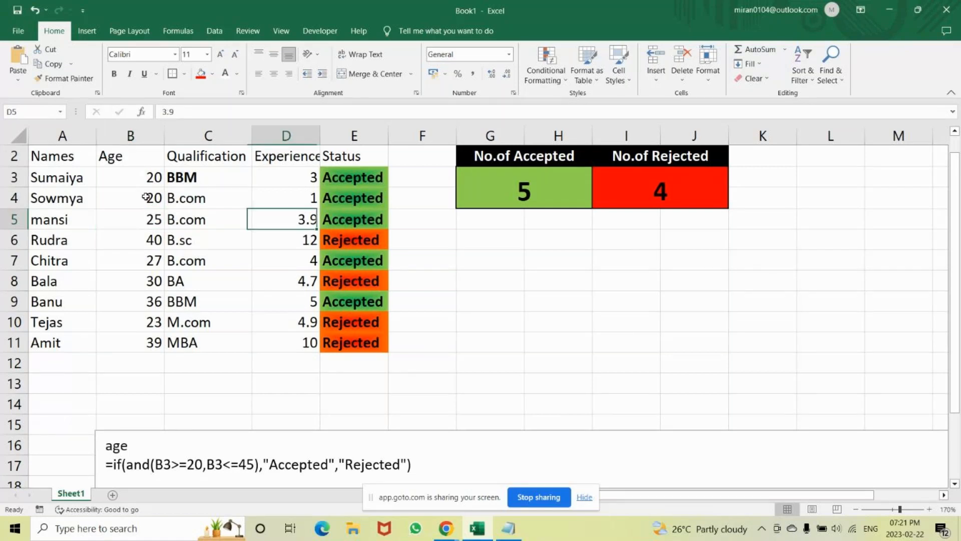
type("6")
key("Return")
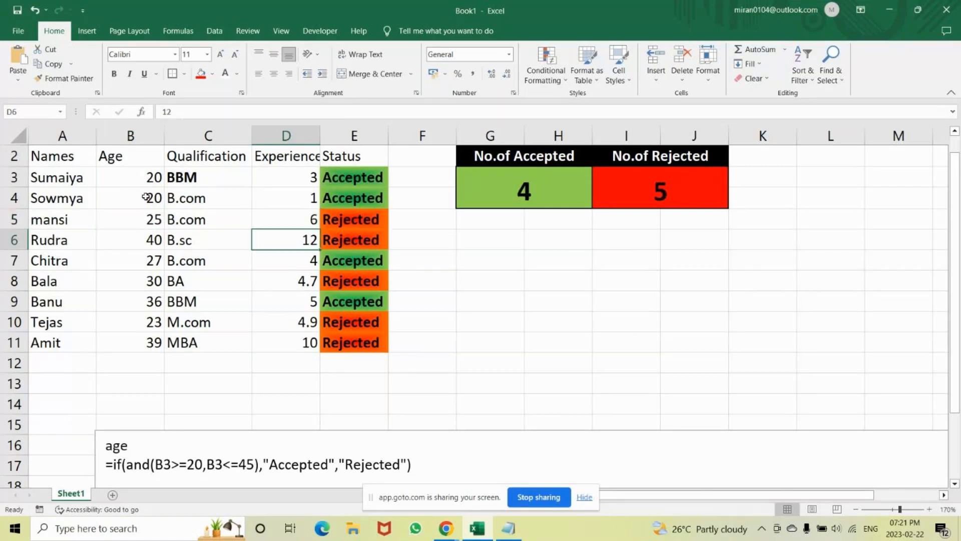
Try the age 21 for the candidate in row 5, and set it back to 25.
left_click(137, 215)
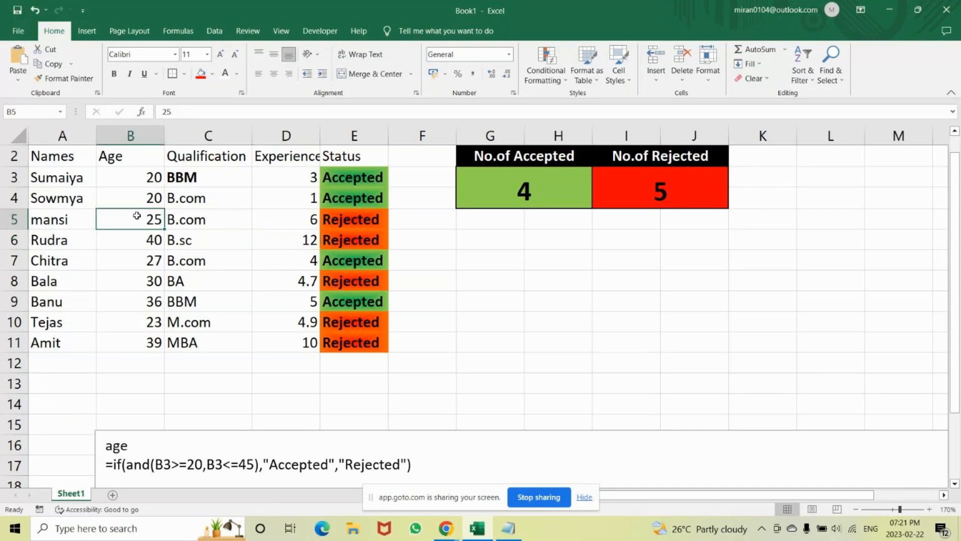
type("21")
key("Return")
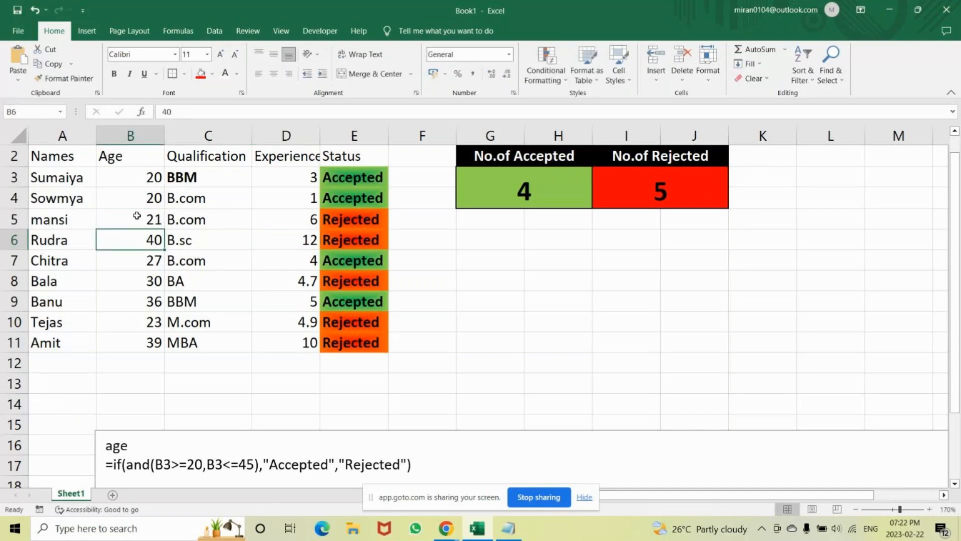
left_click(136, 216)
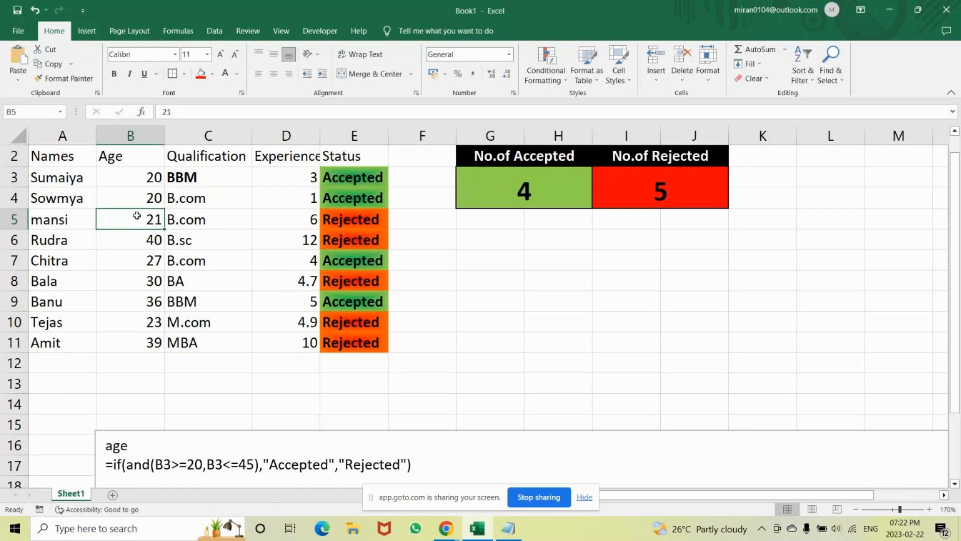
type("25")
key("Return")
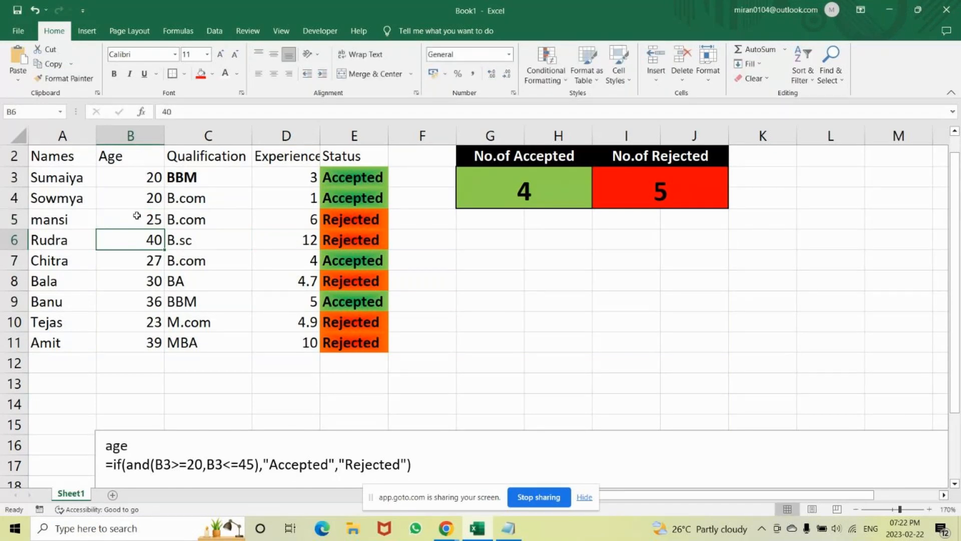
Set the experience of the candidate in row 5 to 3.7.
left_click(304, 216)
type("3.")
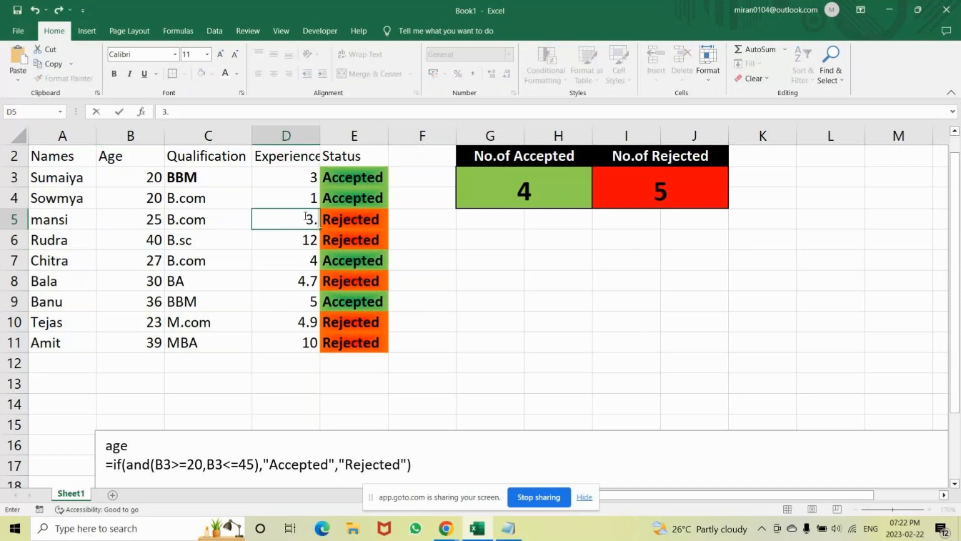
type("7")
key("Return")
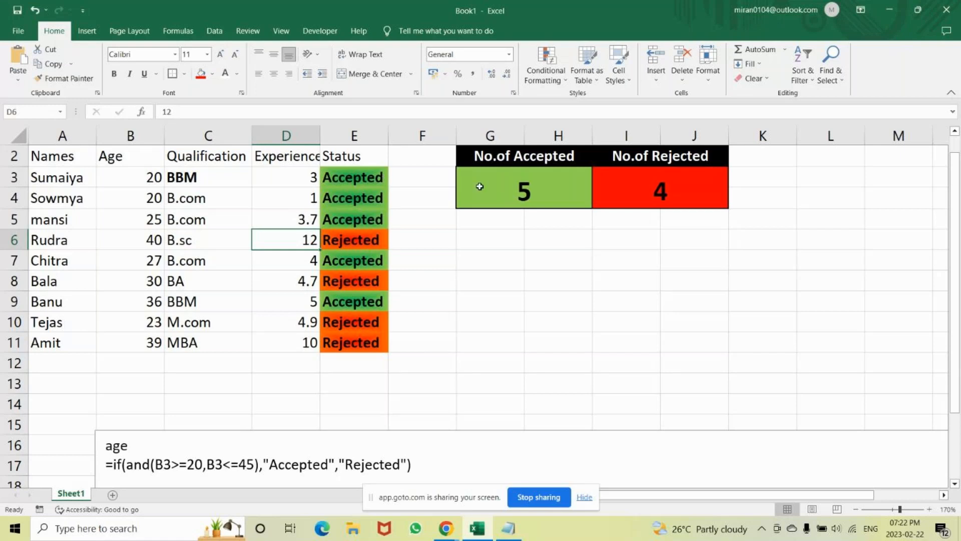
Examine the accepted count's formula and the "No.of Accepted" and "No.of Rejected" summary block.
left_click(496, 174)
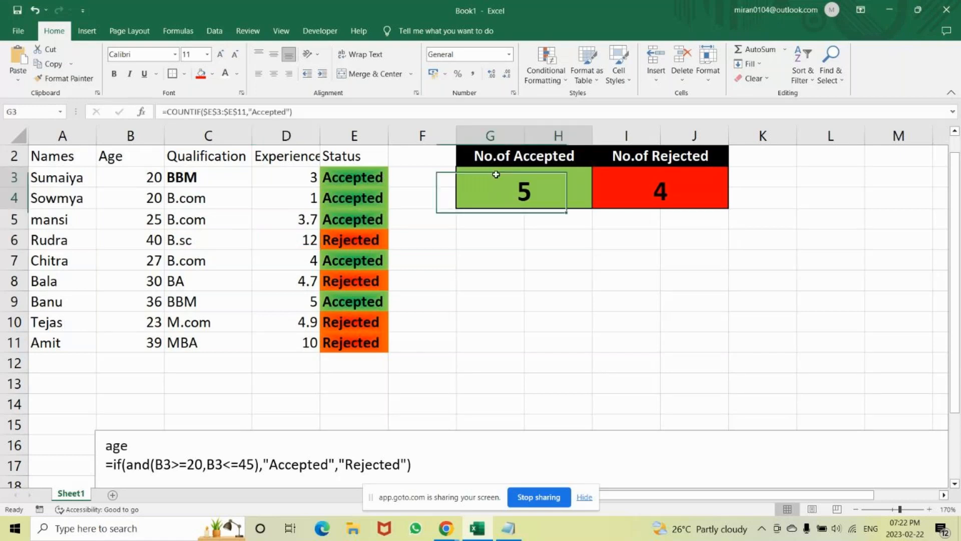
left_click_drag(493, 157, 639, 189)
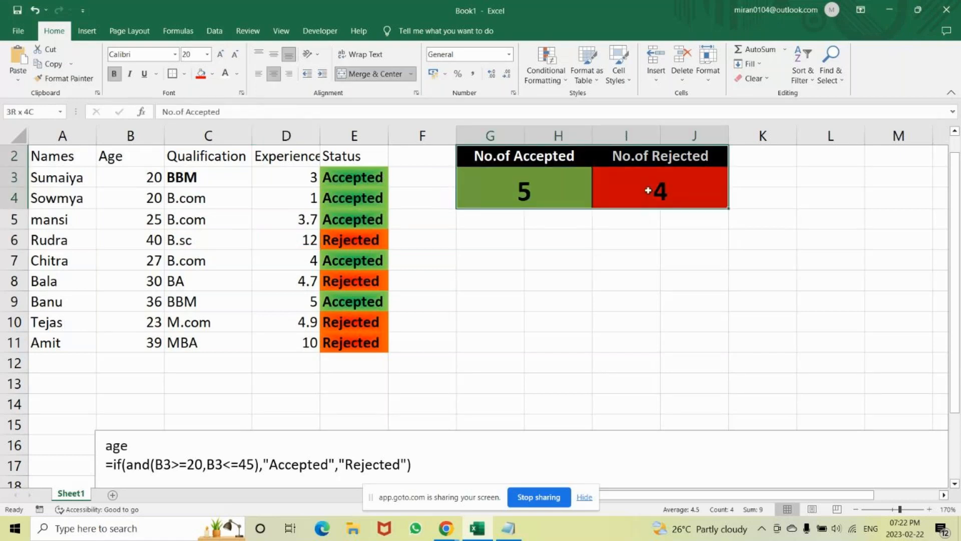
left_click(602, 253)
left_click_drag(508, 156, 661, 194)
left_click_drag(558, 239, 522, 161)
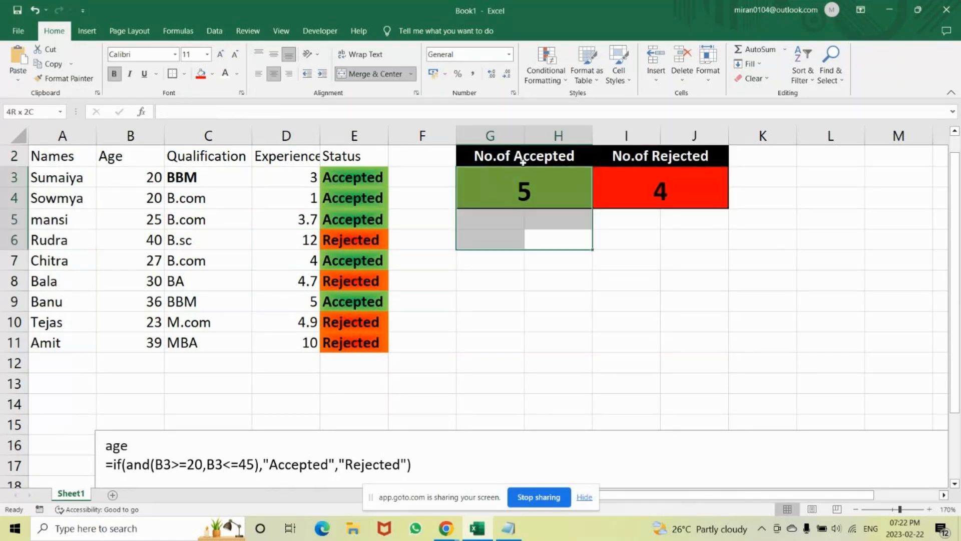
left_click(523, 161)
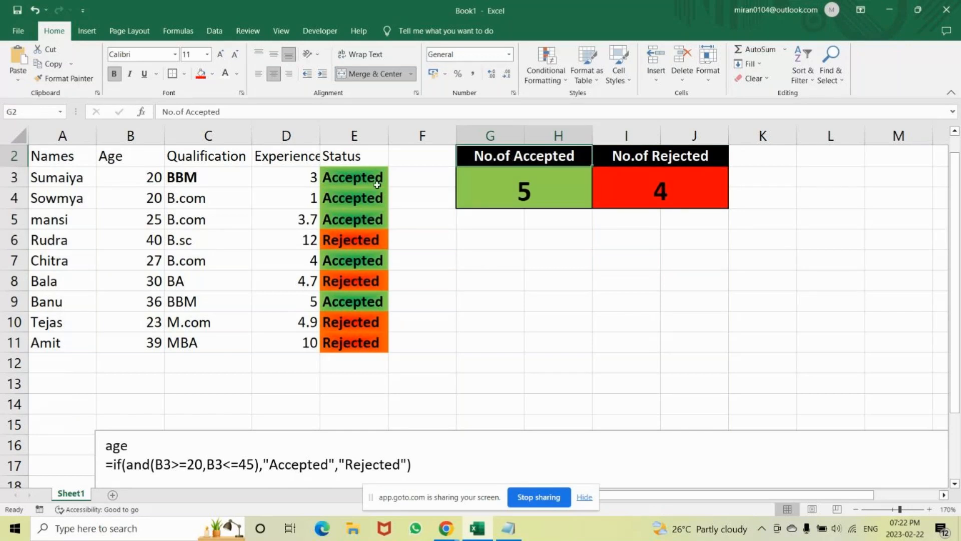
left_click(654, 245)
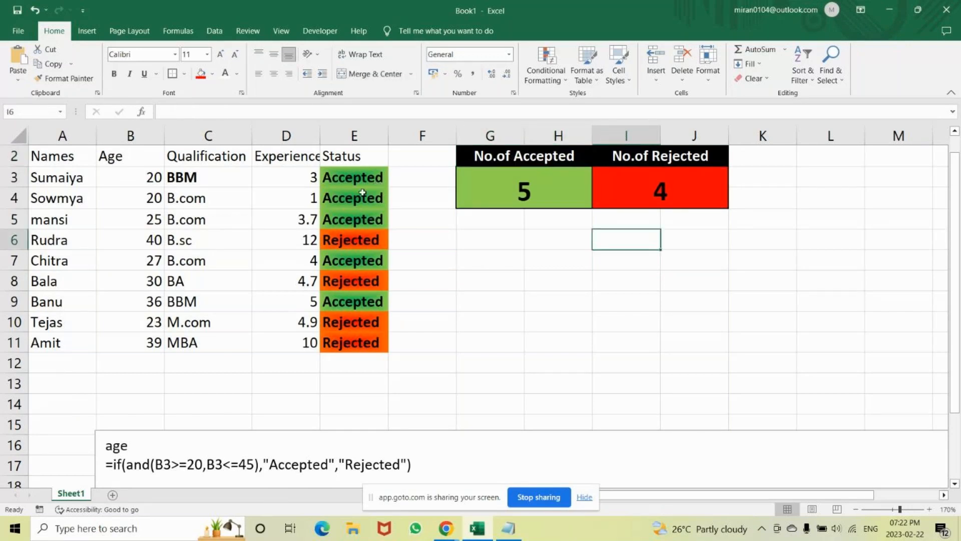
Insert the recommended Clustered Column chart of the Status results on a new sheet, close its field list, and return to Sheet1.
left_click_drag(361, 183, 353, 344)
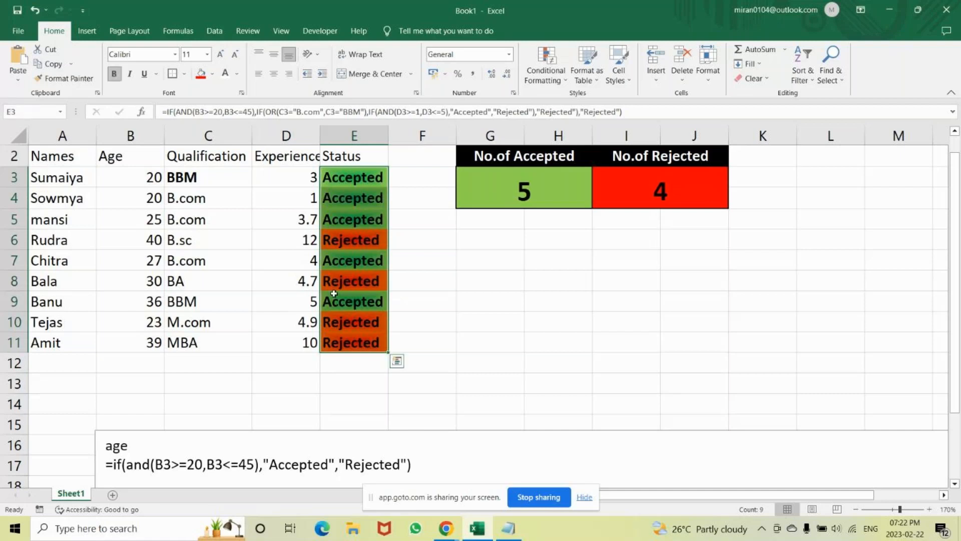
left_click(86, 33)
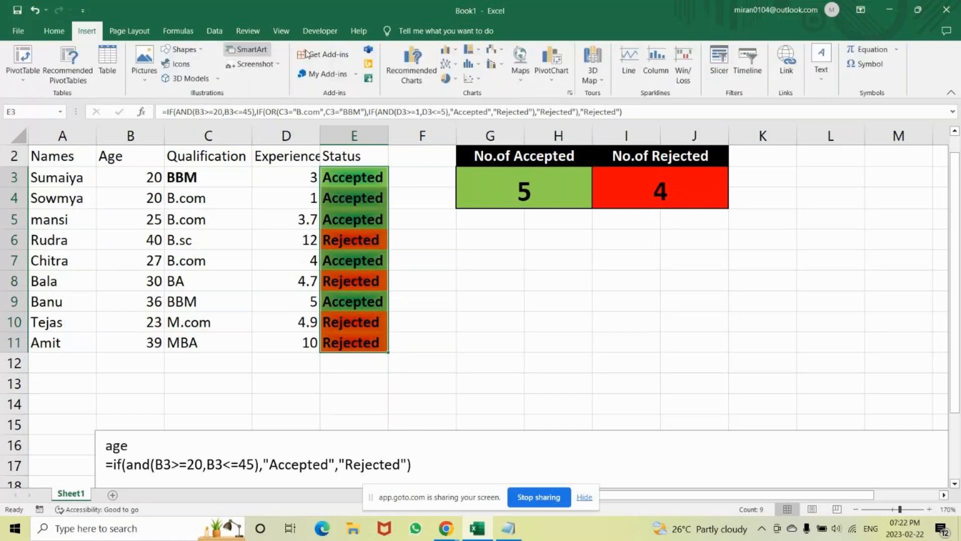
left_click(415, 64)
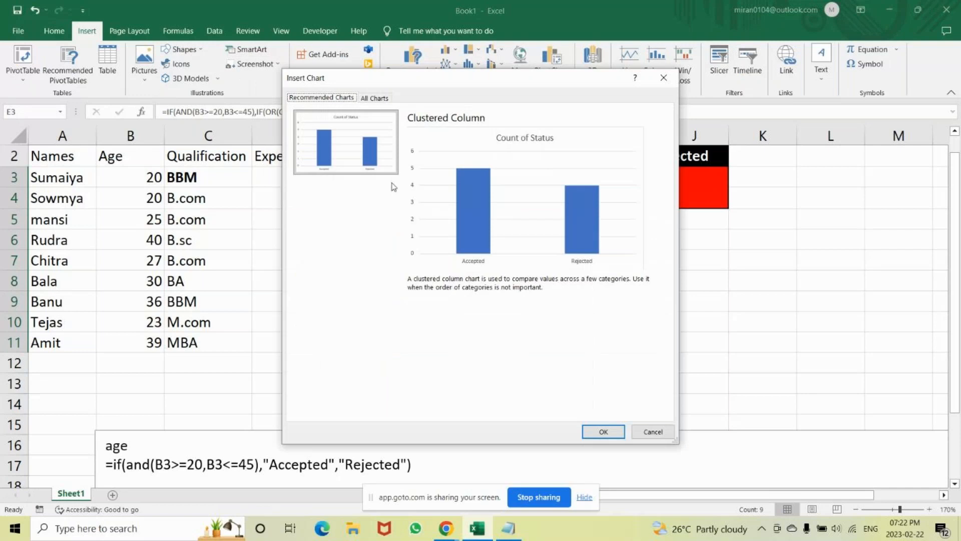
left_click(602, 432)
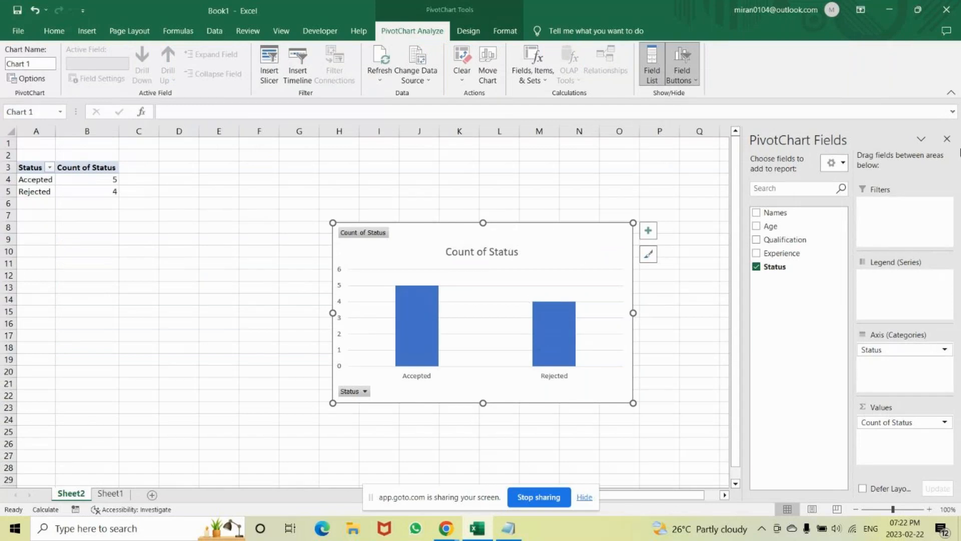
left_click(946, 140)
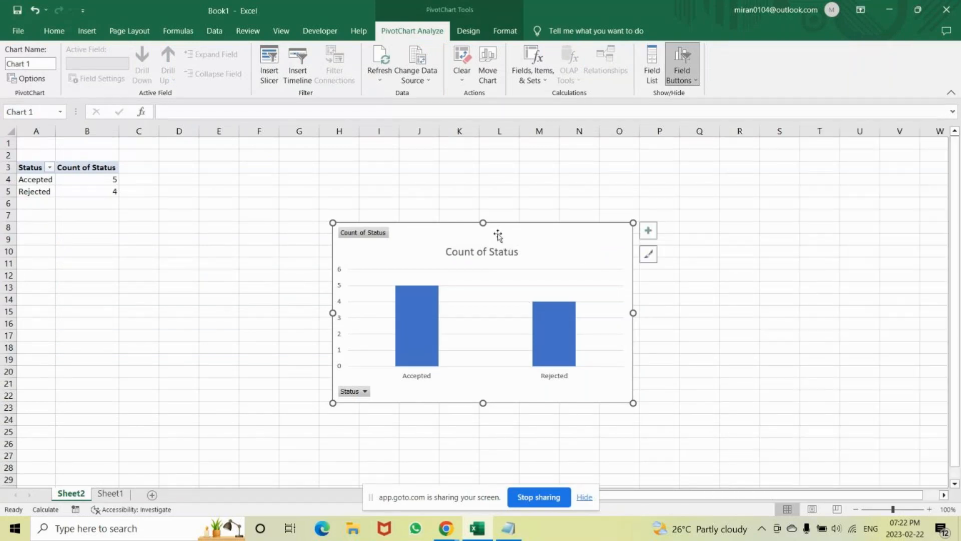
left_click(115, 494)
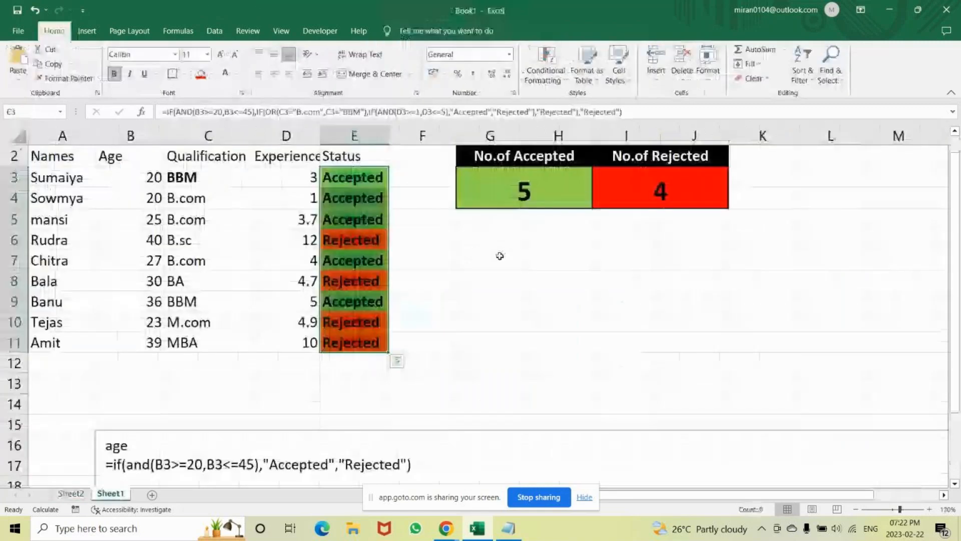
left_click(472, 245)
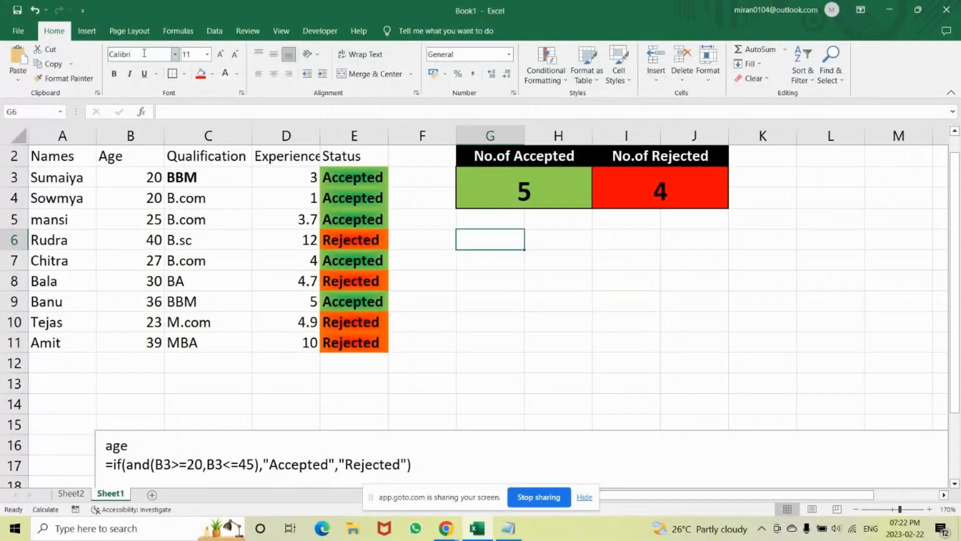
Create a PivotChart from the Status results in the existing worksheet, with Sheet1 cell G6 as its location.
left_click_drag(351, 178, 353, 341)
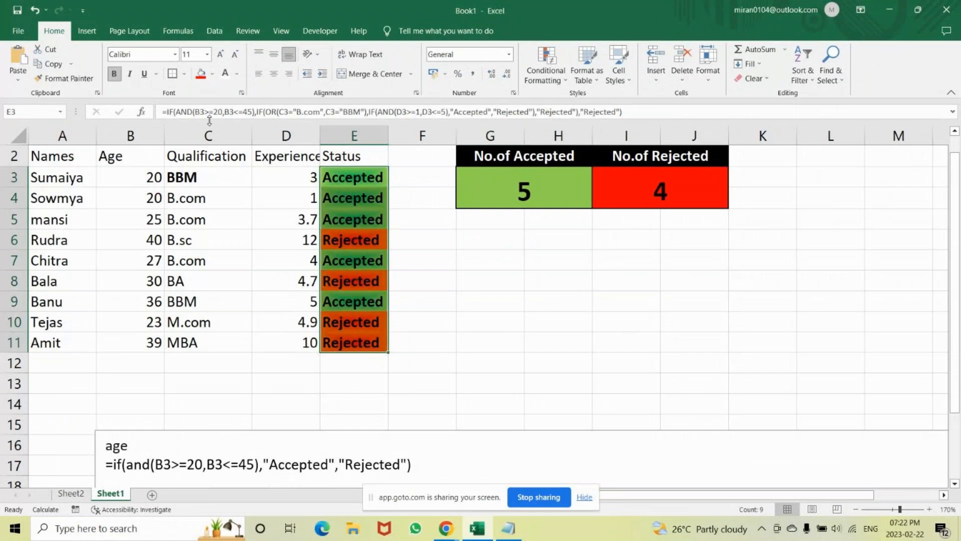
left_click(86, 30)
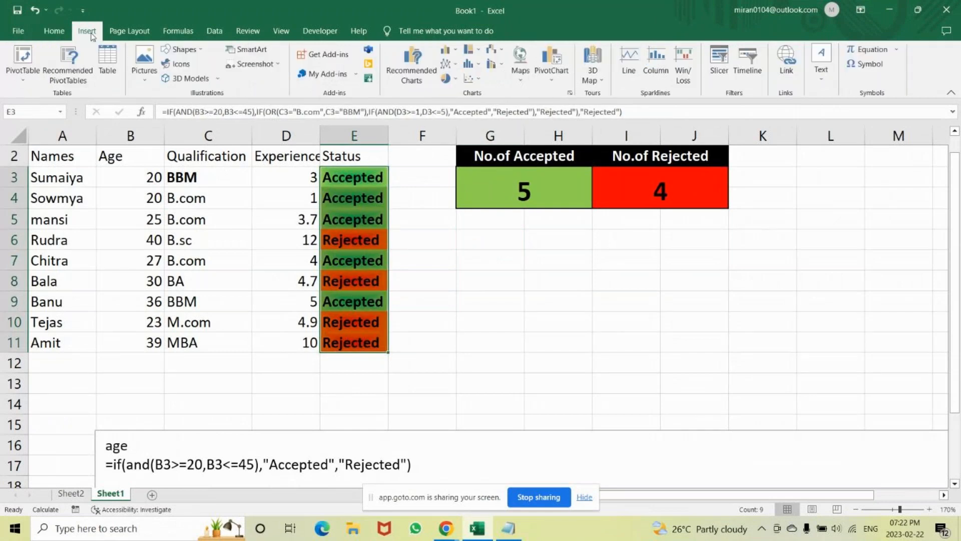
left_click(555, 79)
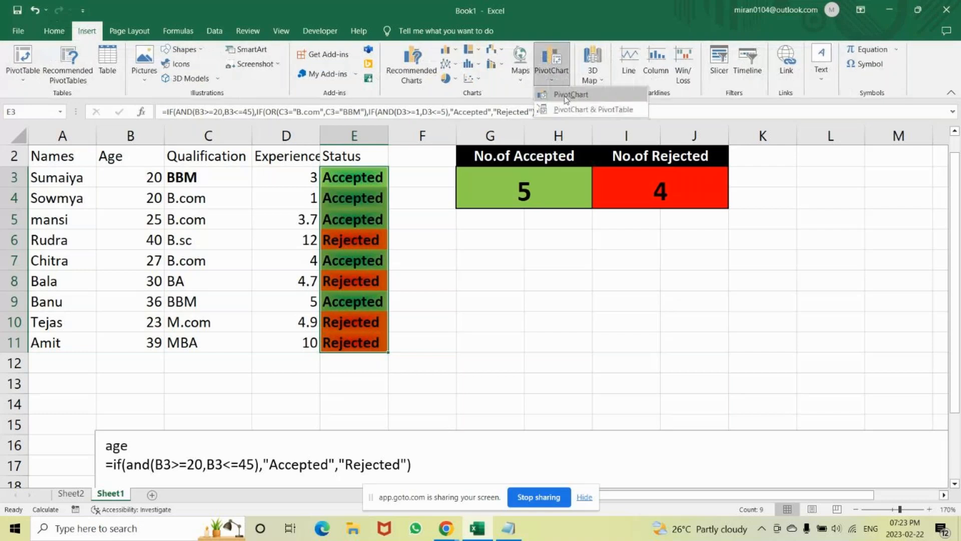
left_click(566, 96)
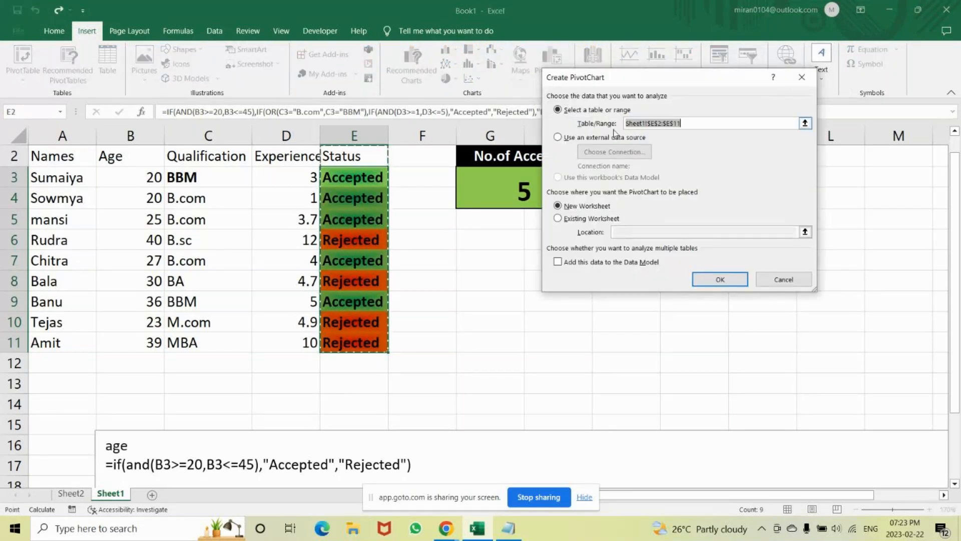
left_click(558, 219)
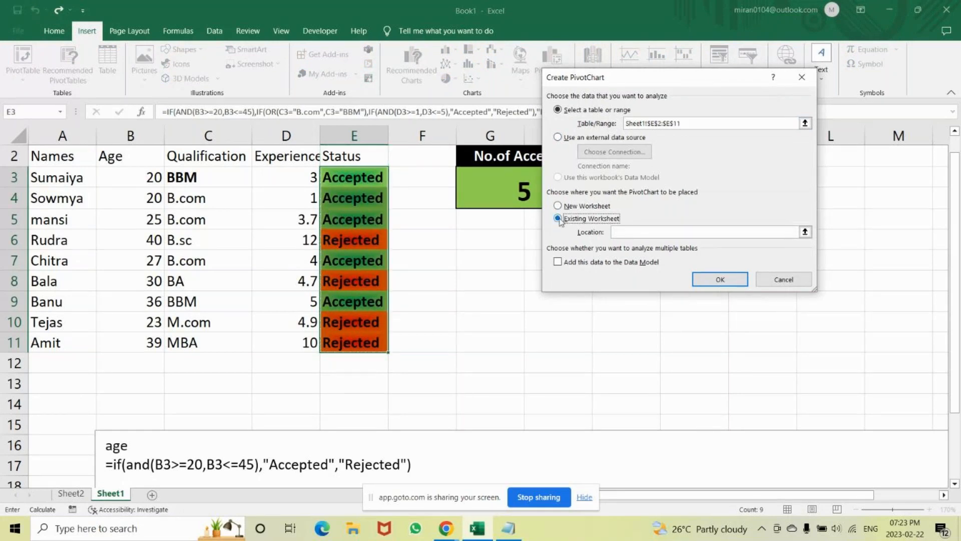
left_click_drag(614, 81, 733, 73)
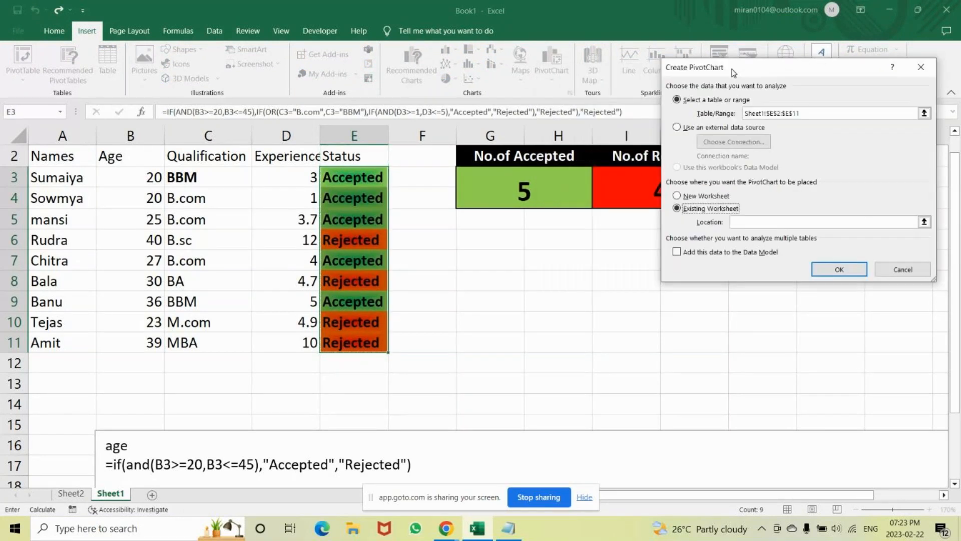
left_click(478, 240)
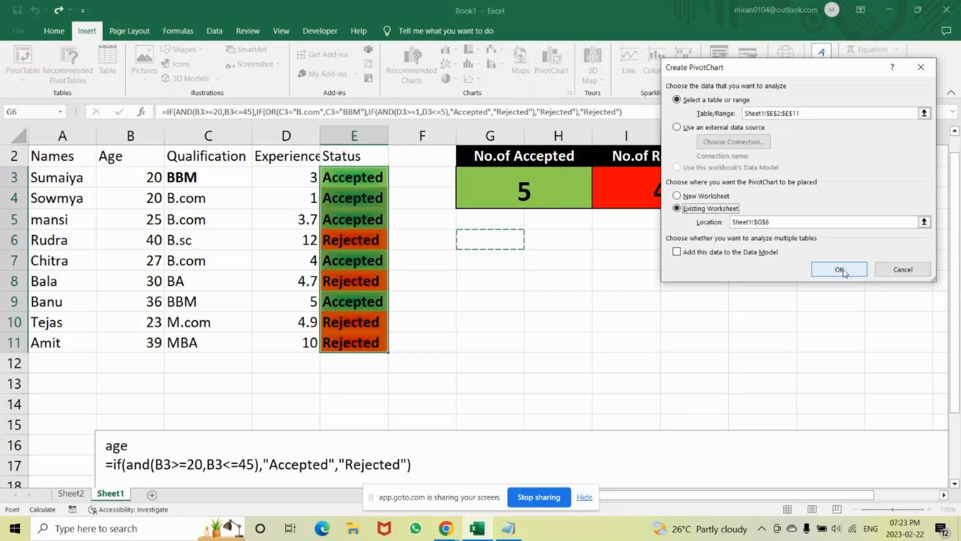
left_click(839, 270)
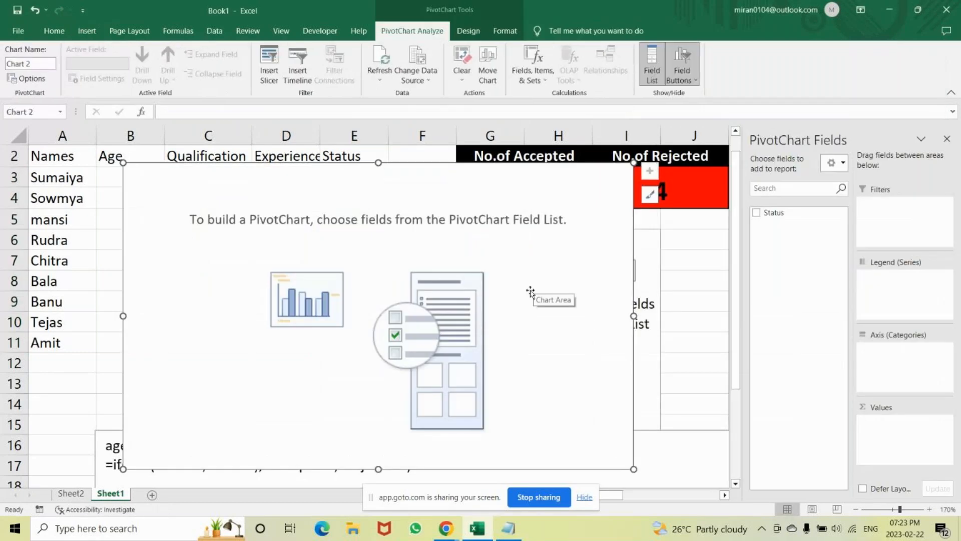
Shrink the PivotChart, position it below the accepted and rejected totals, and add the Status field as its axis category.
left_click_drag(633, 469, 551, 353)
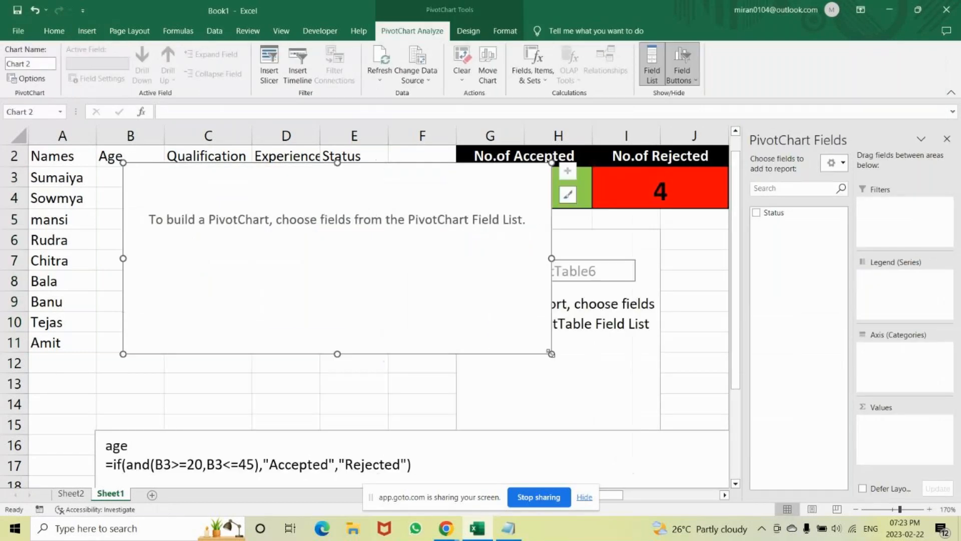
left_click_drag(360, 183, 696, 240)
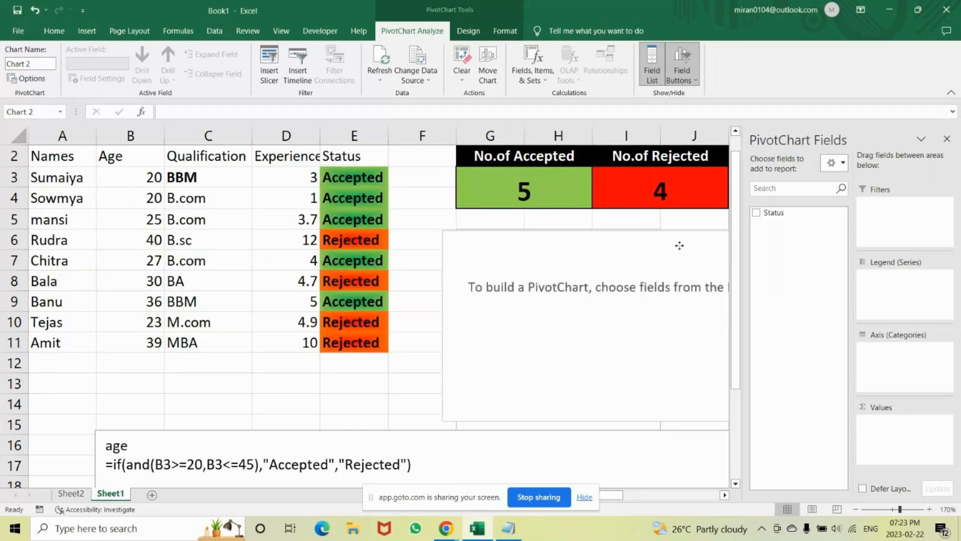
left_click(756, 212)
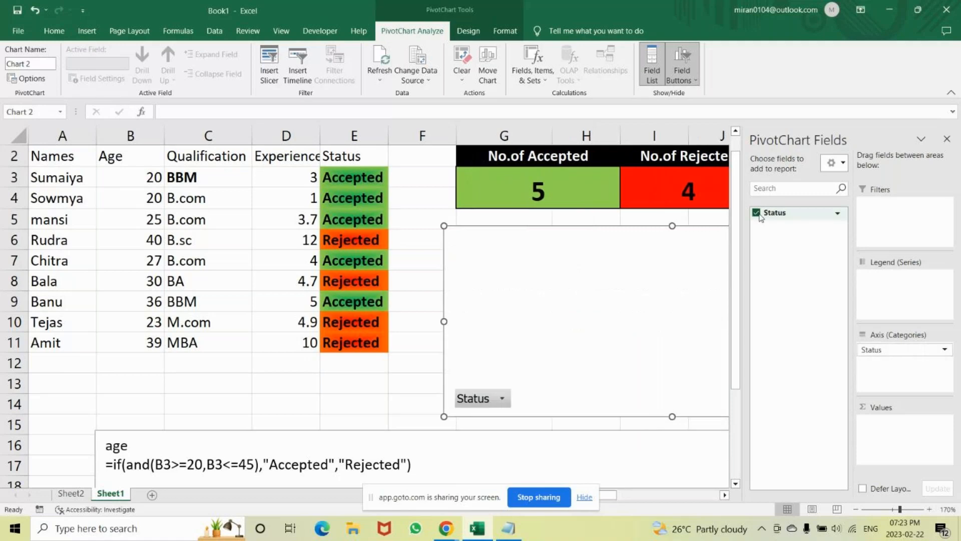
left_click(947, 139)
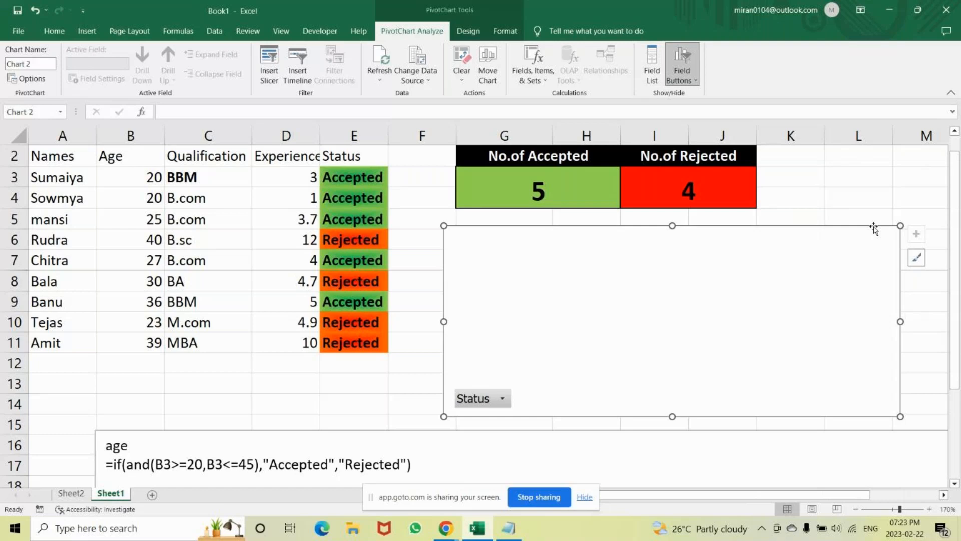
left_click_drag(899, 225, 747, 238)
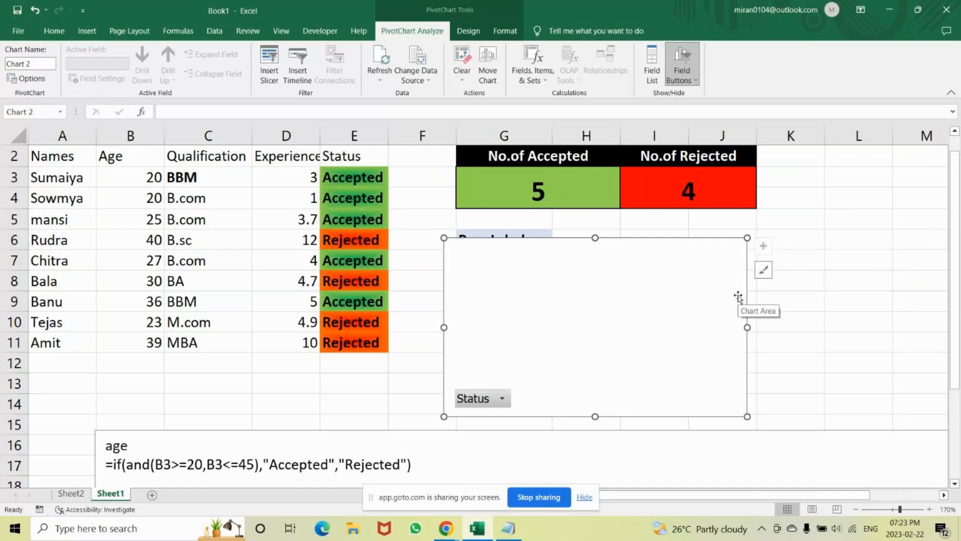
Undo the PivotChart's field, layout changes and insertion on Sheet1.
key("ctrl+z")
key("ctrl+z")
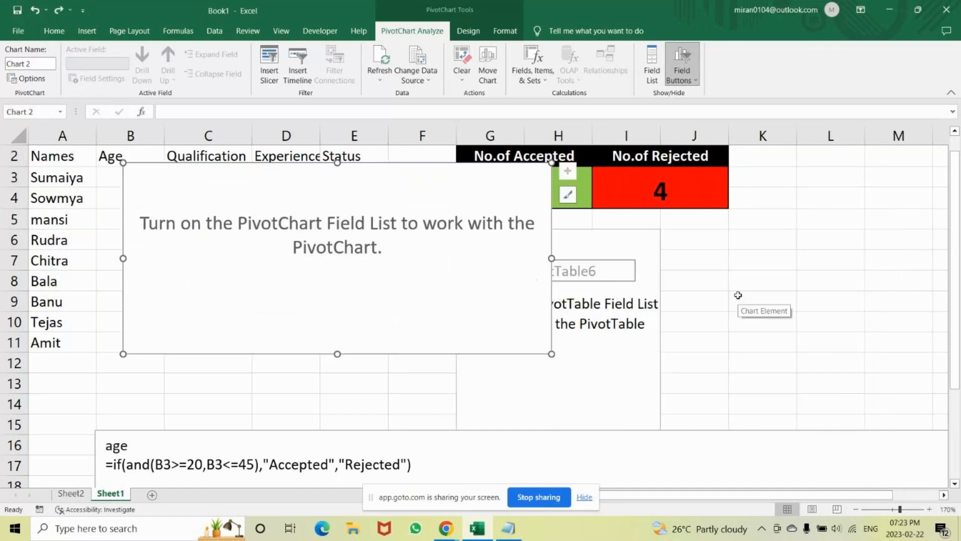
key("ctrl+z")
key("ctrl+z")
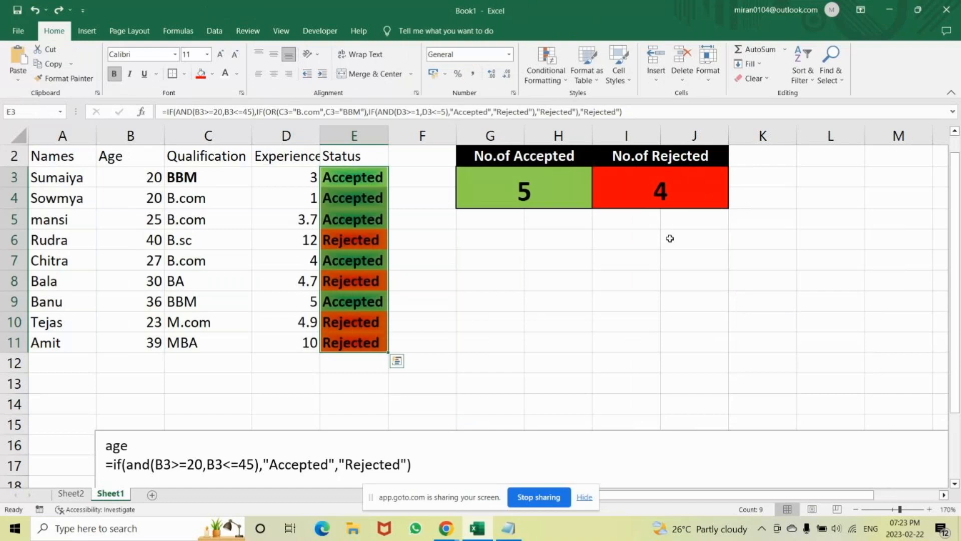
Insert an empty 2-D stacked column chart on Sheet1 with cell G6 selected.
left_click(471, 239)
left_click(88, 31)
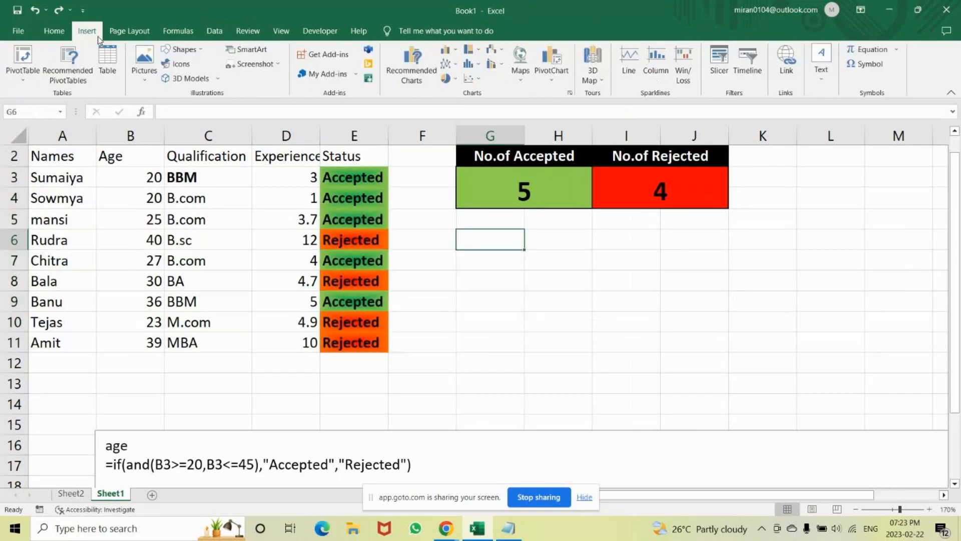
left_click(444, 51)
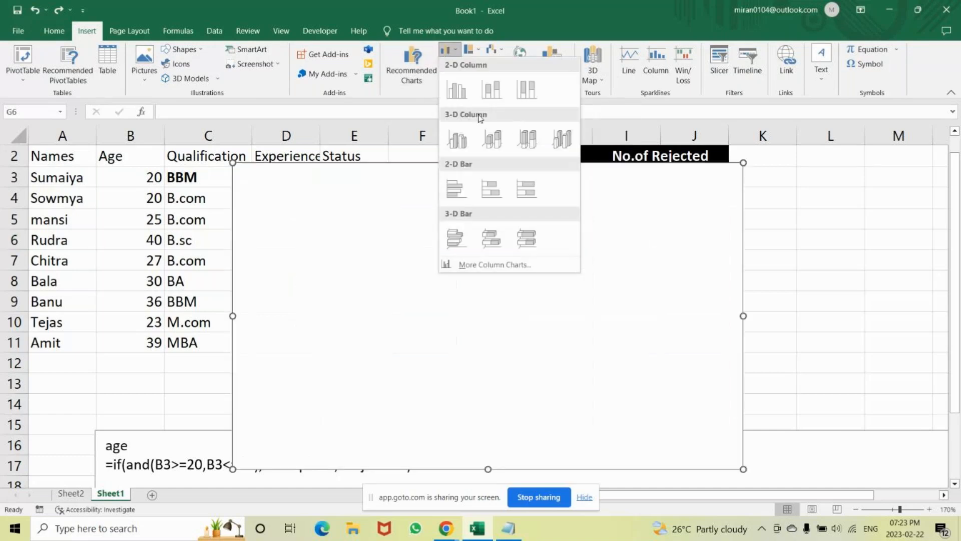
left_click(491, 90)
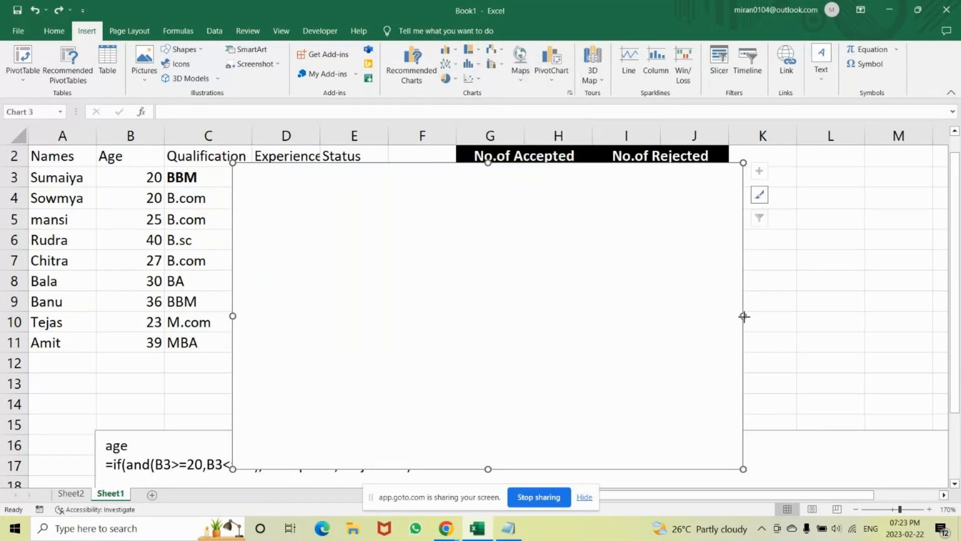
Narrow the empty column chart and move it below the "No.of Accepted" and "No.of Rejected" totals.
left_click_drag(744, 317, 640, 316)
left_click_drag(554, 242, 737, 280)
left_click_drag(737, 280, 720, 233)
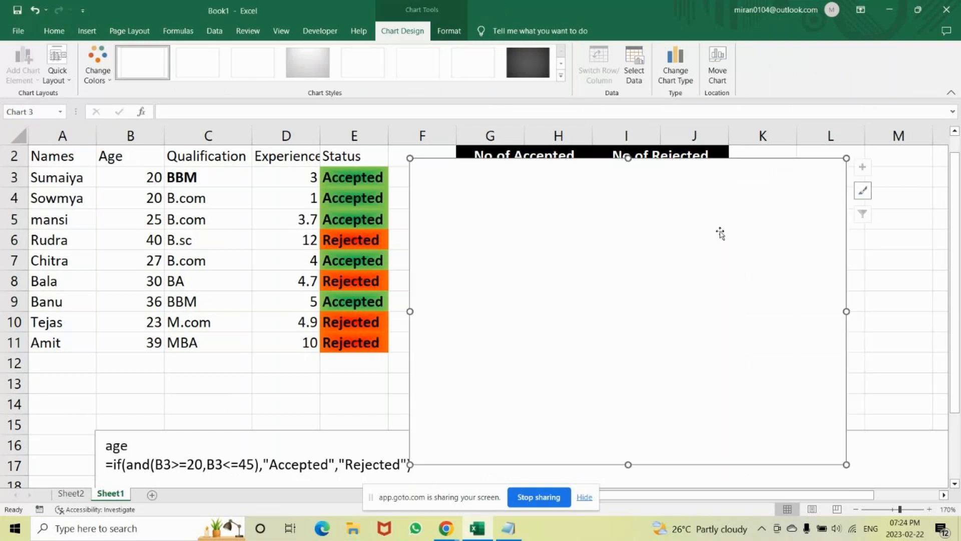
left_click_drag(849, 309, 793, 310)
left_click_drag(664, 232, 684, 310)
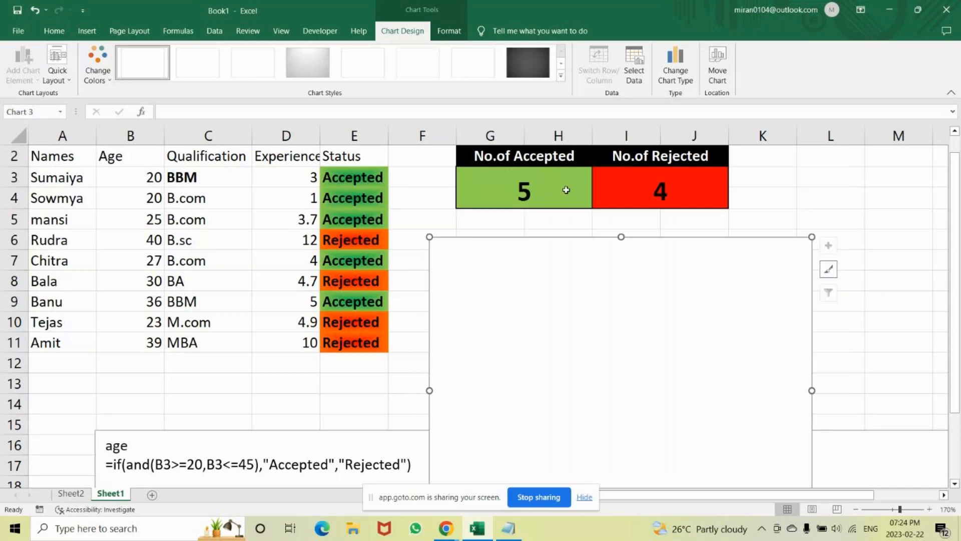
Undo the empty column chart's moves, resizing and insertion.
left_click(537, 187)
key("shift+Right")
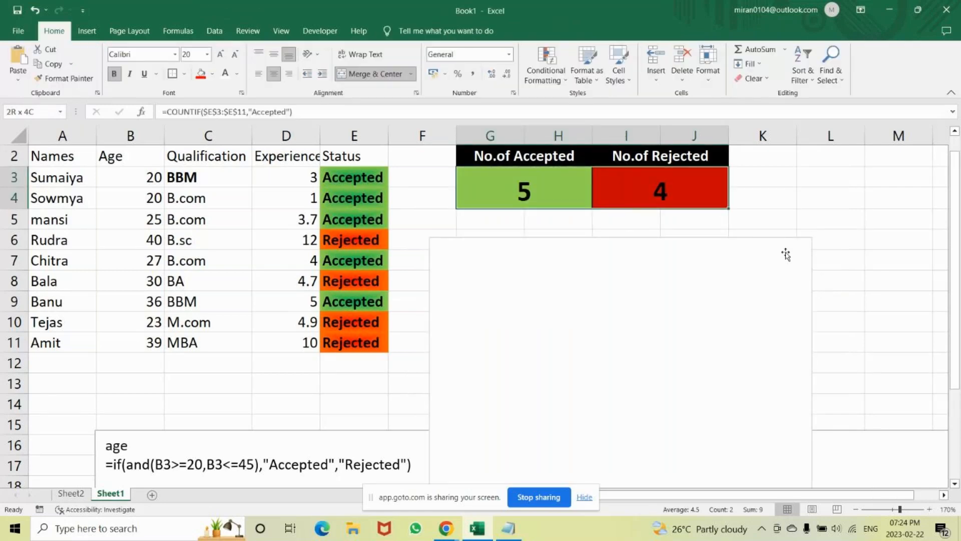
key("ctrl+z")
key("ctrl+z")
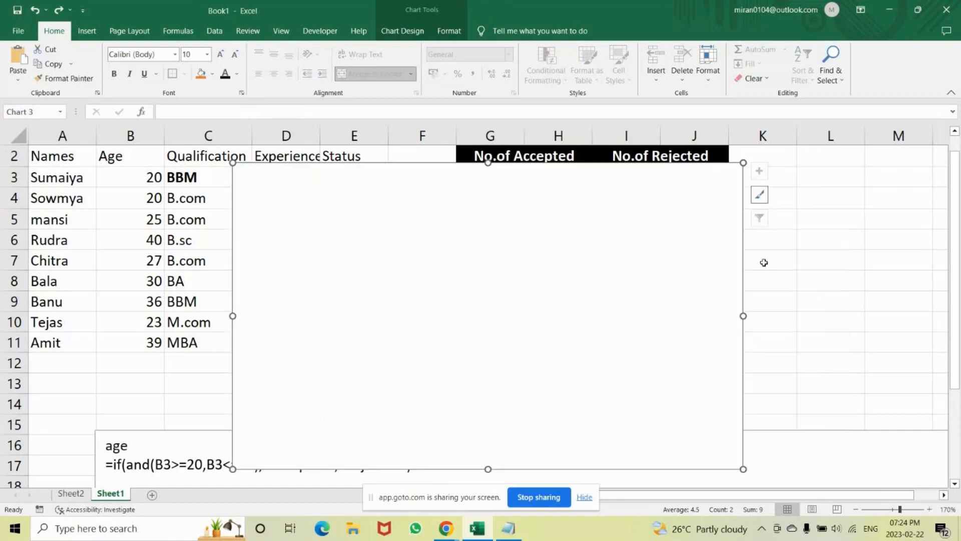
key("ctrl+z")
left_click(584, 227)
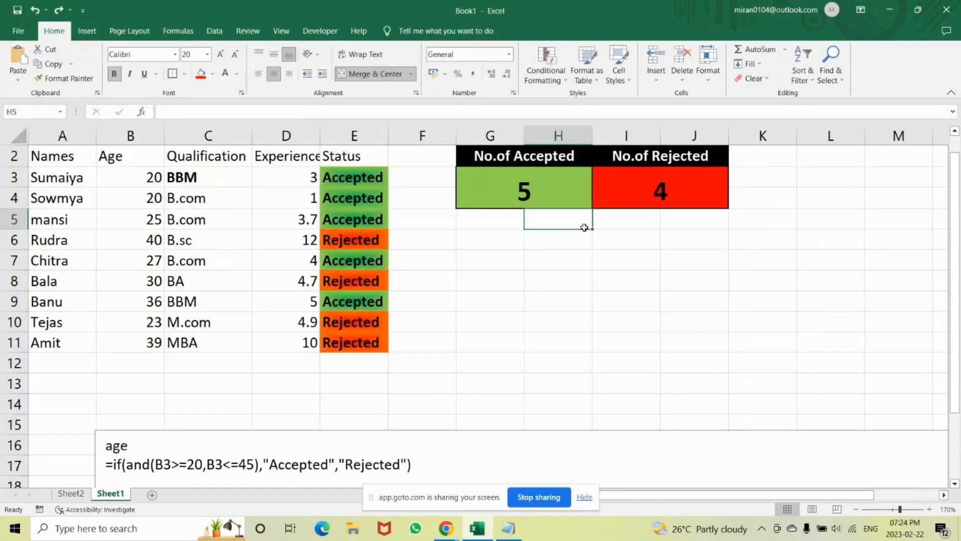
left_click(522, 190)
left_click_drag(522, 191, 614, 191)
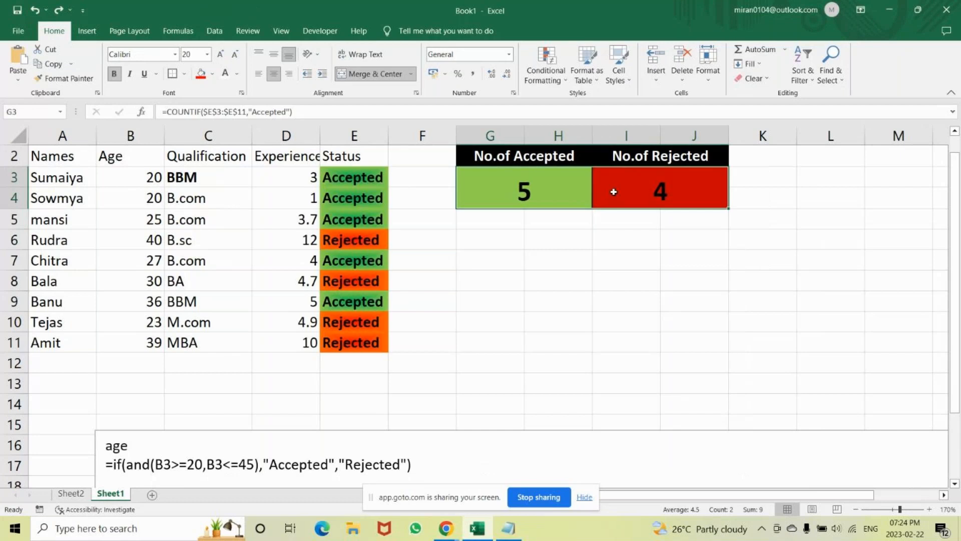
left_click(522, 156)
left_click_drag(521, 157, 687, 176)
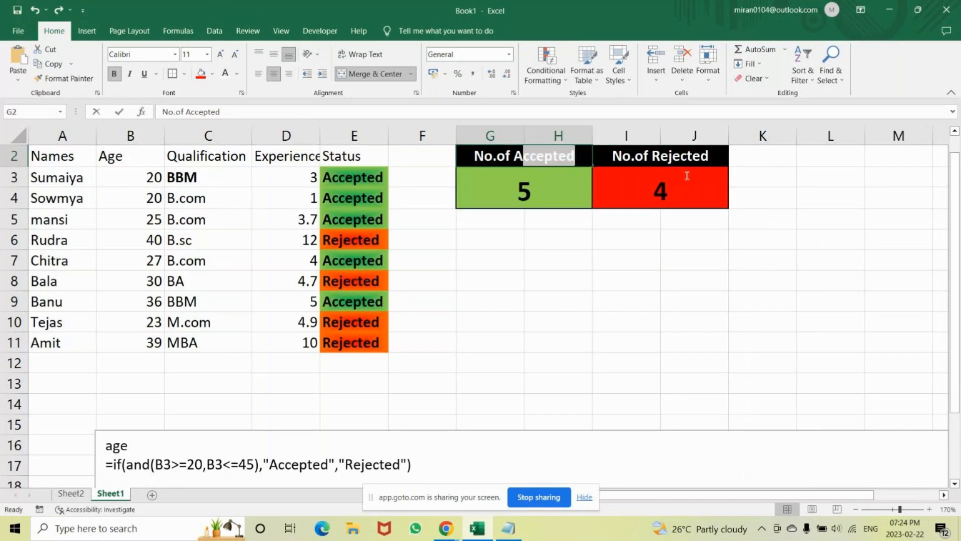
double_click(687, 190)
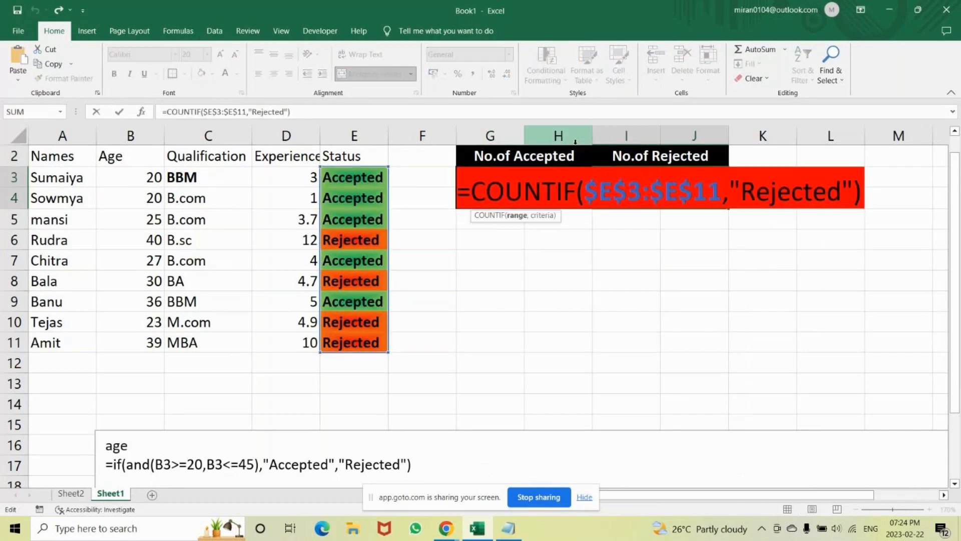
key("Return")
Insert a 2-D stacked column chart from the "No.of Accepted" and "No.of Rejected" totals block on Sheet1.
left_click_drag(533, 147, 523, 161)
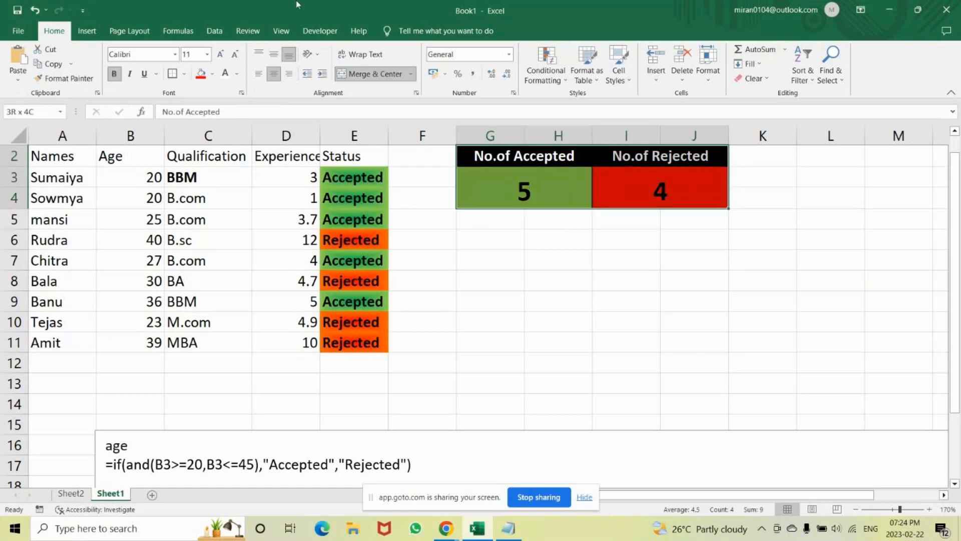
left_click(87, 31)
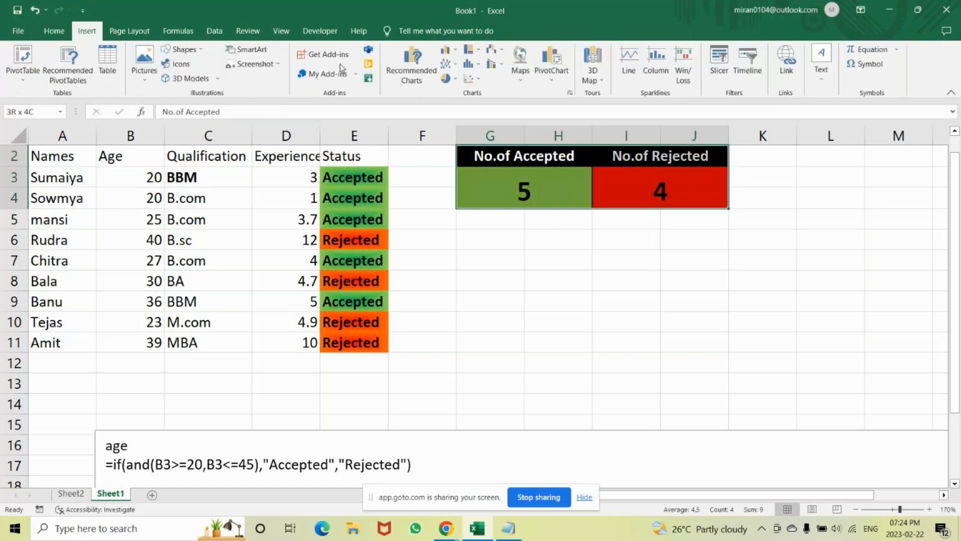
left_click(447, 56)
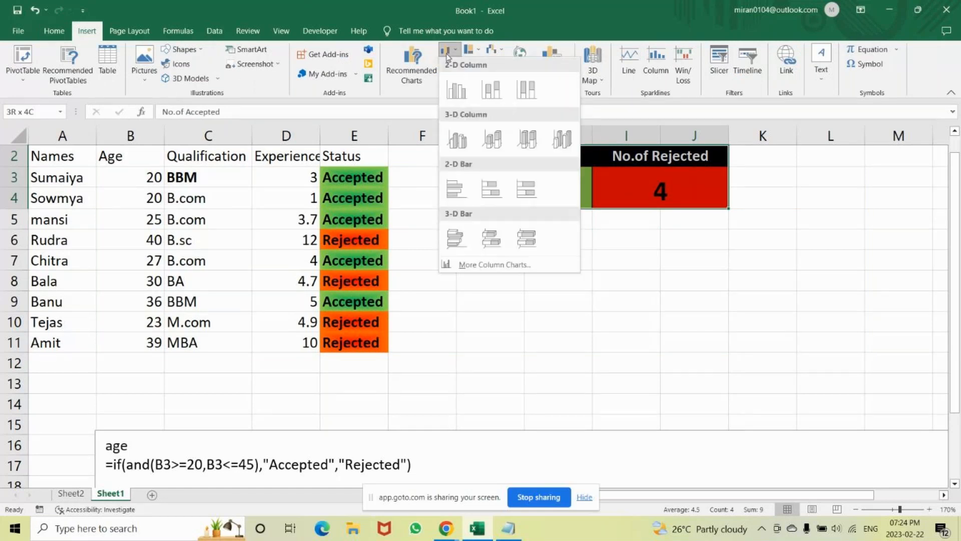
left_click(499, 96)
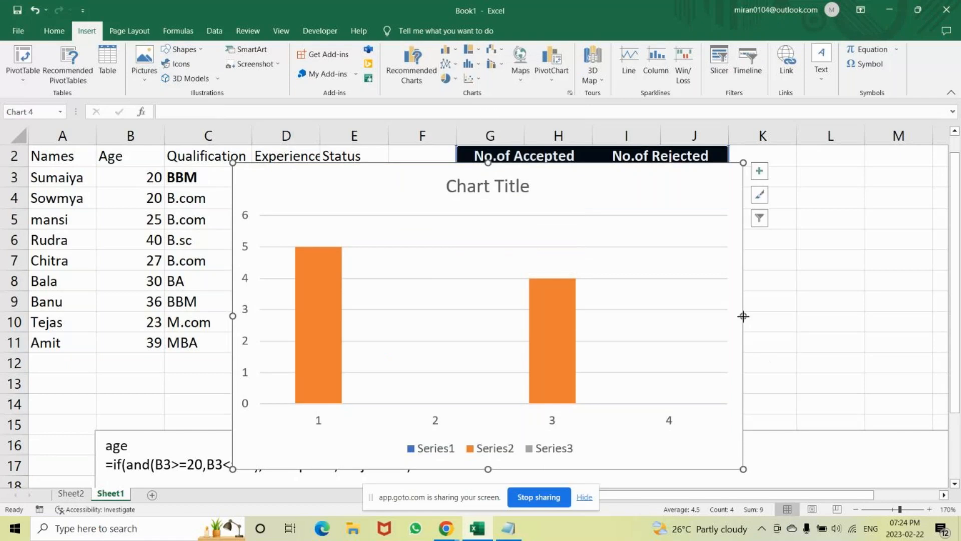
Narrow the stacked column chart from both sides and nudge its plot area slightly down.
left_click_drag(743, 316, 626, 316)
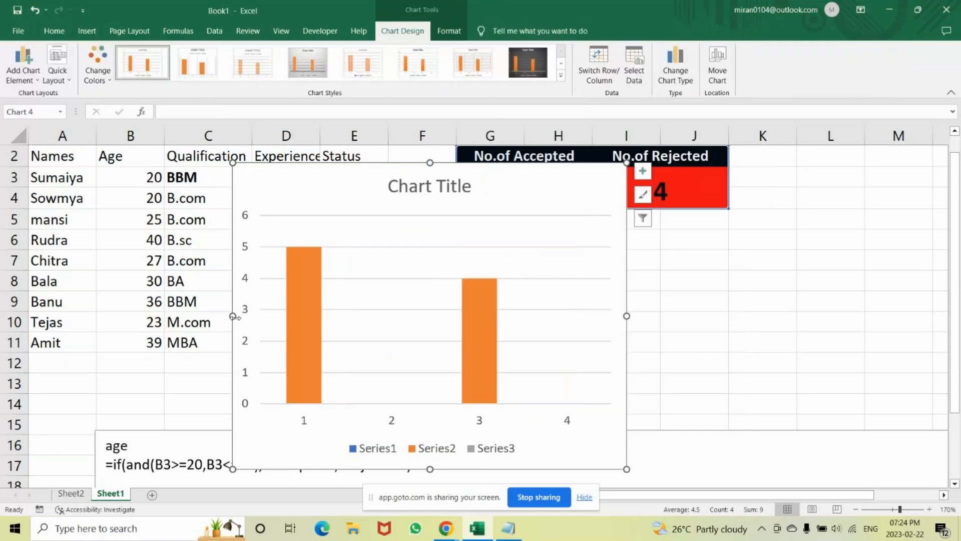
left_click_drag(234, 317, 343, 328)
left_click_drag(457, 225, 506, 240)
Hide the chart's primary horizontal and primary vertical axes.
left_click(643, 174)
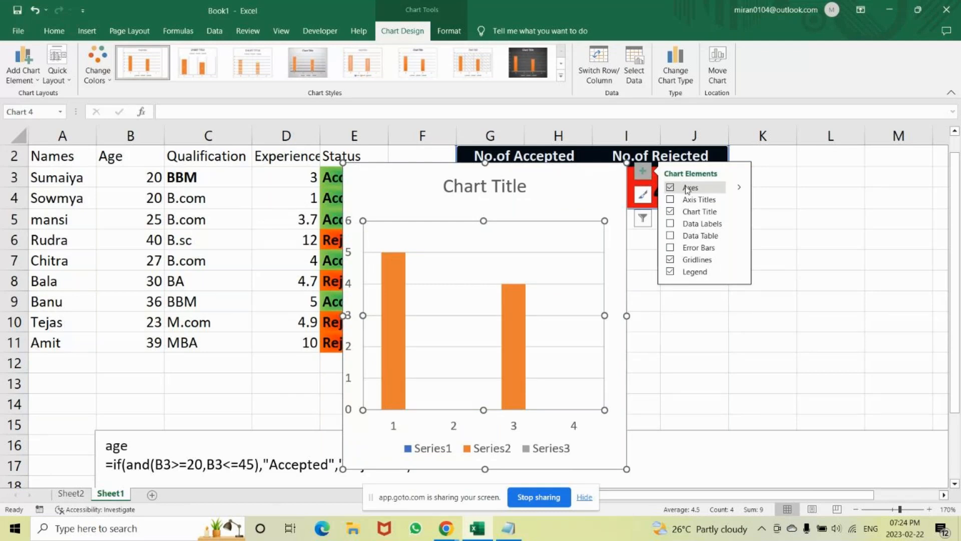
left_click(740, 188)
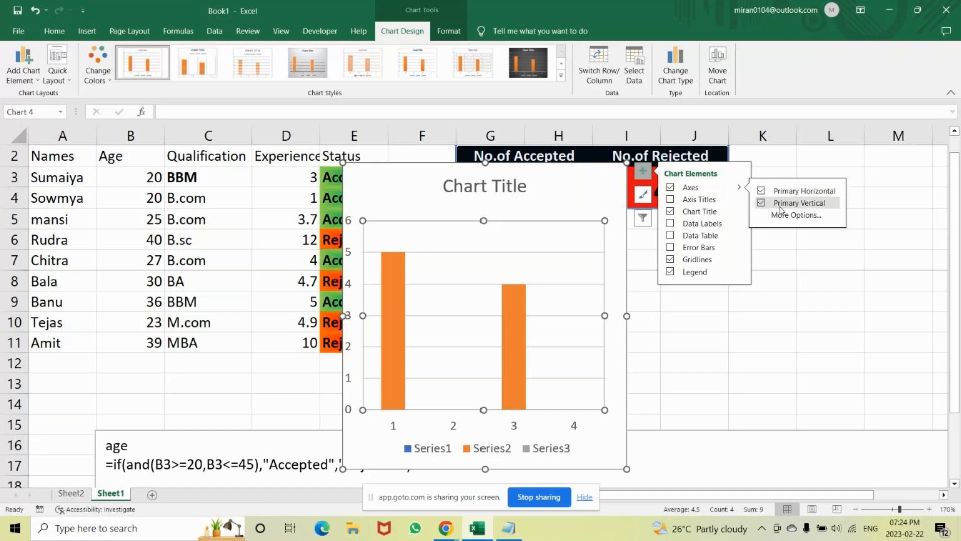
left_click(761, 191)
left_click(761, 203)
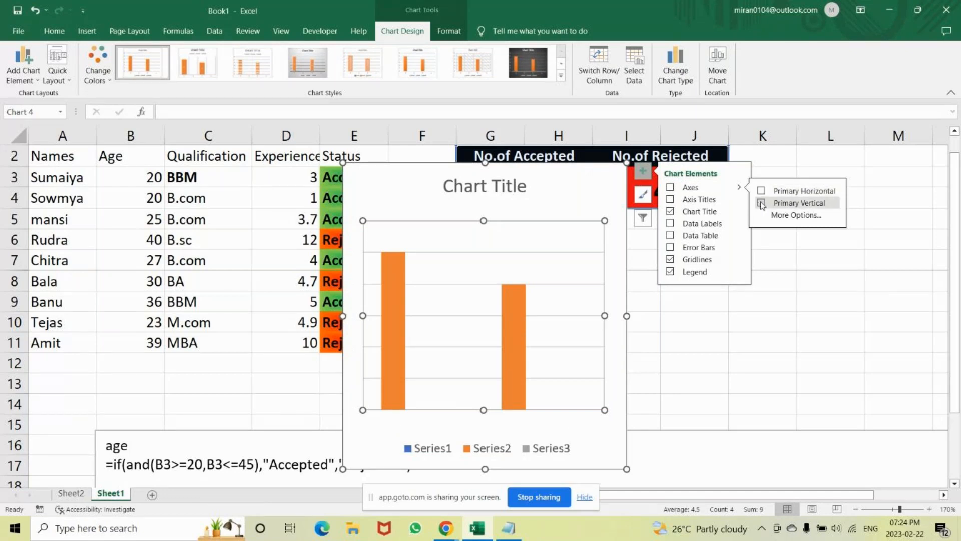
Add axis titles to the chart and set the vertical axis title to "Report".
left_click(713, 201)
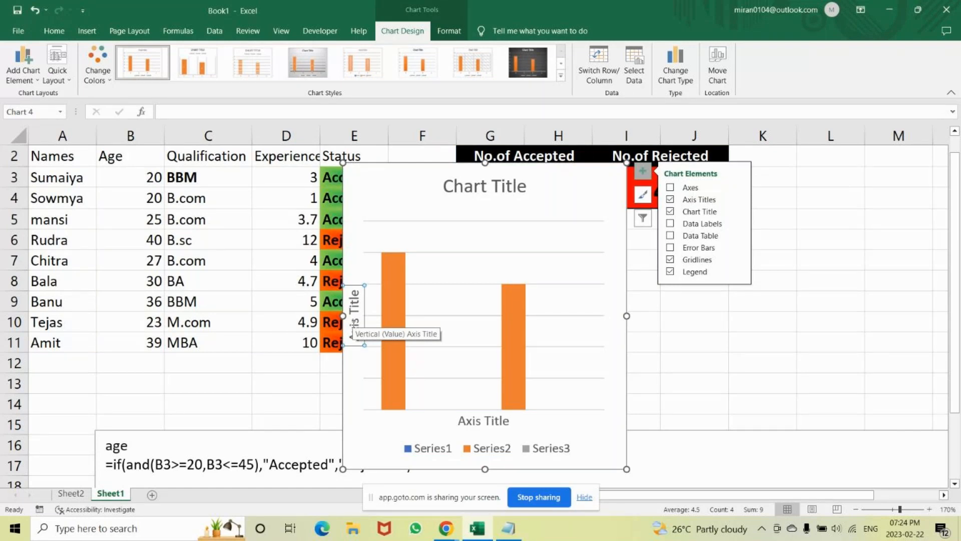
type("report")
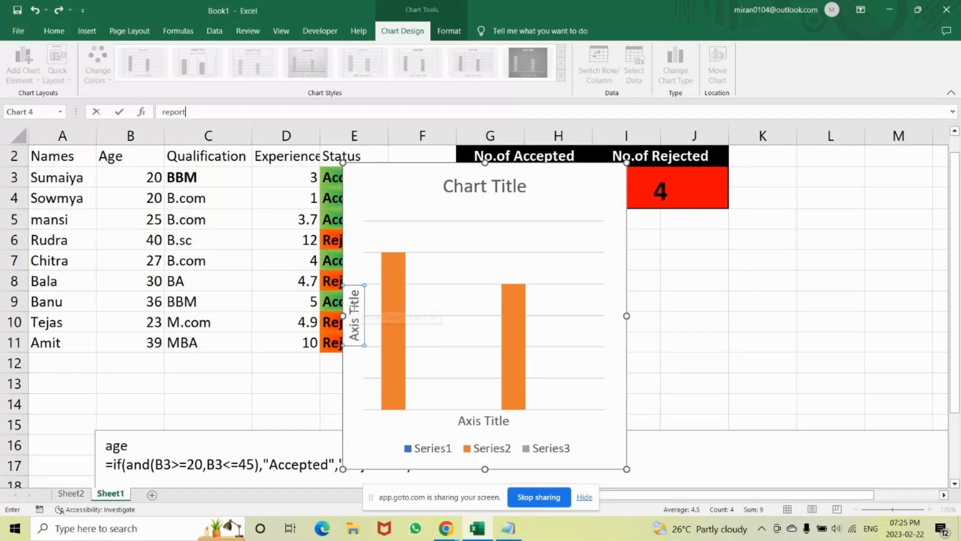
left_click(357, 307)
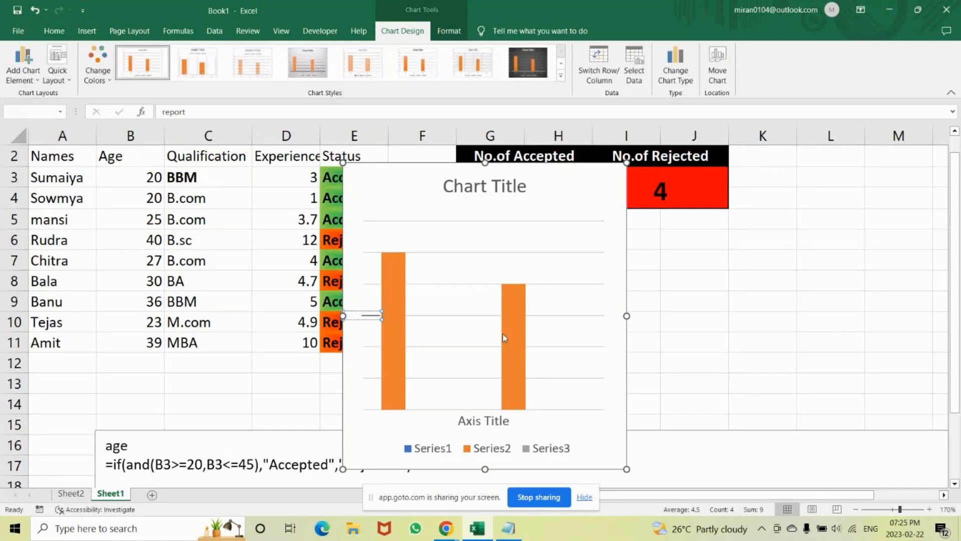
type("Report")
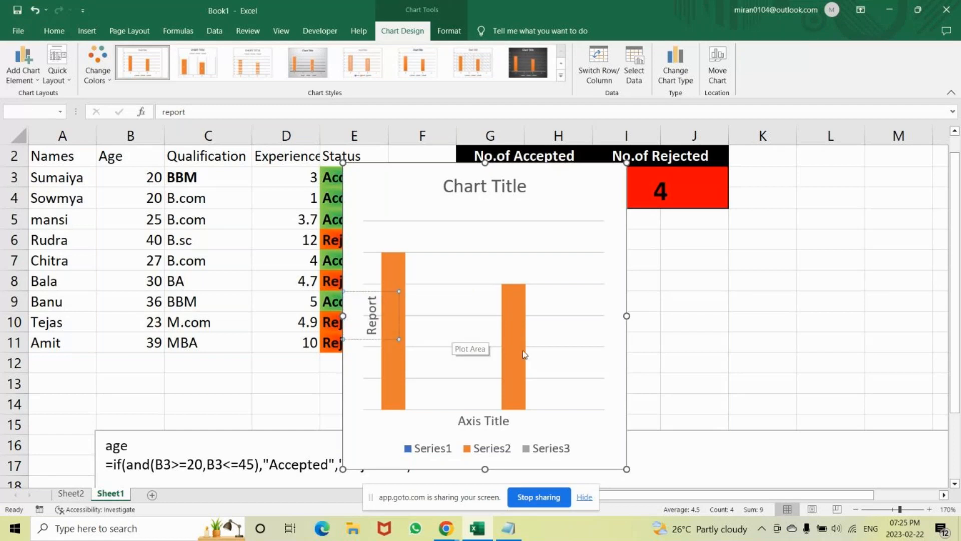
left_click(683, 339)
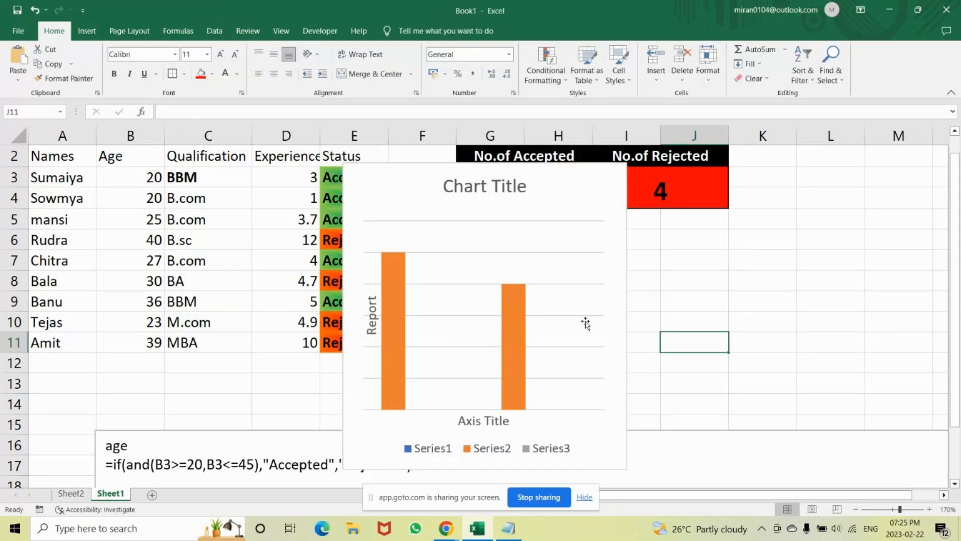
Shrink the chart and move it directly below the "No.of Accepted" and "No.of Rejected" totals.
left_click(586, 323)
left_click_drag(626, 468, 604, 382)
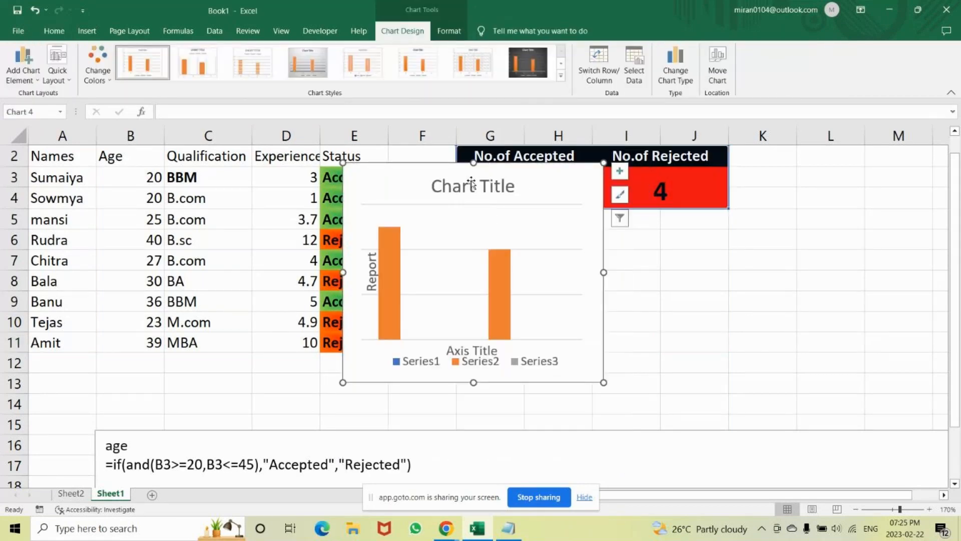
left_click_drag(471, 183, 635, 273)
key("ctrl+z")
left_click(557, 165)
left_click_drag(556, 165, 666, 237)
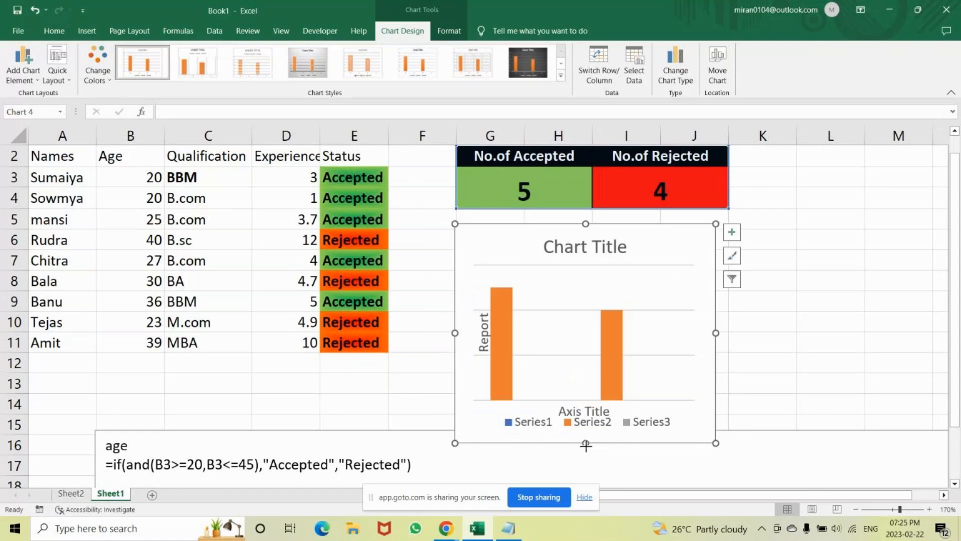
Make the chart shorter and wider, and delete its legend.
left_click_drag(585, 445, 581, 401)
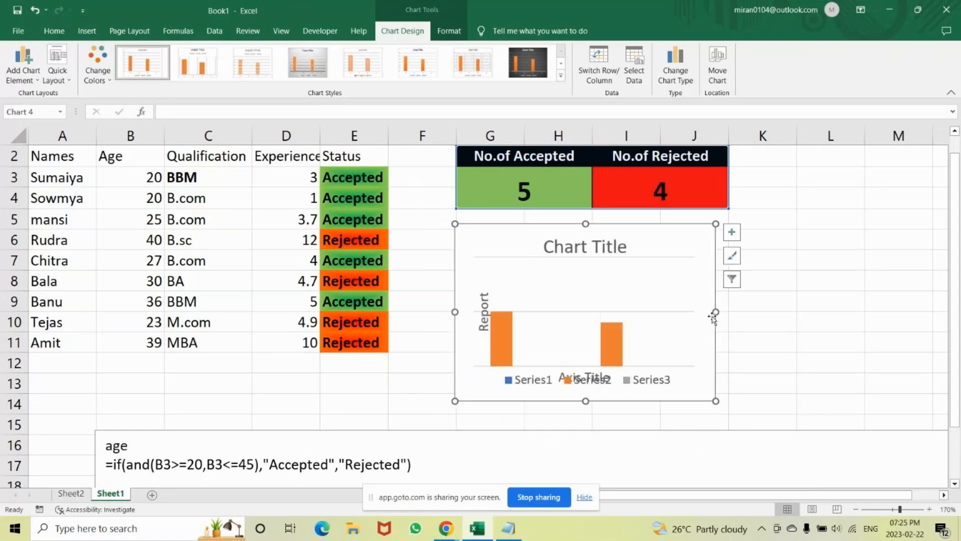
left_click_drag(714, 313, 780, 312)
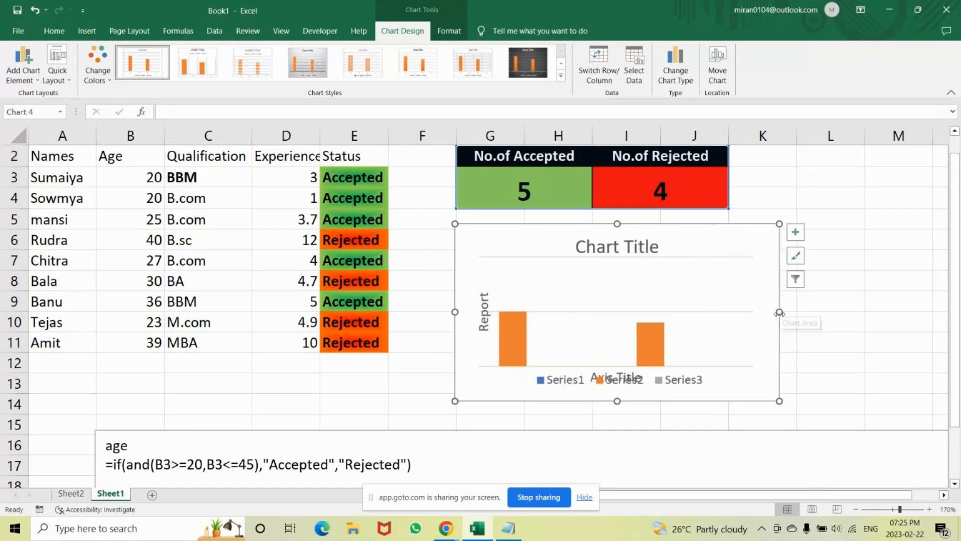
left_click(632, 381)
key("Delete")
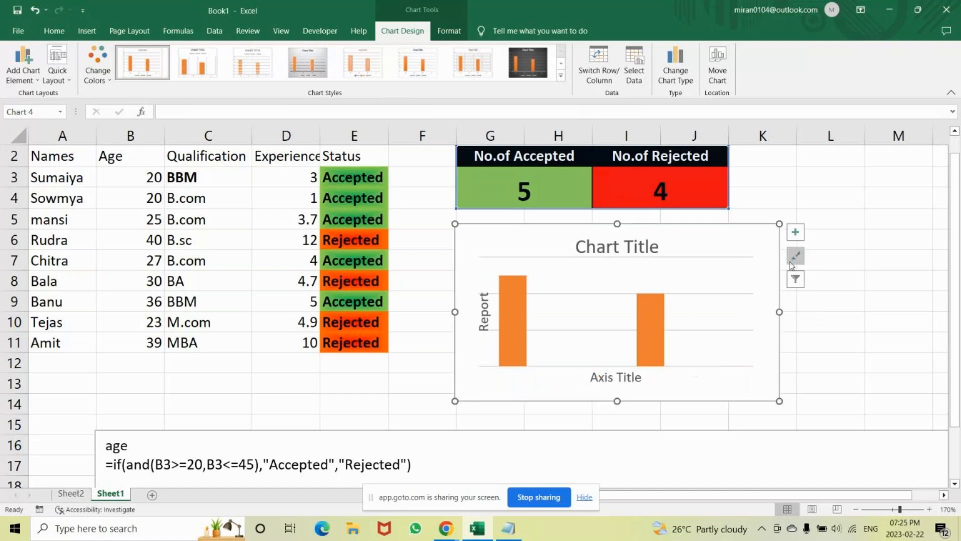
left_click(795, 233)
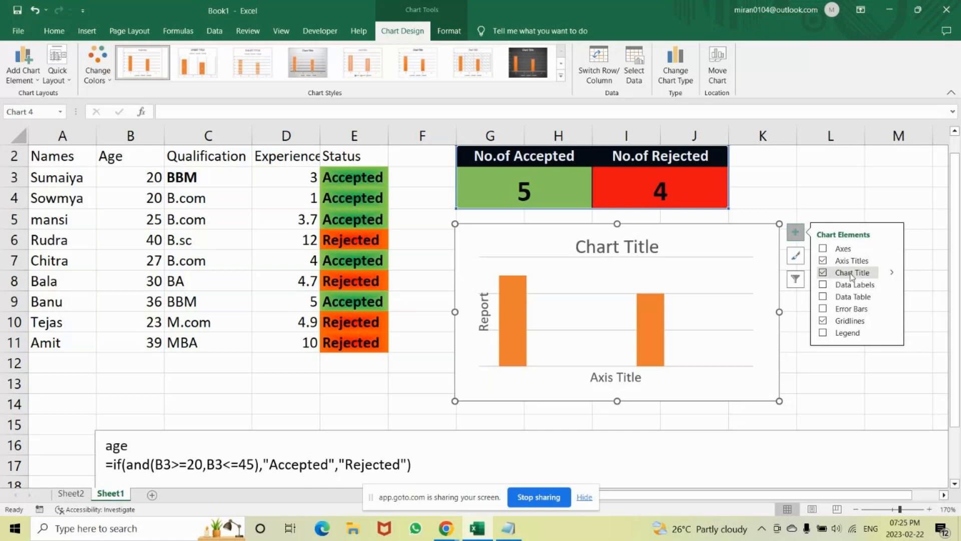
left_click(892, 272)
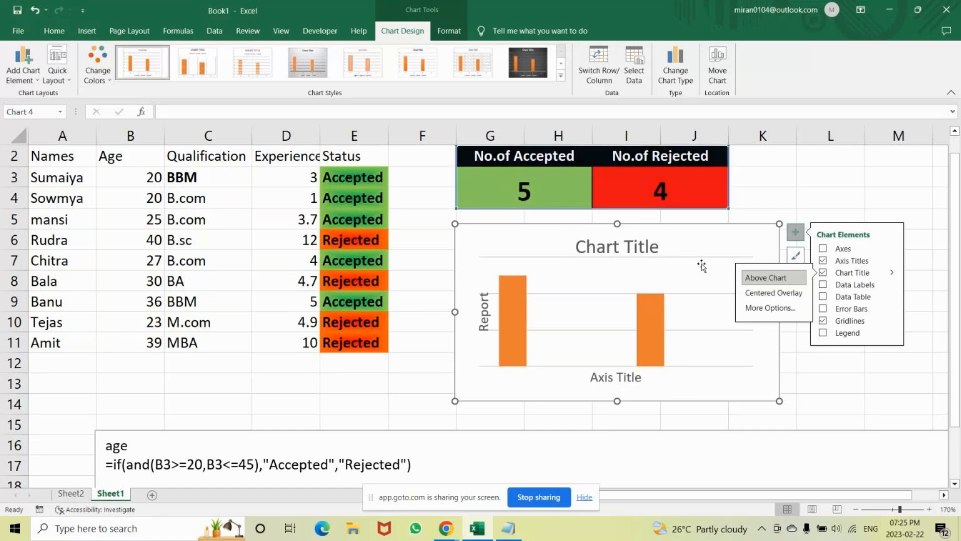
left_click(636, 245)
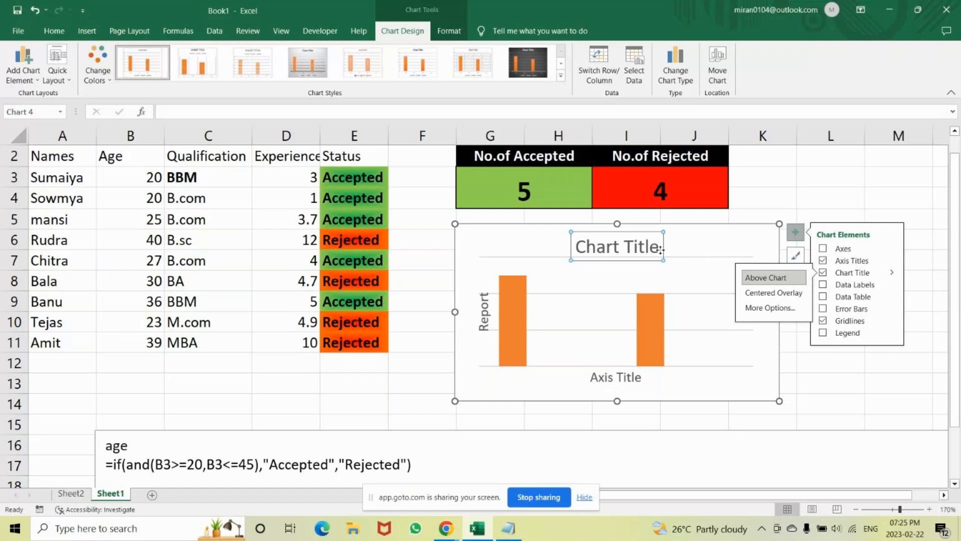
key("Delete")
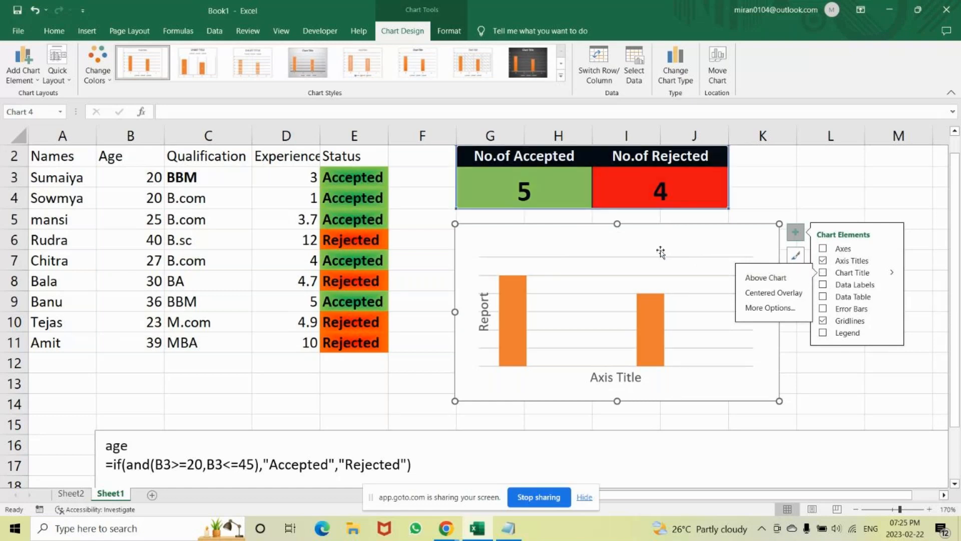
type("Int")
key("BackSpace")
key("BackSpace")
key("BackSpace")
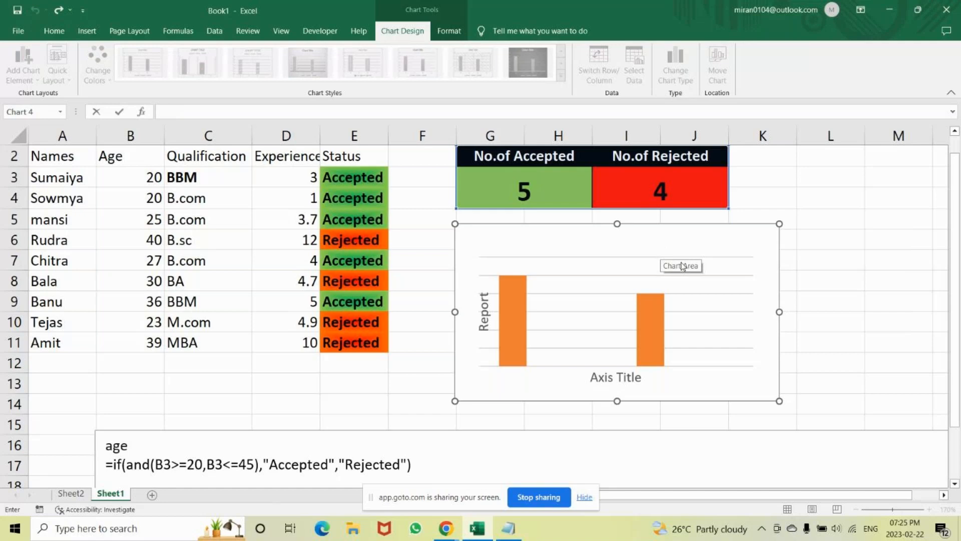
left_click(834, 262)
key("ctrl+z")
Change the chart title to "Interview Selection Report".
left_click(648, 243)
left_click(648, 244)
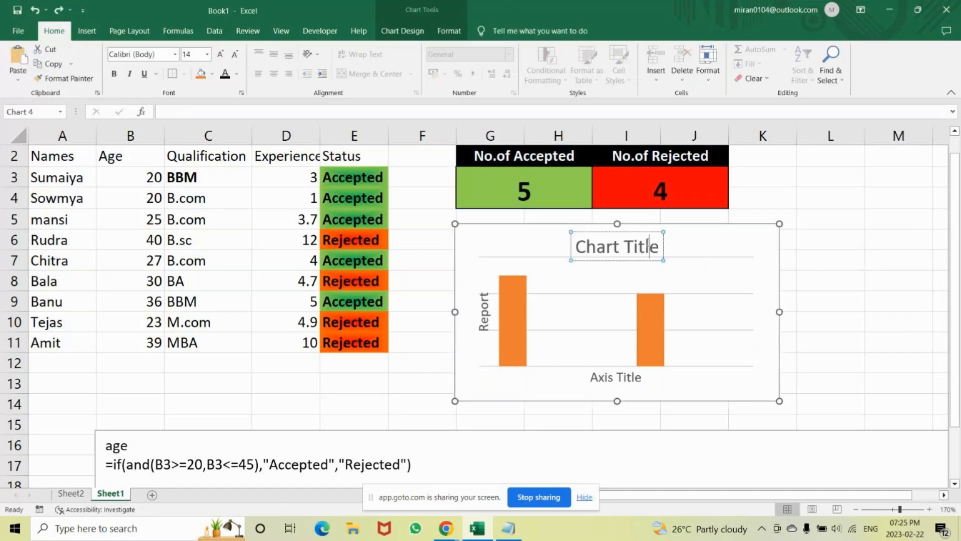
key("Delete")
key("BackSpace")
key("BackSpace")
key("BackSpace")
key("BackSpace")
key("BackSpace")
key("BackSpace")
key("BackSpace")
key("BackSpace")
key("BackSpace")
key("BackSpace")
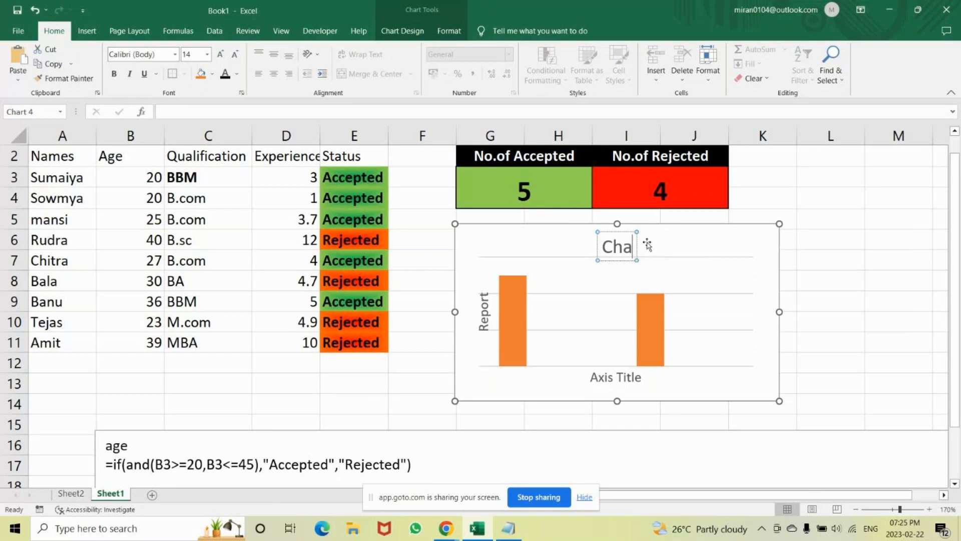
type("Inte")
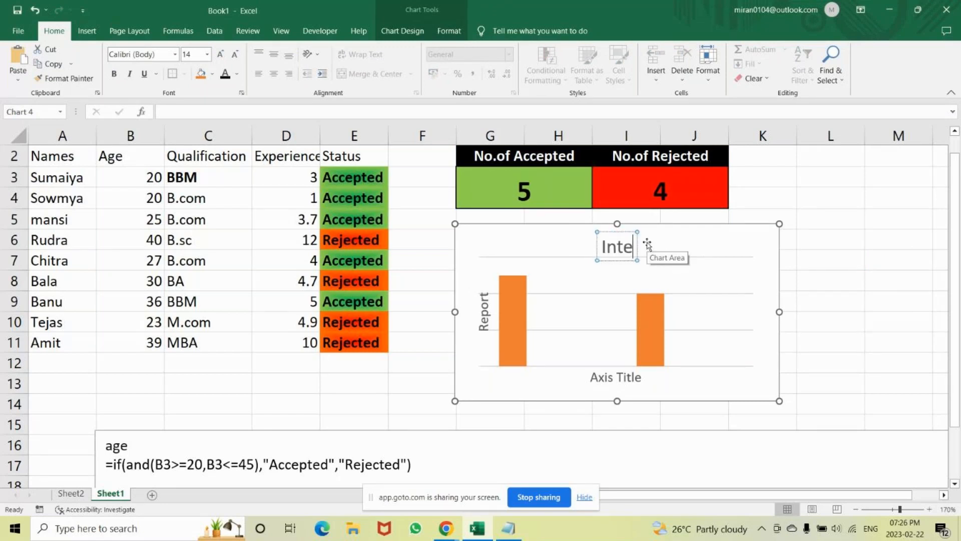
type("rview")
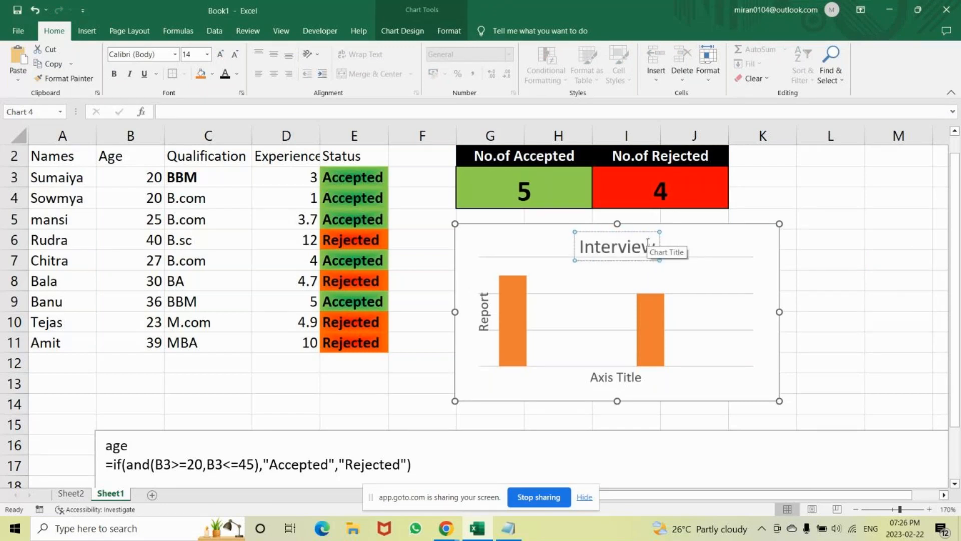
type(" Selection")
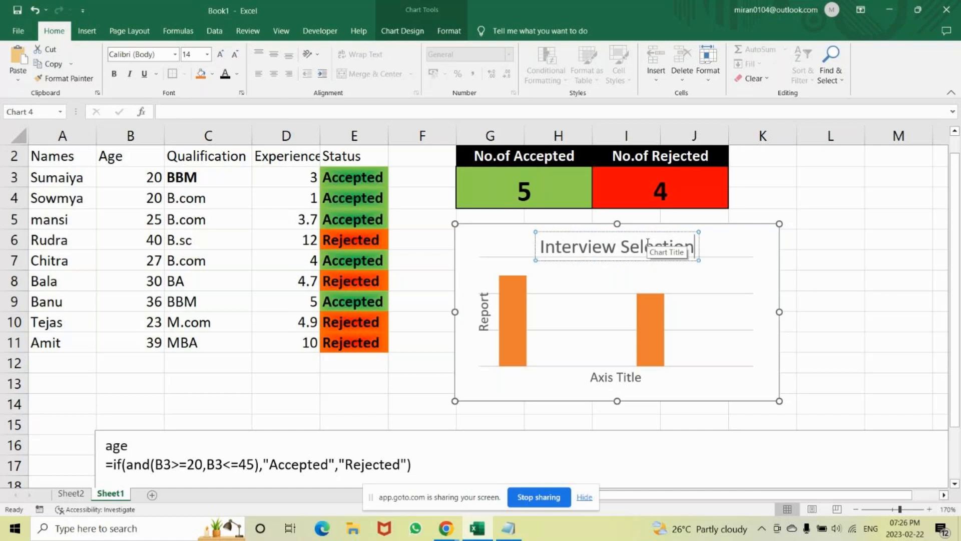
type(" Report")
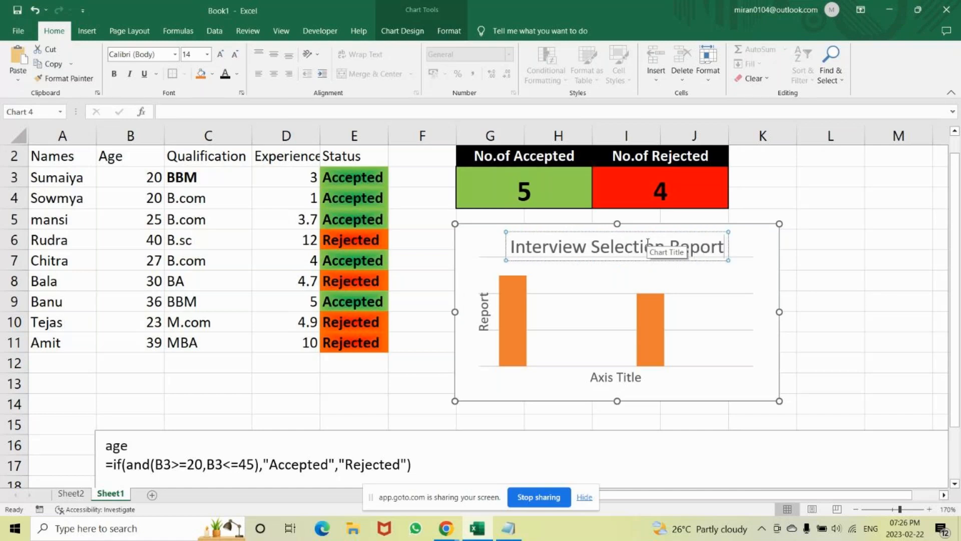
Fill the Series 2 columns with light green, and choose Series 1 as the chart element to format.
left_click(516, 330)
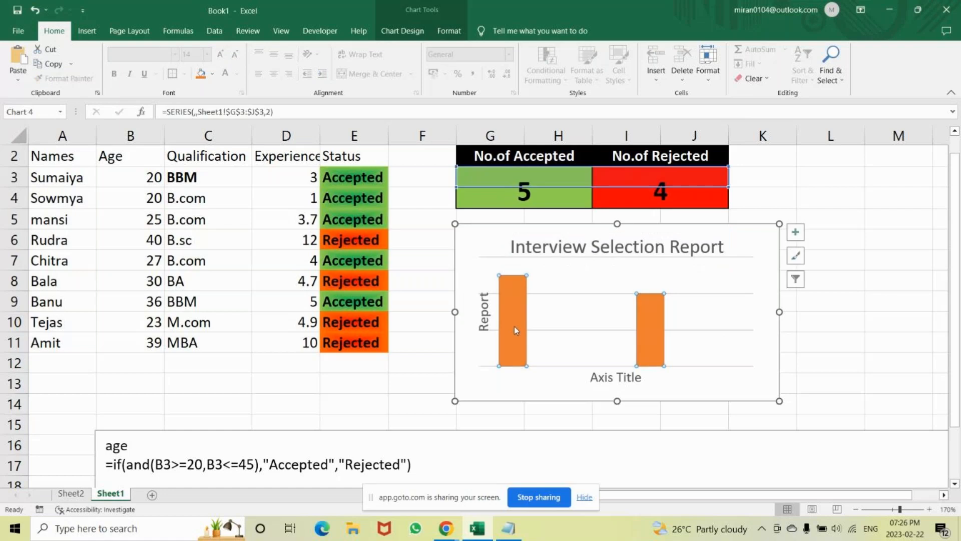
right_click(516, 330)
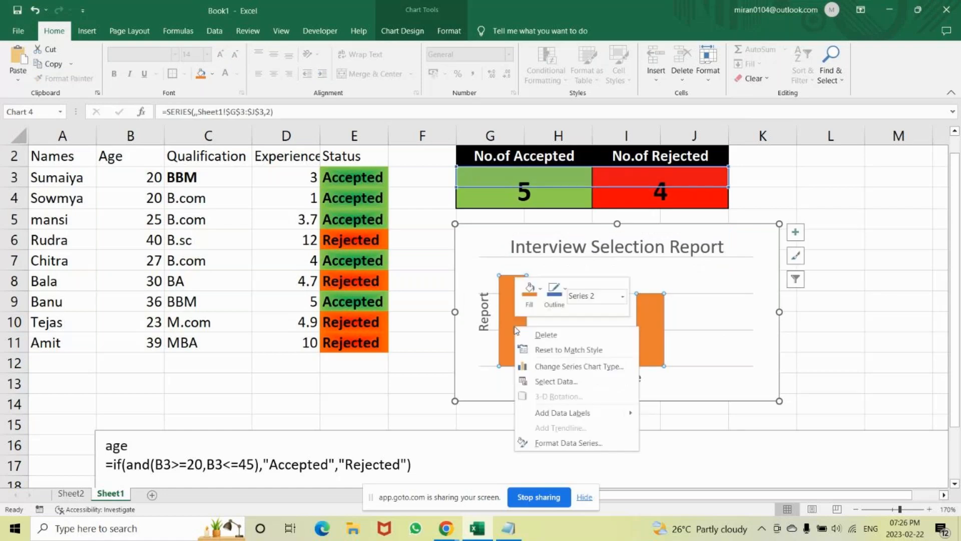
left_click(532, 298)
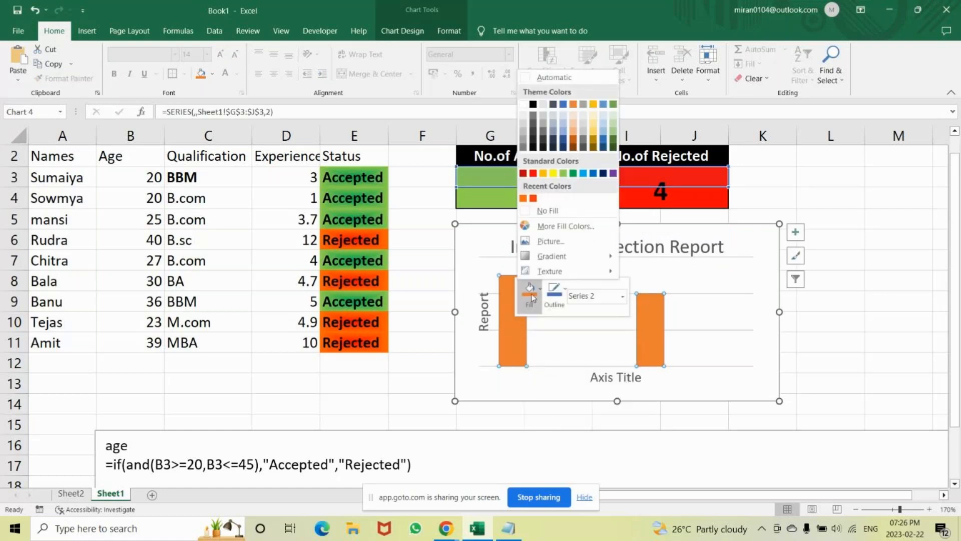
left_click(565, 174)
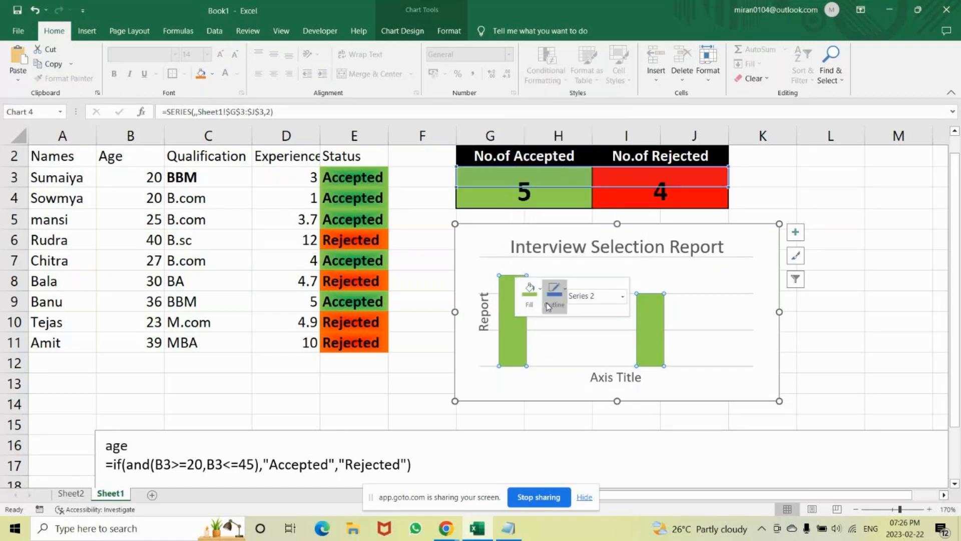
left_click(623, 297)
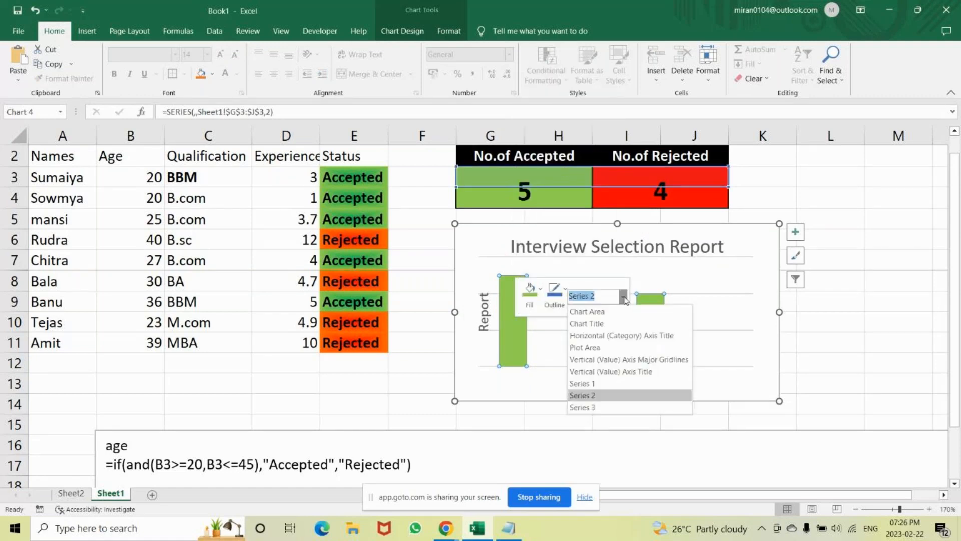
left_click(582, 384)
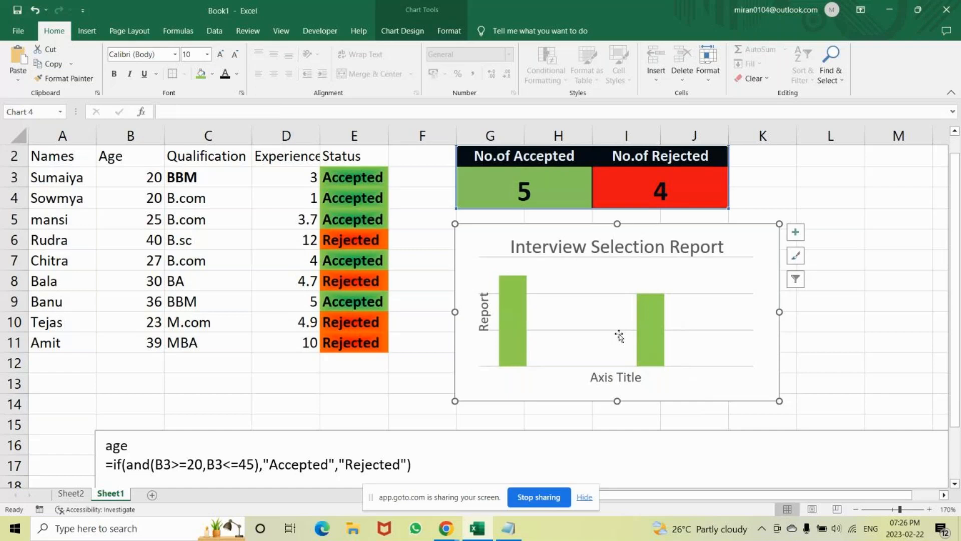
Fill the Series 2 columns of the chart with red.
left_click(651, 342)
right_click(650, 342)
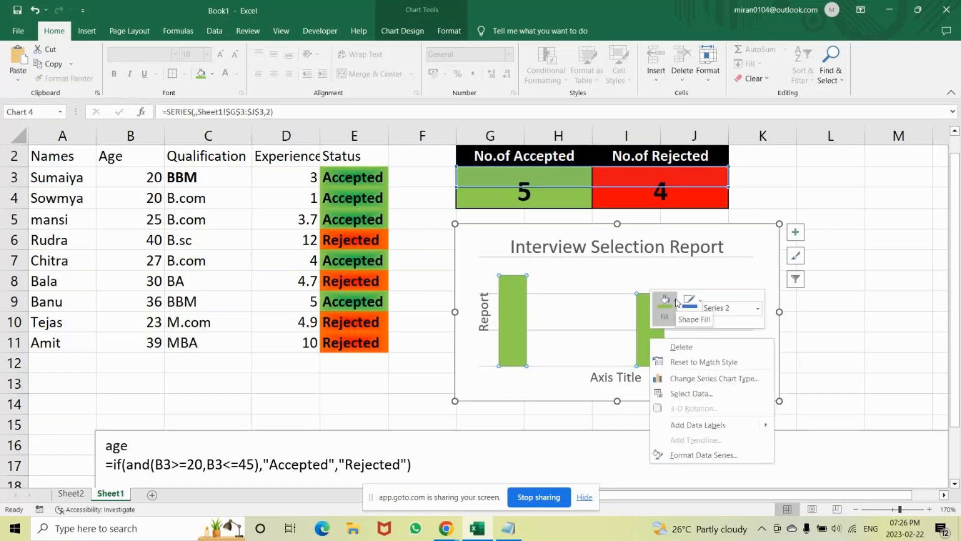
left_click(660, 311)
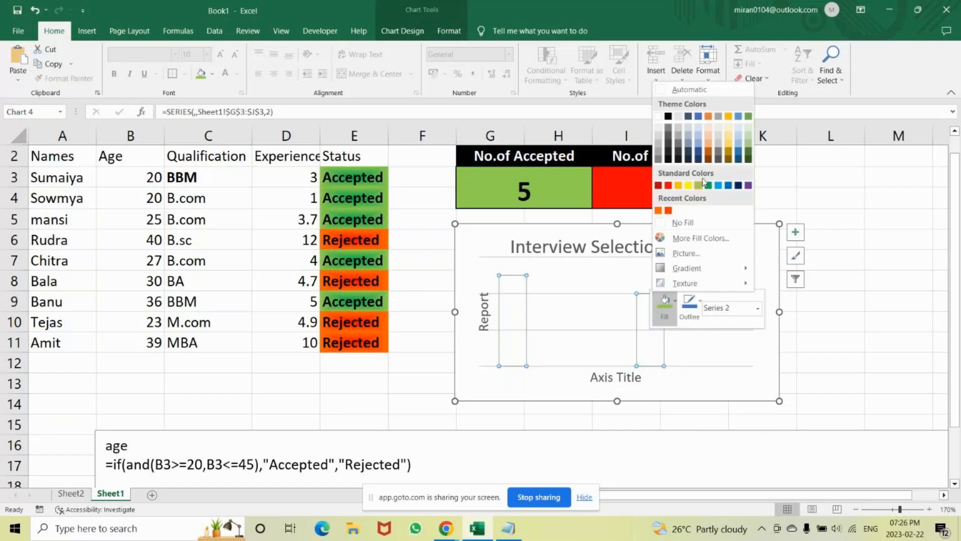
left_click(668, 186)
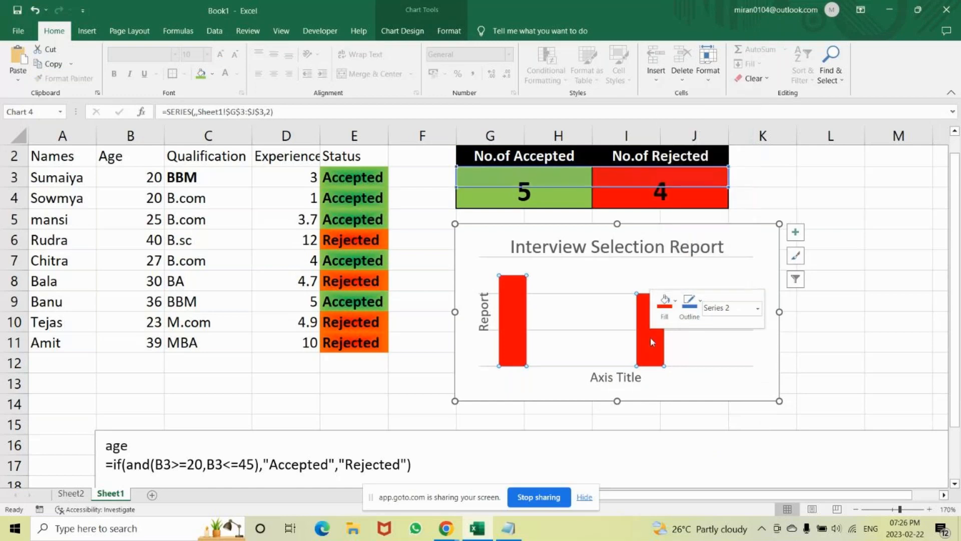
left_click(758, 309)
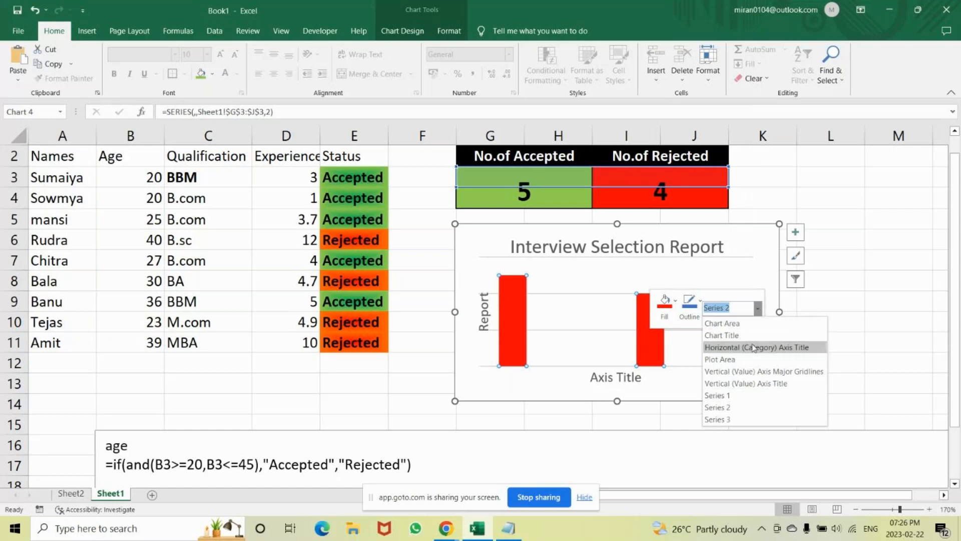
left_click(857, 318)
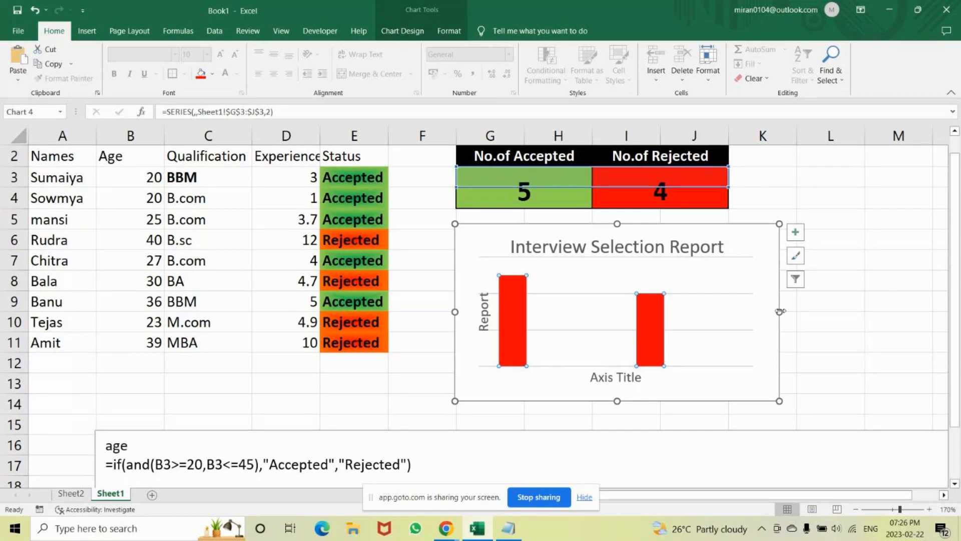
Undo the recent formatting, layout and sizing changes to the column chart and delete the chart.
left_click_drag(779, 311, 681, 311)
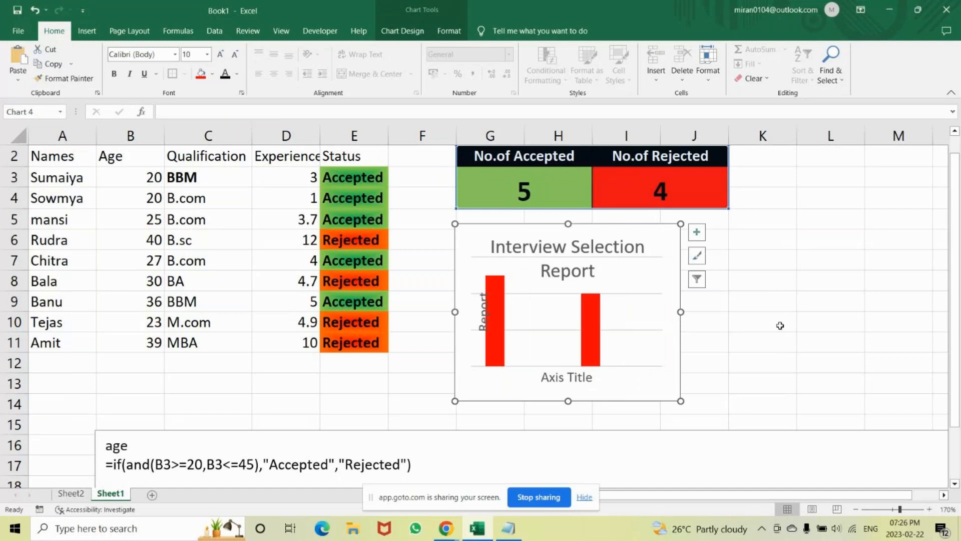
key("ctrl+z")
key("ctrl+z")
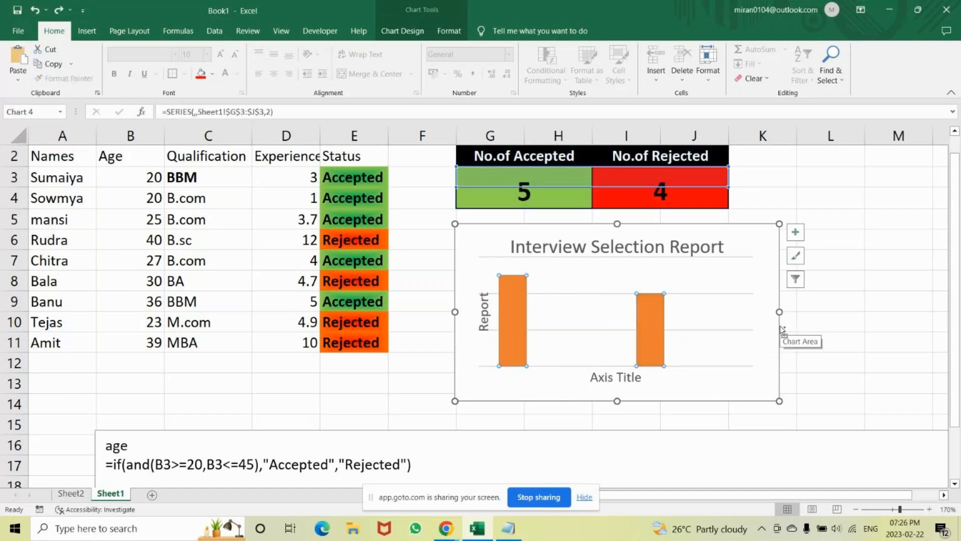
key("ctrl+z")
key("ctrl+z")
key("ctrl+z")
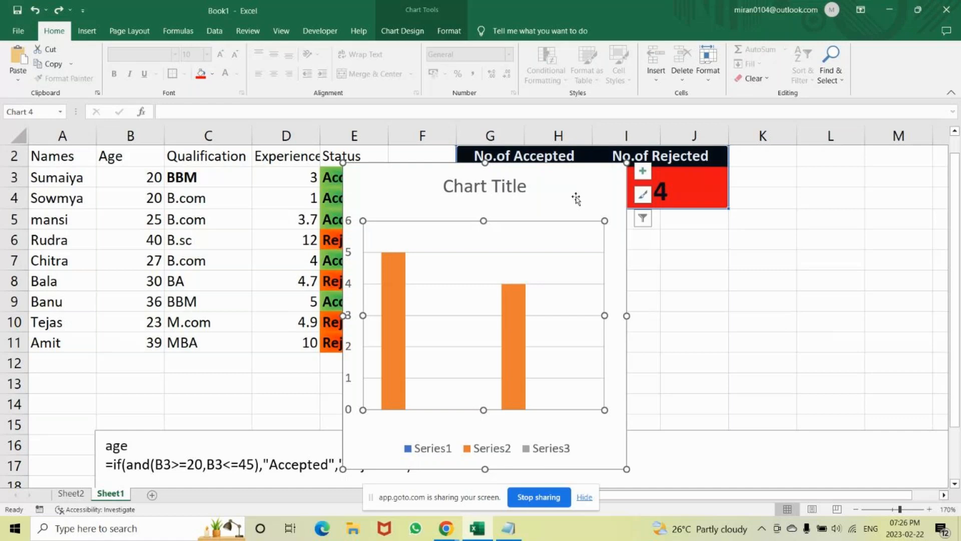
key("Delete")
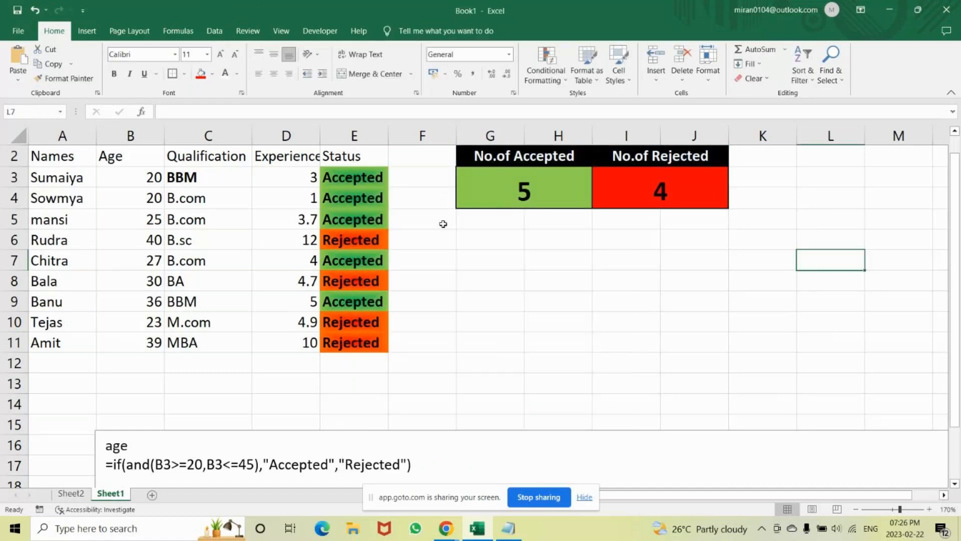
left_click(465, 238)
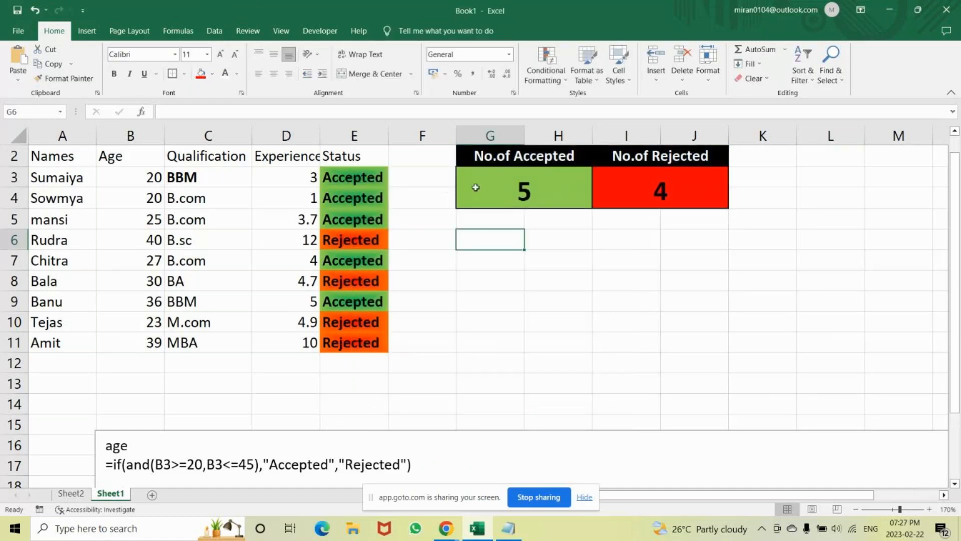
left_click(86, 31)
left_click_drag(546, 263, 511, 159)
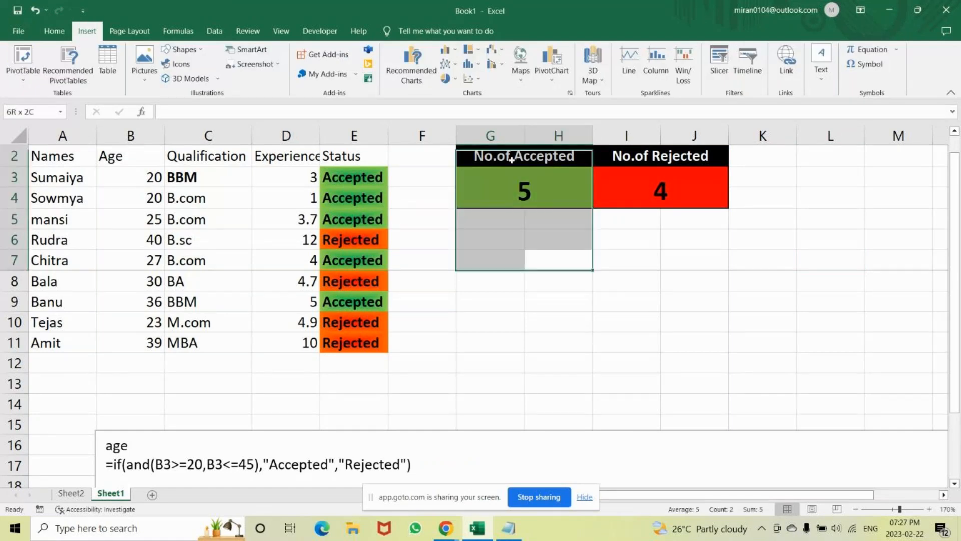
left_click(510, 158)
key("shift+Right")
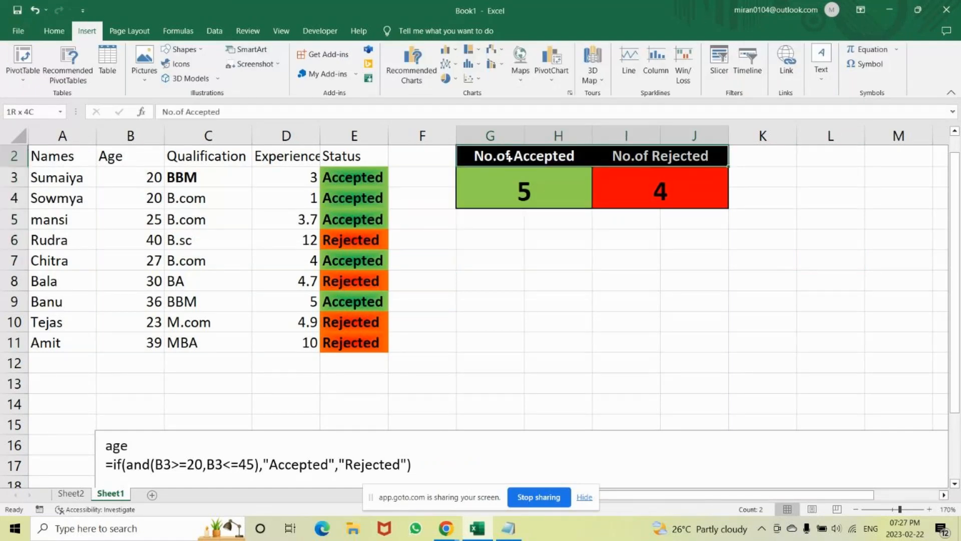
key("shift+Down")
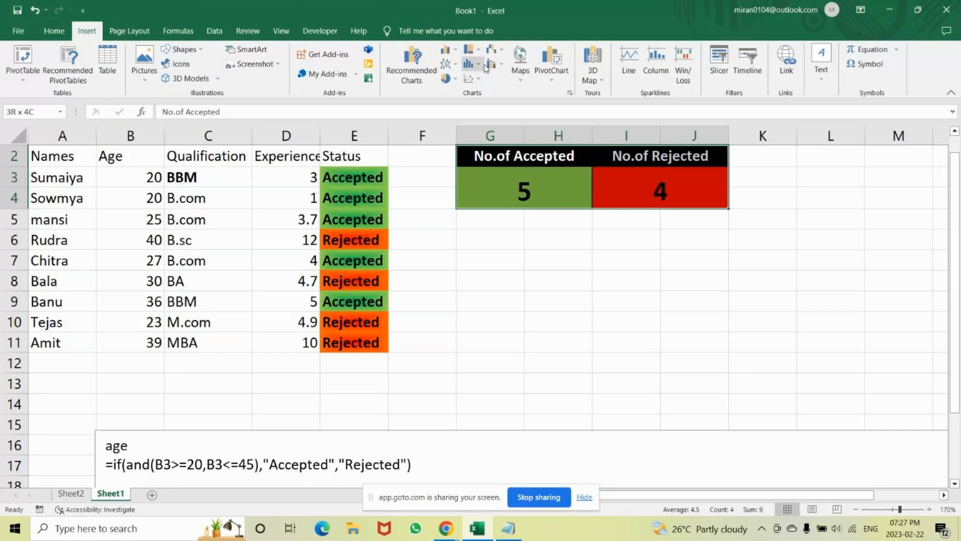
left_click(449, 82)
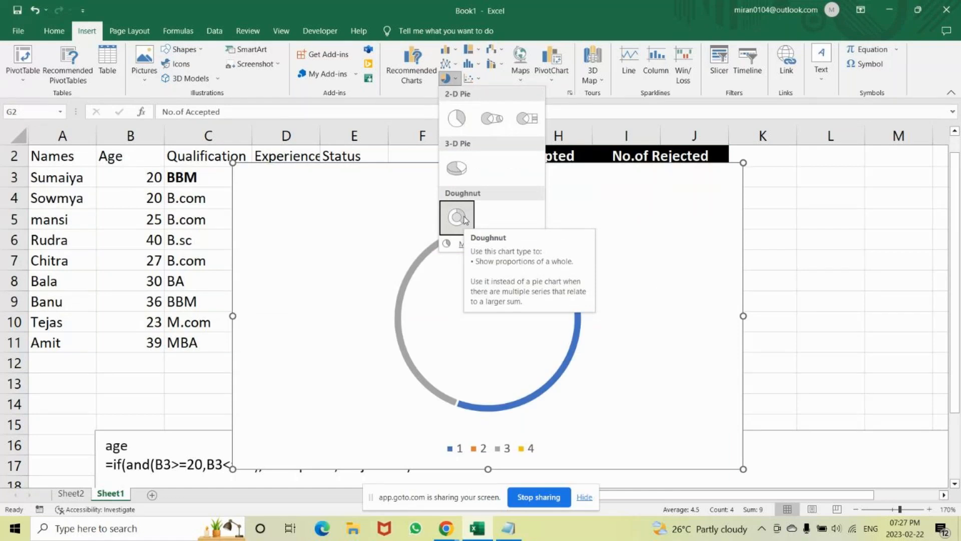
left_click(583, 280)
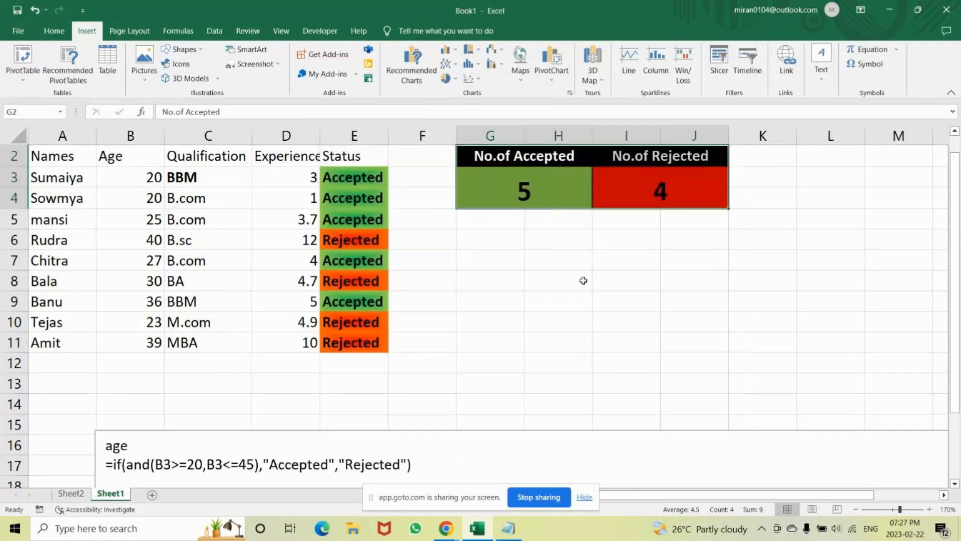
left_click_drag(353, 177, 353, 345)
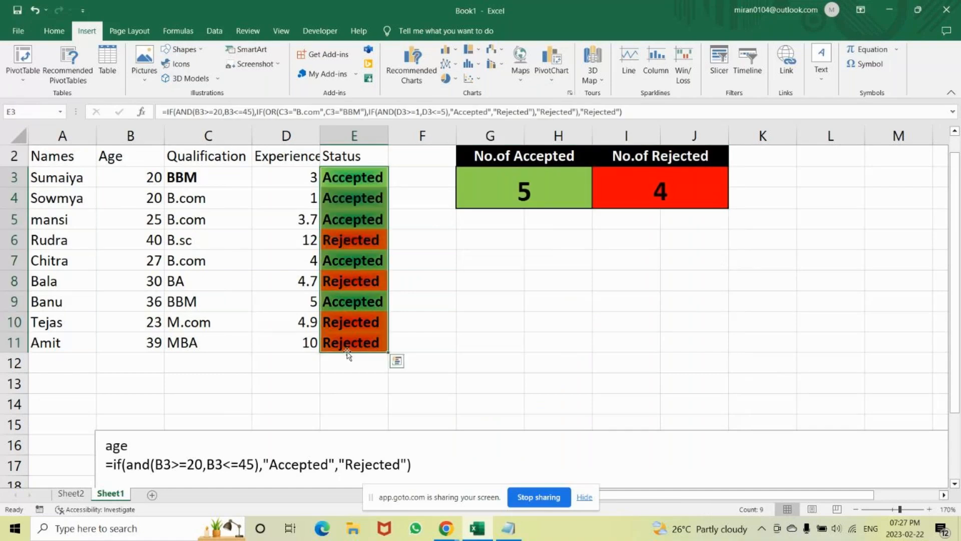
left_click(446, 80)
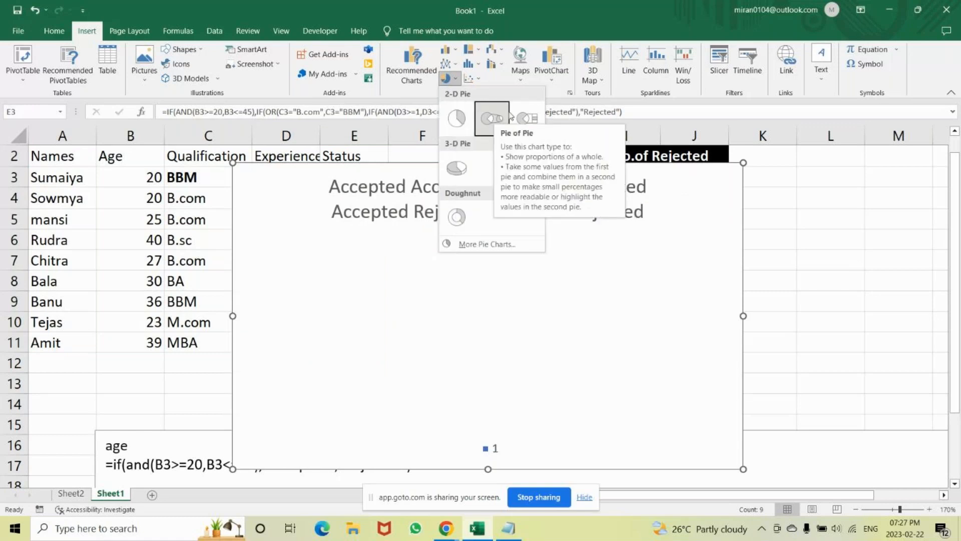
key("Escape")
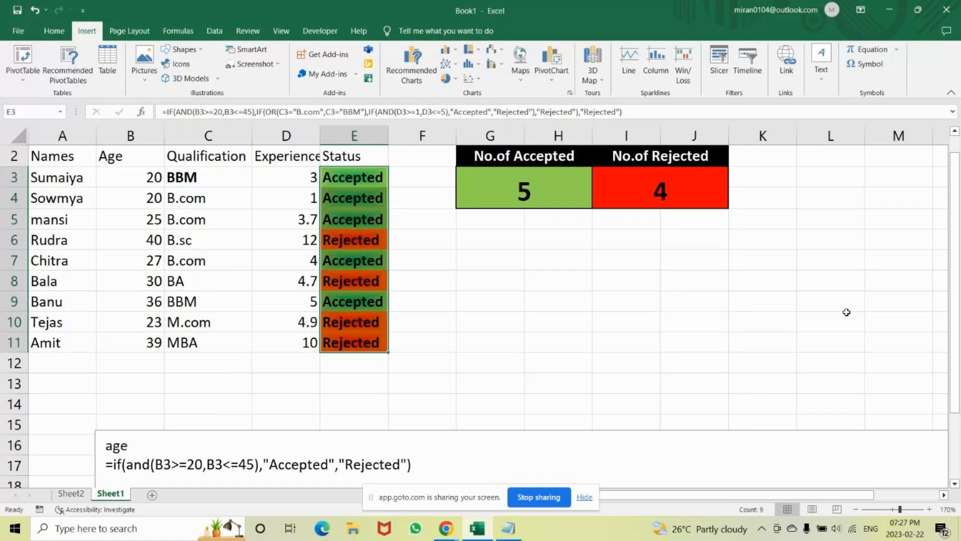
left_click(468, 237)
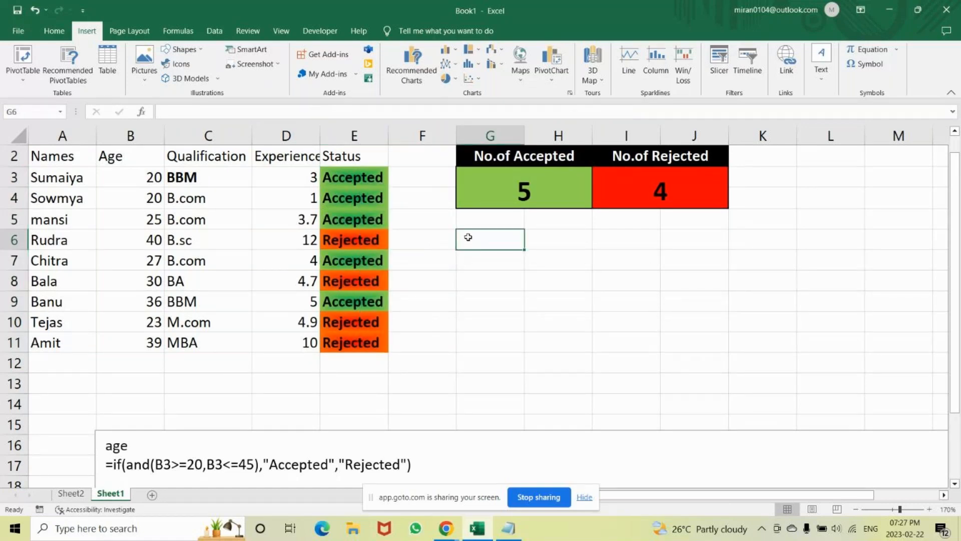
left_click_drag(566, 453, 433, 459)
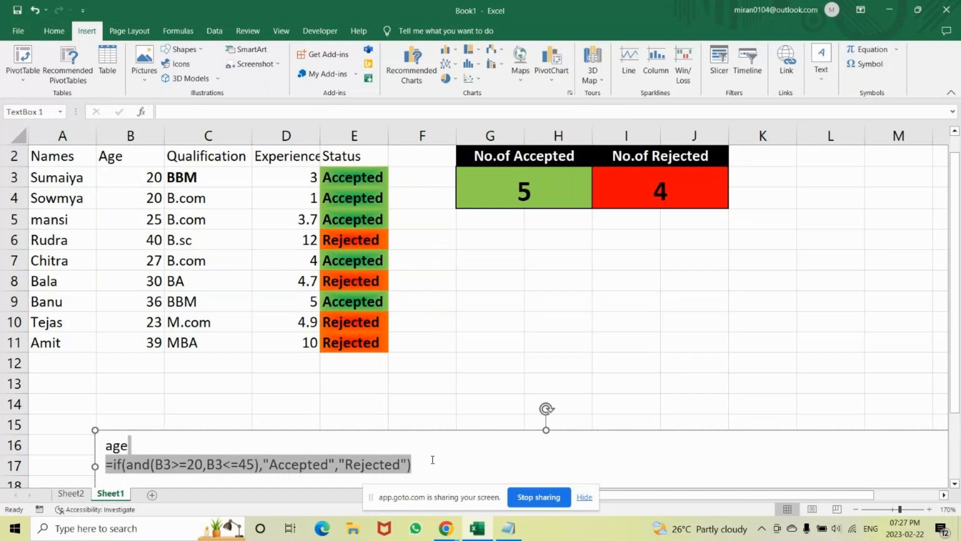
left_click(408, 366)
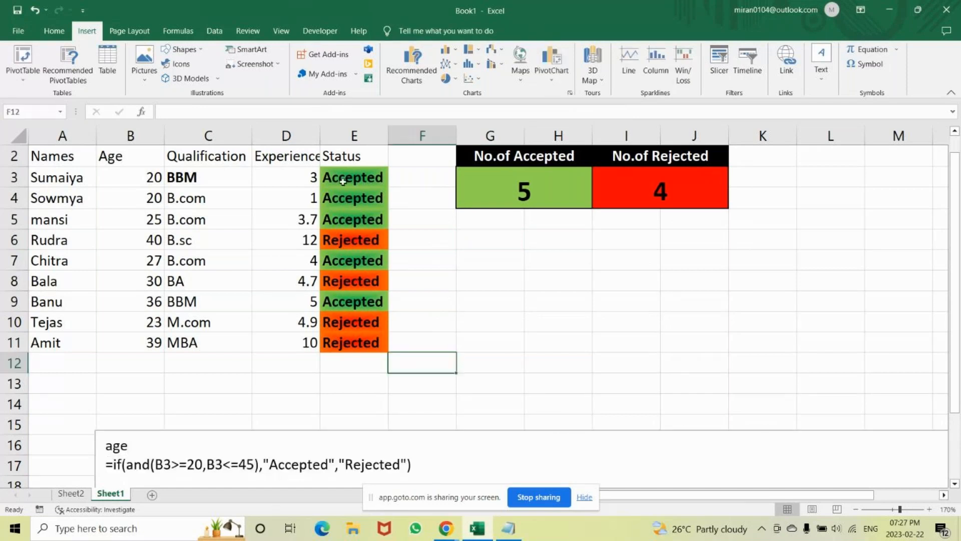
left_click_drag(353, 177, 354, 343)
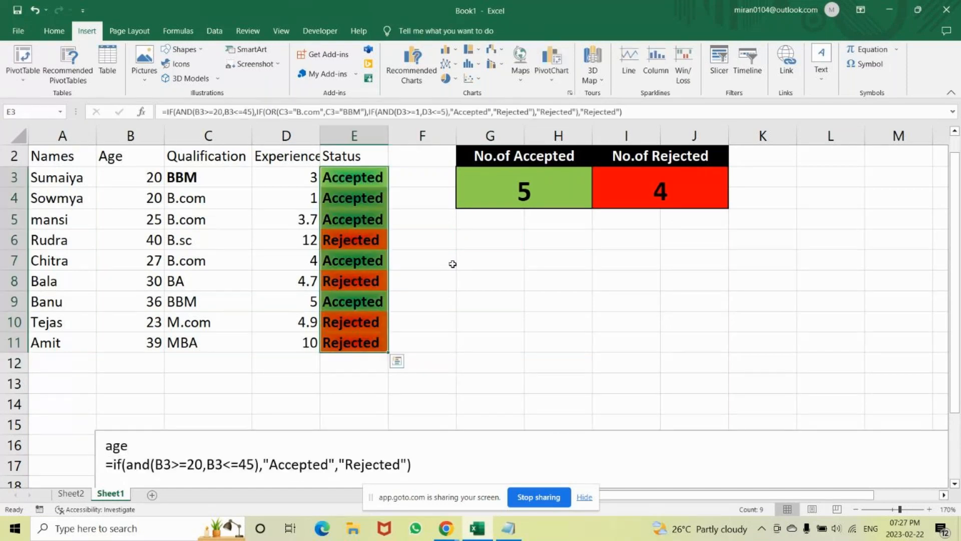
left_click(488, 240)
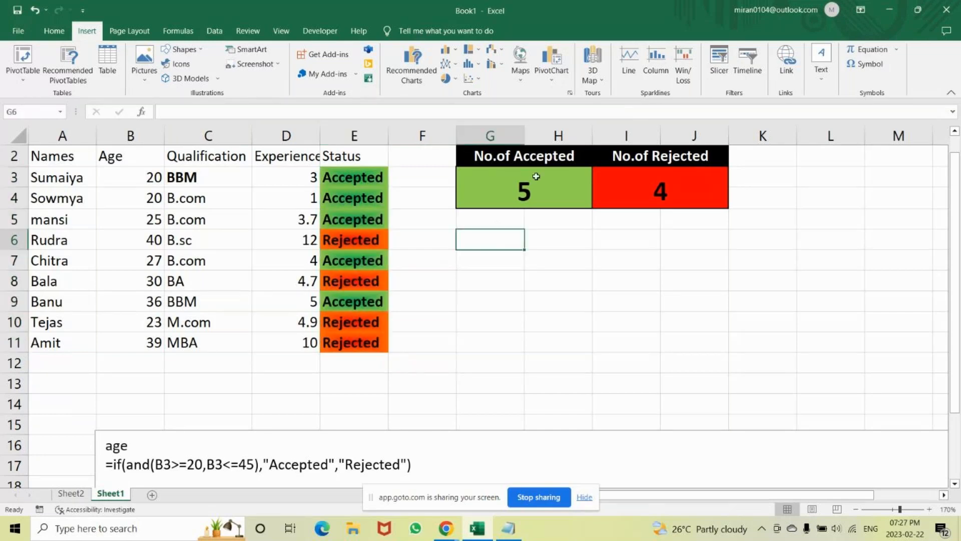
Insert a 2-D pie chart from the accepted and rejected totals in G3:J4.
left_click_drag(536, 177, 628, 183)
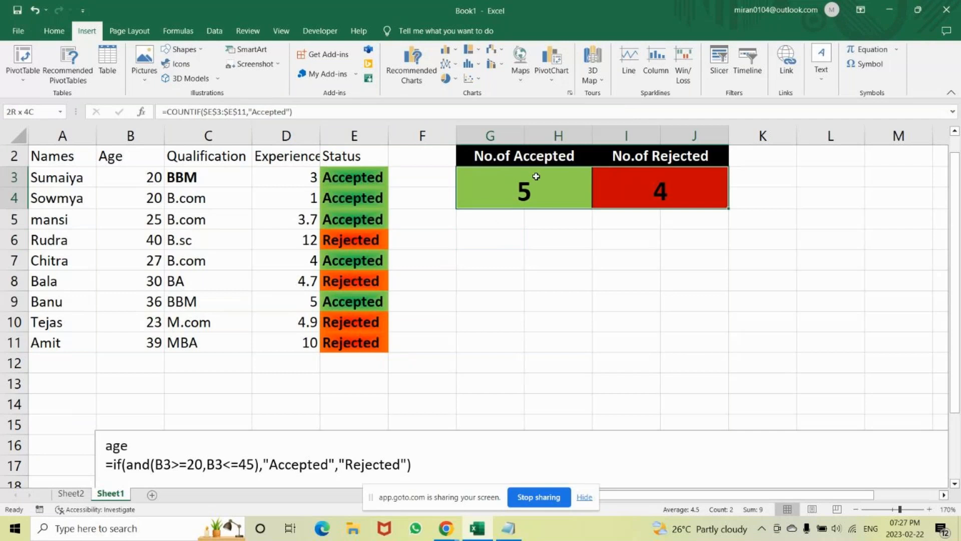
left_click(447, 78)
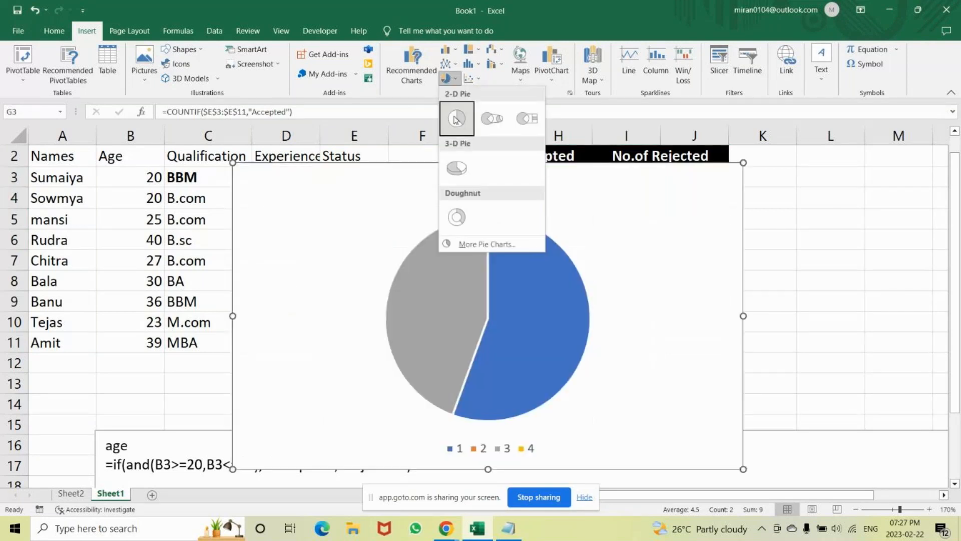
left_click(456, 120)
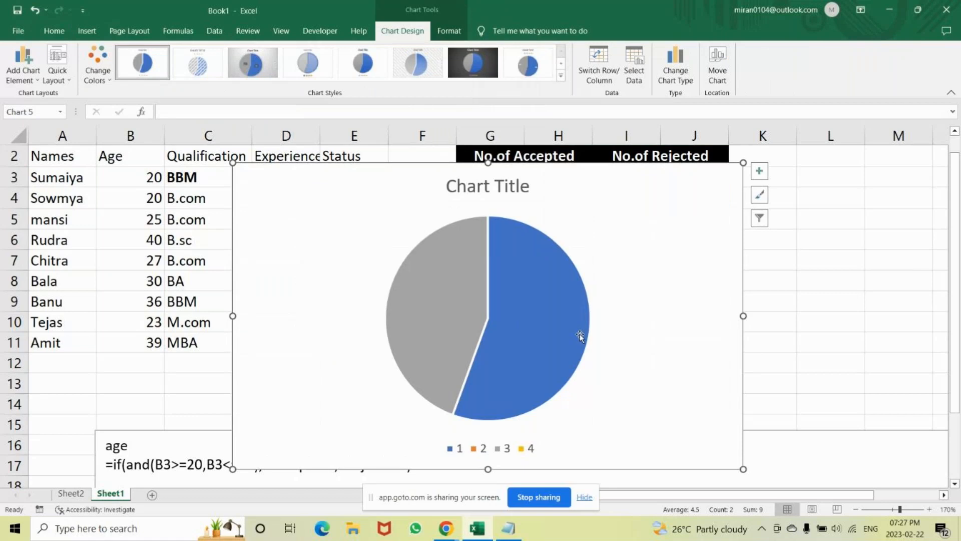
left_click(549, 337)
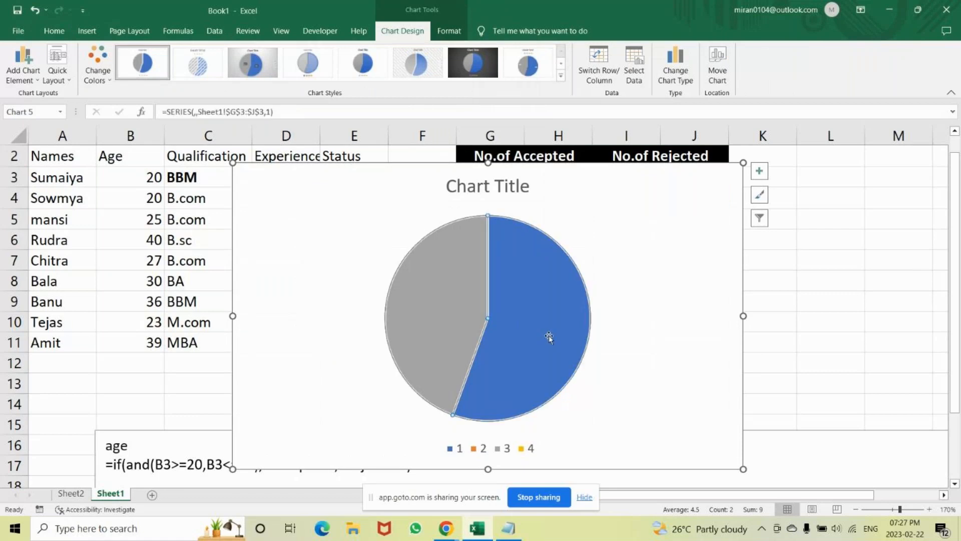
left_click(473, 328)
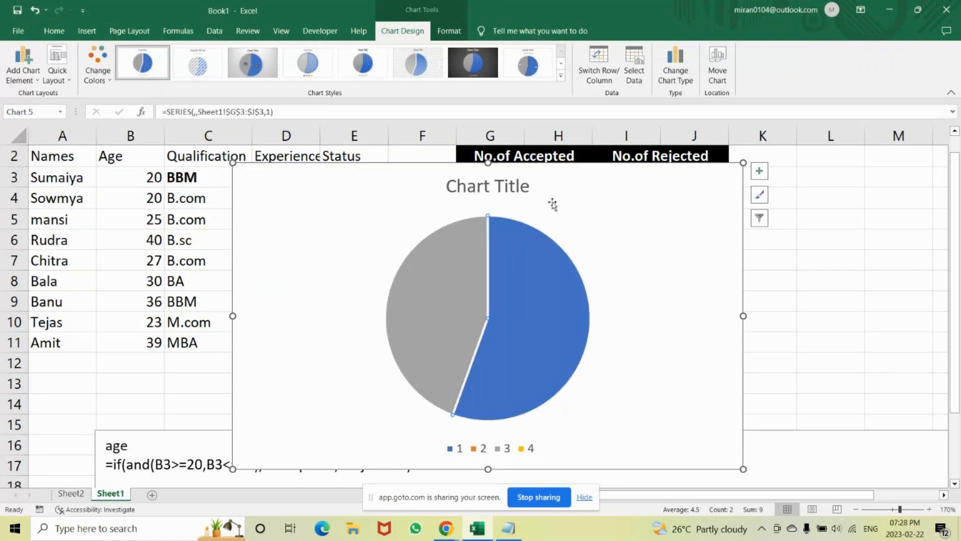
Change the pie chart's title to "Interview report".
left_click(546, 197)
left_click(527, 190)
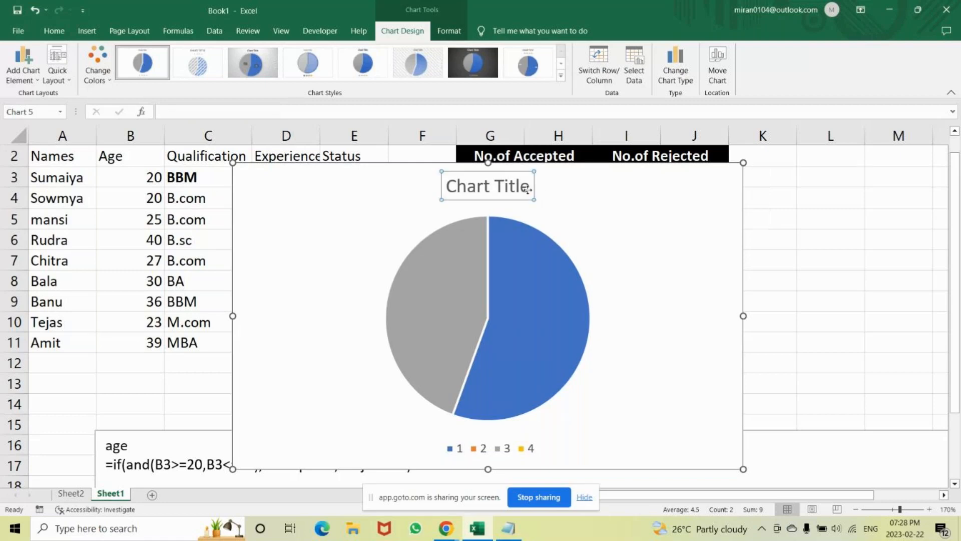
double_click(528, 188)
left_click(528, 186)
key("BackSpace")
key("BackSpace")
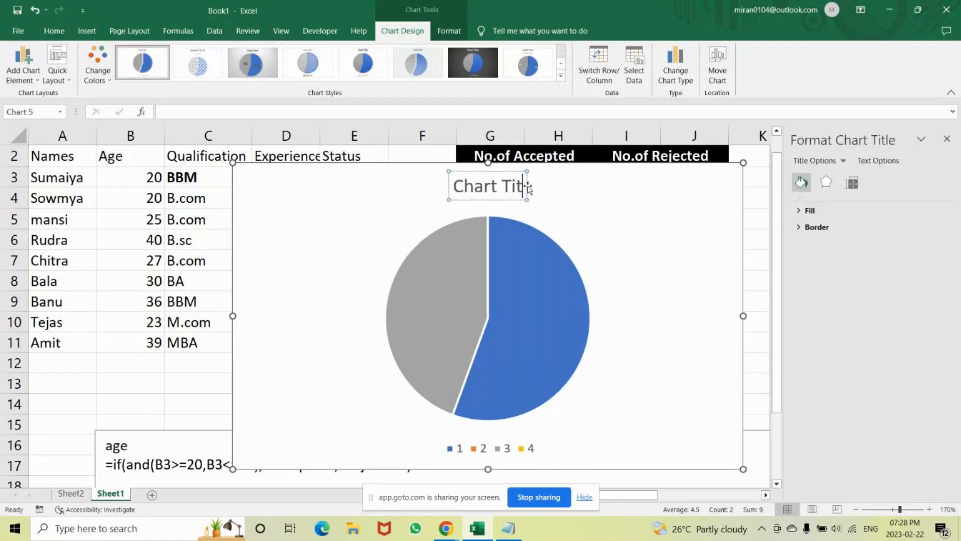
key("BackSpace")
key("BackSpace")
key("BackSpace")
key("BackSpace")
key("BackSpace")
key("BackSpace")
key("BackSpace")
key("BackSpace")
key("BackSpace")
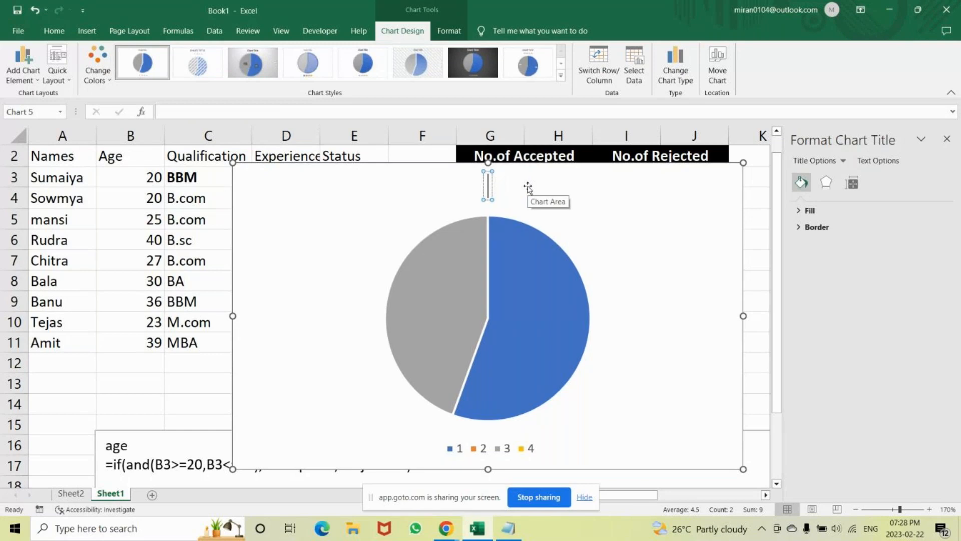
type("R")
key("BackSpace")
type("Intervie")
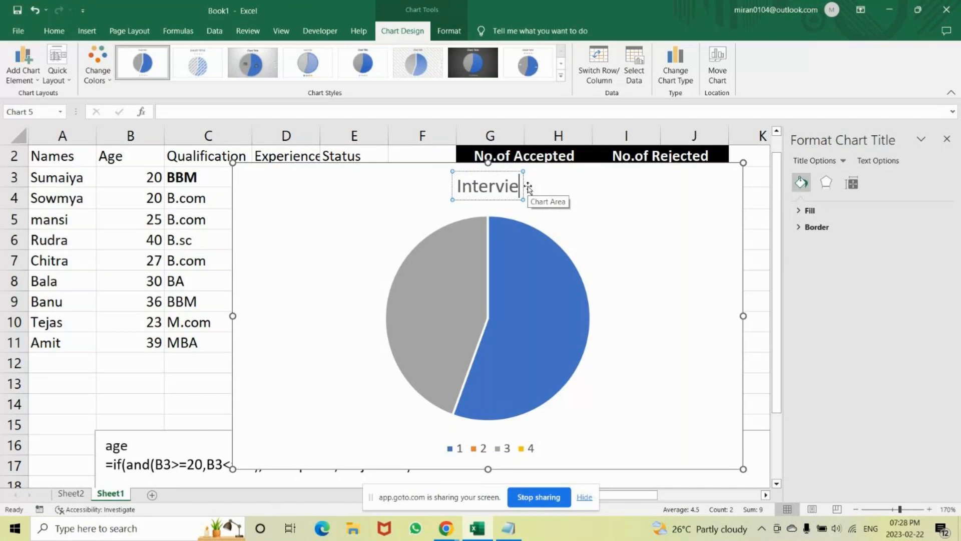
type("w report")
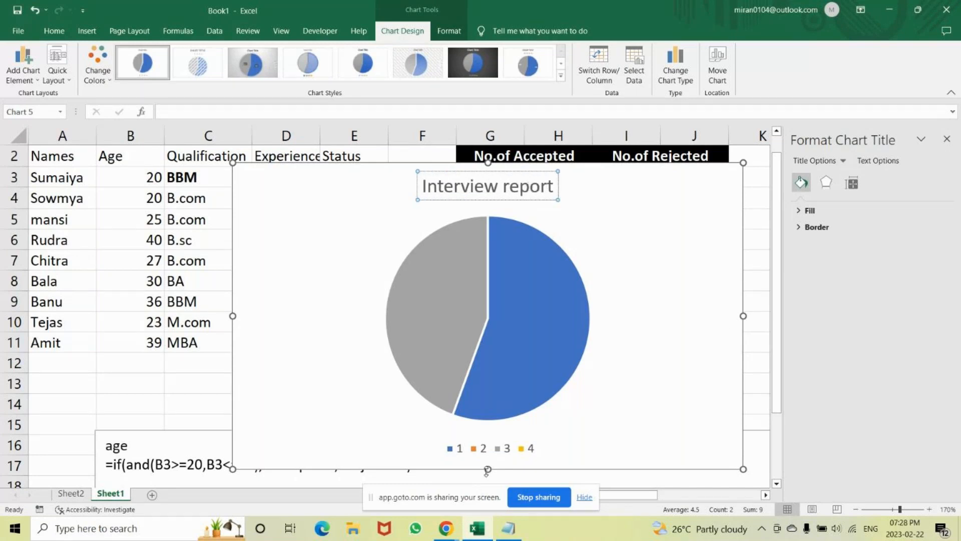
Reduce the pie chart's height and width, keeping its title in place above the pie.
left_click_drag(487, 469, 488, 370)
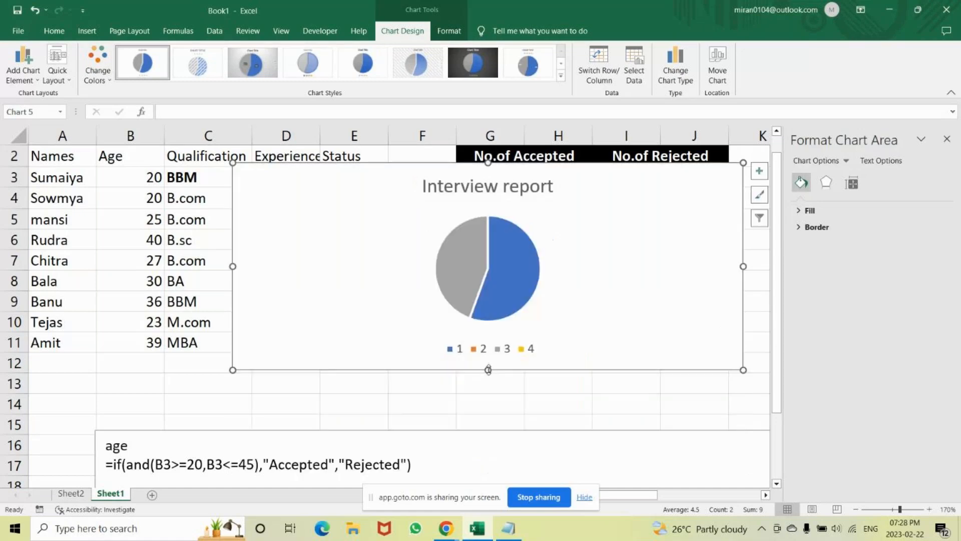
left_click_drag(744, 267, 556, 283)
left_click_drag(439, 196, 691, 314)
key("ctrl+z")
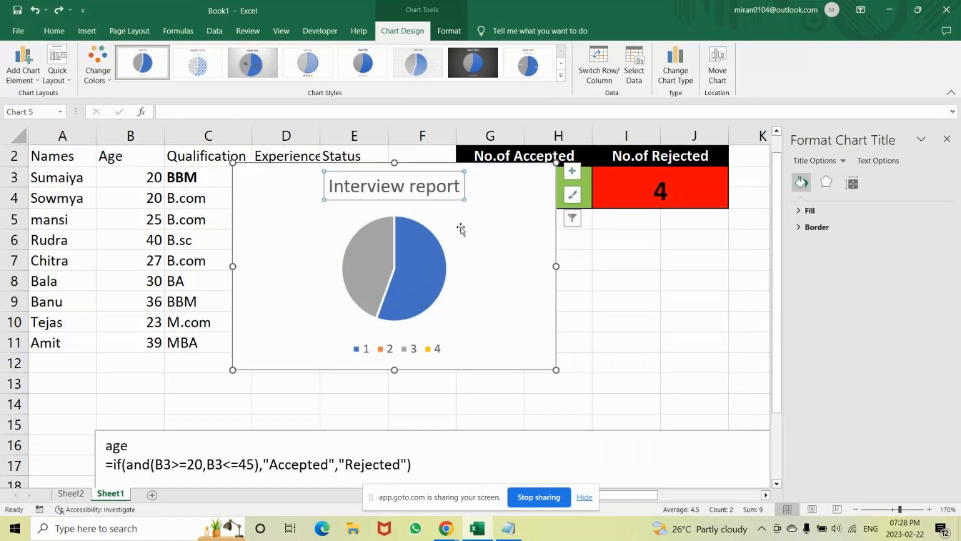
Move the Interview report pie chart to the empty cells directly below the accepted and rejected totals.
left_click_drag(429, 165, 642, 216)
mouse_move(582, 322)
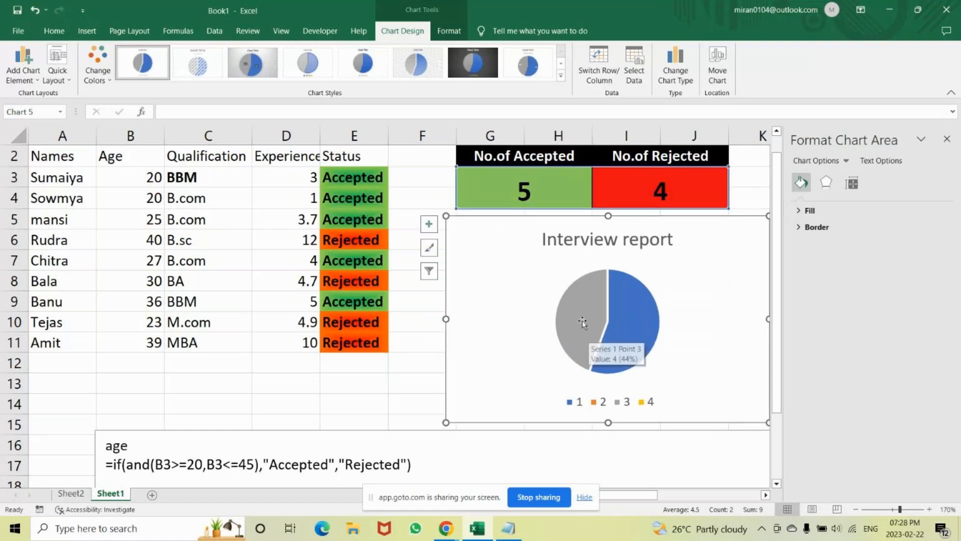
Give the accepted slice of the pie a black Automatic outline and a standard green fill.
left_click(581, 320)
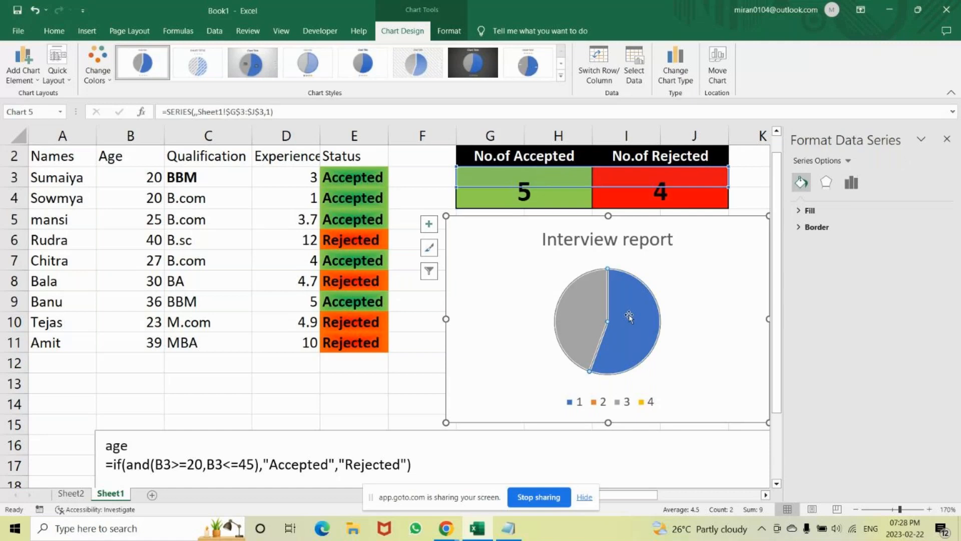
right_click(630, 319)
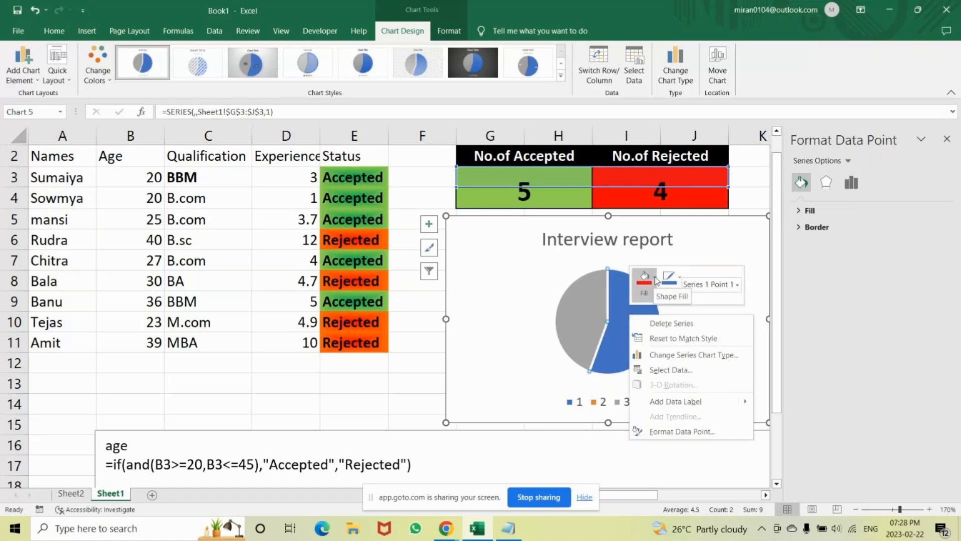
left_click(679, 280)
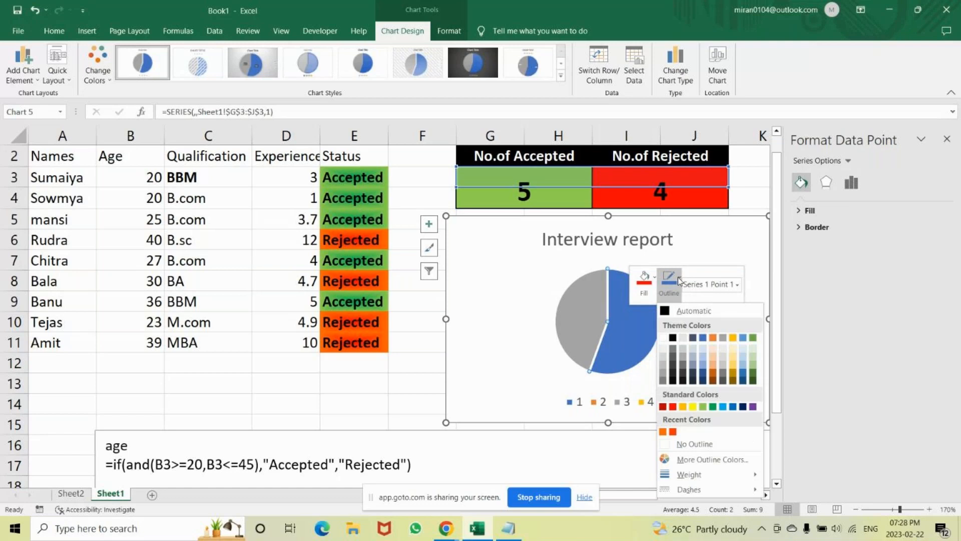
left_click(665, 311)
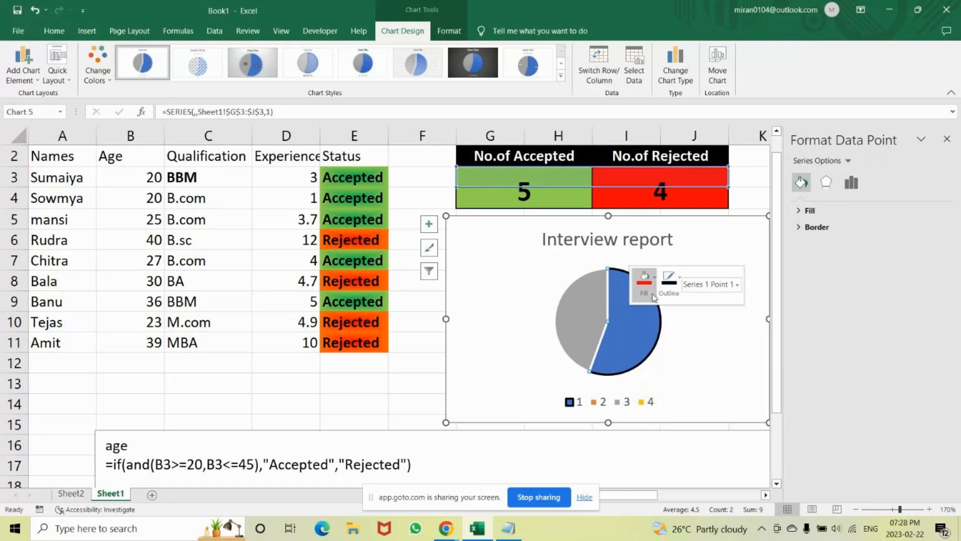
left_click(644, 278)
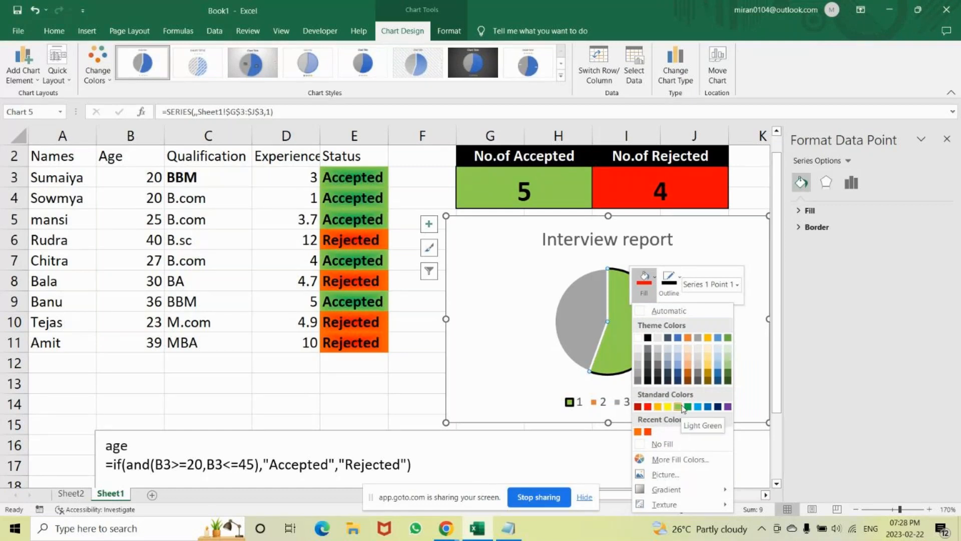
left_click(688, 406)
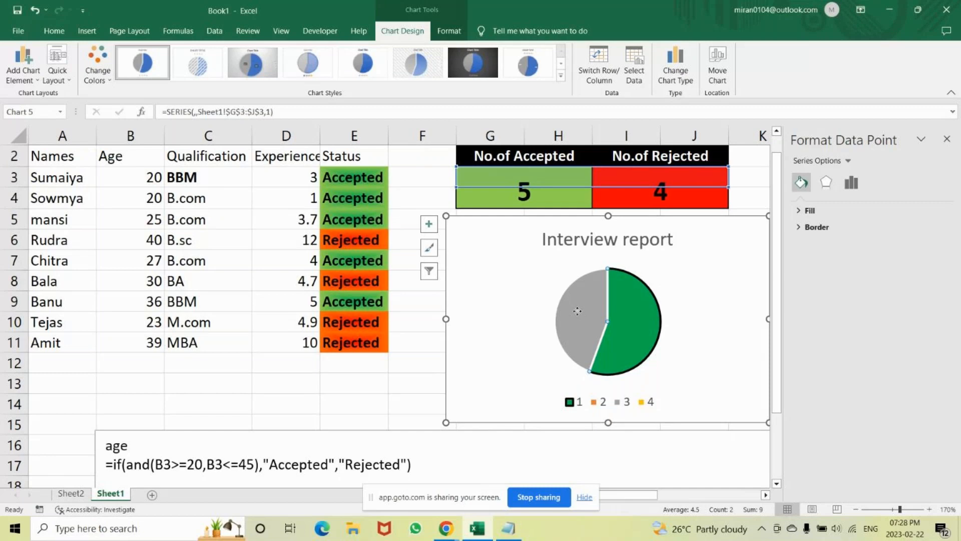
left_click(729, 300)
Try to fill the grey rejected slice of the pie with standard red.
left_click(594, 305)
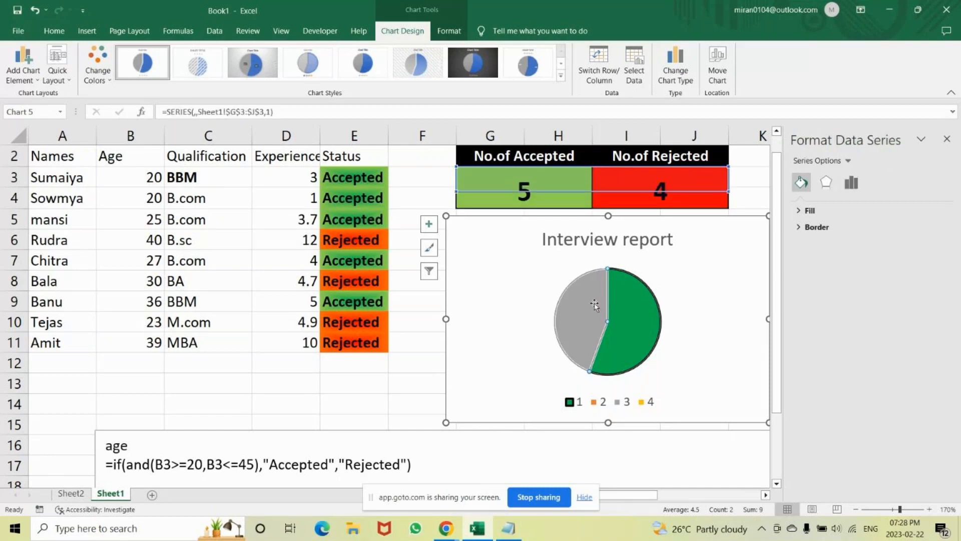
right_click(637, 282)
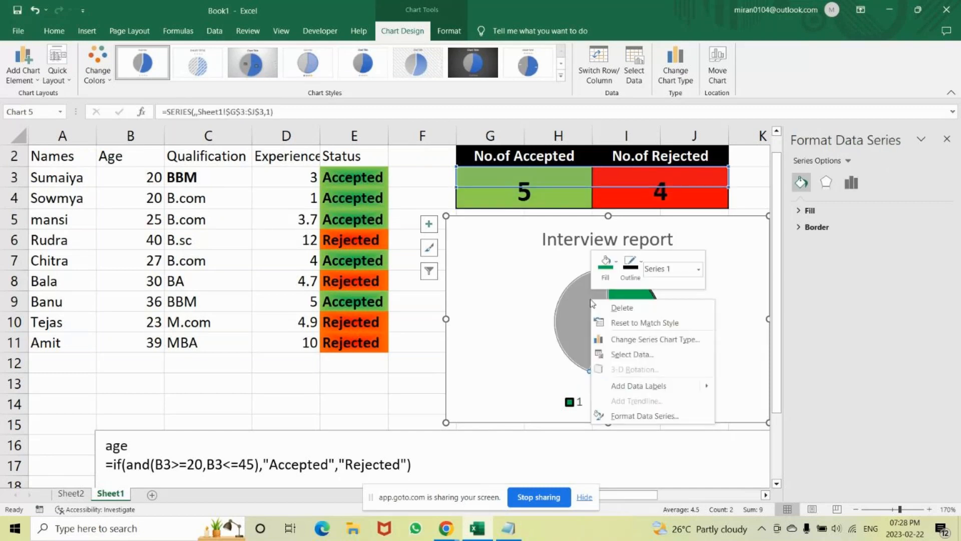
left_click(617, 268)
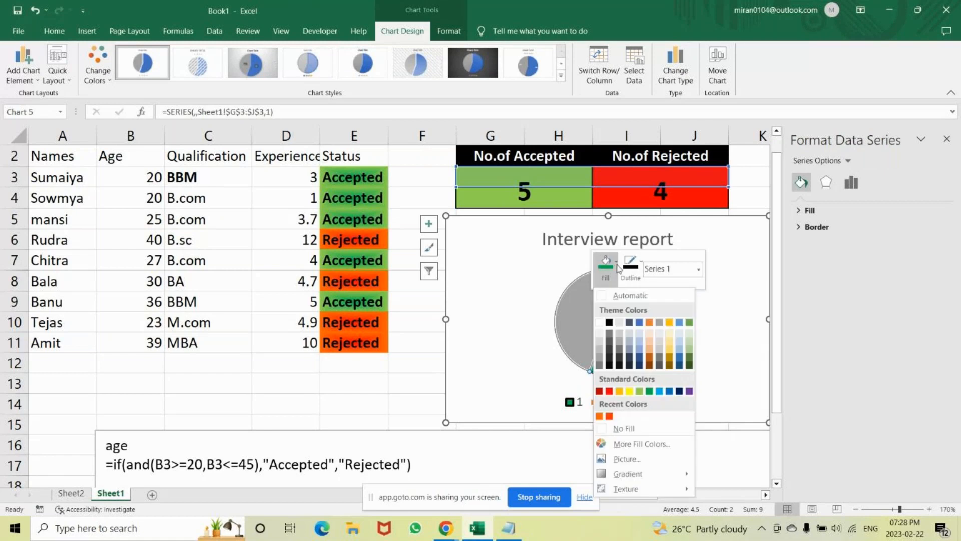
left_click(609, 392)
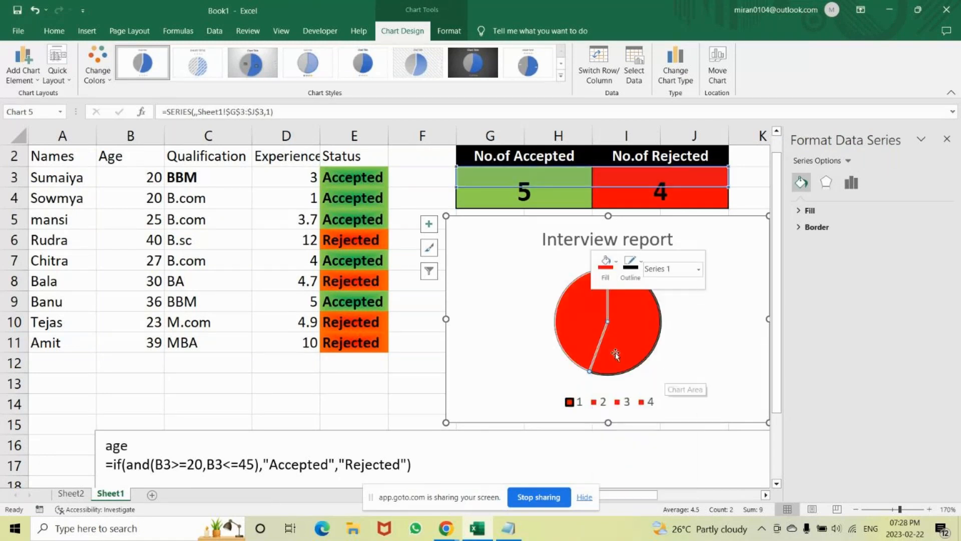
key("ctrl+z")
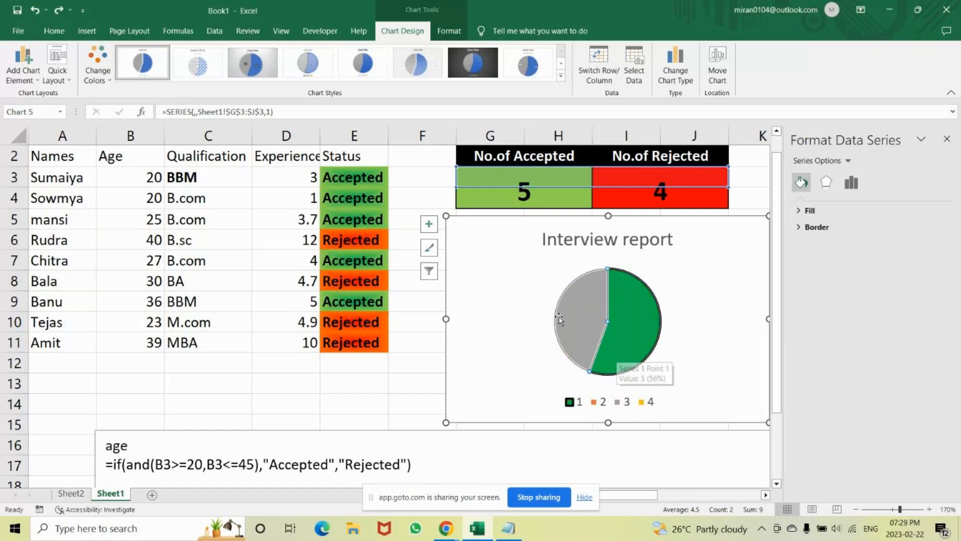
left_click(580, 307)
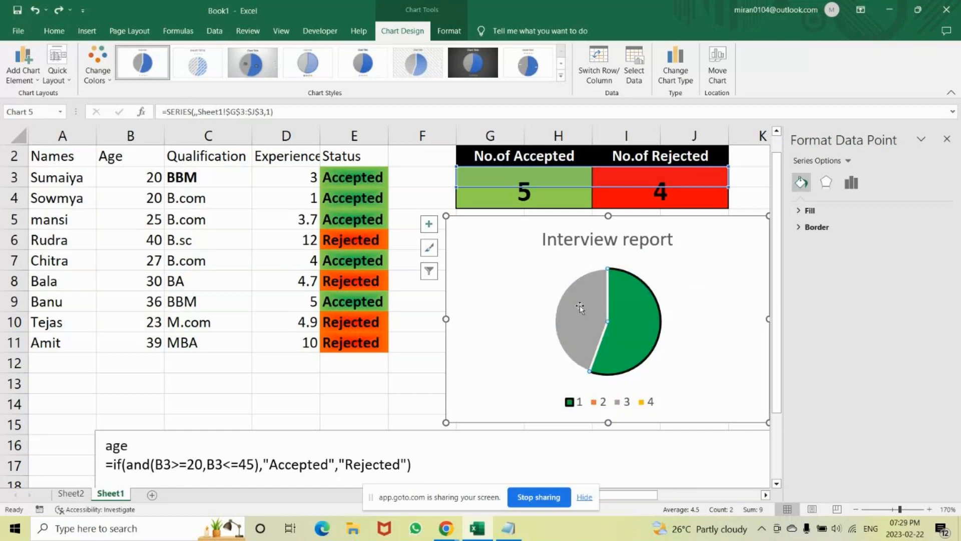
left_click(511, 295)
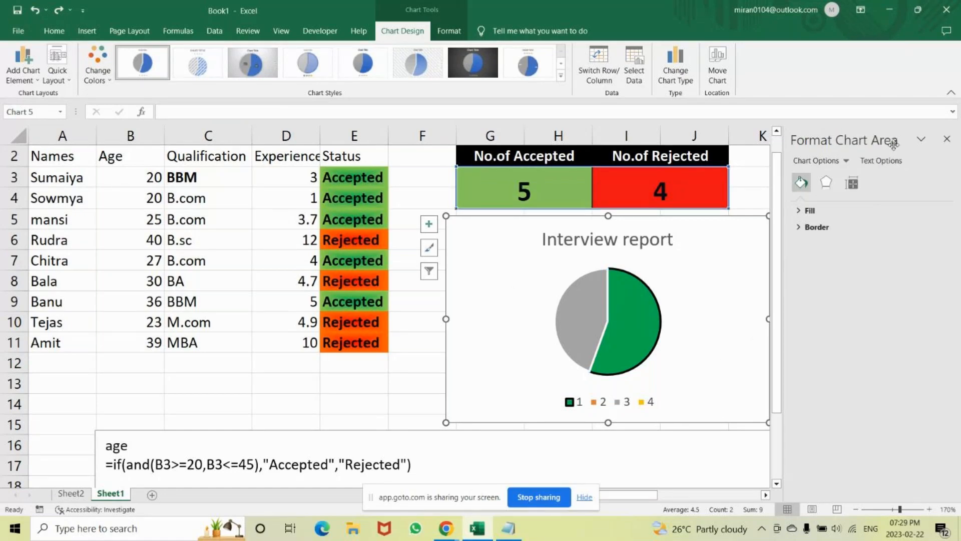
Recolour the pie chart with the fourth Colorful palette, which starts with green, blue and yellow.
left_click(946, 142)
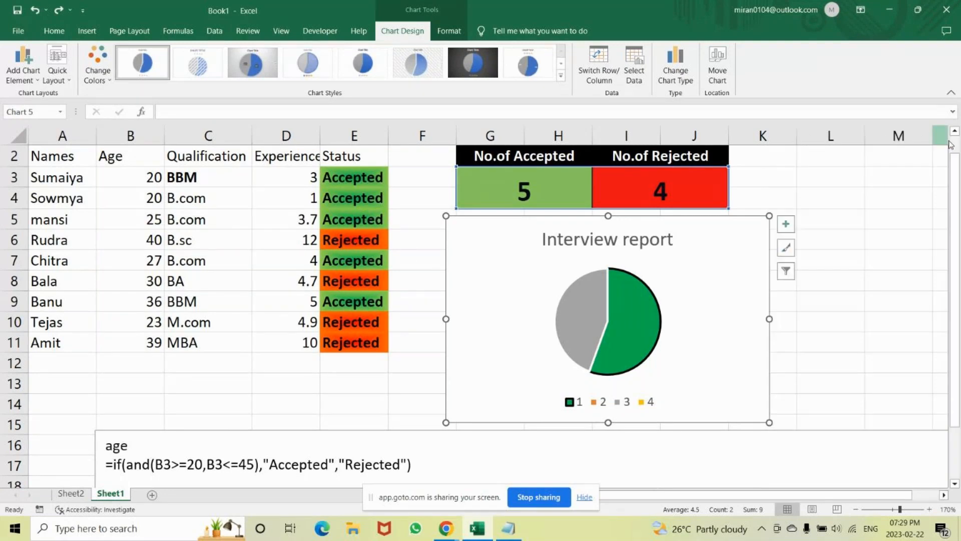
left_click(787, 248)
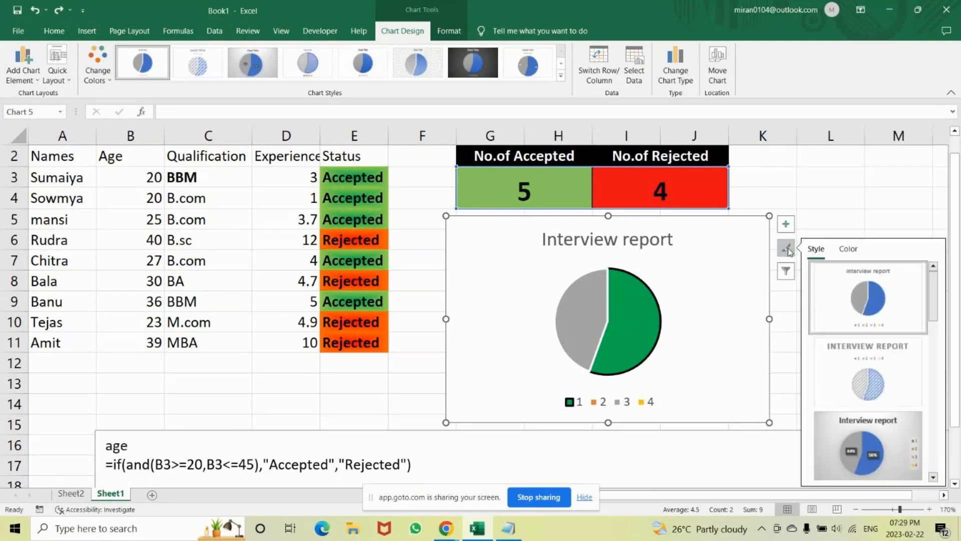
left_click(854, 183)
left_click(647, 312)
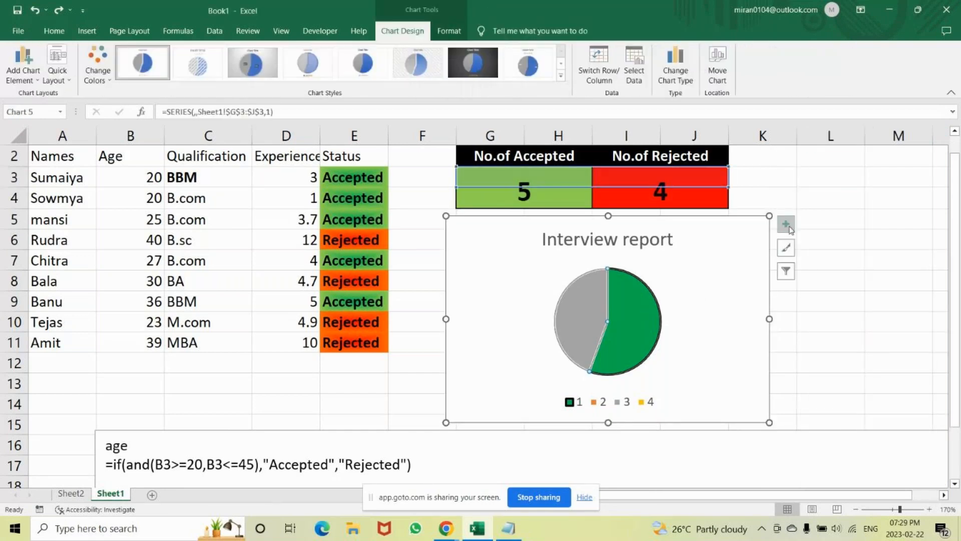
left_click(97, 65)
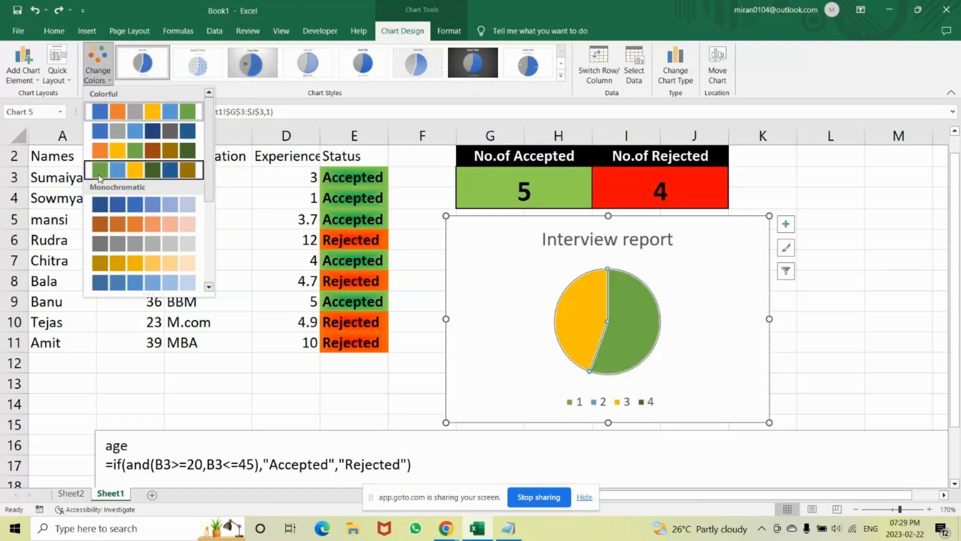
left_click(98, 170)
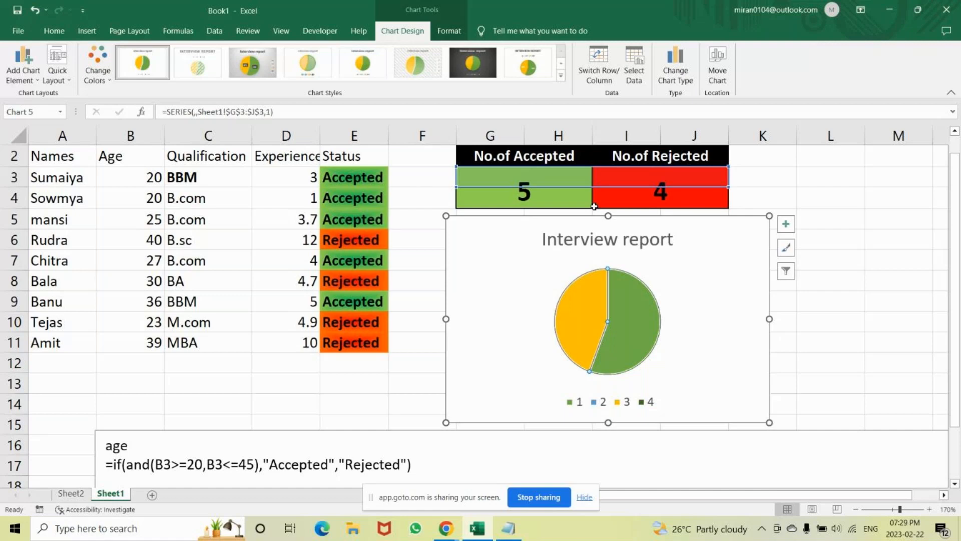
Fill only the yellow rejected slice of the pie with standard red.
double_click(581, 311)
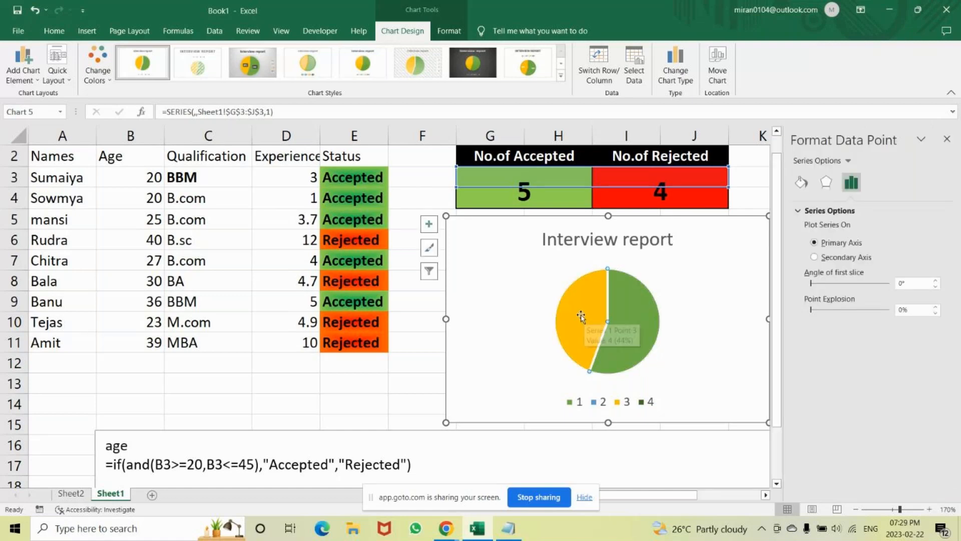
left_click(680, 323)
left_click(629, 325)
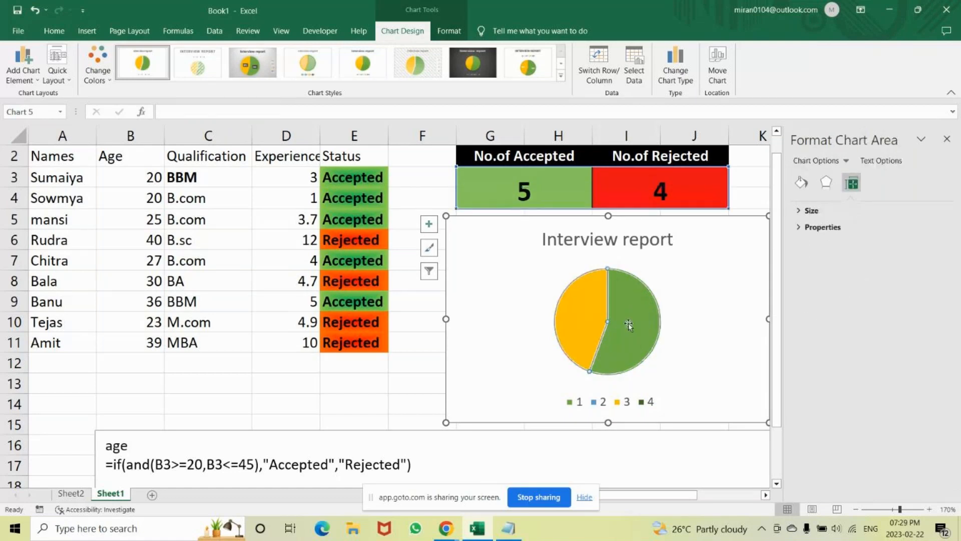
left_click(567, 310)
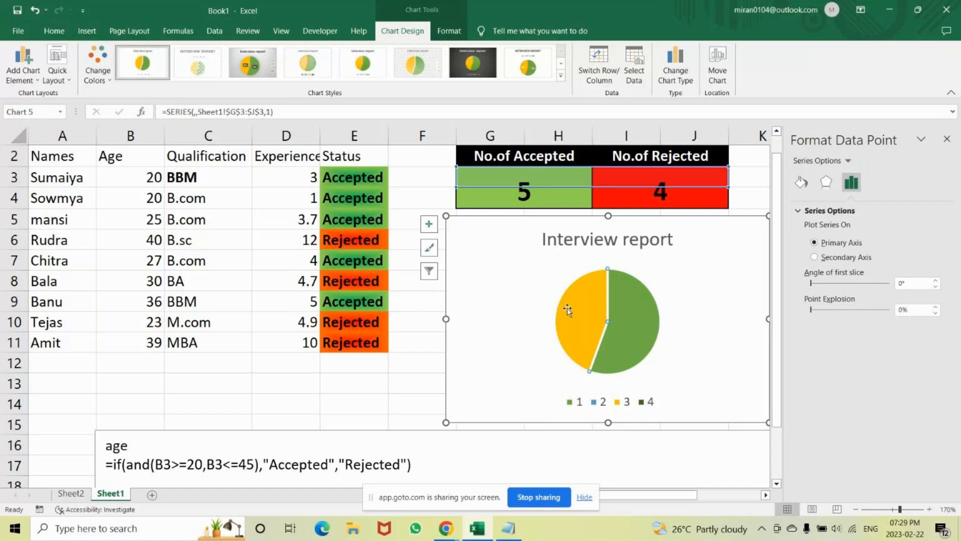
right_click(568, 311)
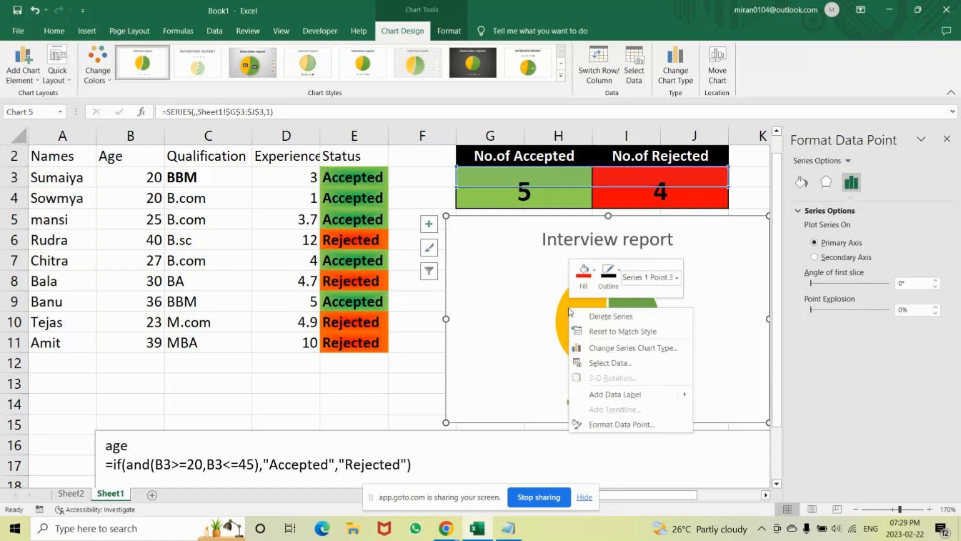
left_click(587, 275)
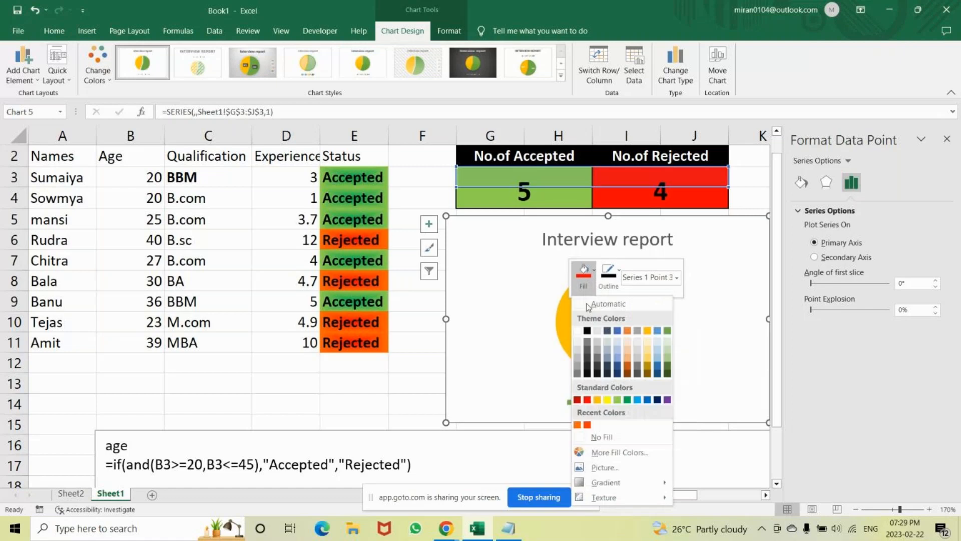
left_click(587, 399)
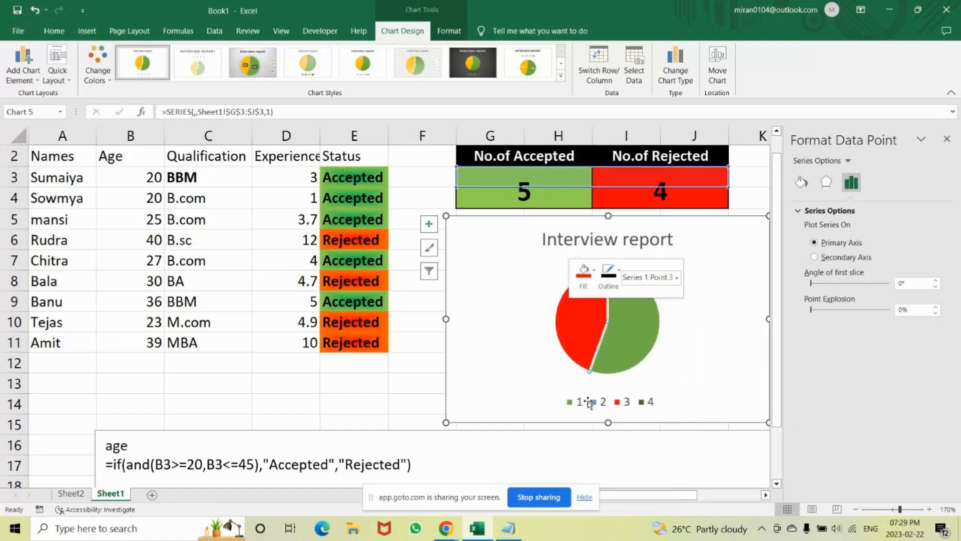
left_click(713, 330)
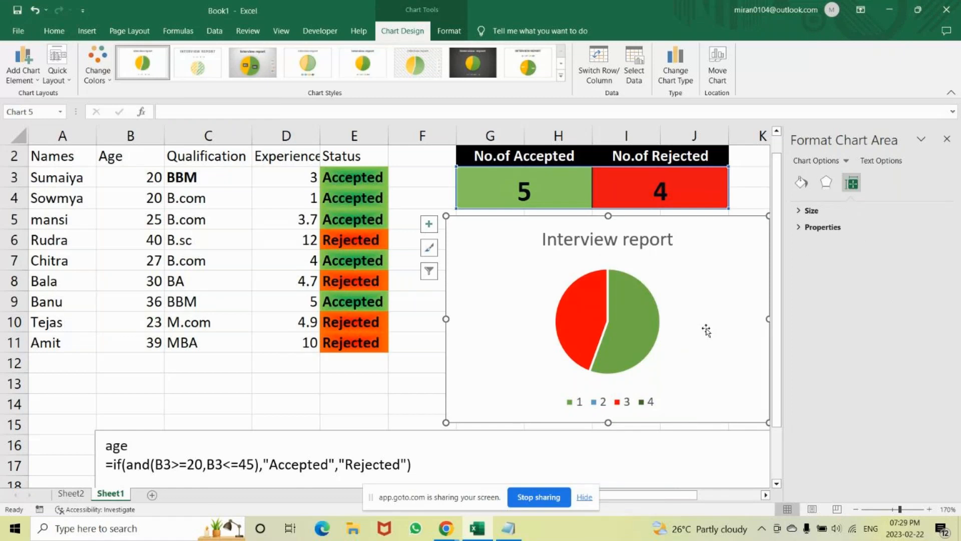
left_click(640, 325)
left_click(640, 325)
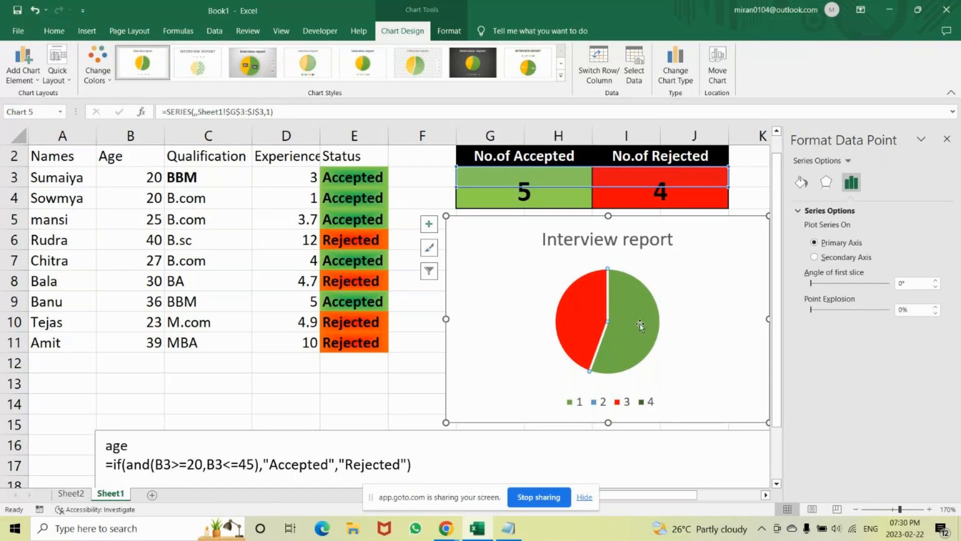
right_click(640, 326)
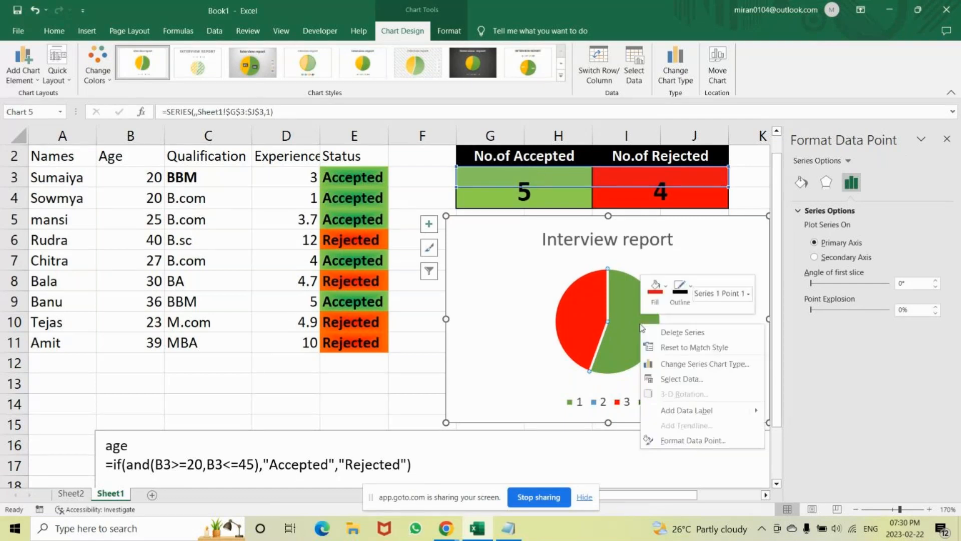
left_click(666, 290)
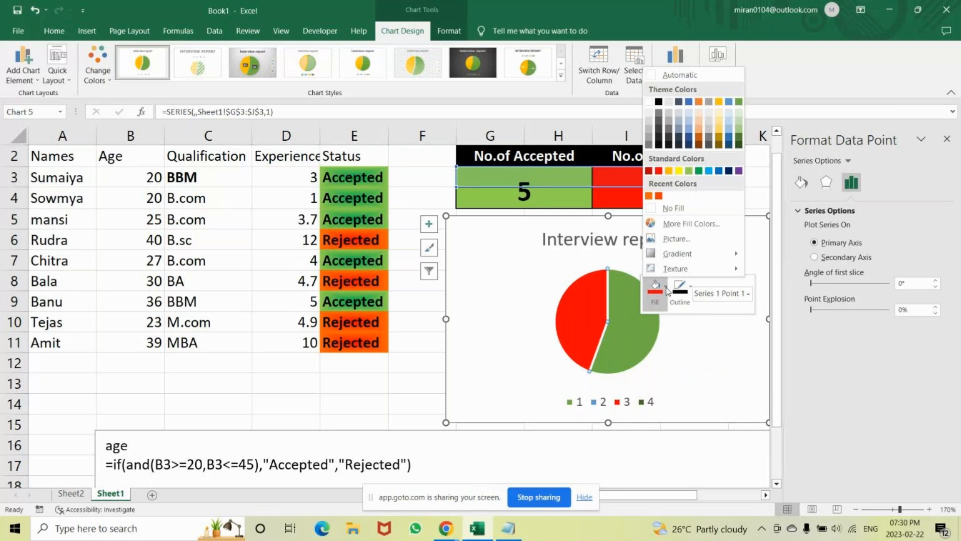
left_click(519, 310)
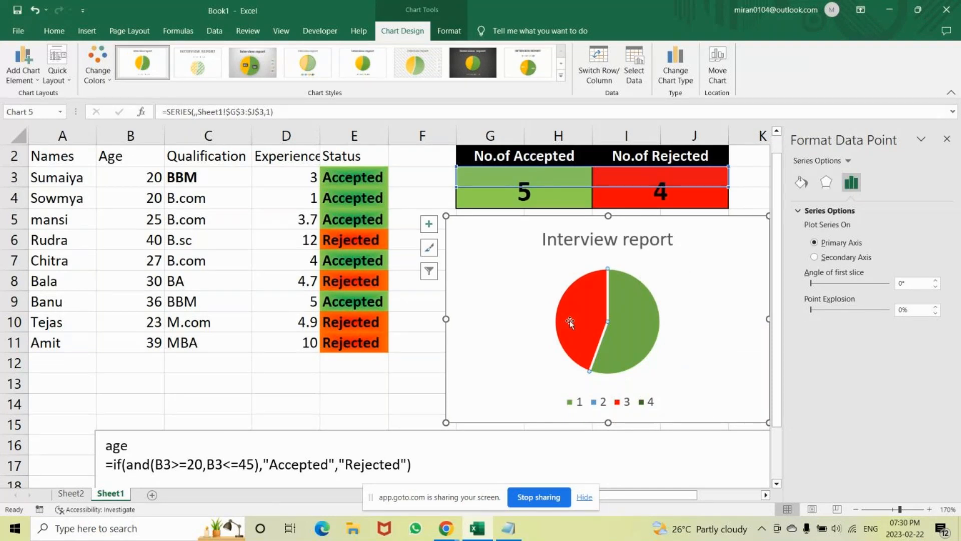
Close the data point formatting options and set the pie chart's legend position to Right.
left_click(947, 140)
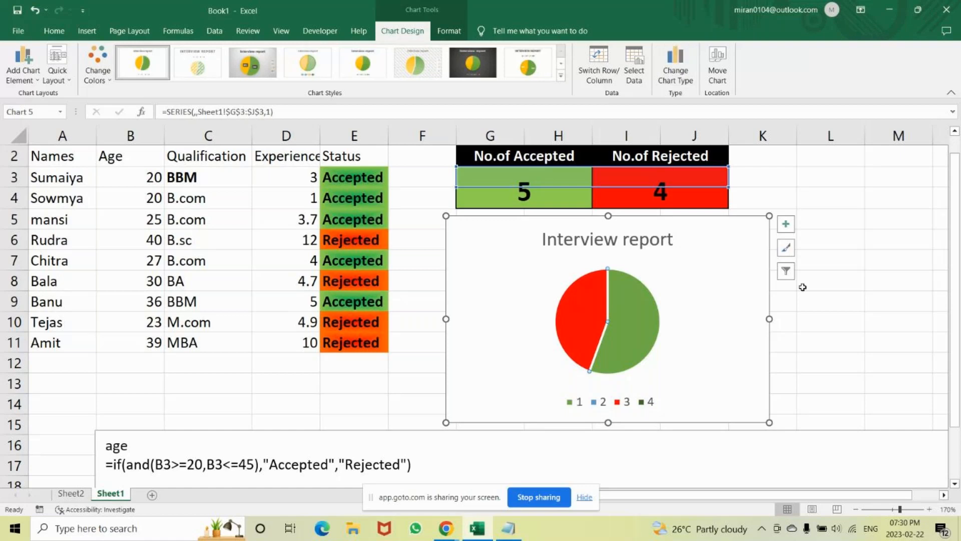
left_click(785, 224)
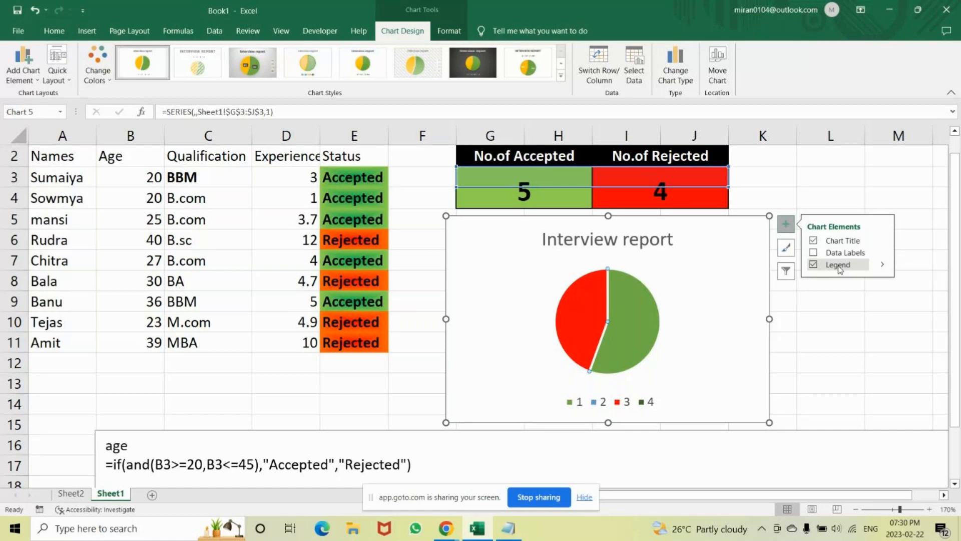
left_click(882, 264)
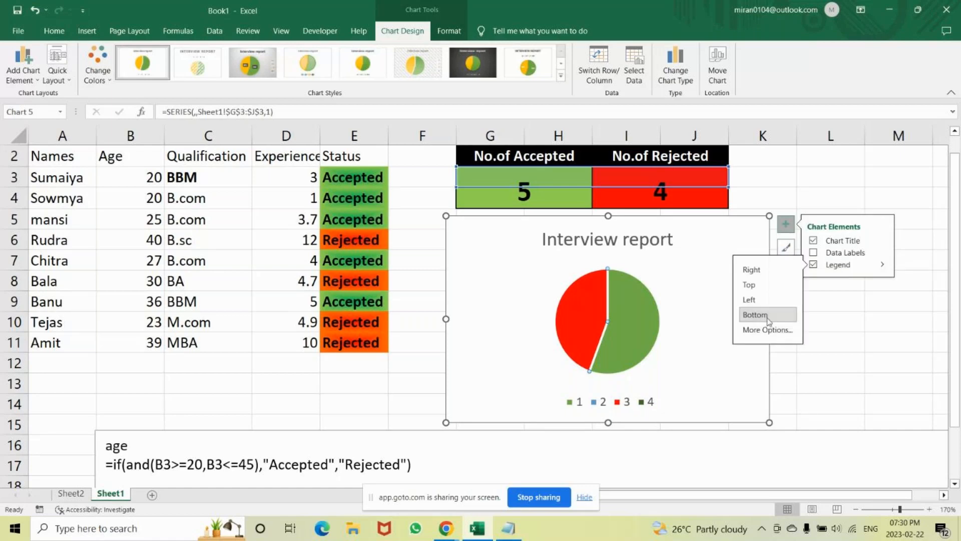
left_click(757, 271)
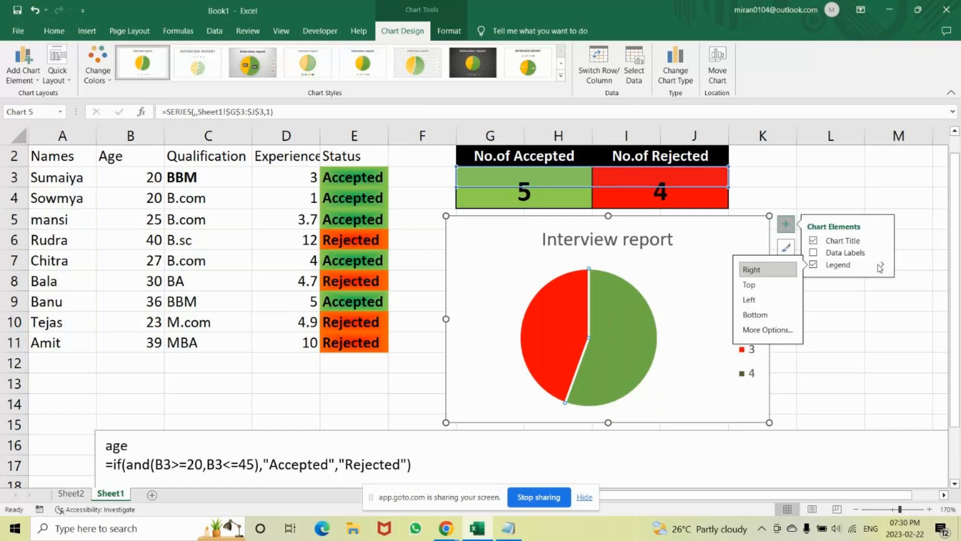
left_click(890, 322)
left_click(529, 157)
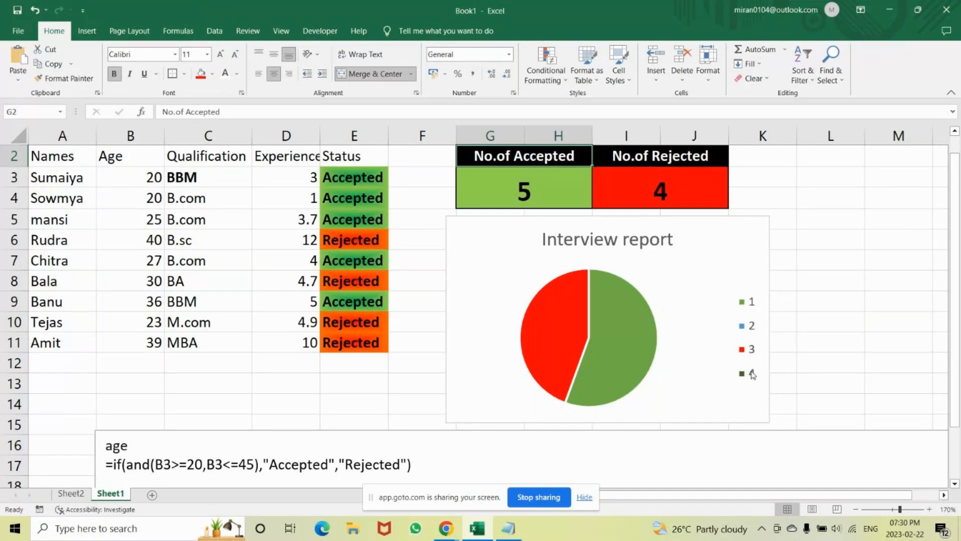
left_click(689, 261)
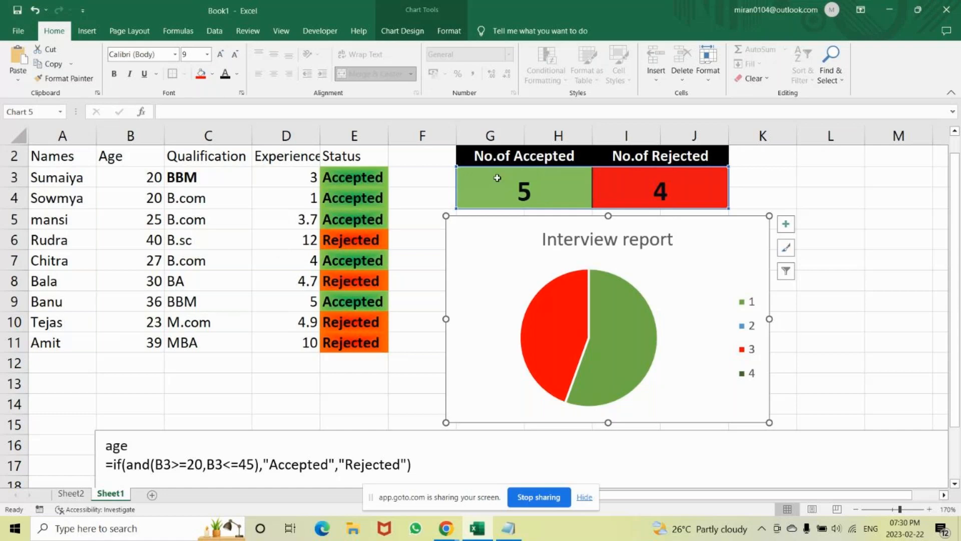
left_click_drag(342, 170, 346, 338)
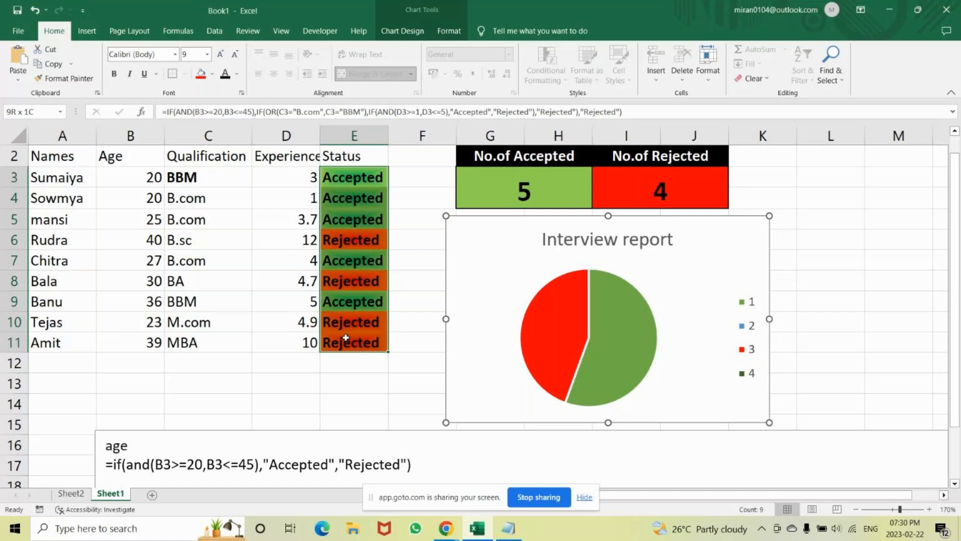
left_click_drag(346, 338, 343, 175)
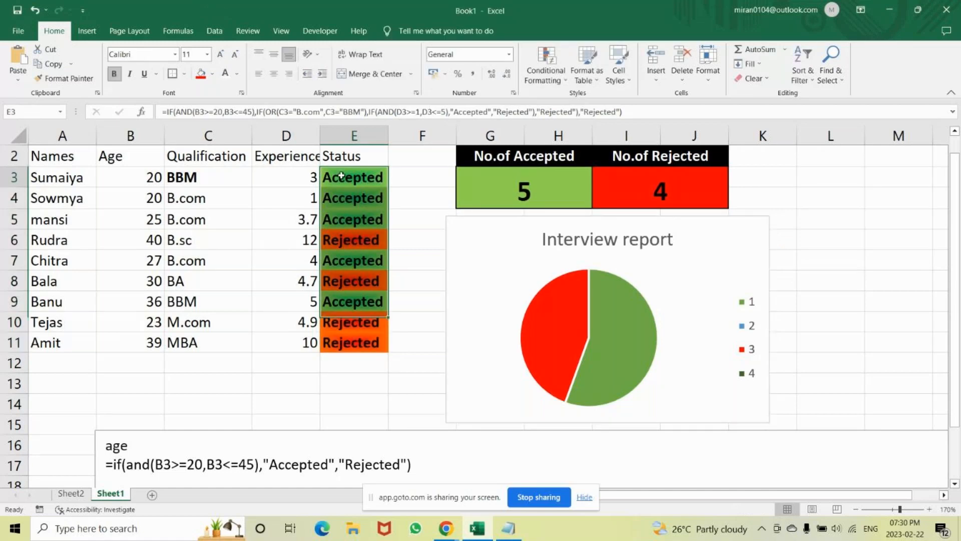
Delete entries 4 and 2 from the pie chart's legend.
left_click(751, 305)
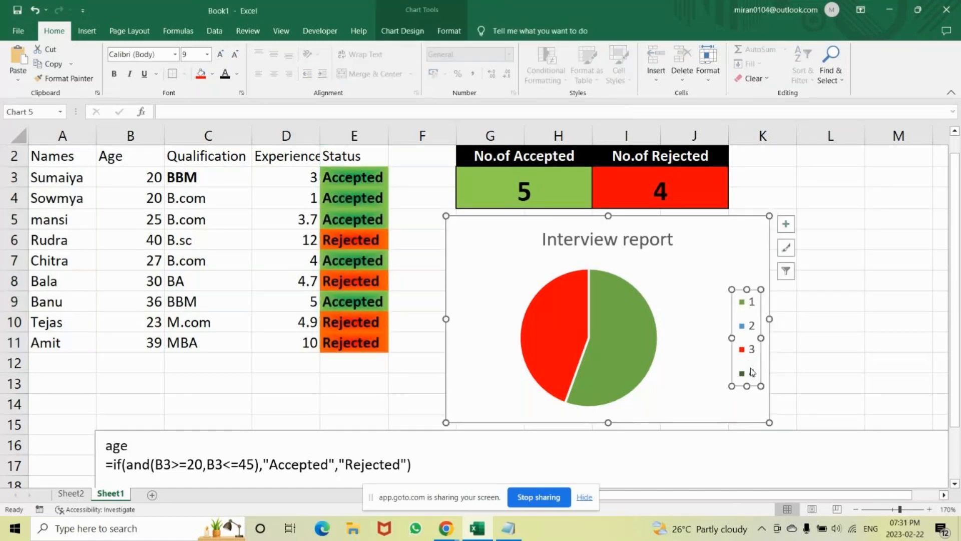
double_click(752, 371)
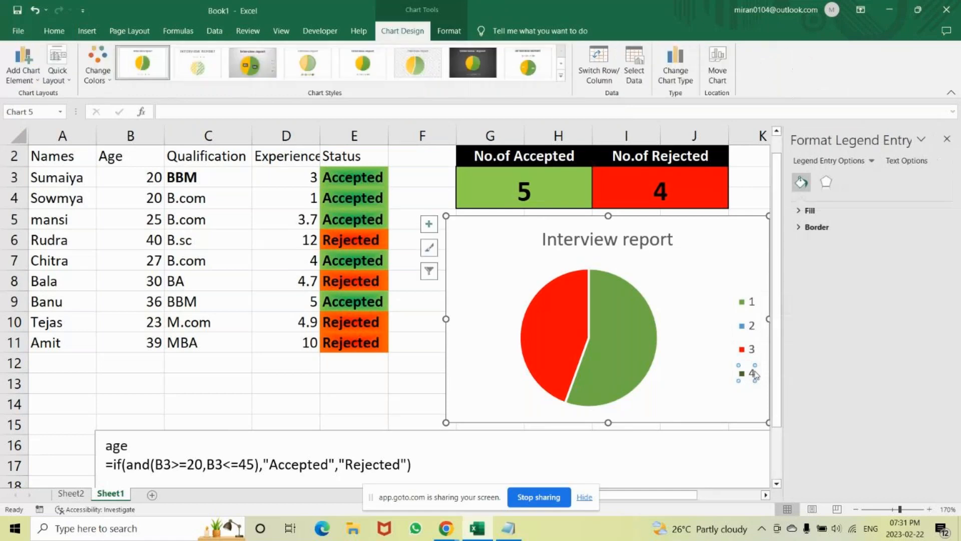
key("Delete")
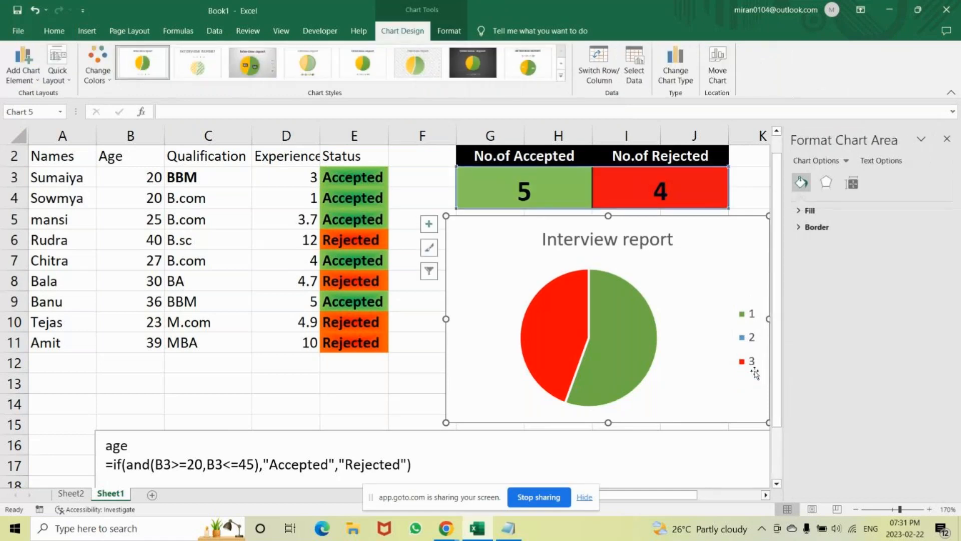
left_click(754, 371)
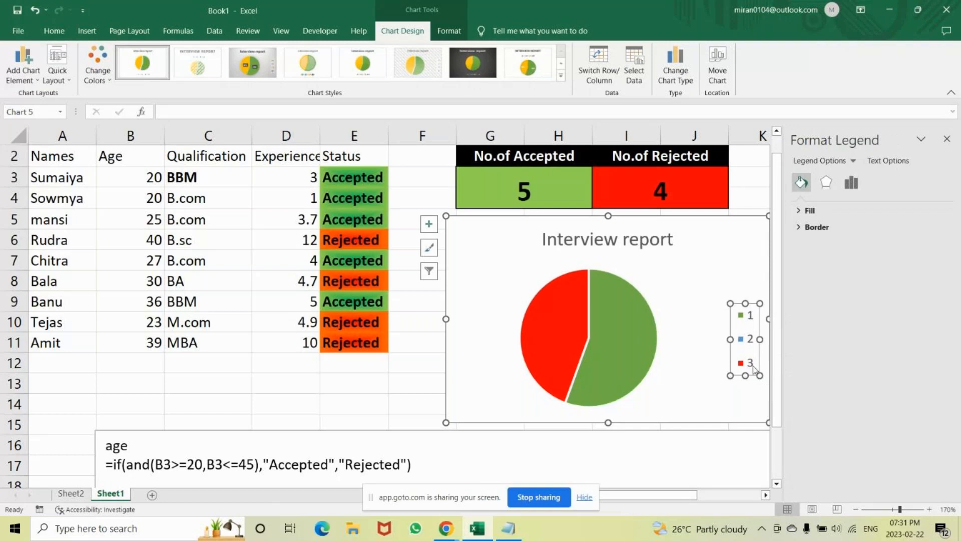
left_click(754, 368)
left_click(751, 343)
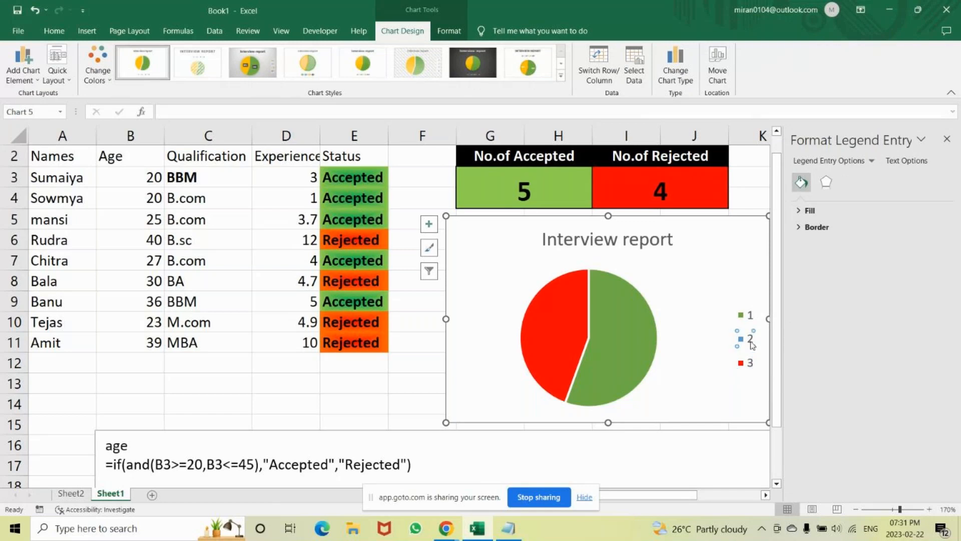
key("Delete")
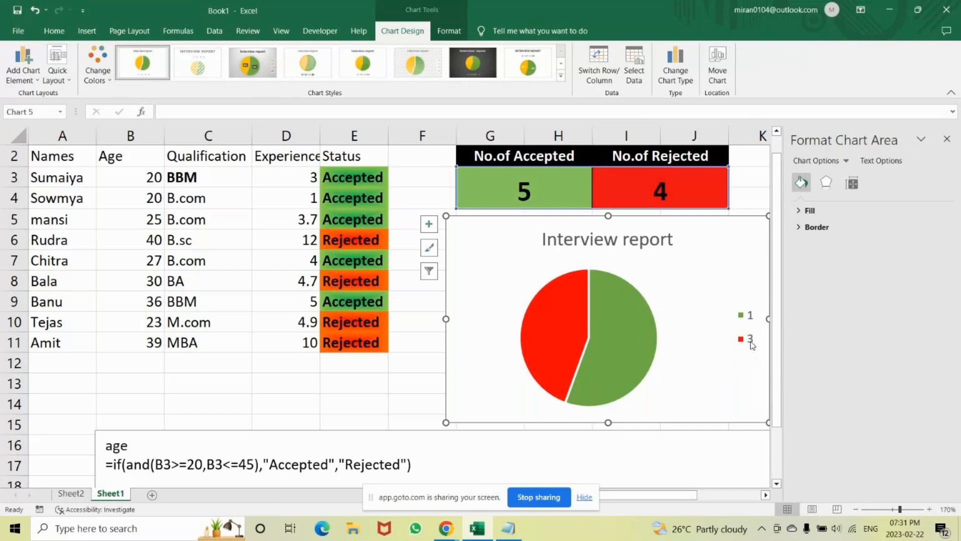
Delete the pie chart's entire legend and close the chart formatting options.
left_click(751, 321)
left_click(750, 319)
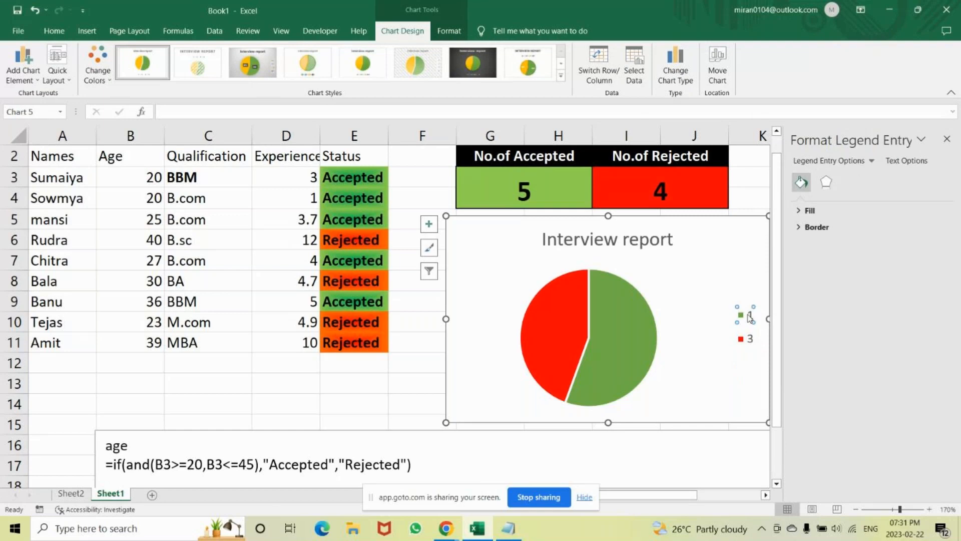
left_click(750, 319)
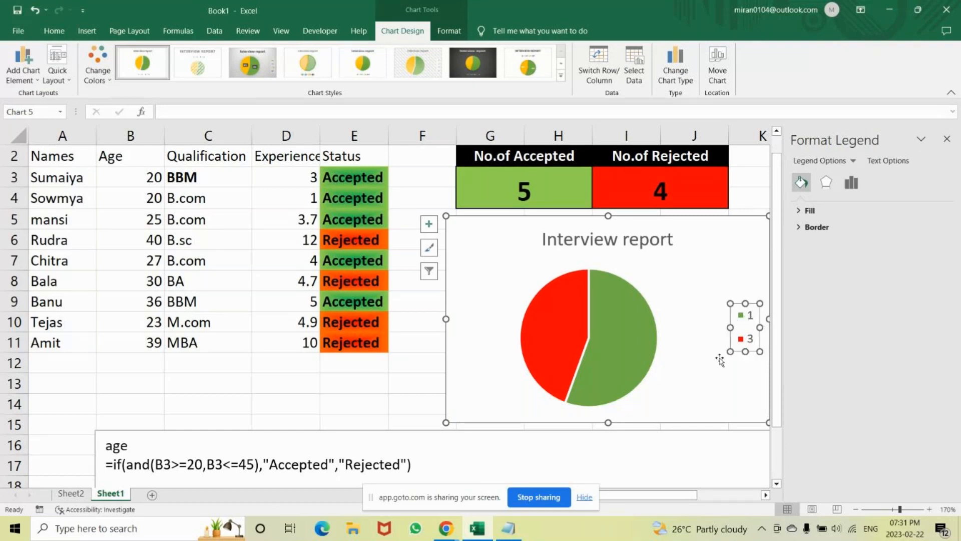
left_click(727, 321)
left_click(746, 318)
key("Delete")
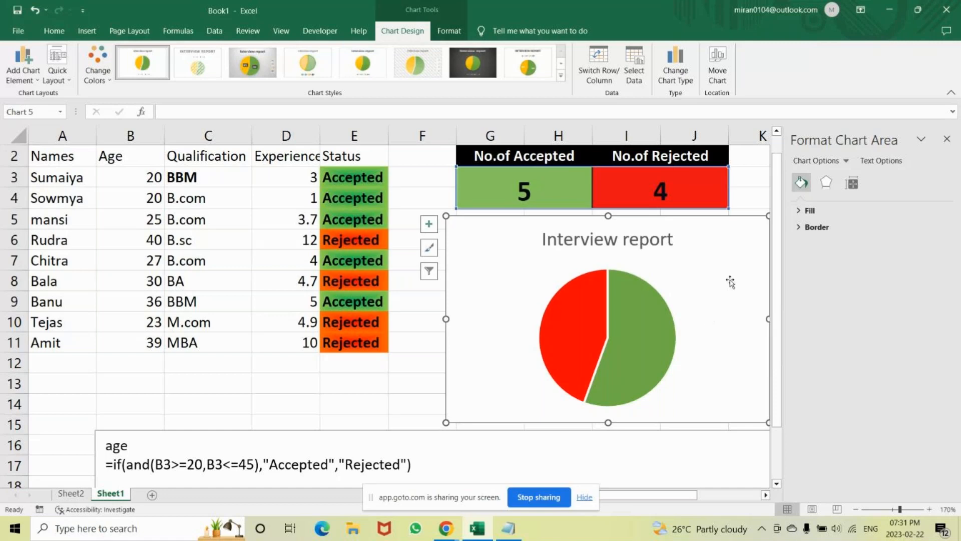
left_click(798, 214)
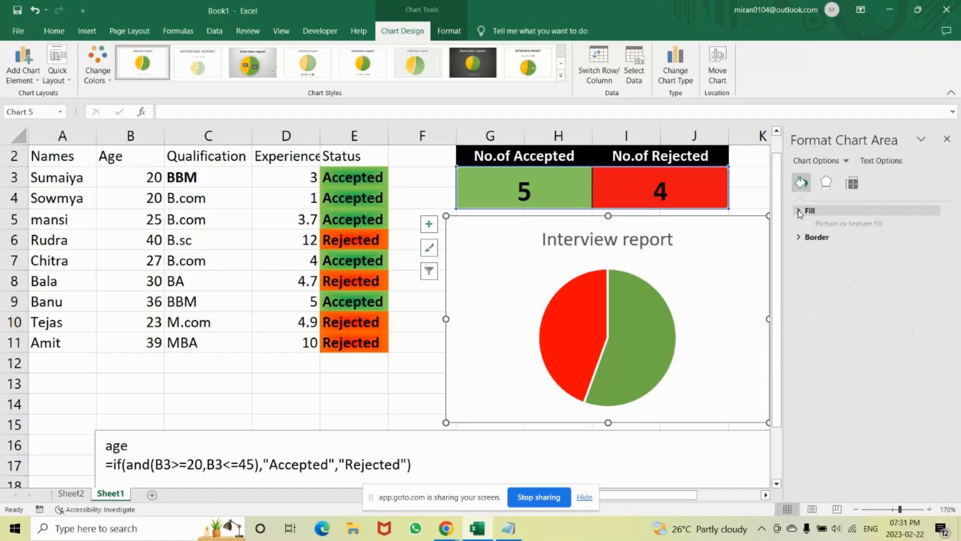
left_click(947, 140)
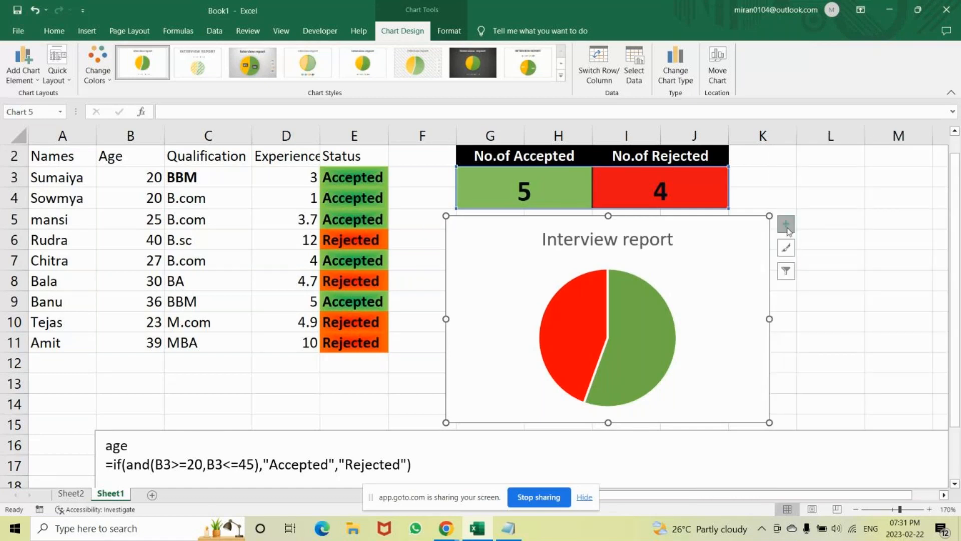
Add the pie chart's legend again through its additional options, remove it and close the formatting options.
left_click(785, 224)
left_click(882, 264)
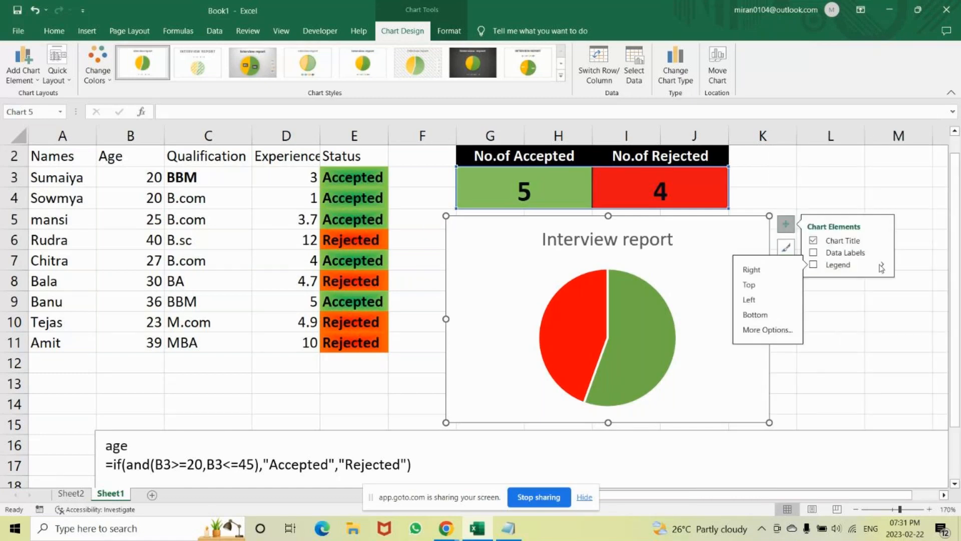
left_click(794, 329)
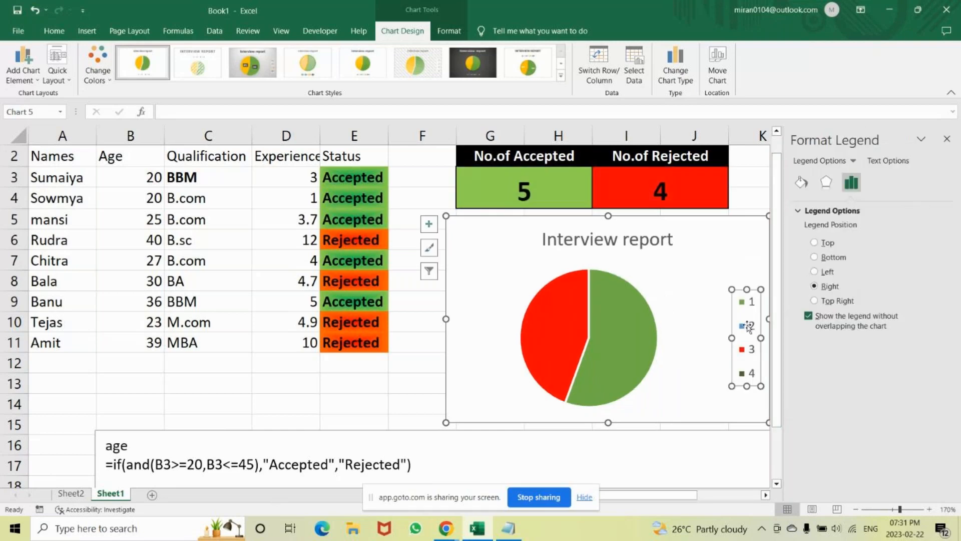
key("Delete")
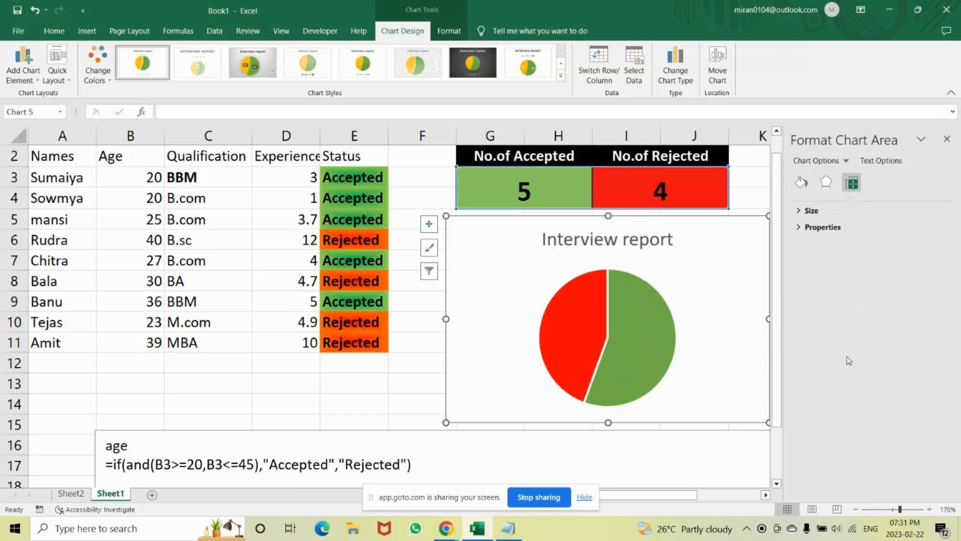
left_click(946, 140)
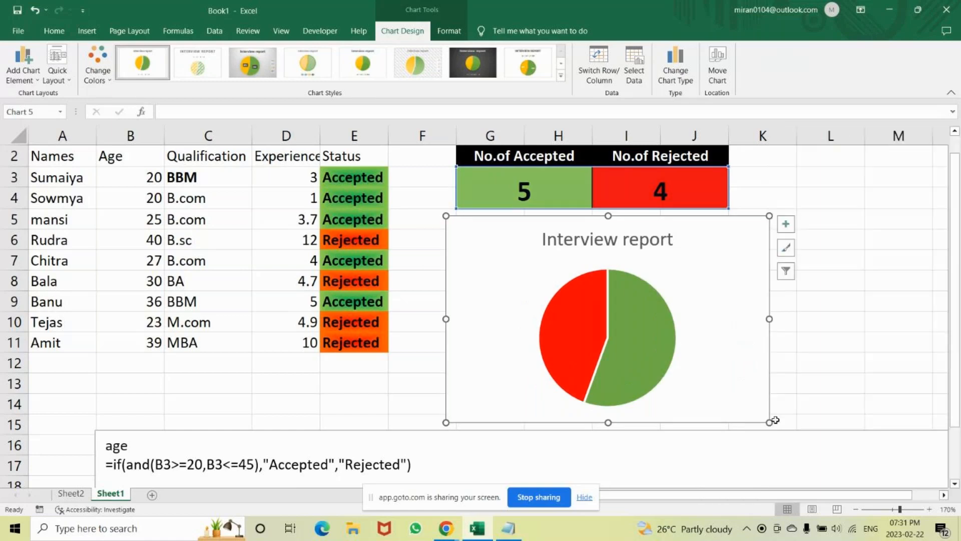
Resize the pie chart to span columns G to J beneath the count table, with its lower edge at row 14.
left_click_drag(767, 319, 731, 319)
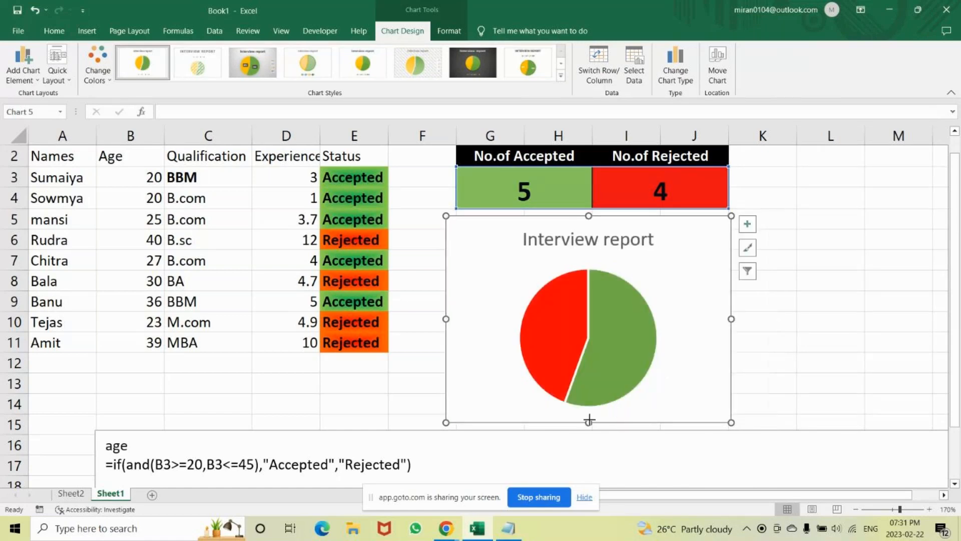
left_click_drag(588, 421, 590, 389)
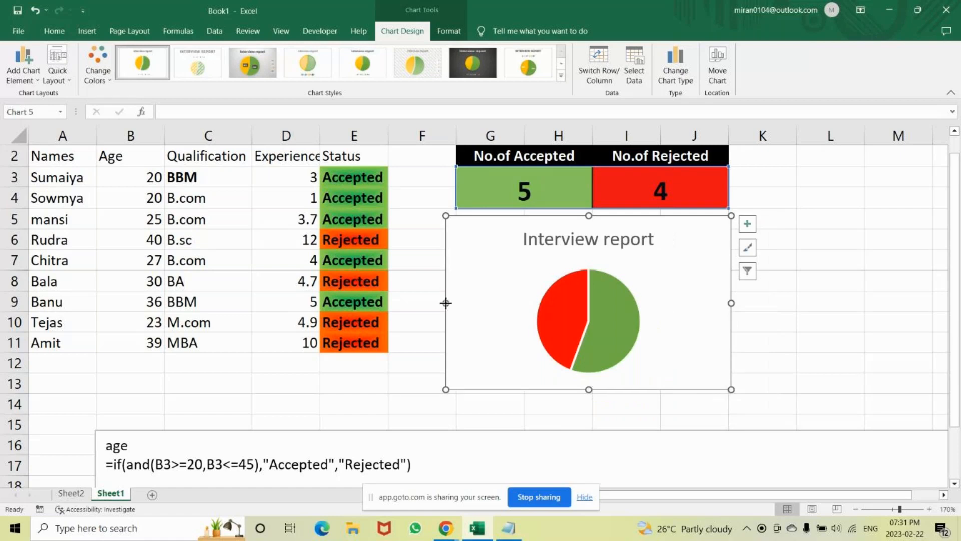
left_click_drag(446, 302, 456, 303)
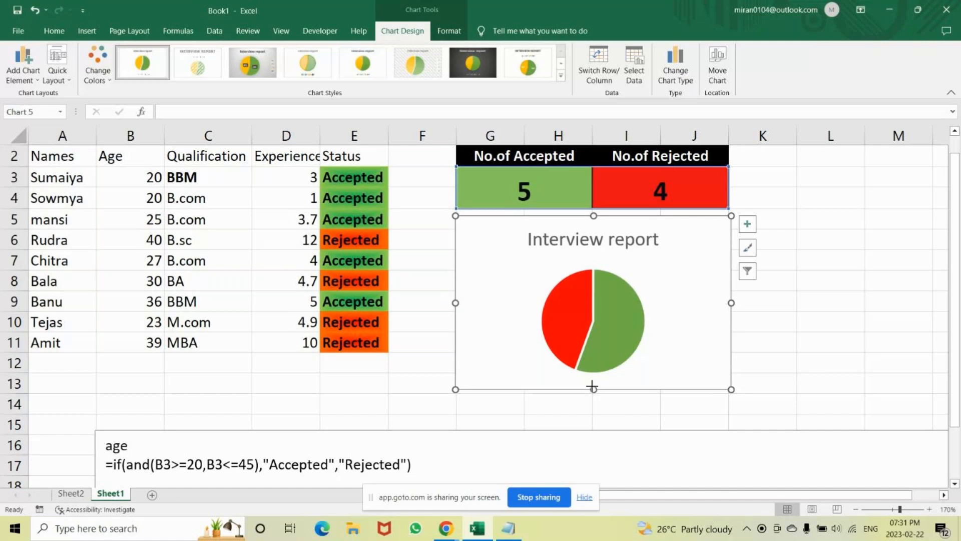
left_click_drag(592, 387, 594, 405)
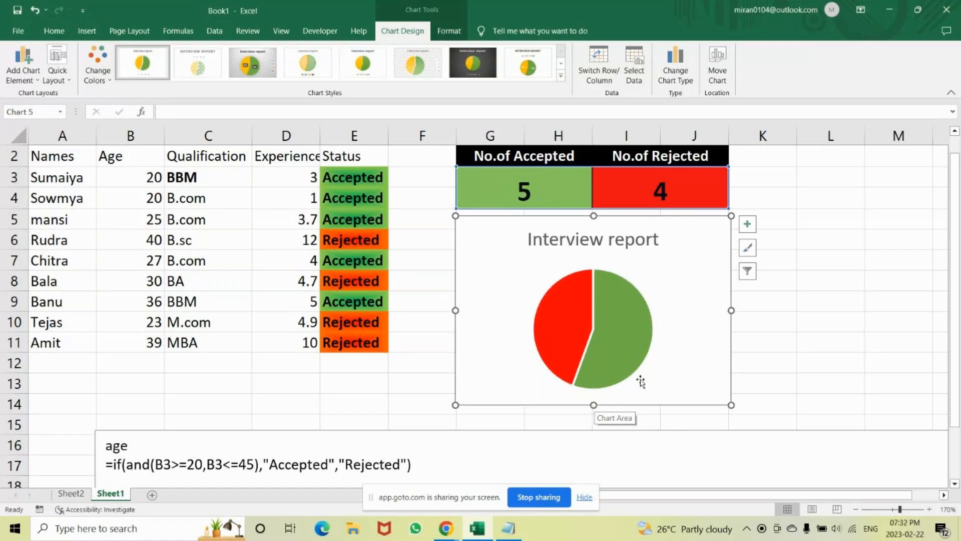
Preview the Line, Pie and Clustered Bar options for changing the chart type and cancel without applying one.
left_click(683, 58)
left_click(319, 159)
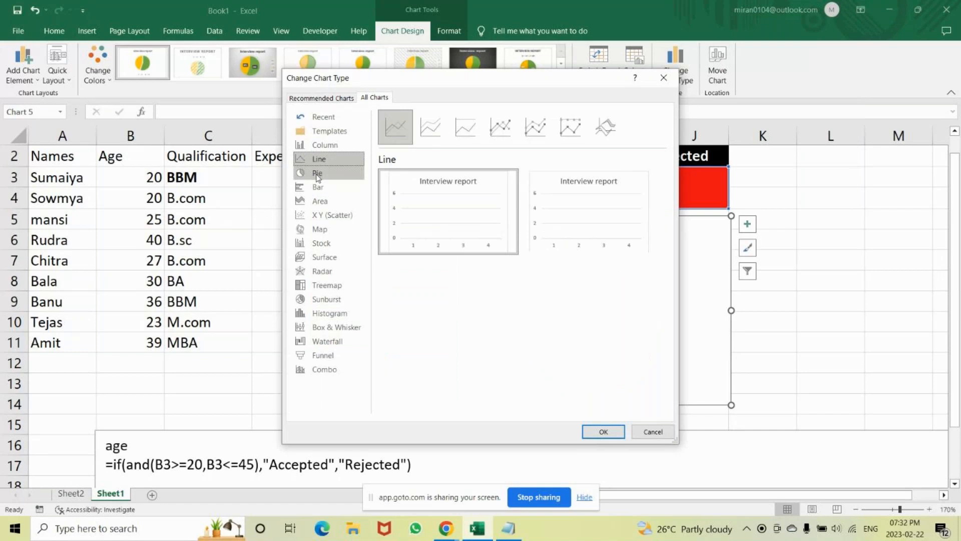
left_click(317, 176)
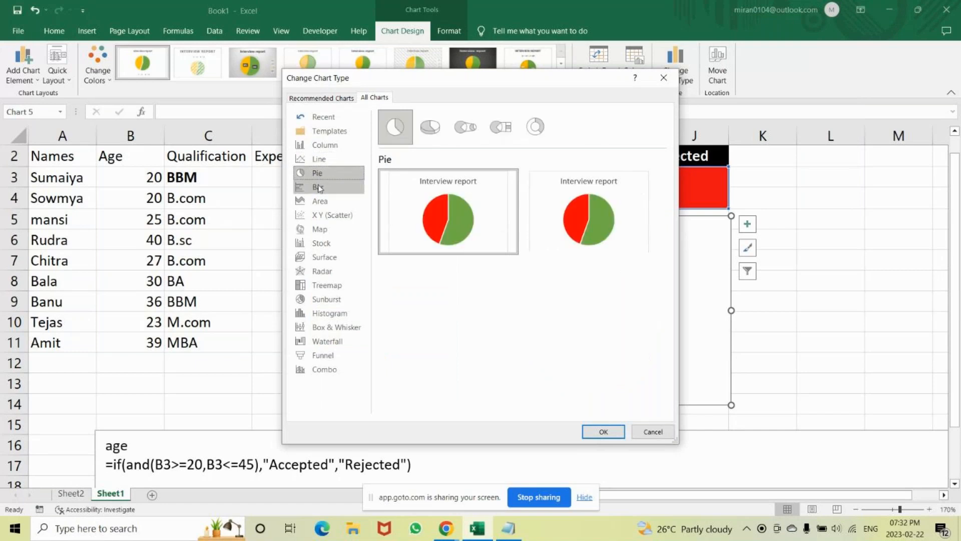
left_click(319, 188)
mouse_move(429, 215)
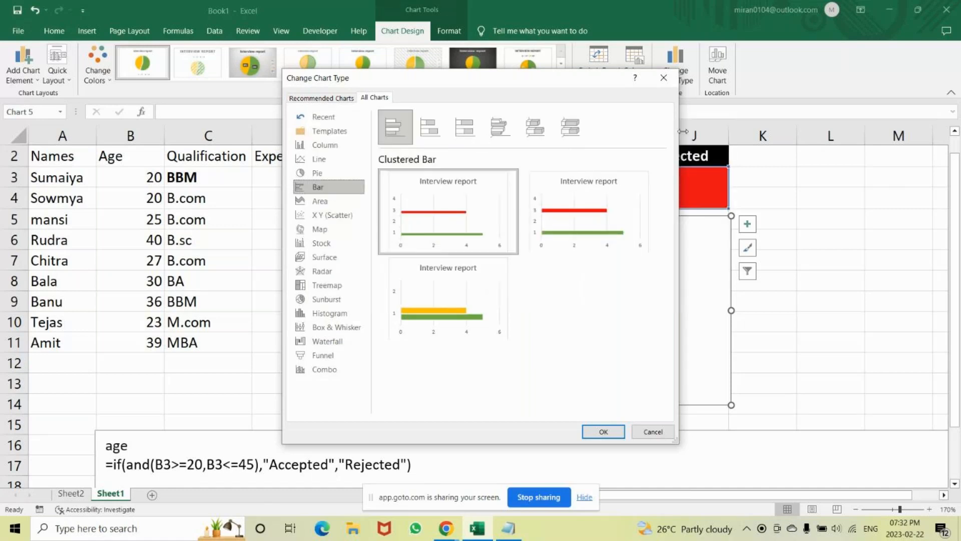
left_click(653, 431)
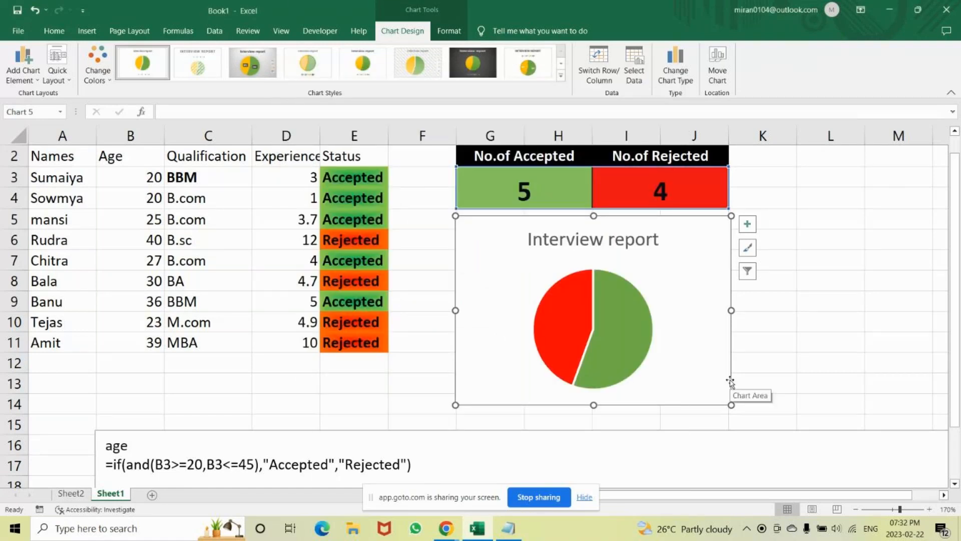
Review the pie chart filter's values and names for its series and categories, and dismiss it.
left_click(755, 270)
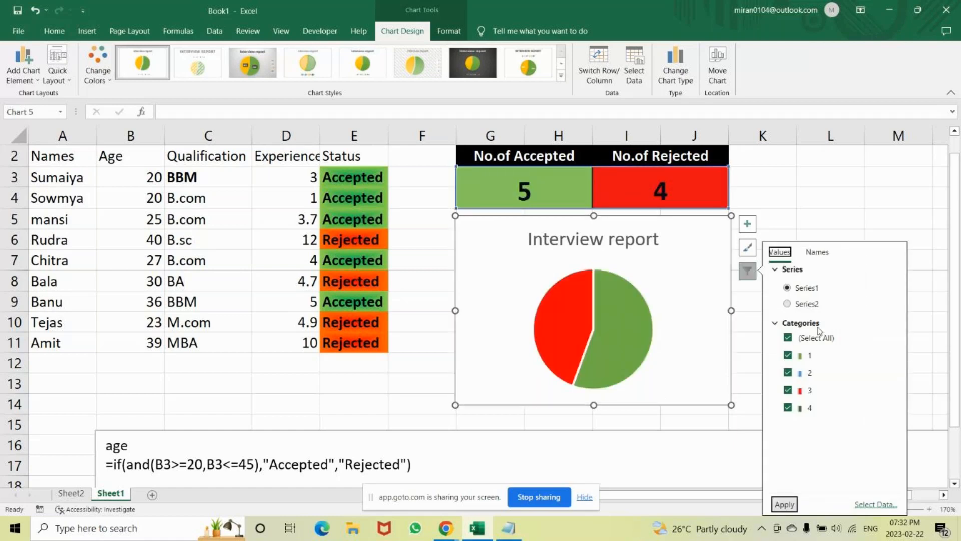
left_click(817, 252)
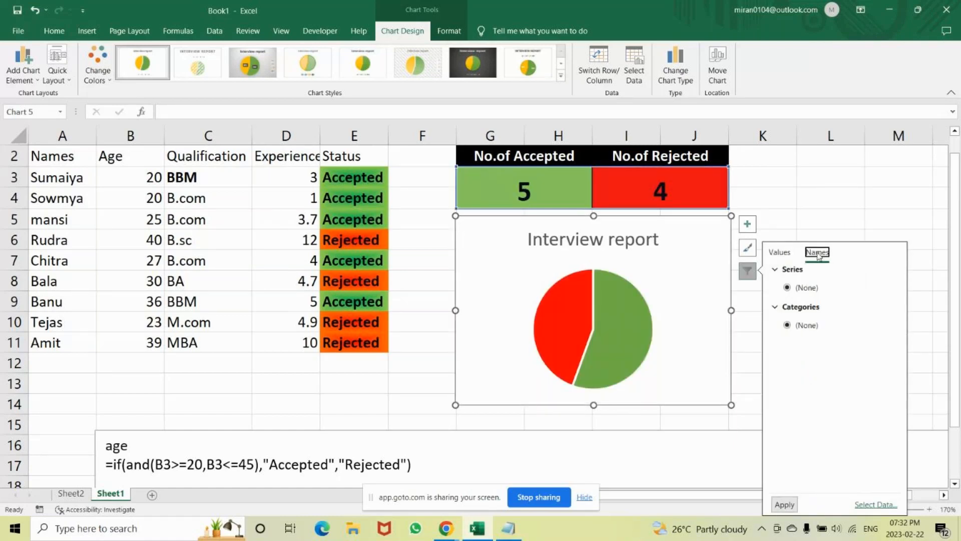
key("Down")
left_click(806, 219)
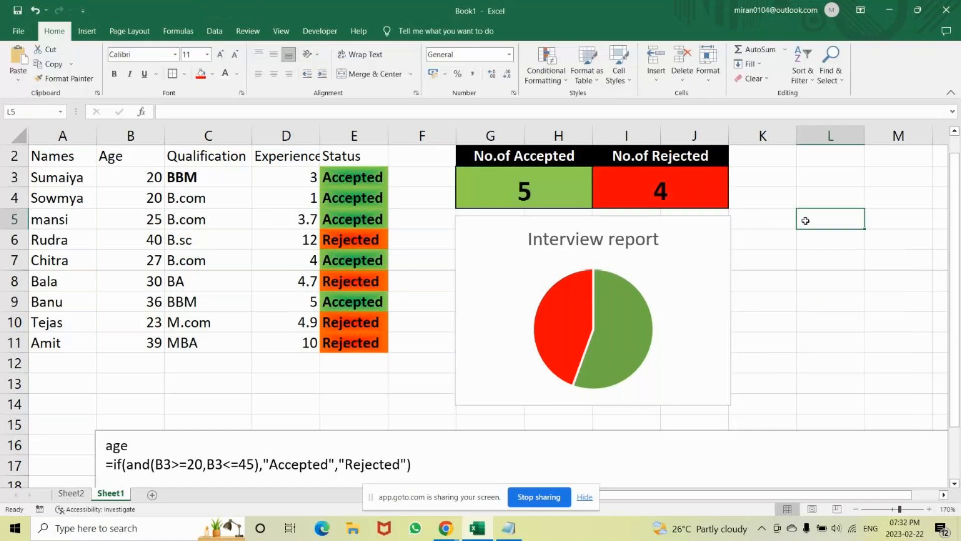
Examine the green and red pie slices against the accepted and rejected COUNTIF totals above the chart.
left_click(624, 332)
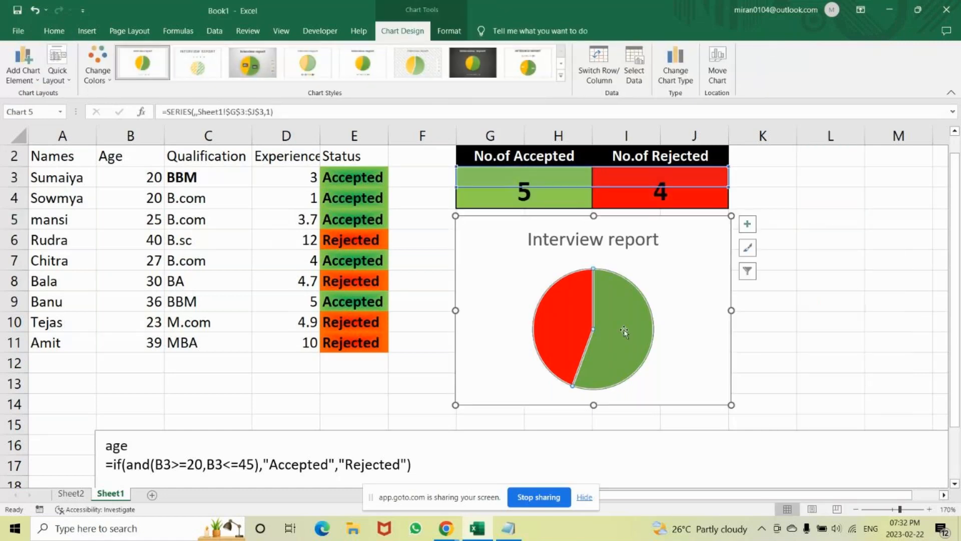
left_click(623, 328)
left_click(555, 189)
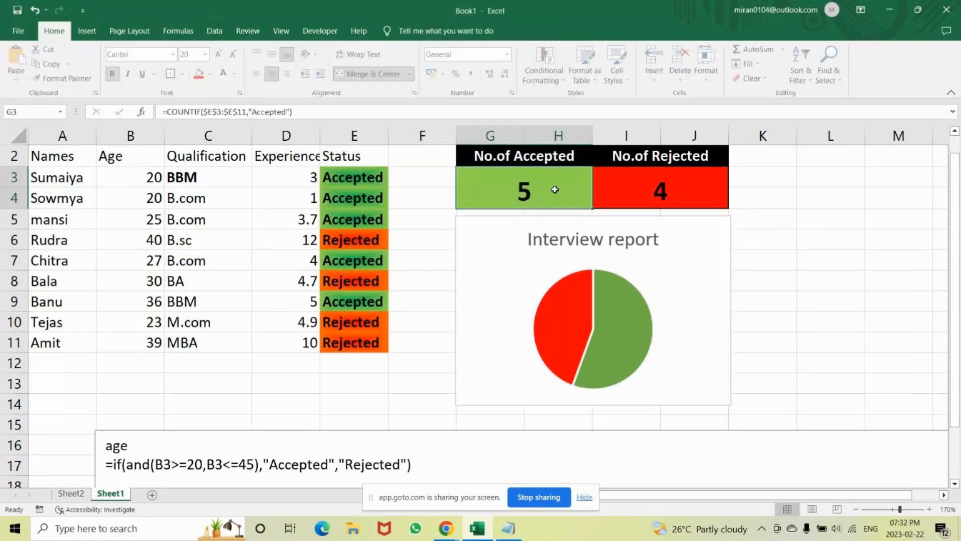
left_click(625, 184)
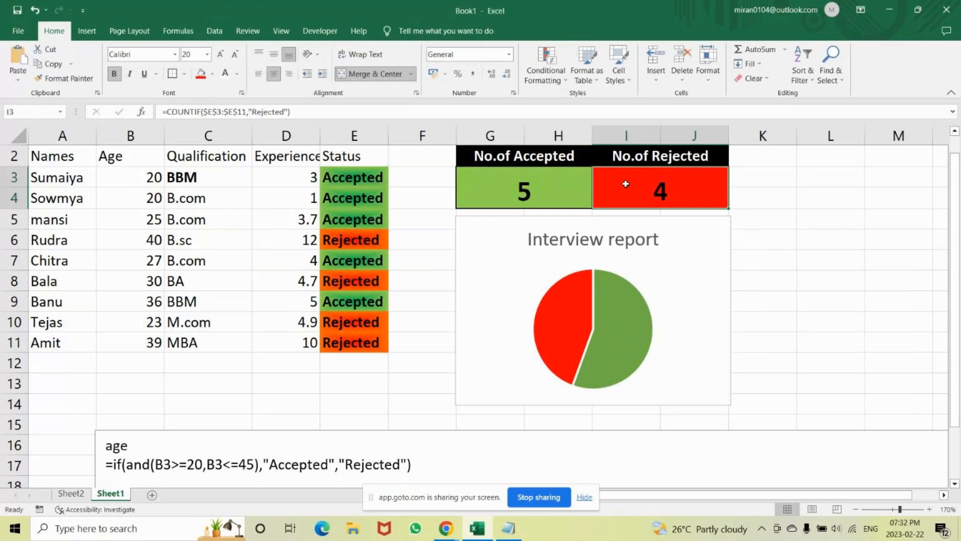
left_click(561, 324)
left_click_drag(501, 156, 655, 194)
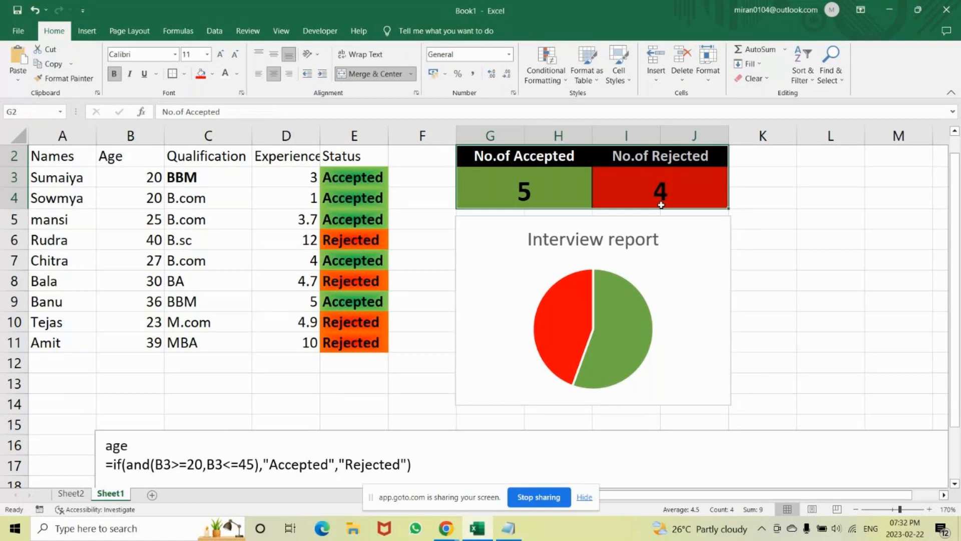
left_click(831, 251)
left_click(579, 195)
left_click(620, 314)
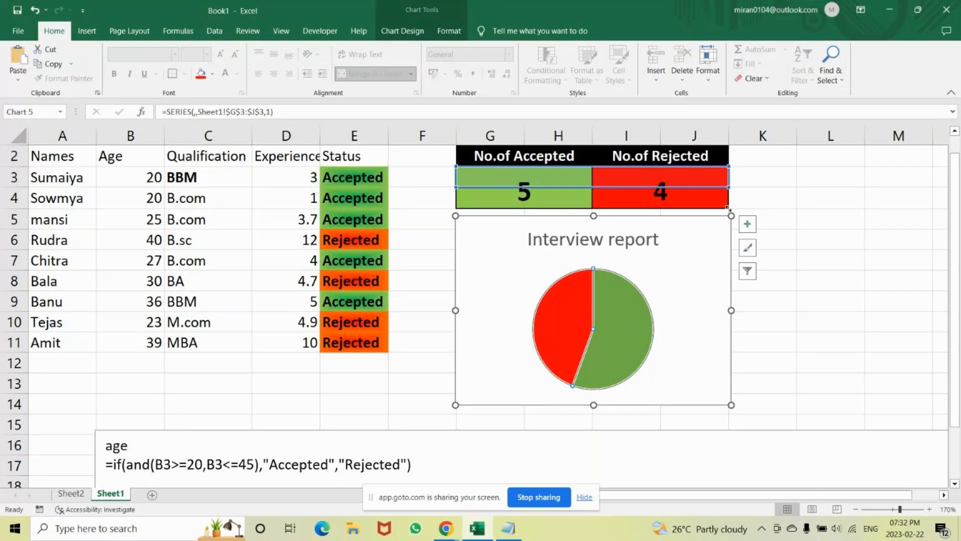
left_click(525, 189)
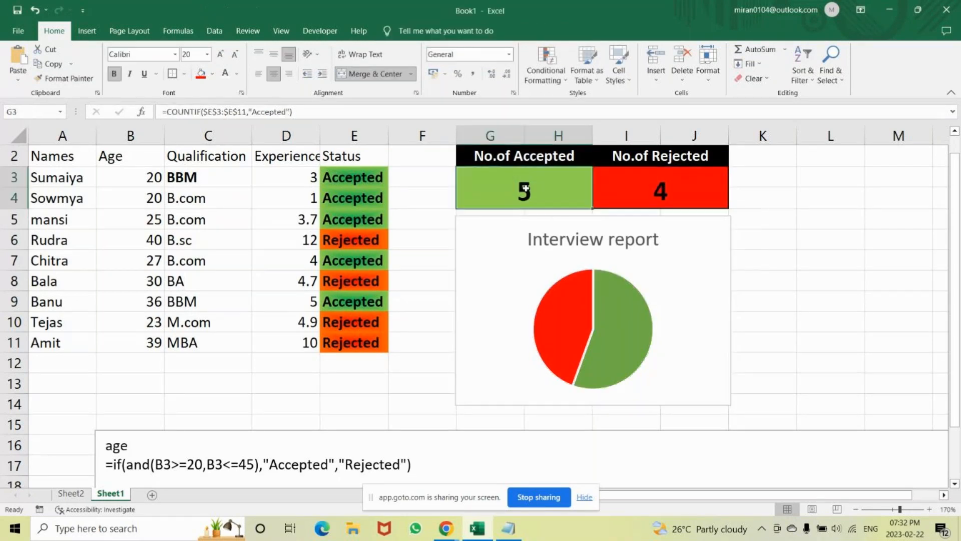
Check the accepted and rejected count cells and the data range that the pie series plots.
left_click(657, 189)
left_click(554, 189)
left_click(614, 318)
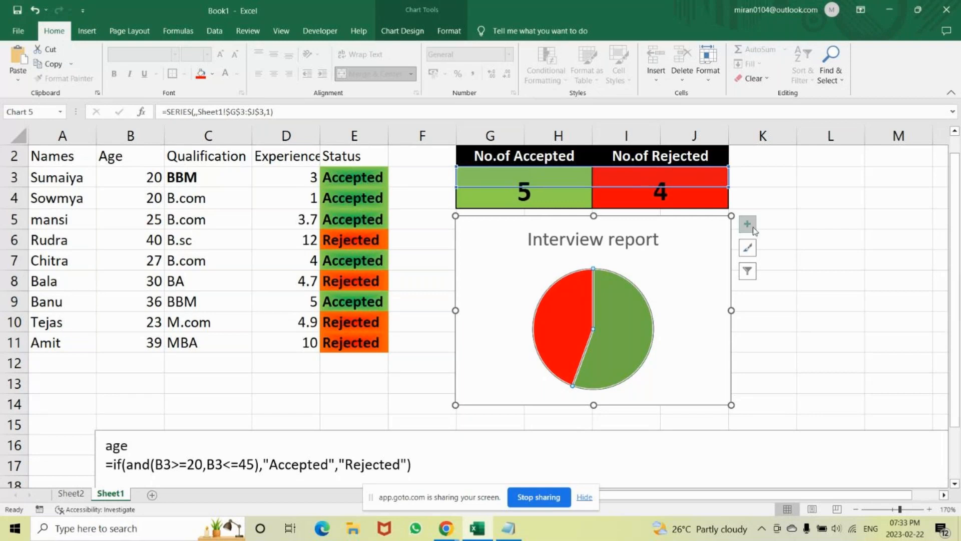
left_click(829, 197)
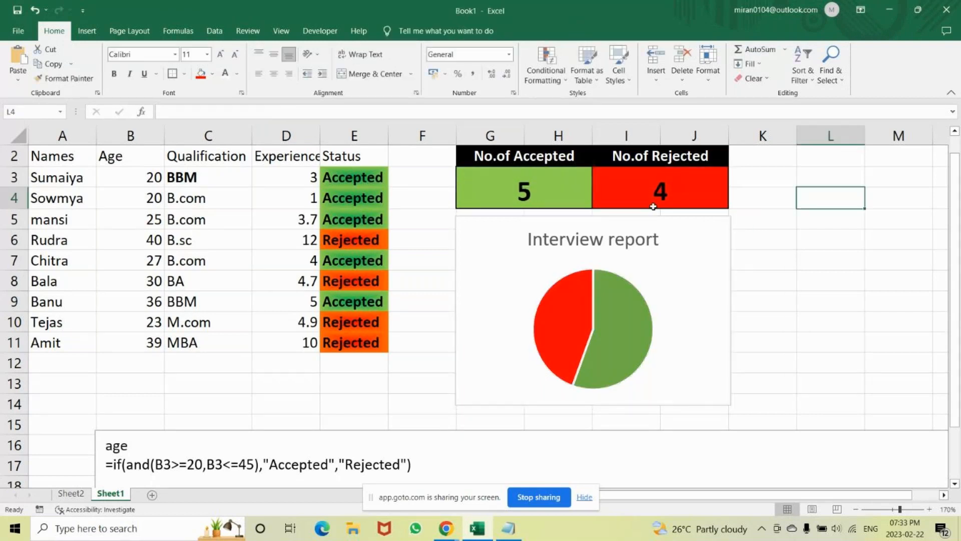
left_click(686, 191)
Pull the green and red pie slices slightly apart to widen the gap between them.
left_click(634, 326)
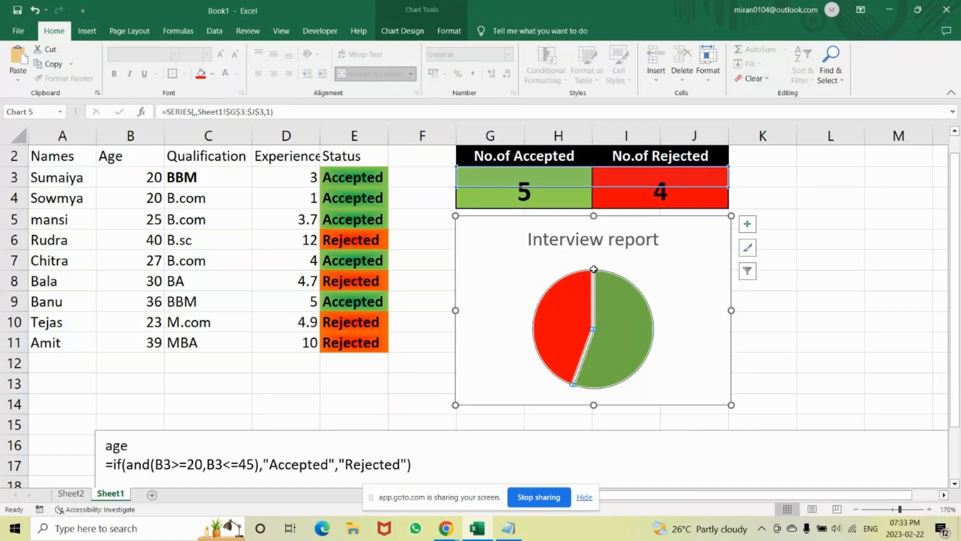
left_click(619, 274)
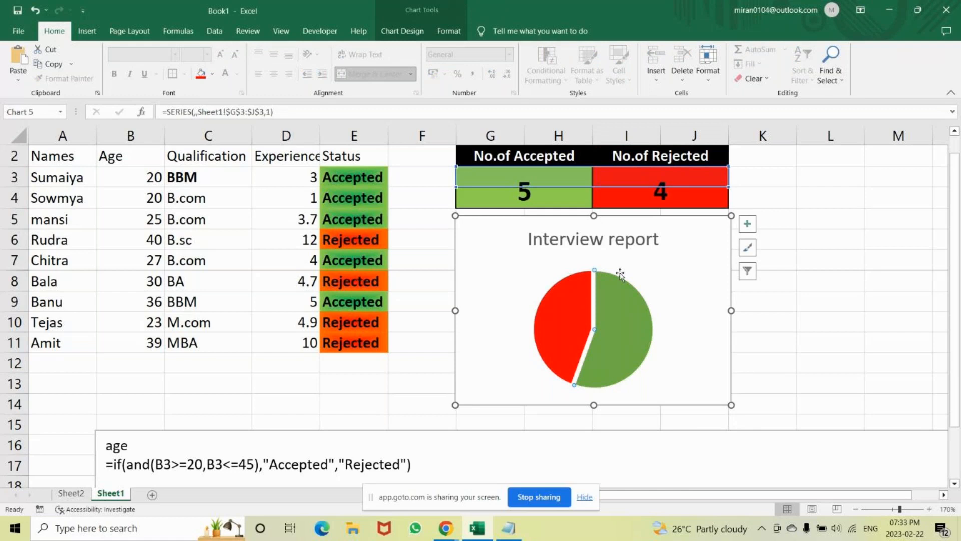
left_click(680, 305)
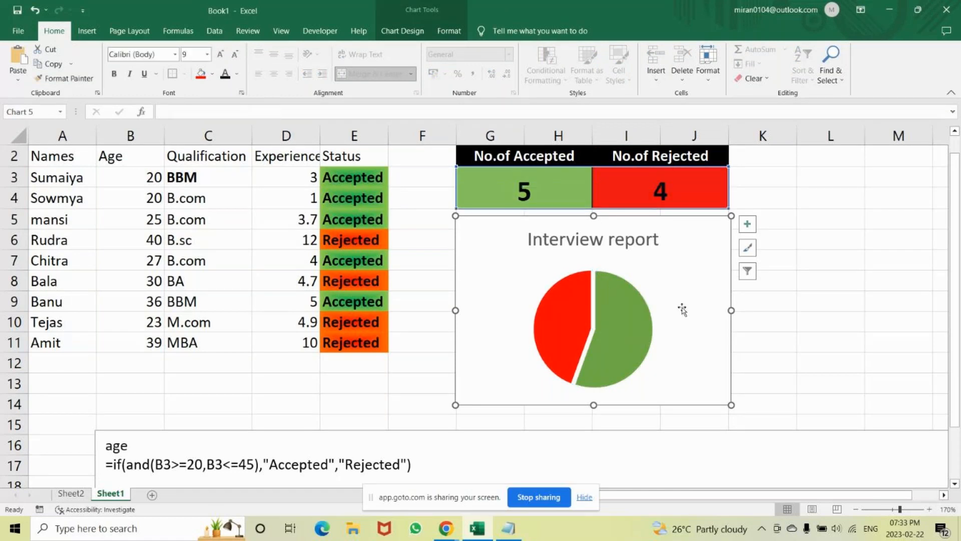
left_click(611, 347)
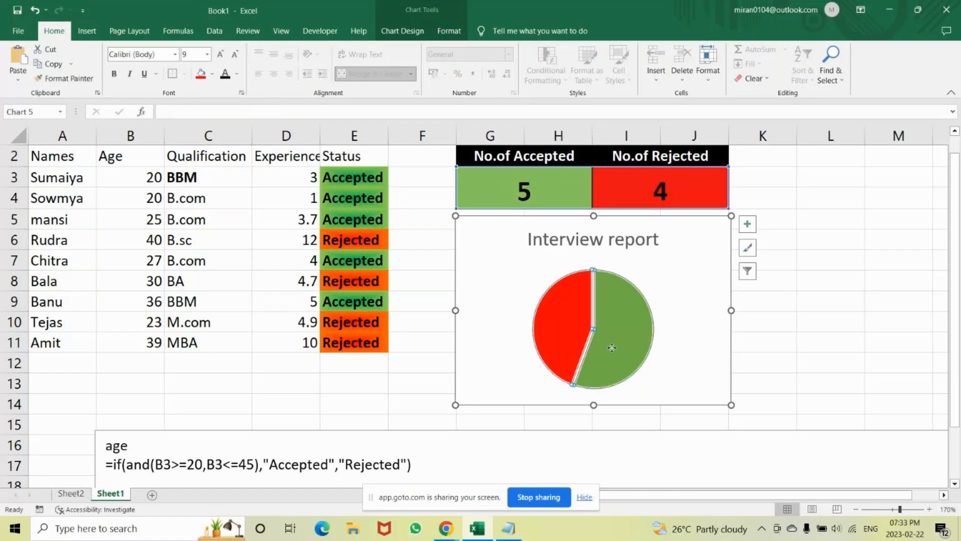
left_click(612, 347)
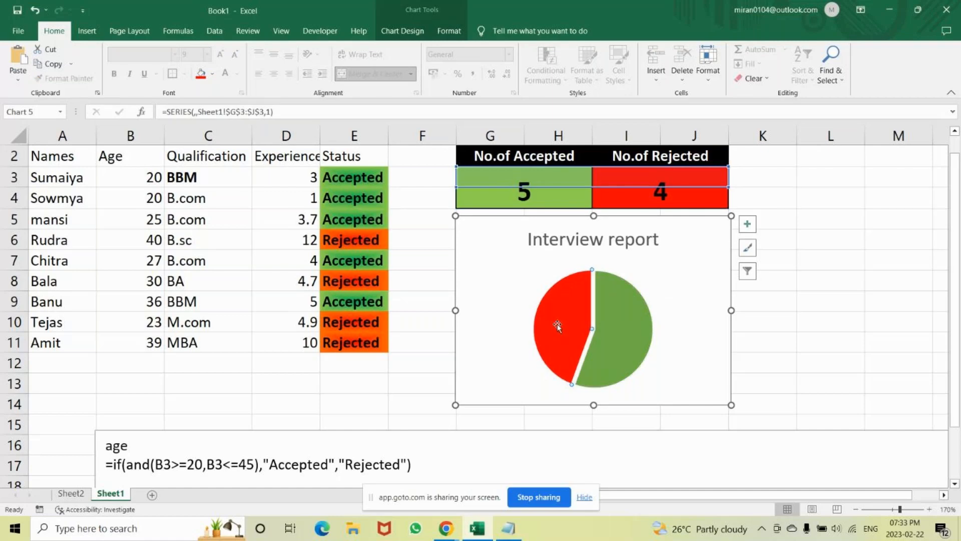
left_click(593, 331)
left_click(631, 340)
Filter categories 2 and 4 out of the pie chart, keeping categories 1 and 3 of Series1, and apply the filter.
left_click(748, 226)
left_click(756, 321)
left_click(716, 275)
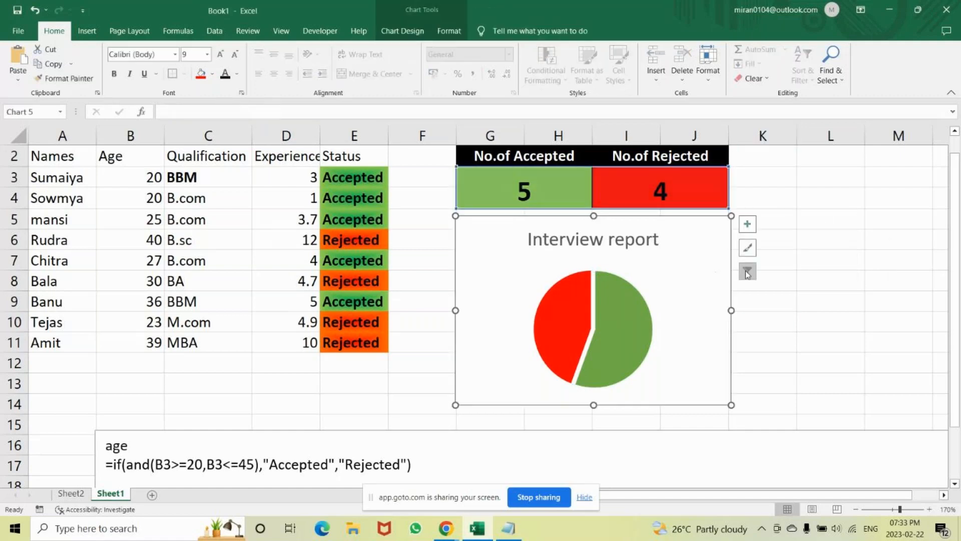
left_click(748, 273)
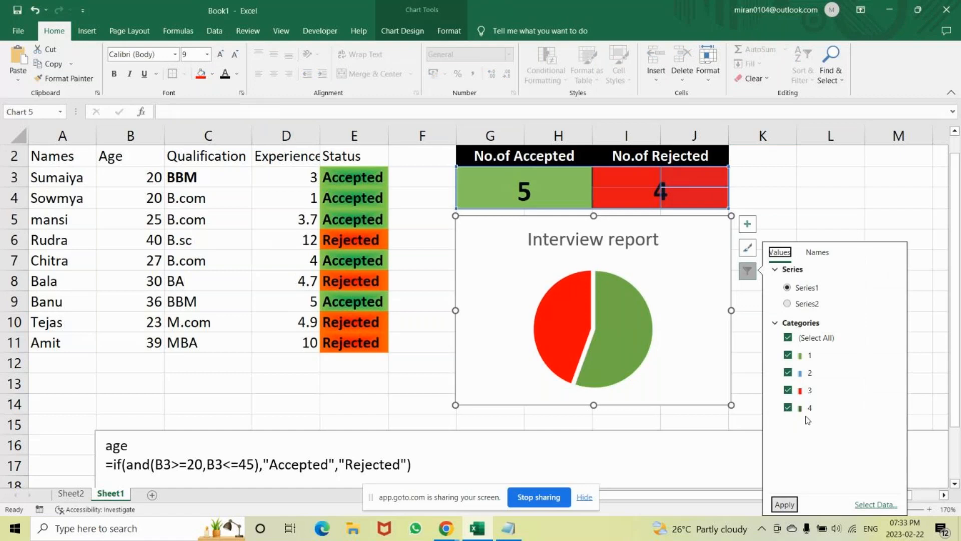
left_click(787, 374)
left_click(788, 408)
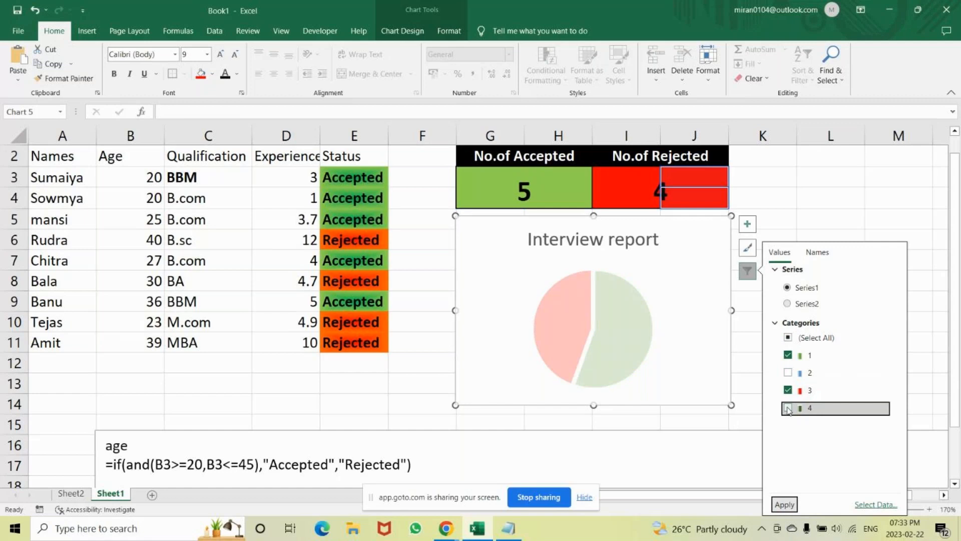
left_click(785, 505)
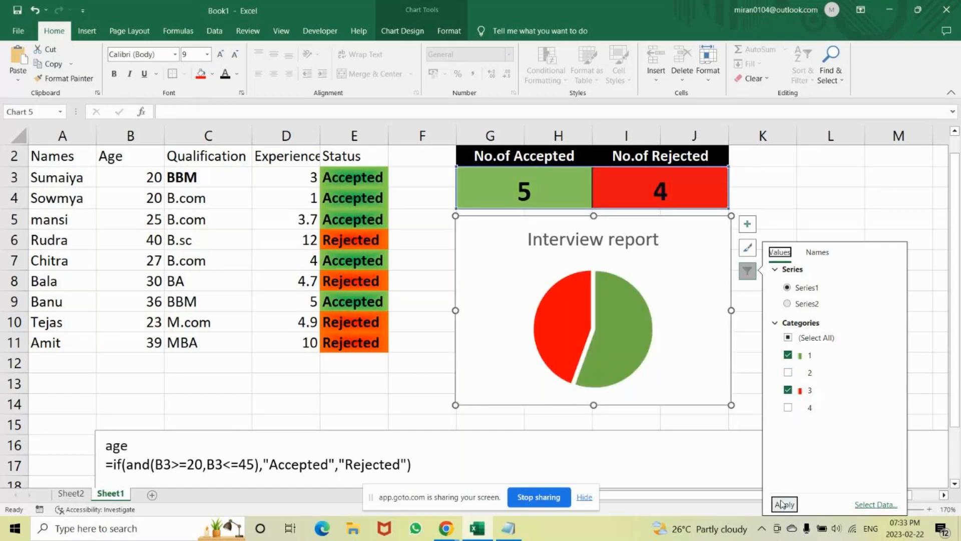
Review the chart filter's Series2 and Series1 choices and its name options for series and categories, keeping Series1 selected.
left_click(802, 303)
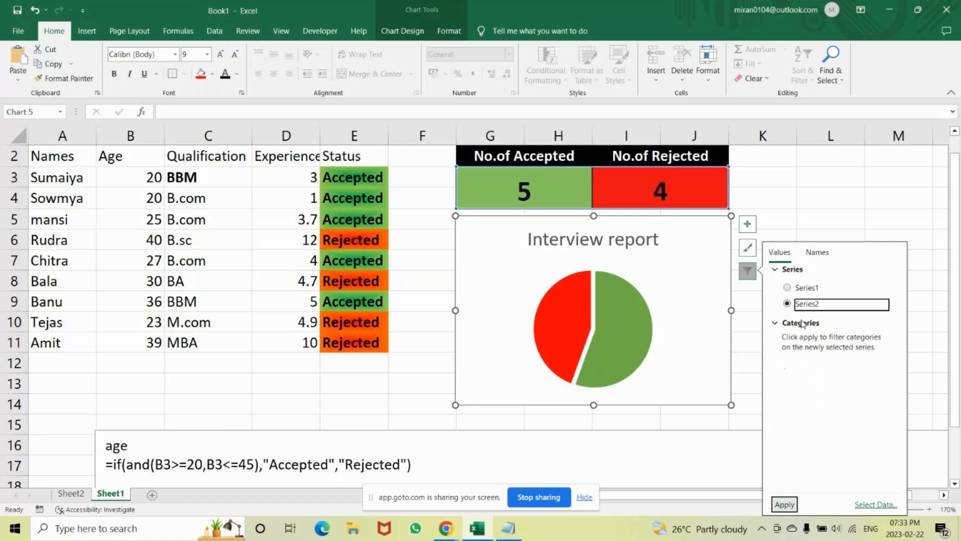
left_click(787, 288)
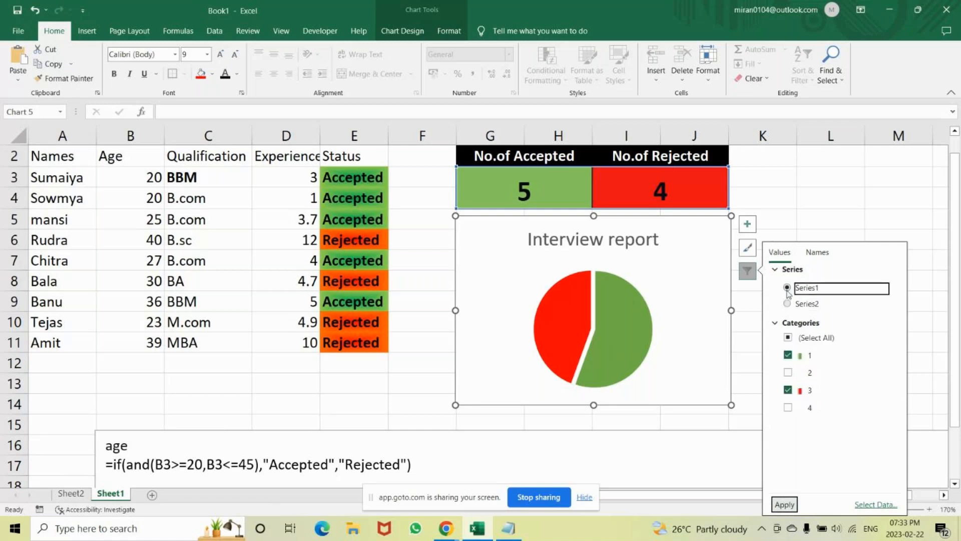
left_click(818, 252)
left_click(806, 289)
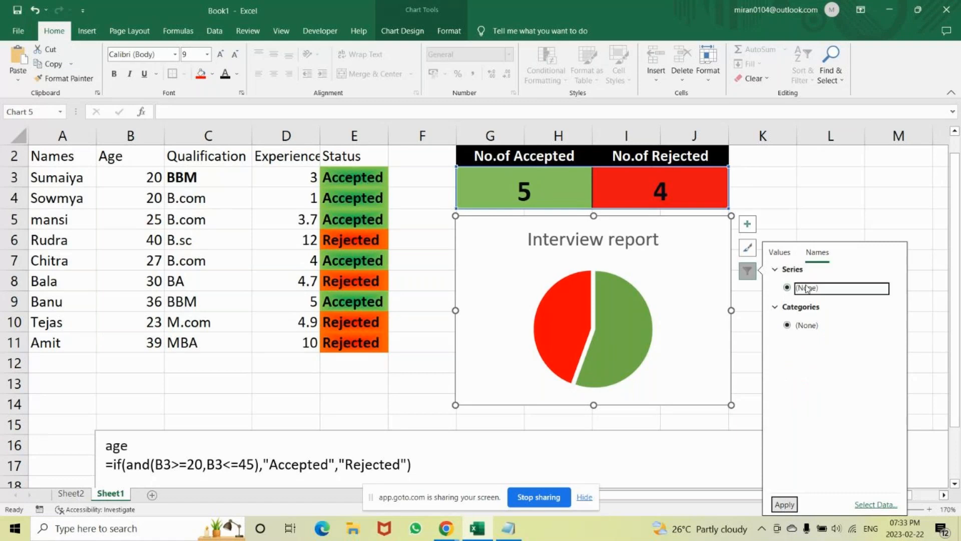
left_click(793, 327)
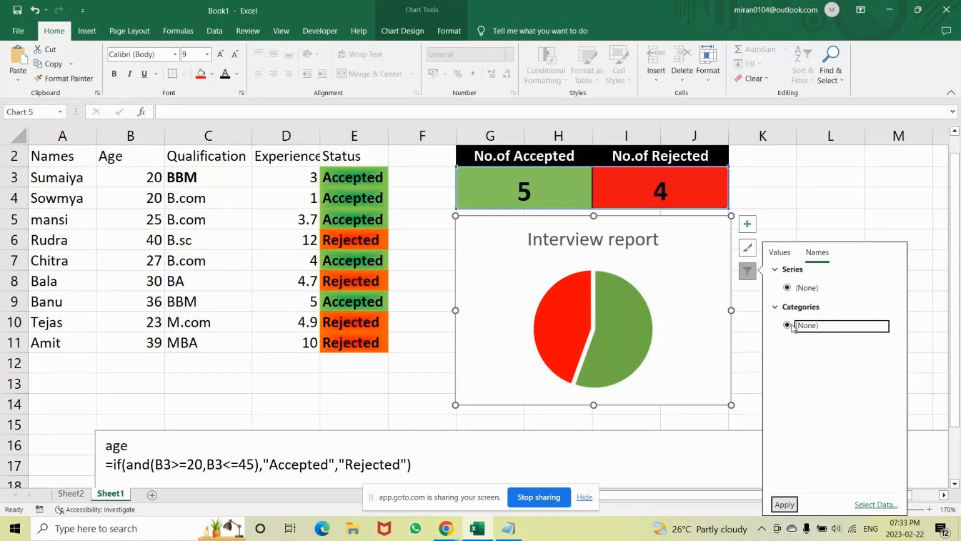
left_click(774, 307)
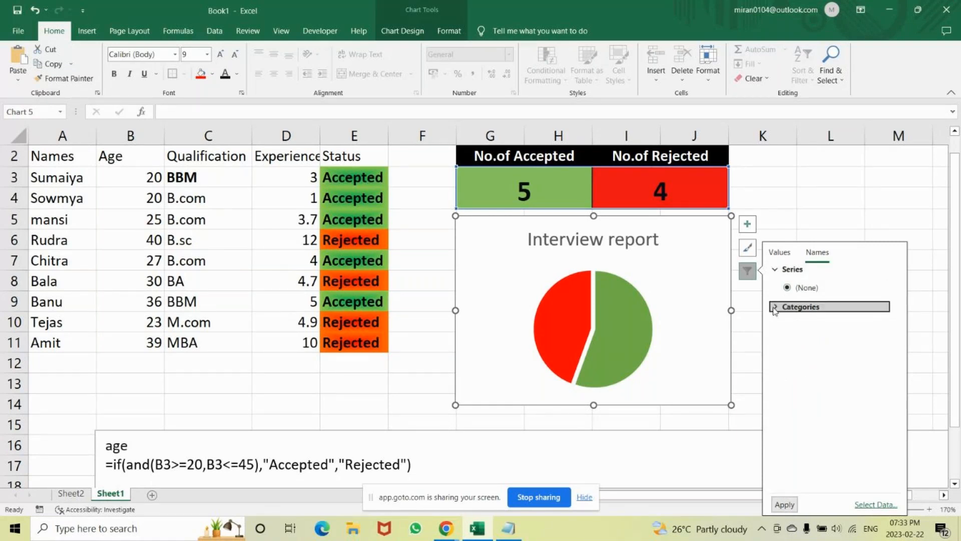
Try including Series2 in the pie chart's data source and adding a new series, and close the dialogs without applying anything.
left_click(875, 504)
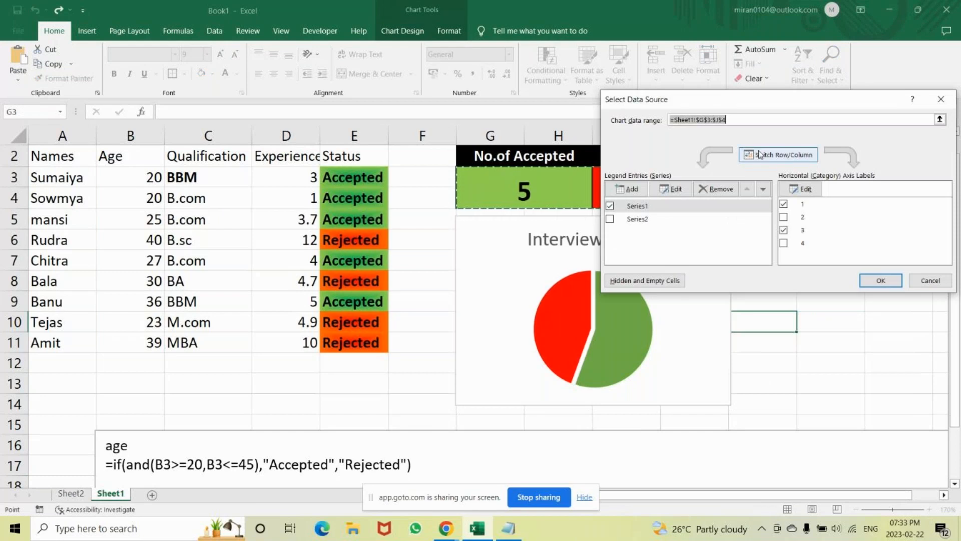
left_click_drag(760, 99, 287, 84)
left_click(137, 204)
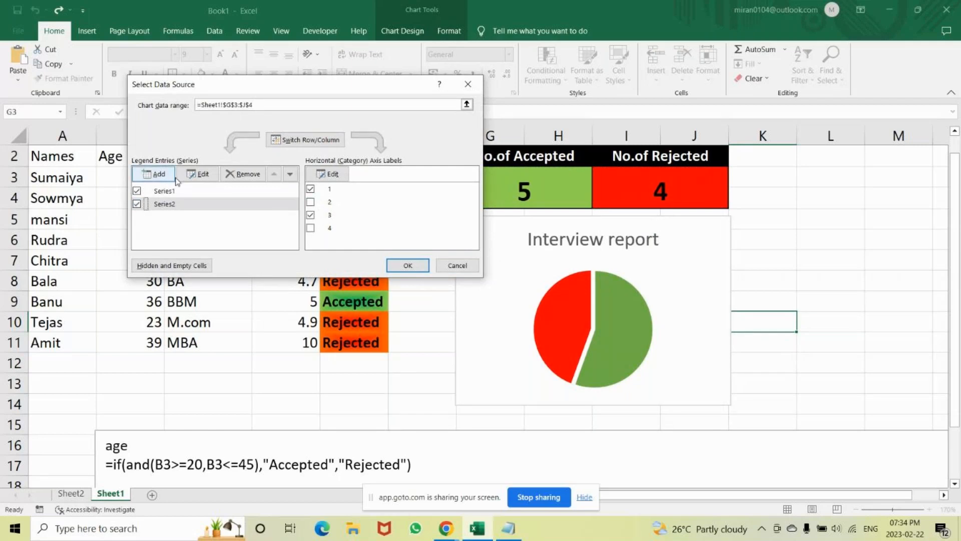
left_click(160, 175)
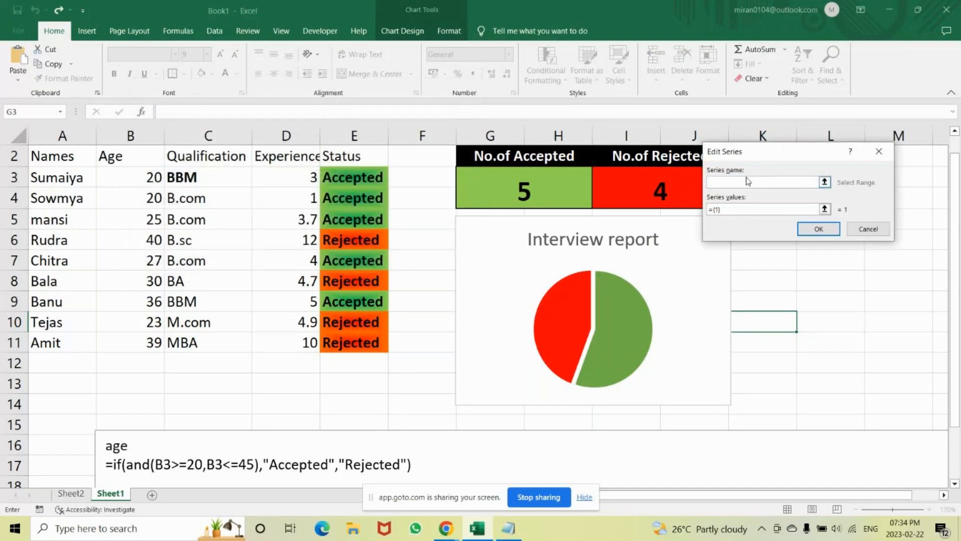
left_click(879, 151)
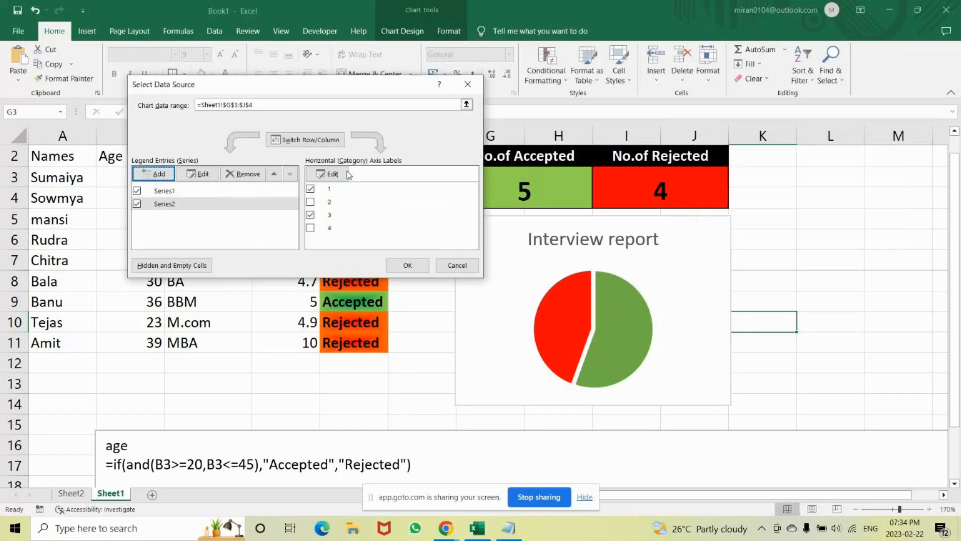
left_click(468, 85)
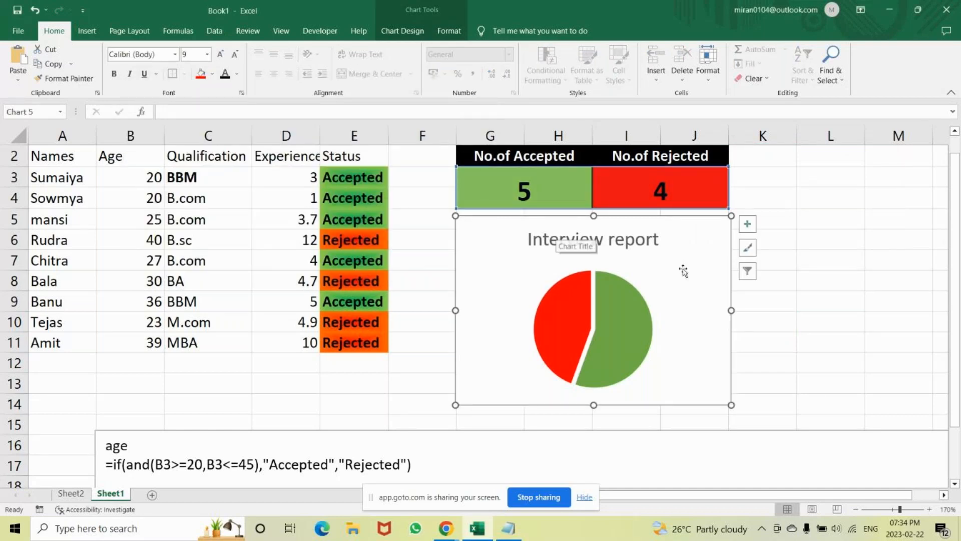
mouse_move(546, 289)
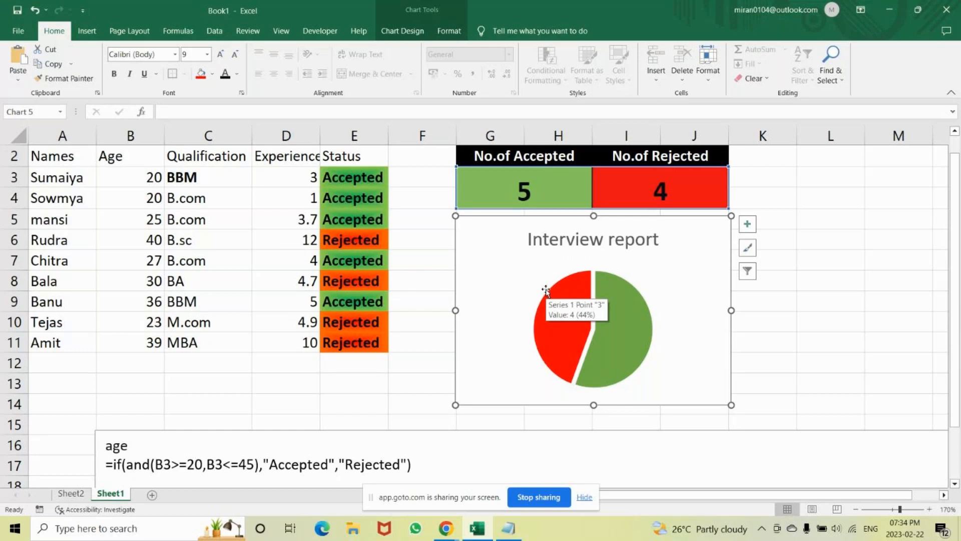
Add a new blank worksheet to the workbook after Sheet1.
left_click(152, 496)
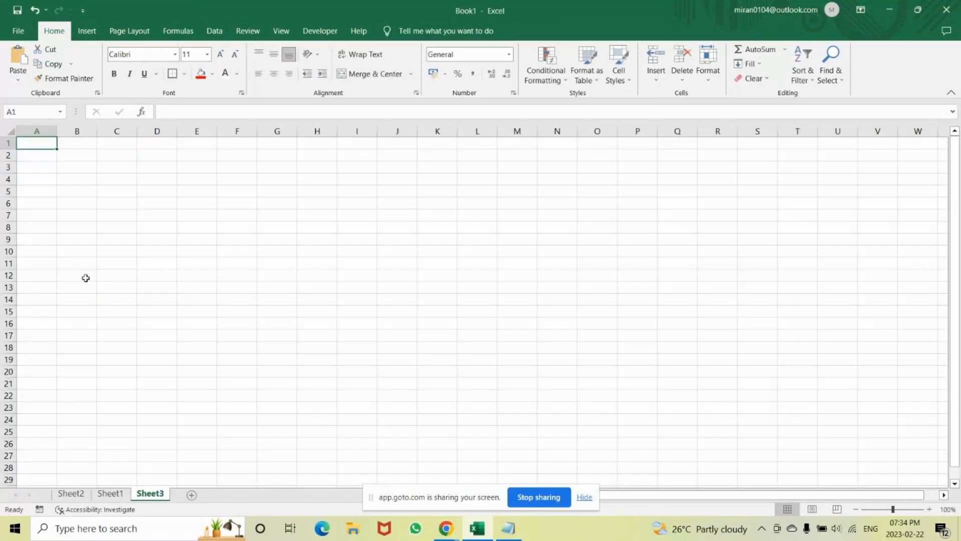
left_click(930, 509)
left_click(930, 510)
left_click(931, 510)
left_click(931, 509)
left_click(931, 509)
left_click(931, 510)
left_click(931, 509)
left_click(931, 510)
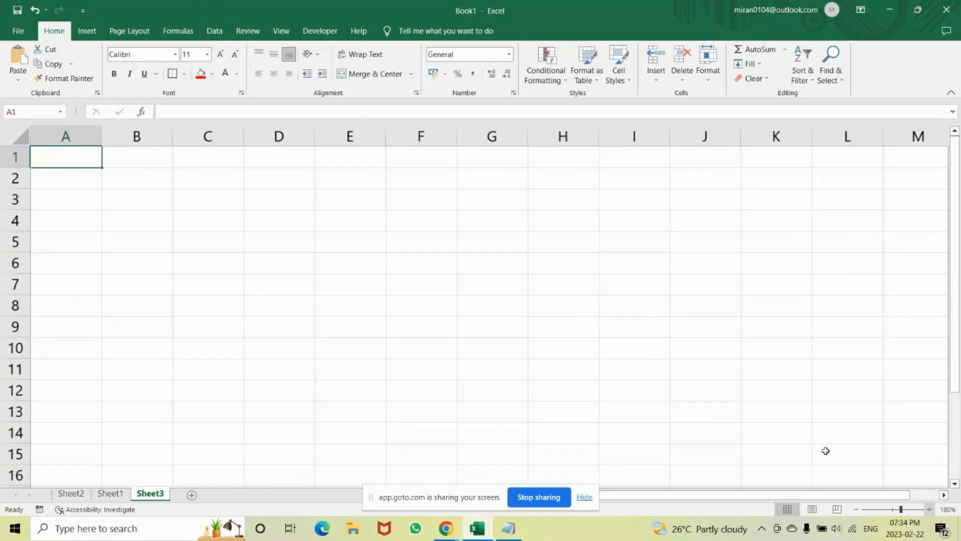
Enter the column headers Product, SP and CP in cells A1 to C1.
type("Prod")
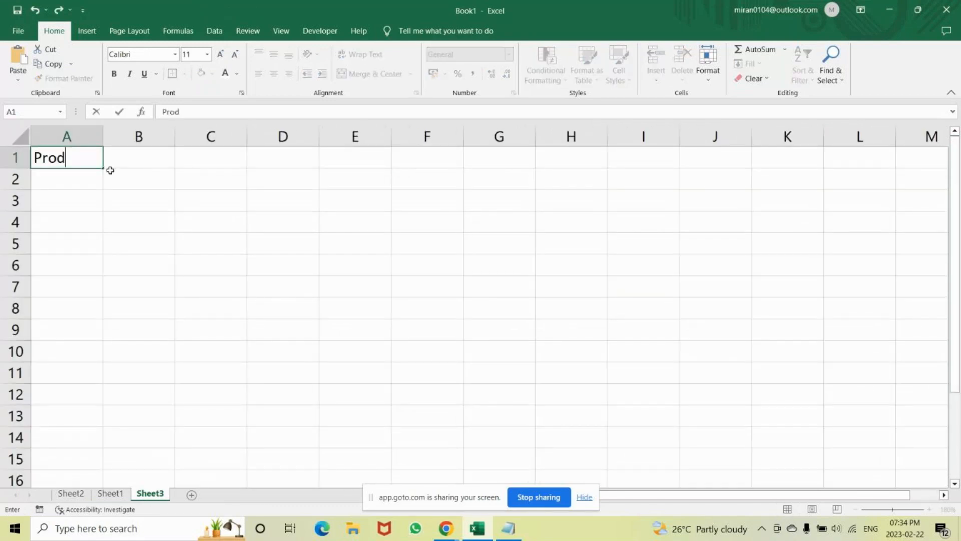
type("uct")
key("Tab")
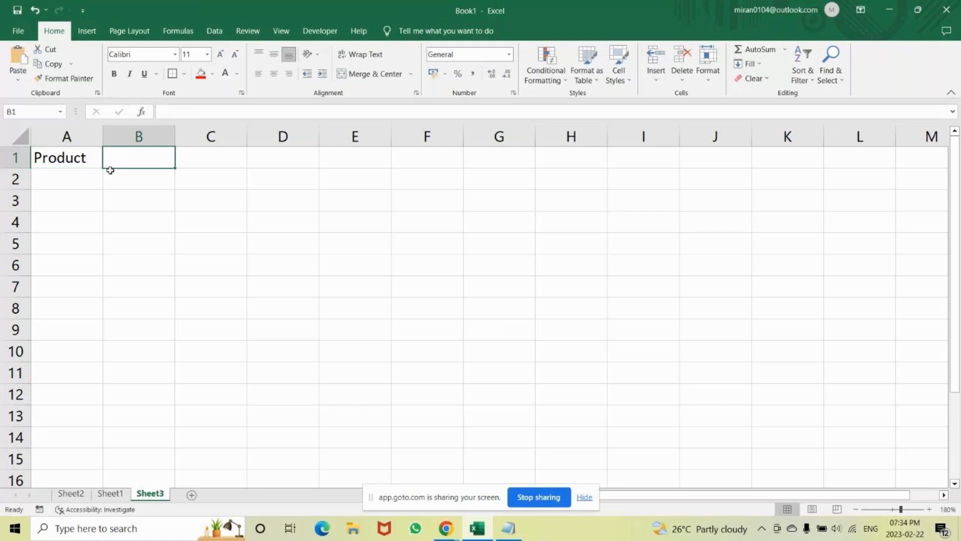
key("BackSpace")
type("SP")
key("Tab")
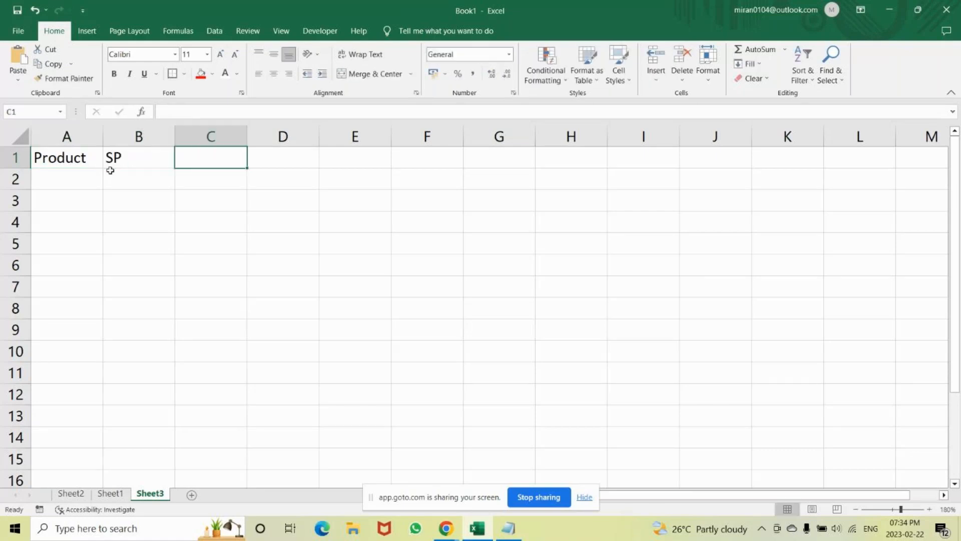
type("C")
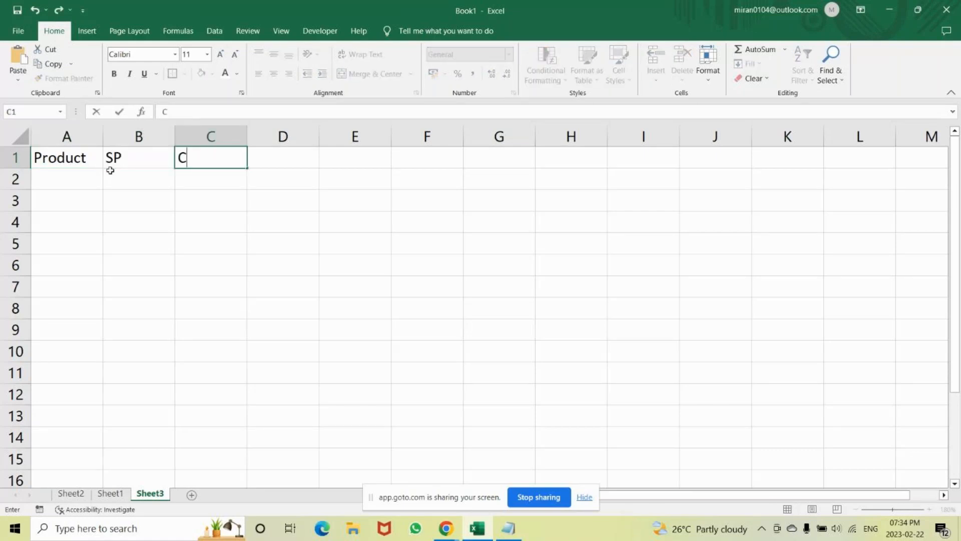
type("P")
key("Return")
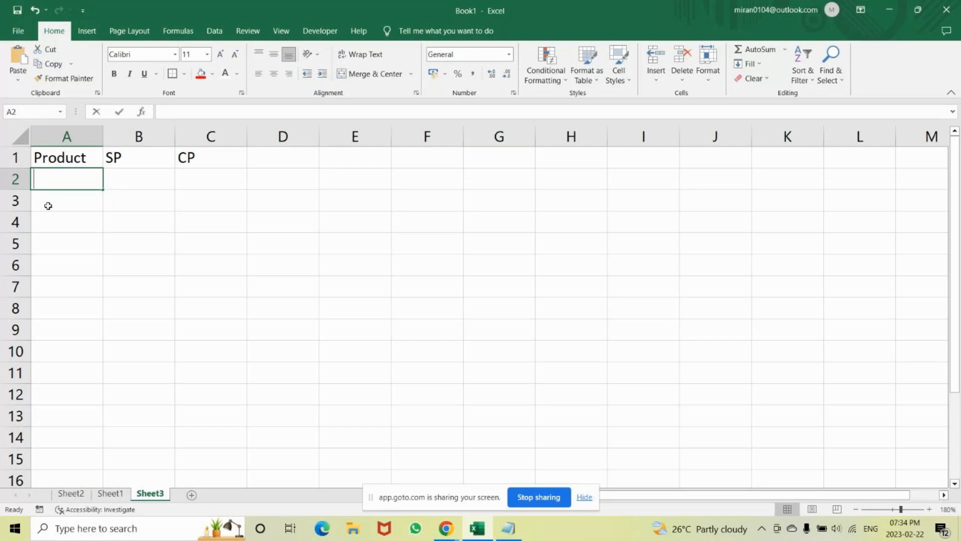
List the products HDD, SDD and Pendive in cells A2 to A4.
type("HDD")
key("Return")
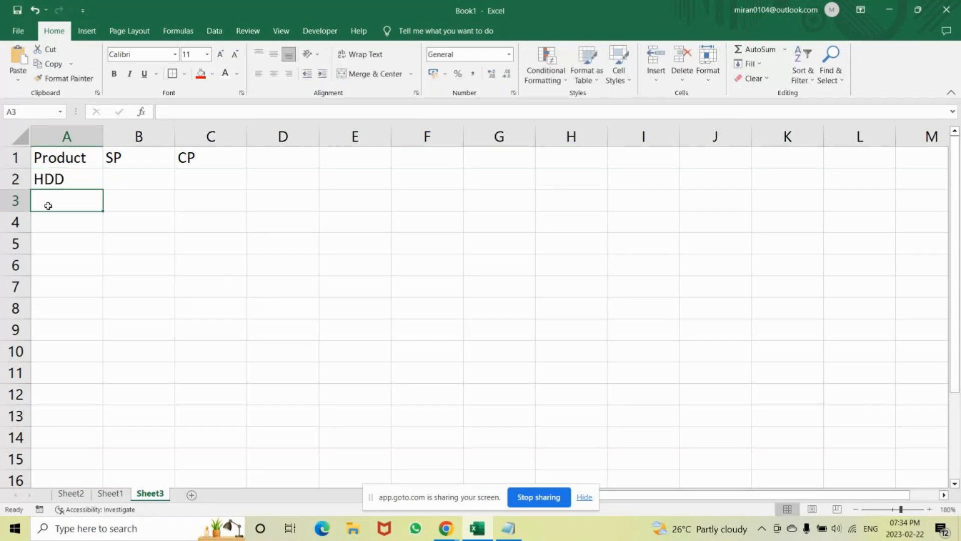
type("S")
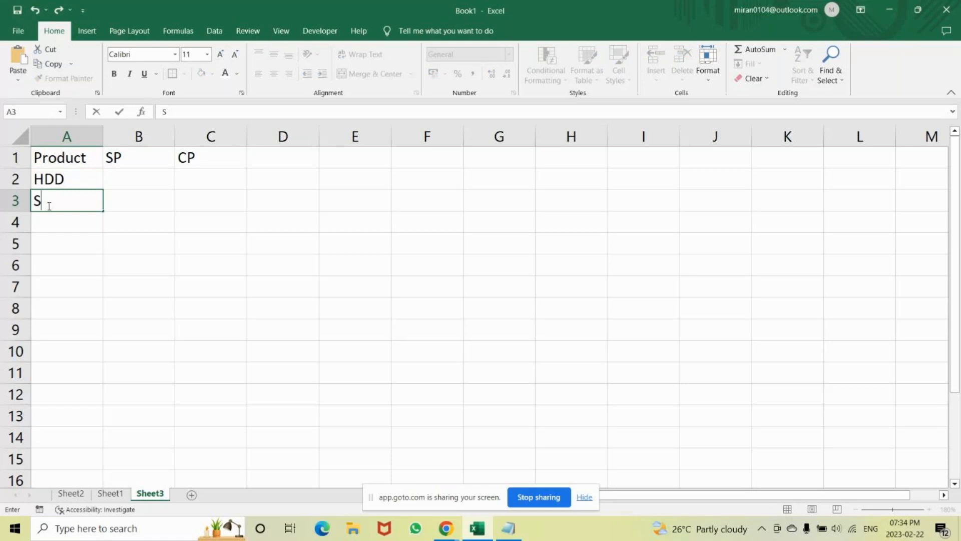
type("DD")
key("Return")
type("Pem")
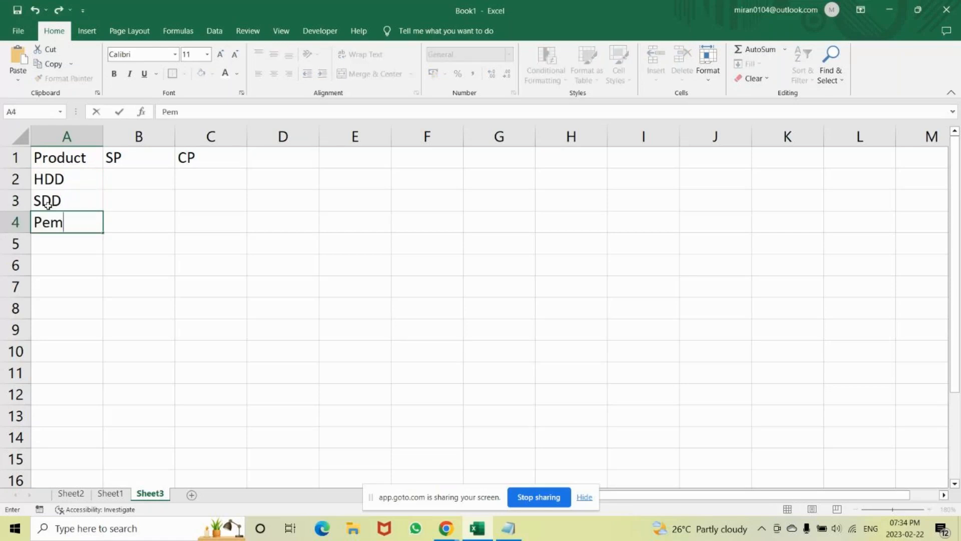
key("BackSpace")
type("ndu")
key("BackSpace")
type("iv")
type("e")
key("Return")
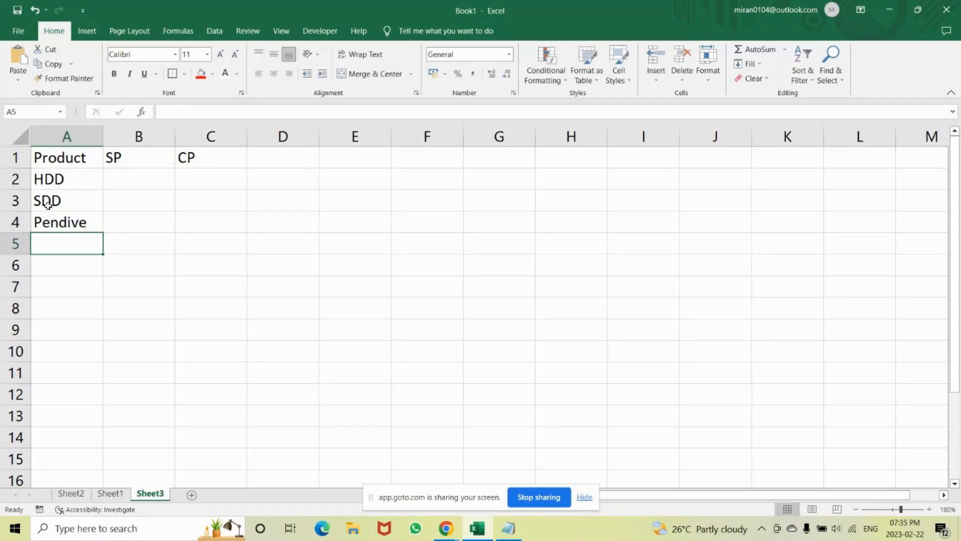
Enter Ram as the product in cell A5.
type("Ram")
key("Return")
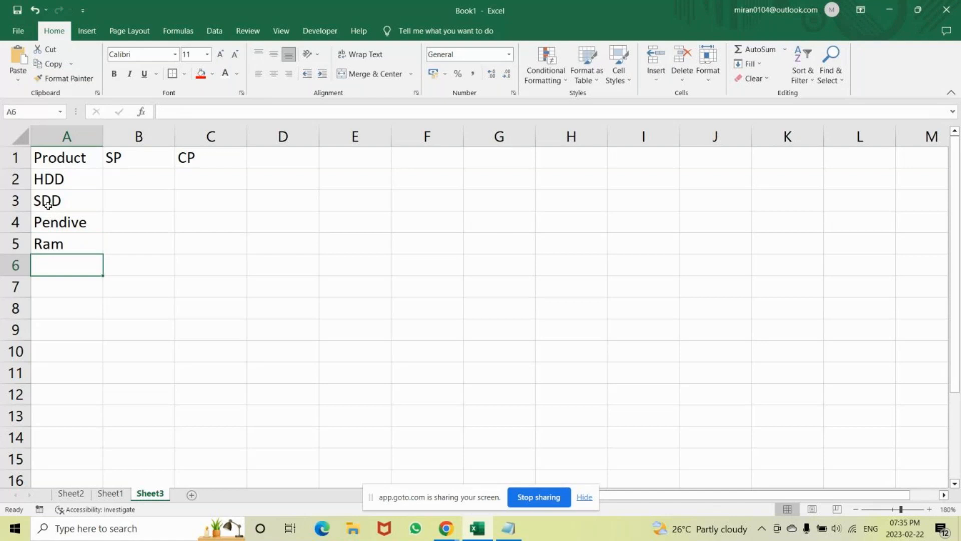
Replace the product in A5 with RAM and list ROM, CD and DVD in cells A6 to A8.
key("Up")
type("R")
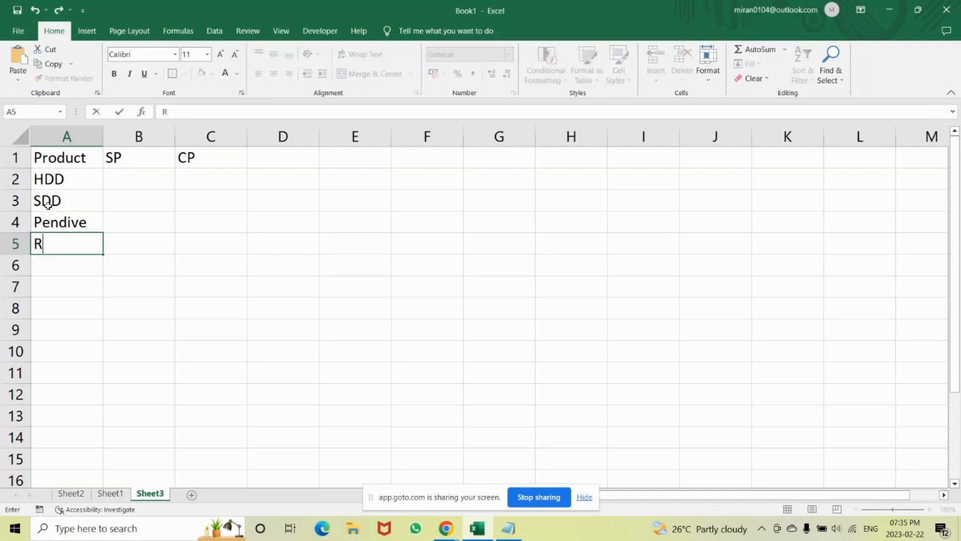
type("AM")
key("Return")
type("ROM")
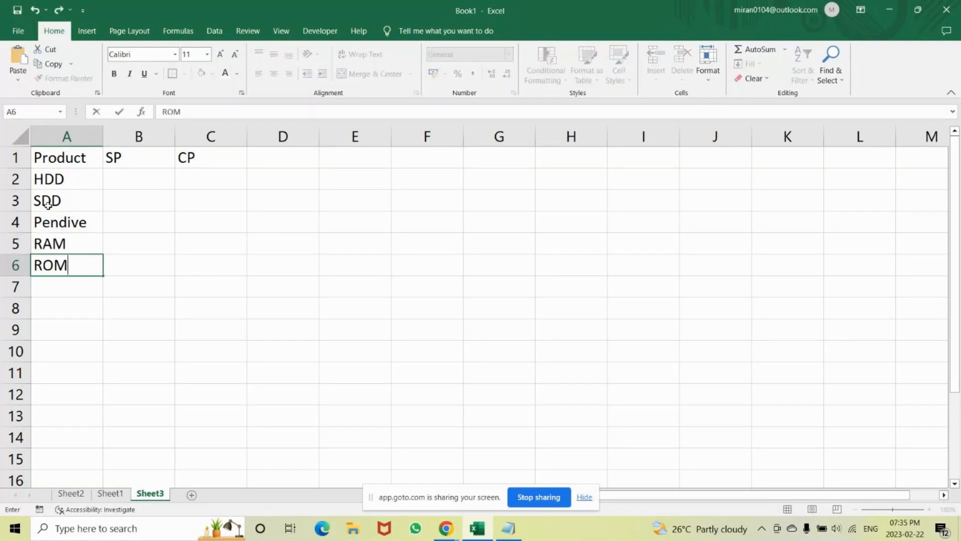
key("Return")
type("C")
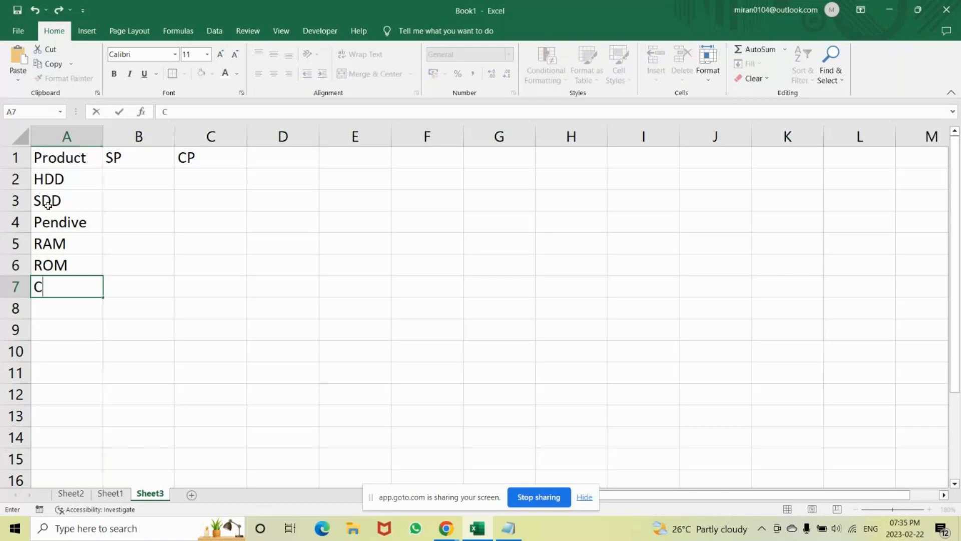
type("D")
key("Return")
type("DV")
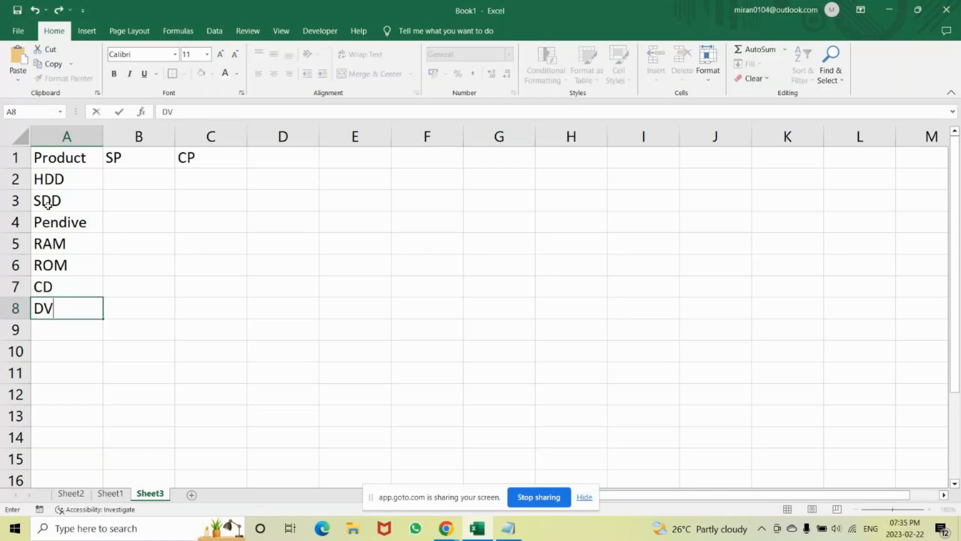
type("D")
key("Return")
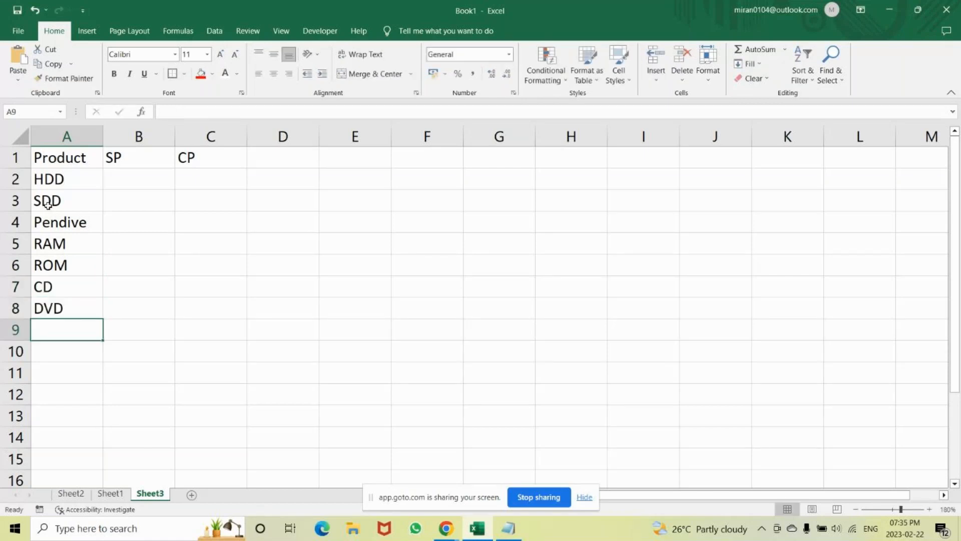
Enter the SP values 100, 150, 50 and 30 for HDD, SDD, Pendive and RAM in cells B2 to B5.
left_click(87, 172)
left_click(126, 183)
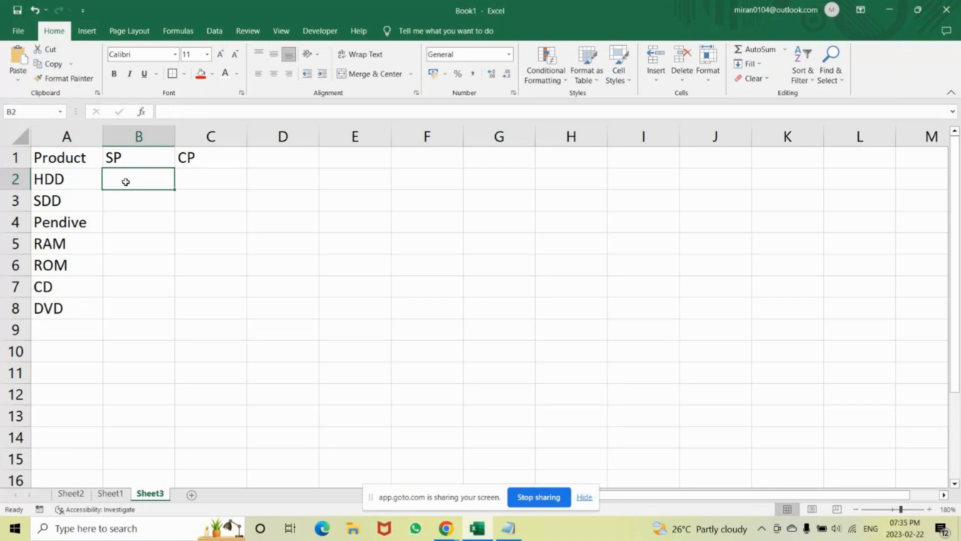
type("100")
key("Return")
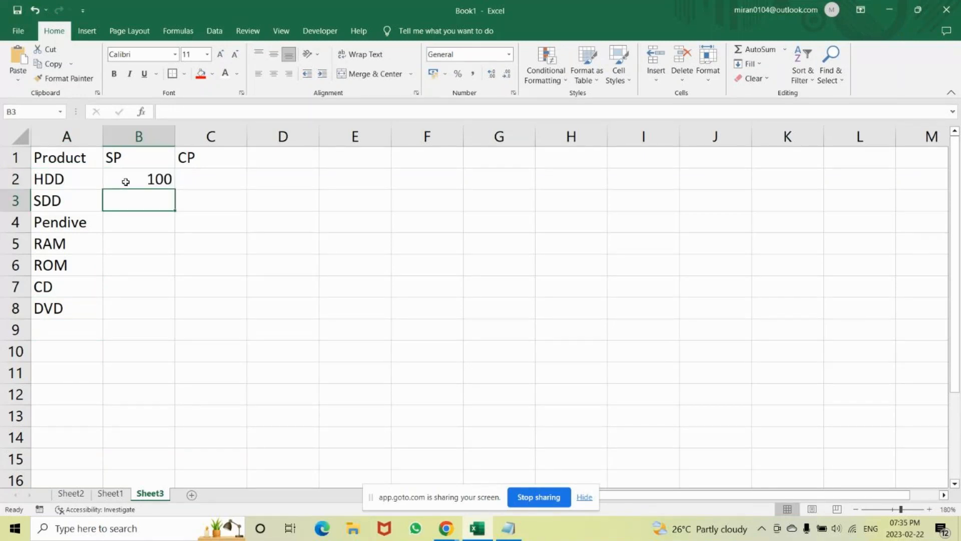
type("150")
key("Return")
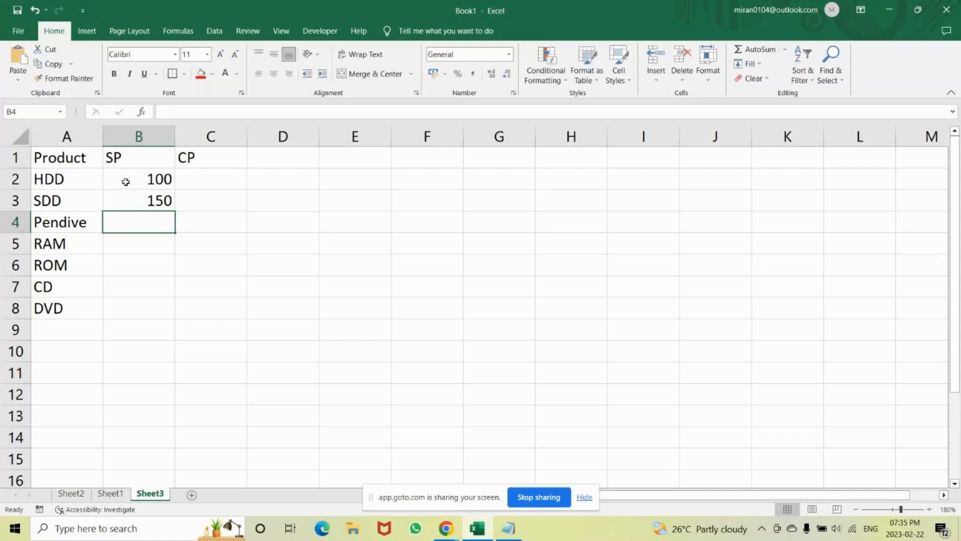
type("50")
key("Return")
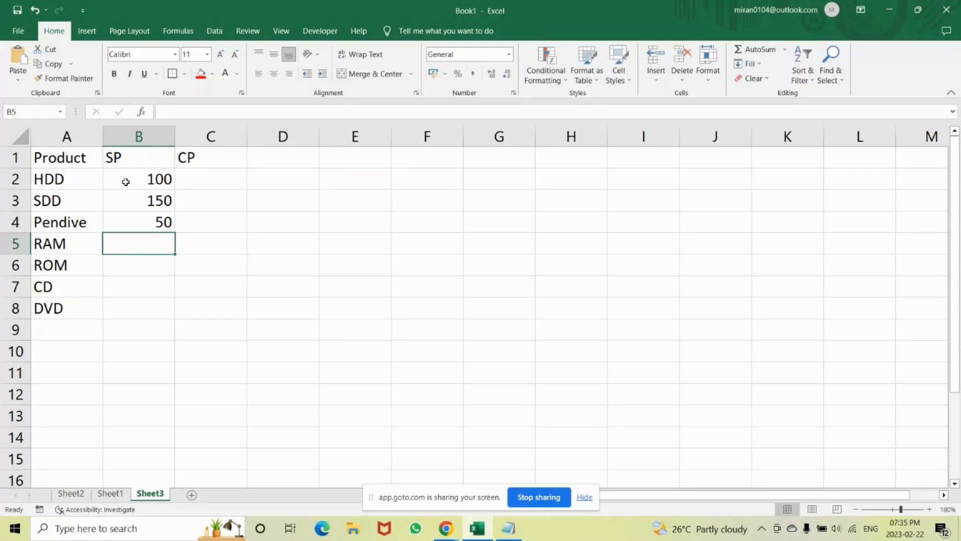
type("30")
key("Return")
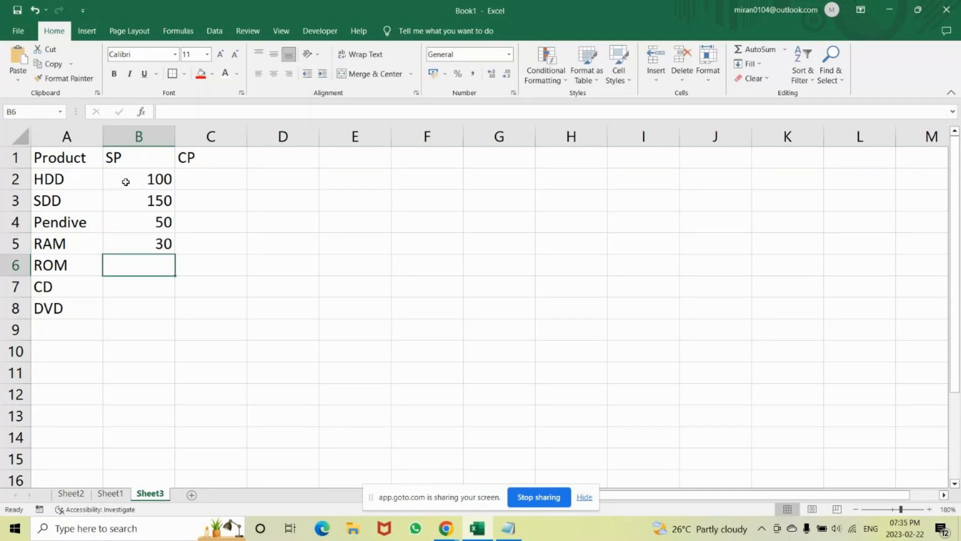
Enter the SP values 70, 90 and 110 for ROM, CD and DVD in cells B6 to B8.
type("70")
key("Return")
type("90")
key("Return")
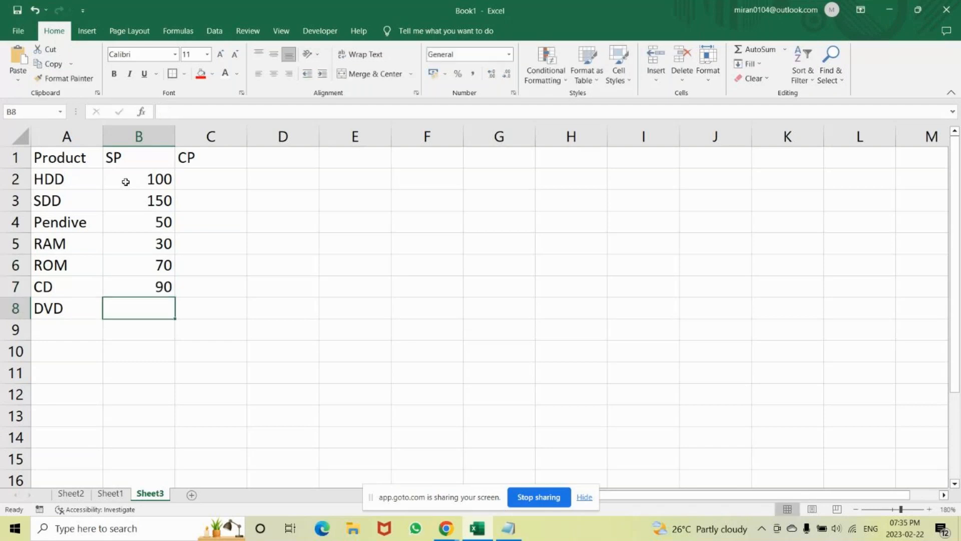
type("100")
key("BackSpace")
key("BackSpace")
type("10")
key("Return")
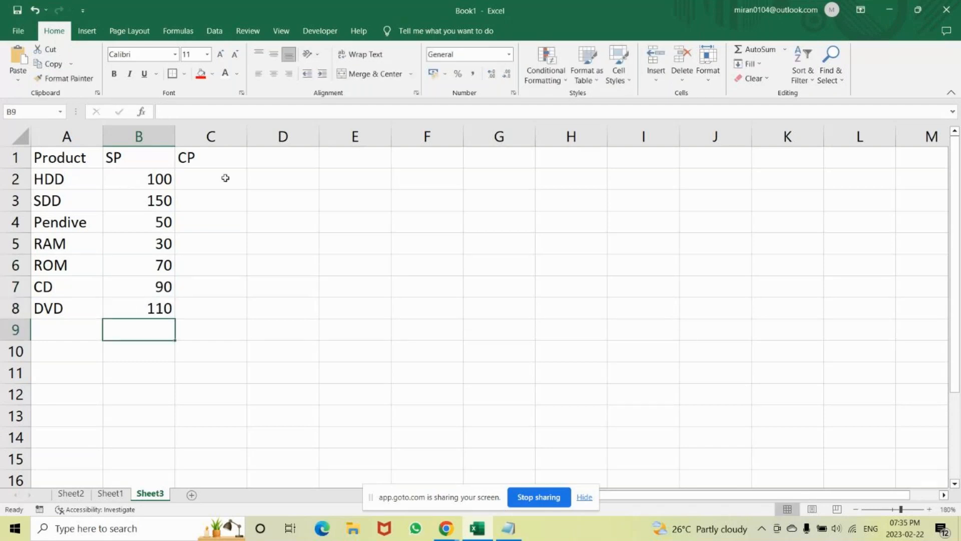
Enter the CP values 90, 160 and 52 for HDD, SDD and Pendive in cells C2 to C4.
left_click(225, 179)
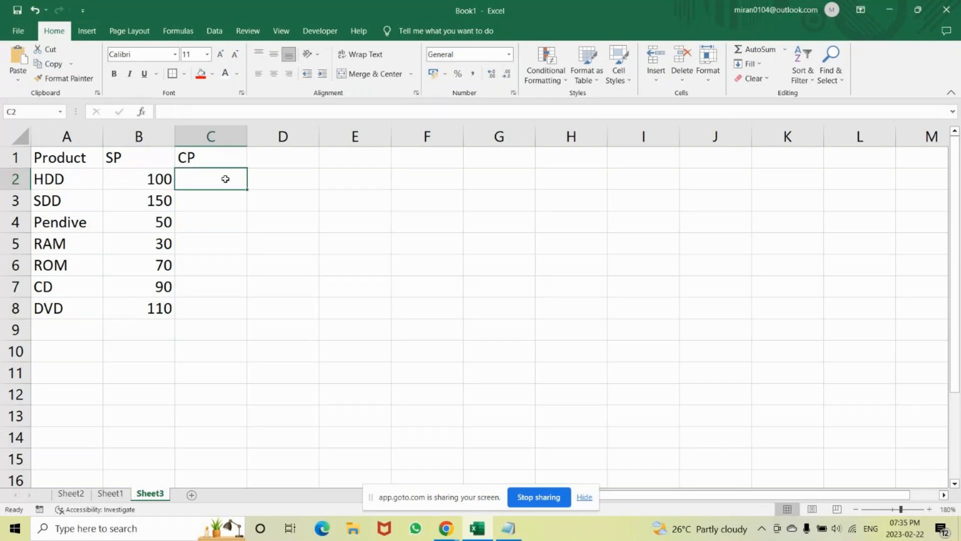
type("90")
key("Return")
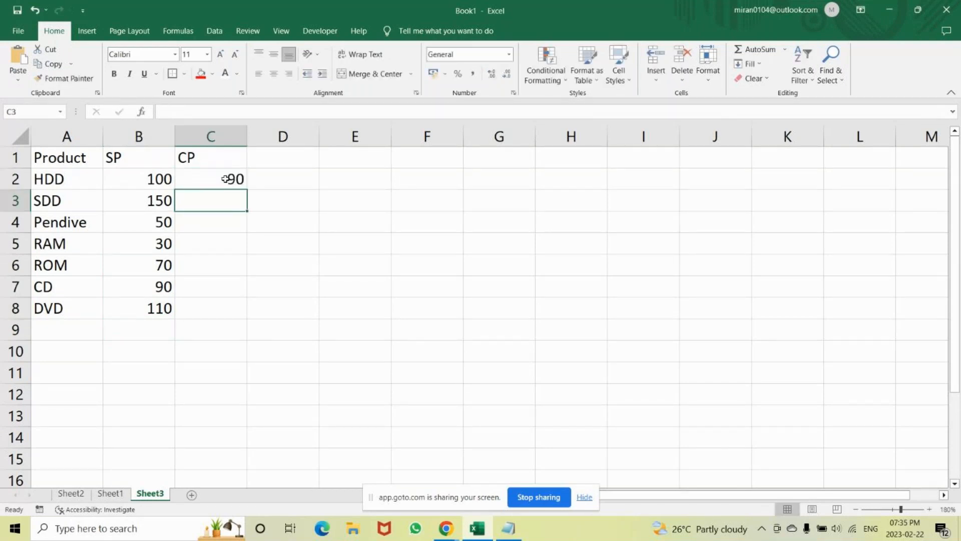
type("160")
key("Return")
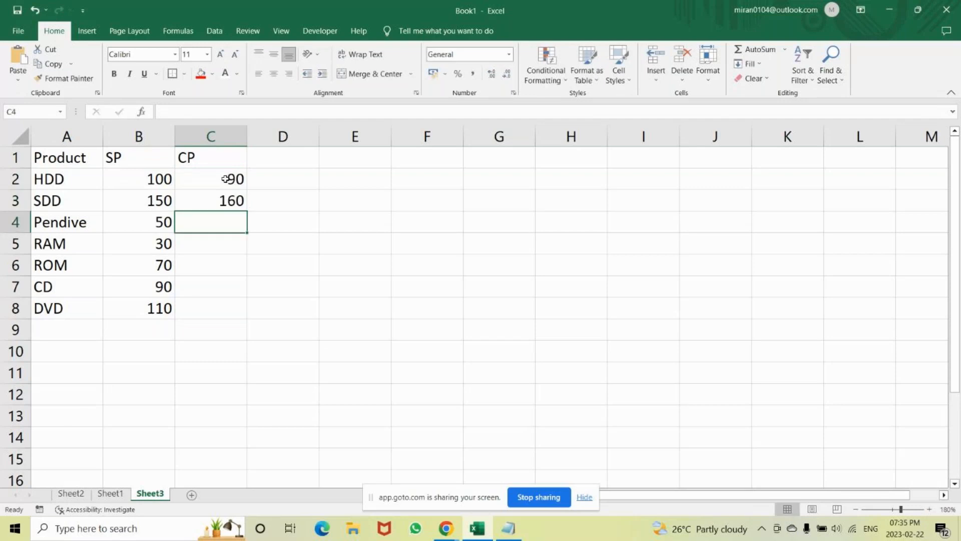
type("52")
key("Return")
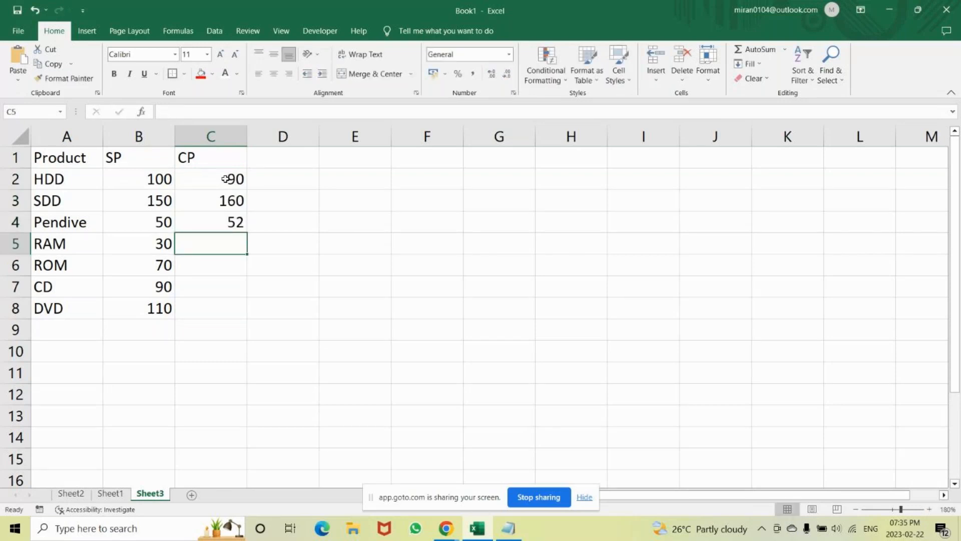
Change the Pendive CP in C4 to 42 and enter 28 as the RAM CP in C5.
key("Up")
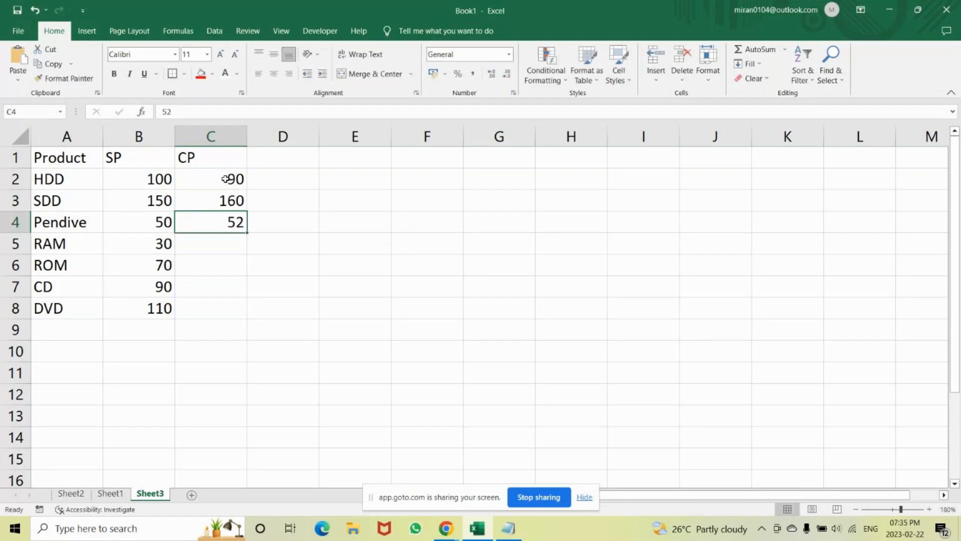
key("F2")
key("BackSpace")
key("BackSpace")
type("42")
key("Return")
type("28")
key("Return")
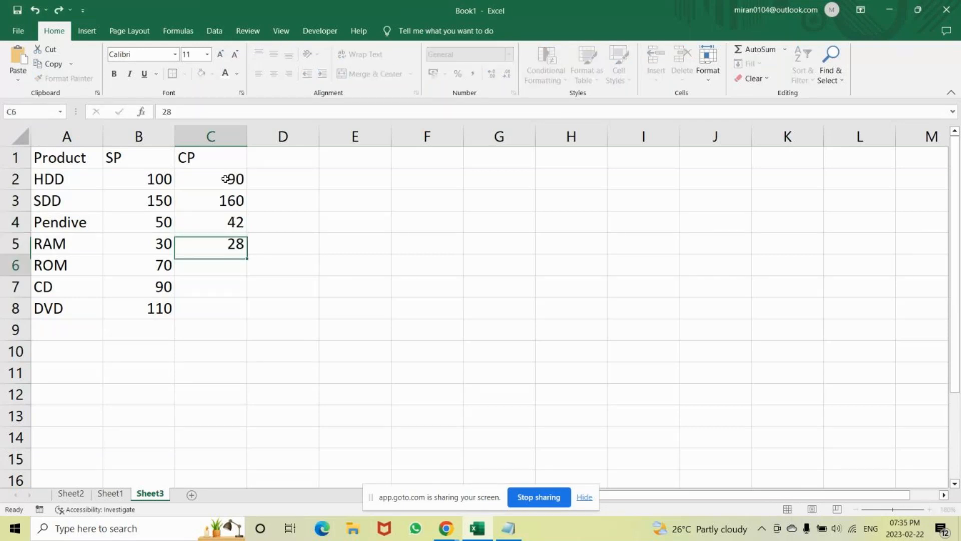
Enter 65 as the ROM CP in cell C6.
key("Up")
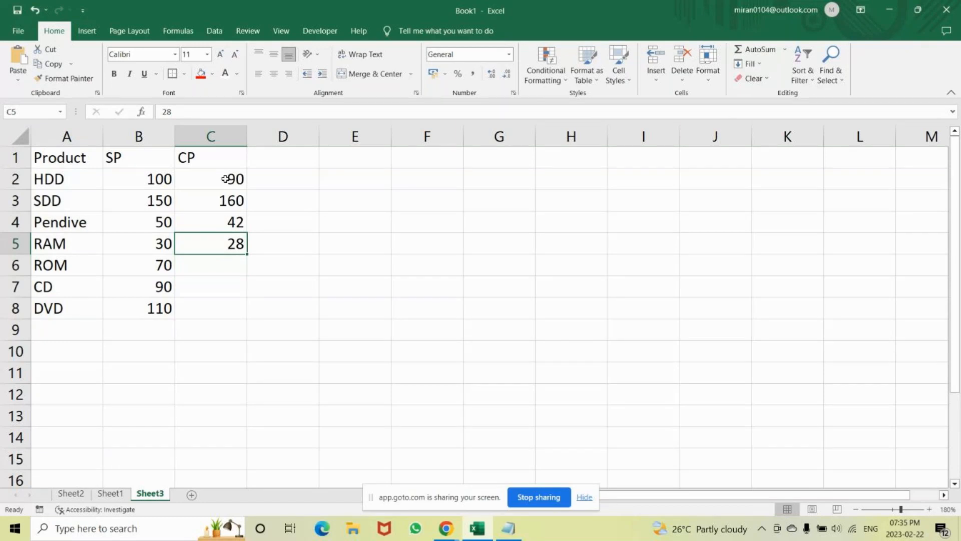
key("Down")
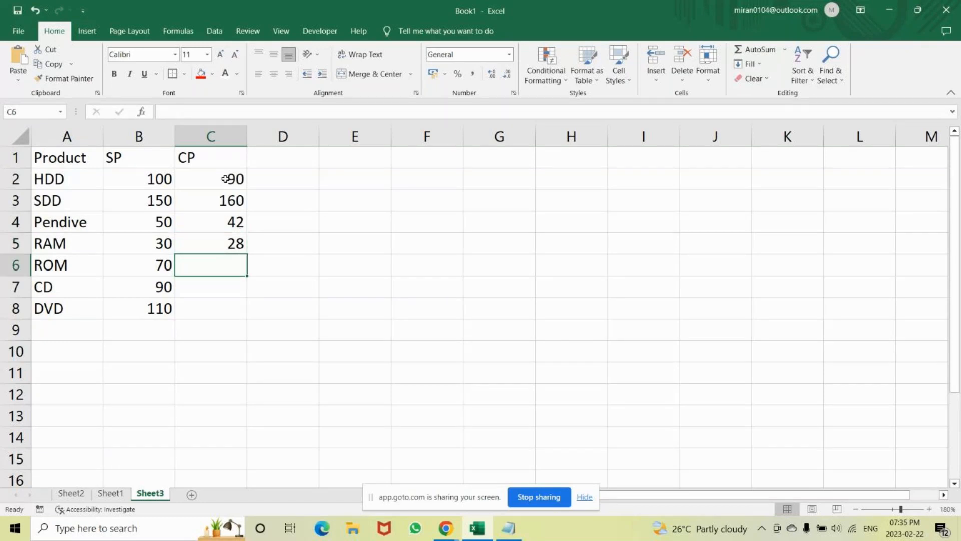
type("65")
key("Return")
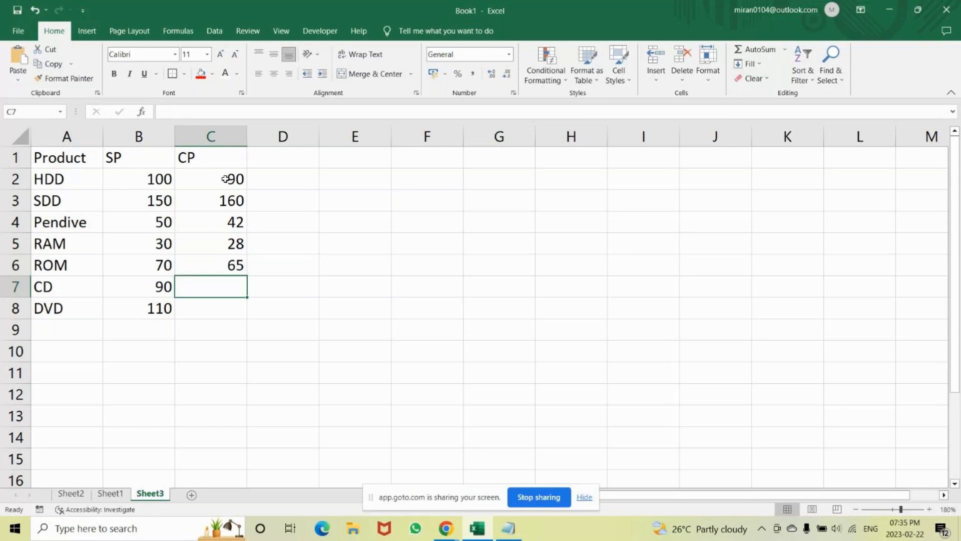
Change the ROM CP in C6 to 85 and enter 89 as the CD CP in C7.
key("Up")
type("85")
key("Return")
type("9")
key("BackSpace")
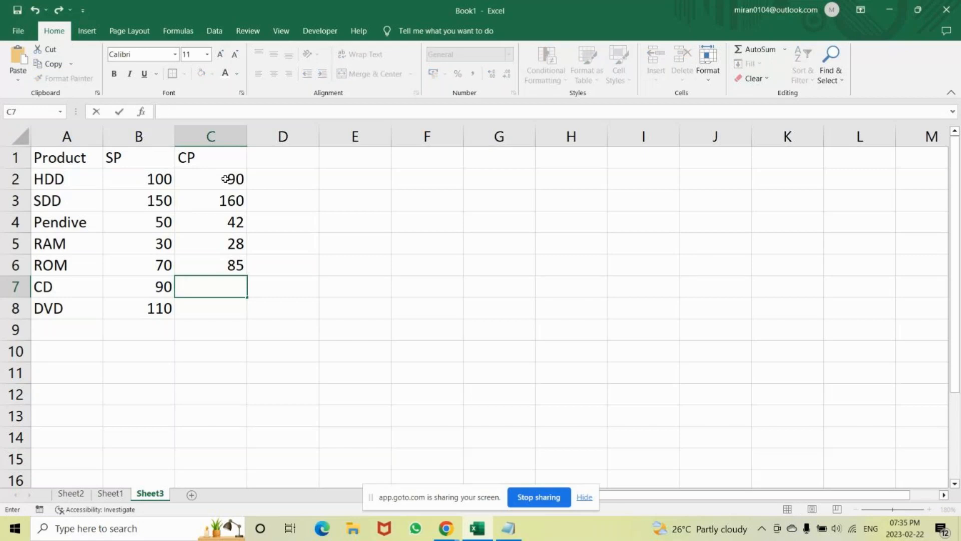
type("89")
key("Return")
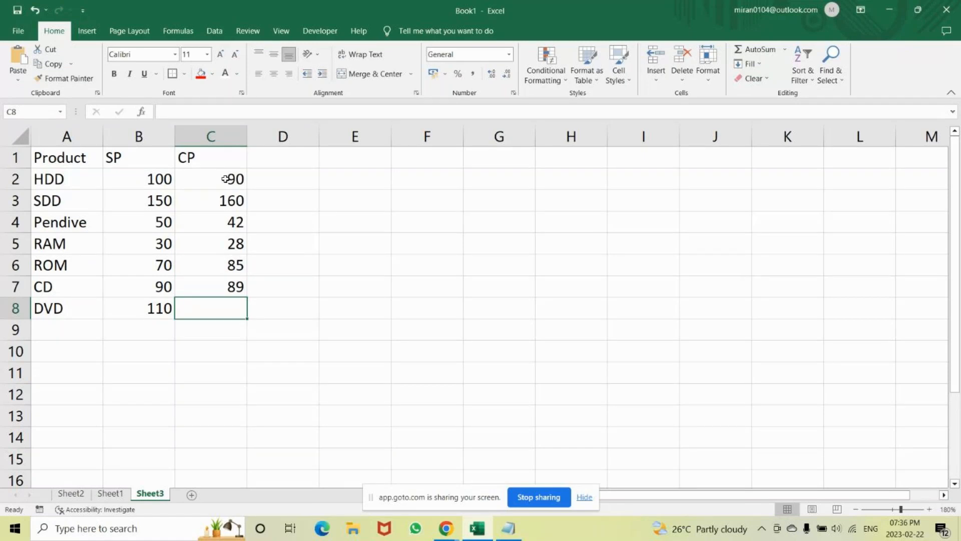
Enter 125 as the DVD CP in cell C8.
type("12")
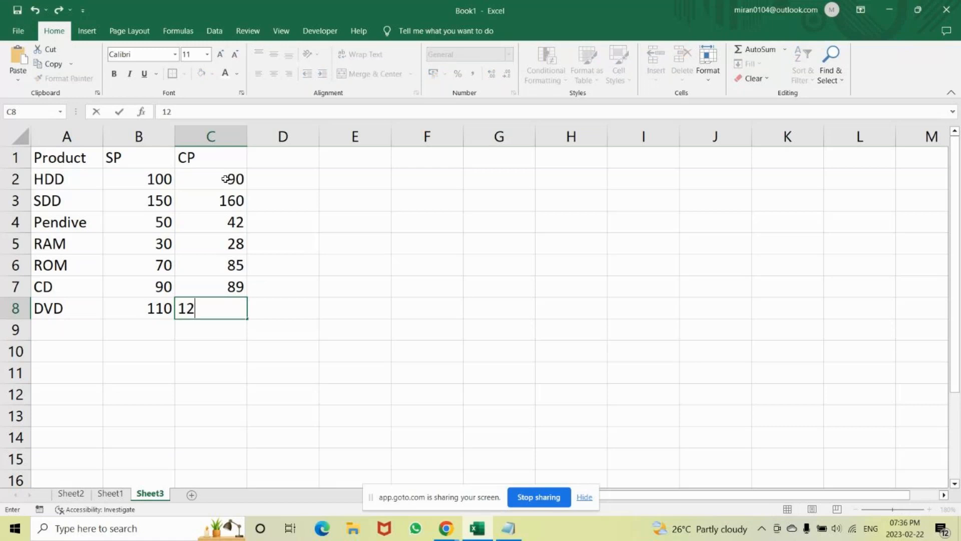
type("5")
key("ctrl+Return")
key("Return")
Enter the column header Proft/loss in cell D1.
left_click(283, 159)
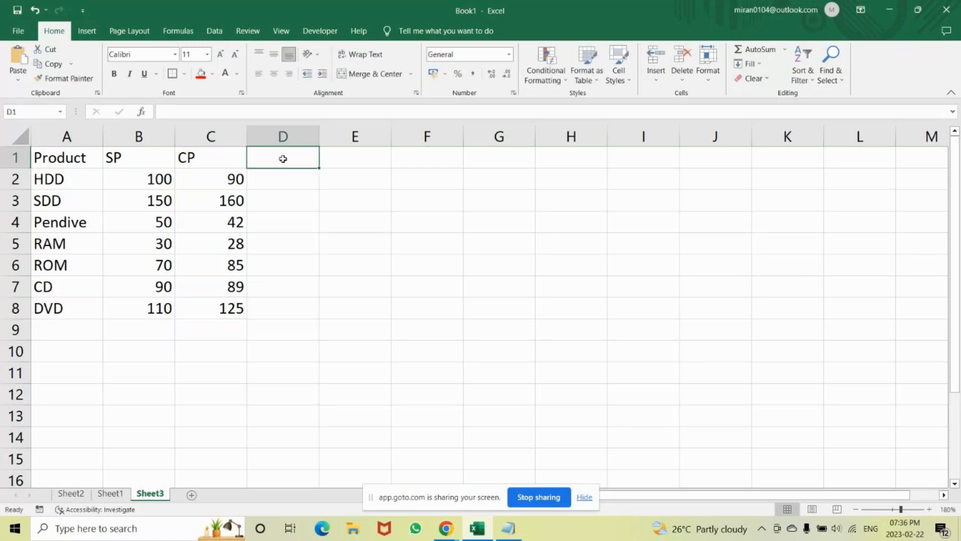
type("-")
key("BackSpace")
type("=")
key("Escape")
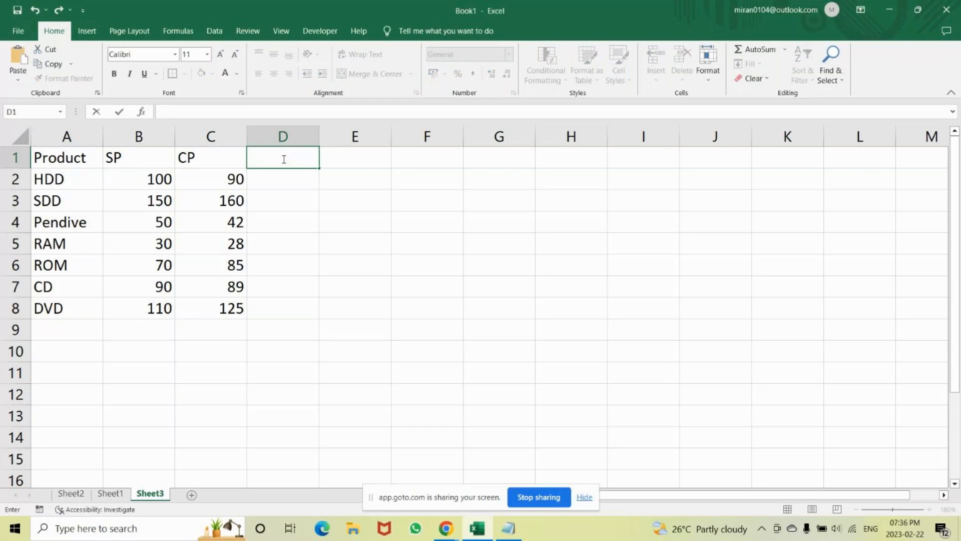
type("Proft/loss")
key("Return")
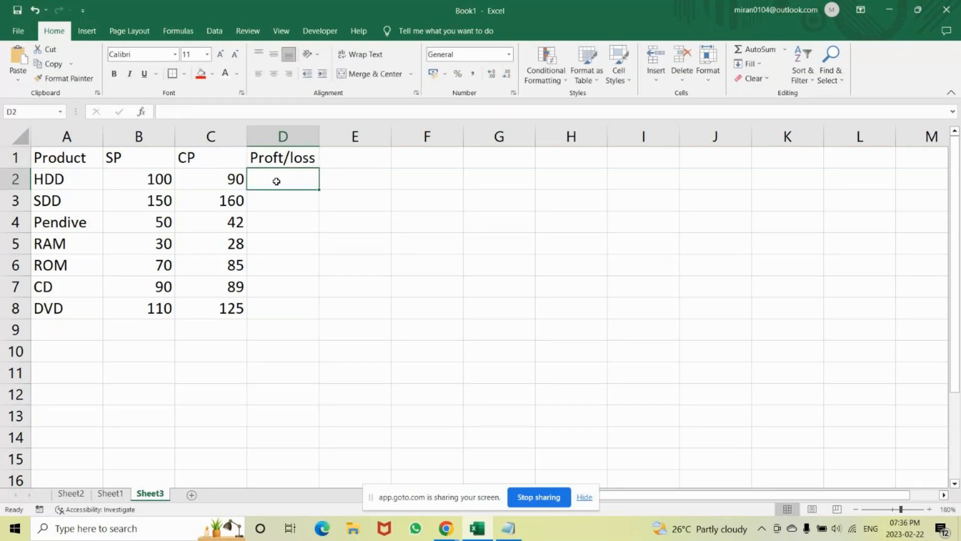
Start an IF formula in D2 that tests whether the HDD SP exceeds its CP, B2>C2.
type("=if")
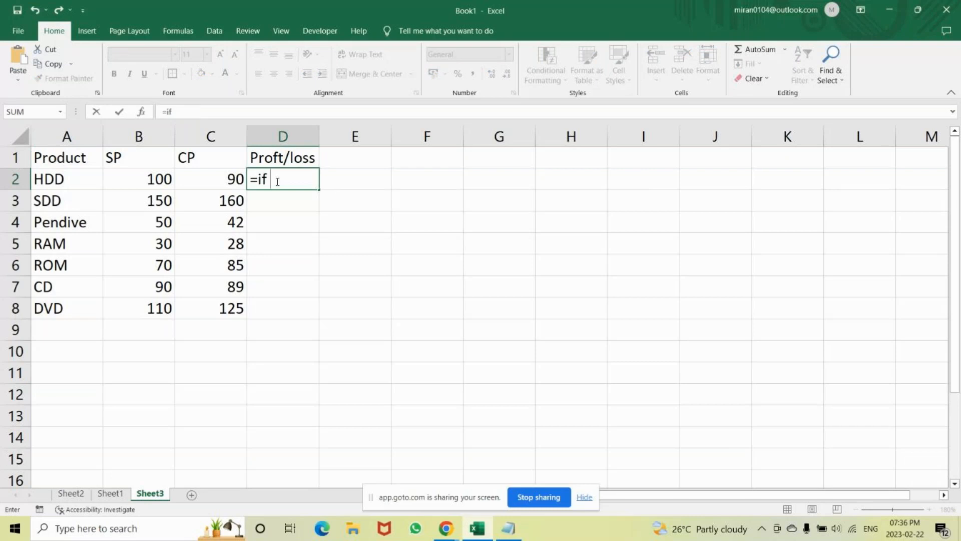
key("Tab")
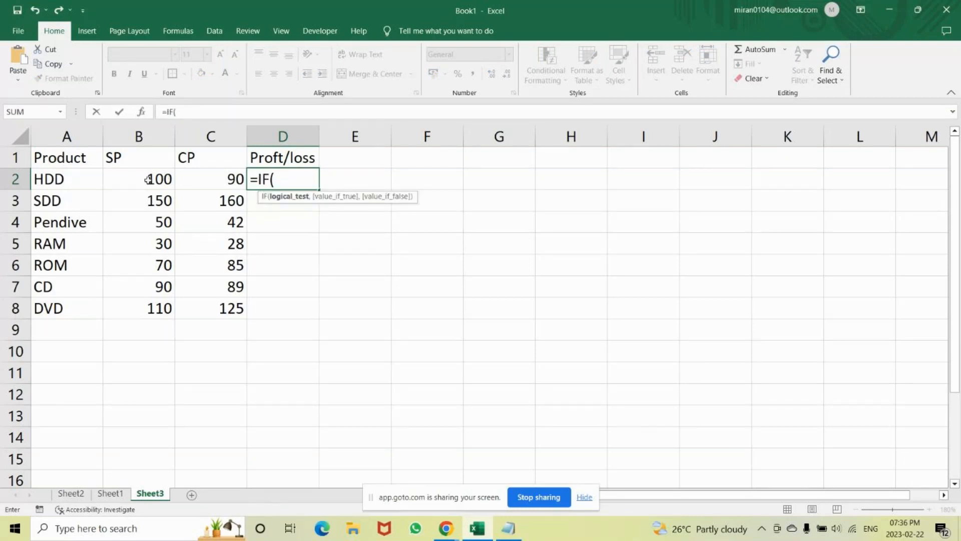
left_click(200, 177)
left_click(167, 179)
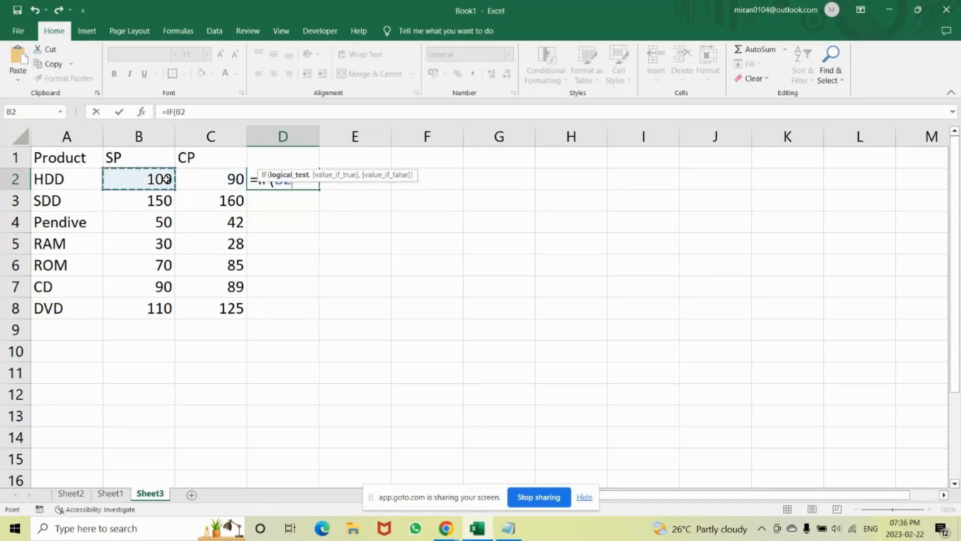
type(">")
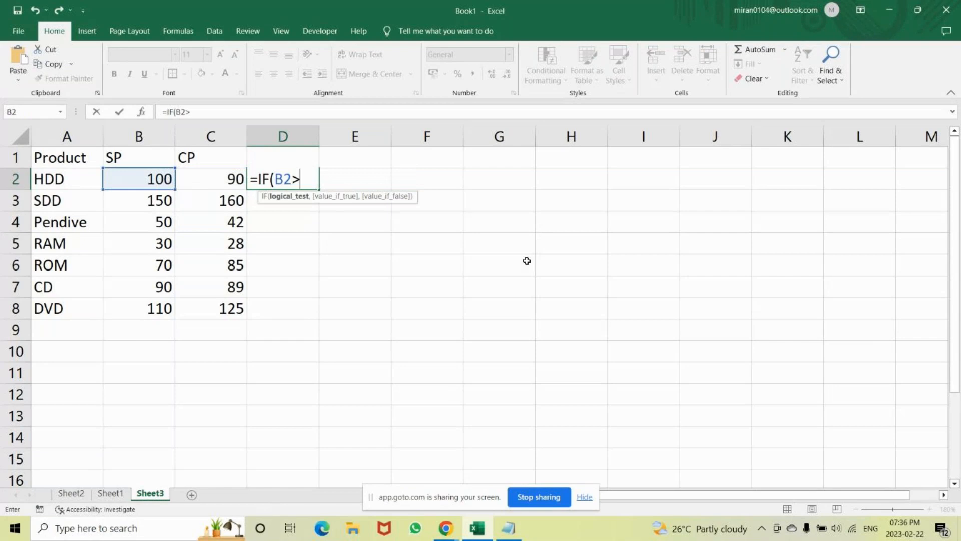
left_click(224, 178)
Complete the D2 formula with "Profit" as the true value and "Loss" as the false value.
type(",\"P")
type("ofit\"")
key("BackSpace")
key("BackSpace")
key("BackSpace")
key("BackSpace")
key("BackSpace")
type("rofit\",\"Lo")
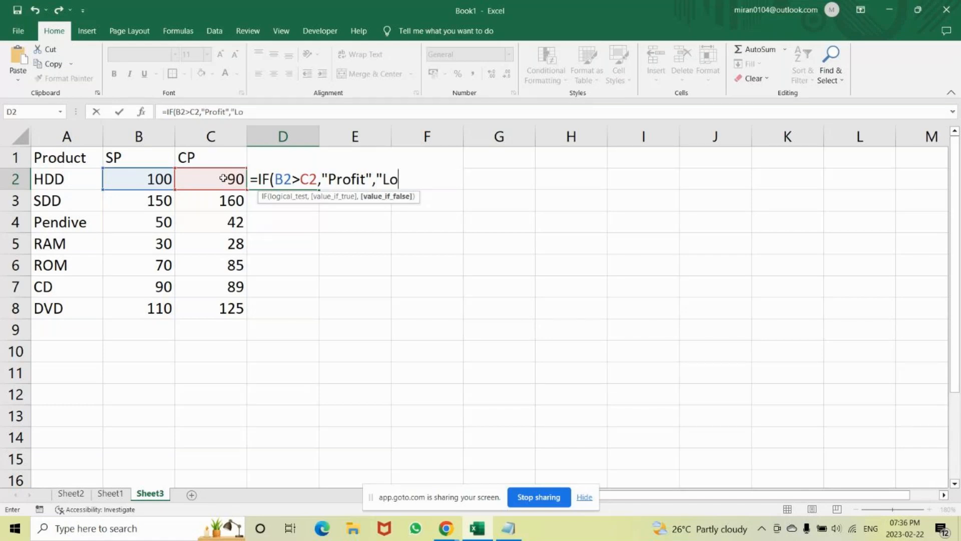
type("ss\")")
key("Return")
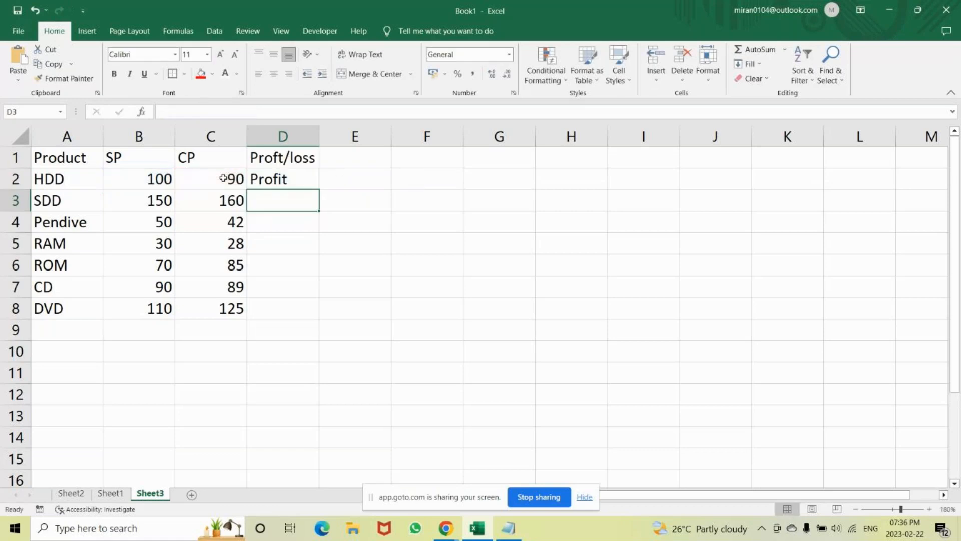
Fill the profit/loss formula from D2 down to D8 and check the copied formula in D3.
left_click(297, 182)
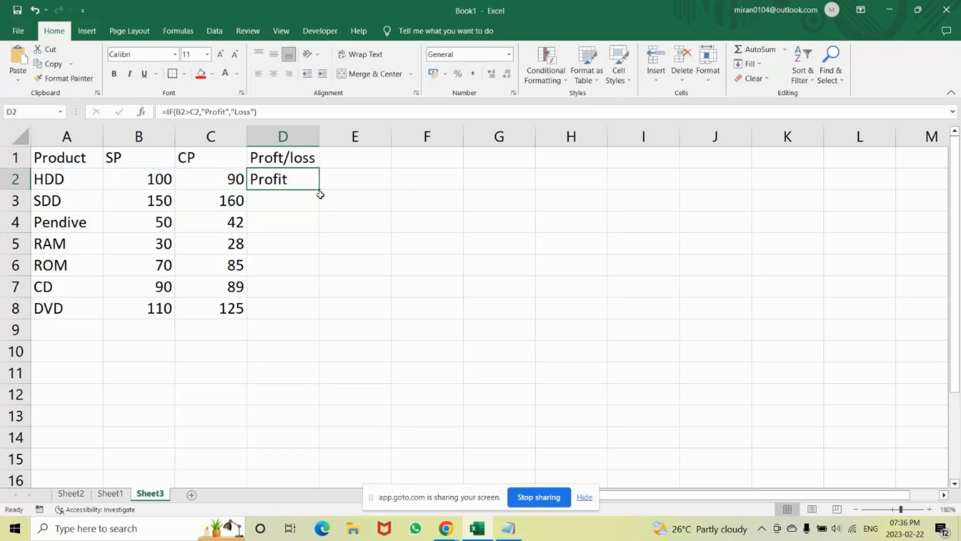
left_click_drag(319, 189, 305, 319)
left_click(277, 206)
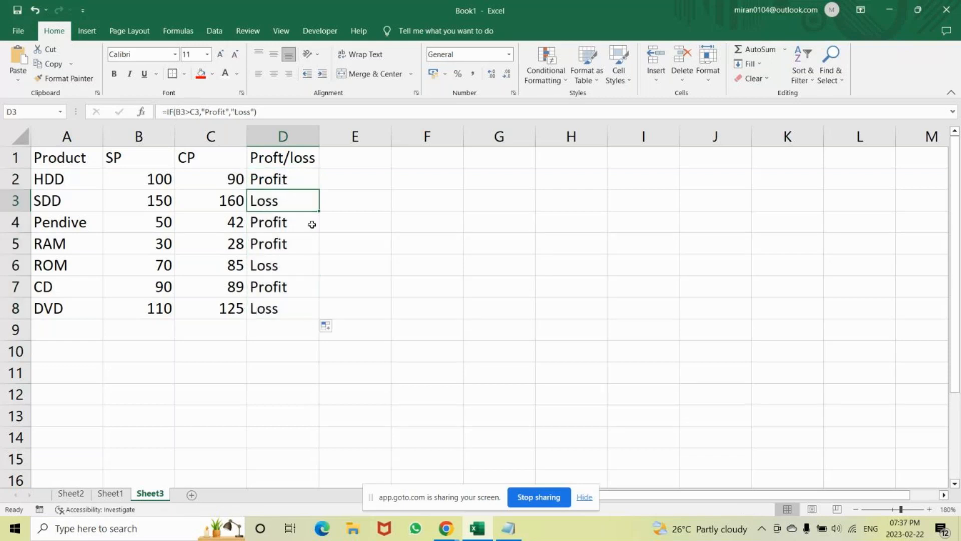
Open the Symbol dialog for cell D3 and browse the normal text characters through the Arabic presentation forms.
left_click(87, 32)
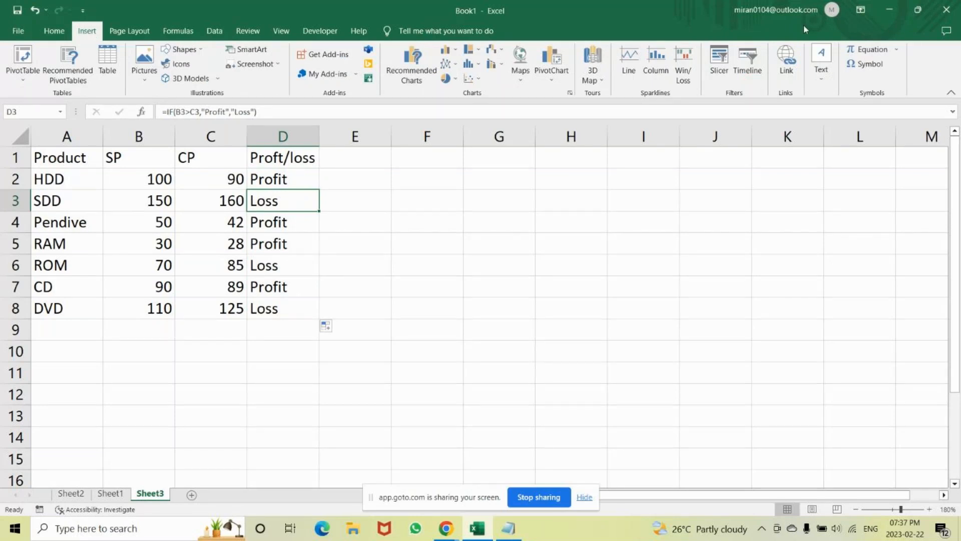
left_click(868, 64)
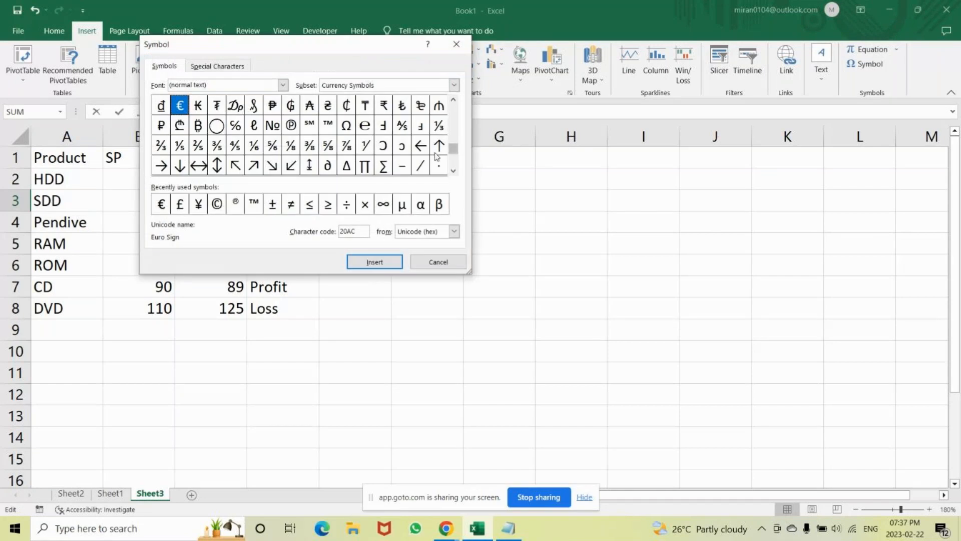
scroll(454, 172, "down", 1)
left_click(454, 172)
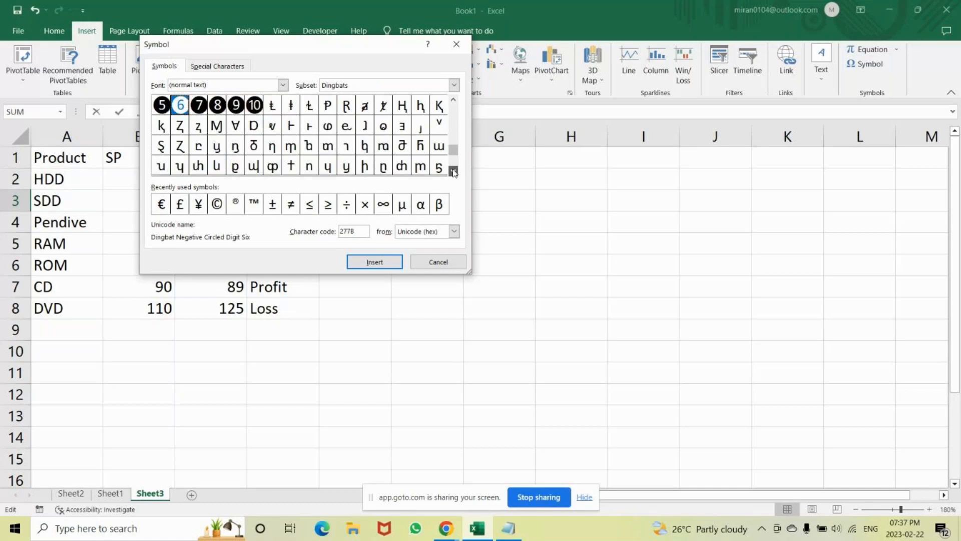
left_click(453, 100)
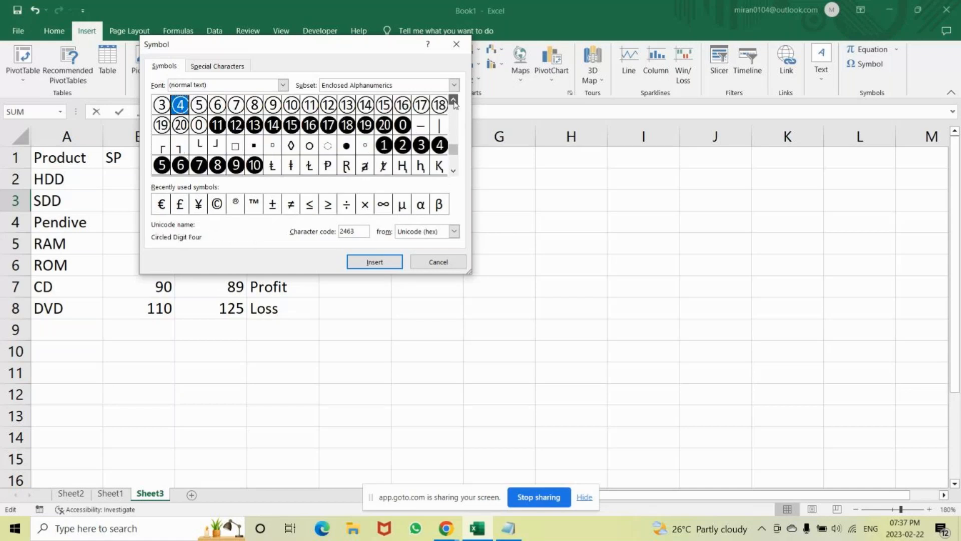
left_click(453, 101)
left_click(453, 101)
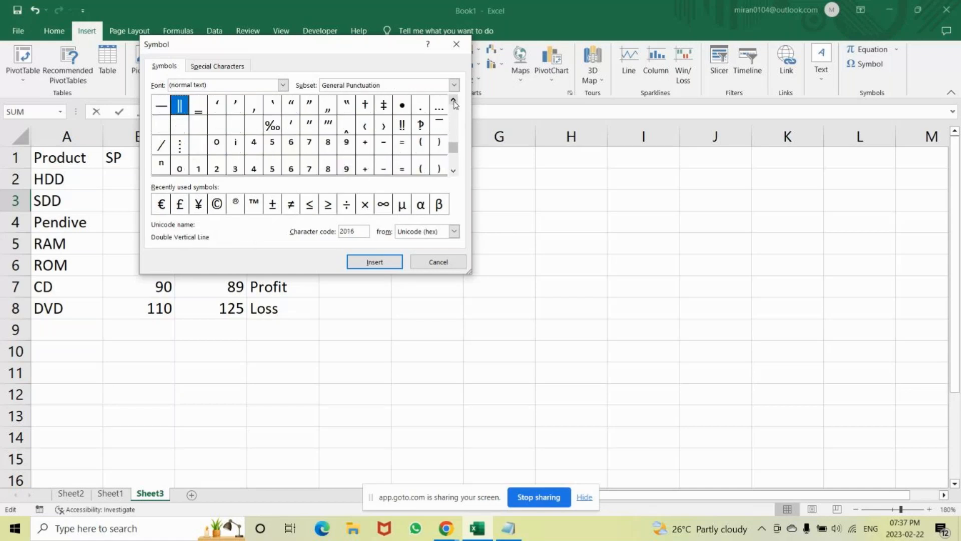
left_click(453, 101)
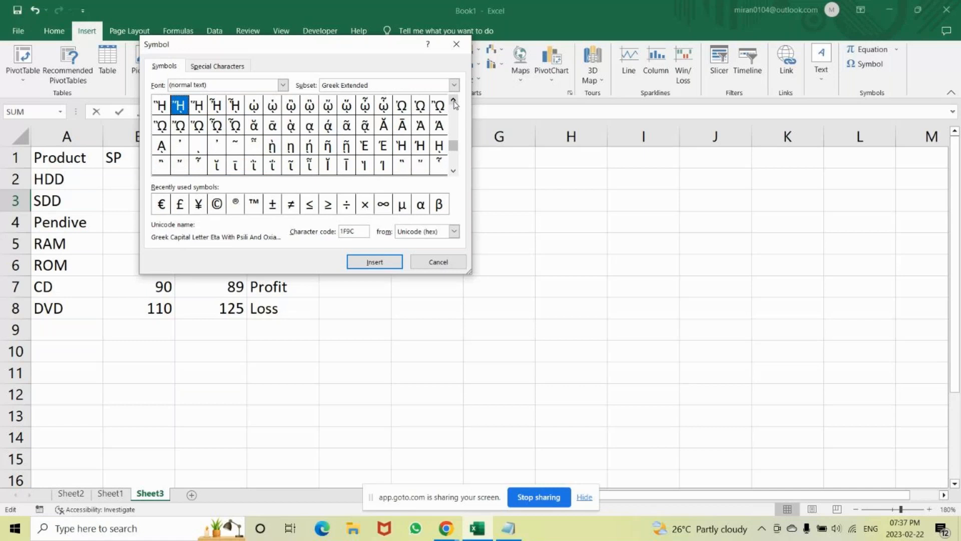
left_click(454, 171)
left_click(454, 171)
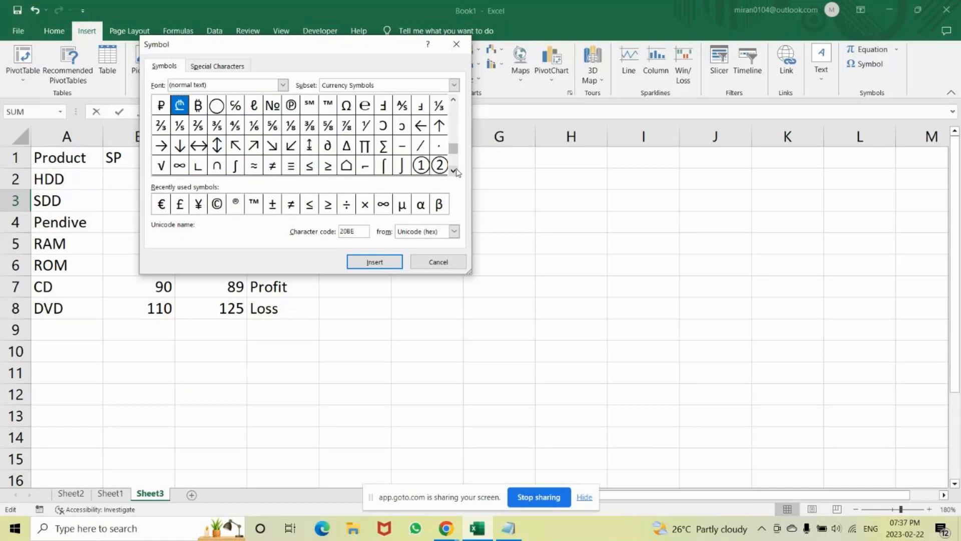
left_click(454, 171)
left_click(454, 171)
left_click(454, 171)
left_click(454, 171)
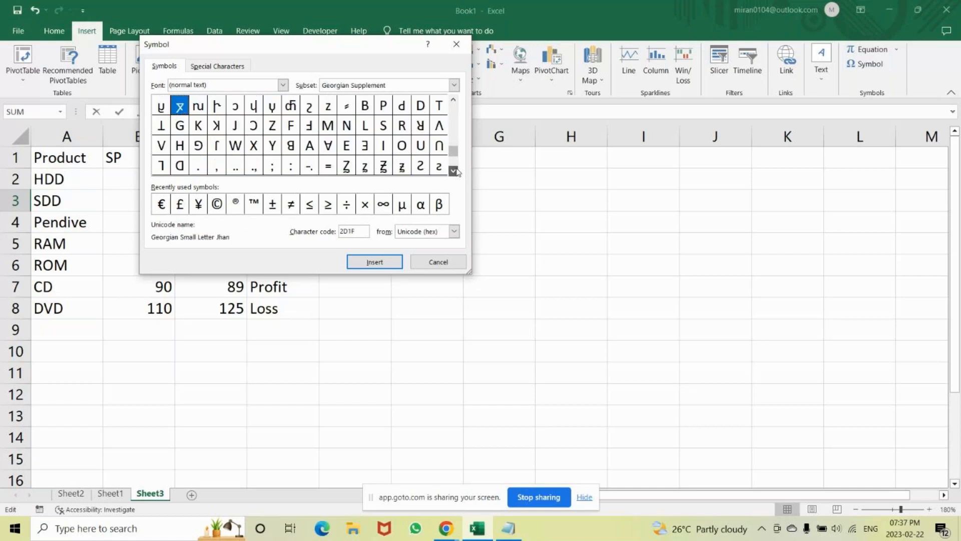
left_click(454, 171)
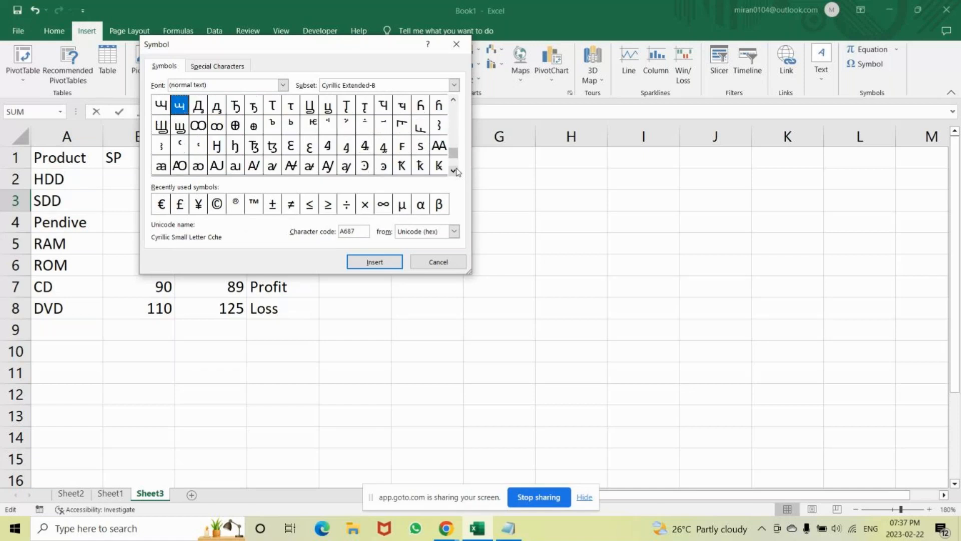
left_click(454, 171)
left_click(454, 172)
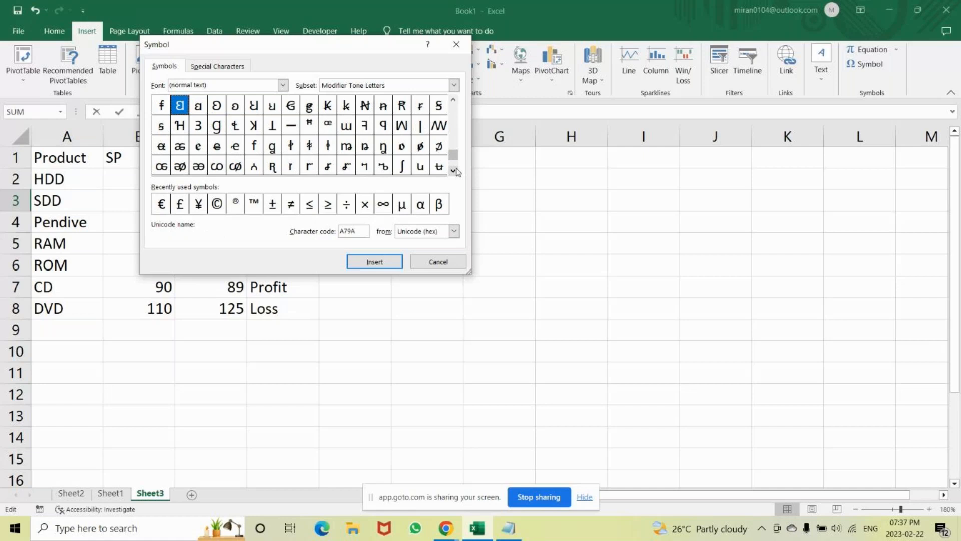
left_click(454, 171)
left_click(454, 171)
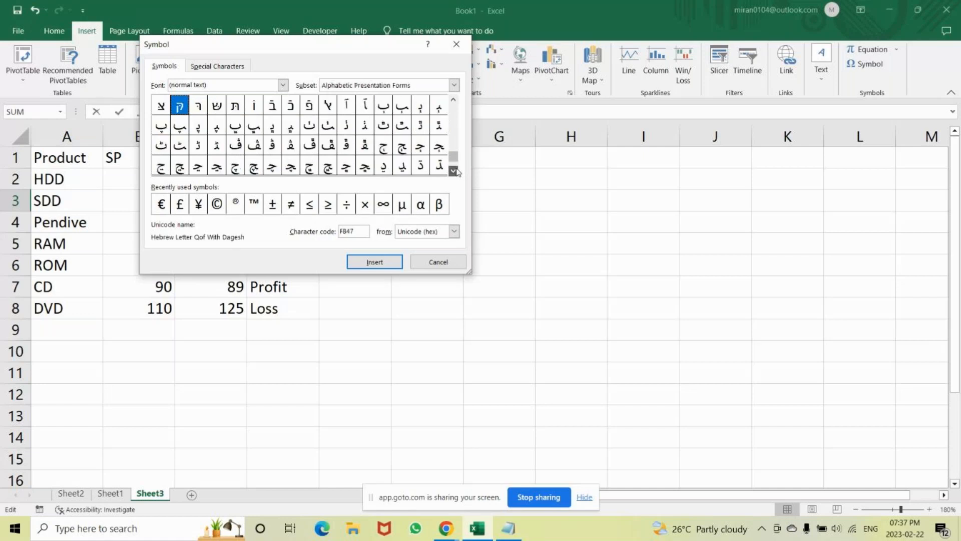
left_click(454, 172)
left_click(454, 171)
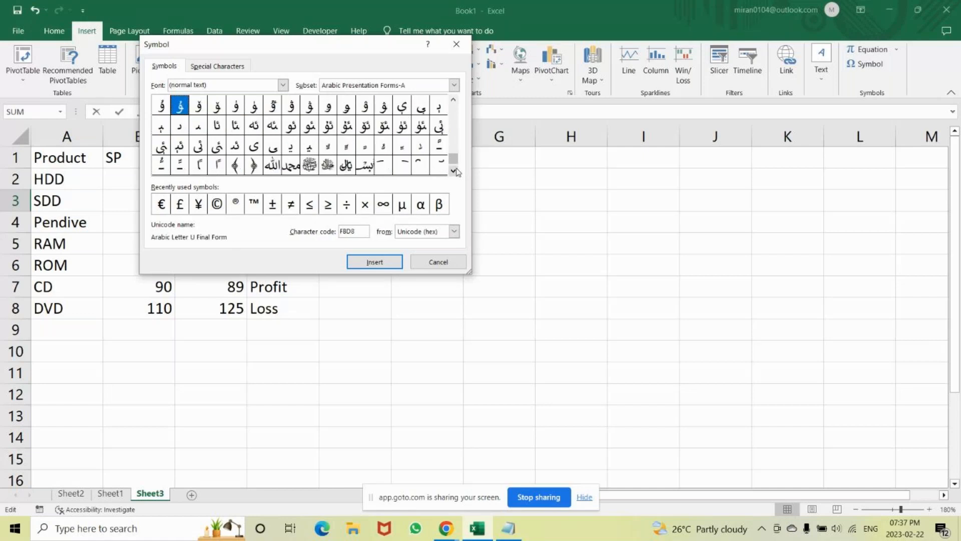
left_click(454, 172)
left_click(454, 171)
left_click(454, 171)
left_click(454, 172)
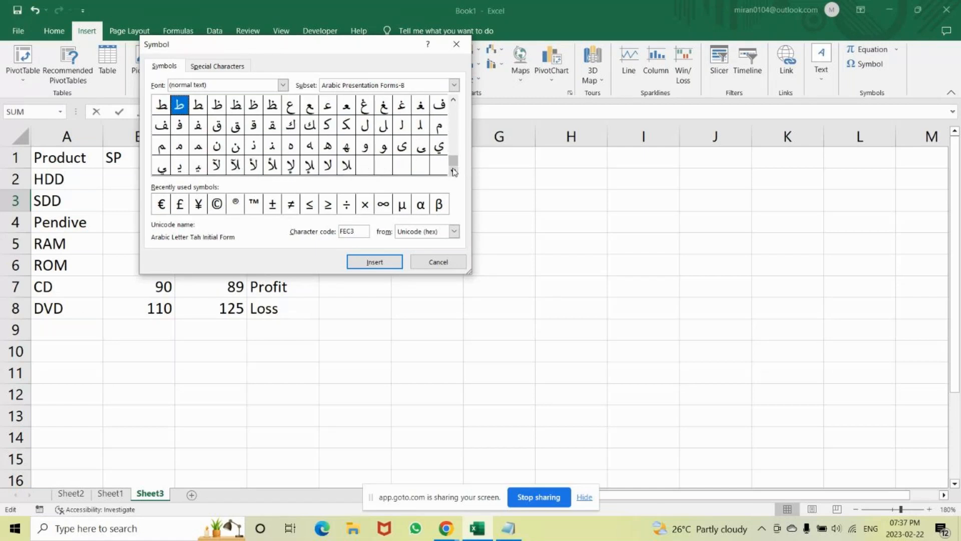
left_click(454, 100)
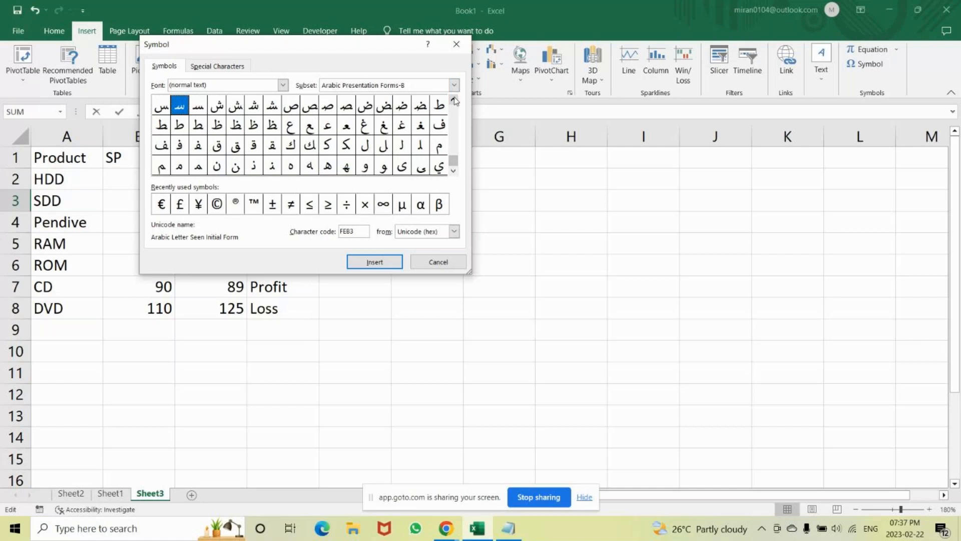
left_click(454, 100)
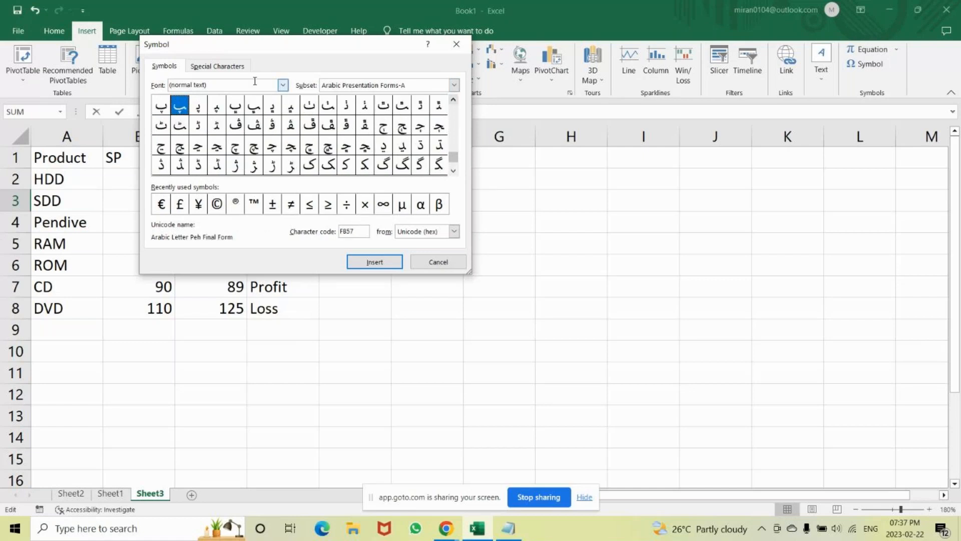
Check the special characters list, return to the symbols and highlight the Upwards Arrow, character code 2191.
left_click(233, 67)
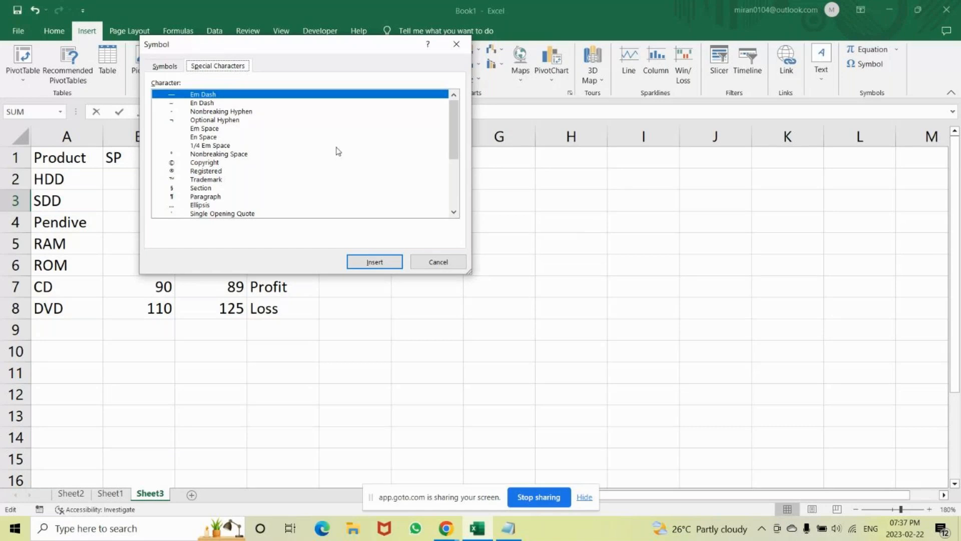
left_click(161, 67)
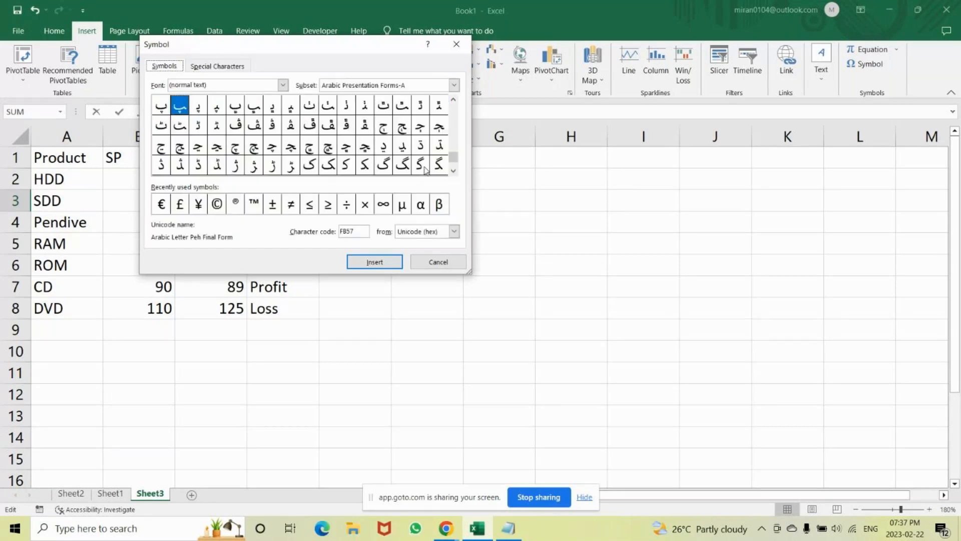
left_click(454, 112)
left_click(454, 112)
left_click(454, 112)
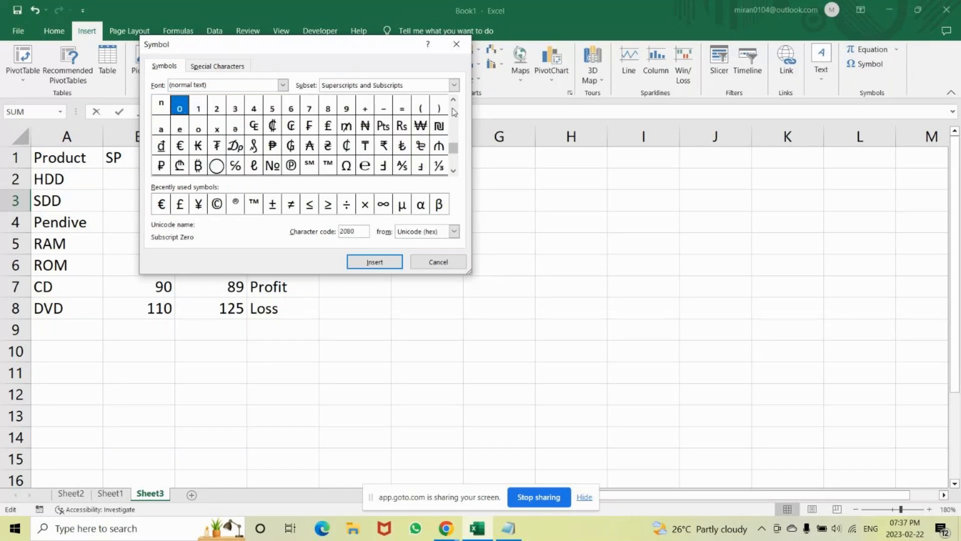
left_click(453, 172)
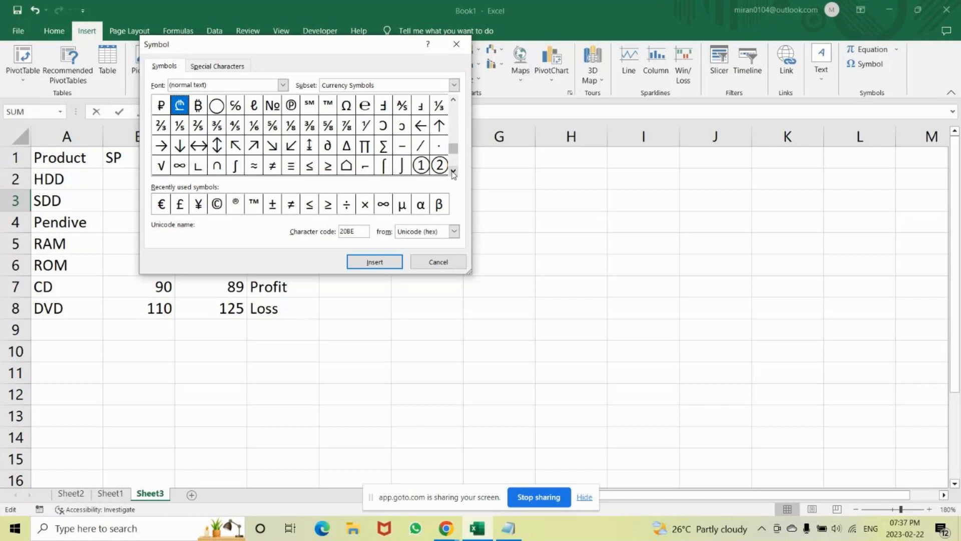
left_click(443, 126)
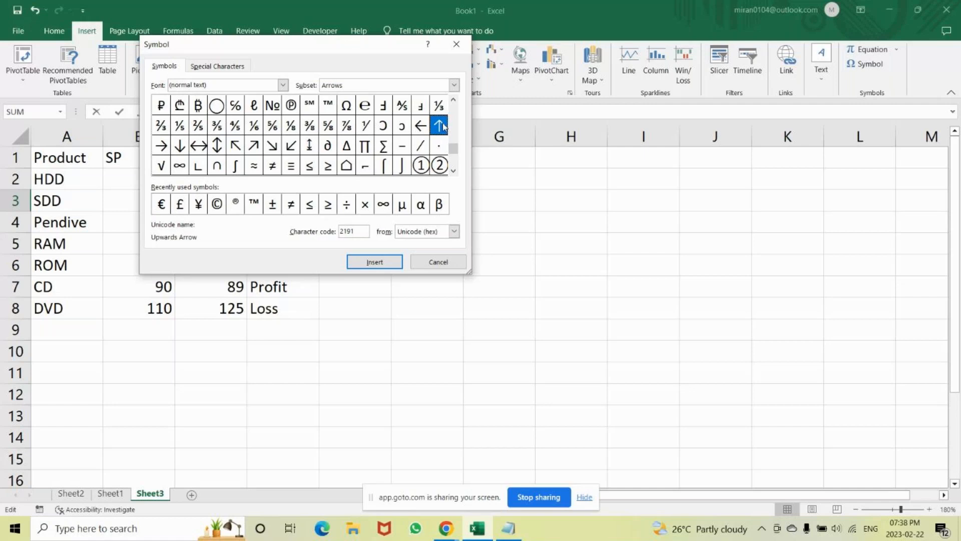
key("Left")
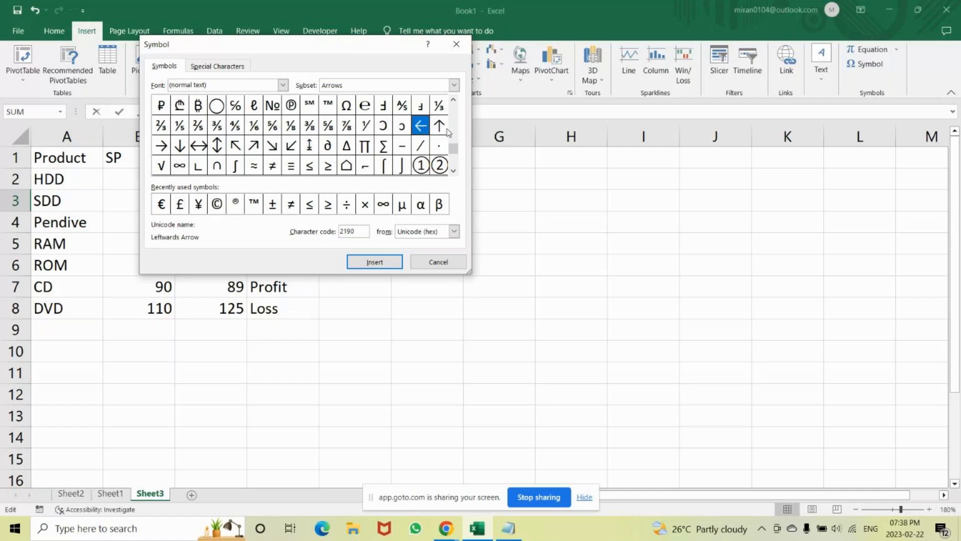
key("Right")
Look through the currency symbols and earlier subsets of the symbol grid as far back as Latin Extended-B.
left_click(453, 100)
left_click(453, 101)
left_click(454, 101)
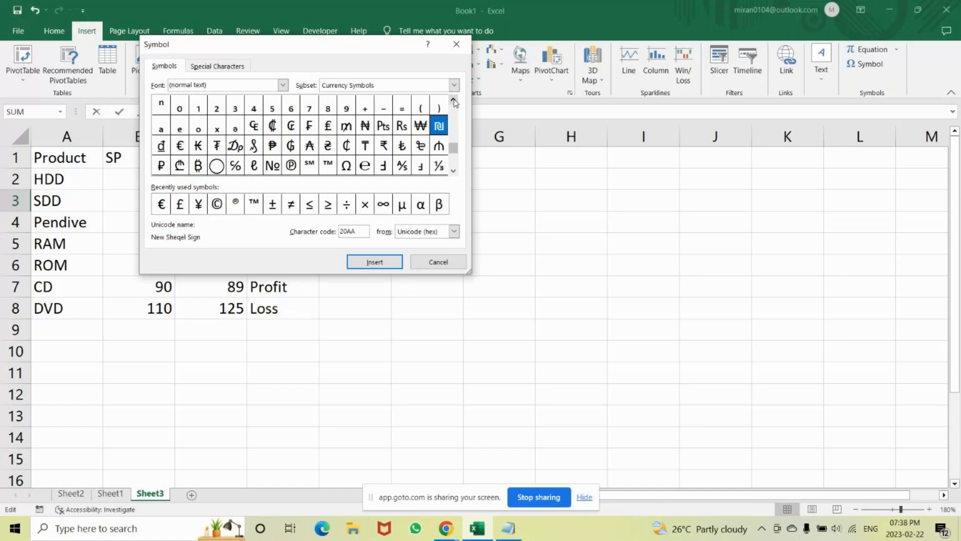
left_click(454, 101)
left_click_drag(454, 100, 454, 100)
left_click_drag(453, 171, 454, 171)
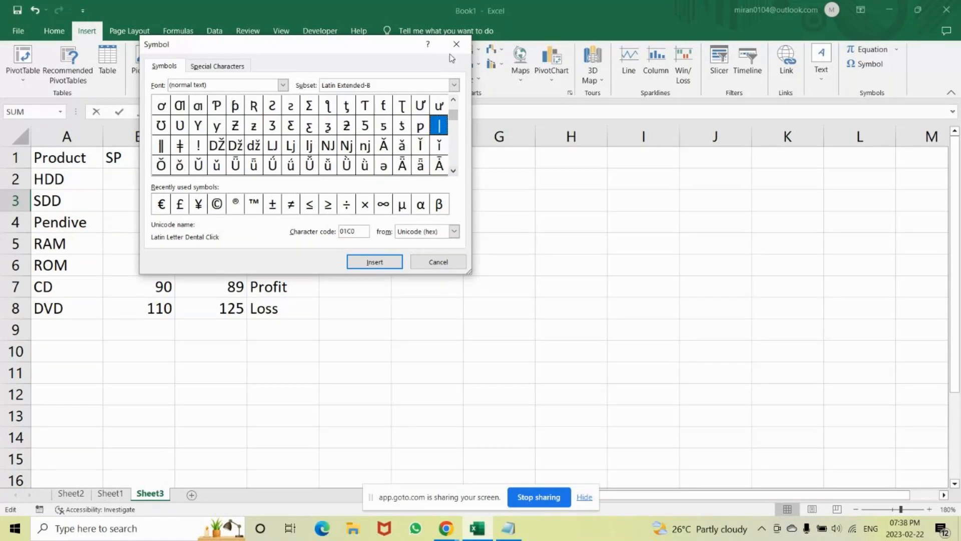
Close the Symbol dialog, switch to Chrome and search Google in a new tab for 'up arrow symbol'.
left_click(455, 44)
mouse_move(446, 529)
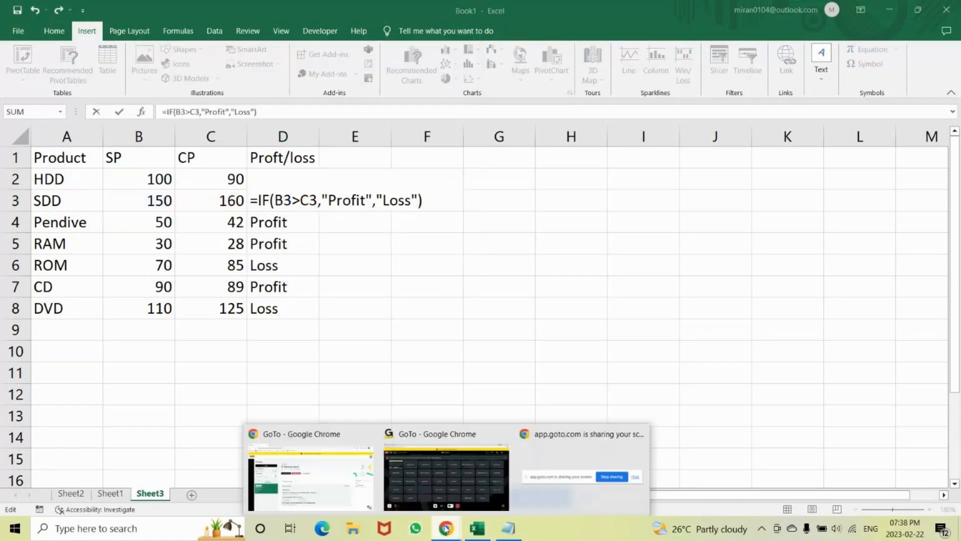
left_click(311, 476)
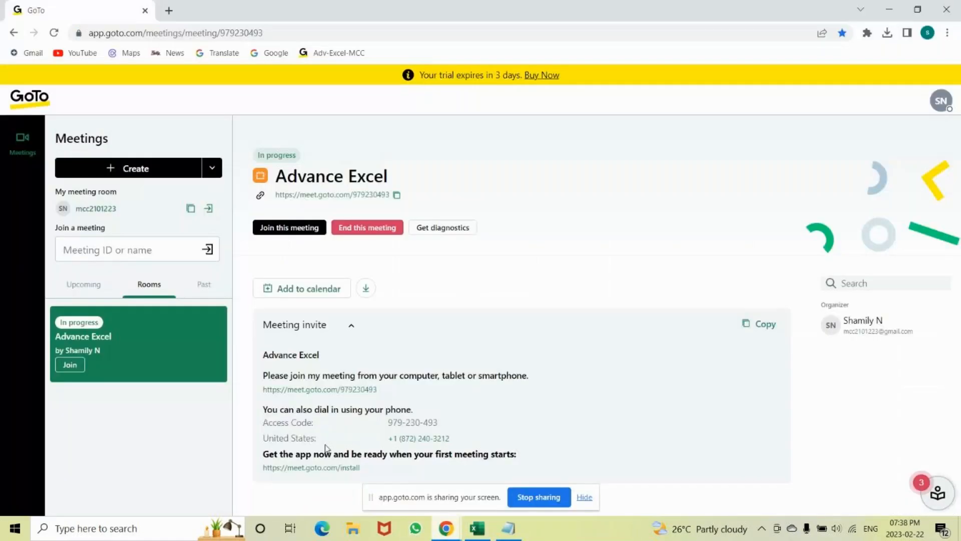
left_click(170, 10)
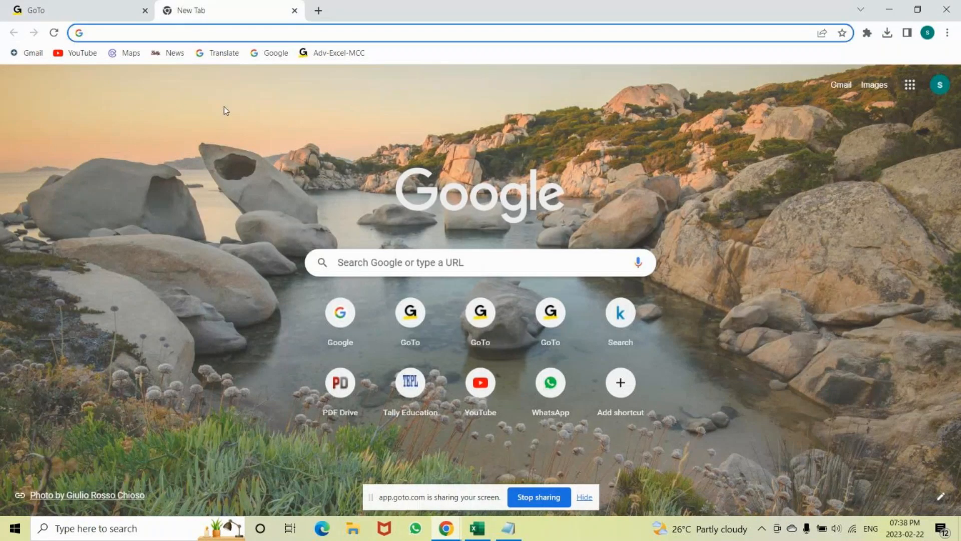
type("up arrow")
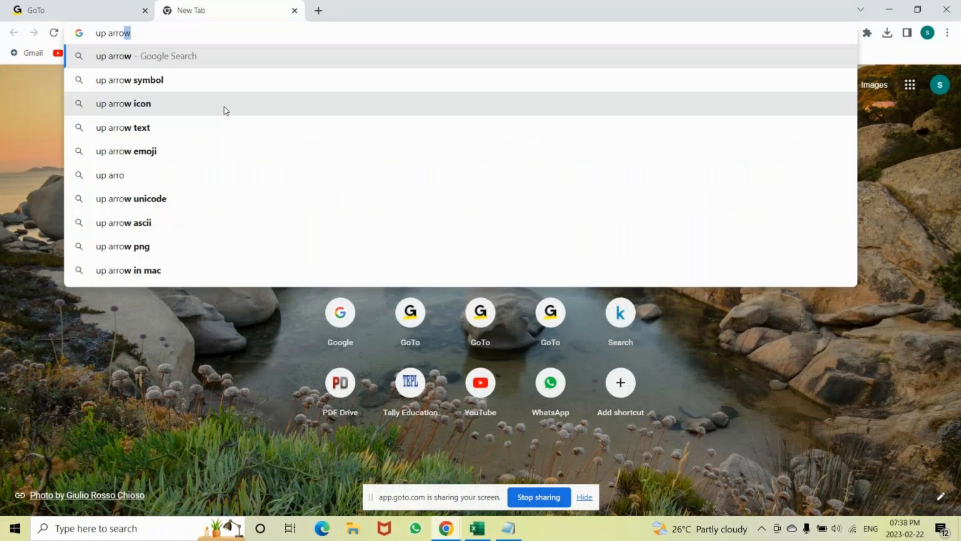
key("BackSpace")
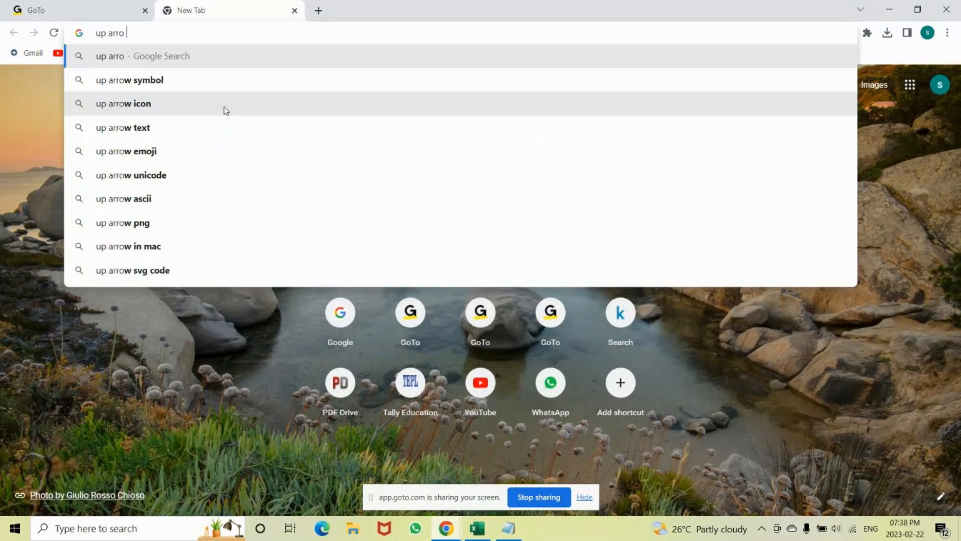
key("Up")
left_click(174, 81)
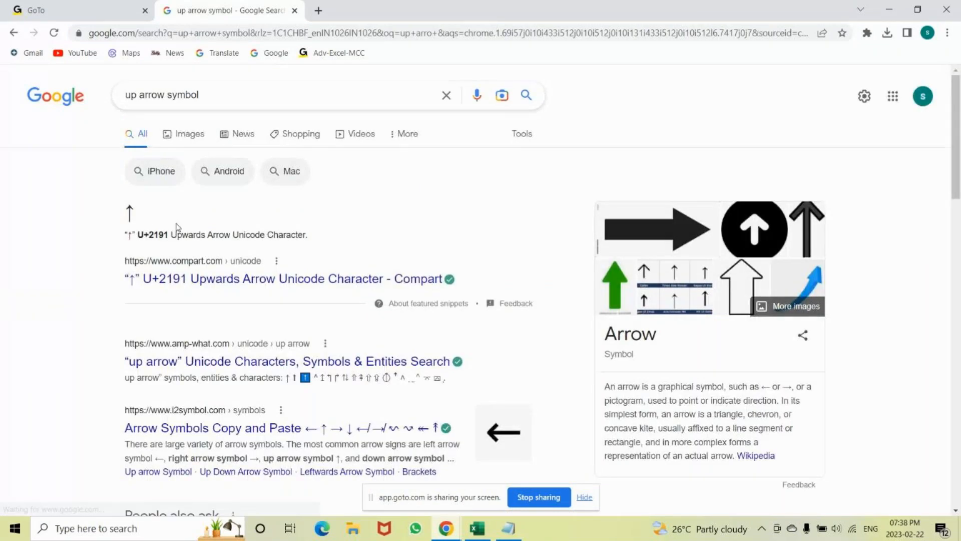
Refine the Google search to 'up arrow symbol keyboard', and after viewing the results shorten the query to 'up arrow'.
left_click(221, 93)
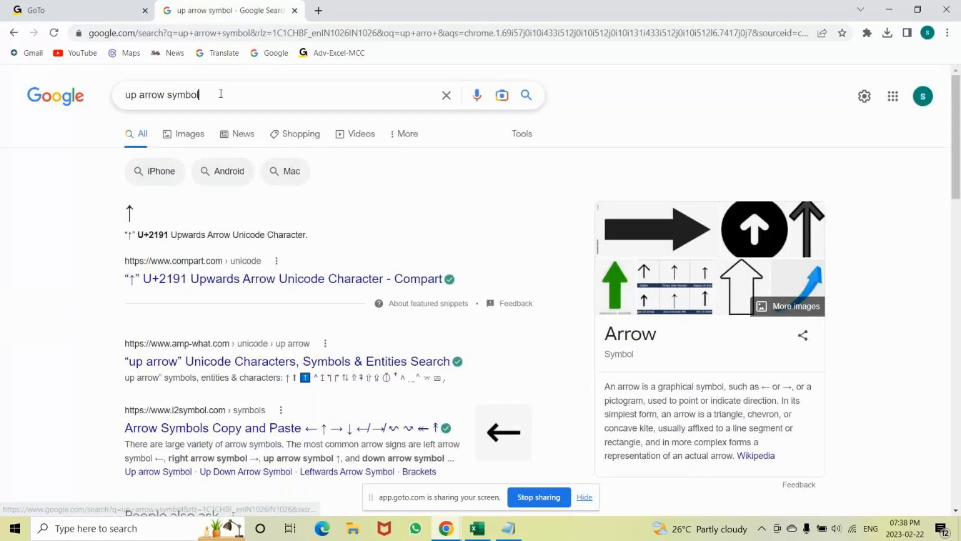
left_click(233, 126)
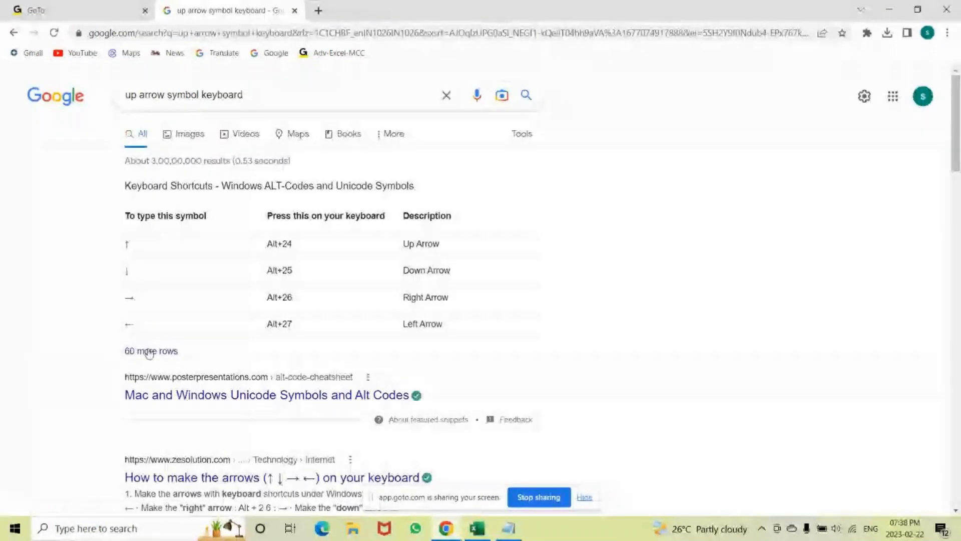
left_click(264, 93)
key("BackSpace")
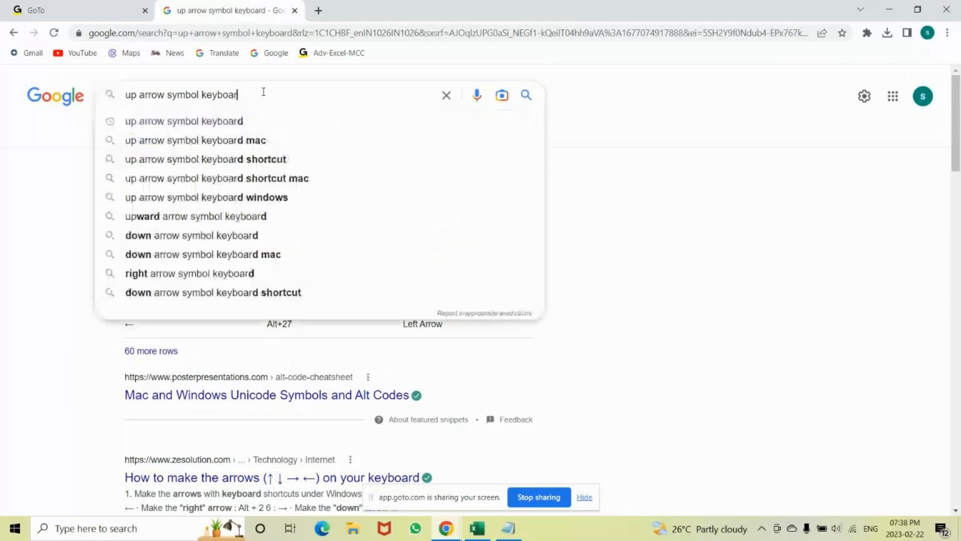
key("BackSpace")
key("BackSpace")
key("BackSpace")
key("BackSpace")
key("BackSpace")
key("BackSpace")
key("BackSpace")
key("BackSpace")
key("BackSpace")
key("BackSpace")
key("BackSpace")
key("BackSpace")
key("BackSpace")
key("BackSpace")
key("BackSpace")
key("BackSpace")
key("BackSpace")
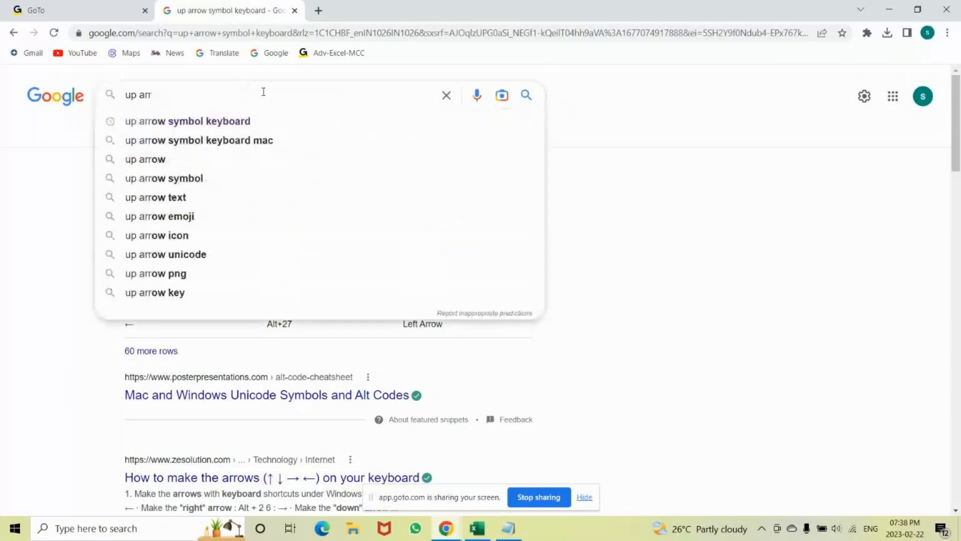
type("ow")
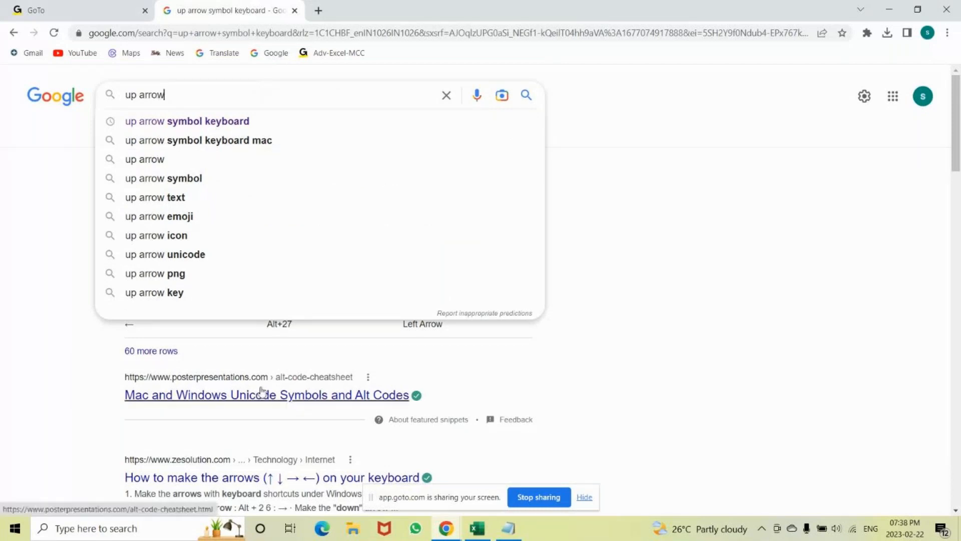
Switch back to Excel, open the Symbol dialog for D2 and check the codes of the Upwards Arrow and Downwards Arrow.
key("alt+Tab")
key("alt+Tab")
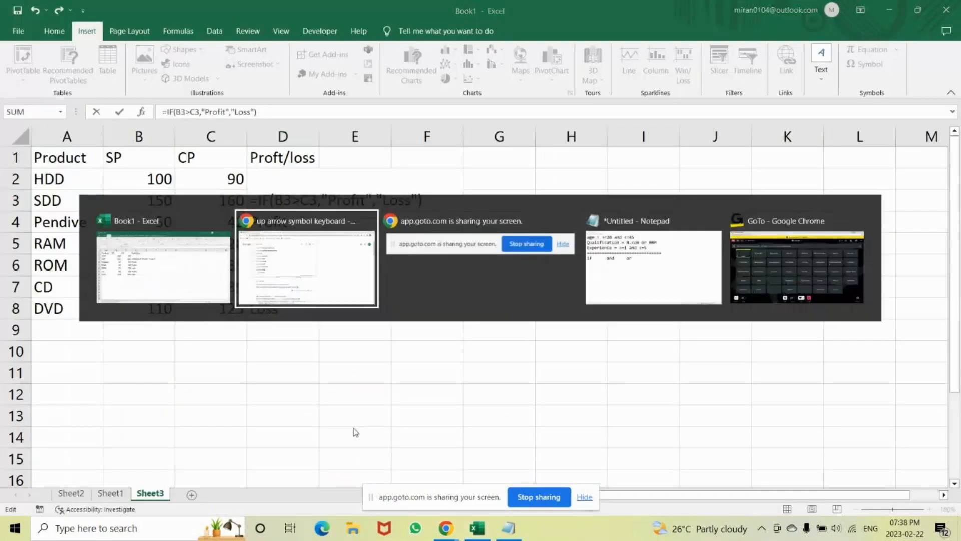
key("alt+Tab")
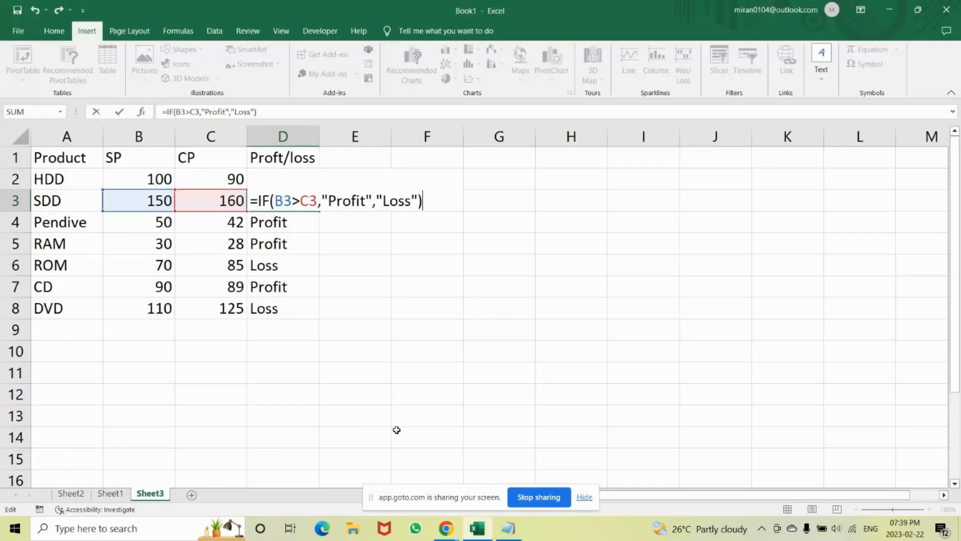
left_click(416, 330)
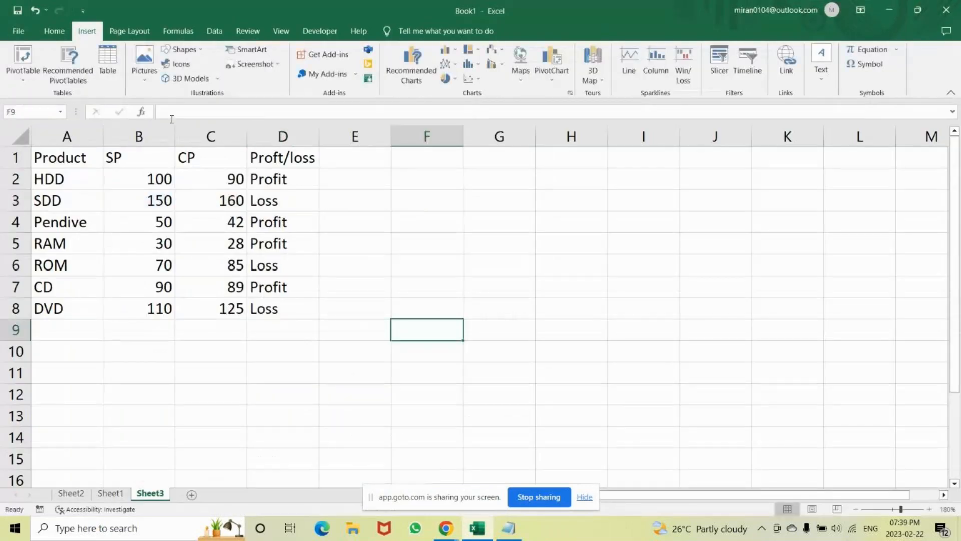
left_click(260, 179)
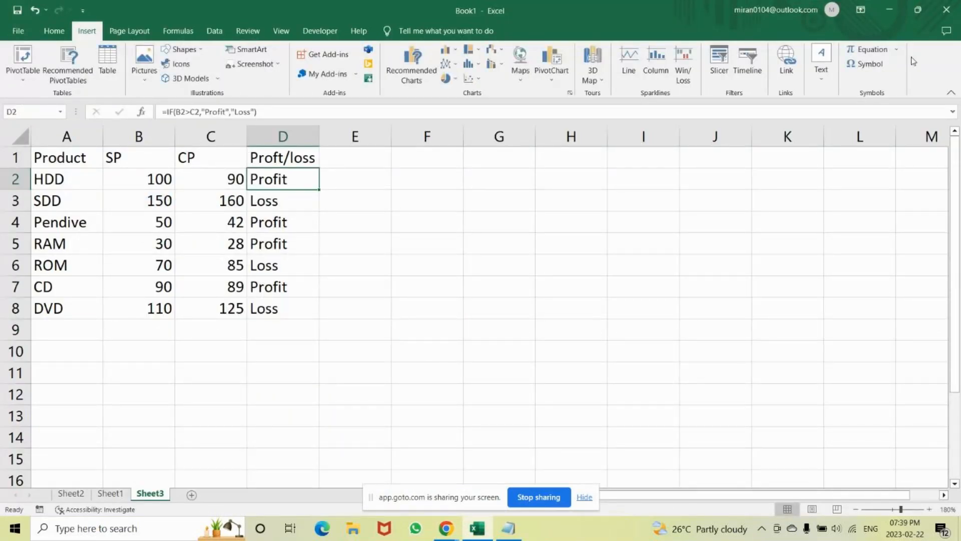
left_click(868, 64)
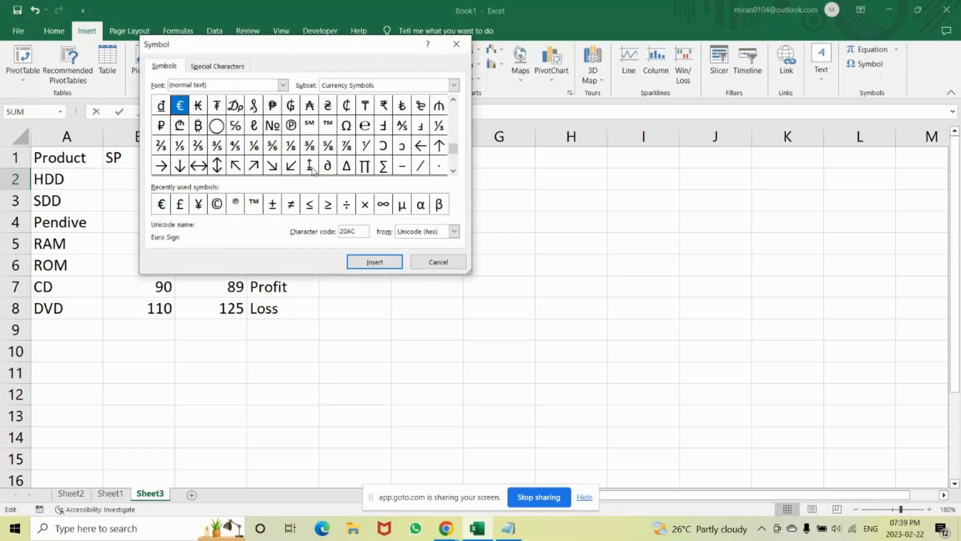
left_click(439, 145)
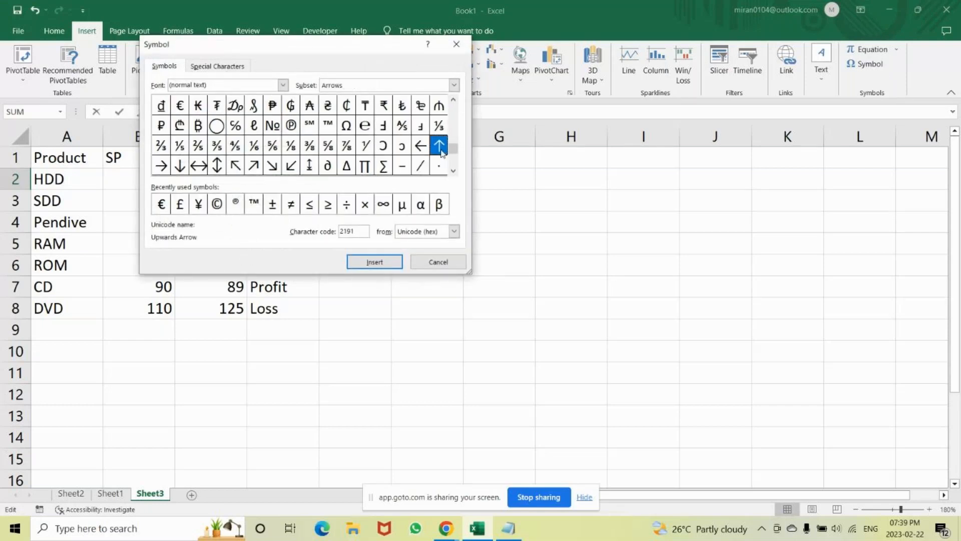
left_click(181, 167)
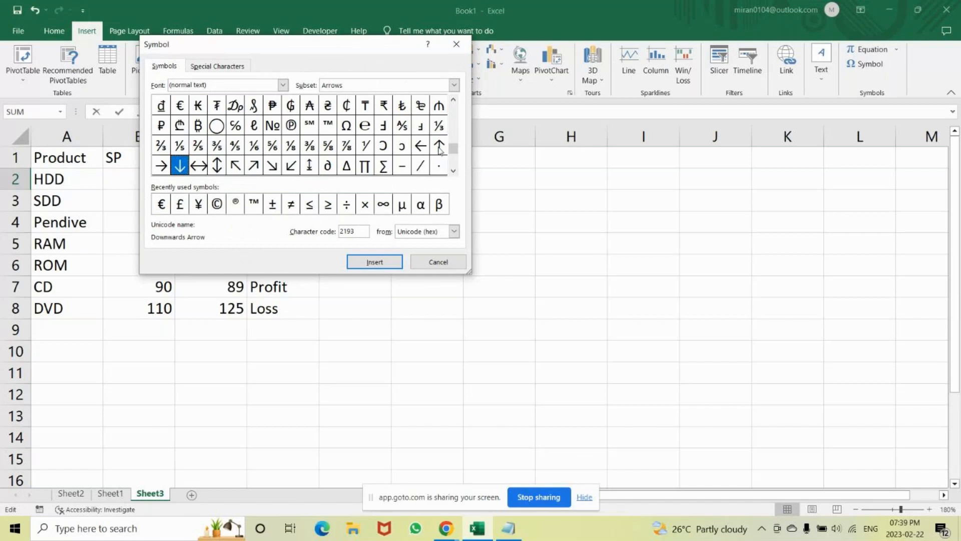
left_click(440, 149)
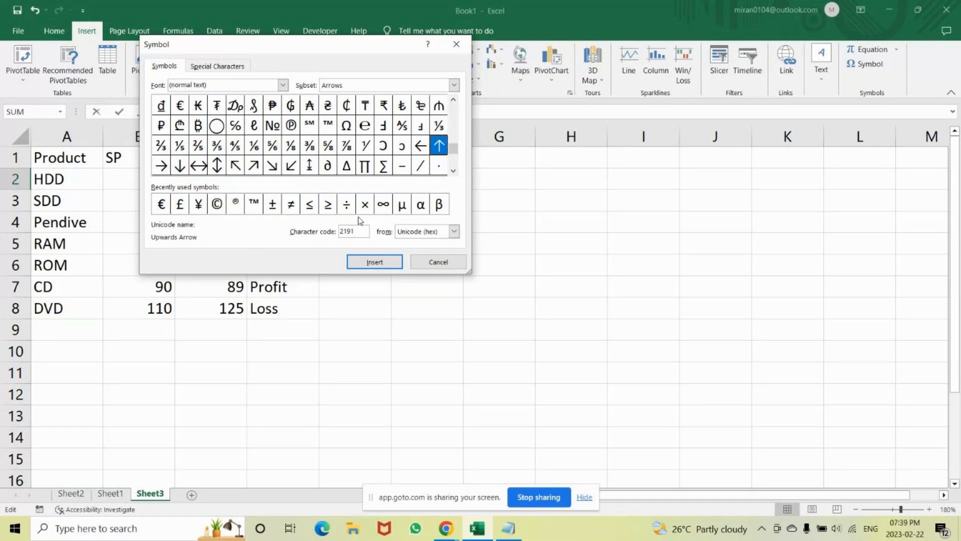
Try to insert the symbol with character code 9650 into the formula in D2.
double_click(343, 230)
key("BackSpace")
type("9650")
key("Return")
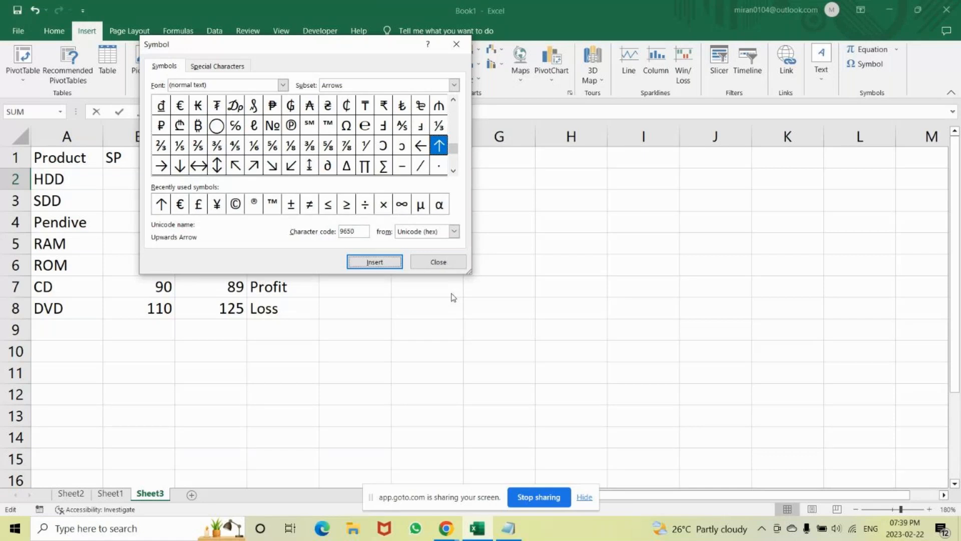
Check the Downwards Arrow's character code, close the Symbol dialog and try to confirm D2's formula before removing the inserted arrow.
left_click(362, 230)
left_click(181, 166)
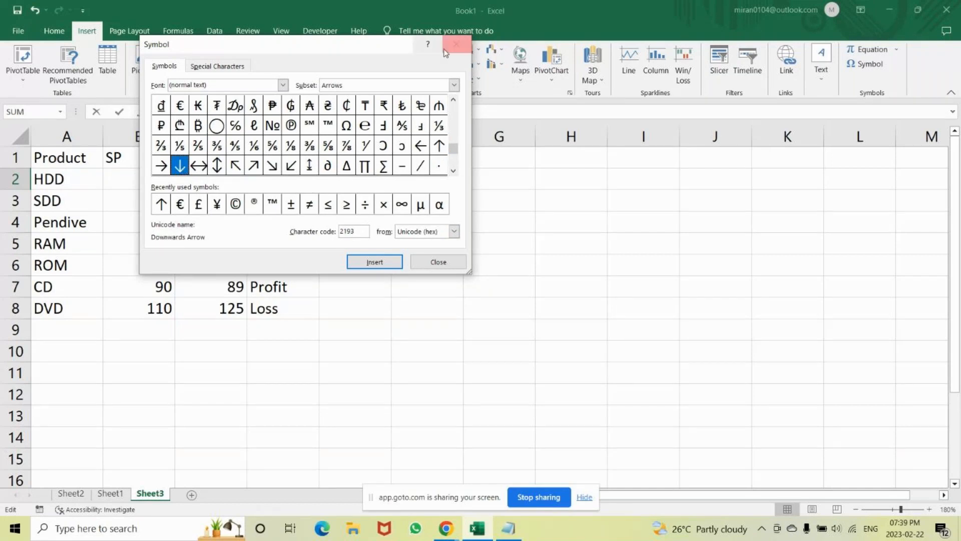
left_click(443, 52)
key("Return")
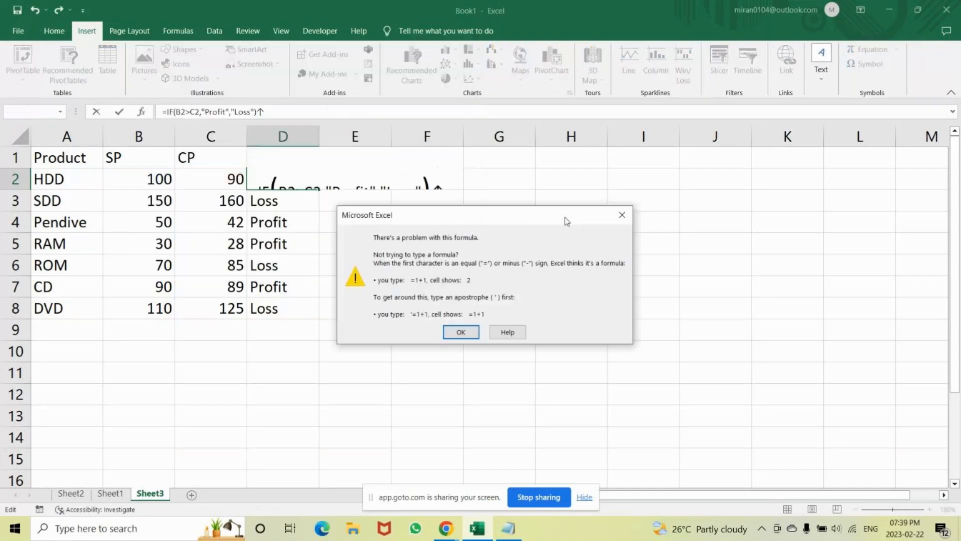
left_click(621, 214)
key("Return")
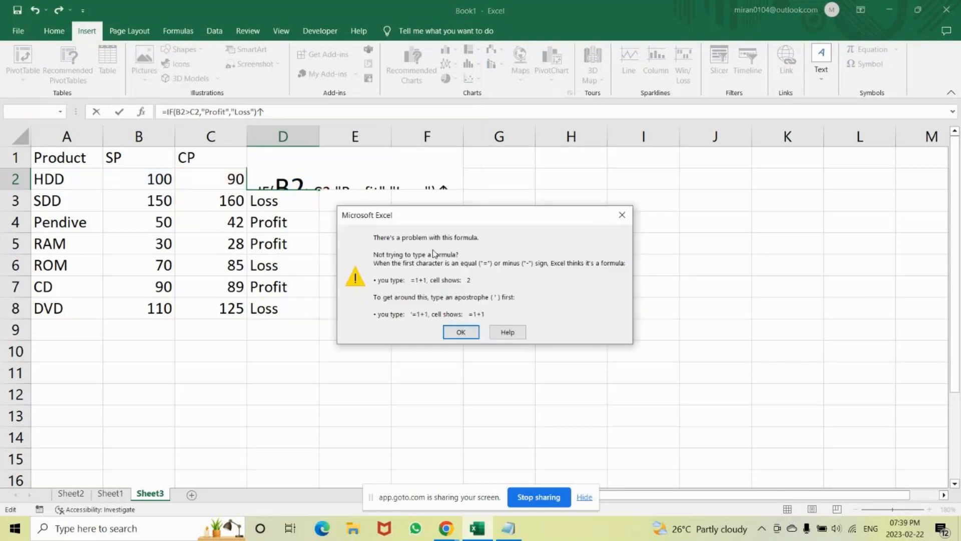
left_click(622, 215)
key("BackSpace")
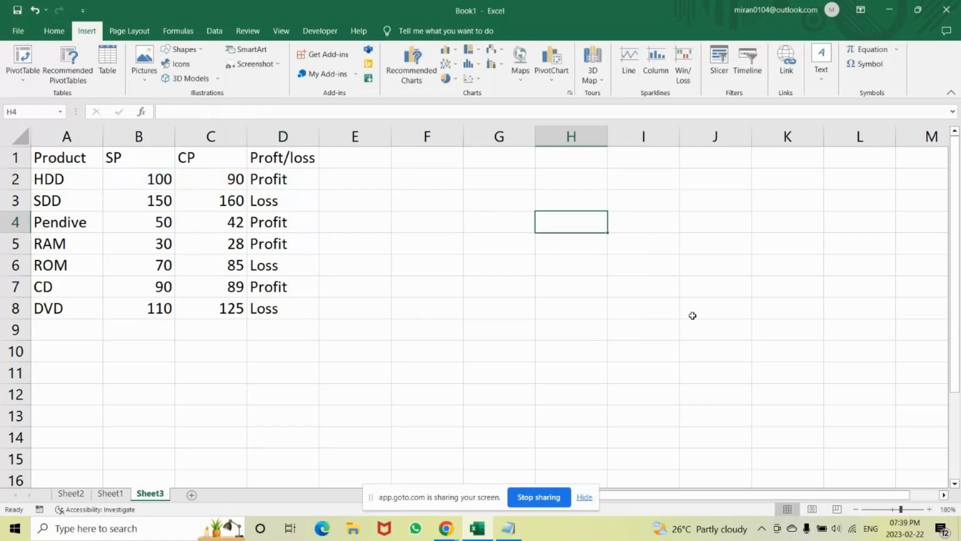
Enter the arrow character codes 2191 in H4 and 2193 in H5.
type("21")
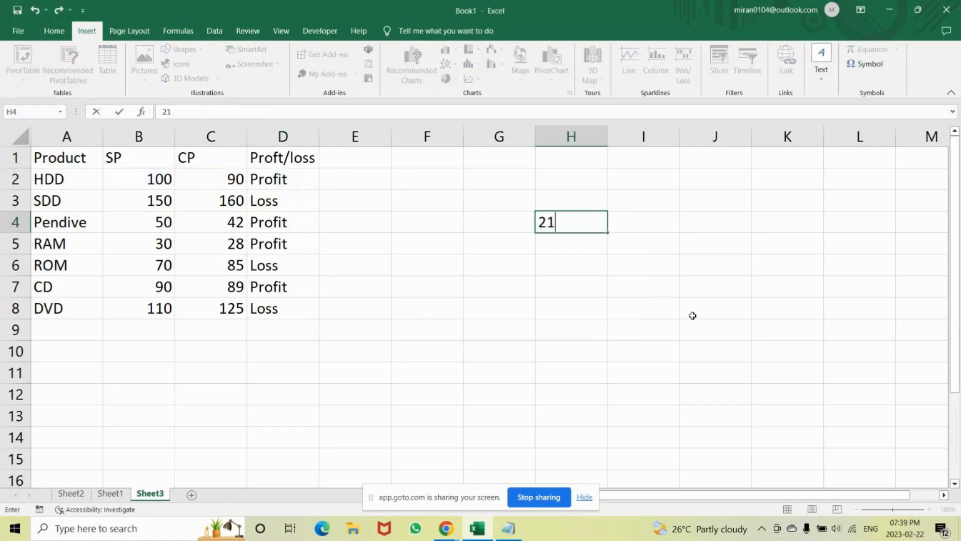
type("91")
key("Return")
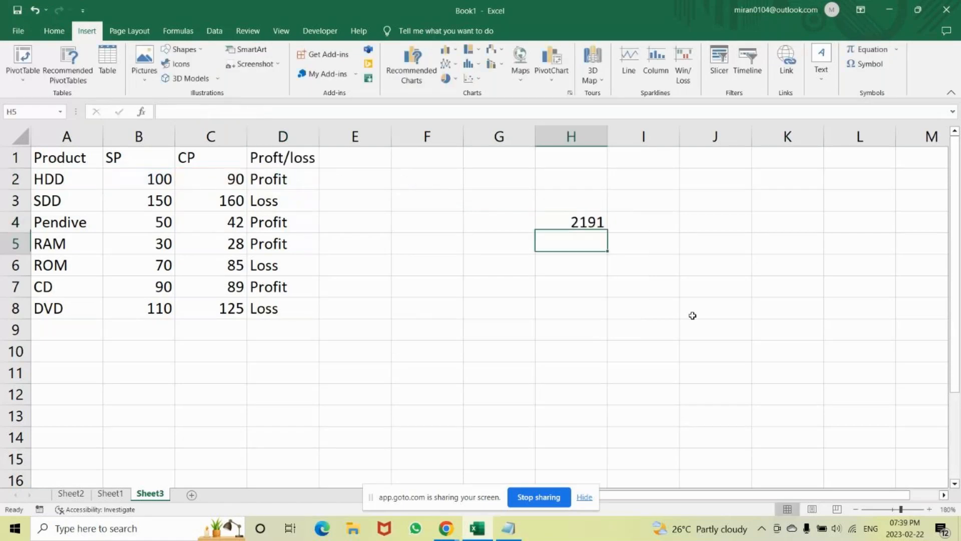
type("2193")
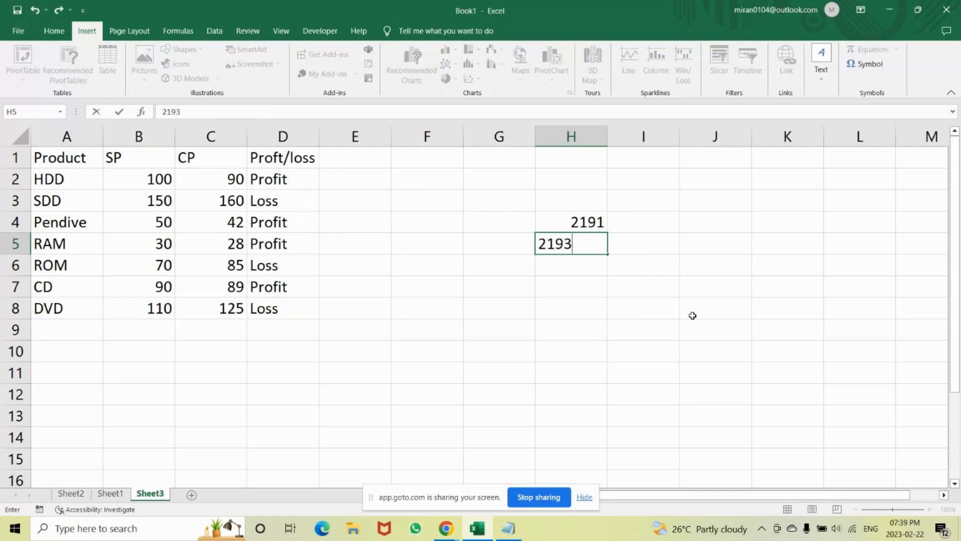
key("Return")
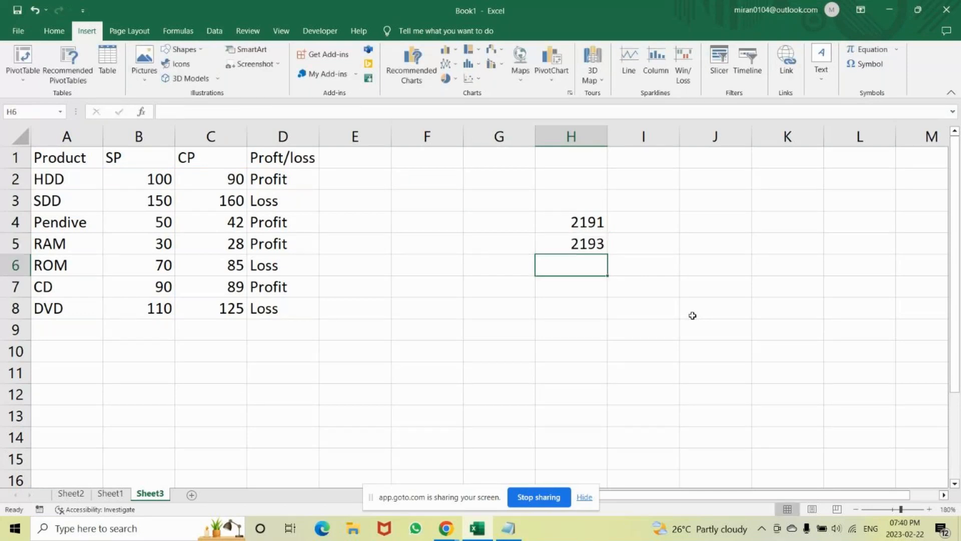
Open the Symbol dialog from H4 to recheck the Upwards Arrow's character code and close it without inserting anything.
left_click(593, 227)
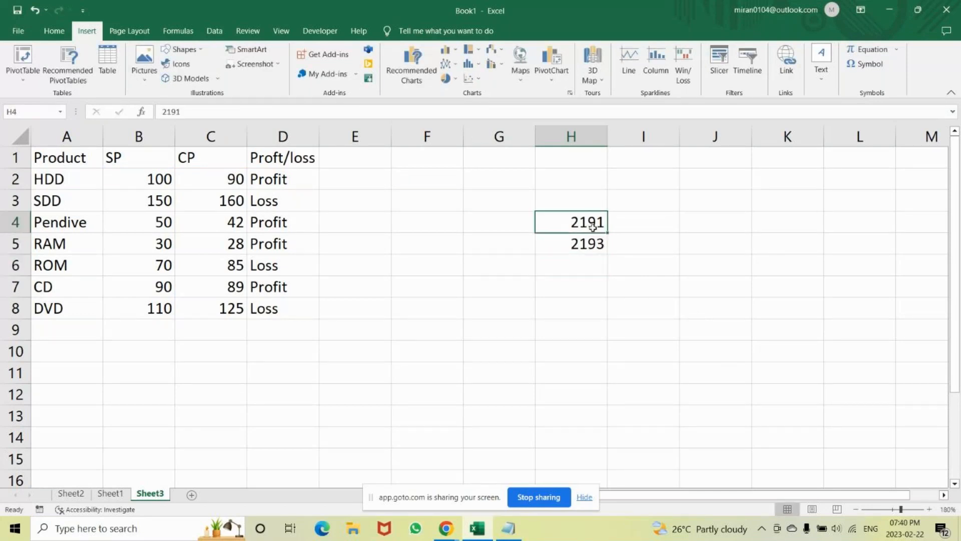
left_click(870, 64)
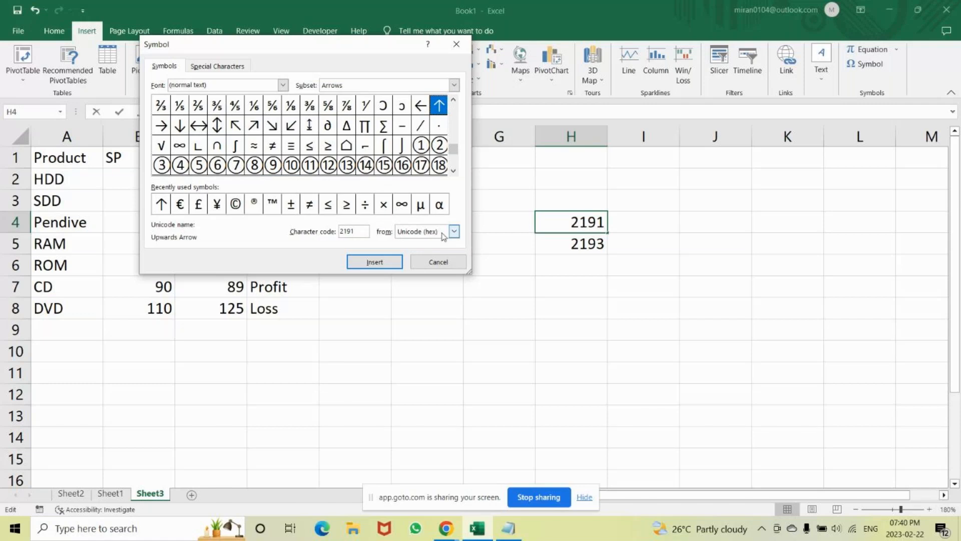
left_click(456, 44)
key("Return")
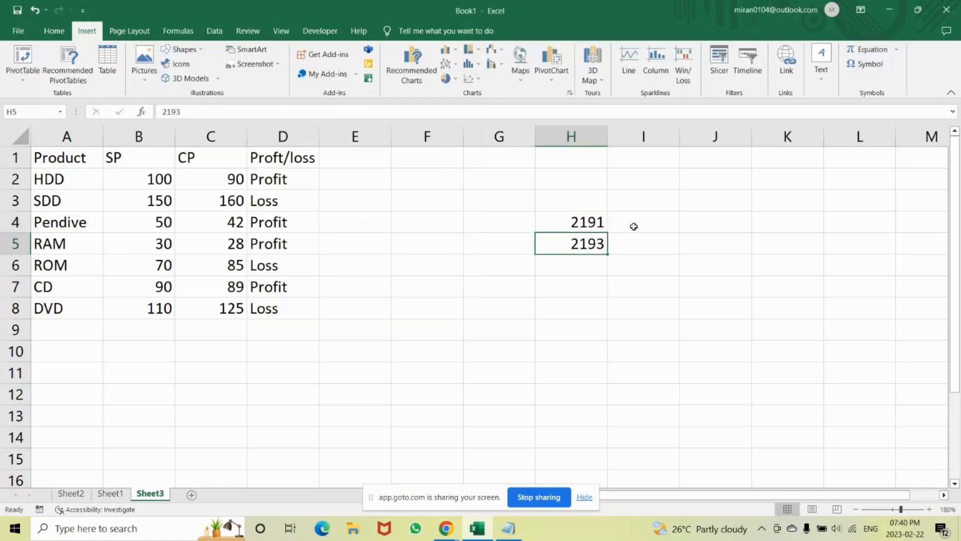
Enter the formula =UNICODE(H4) in cell I4.
left_click(634, 226)
type("=i")
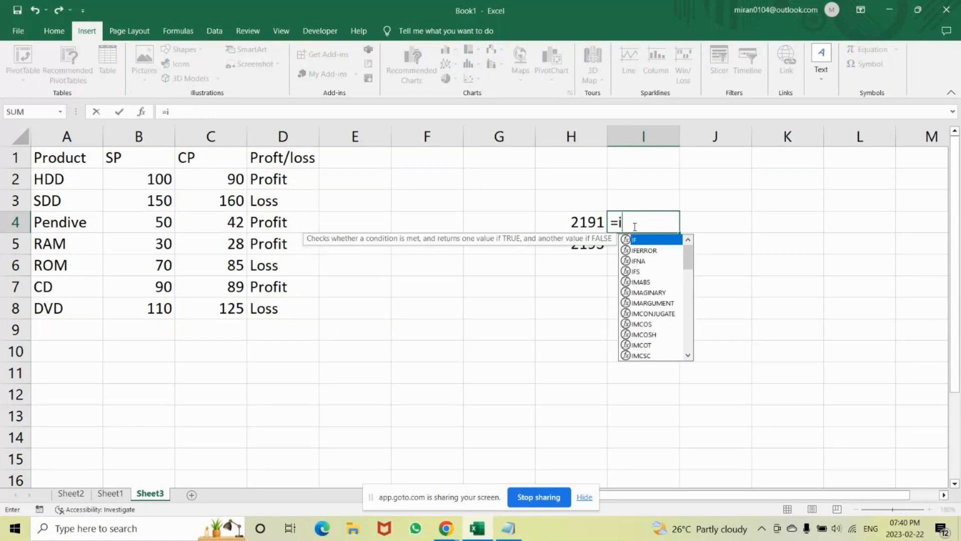
key("BackSpace")
type("uni")
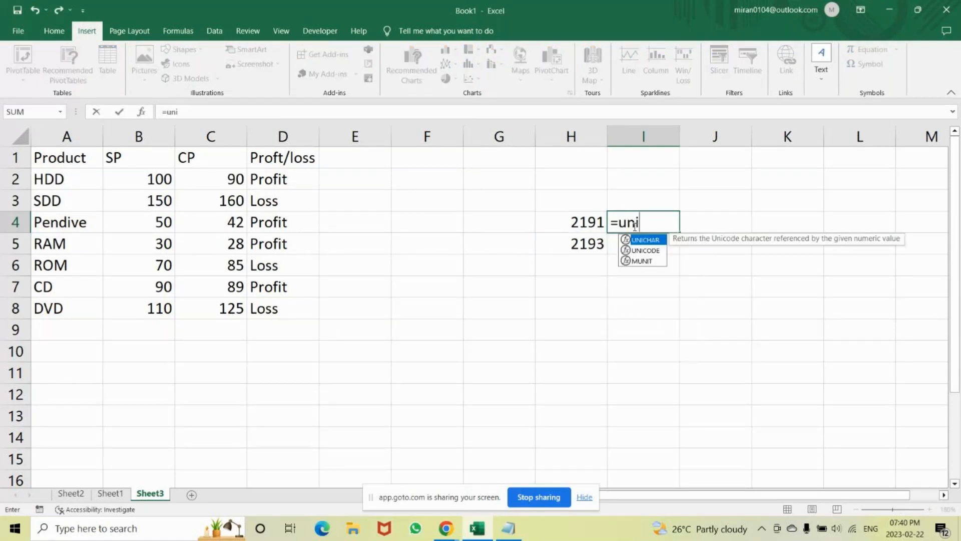
key("Down")
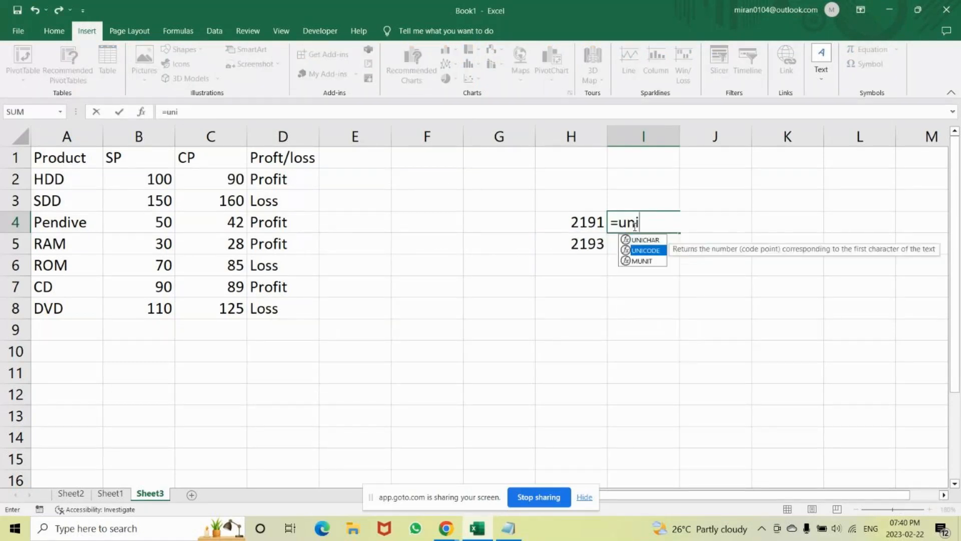
key("Tab")
left_click(580, 223)
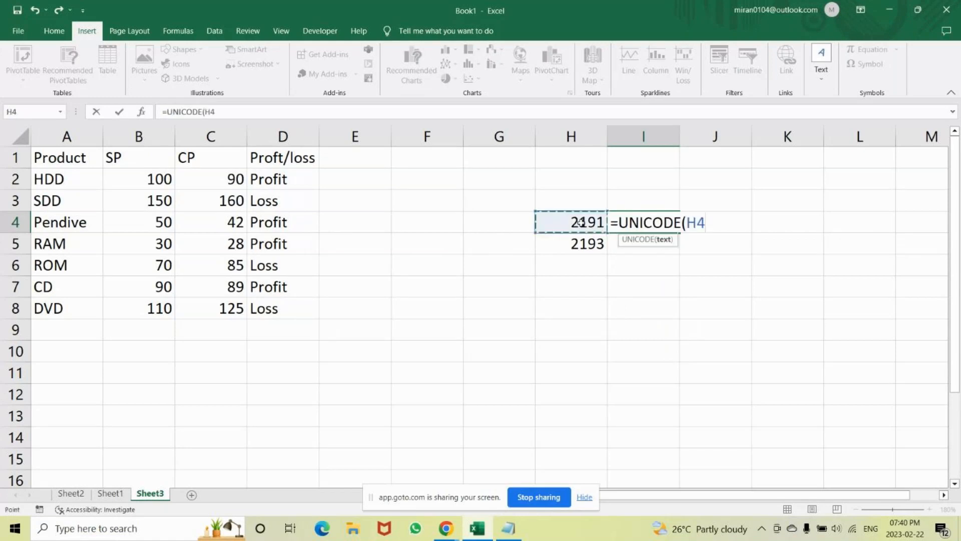
type(")")
key("Return")
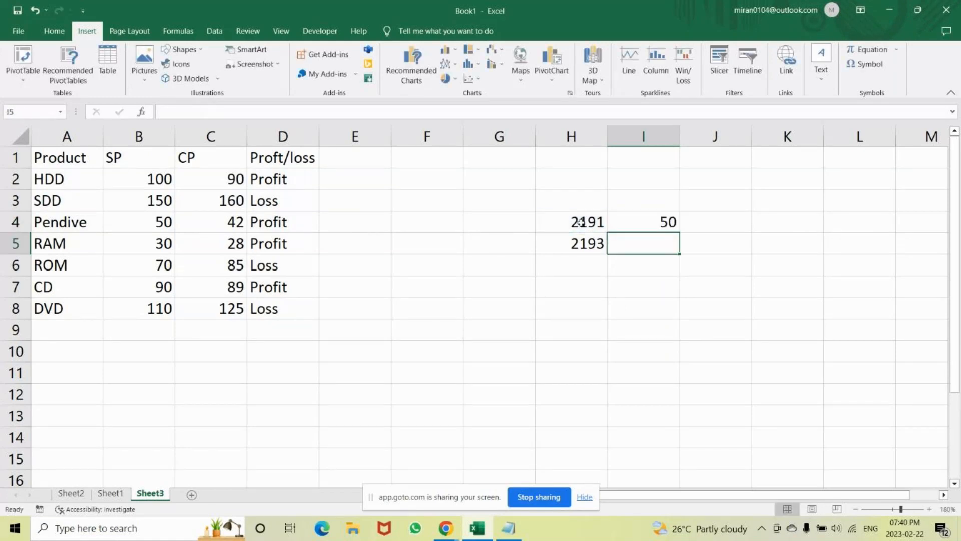
Enter the formula =UNICODE(H5) in cell I5.
left_click(583, 241)
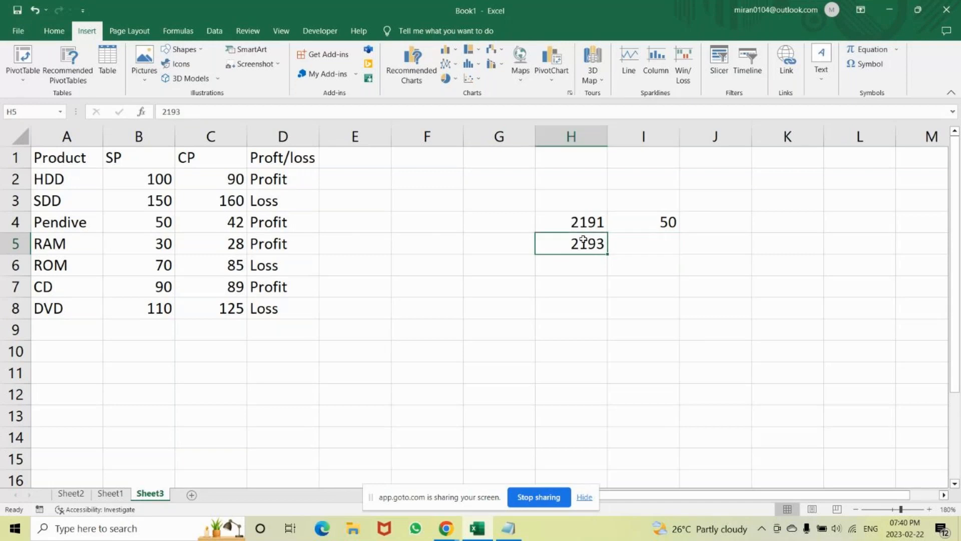
left_click(656, 240)
type("=")
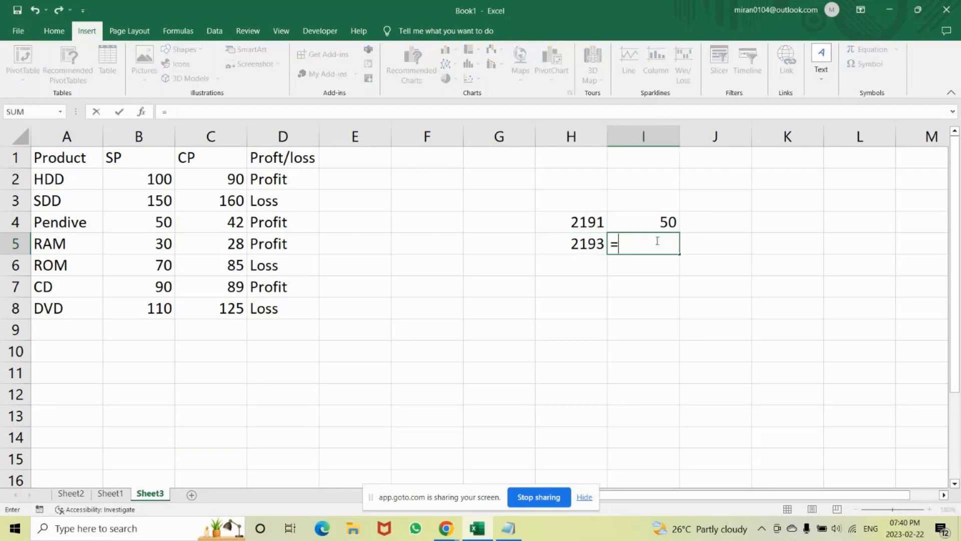
type("un")
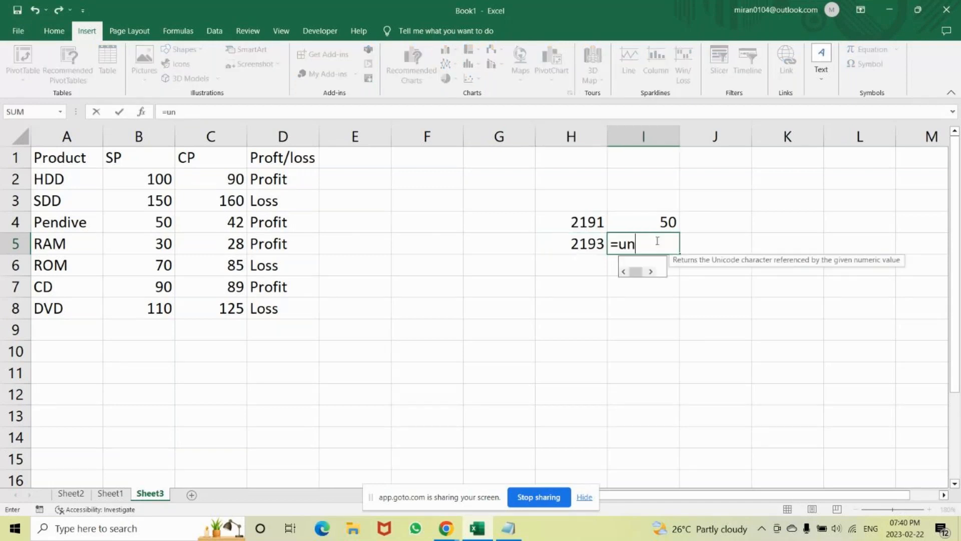
type("icode")
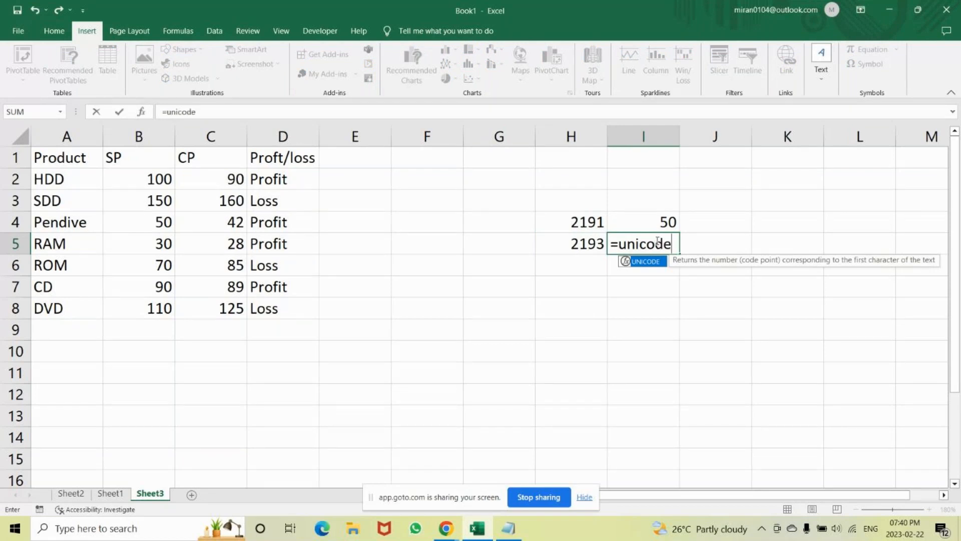
key("Tab")
left_click(595, 244)
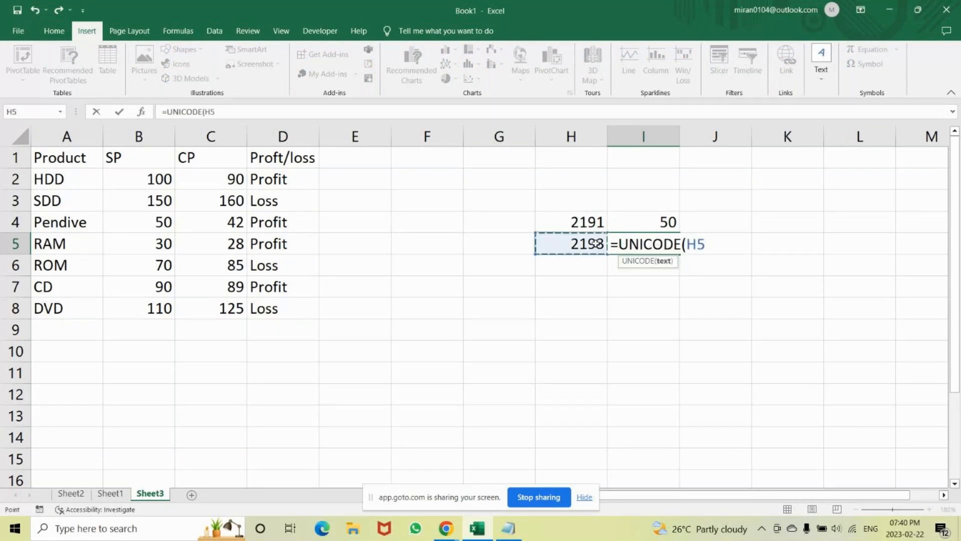
type(")")
key("Return")
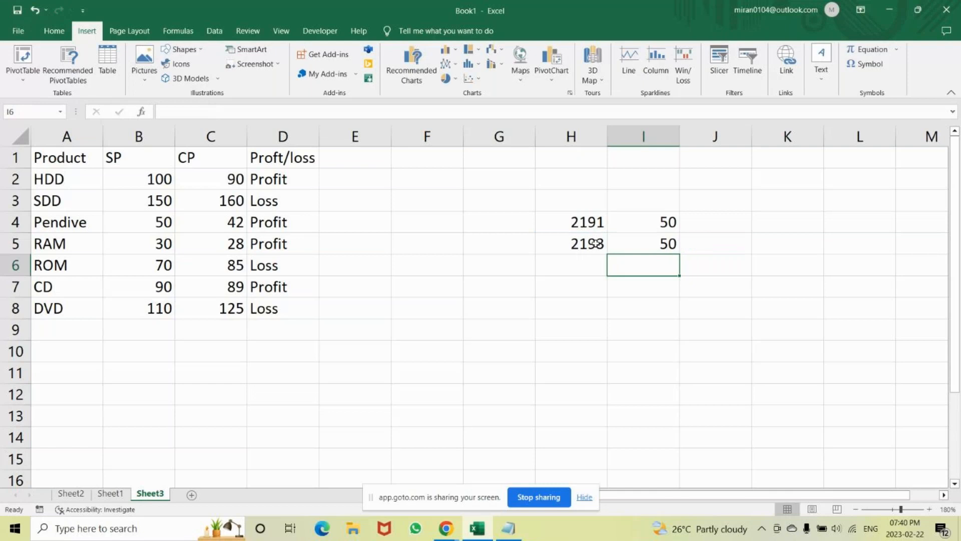
Apply the Webdings font to cells I4:I5 and check both cells' formulas against the codes beside them.
left_click_drag(645, 227, 647, 240)
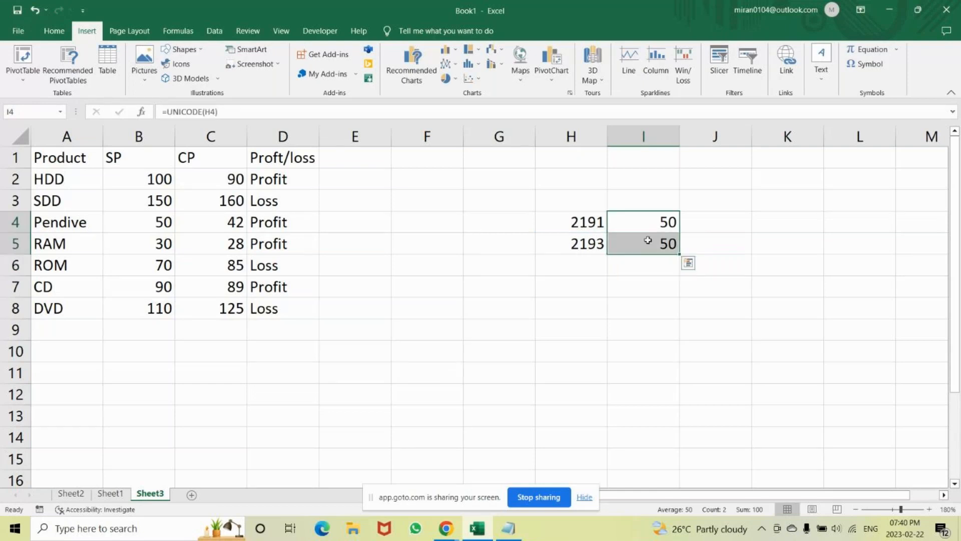
left_click(55, 31)
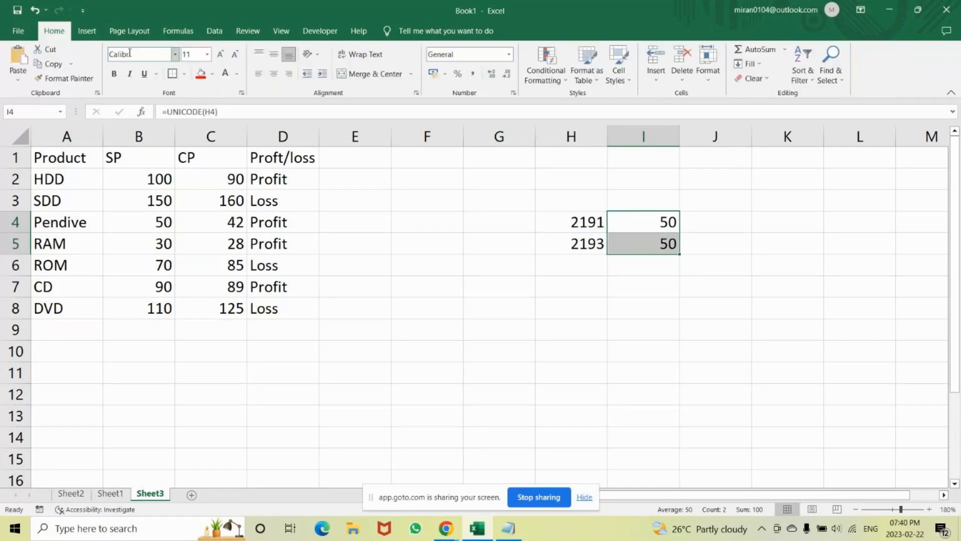
left_click(123, 55)
type("Webdings")
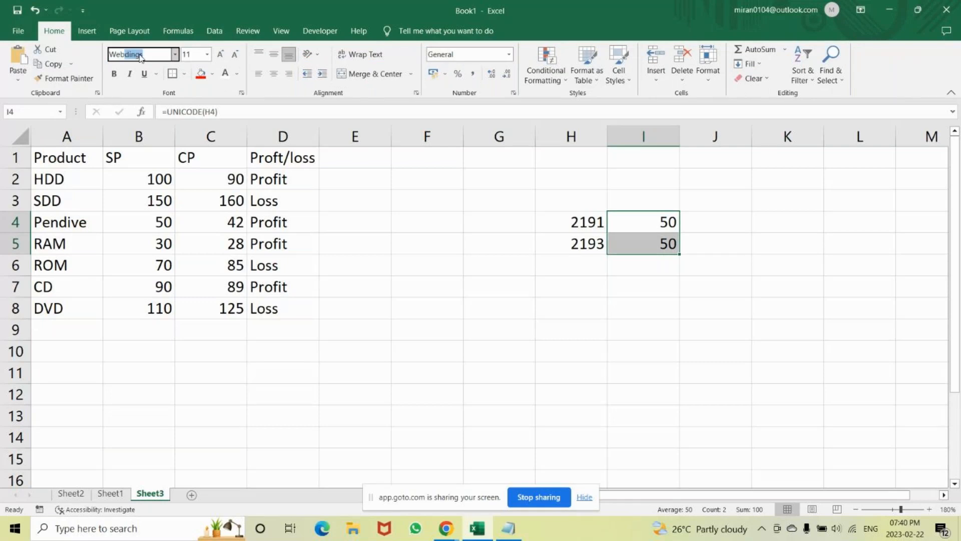
key("Return")
left_click(651, 245)
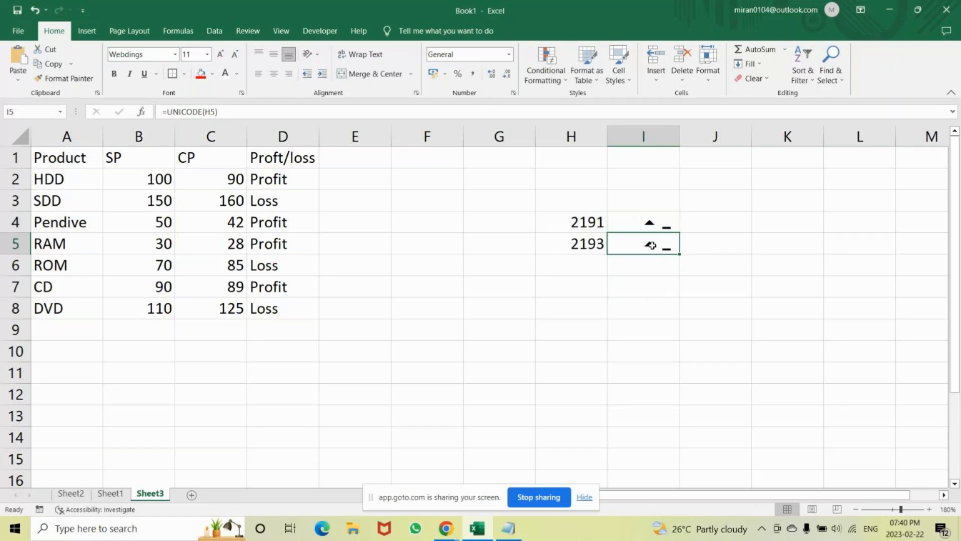
left_click(654, 221)
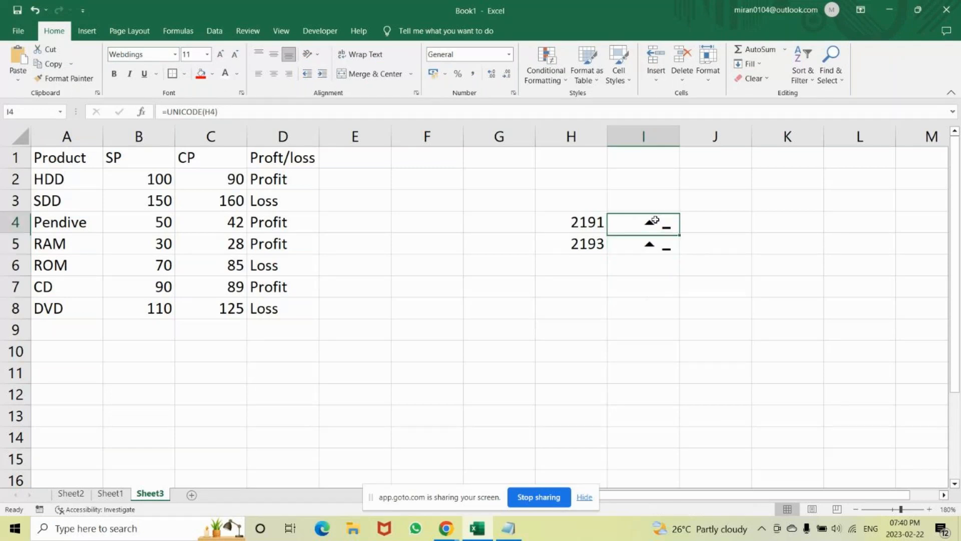
left_click(651, 243)
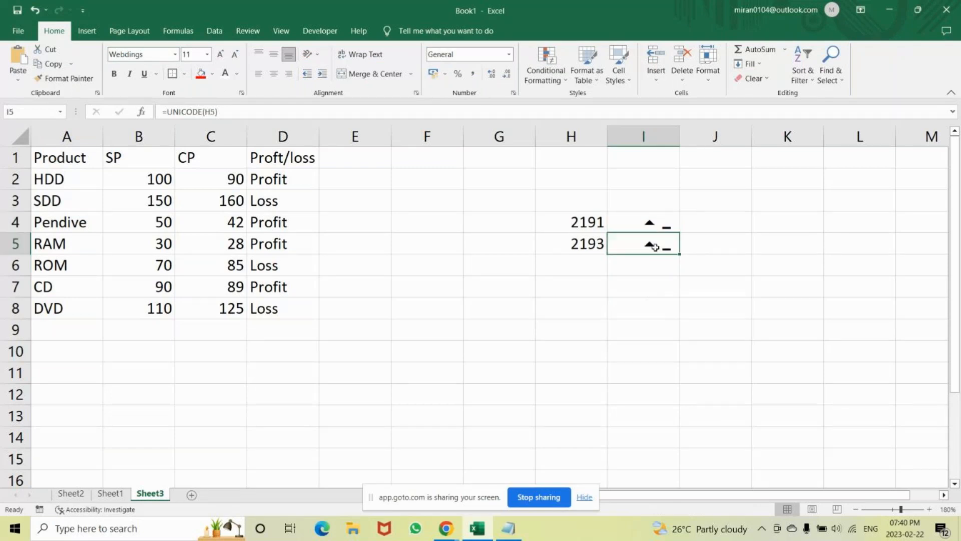
left_click(588, 244)
left_click(648, 244)
Clear the codes from H4 and H5 and the UNICODE formulas from I4 and I5.
left_click_drag(577, 220, 634, 254)
key("BackSpace")
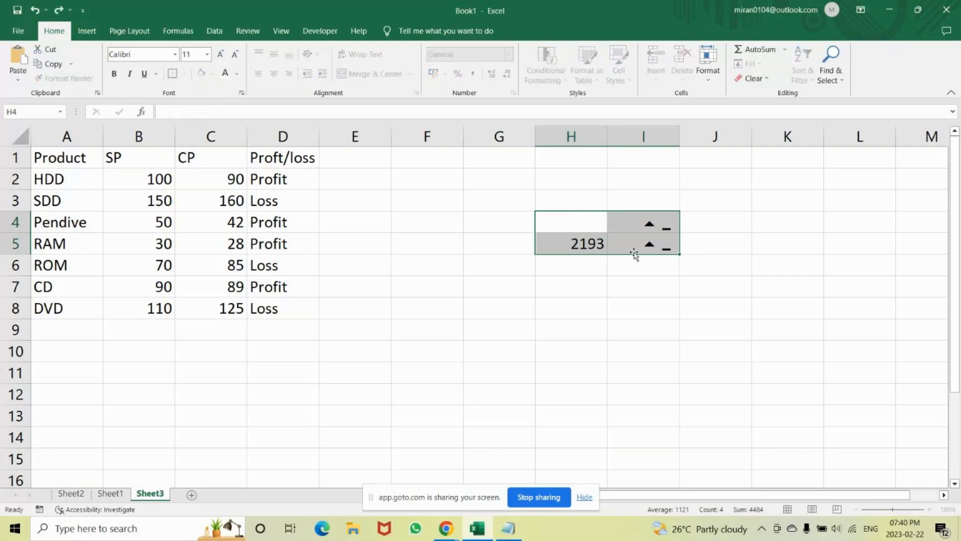
key("Return")
left_click(595, 243)
key("BackSpace")
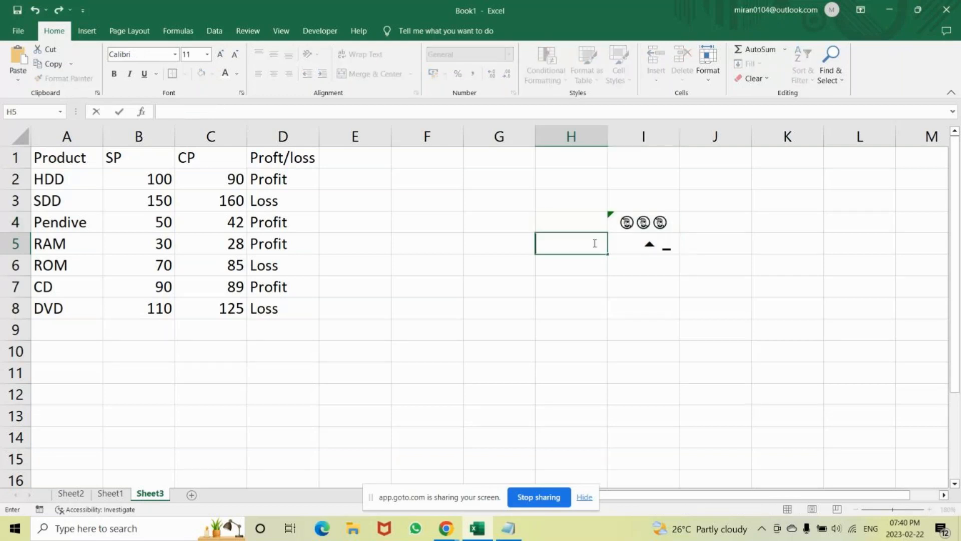
key("Return")
left_click(661, 222)
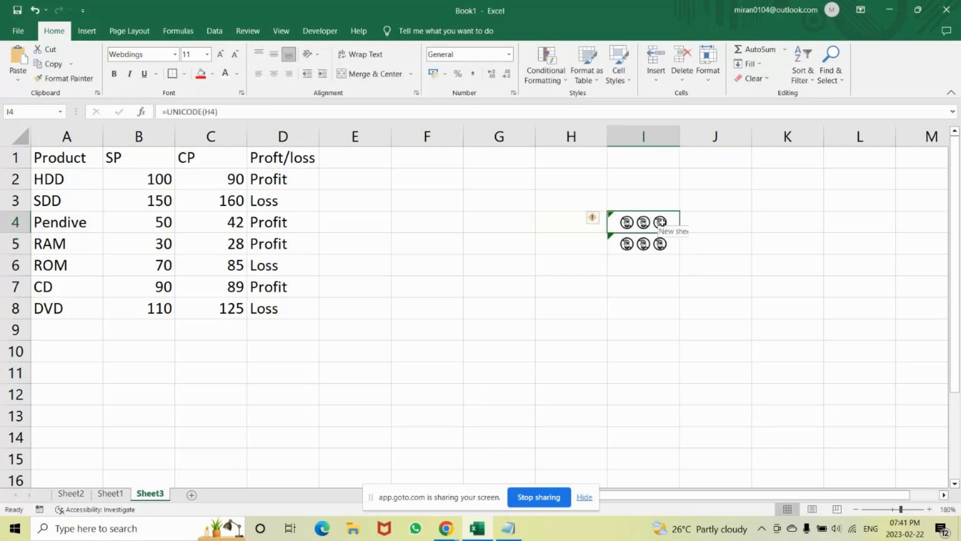
key("Down")
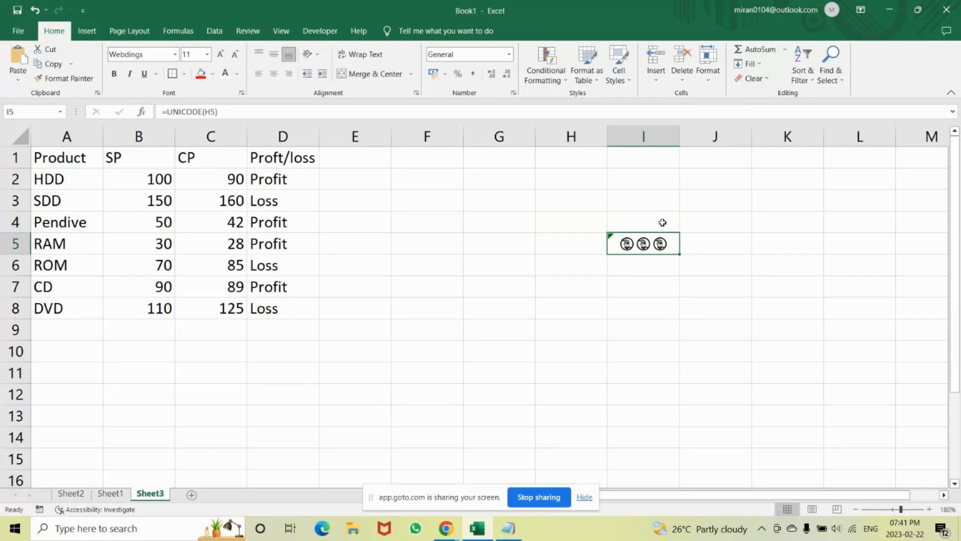
key("BackSpace")
Enter the character codes 9650 in H4 and 9660 in H5.
key("Left")
key("Up")
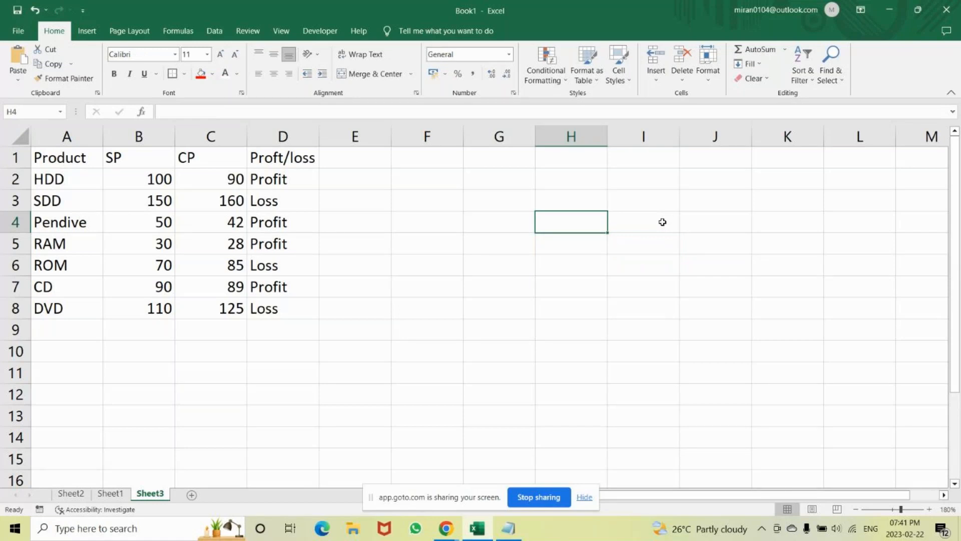
type("965")
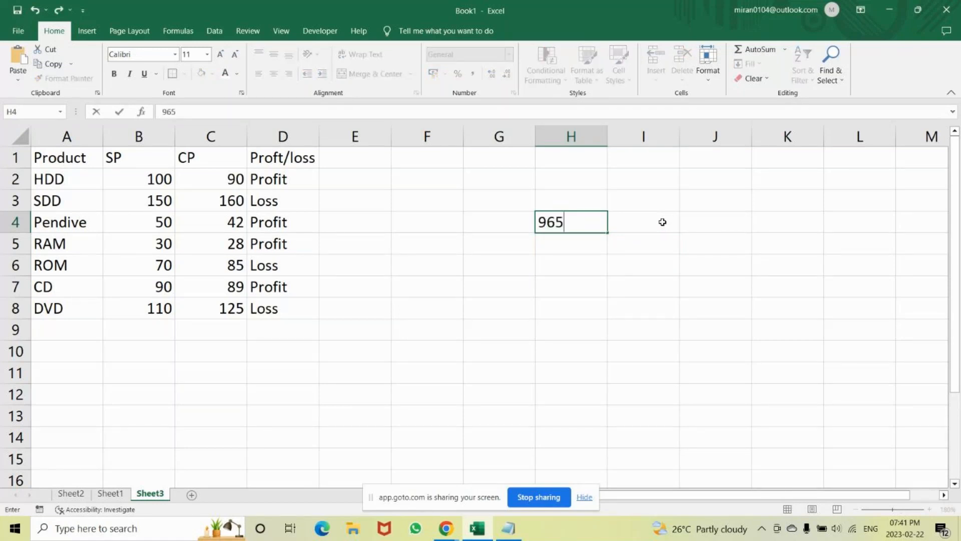
type("0")
key("Return")
type("9660")
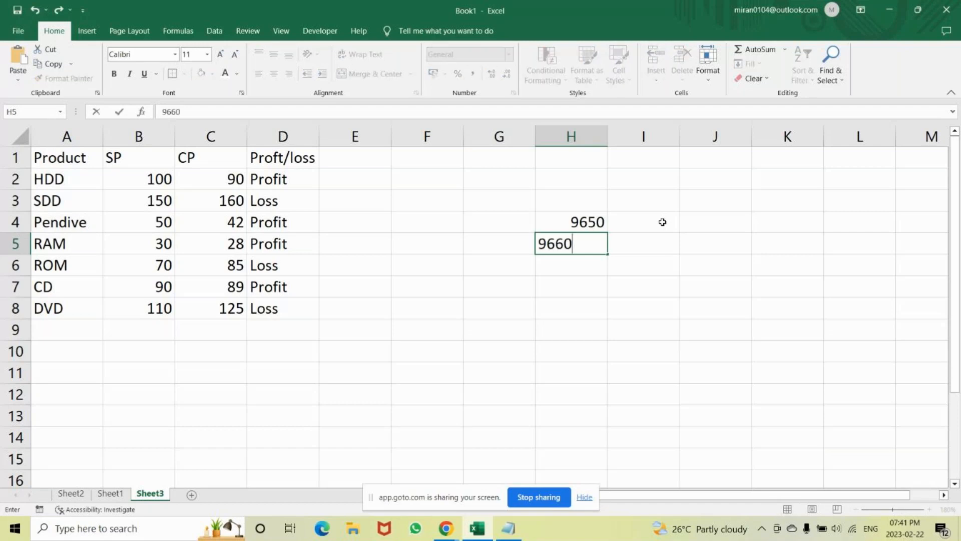
Switch to Chrome and replace the earlier Google search with one for "wingdings symbols arrow".
left_click(445, 527)
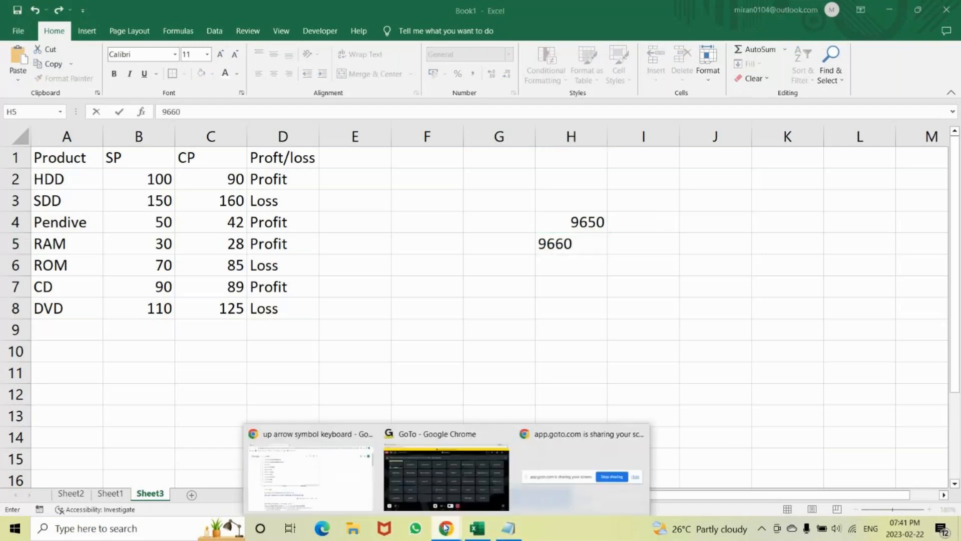
left_click(562, 458)
key("ctrl+a")
key("BackSpace")
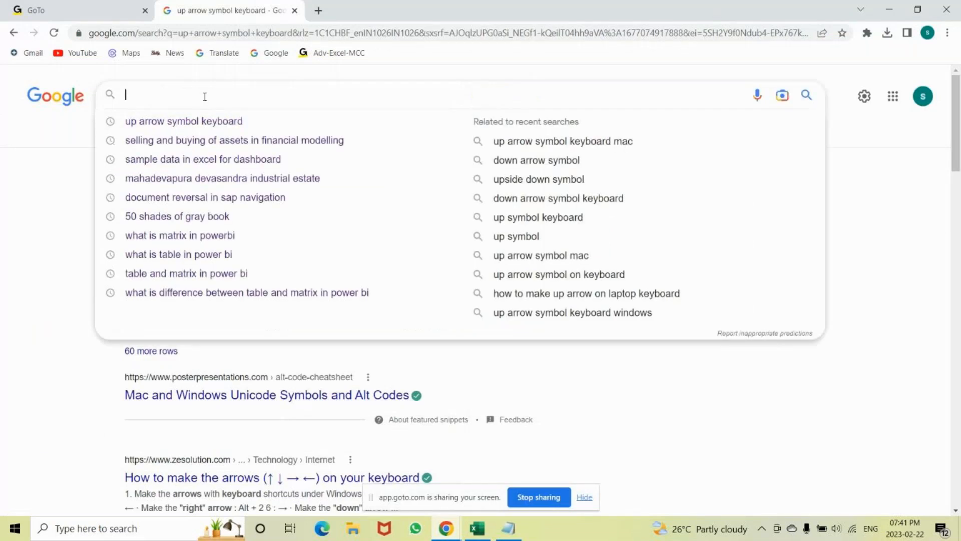
type("webdi")
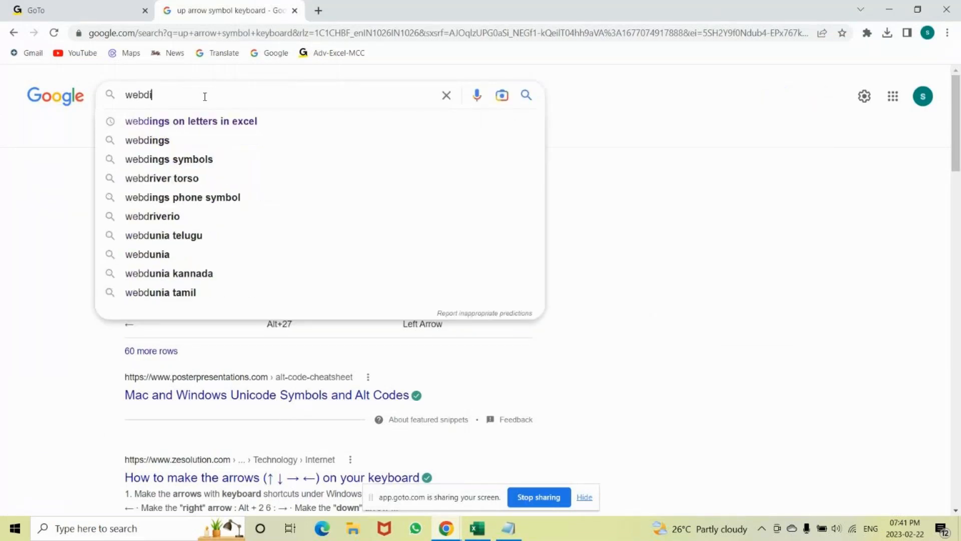
key("Down")
key("Down")
key("Down")
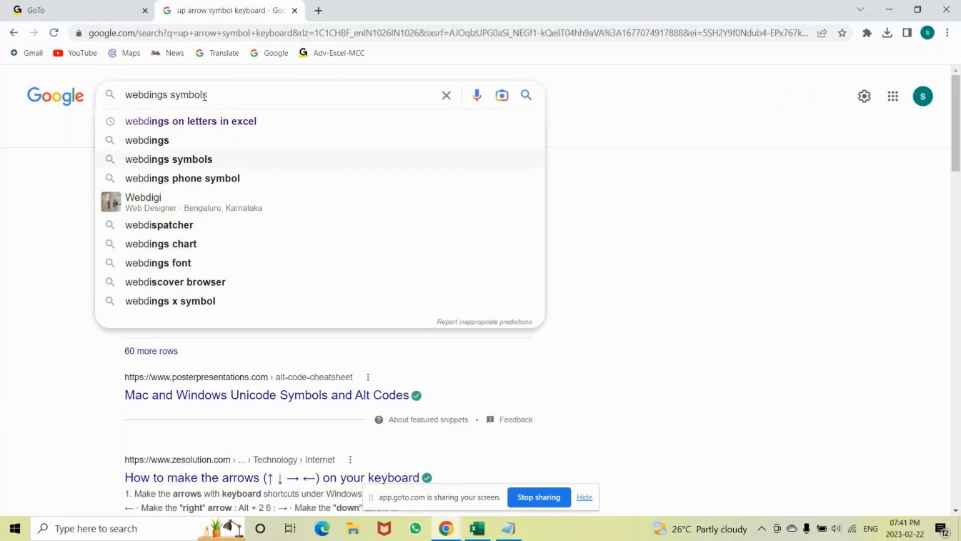
type("for arr")
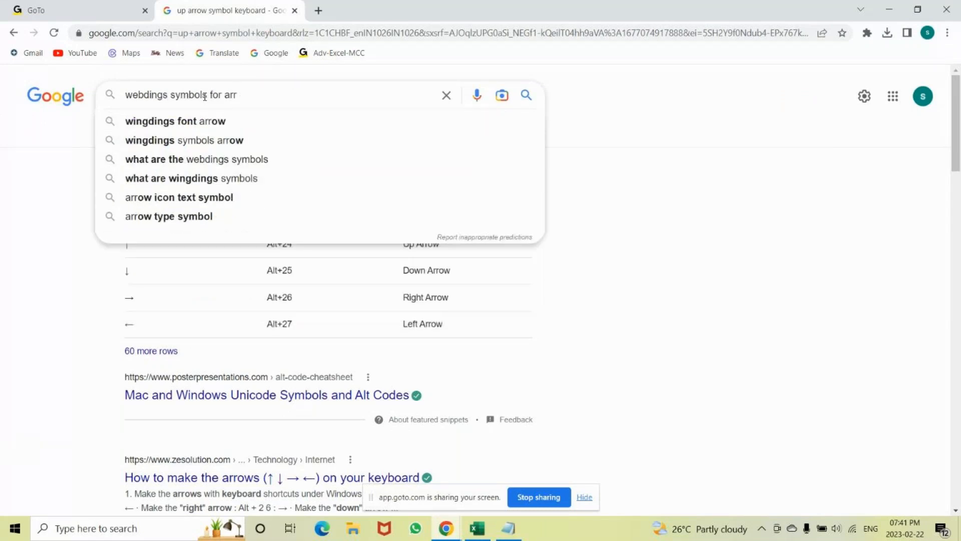
key("Down")
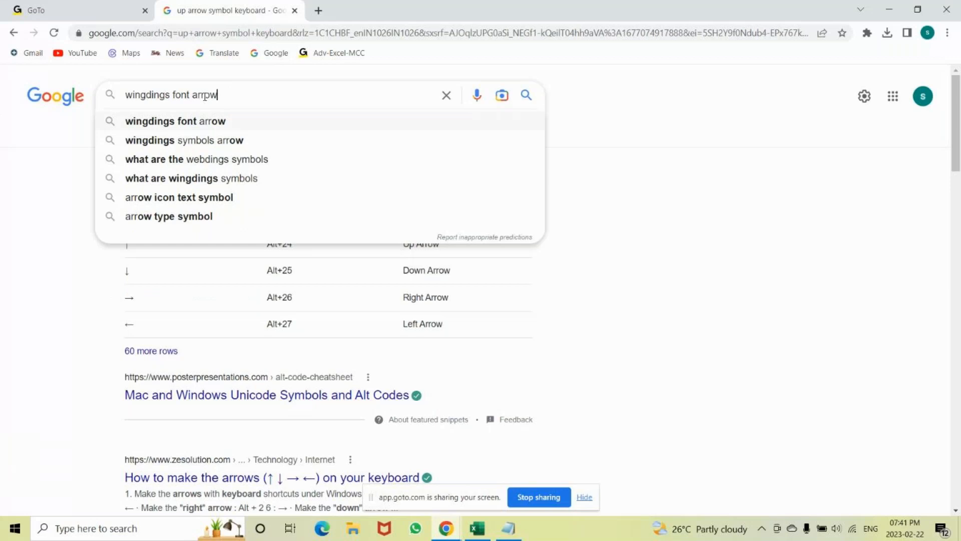
key("Down")
key("Return")
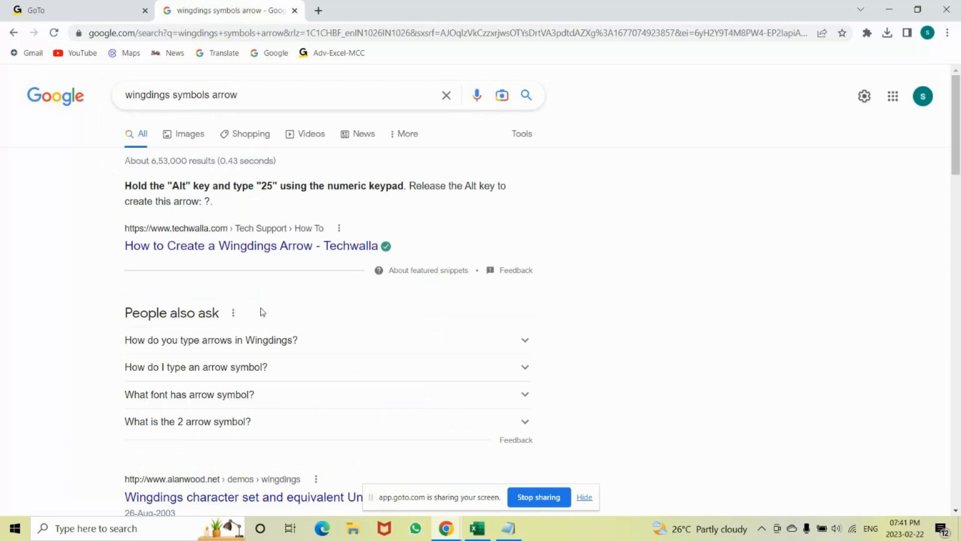
Open the alanwood.net page on the Wingdings character set and look through its Unicode table for arrow symbols.
scroll(213, 246, "down", 4)
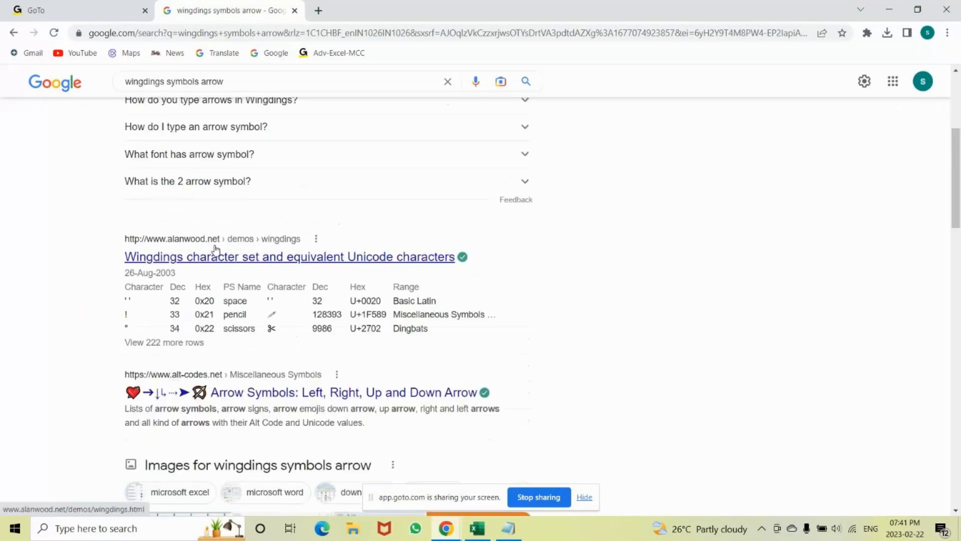
scroll(212, 253, "down", 1)
left_click(212, 250)
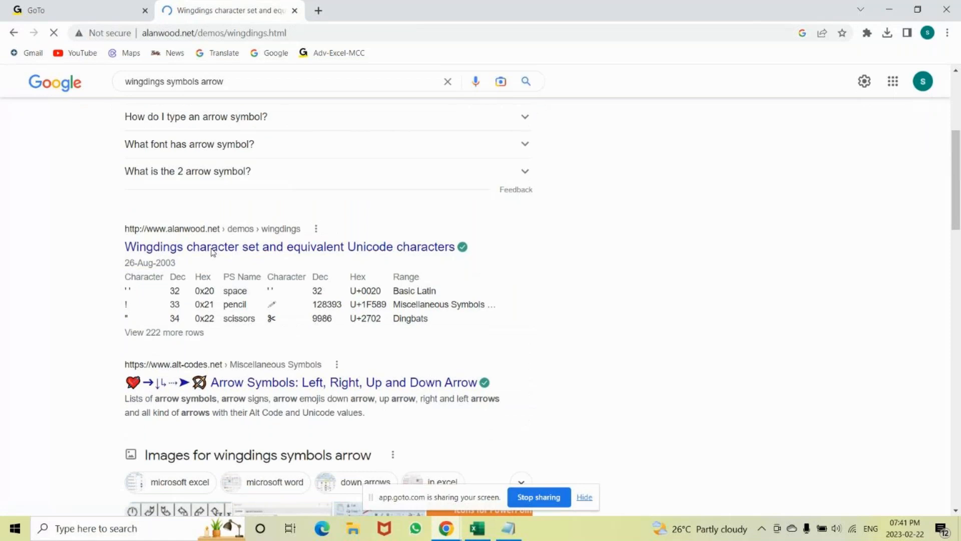
scroll(105, 220, "down", 1)
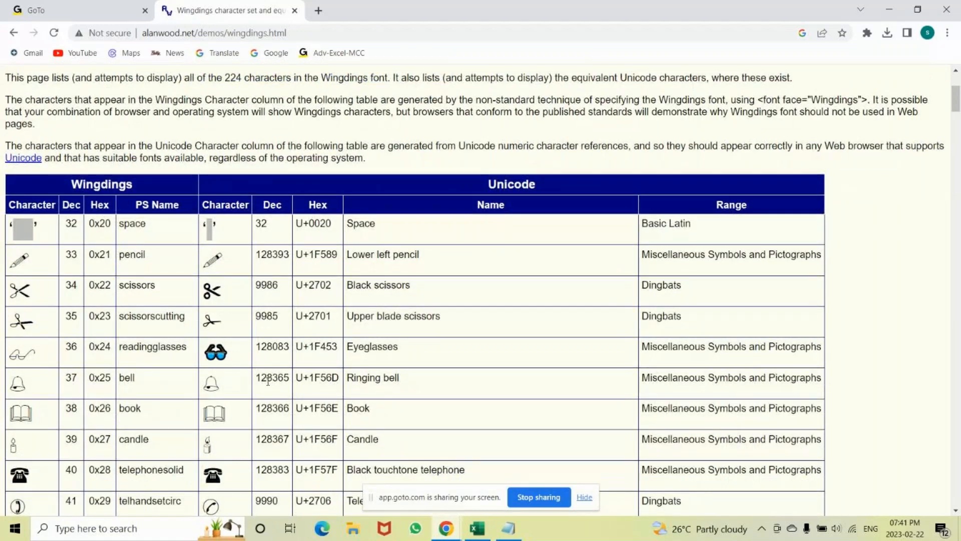
scroll(268, 381, "down", 9)
scroll(268, 381, "down", 12)
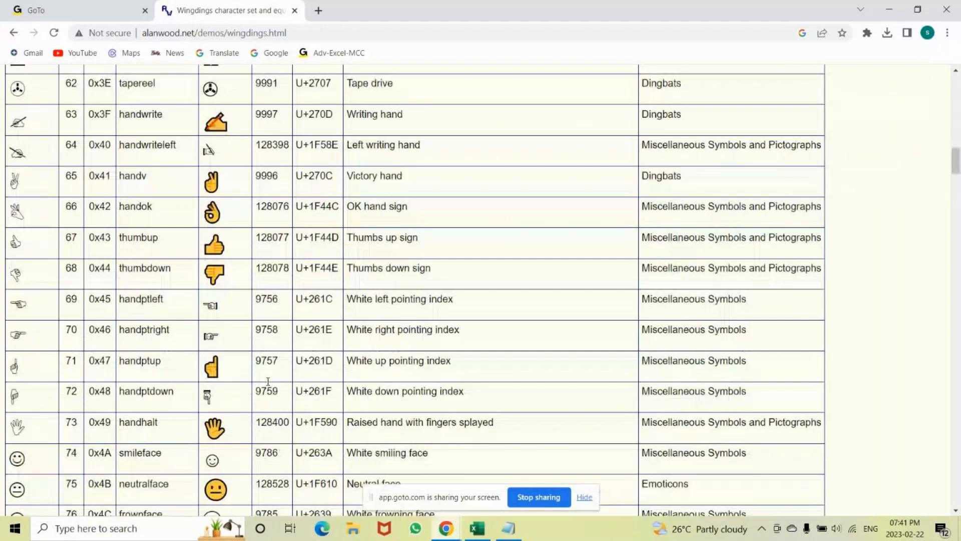
scroll(268, 381, "down", 20)
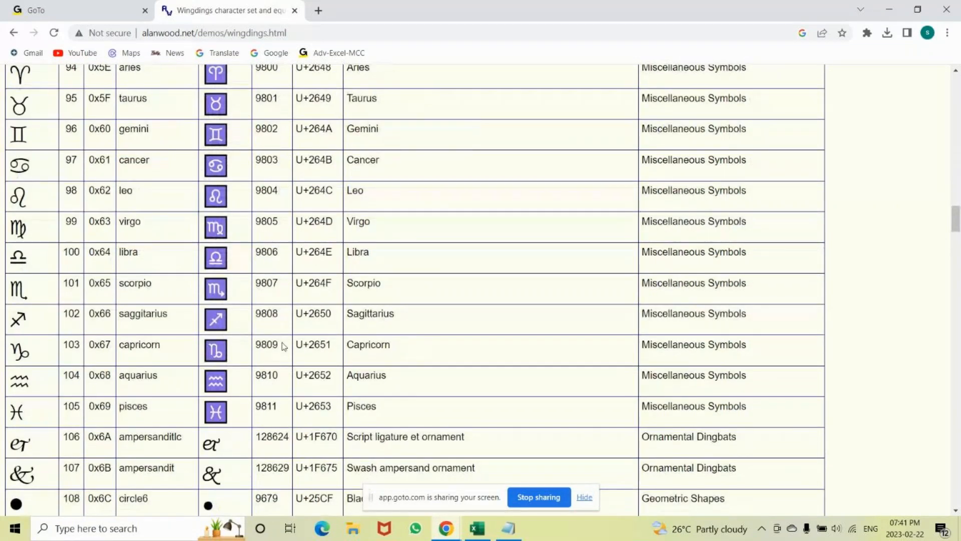
Search the Wingdings character page for the code 9660, then clear the search text.
key("ctrl+f")
type("9660")
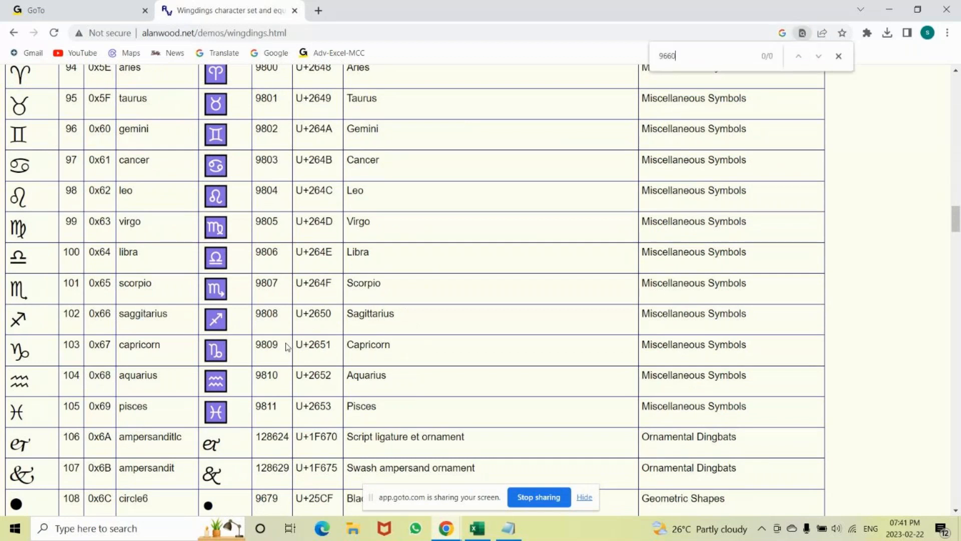
key("BackSpace")
key("BackSpace")
key("BackSpace")
key("BackSpace")
type("9")
key("BackSpace")
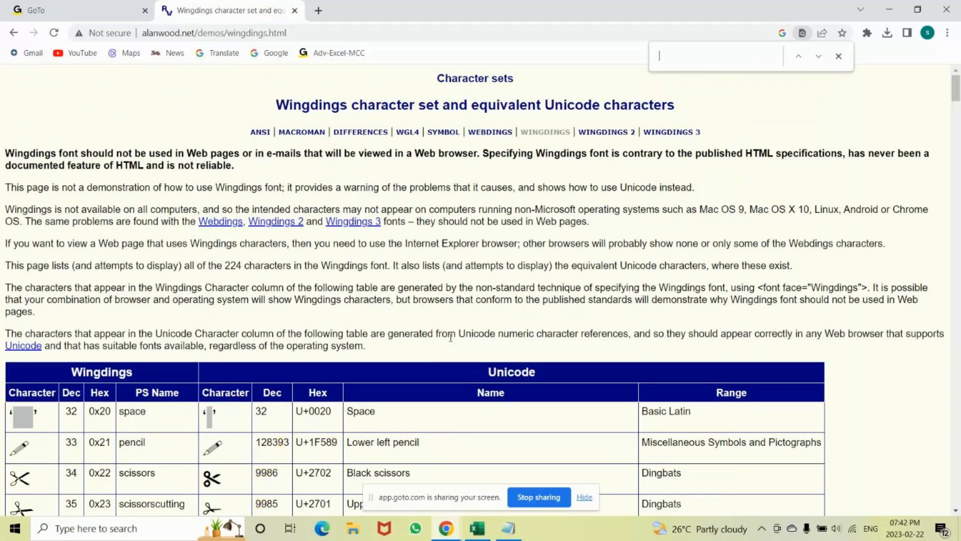
Go back to the Google results and search for "wingdings symbols arrow 9660".
key("Escape")
left_click(13, 33)
scroll(158, 248, "up", 5)
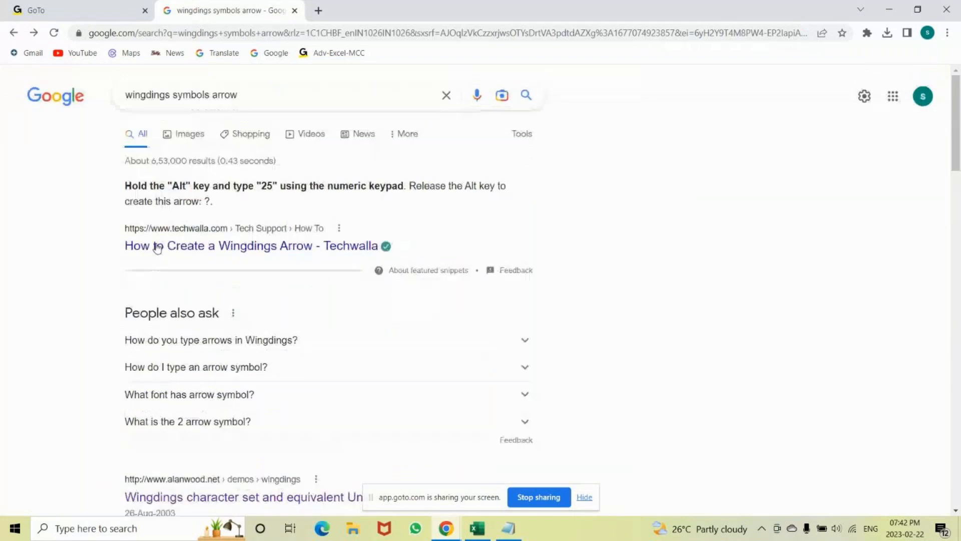
scroll(158, 248, "down", 2)
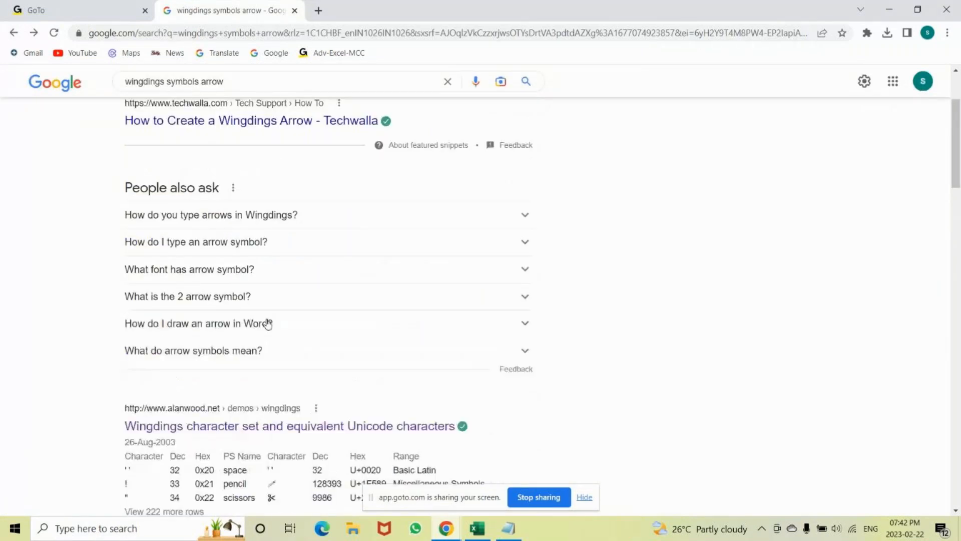
scroll(268, 324, "down", 5)
scroll(256, 332, "up", 5)
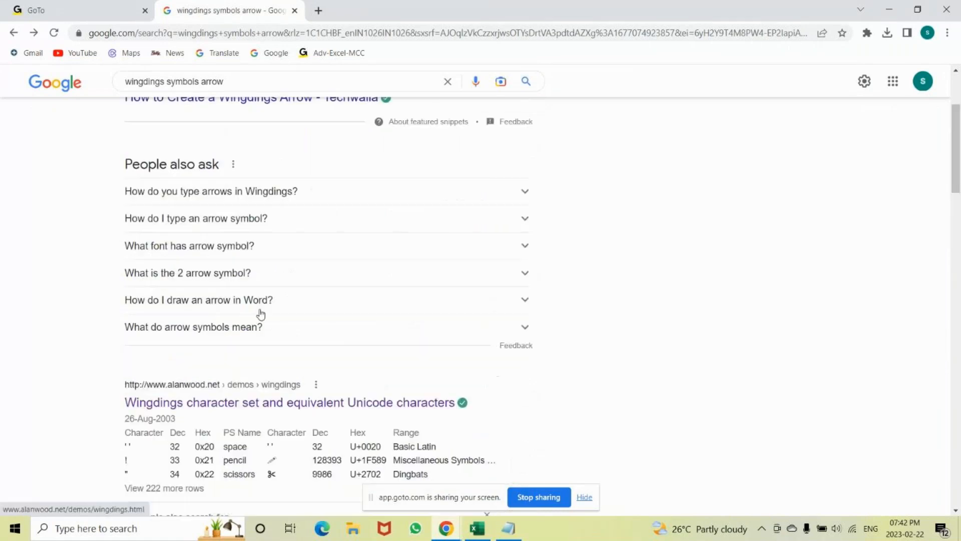
scroll(261, 314, "up", 3)
left_click(260, 93)
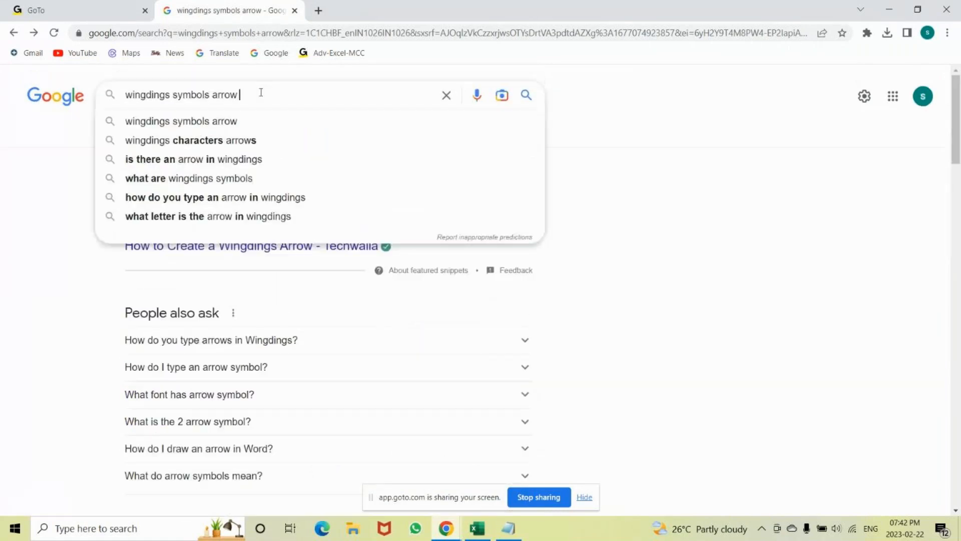
type("9660")
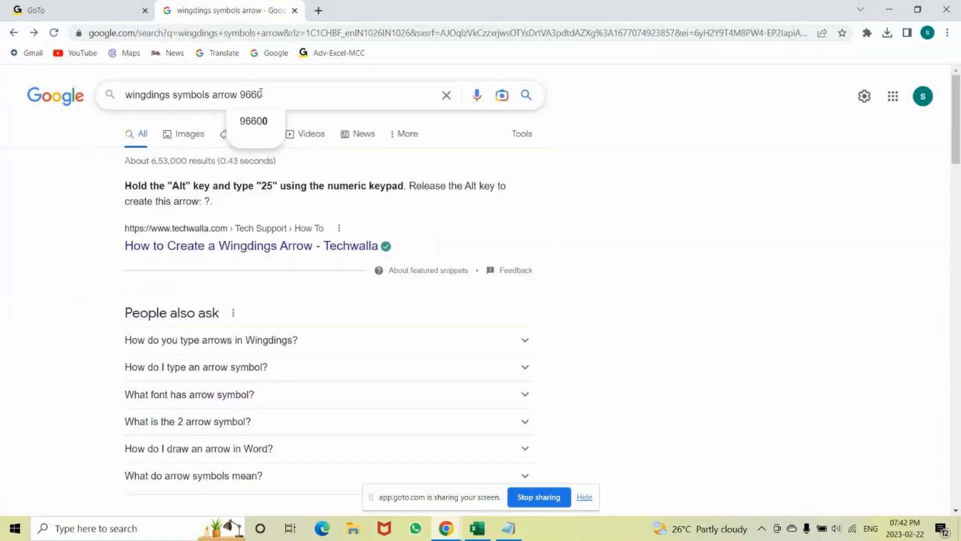
key("Return")
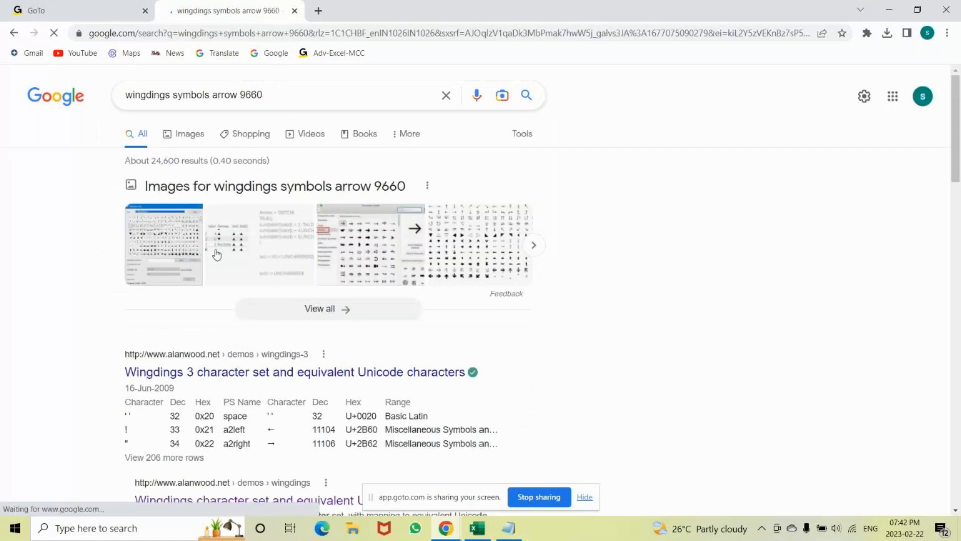
Open the alanwood.net page on the Wingdings 3 character set from the search results.
scroll(186, 220, "down", 2)
scroll(183, 261, "up", 2)
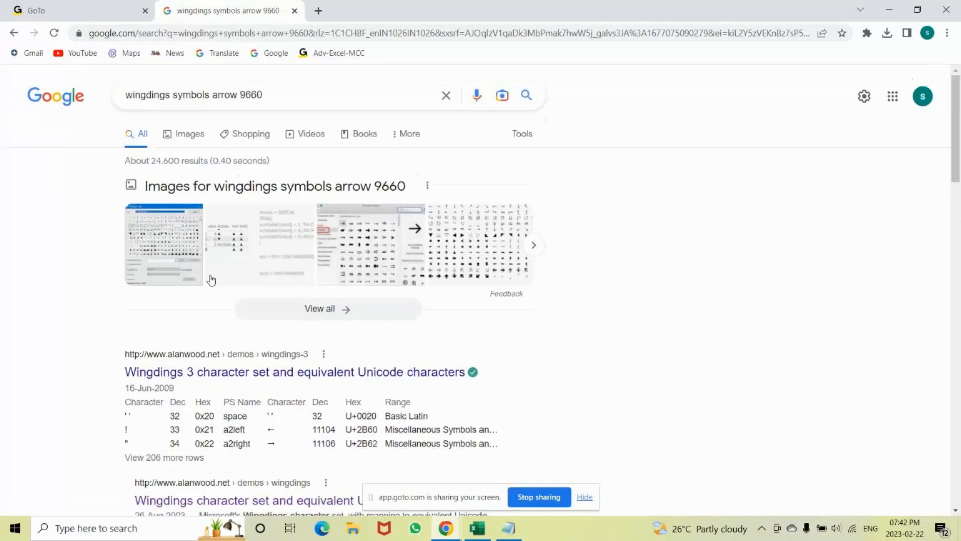
scroll(212, 279, "down", 1)
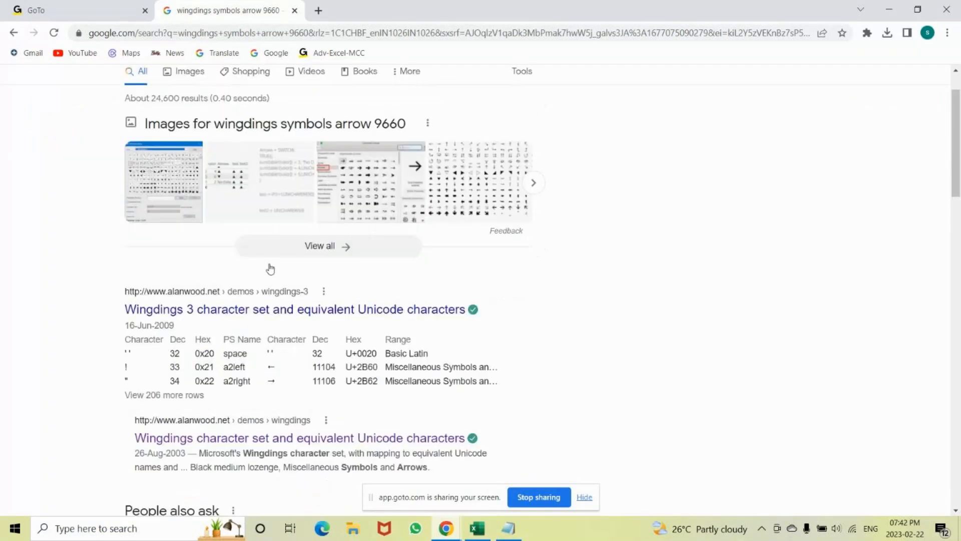
left_click(256, 310)
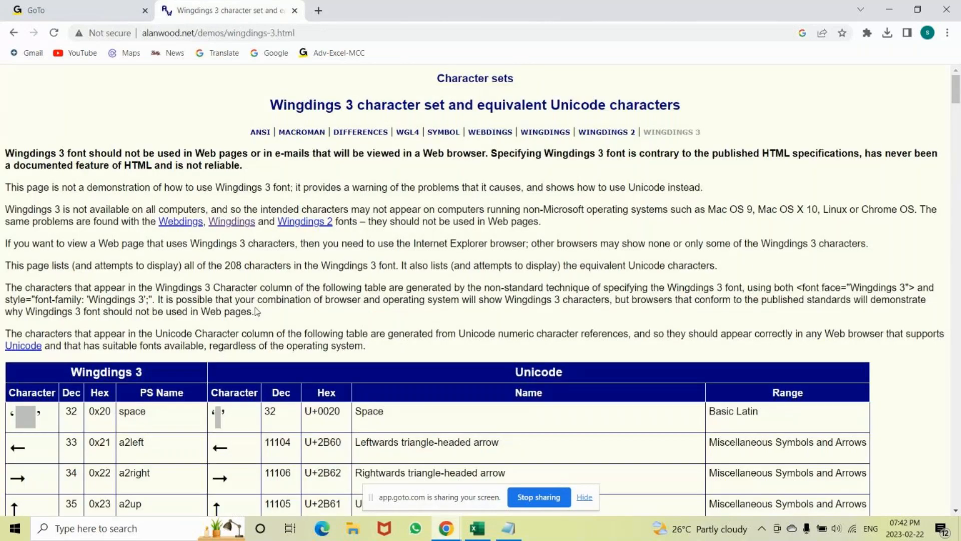
Find the black up-pointing and down-pointing triangles in the Wingdings 3 table and highlight their rows through Unicode codes 9650 and 9660.
scroll(183, 307, "down", 3)
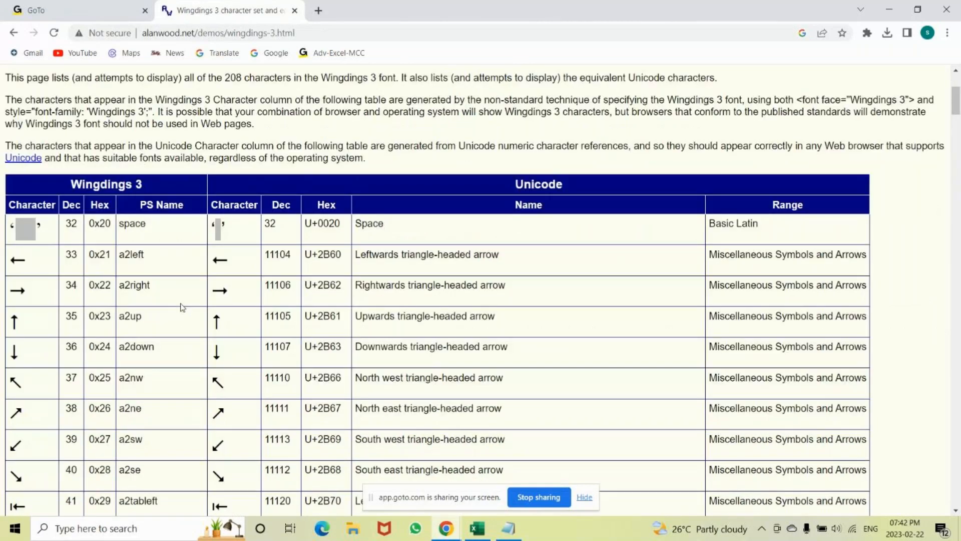
scroll(183, 308, "down", 3)
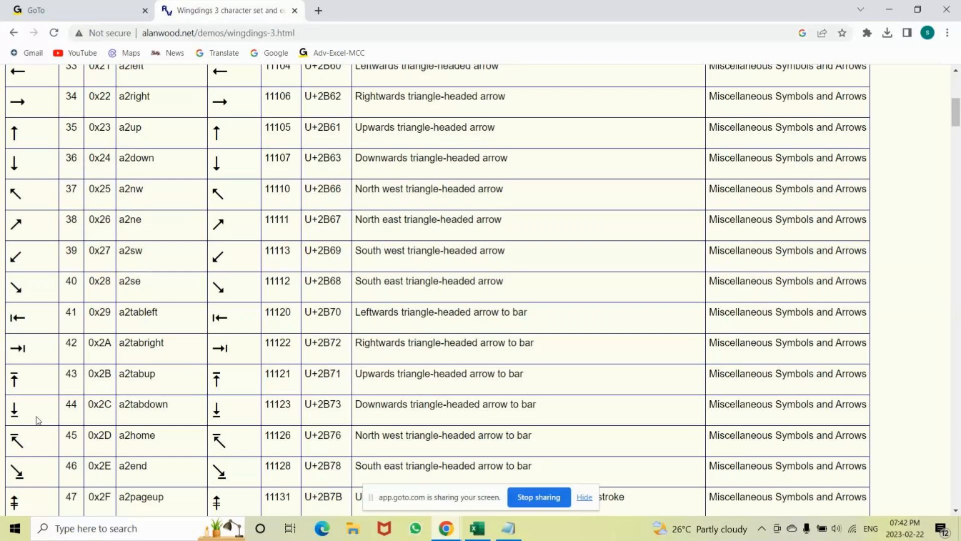
scroll(37, 420, "down", 20)
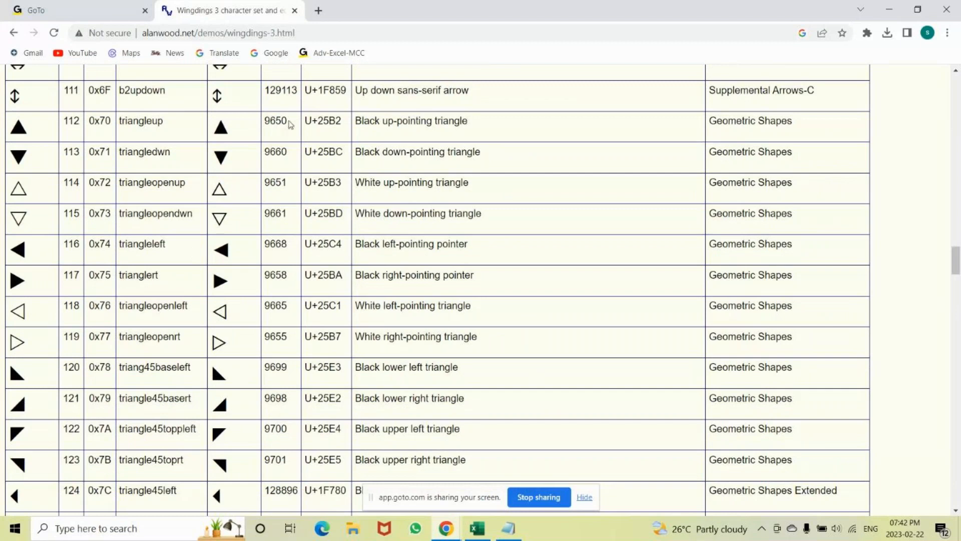
double_click(287, 122)
double_click(267, 151)
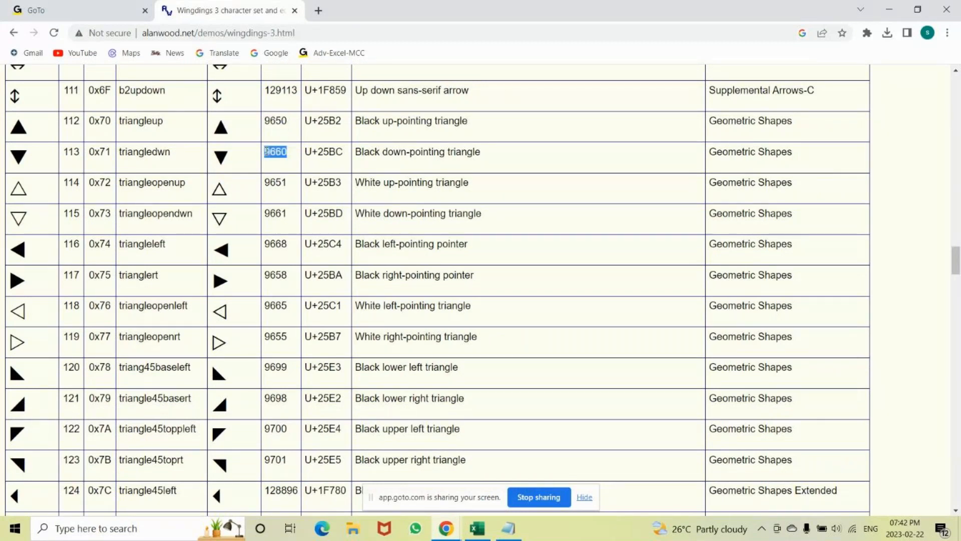
double_click(18, 127)
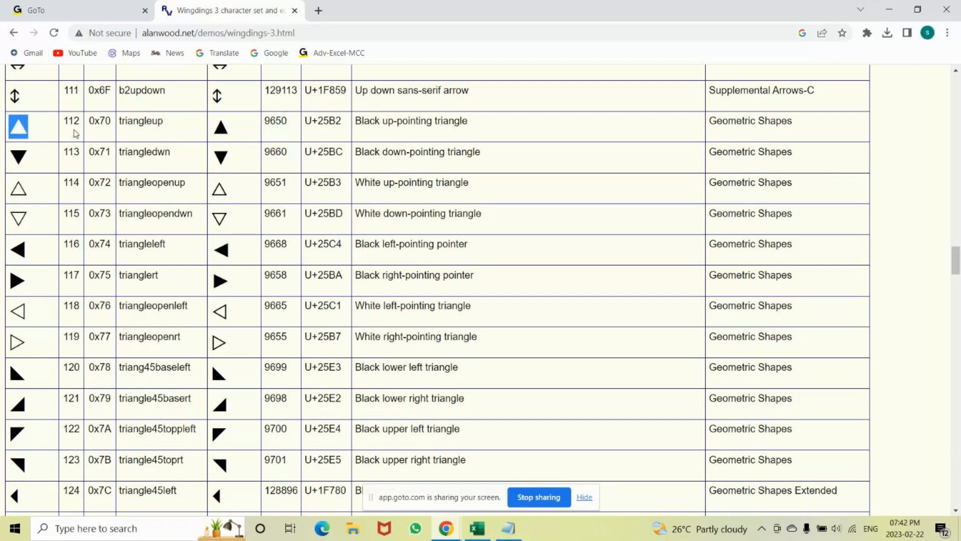
left_click_drag(76, 134, 297, 164)
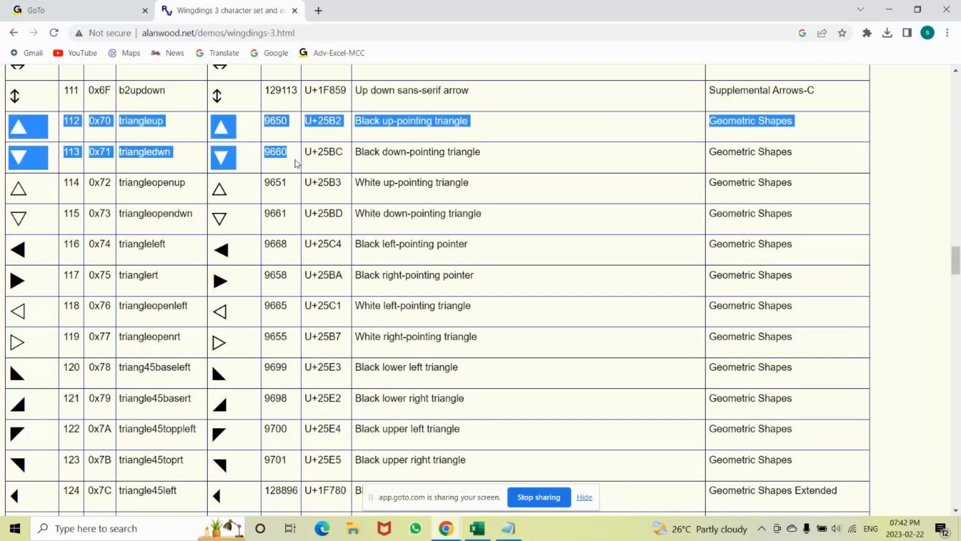
Switch to Excel and try to set the font of cell I4 to Calibri Light while editing it.
key("alt+Tab")
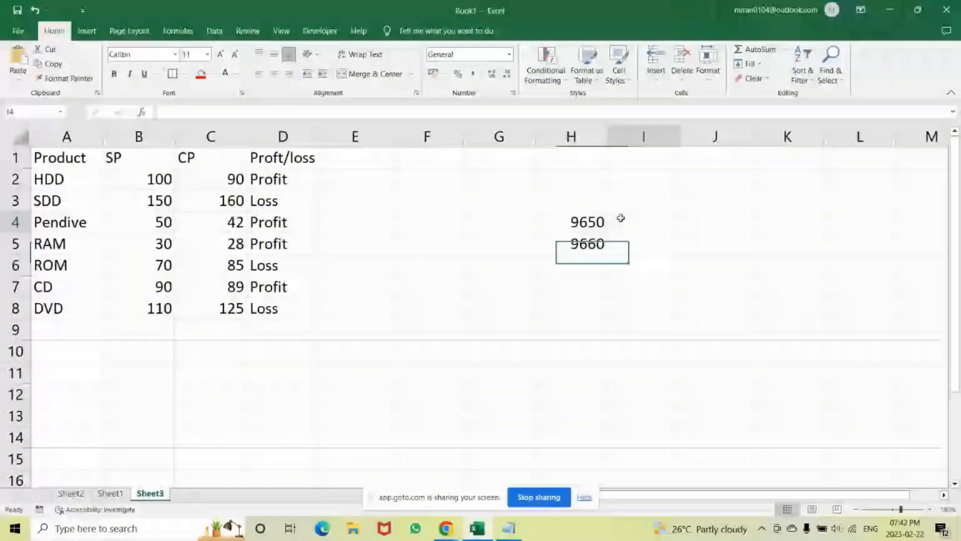
left_click(621, 218)
type("=")
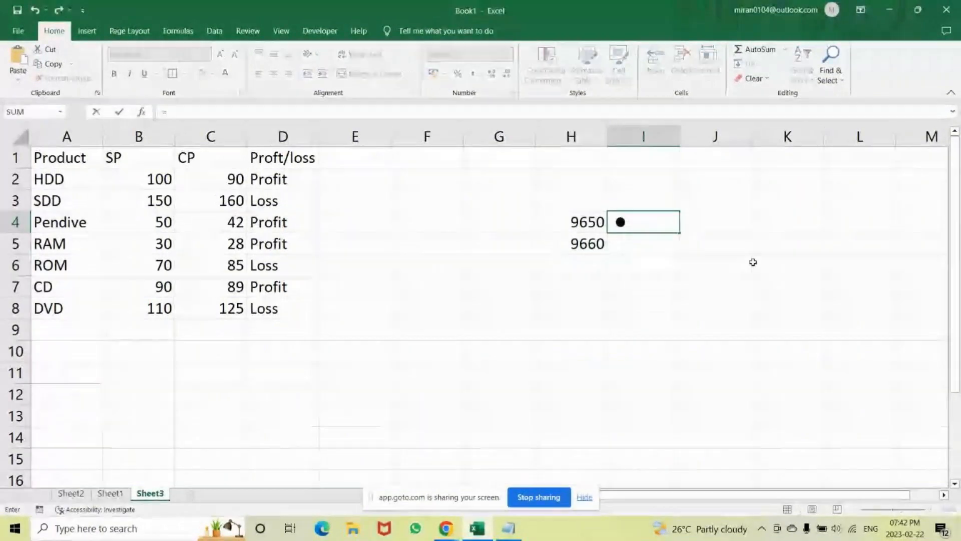
key("BackSpace")
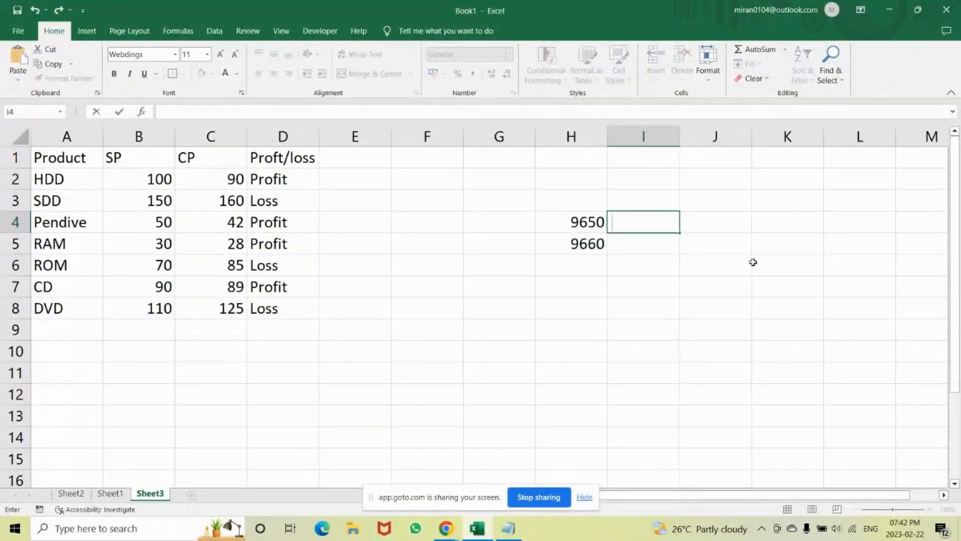
left_click(161, 56)
key("BackSpace")
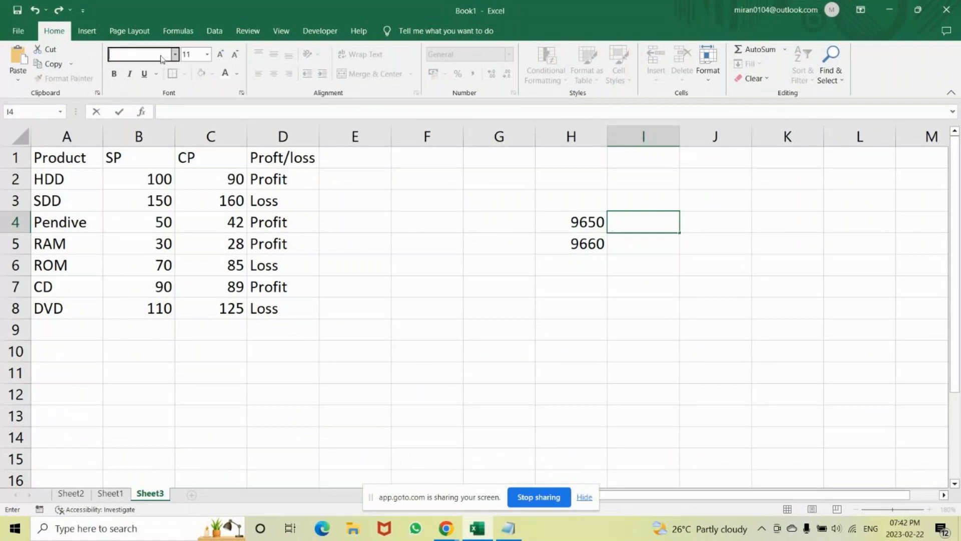
type("Calibri Light")
key("Return")
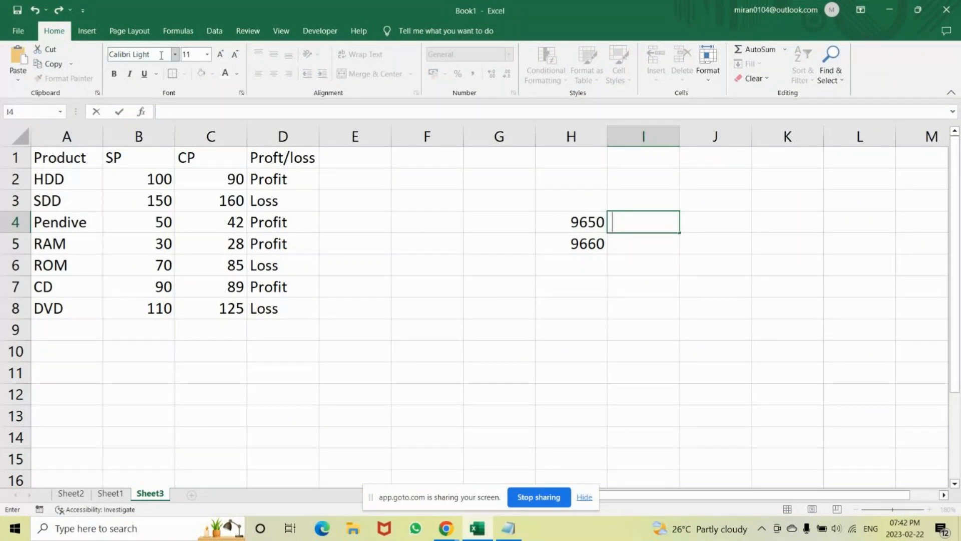
Enter =UNICODE(H4) in cell I4 and reopen the cell to check the formula.
type("=u")
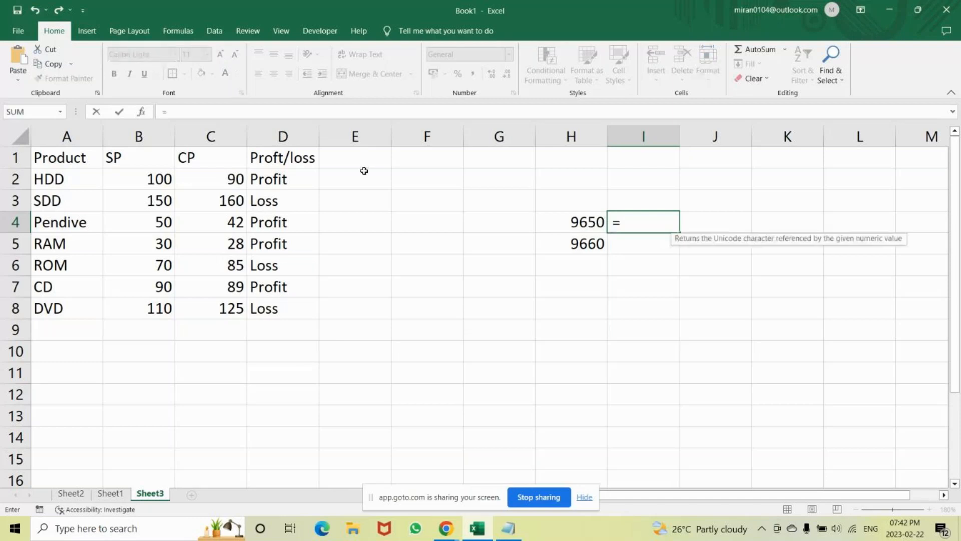
type("nico")
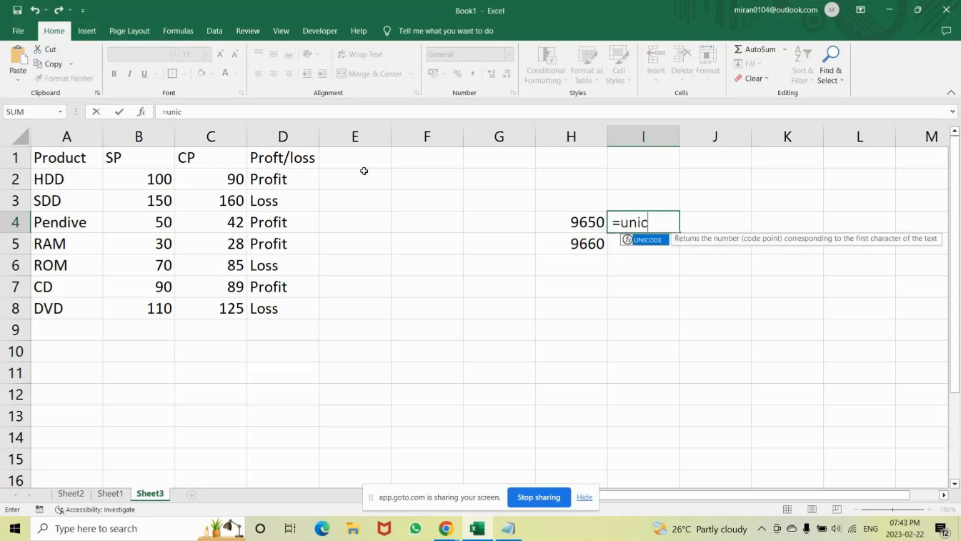
key("Tab")
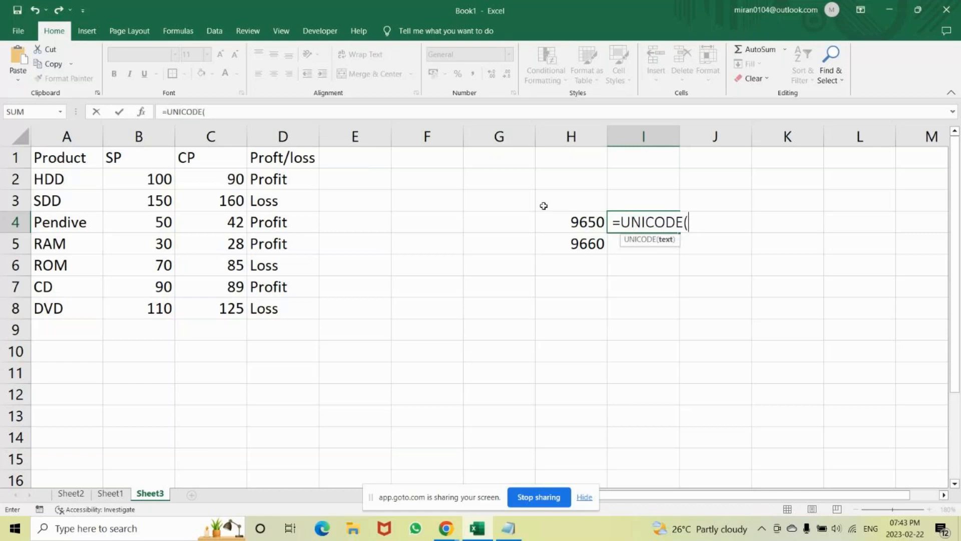
left_click(568, 222)
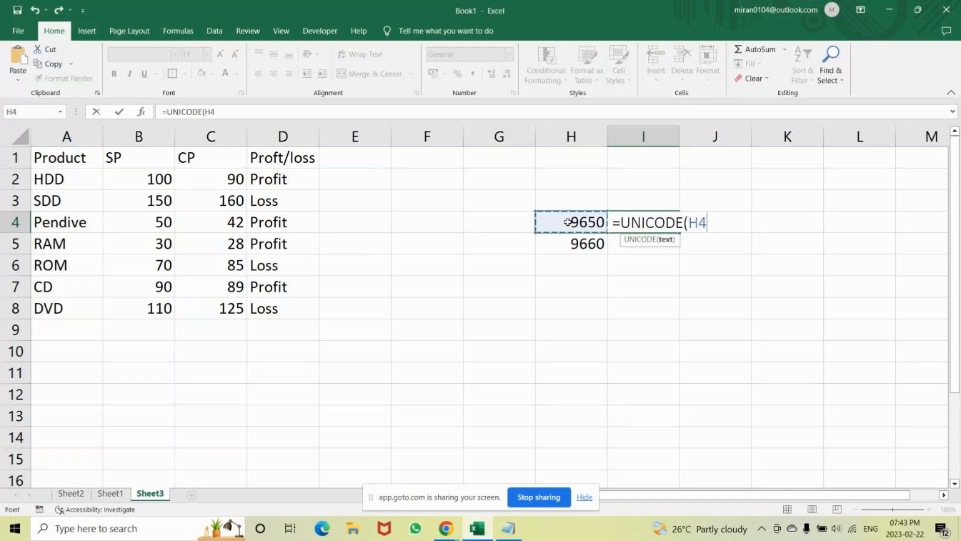
key("Return")
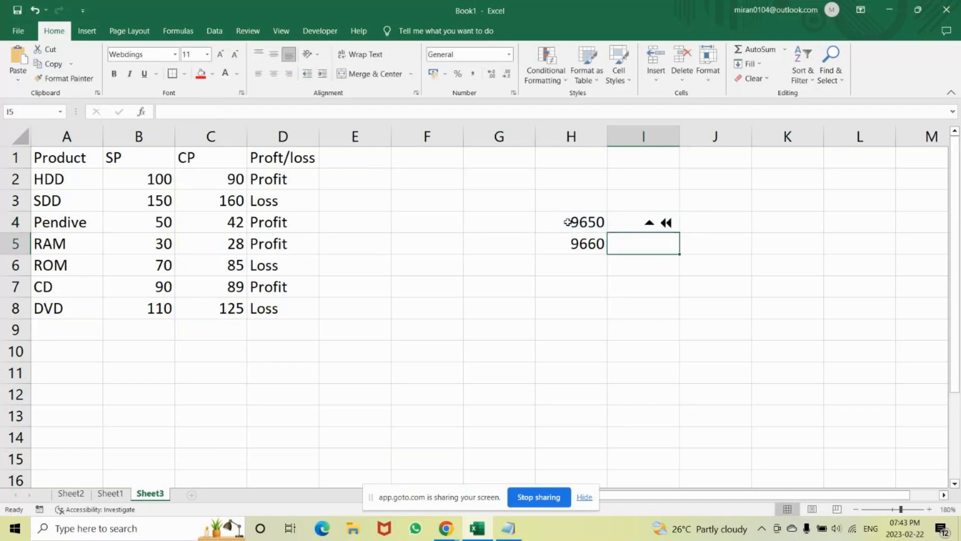
left_click(654, 220)
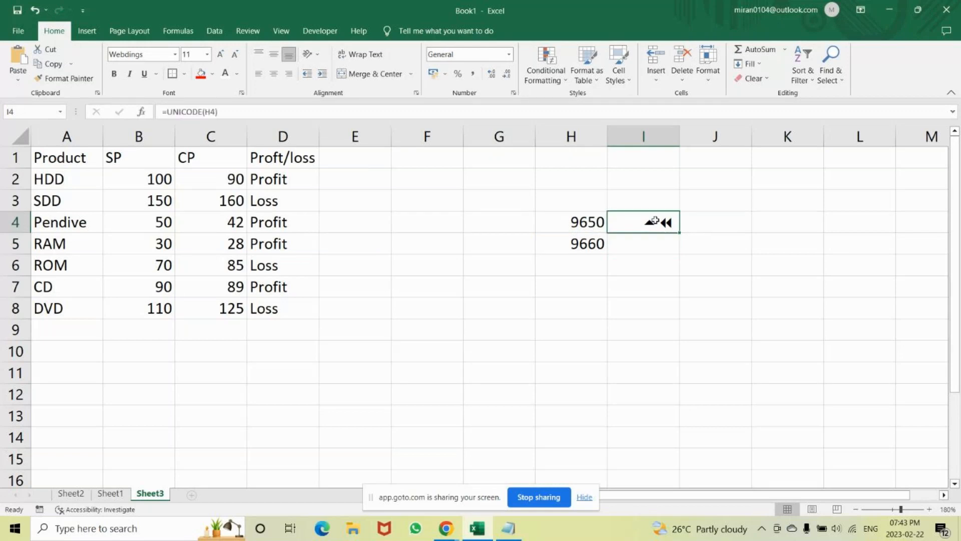
double_click(660, 222)
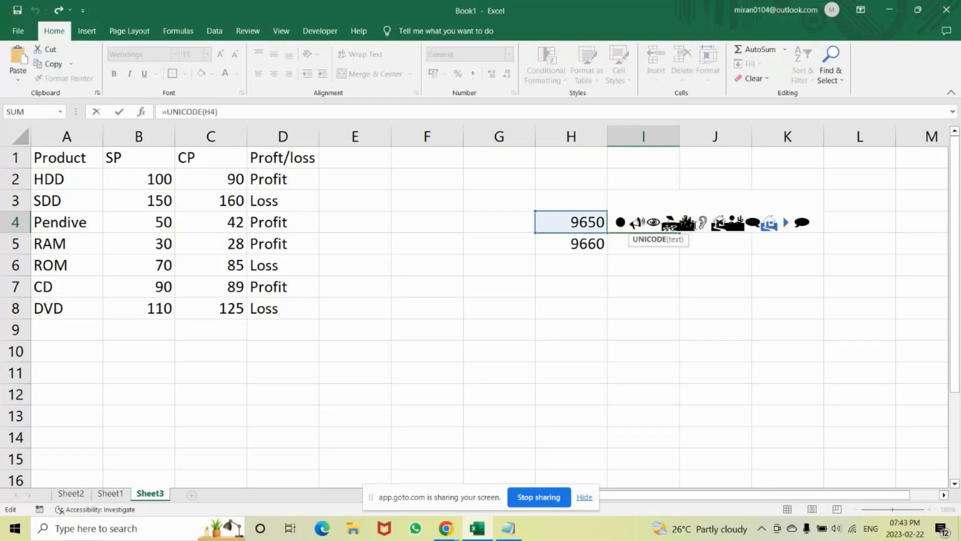
key("Return")
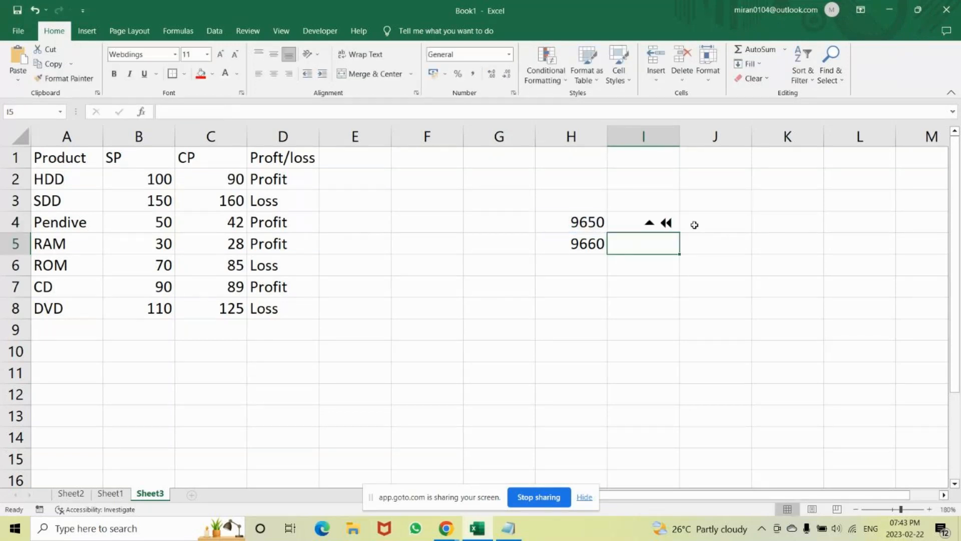
Change the font of cell I4 to Calibri Light.
left_click(670, 223)
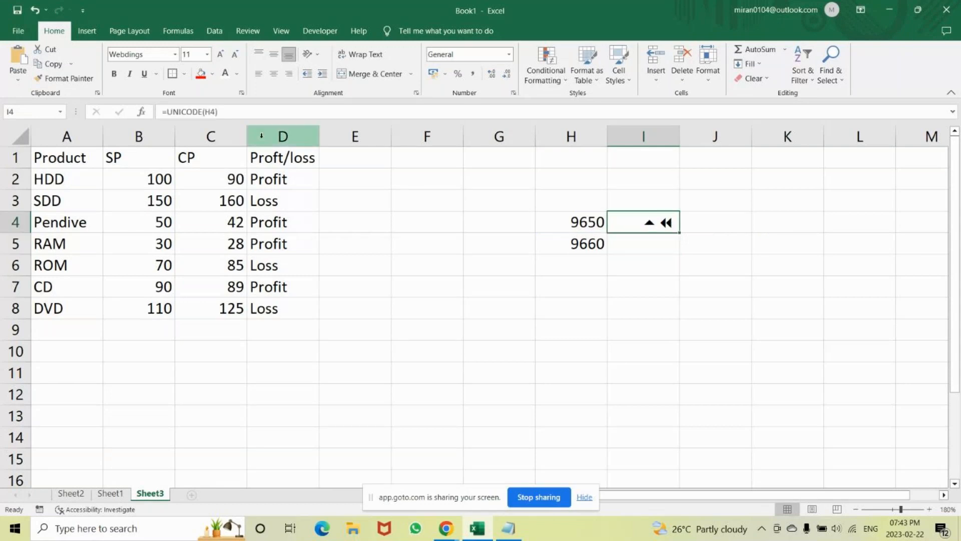
left_click(174, 56)
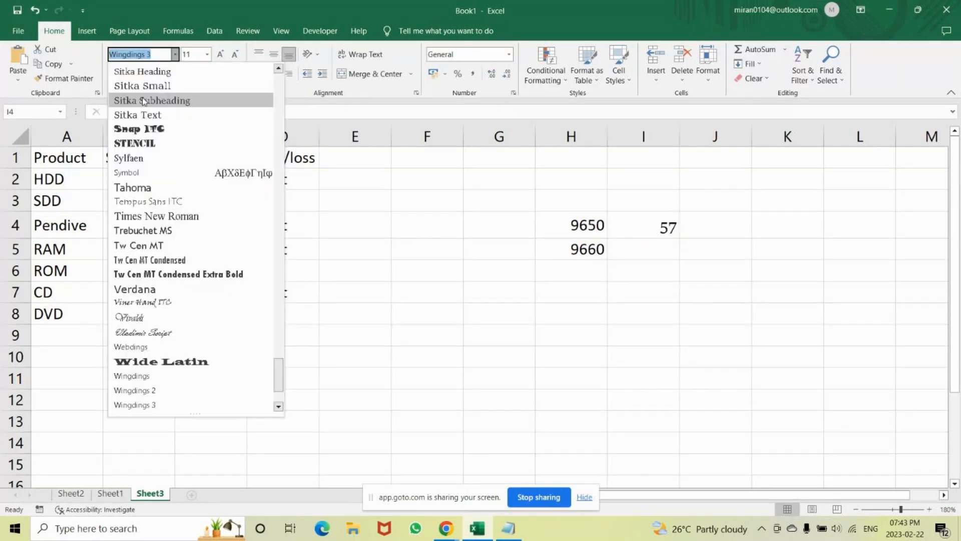
left_click(157, 56)
key("BackSpace")
key("BackSpace")
key("BackSpace")
key("BackSpace")
key("BackSpace")
key("BackSpace")
key("BackSpace")
key("BackSpace")
key("BackSpace")
key("BackSpace")
key("BackSpace")
type("Cal")
key("Return")
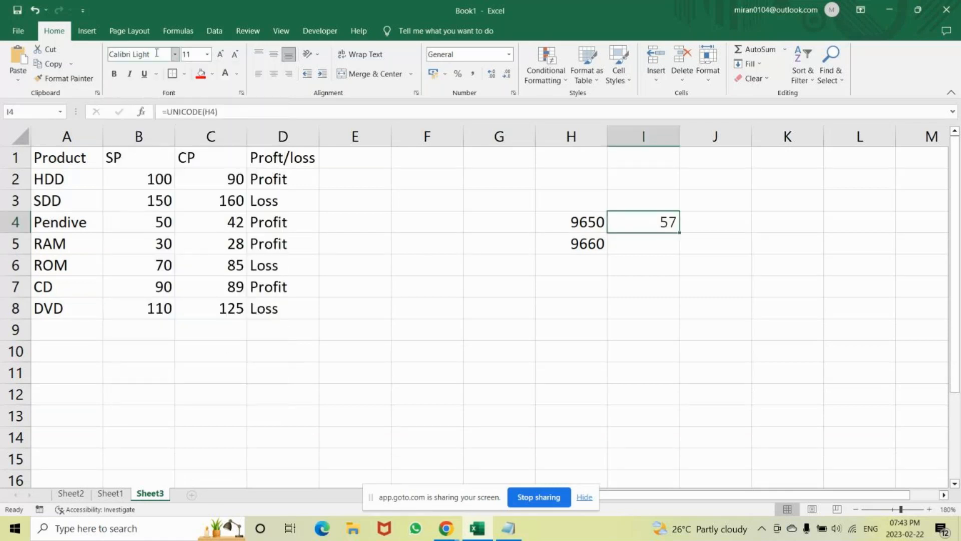
left_click(641, 283)
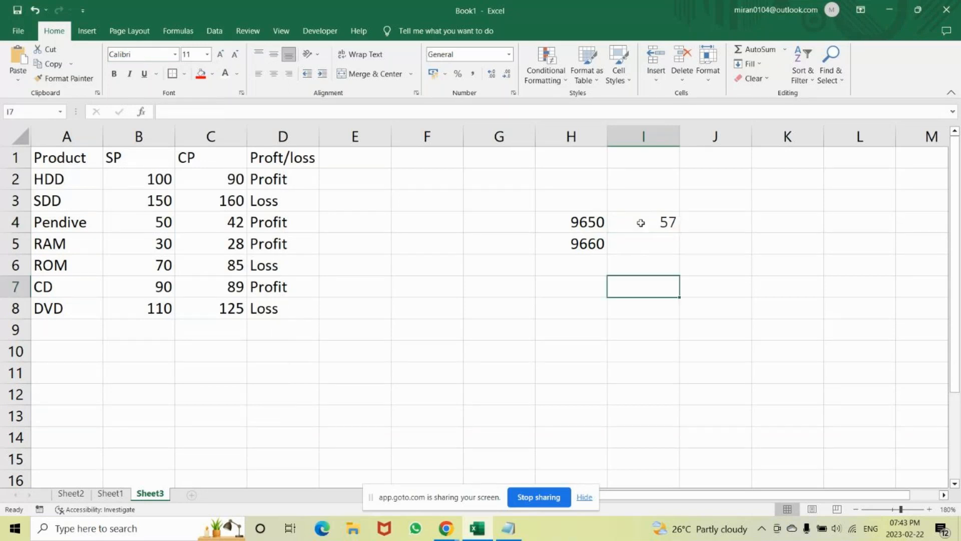
Replace the formula in I4 with =UNICHAR(9650) to produce the up-pointing triangle.
left_click(641, 223)
type("=")
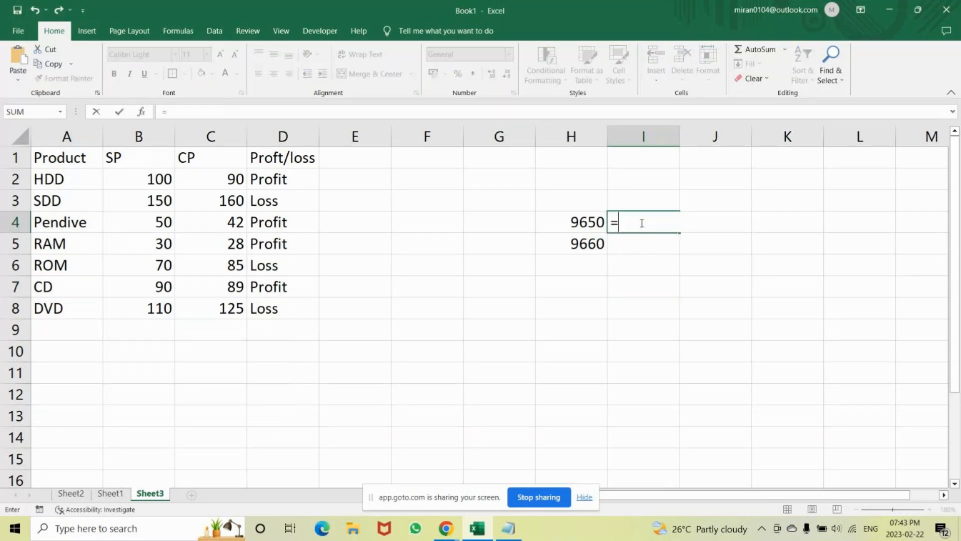
type("uni")
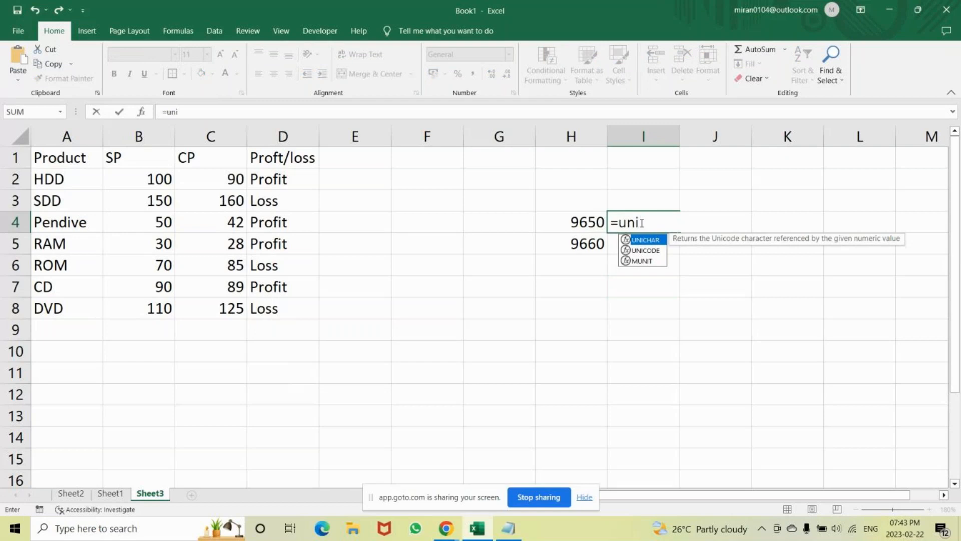
key("Down")
key("Up")
key("Tab")
type("9650")
key("Return")
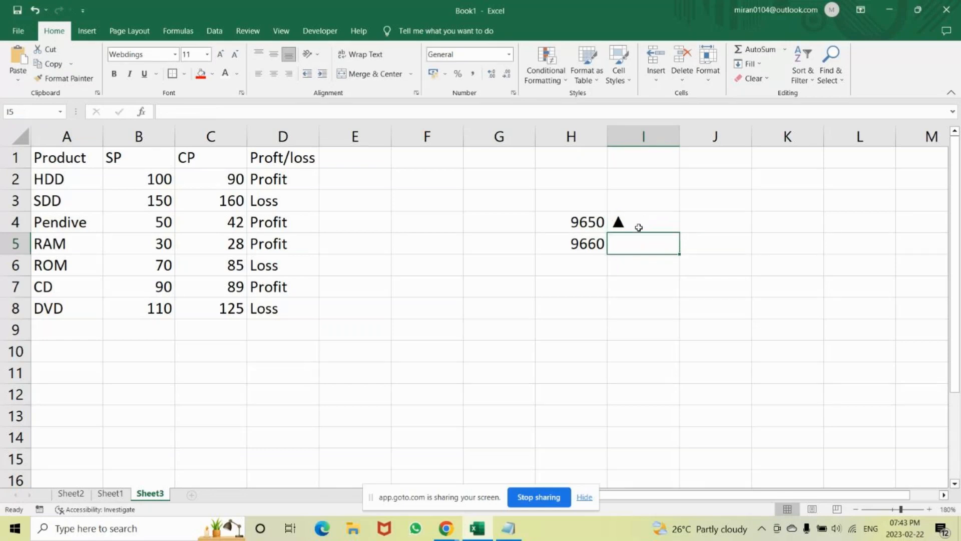
left_click(638, 227)
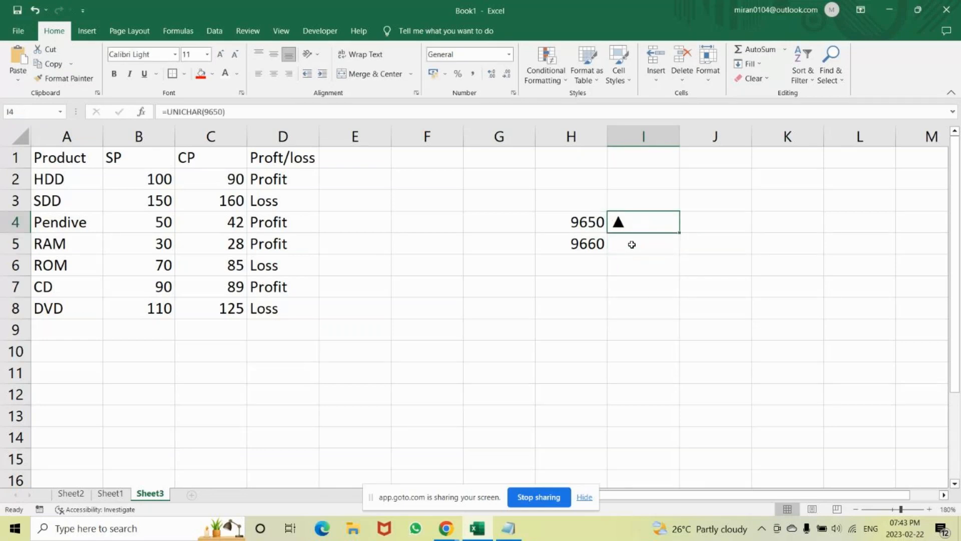
type("=")
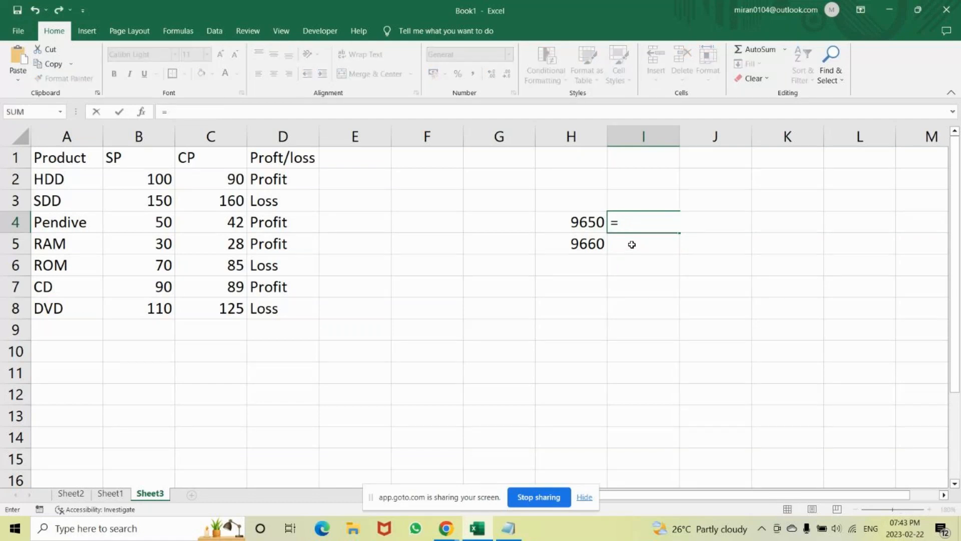
key("ctrl+z")
key("Return")
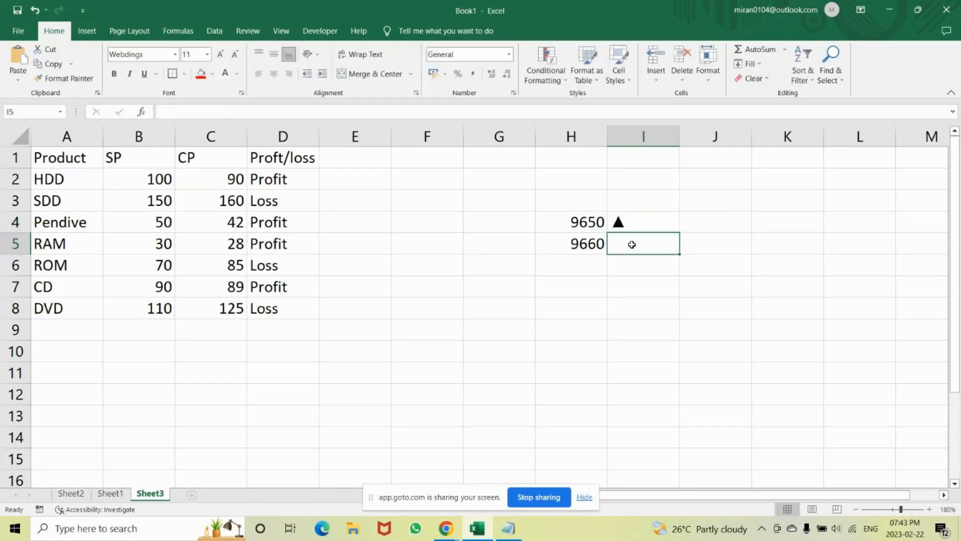
type("=")
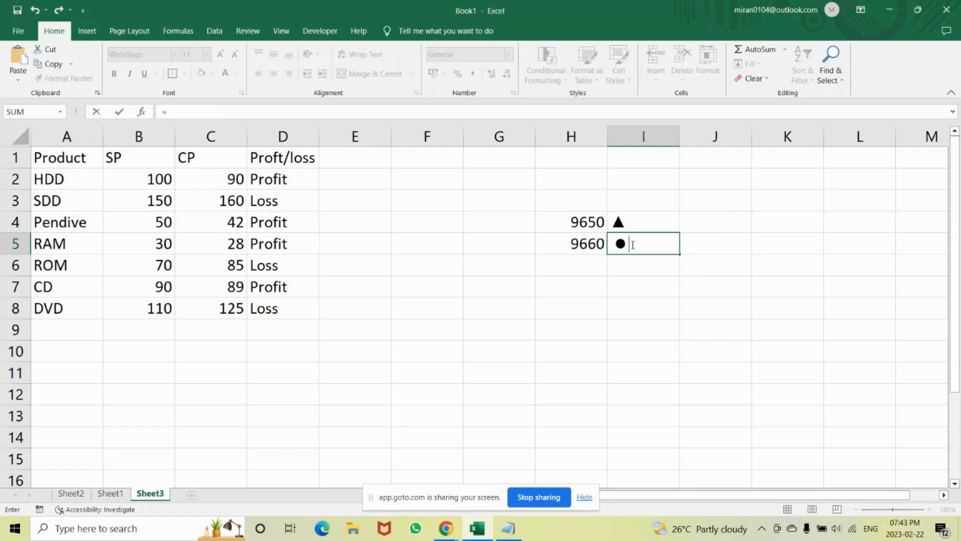
type("uni")
key("BackSpace")
key("BackSpace")
key("BackSpace")
key("BackSpace")
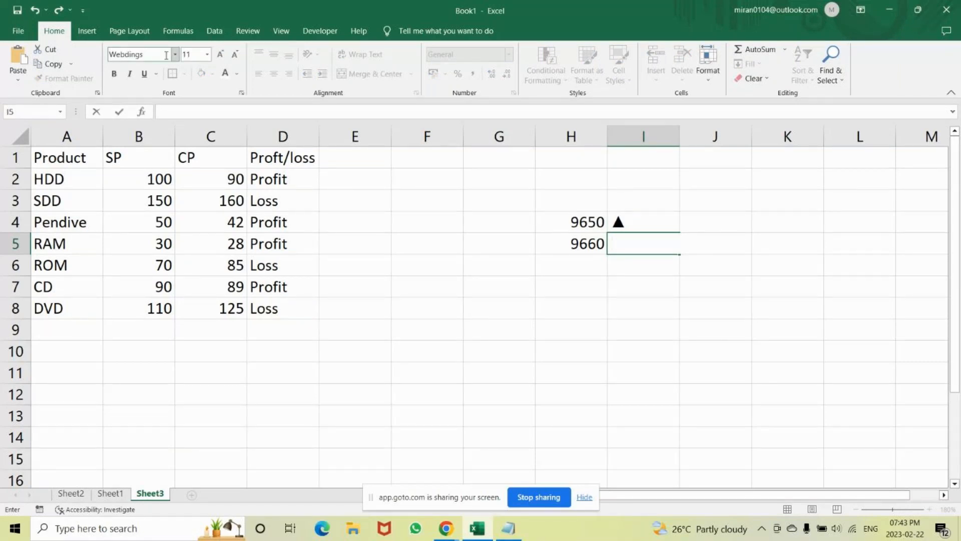
Change the font of cell I5 to Calibri Light.
left_click(147, 53)
type("Calibri Light")
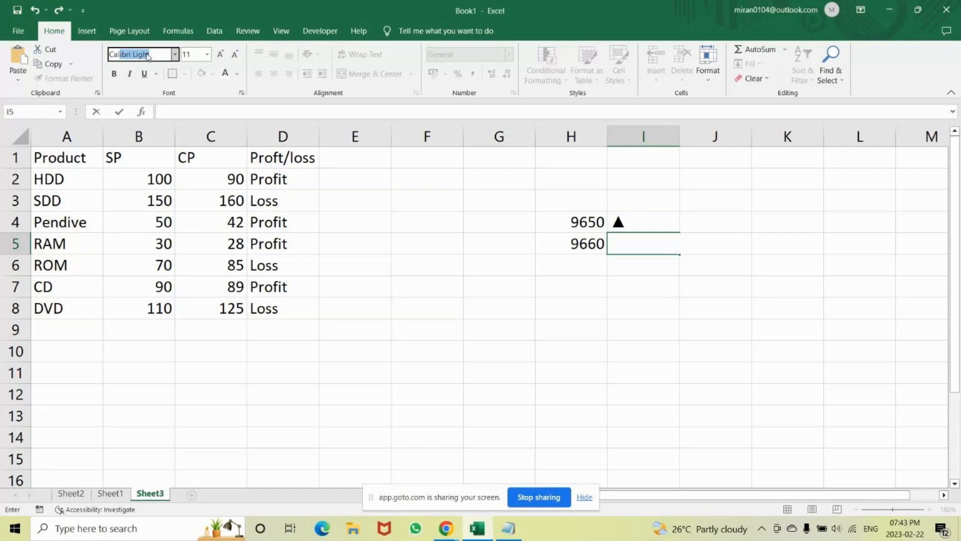
key("Return")
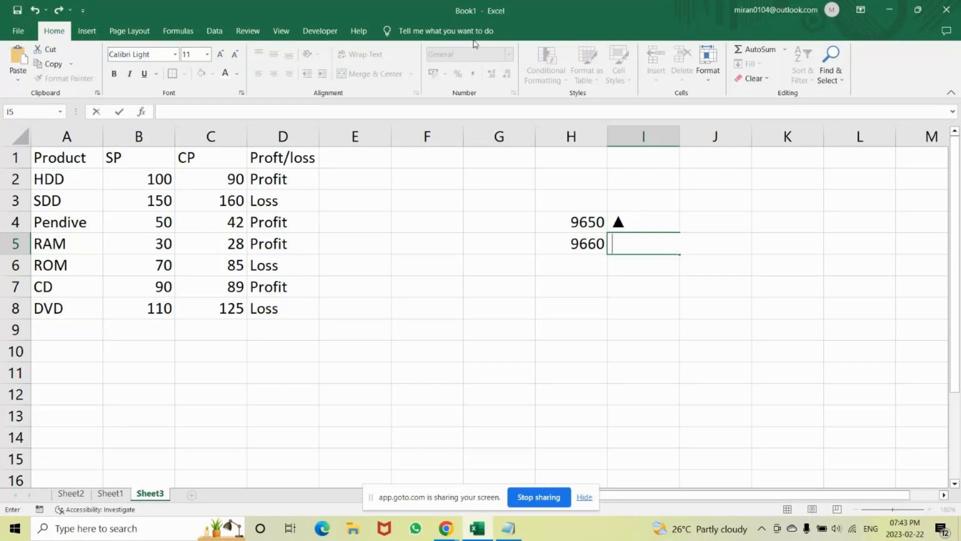
Enter the codes 9650 in cell H8 and 9660 in cell H9.
left_click(573, 309)
type("9")
type("66")
key("BackSpace")
type("5")
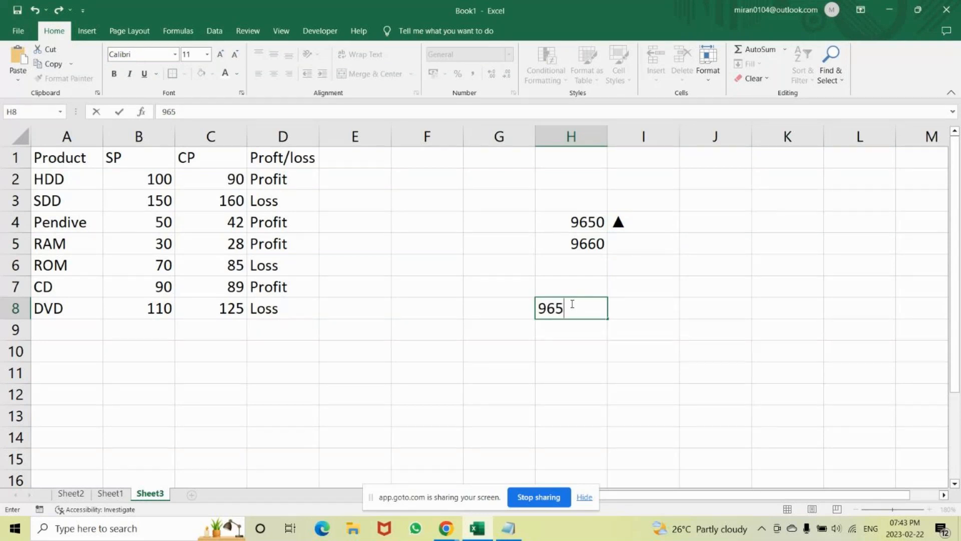
type("0")
key("Return")
type("966")
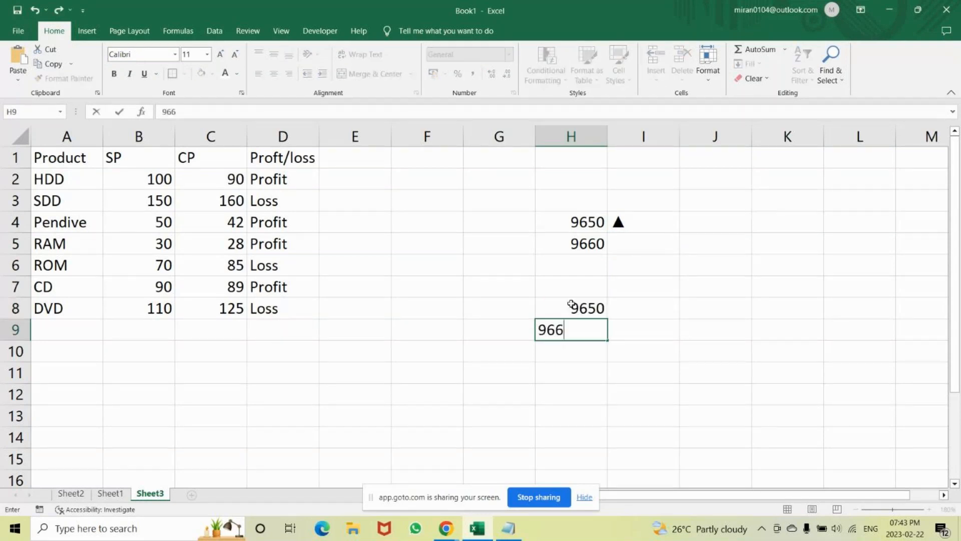
type("0")
key("Return")
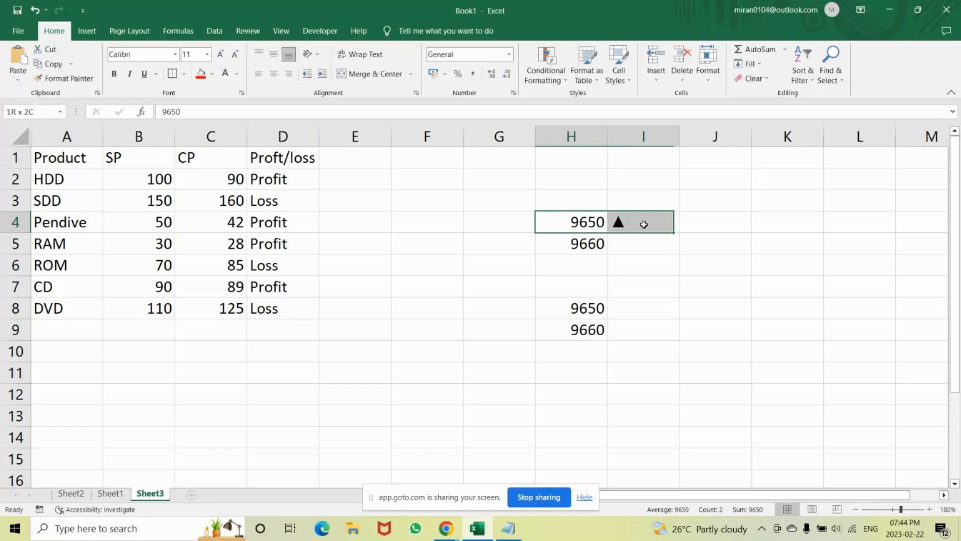
Clear all contents and formatting from the range H4:I5.
left_click_drag(643, 225, 646, 246)
left_click(754, 79)
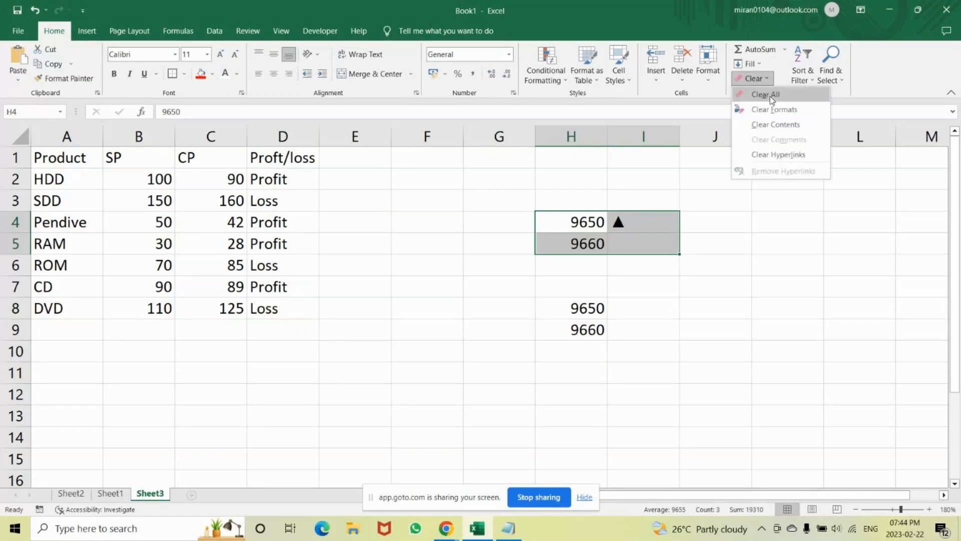
left_click(766, 95)
Enter =UNICHAR(H8) in cell I8 to produce the up-pointing triangle.
double_click(646, 318)
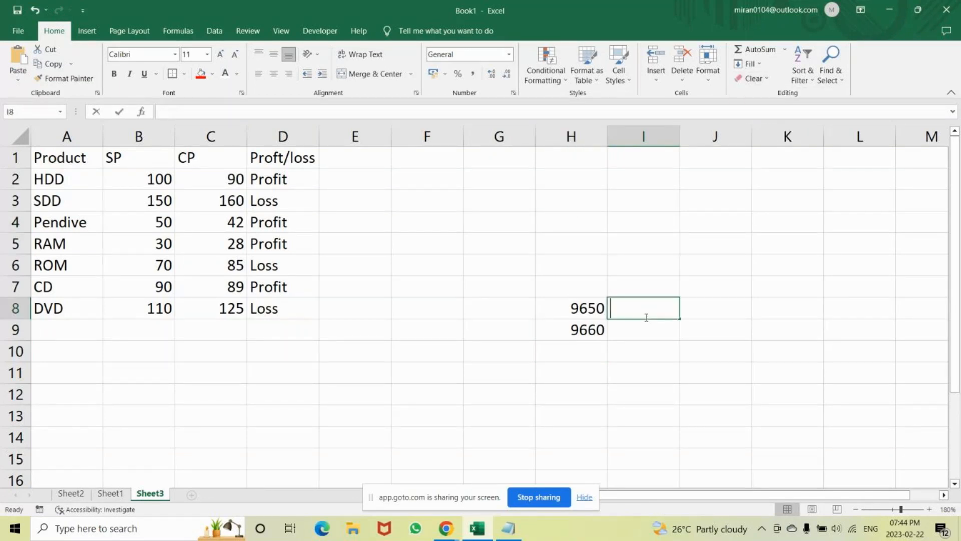
type("=unica")
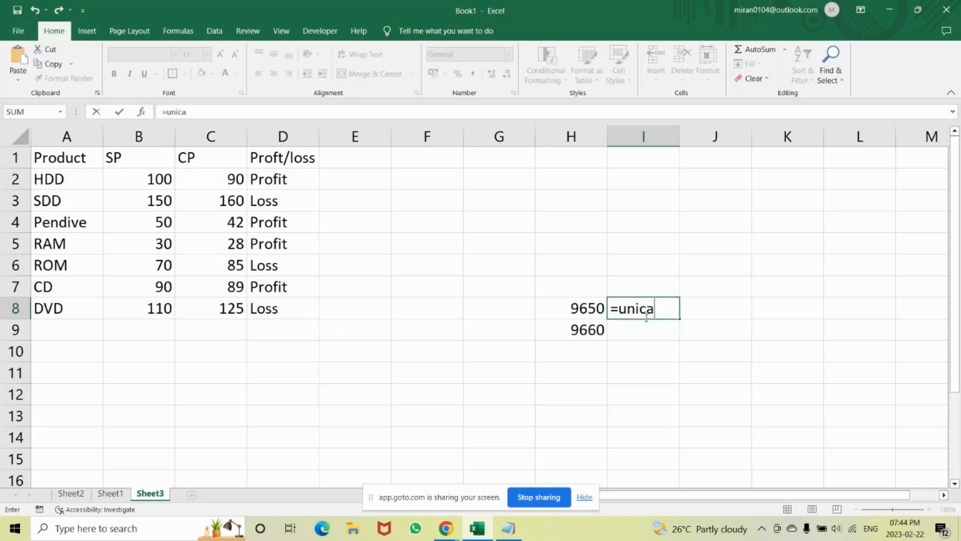
key("BackSpace")
key("BackSpace")
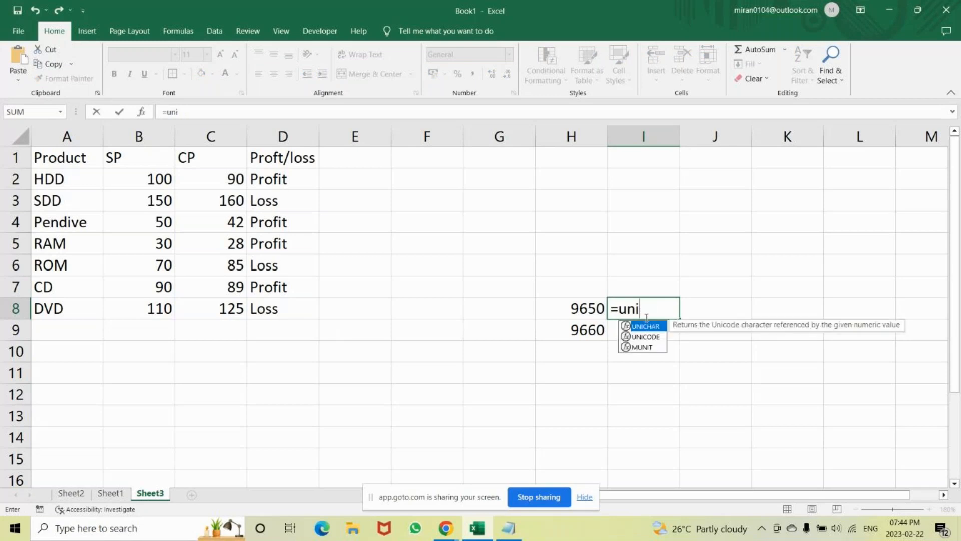
key("Tab")
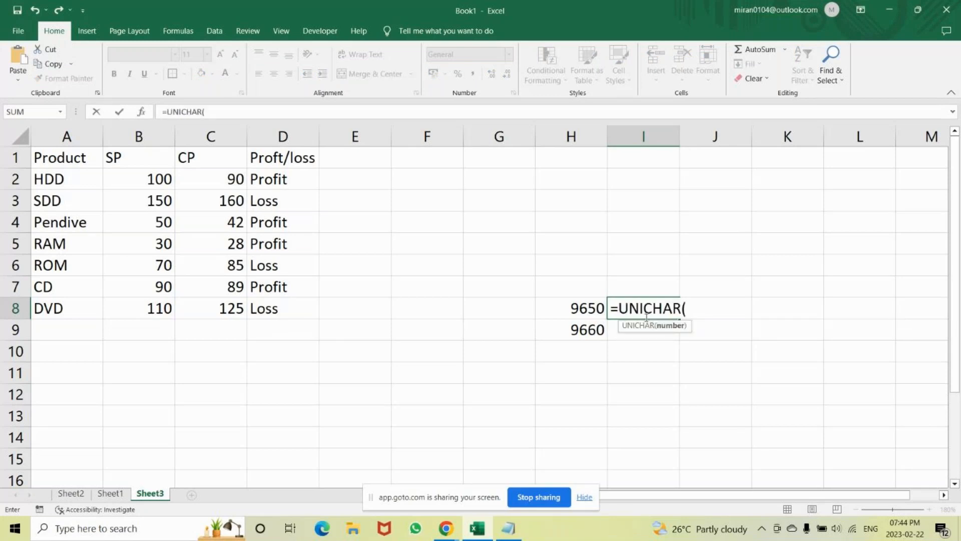
left_click(568, 305)
type(")")
key("Return")
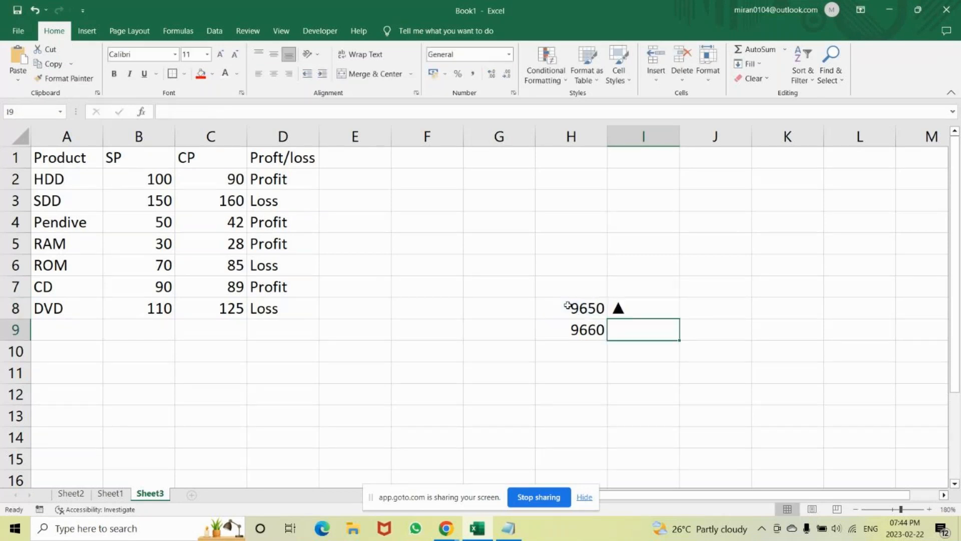
Enter =UNICHAR(H9) in cell I9 to produce the down-pointing triangle.
type("=")
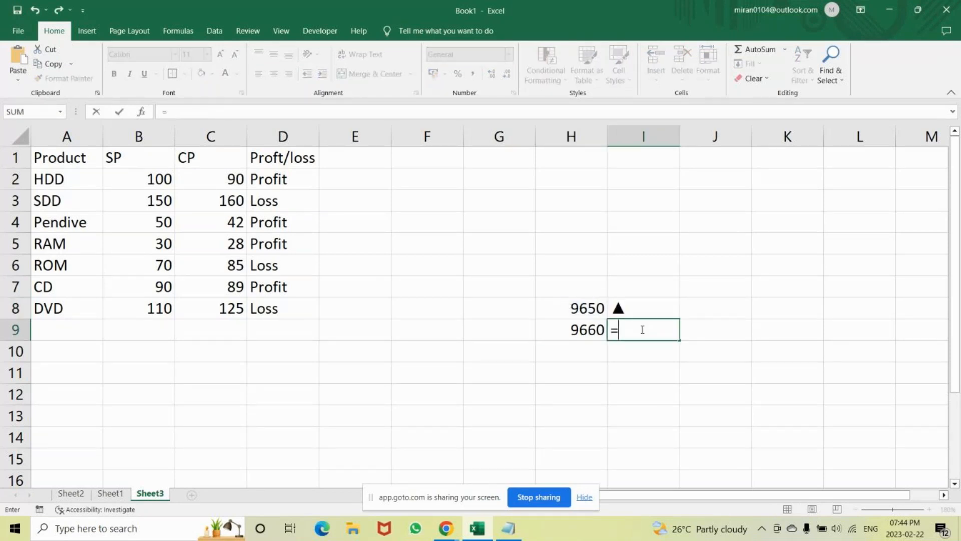
type("un")
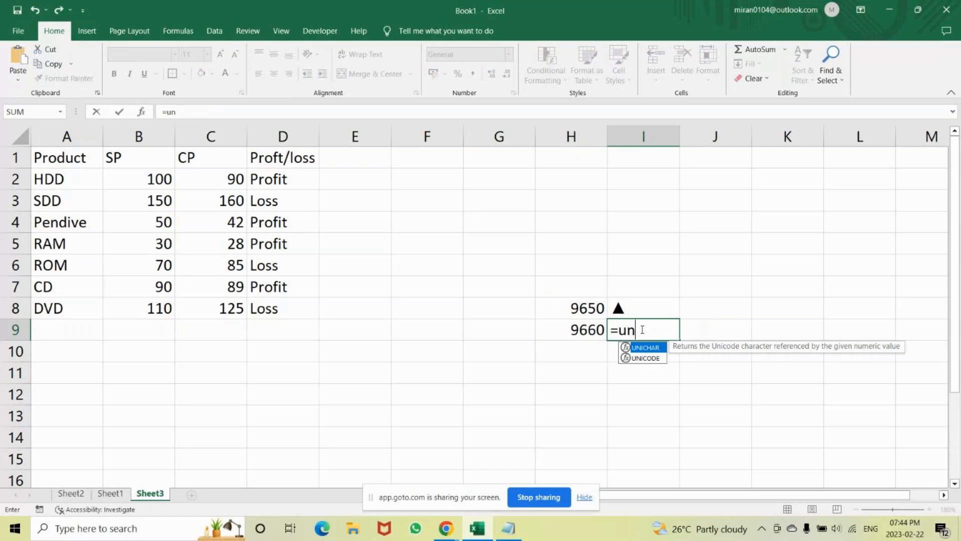
key("Tab")
left_click(579, 330)
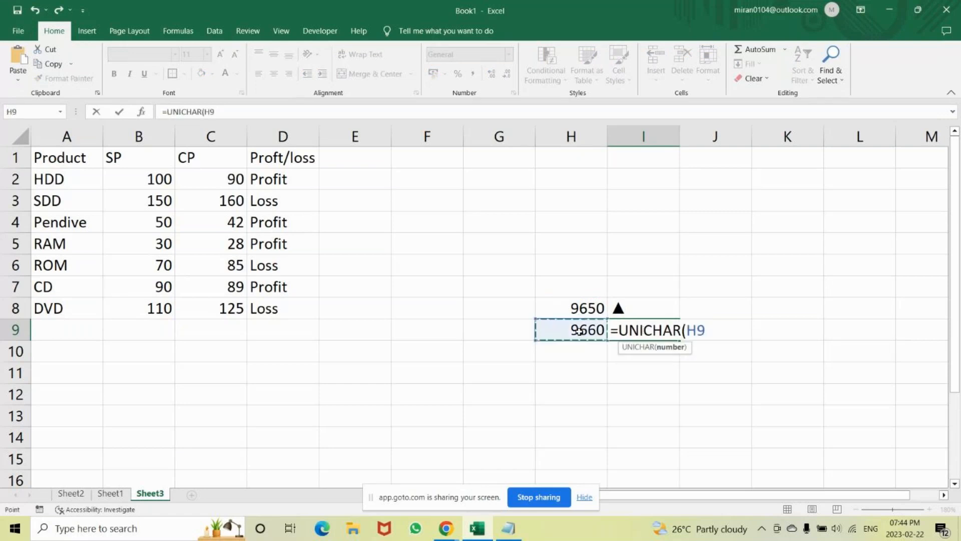
type(")")
key("Return")
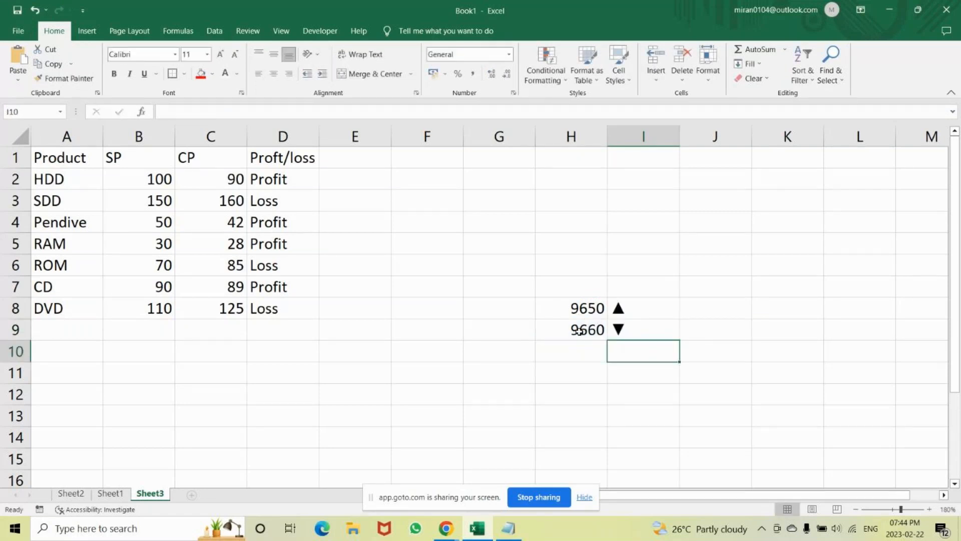
left_click_drag(270, 178, 259, 305)
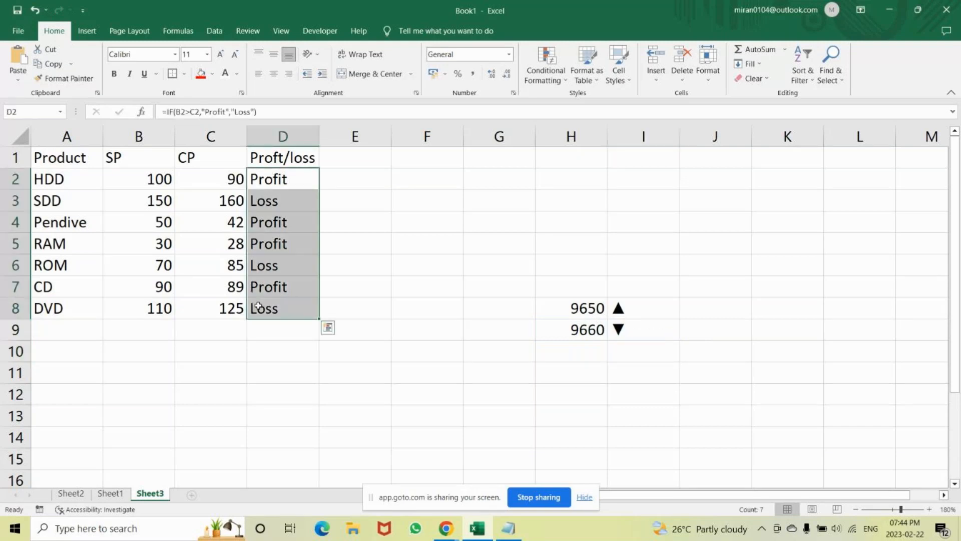
left_click(480, 289)
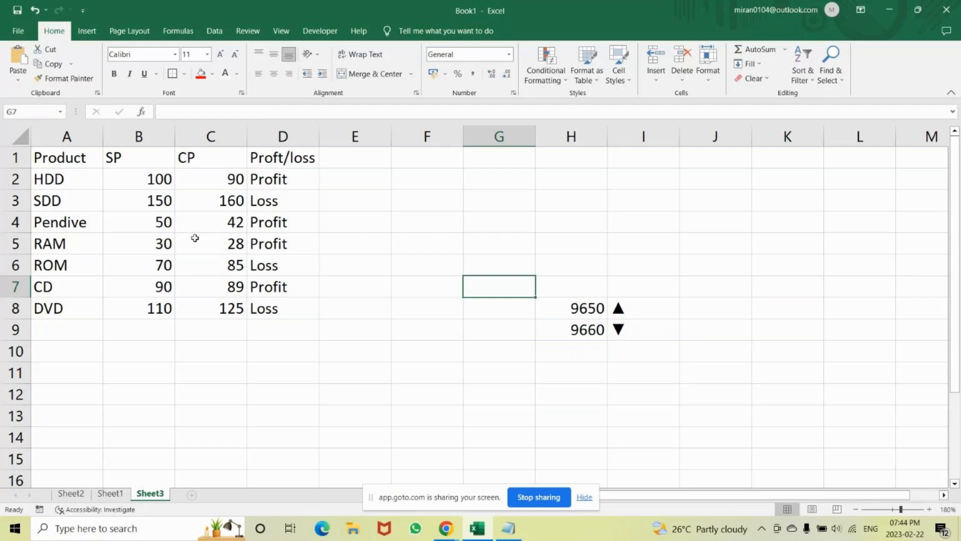
Replace the "Profit" text in cell D2's IF formula with UNICHAR(9650) as the value if true.
left_click(267, 179)
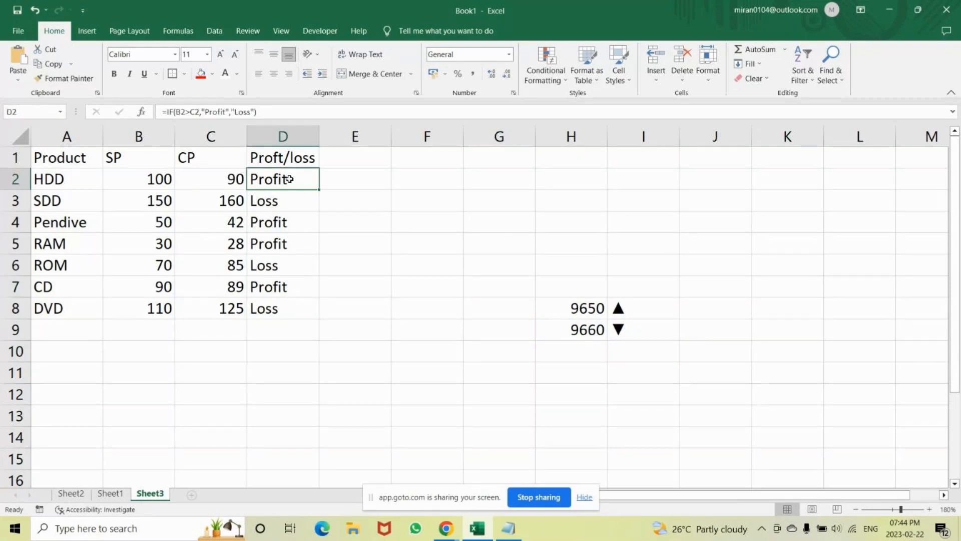
double_click(318, 181)
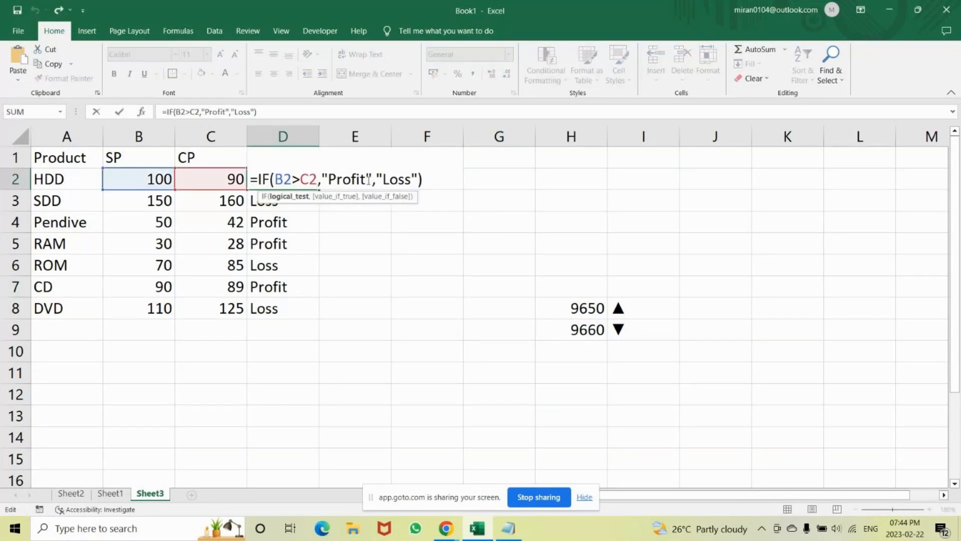
left_click(369, 179)
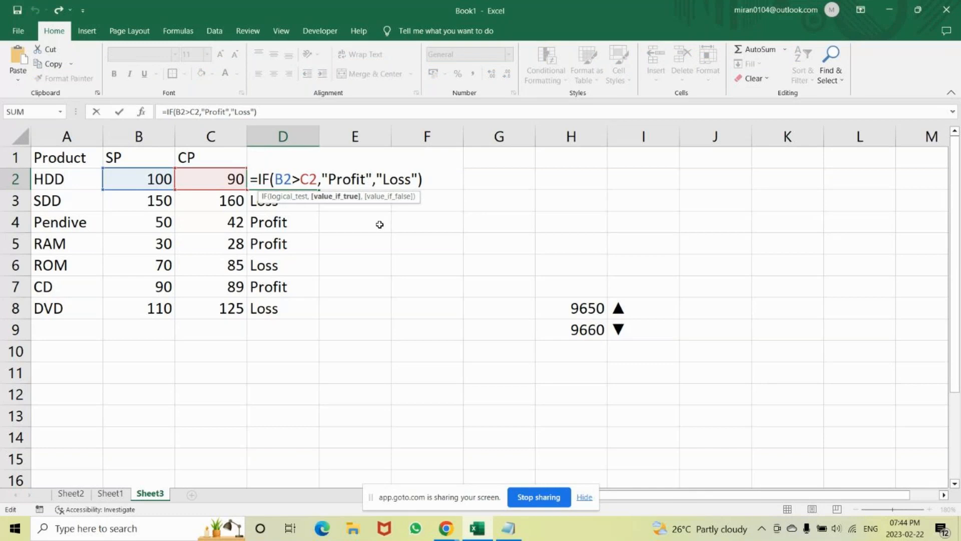
key("BackSpace")
key("BackSpace")
key("BackSpace")
key("BackSpace")
key("BackSpace")
key("BackSpace")
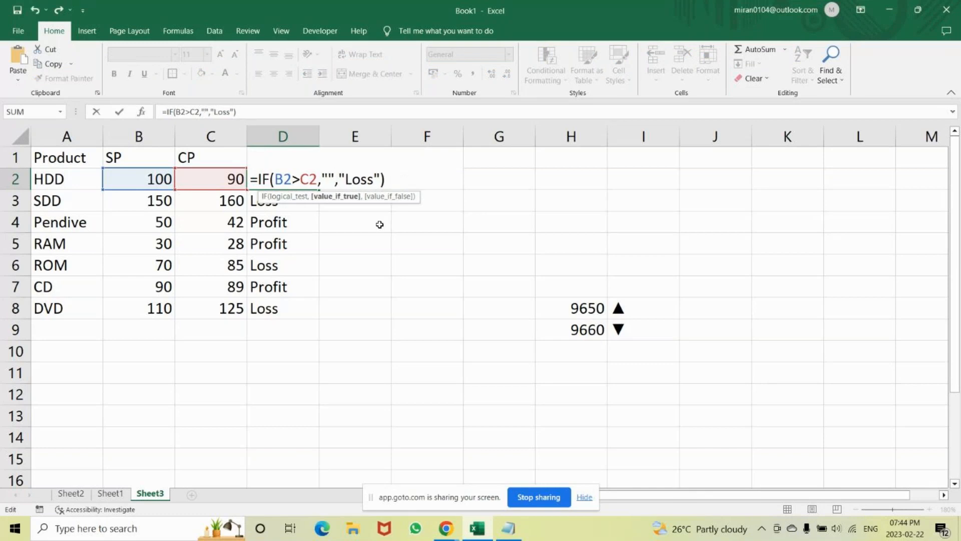
type("unic")
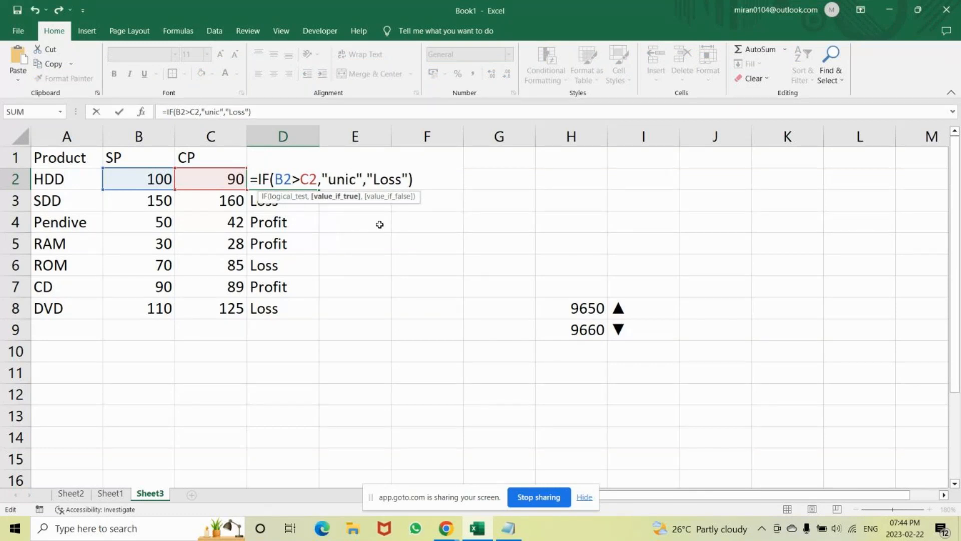
key("BackSpace")
key("BackSpace")
key("BackSpace")
key("BackSpace")
key("BackSpace")
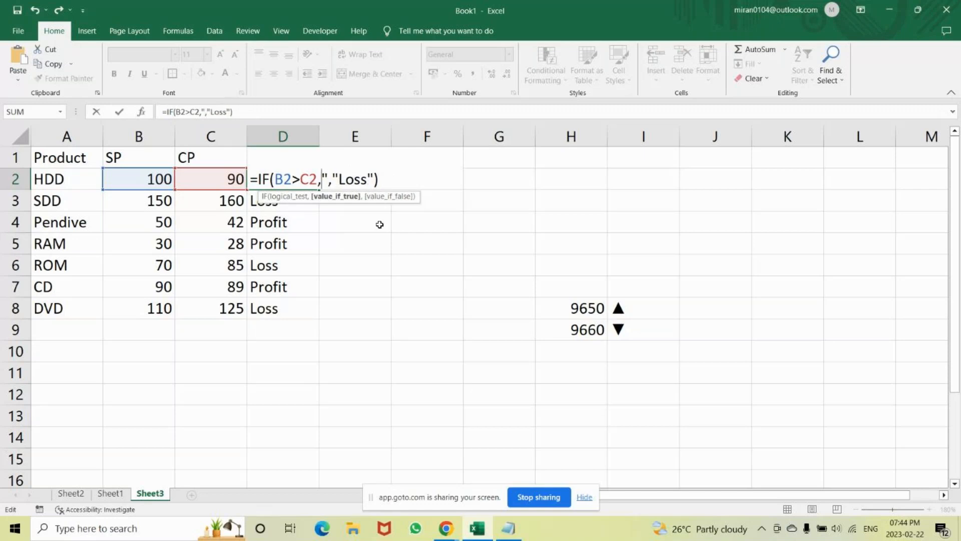
key("Delete")
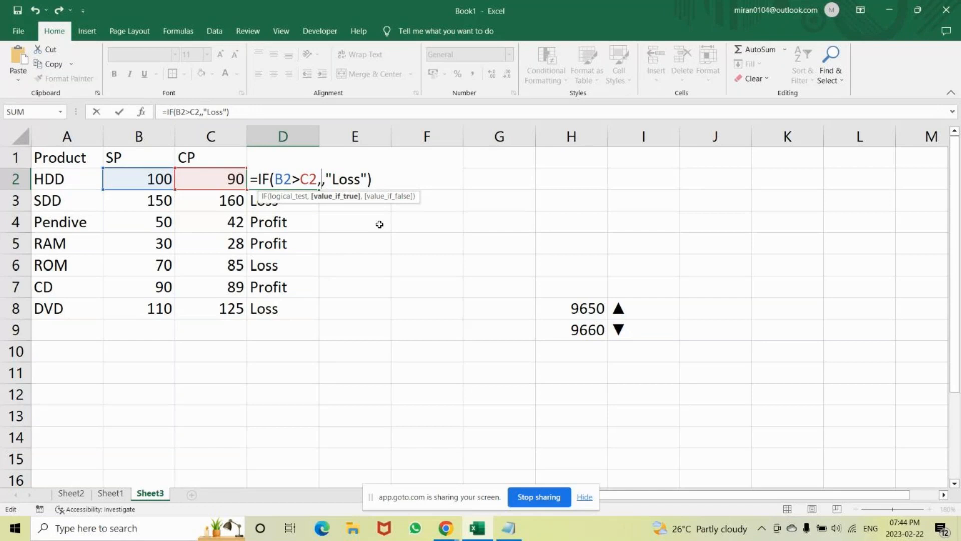
type("unic")
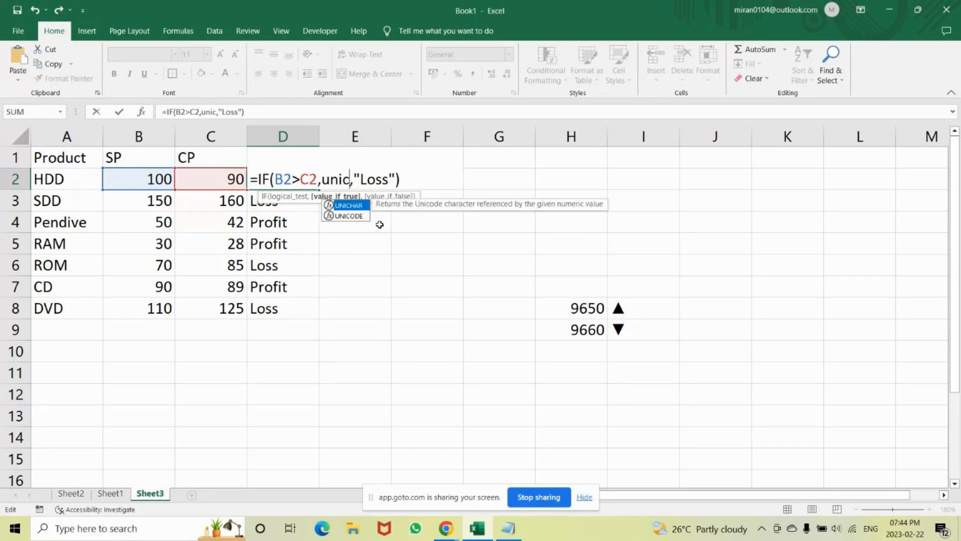
key("Tab")
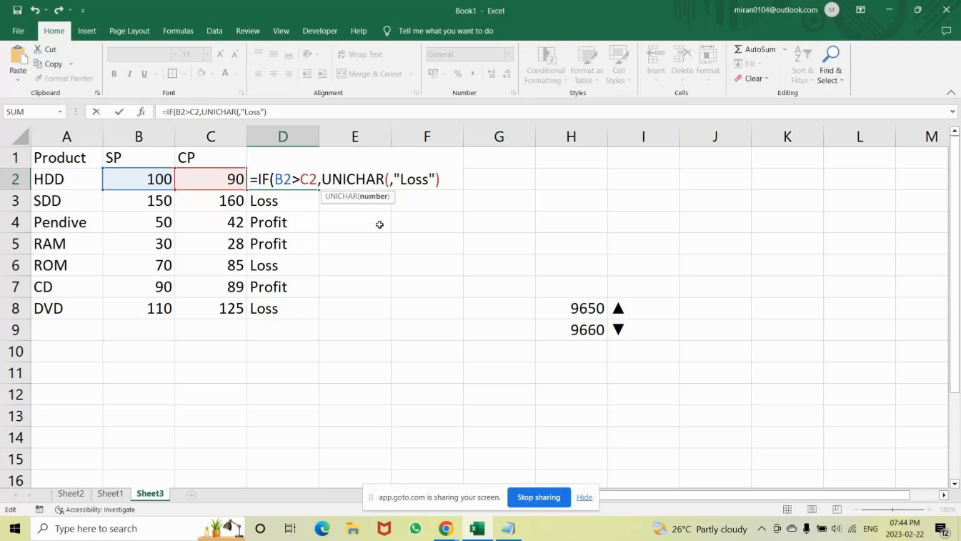
type("96")
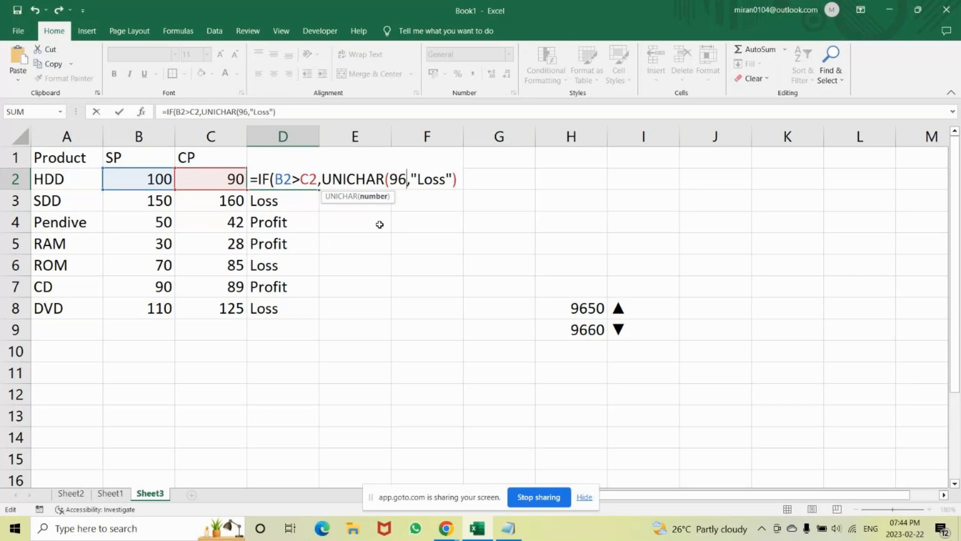
type("50)")
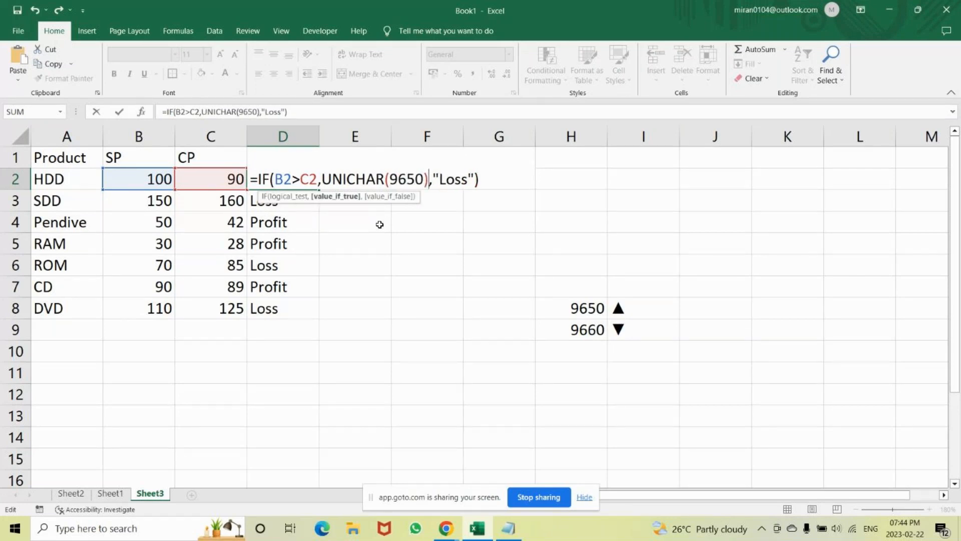
Replace the "Loss" text in cell D2's IF formula with UNICHAR(9660) as the value if false and enter the formula.
key("Right")
key("Right")
key("Right")
key("Right")
key("Right")
key("Right")
key("Right")
key("BackSpace")
key("BackSpace")
key("BackSpace")
key("BackSpace")
key("BackSpace")
key("BackSpace")
type("uni")
key("Tab")
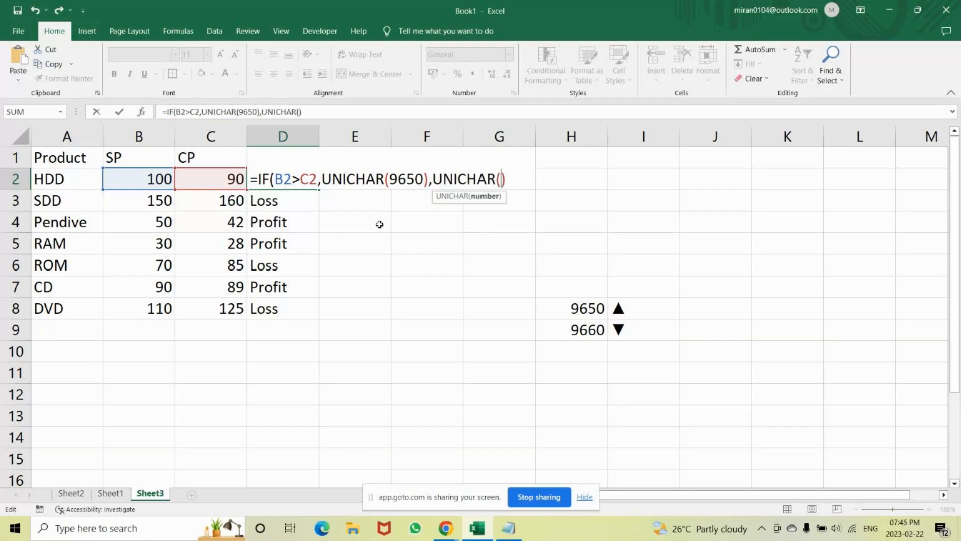
type("9660")
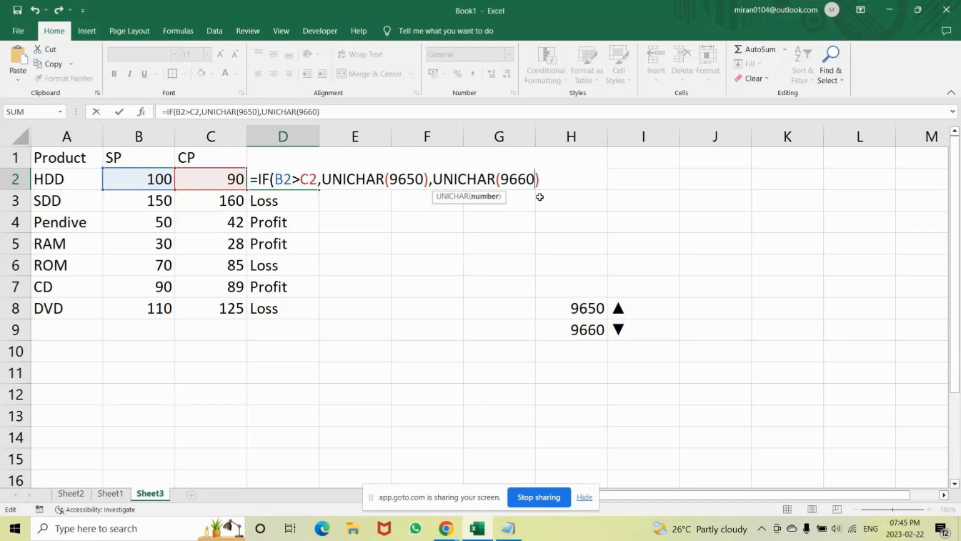
left_click(547, 183)
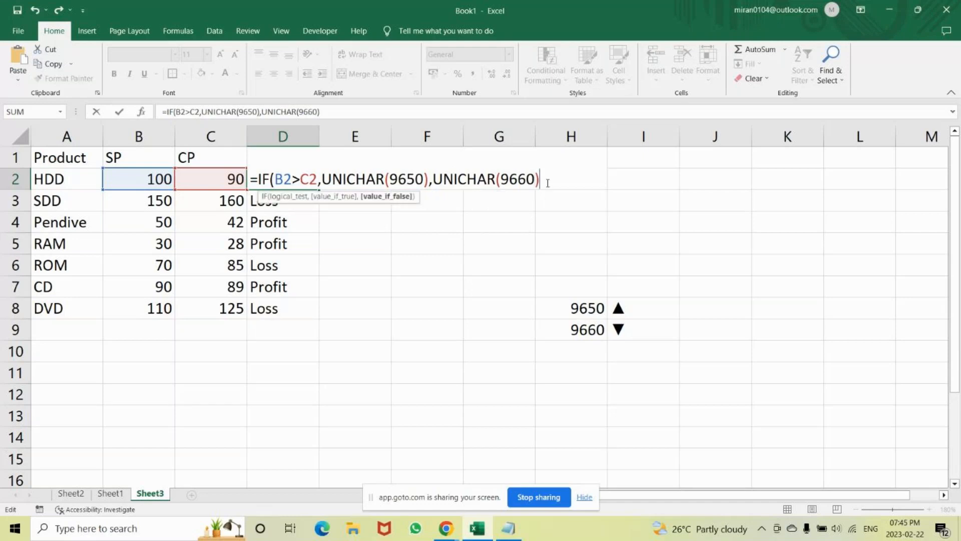
type(")")
key("Return")
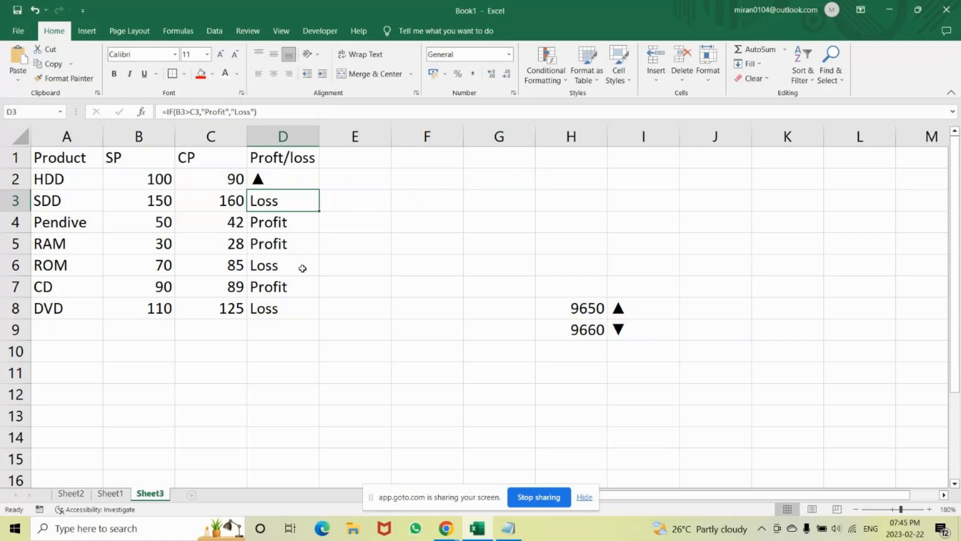
Fill the triangle IF formula from D2 down through D8.
key("Up")
left_click_drag(319, 194, 293, 307)
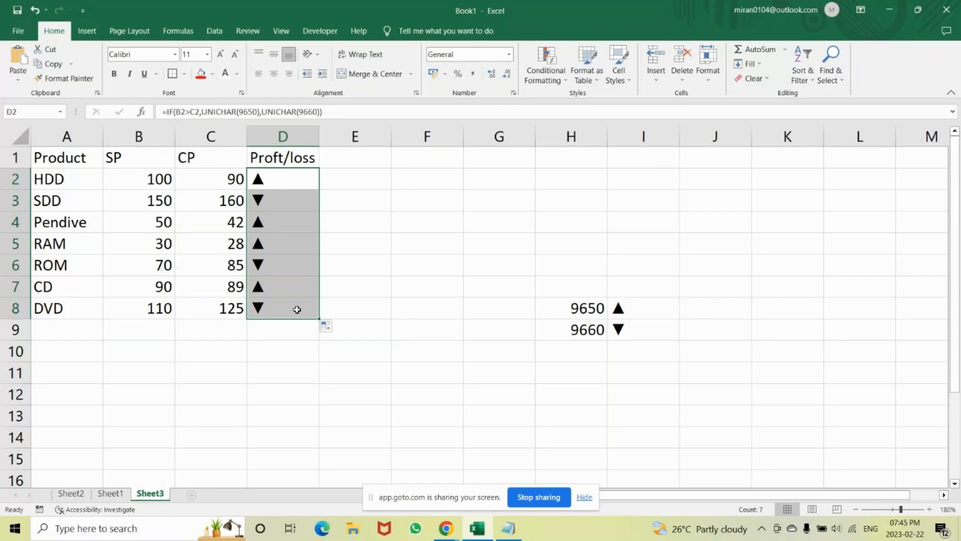
left_click(352, 116)
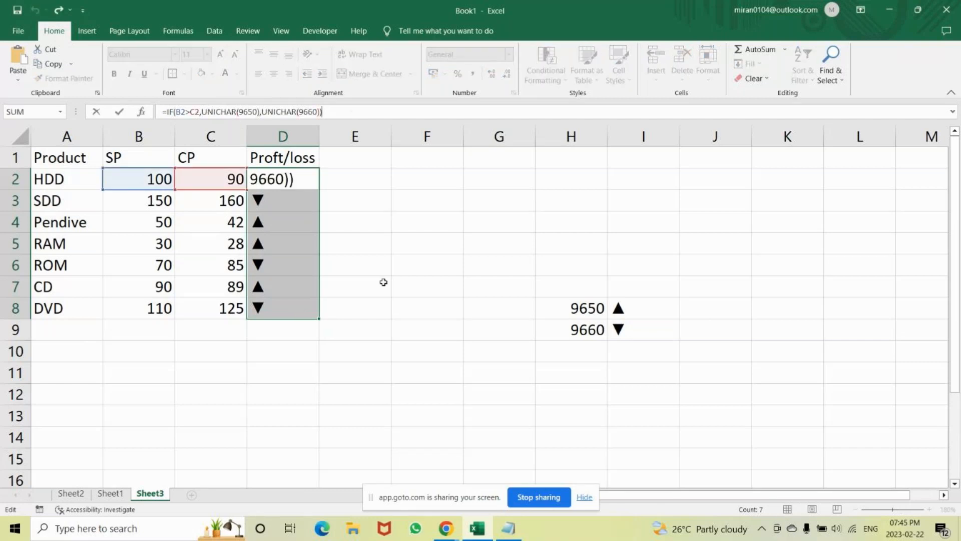
Switch to Chrome, close the Wingdings 3 page and search Google for "color in excel" in a new tab.
left_click(454, 519)
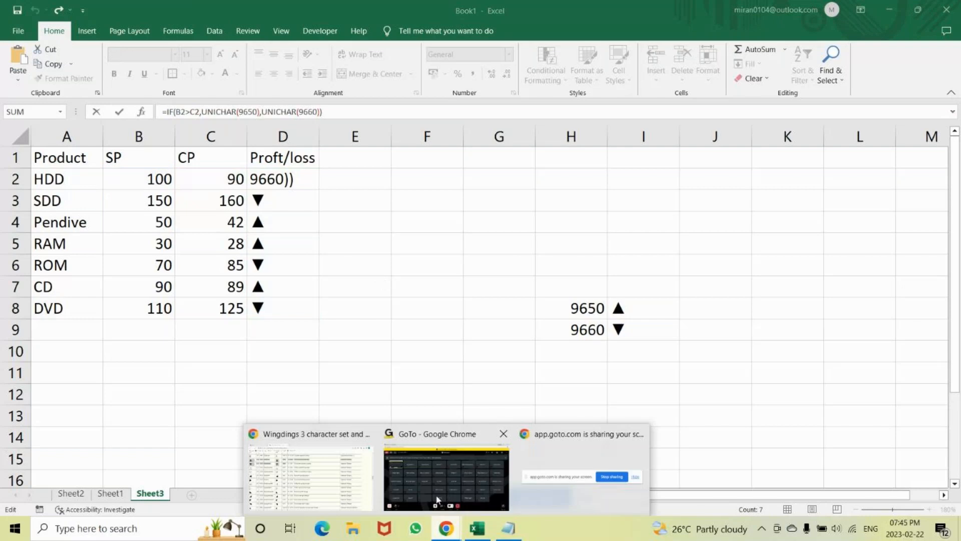
left_click(349, 477)
left_click(297, 11)
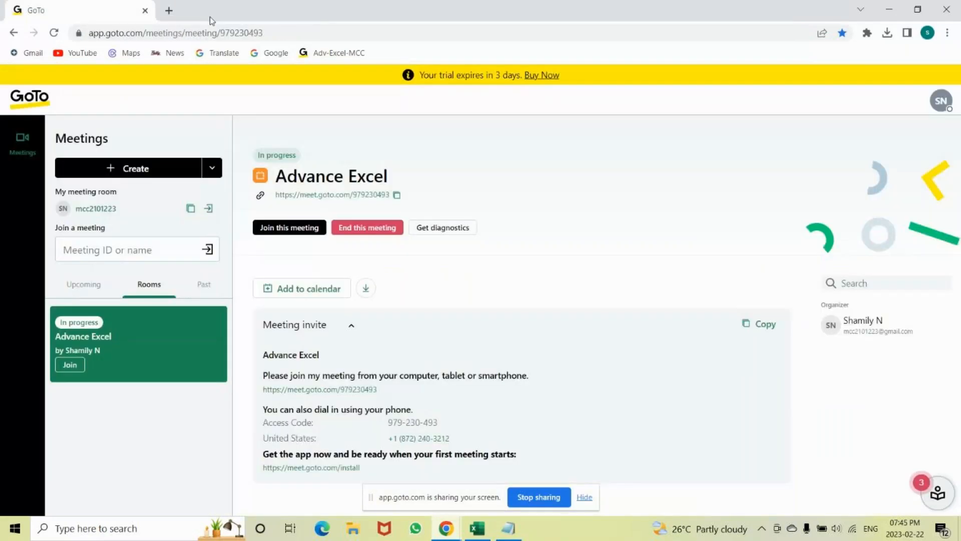
left_click(169, 11)
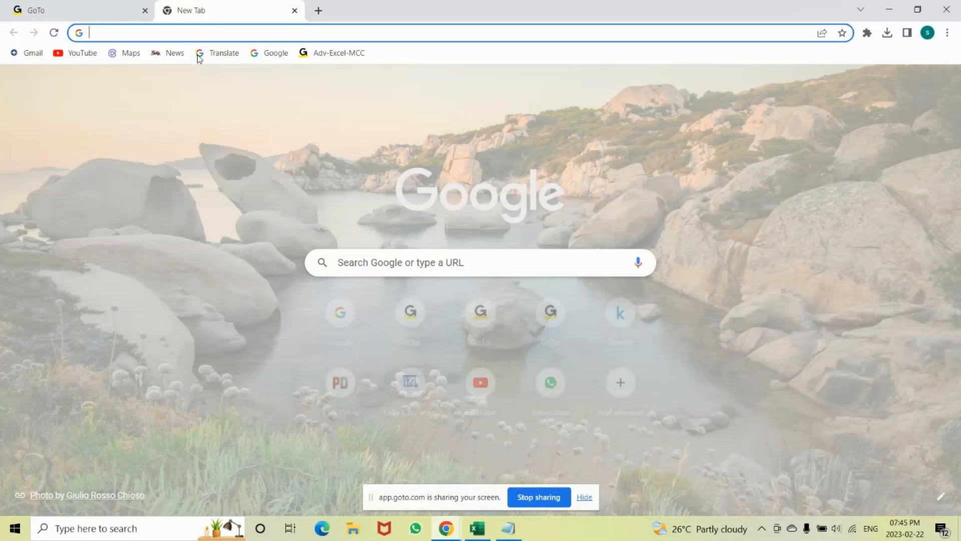
type("co")
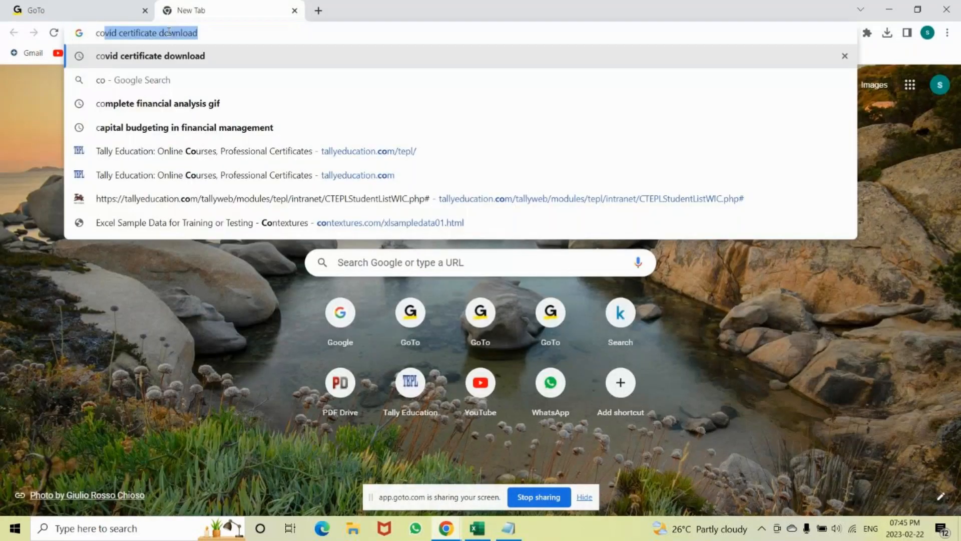
key("BackSpace")
type("lor")
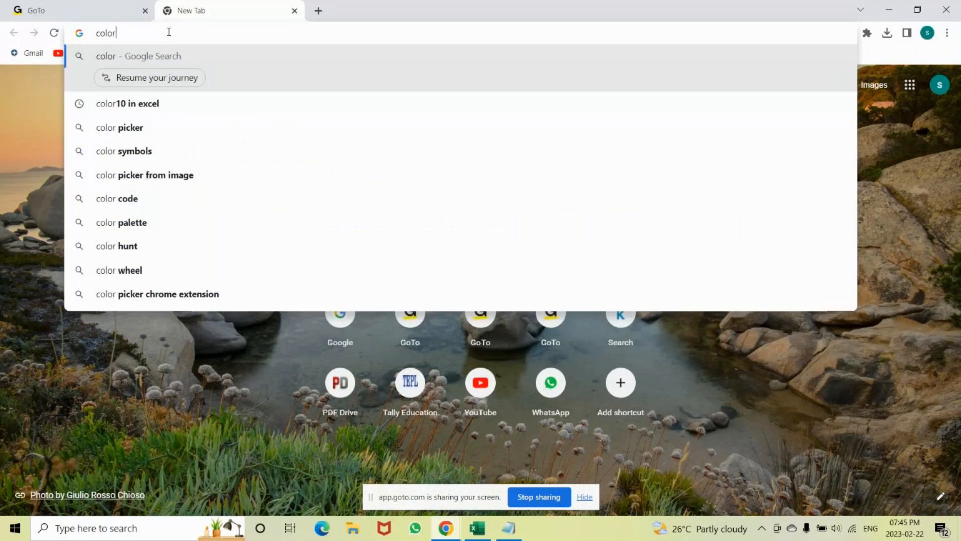
type("in excel")
key("Return")
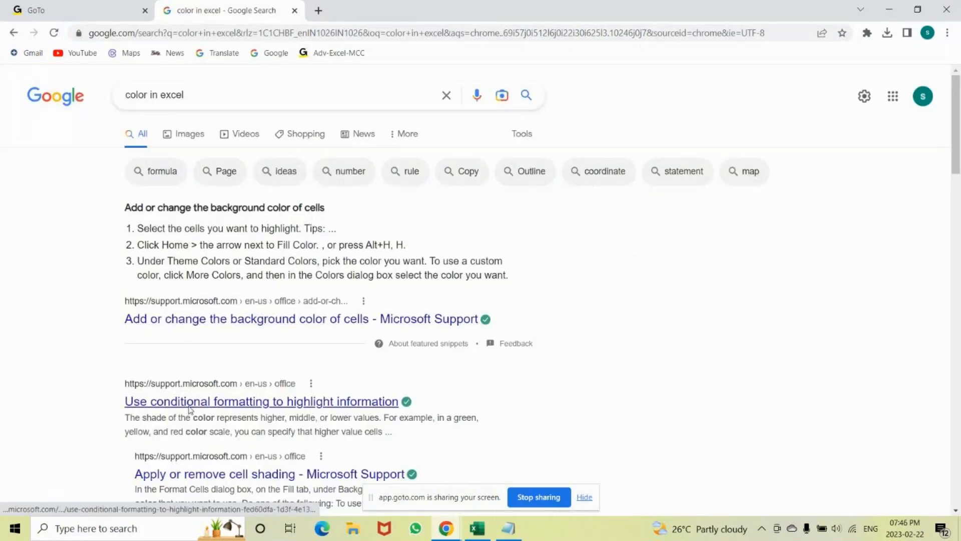
Refine the Google search to "color10 in excel".
left_click(208, 98)
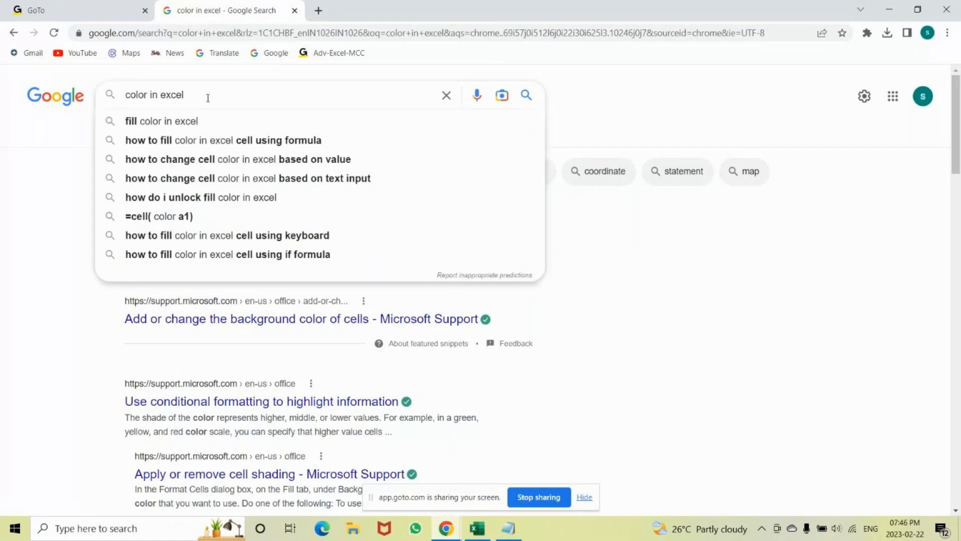
left_click(148, 95)
type("10")
key("Return")
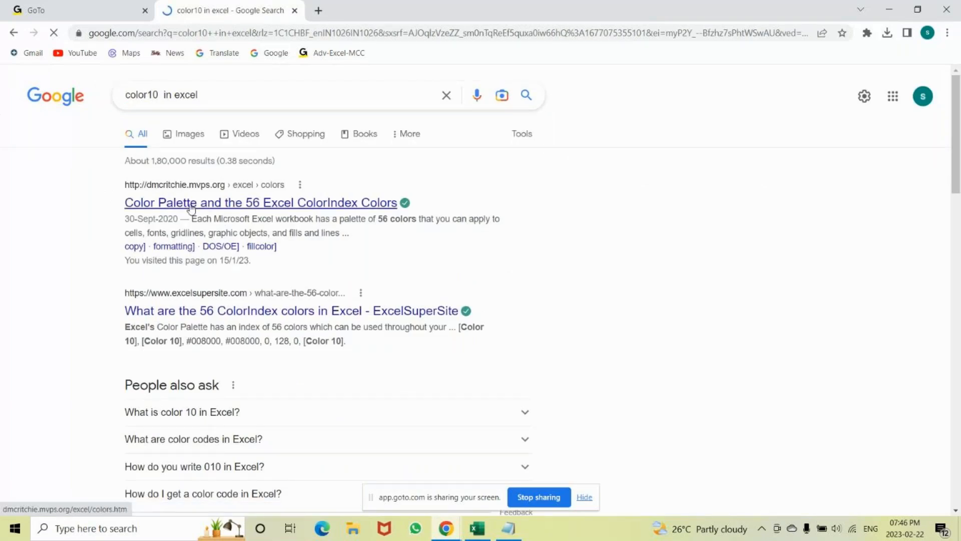
Open the "Color Palette and the 56 Excel ColorIndex Colors" page and examine the Color 3 and Color 10 table entries.
left_click(191, 206)
scroll(341, 296, "down", 5)
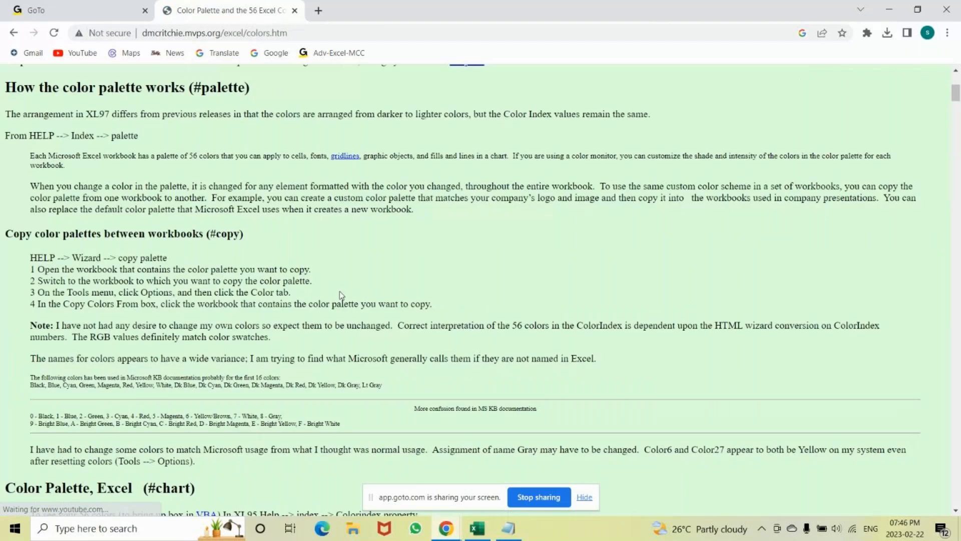
scroll(340, 295, "down", 10)
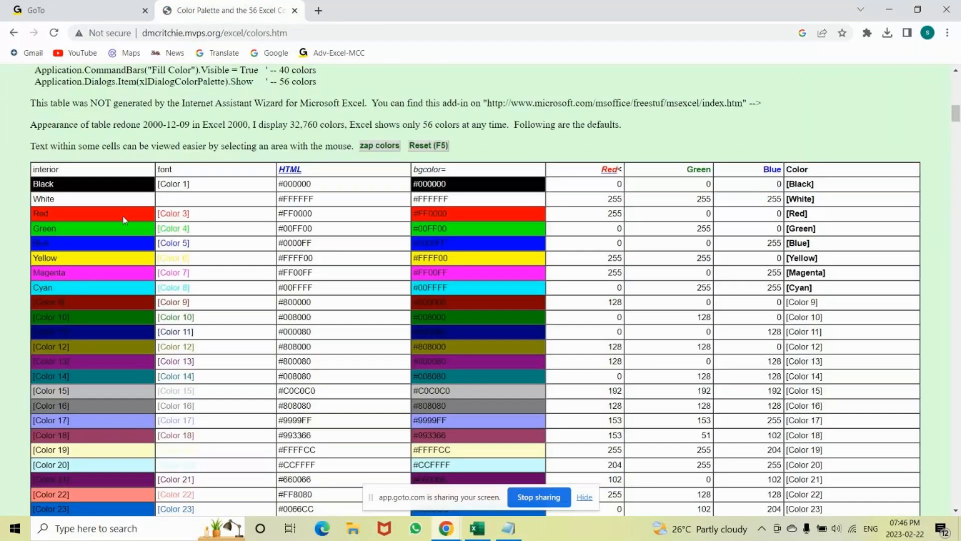
left_click_drag(200, 218, 160, 214)
left_click(189, 214)
left_click_drag(189, 214, 159, 214)
left_click_drag(193, 317, 151, 319)
left_click(235, 301)
Switch back to Excel and replace General with [color10]0; as the first section of a custom number format for cell D2.
key("alt+Tab")
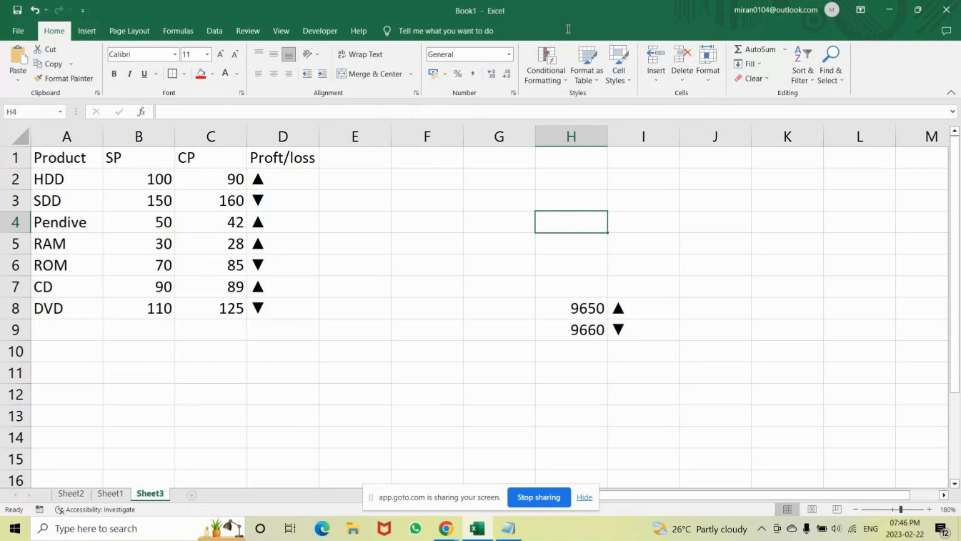
left_click(280, 178)
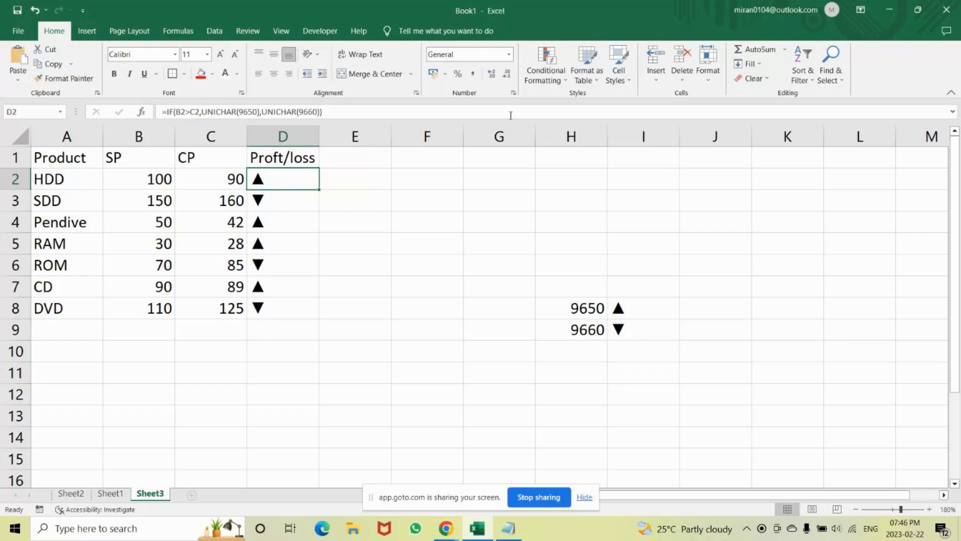
left_click(514, 92)
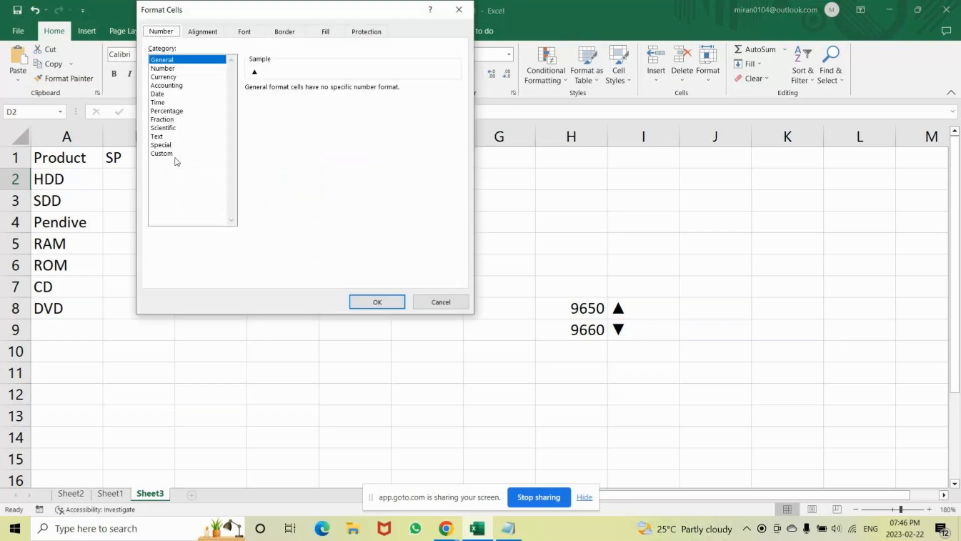
left_click(168, 154)
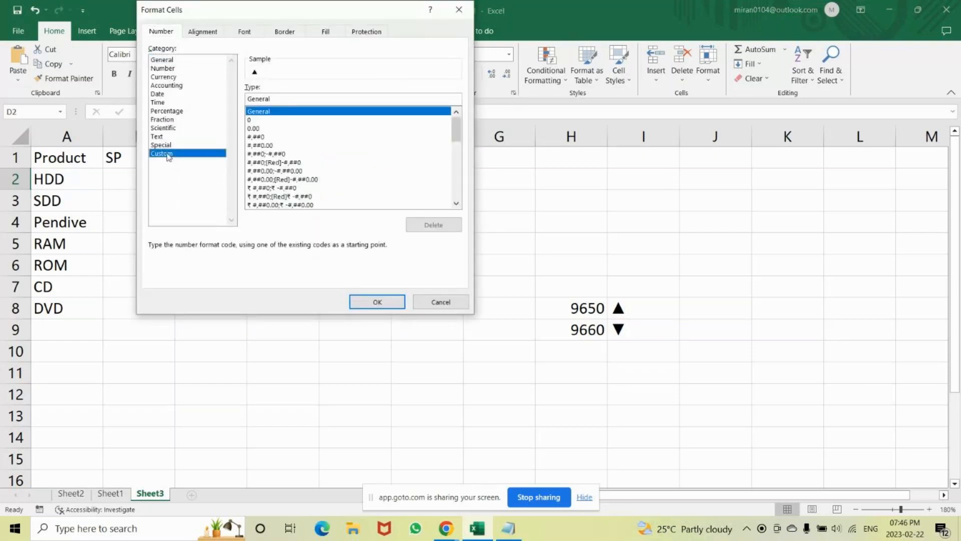
left_click(291, 100)
key("BackSpace")
key("BackSpace")
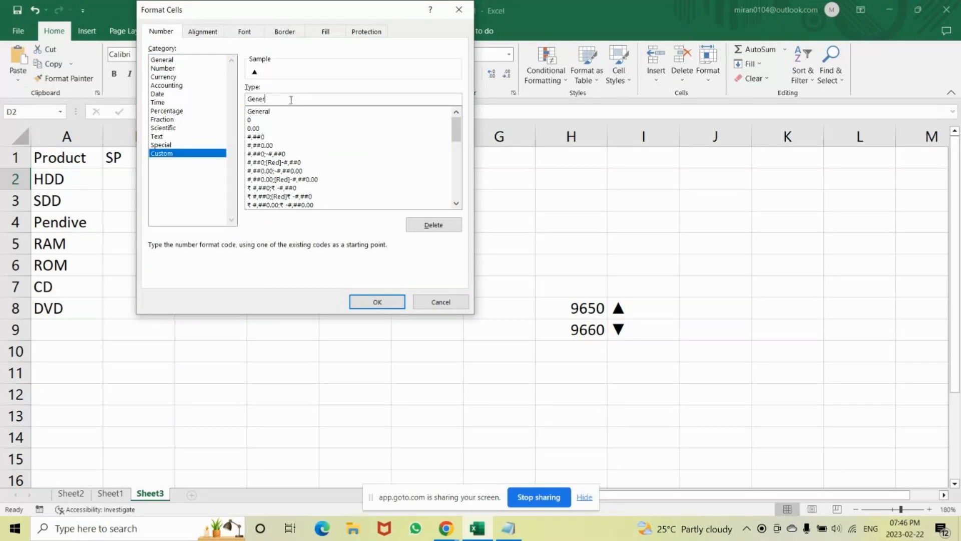
key("BackSpace")
key("BackSpace")
key("BackSpace")
key("BackSpace")
key("BackSpace")
type("[")
key("BackSpace")
type("[")
type("color10]")
type("0")
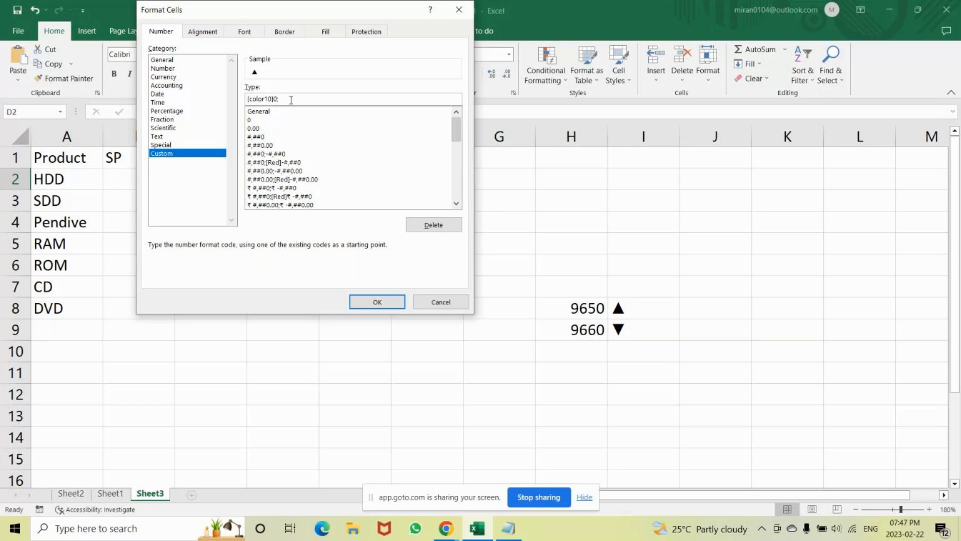
Complete D2's custom number format with the negative section [color3]-0 and apply it.
type("[color3]-0")
left_click(379, 303)
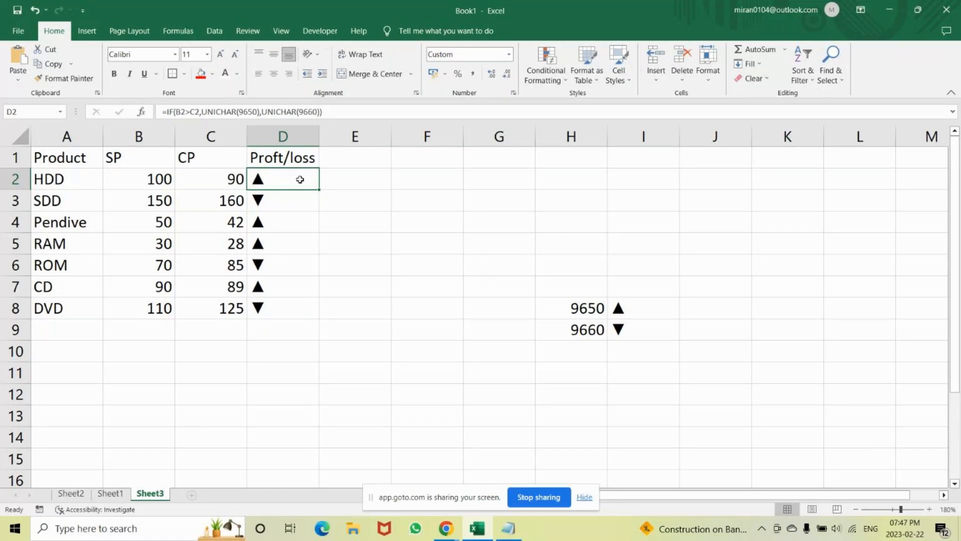
Examine the triangle formula and formatting of the cells in D2:D8 and the character codes in H8:H9.
left_click_drag(293, 185, 280, 308)
left_click(427, 286)
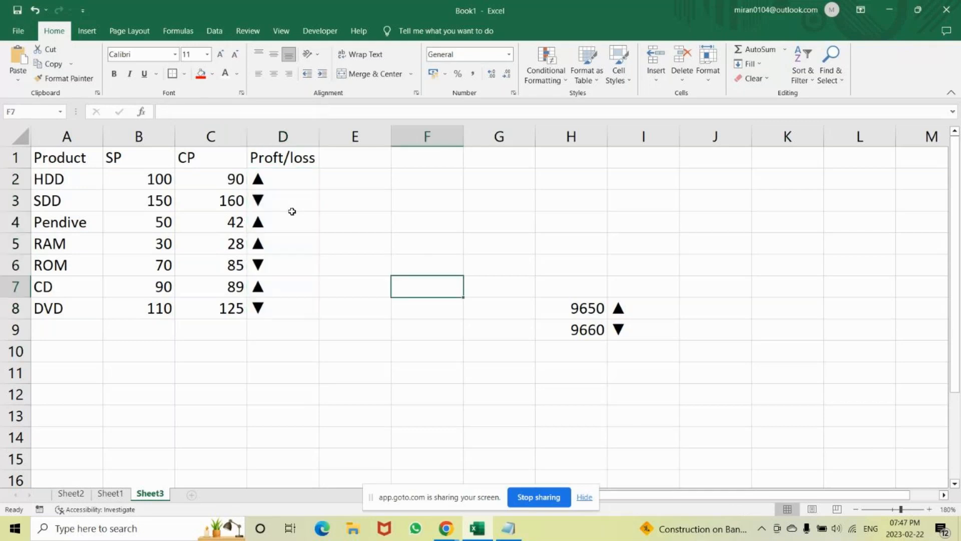
left_click_drag(283, 180, 284, 302)
left_click_drag(283, 180, 283, 306)
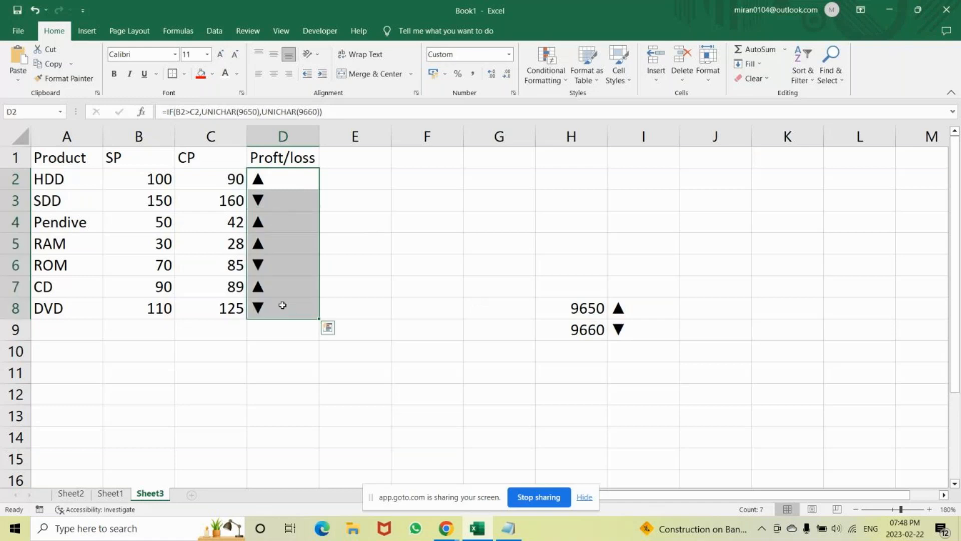
left_click(350, 179)
left_click_drag(283, 179, 280, 308)
left_click(335, 109)
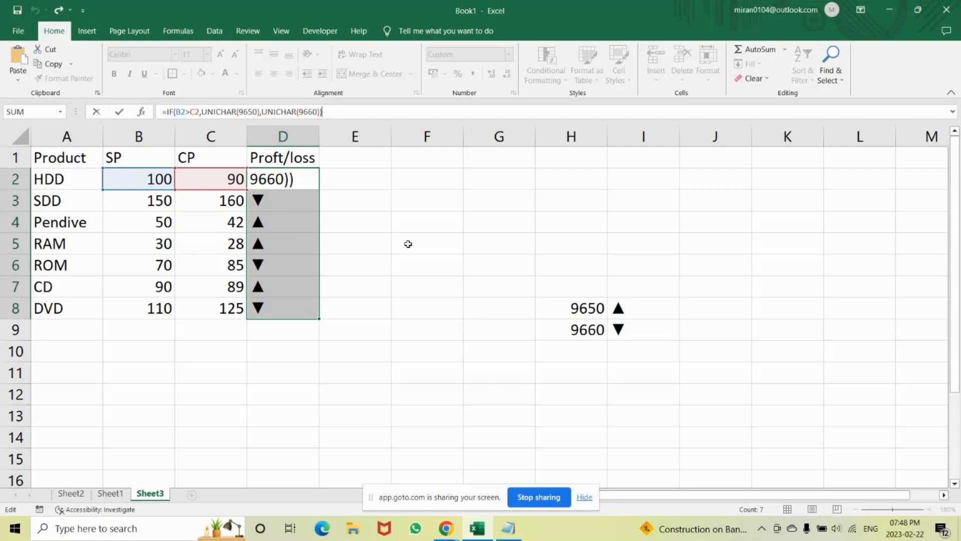
left_click(264, 178)
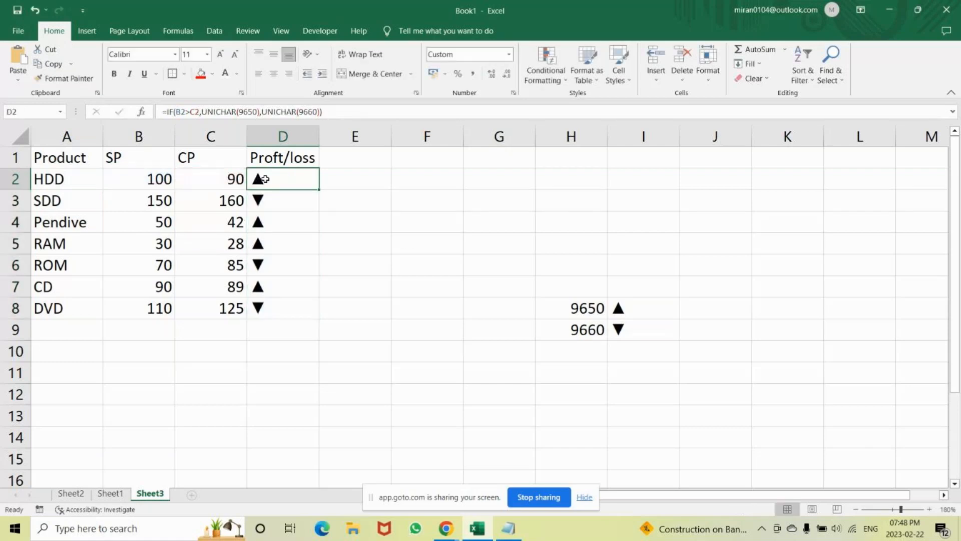
left_click(138, 54)
left_click_drag(579, 307, 592, 342)
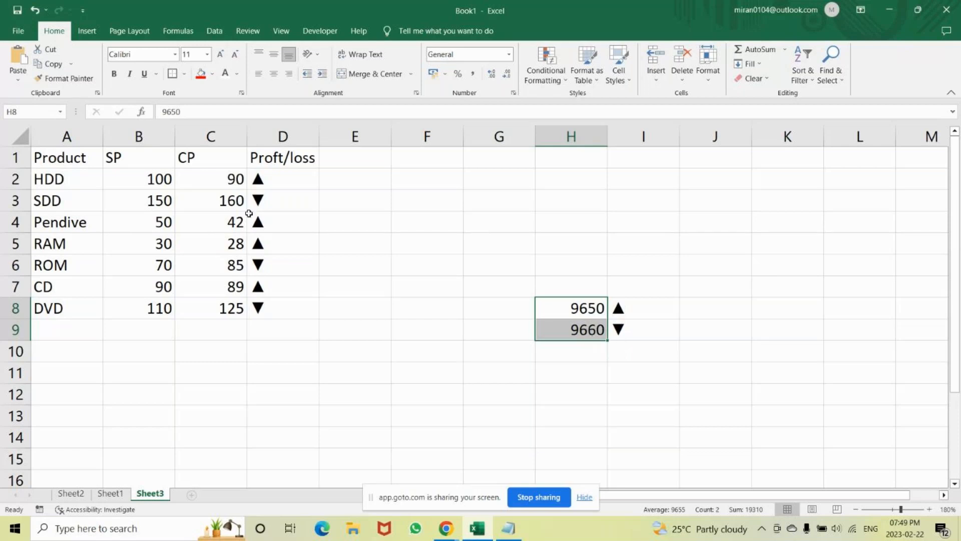
Review the custom number format code of cell D2 in the Format Cells dialog, then close the dialog.
left_click(271, 183)
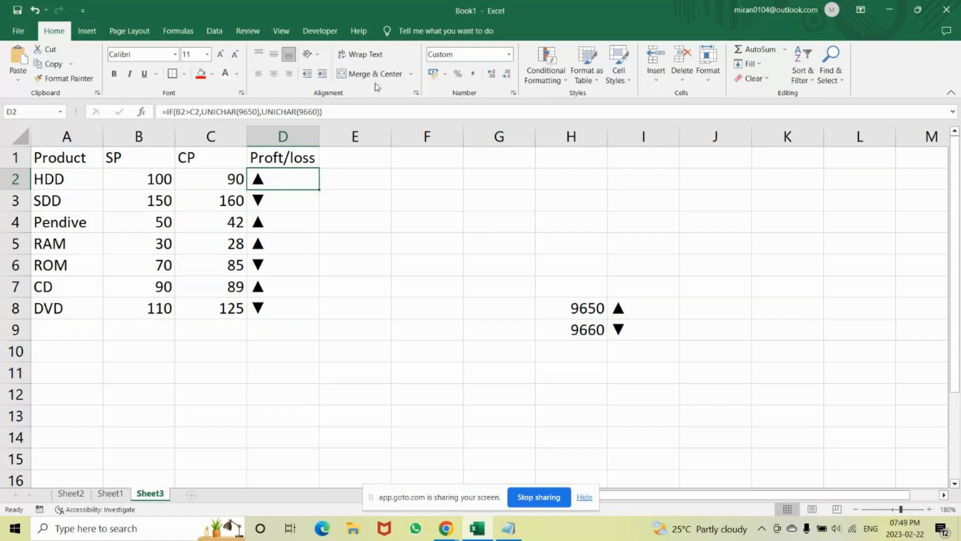
left_click(513, 92)
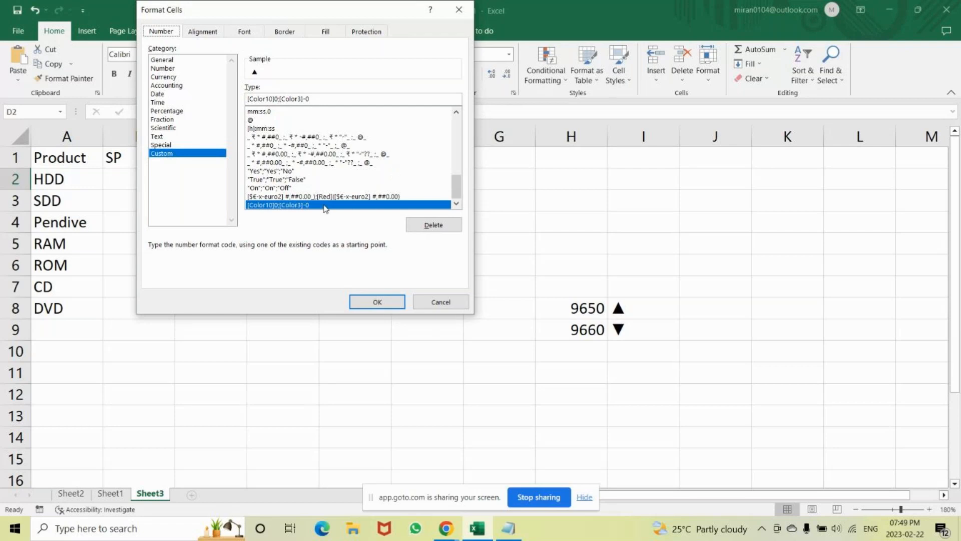
left_click(323, 99)
left_click(458, 10)
left_click(454, 530)
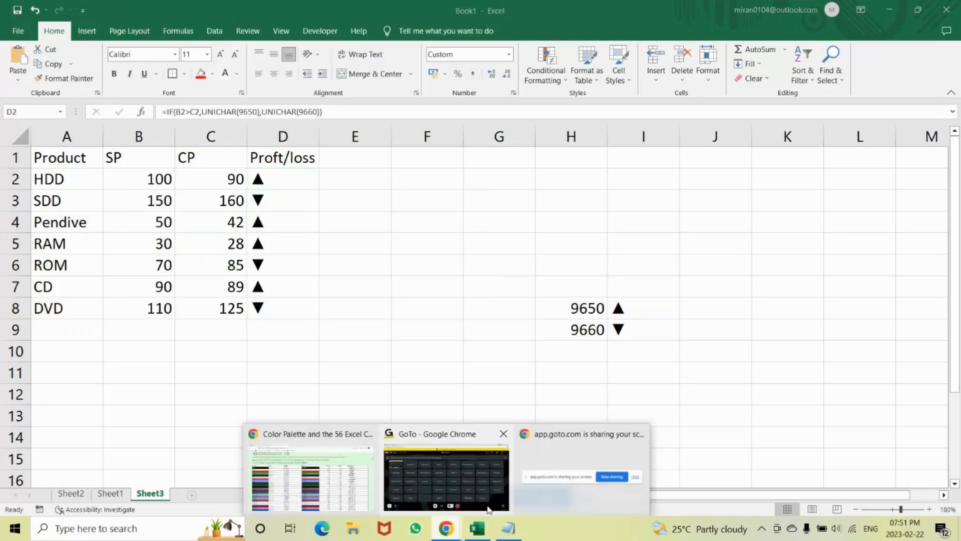
left_click(489, 510)
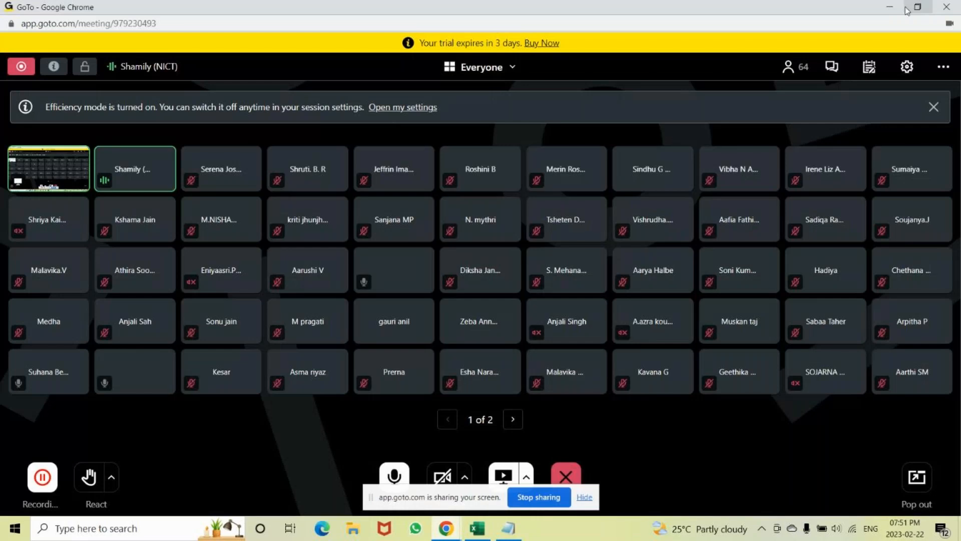
left_click(879, 6)
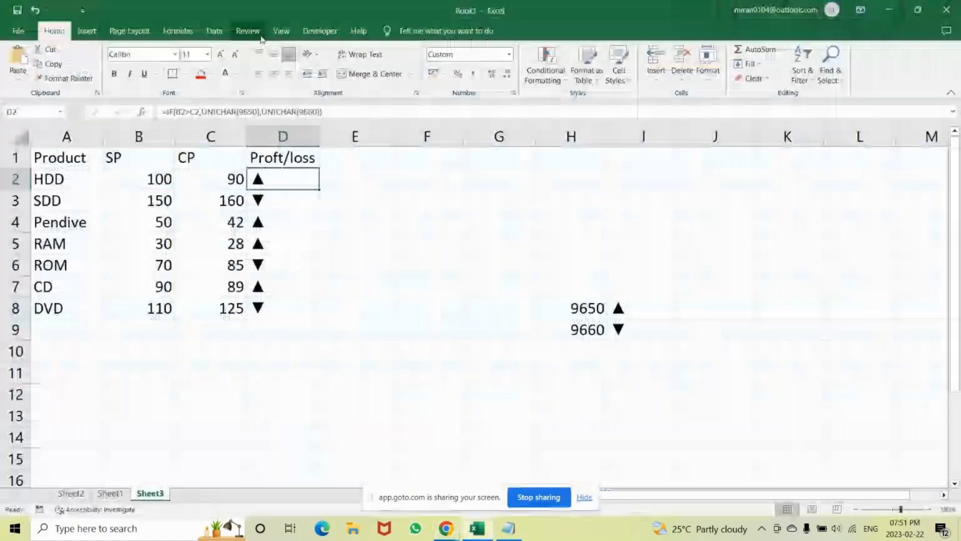
left_click(281, 33)
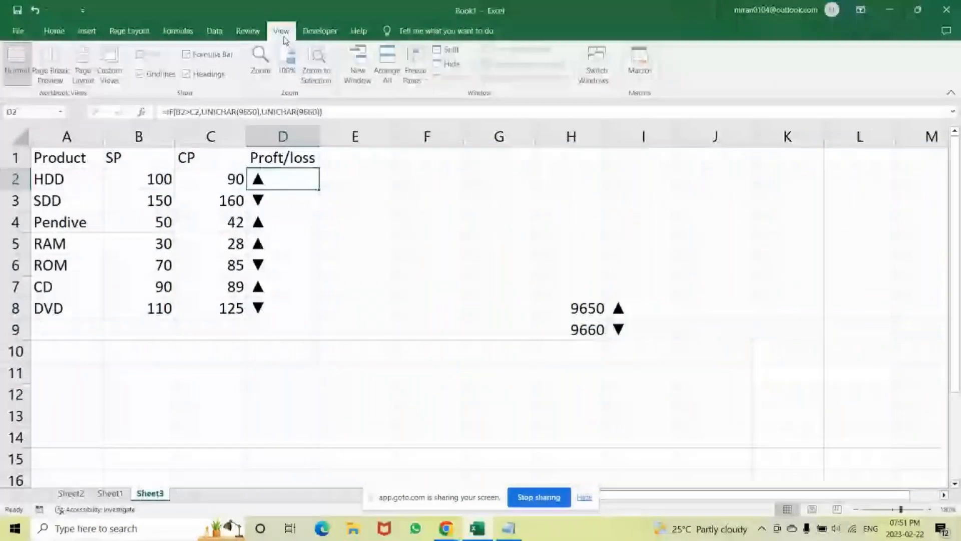
left_click(249, 33)
left_click(322, 34)
left_click(249, 33)
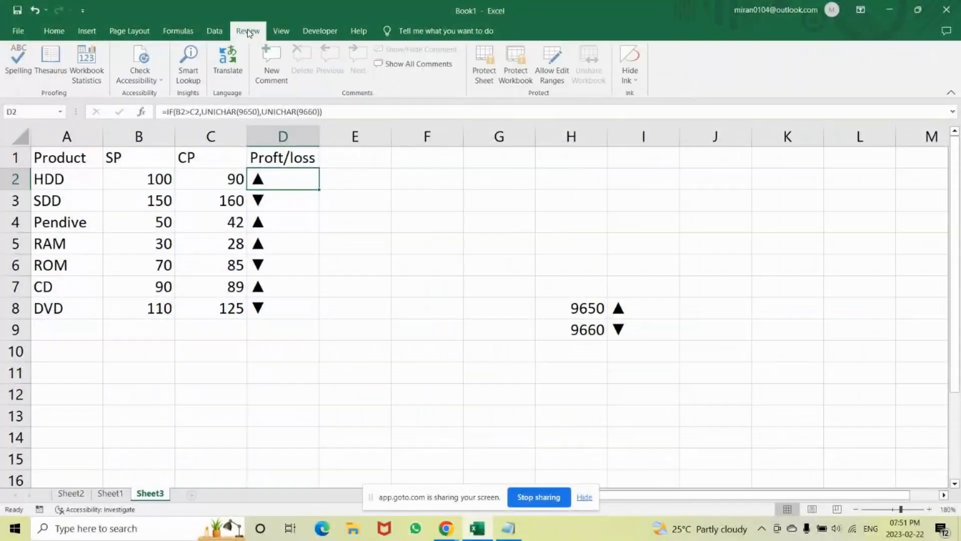
left_click(281, 32)
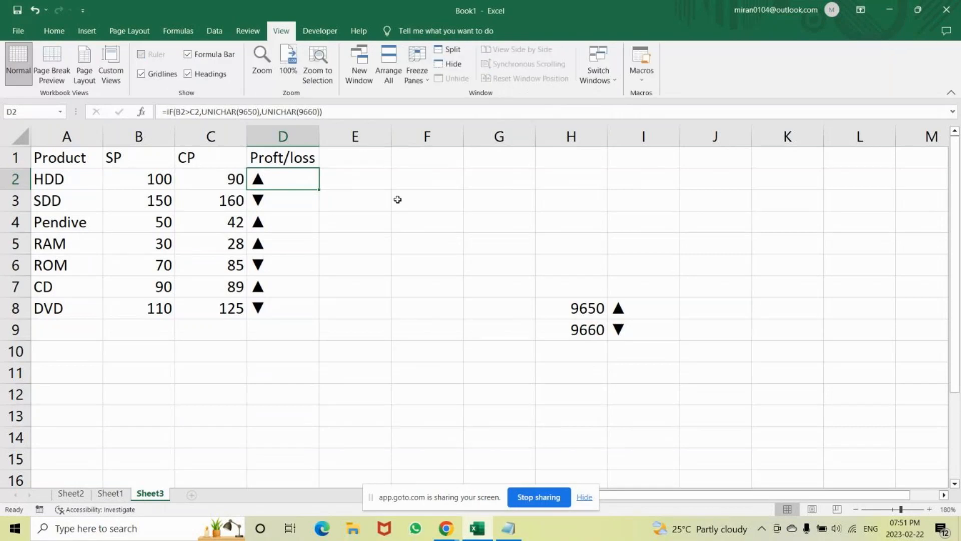
left_click(382, 170)
left_click_drag(382, 170, 570, 200)
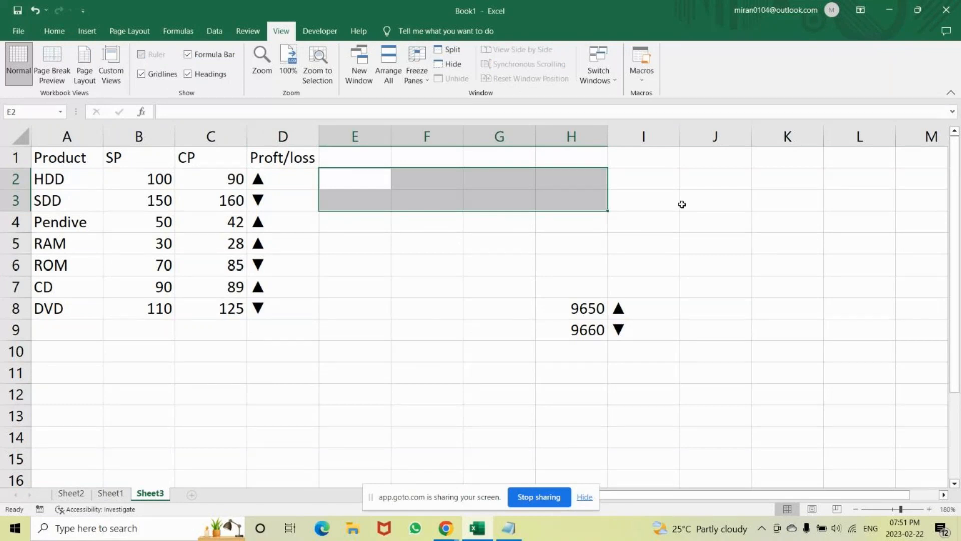
left_click_drag(644, 180, 718, 369)
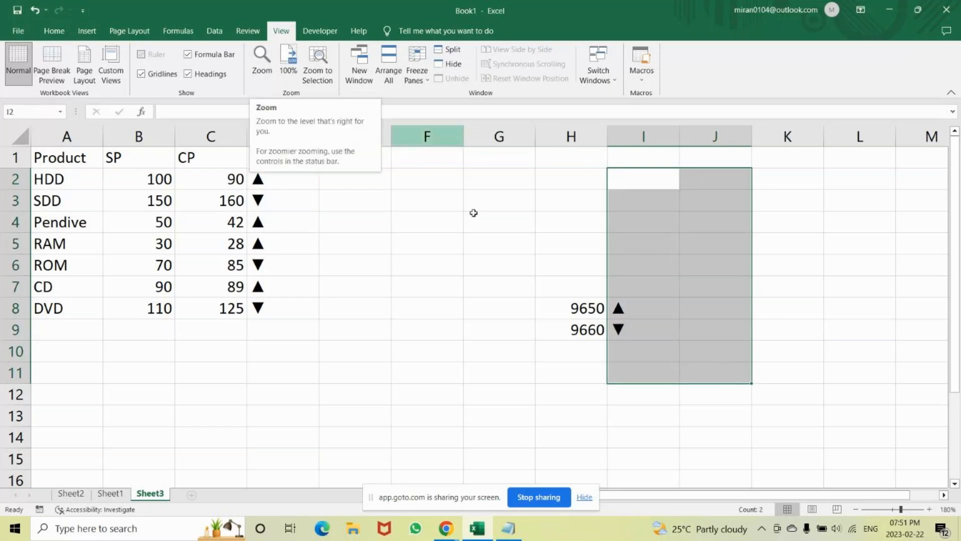
left_click(561, 202)
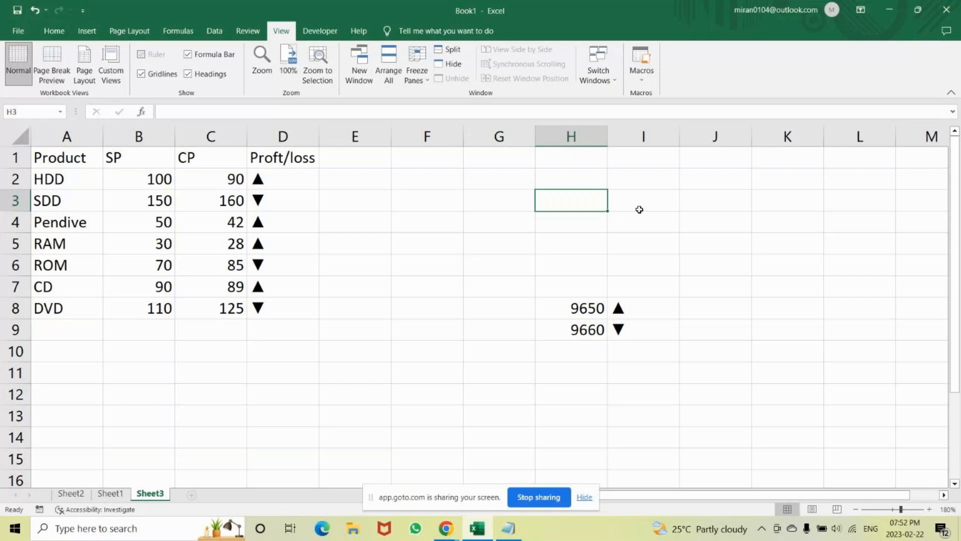
right_click(702, 201)
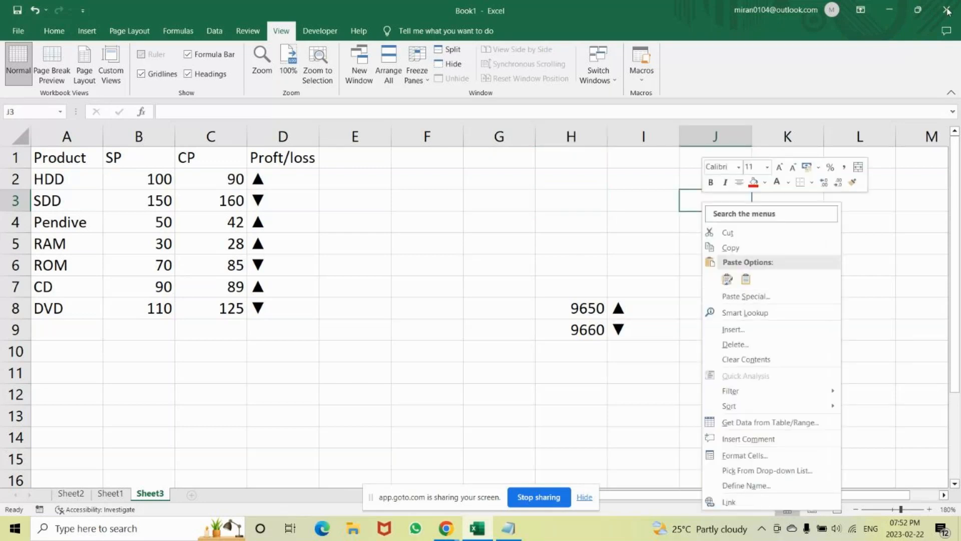
left_click(289, 181)
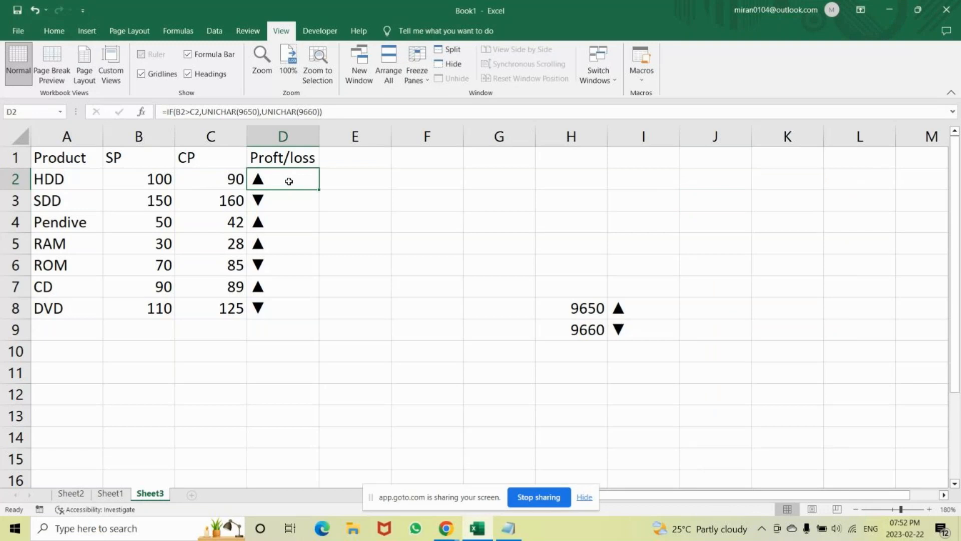
Close the Book1 workbook and discard its unsaved changes.
left_click(947, 10)
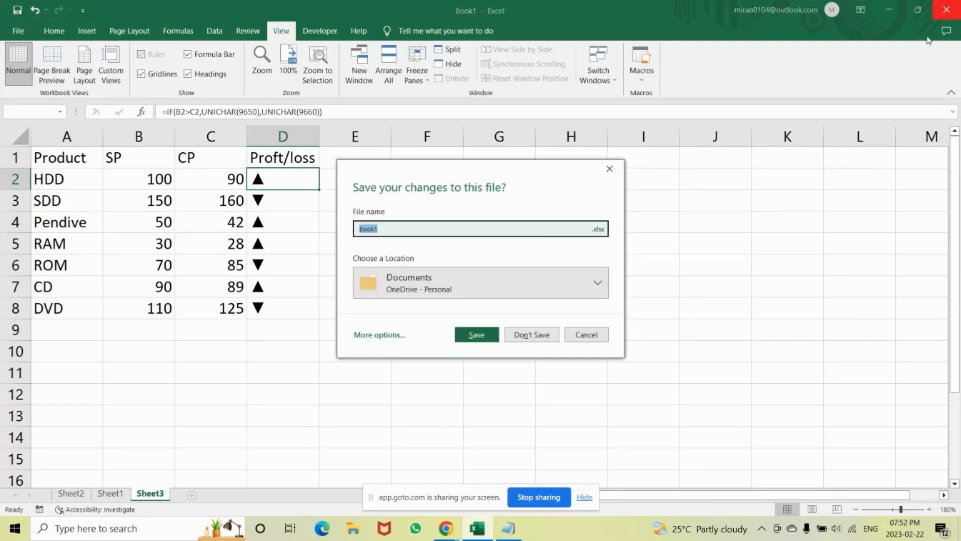
left_click(531, 335)
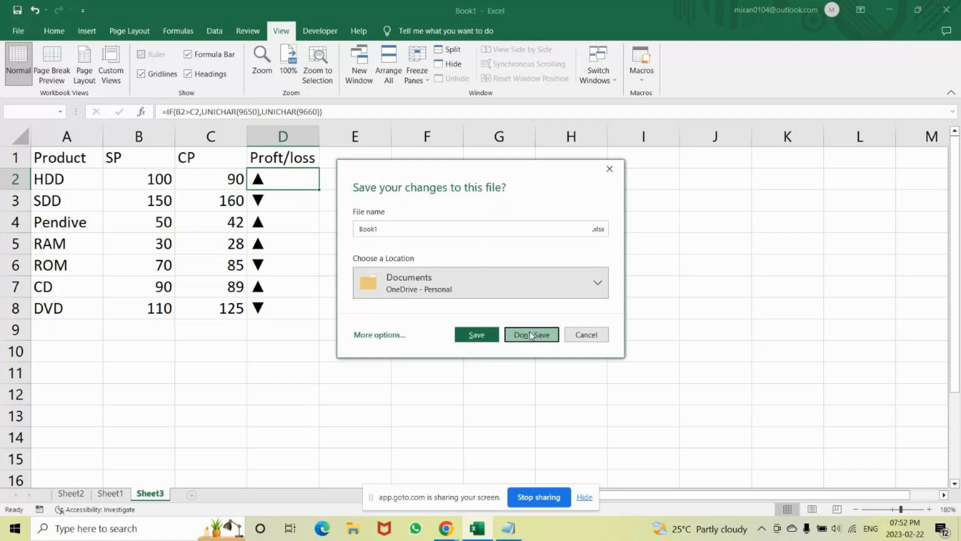